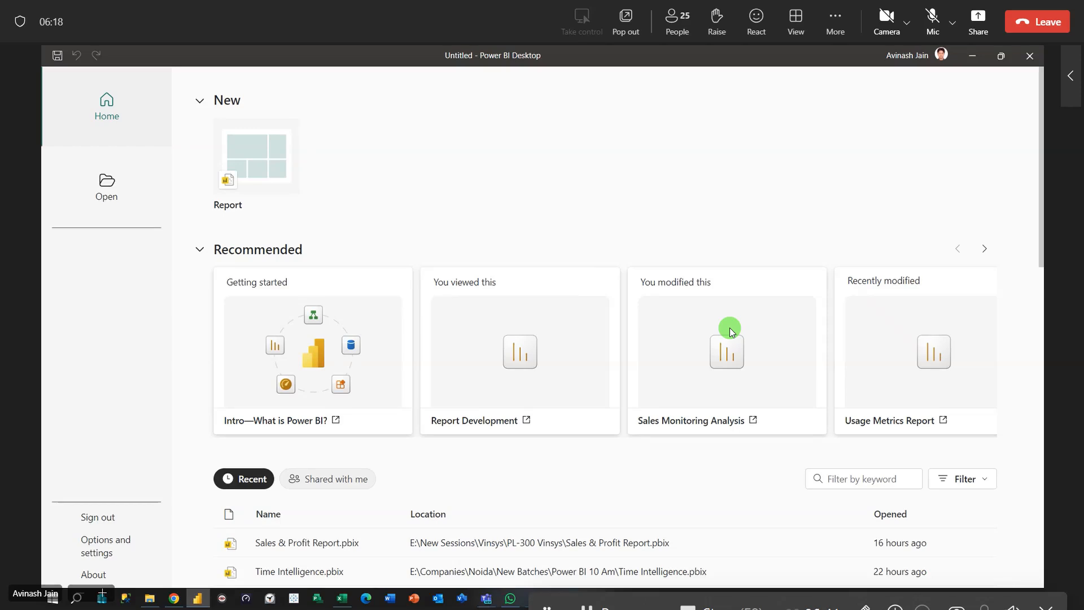
Open the recent Time Intelligence.pbix report and save a copy named Visualizations in the Power BI 10 Am folder.
{"action": "scroll", "coordinate": [459, 553], "scroll_direction": "down", "scroll_amount": 3}
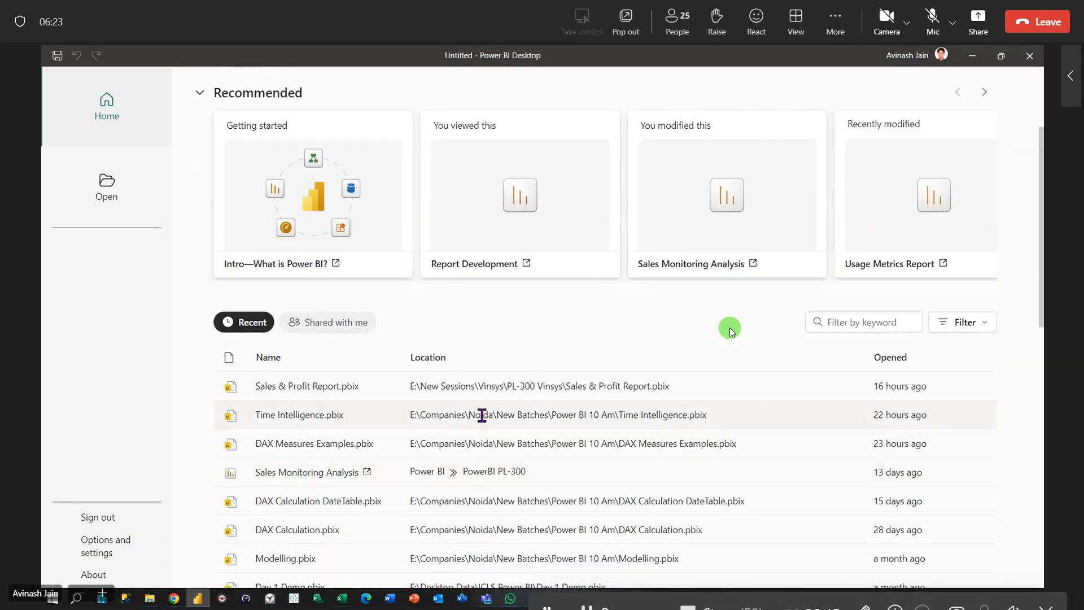
{"action": "left_click", "coordinate": [305, 418]}
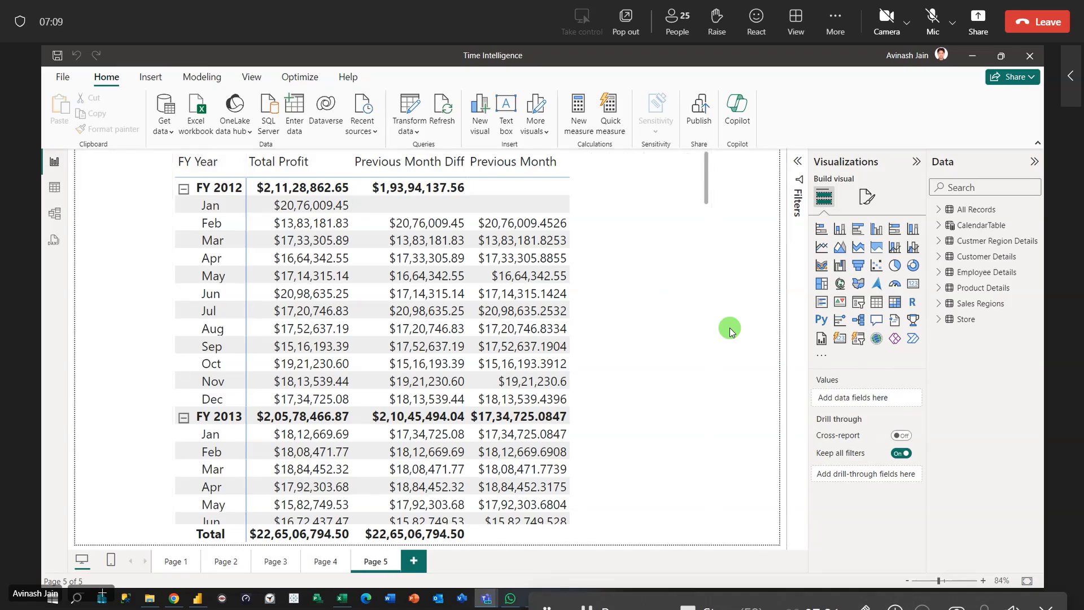
{"action": "left_click", "coordinate": [63, 77]}
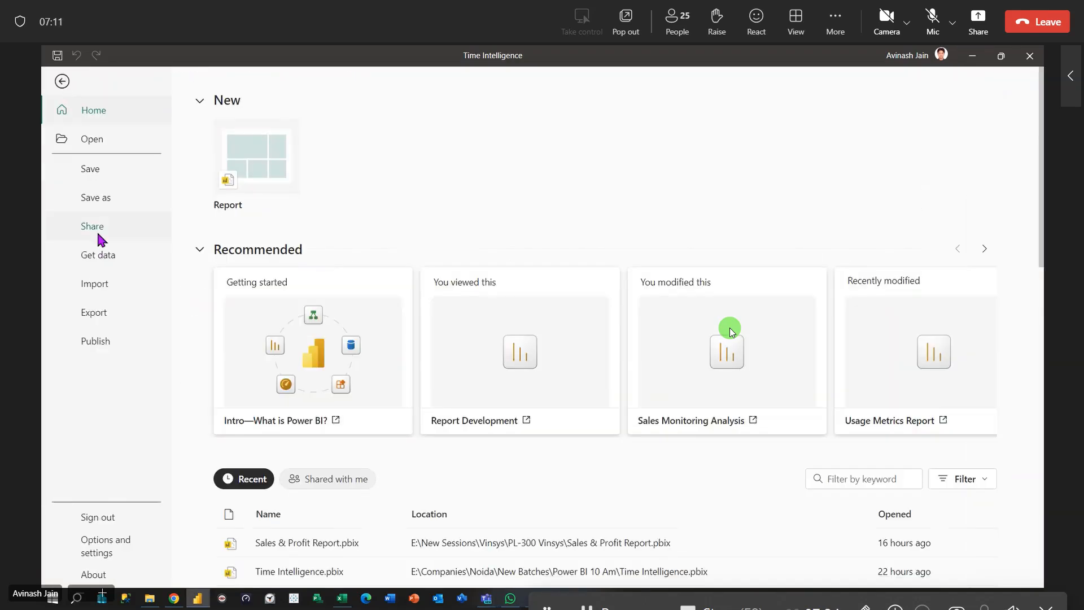
{"action": "left_click", "coordinate": [101, 198]}
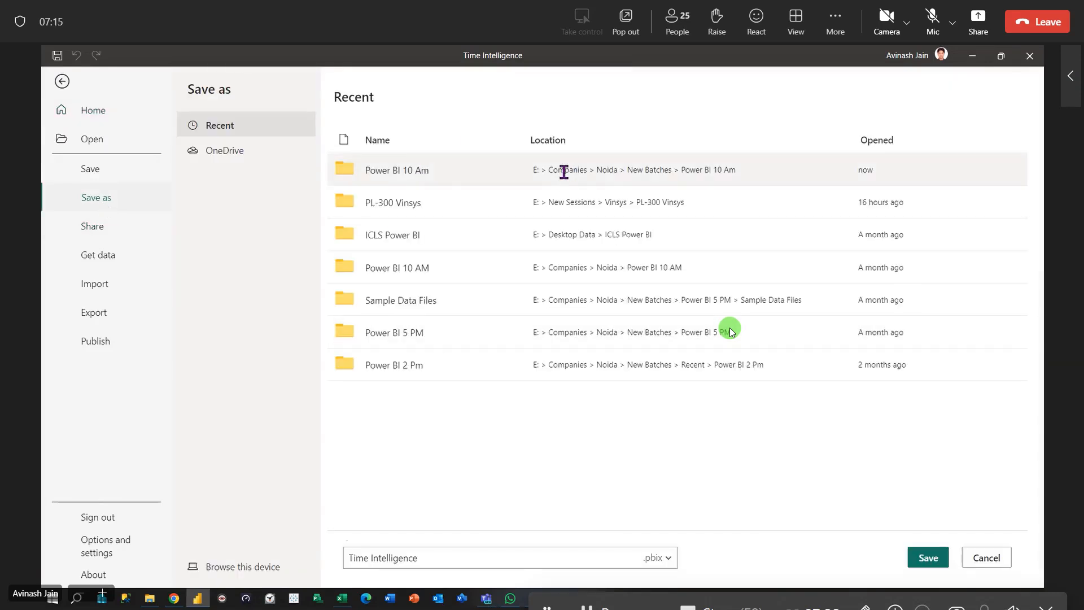
{"action": "left_click", "coordinate": [428, 561]}
{"action": "key", "text": "ctrl+a"}
{"action": "key", "text": "BackSpace"}
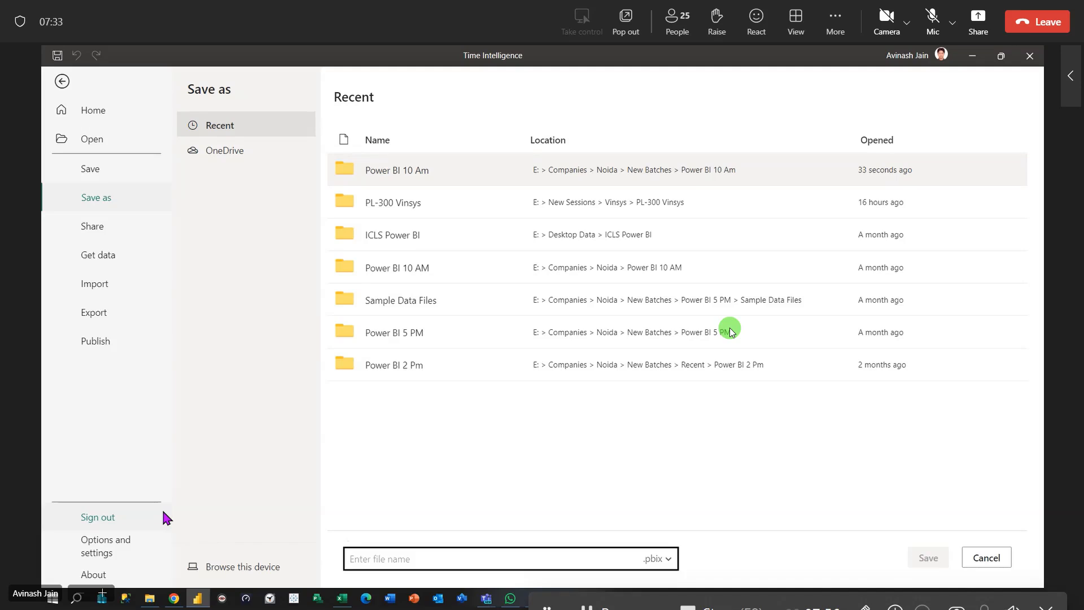
{"action": "type", "text": "V"}
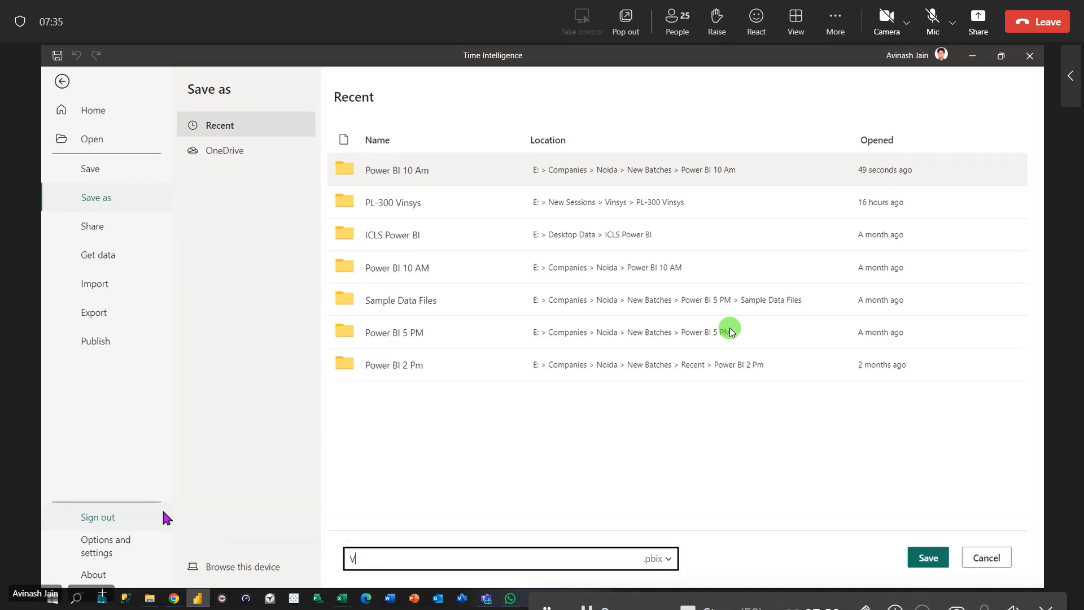
{"action": "type", "text": "isualizations"}
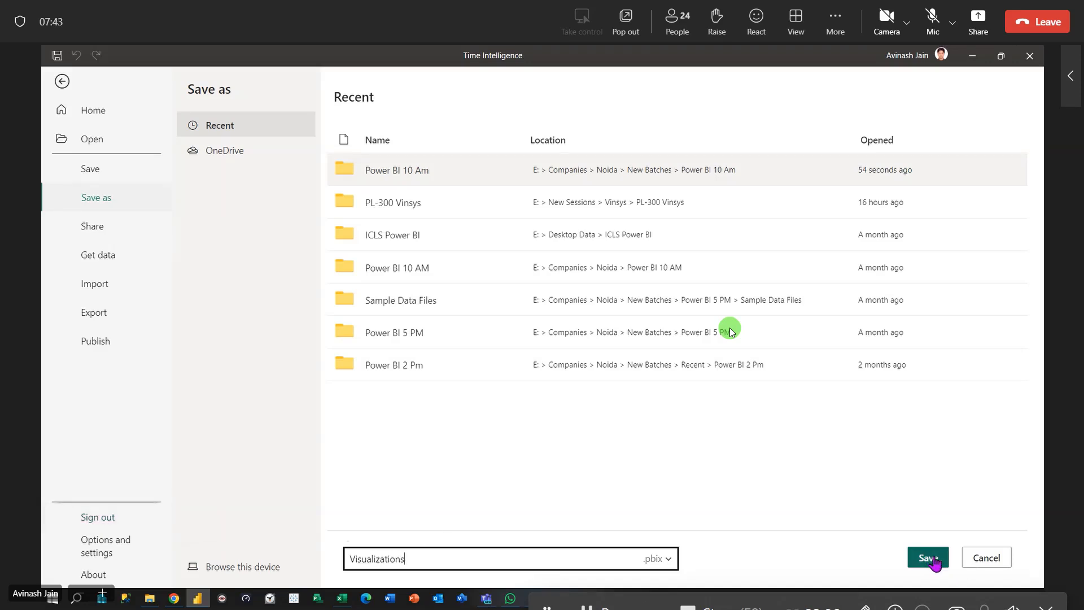
{"action": "left_click", "coordinate": [931, 559]}
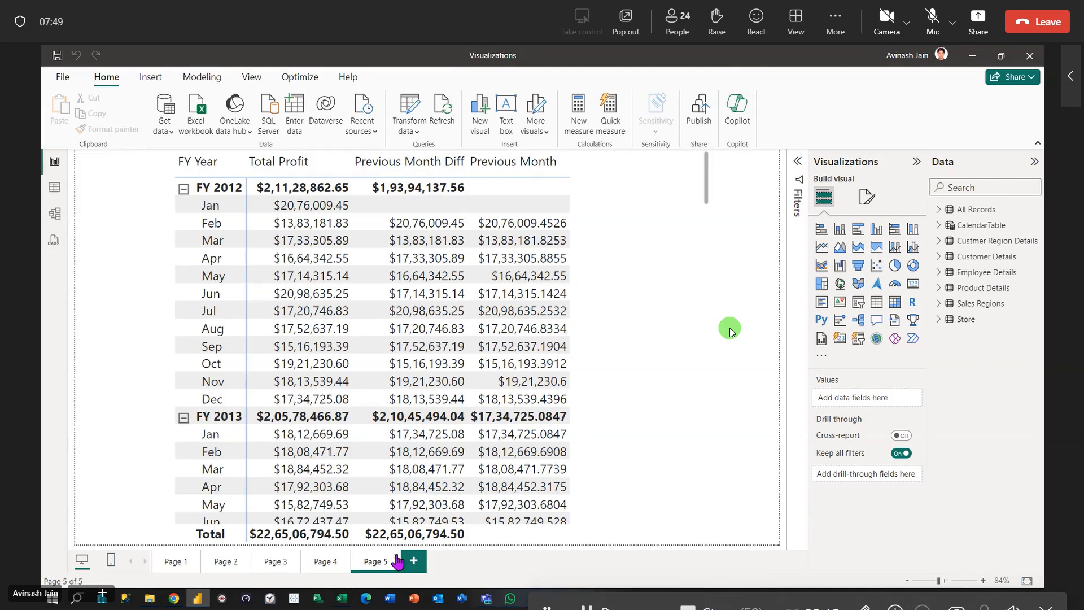
Delete report pages 5, 4, 3 and 2, keeping only Page 1.
{"action": "left_click", "coordinate": [395, 556]}
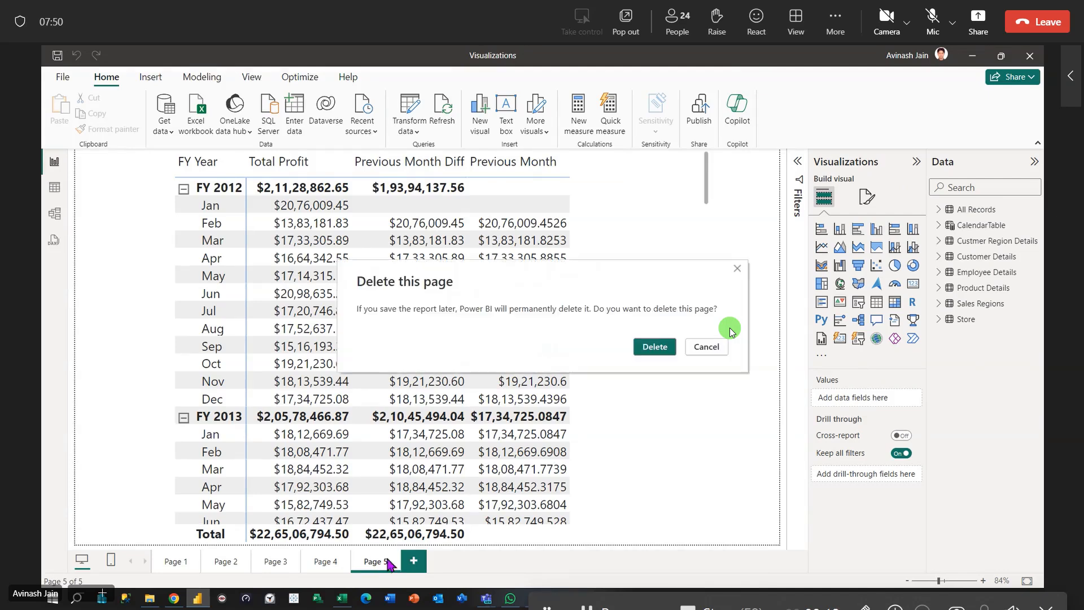
{"action": "left_click", "coordinate": [655, 347]}
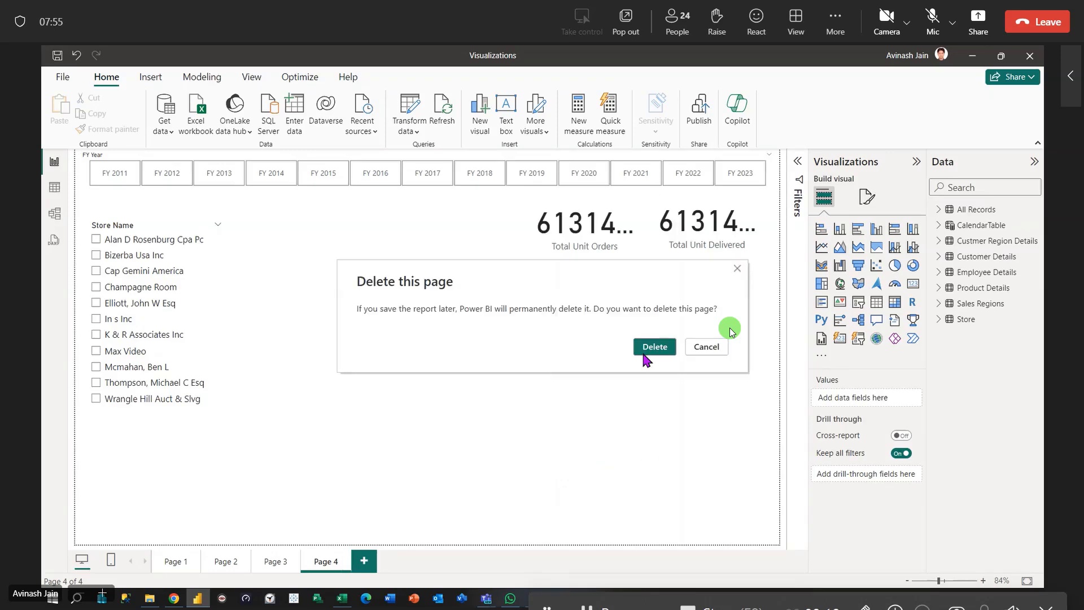
{"action": "left_click", "coordinate": [297, 561]}
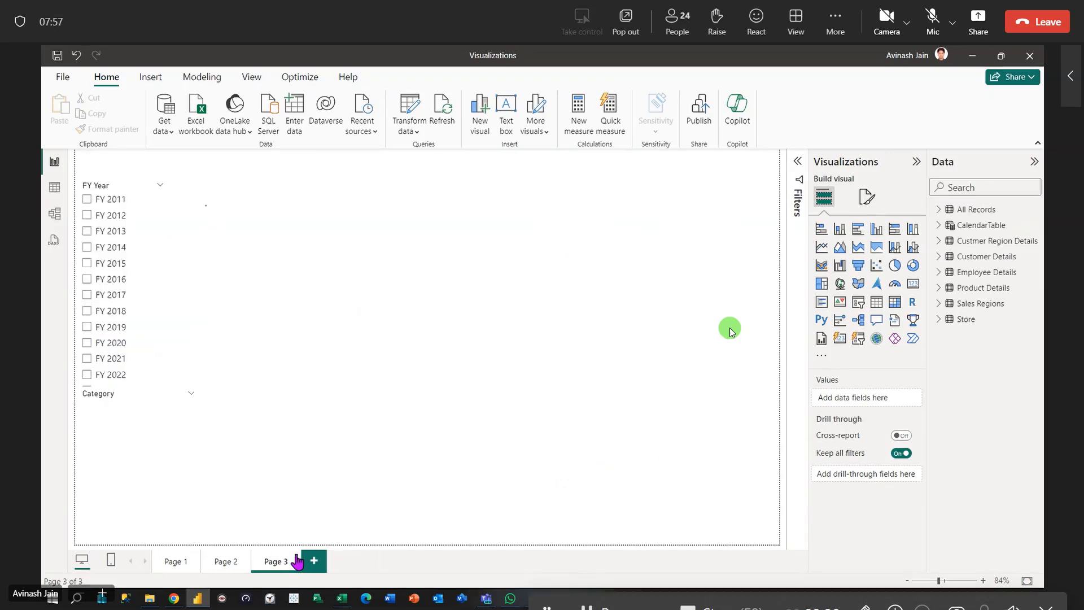
{"action": "left_click", "coordinate": [654, 348]}
{"action": "left_click", "coordinate": [249, 561]}
{"action": "left_click", "coordinate": [659, 351]}
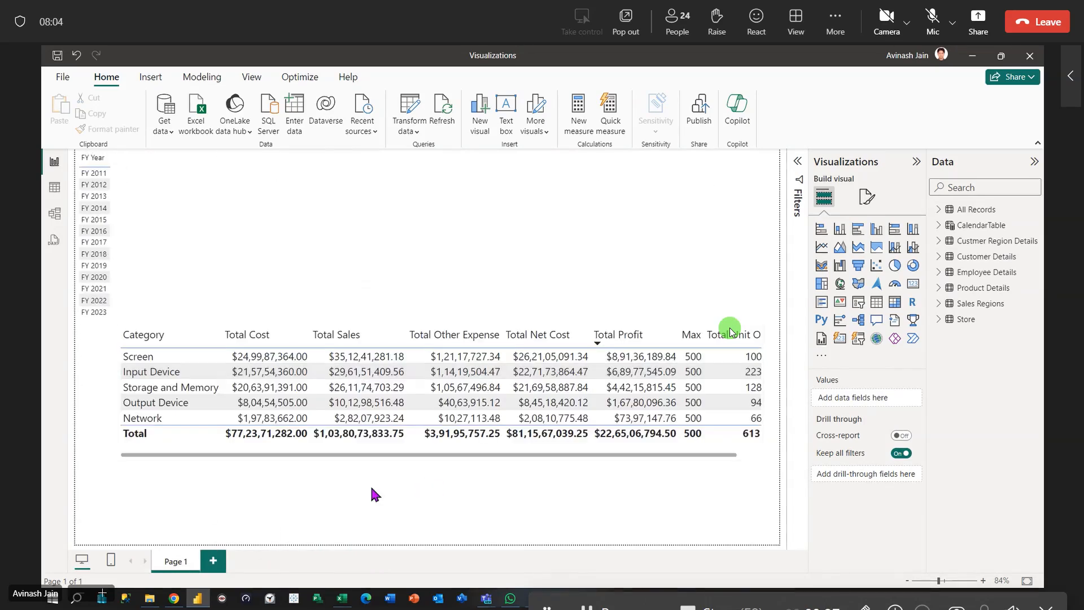
Add a new blank report page and delete the original Page 1.
{"action": "left_click", "coordinate": [213, 560]}
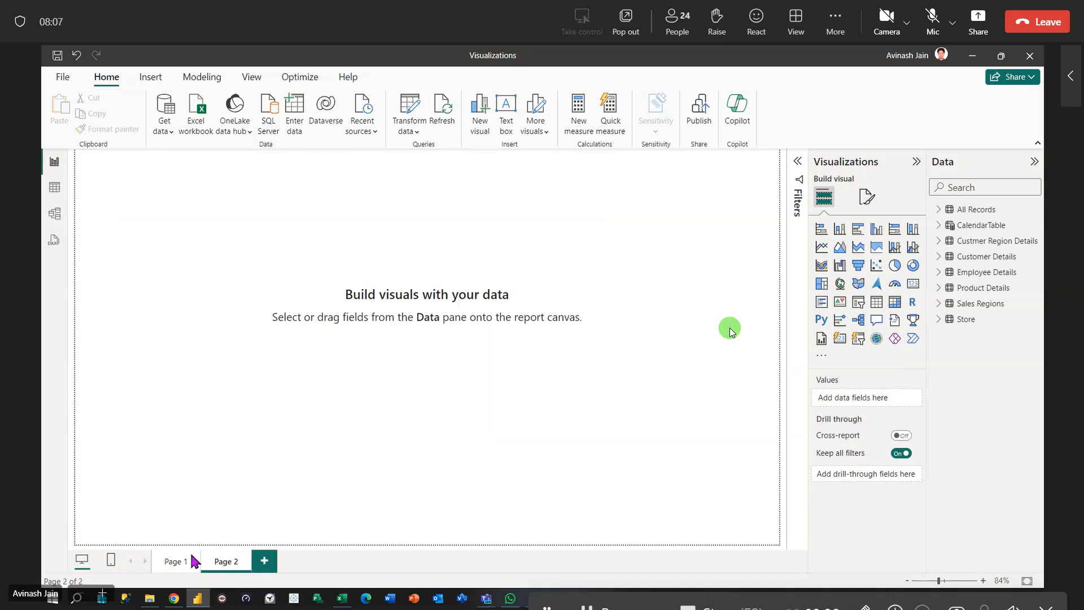
{"action": "left_click", "coordinate": [196, 561]}
{"action": "key", "text": "Delete"}
{"action": "left_click", "coordinate": [650, 353]}
Rename the remaining blank page to Page 1.
{"action": "double_click", "coordinate": [179, 564]}
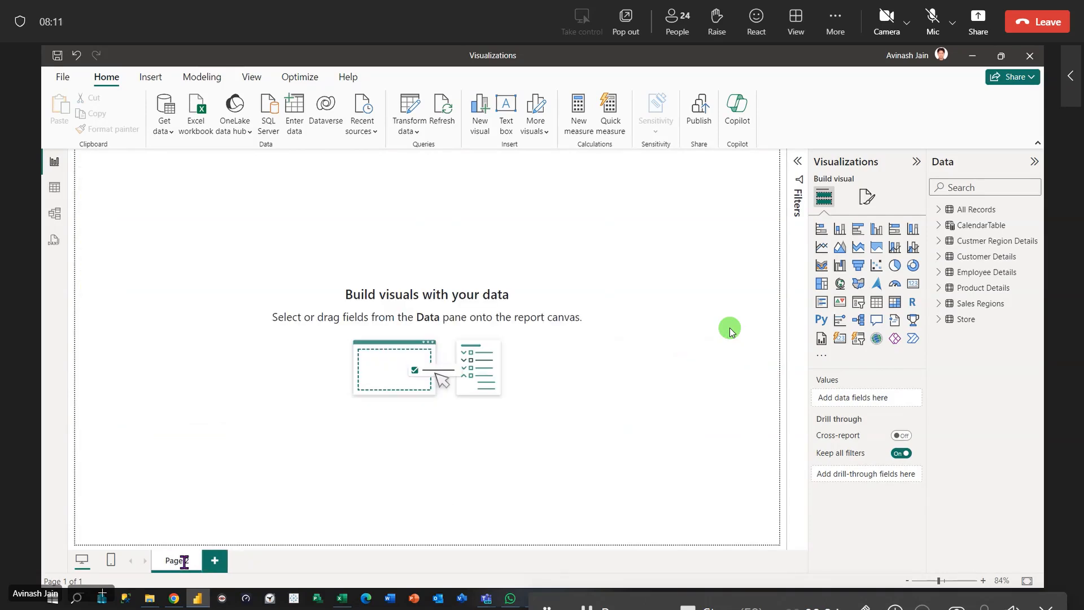
{"action": "type", "text": "Page 1"}
{"action": "key", "text": "Return"}
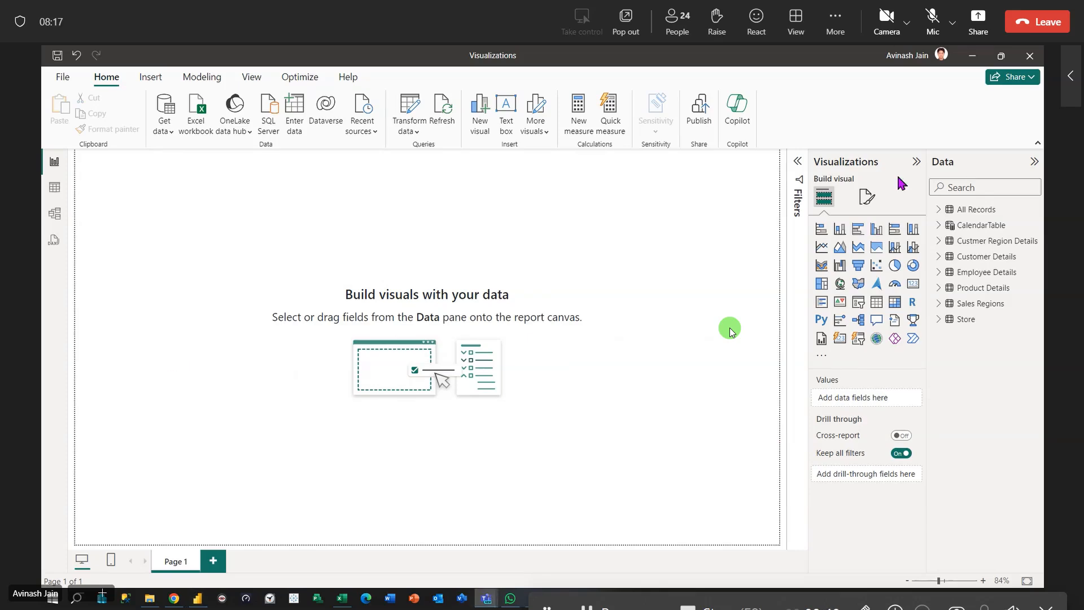
Collapse the Visualizations and Data panes to give the report canvas more room.
{"action": "left_click", "coordinate": [916, 161]}
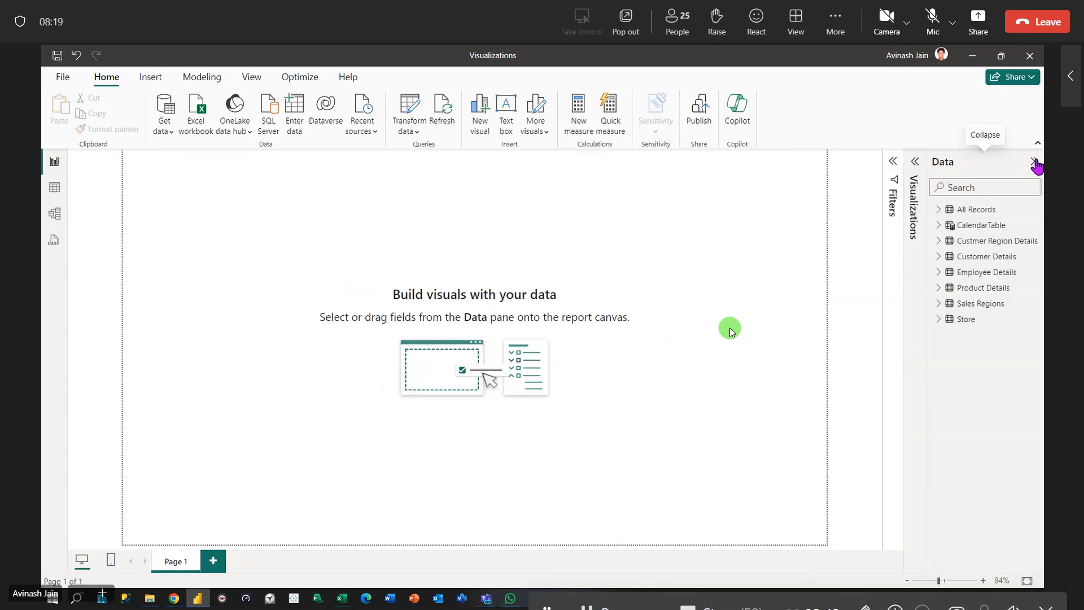
{"action": "left_click", "coordinate": [1034, 162]}
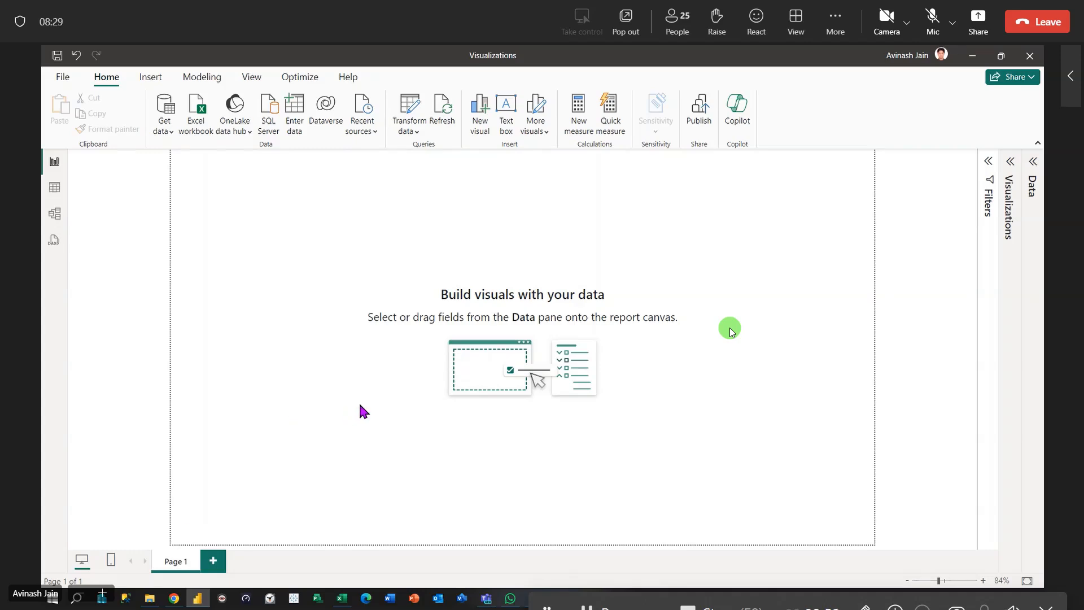
{"action": "scroll", "coordinate": [360, 405], "scroll_direction": "down", "scroll_amount": 1}
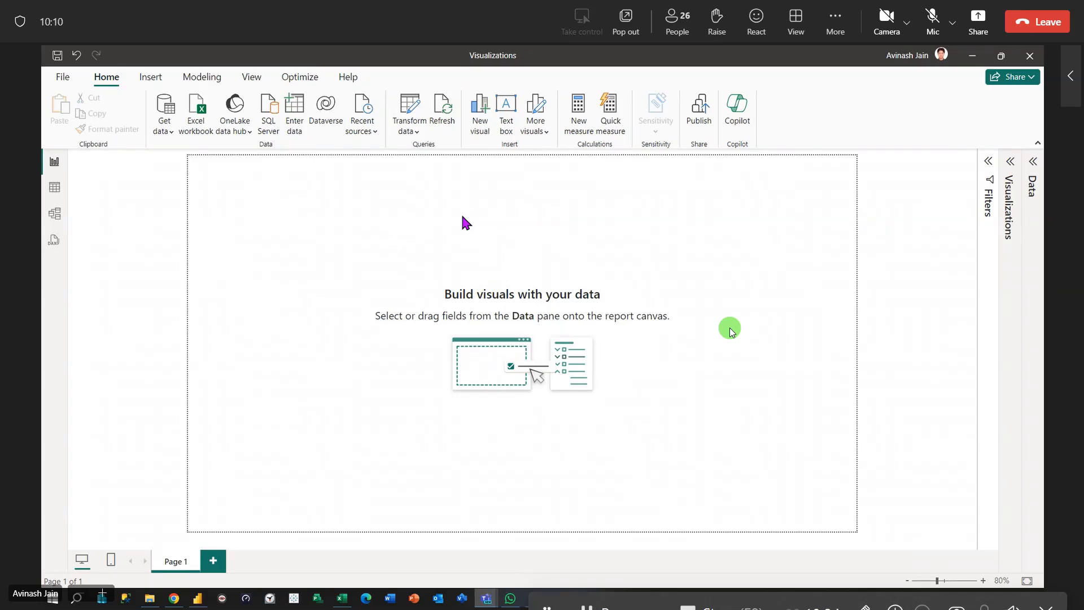
Compare the mobile layout of Page 1 with its desktop layout by switching back and forth between the two views.
{"action": "left_click", "coordinate": [111, 561]}
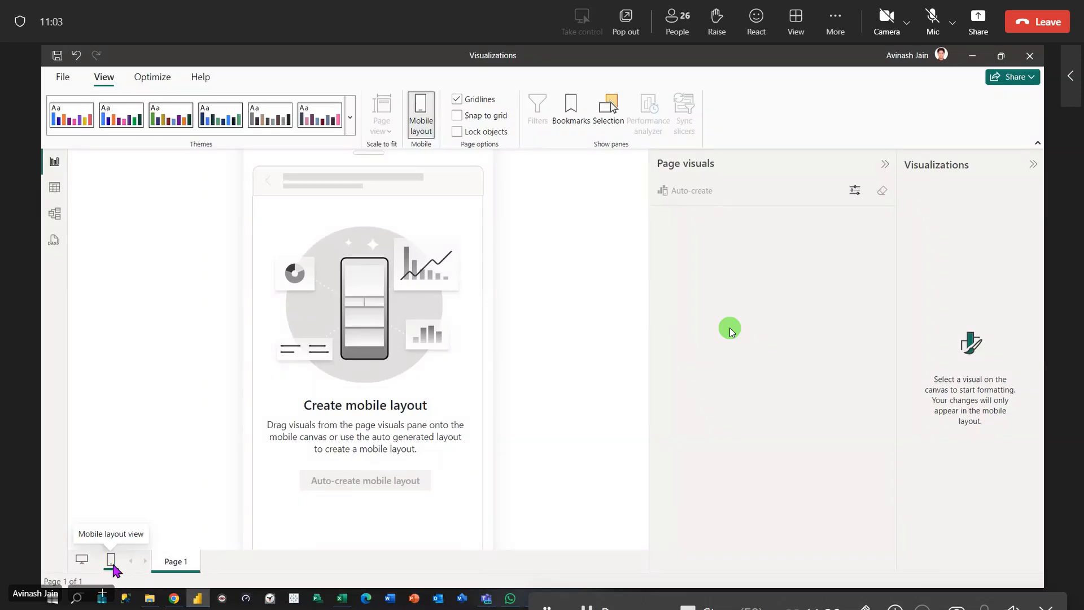
{"action": "left_click", "coordinate": [82, 562]}
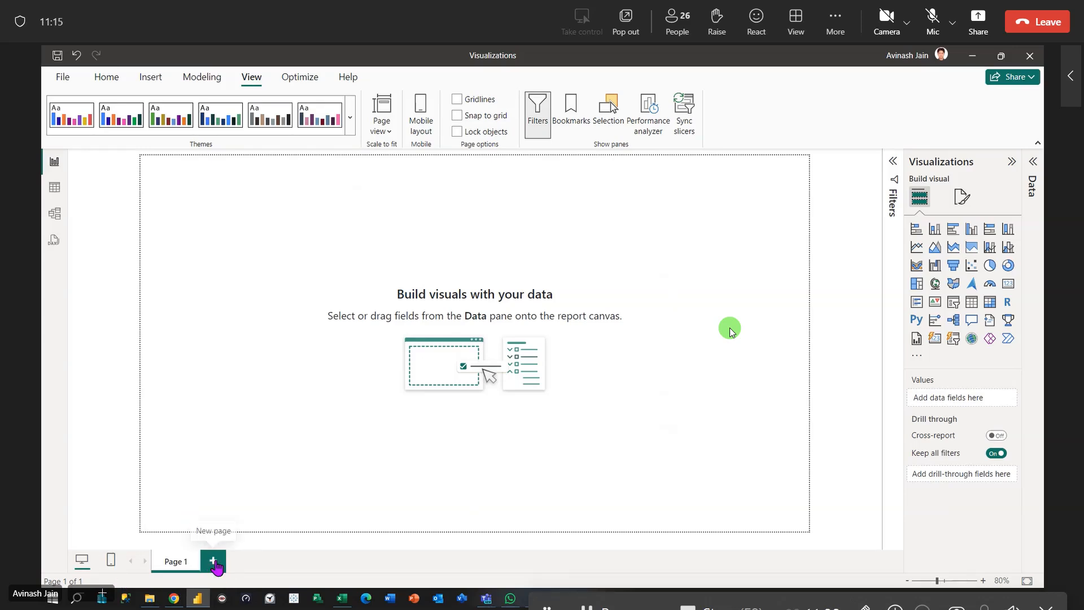
{"action": "left_click", "coordinate": [111, 561]}
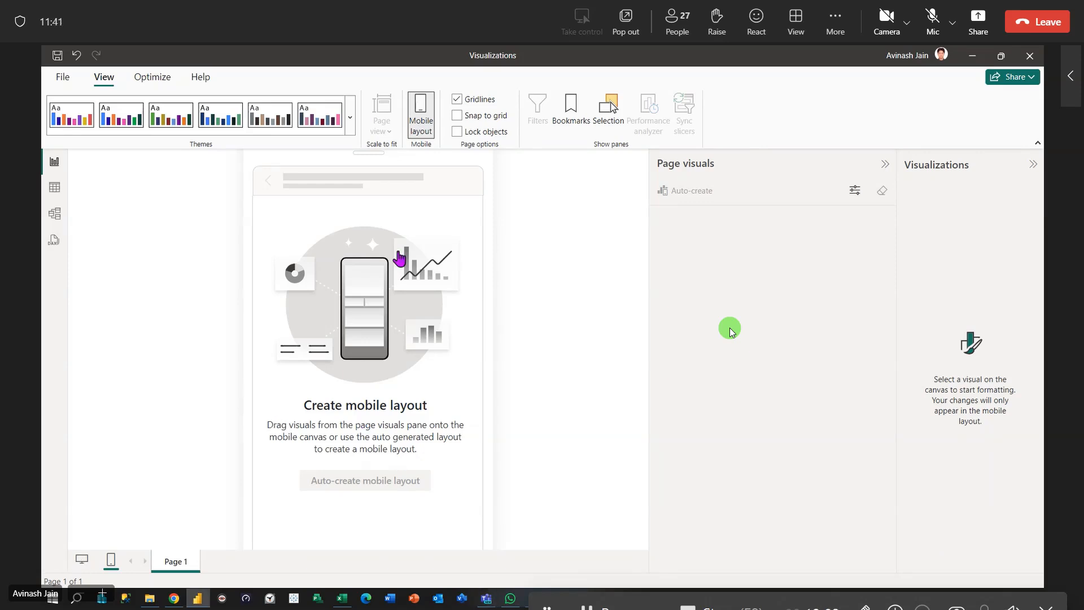
{"action": "left_click", "coordinate": [82, 562]}
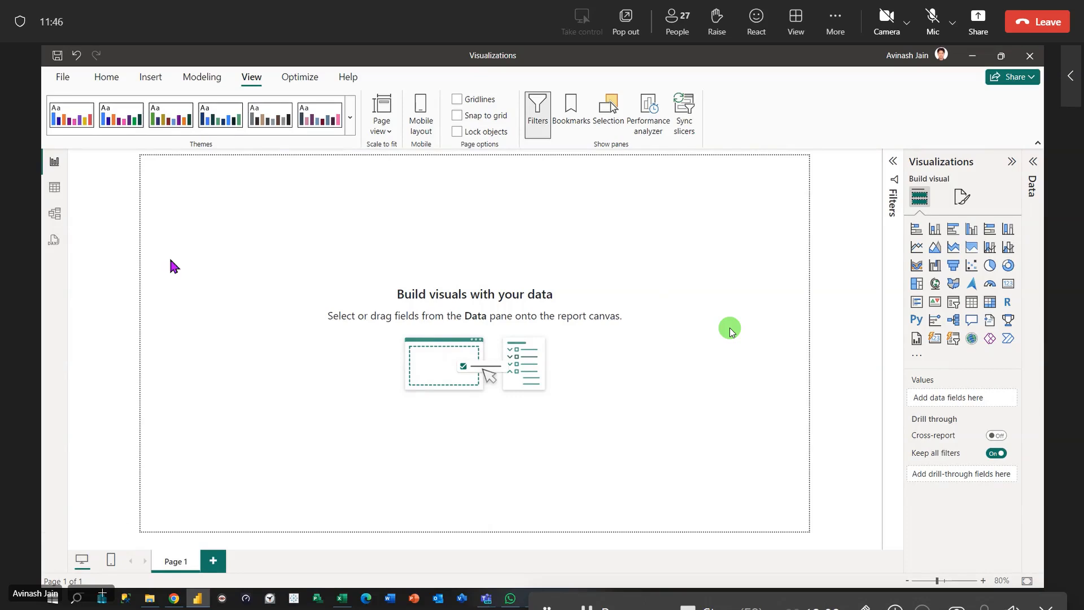
{"action": "left_click", "coordinate": [111, 563]}
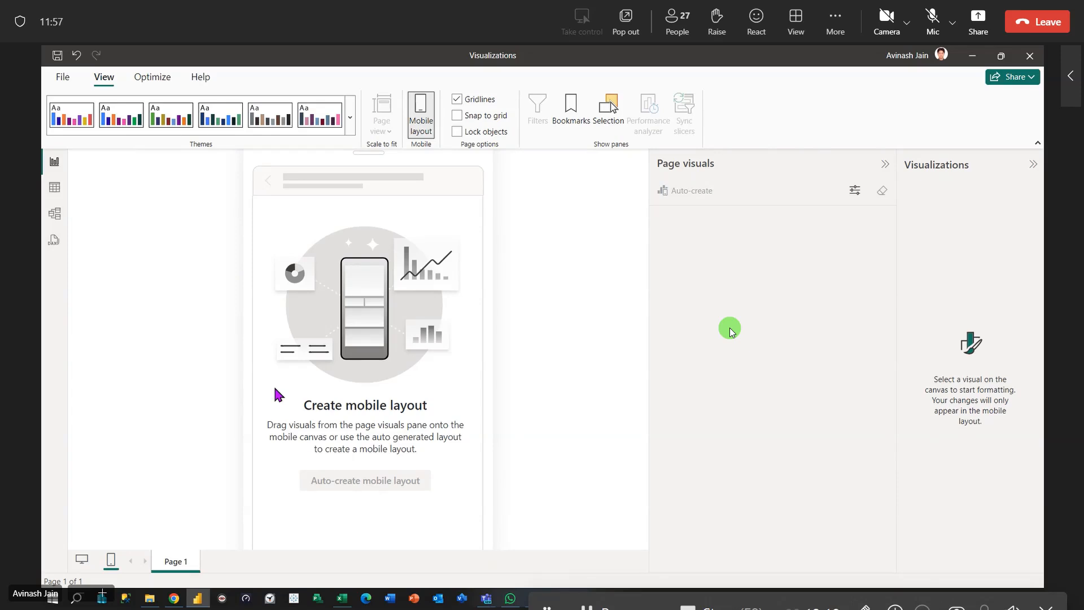
{"action": "left_click", "coordinate": [80, 563]}
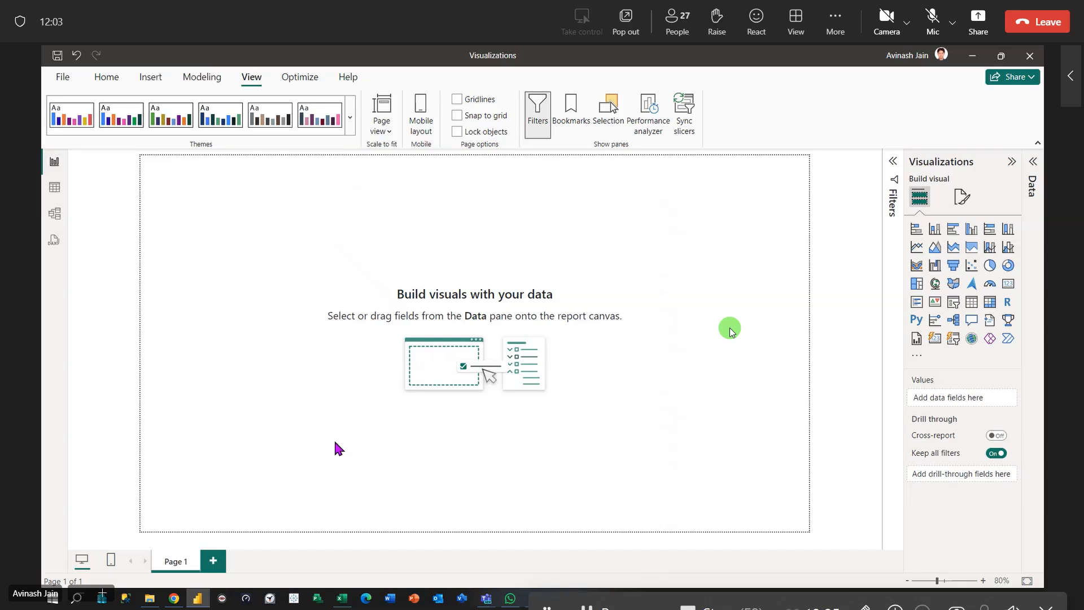
{"action": "left_click", "coordinate": [111, 562]}
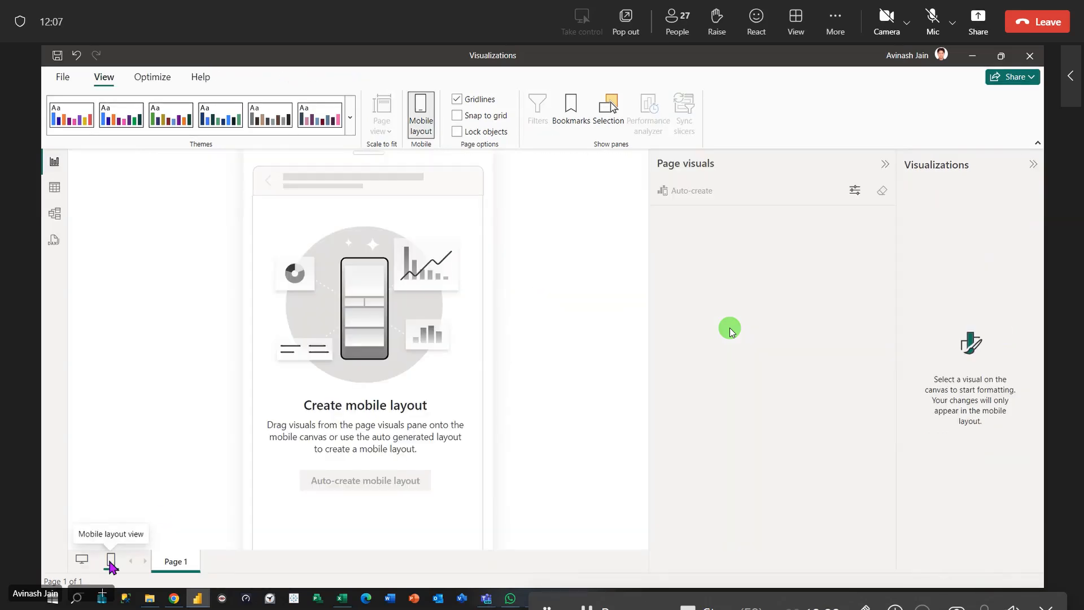
{"action": "left_click", "coordinate": [82, 562]}
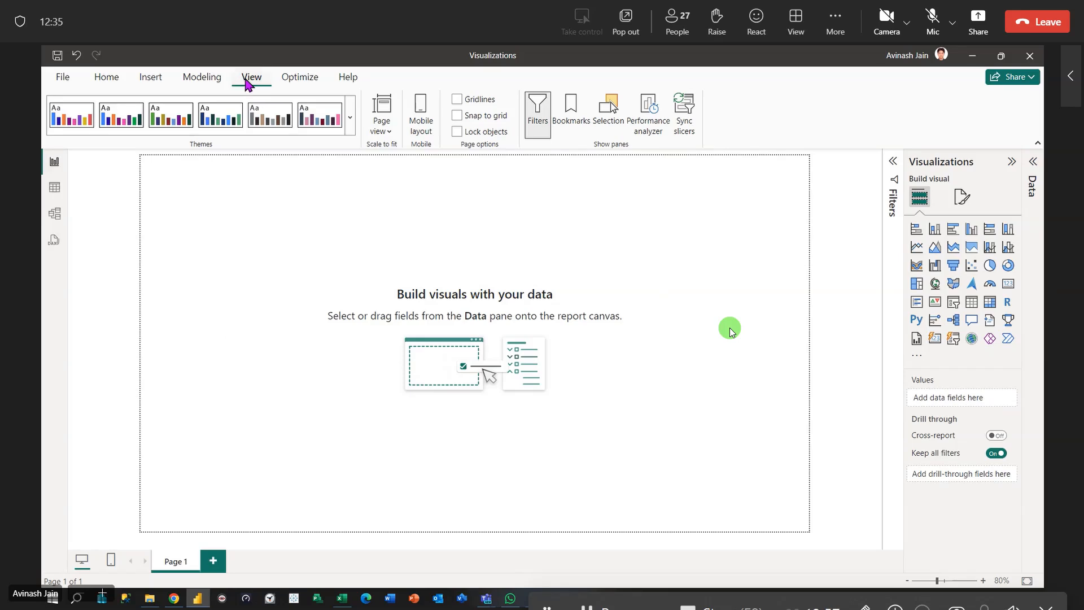
{"action": "left_click", "coordinate": [421, 118]}
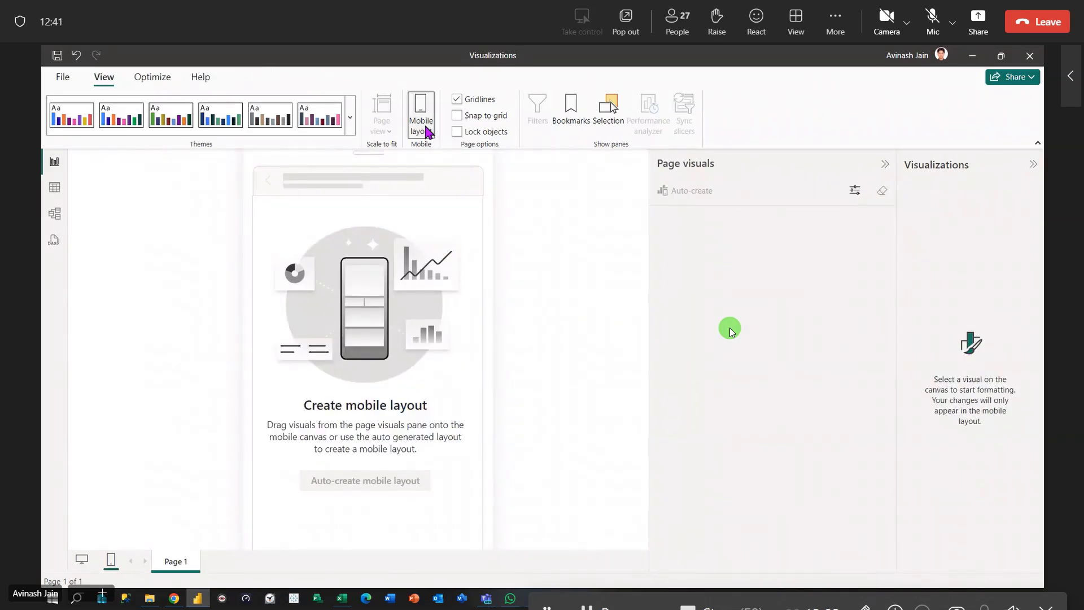
{"action": "left_click", "coordinate": [426, 129]}
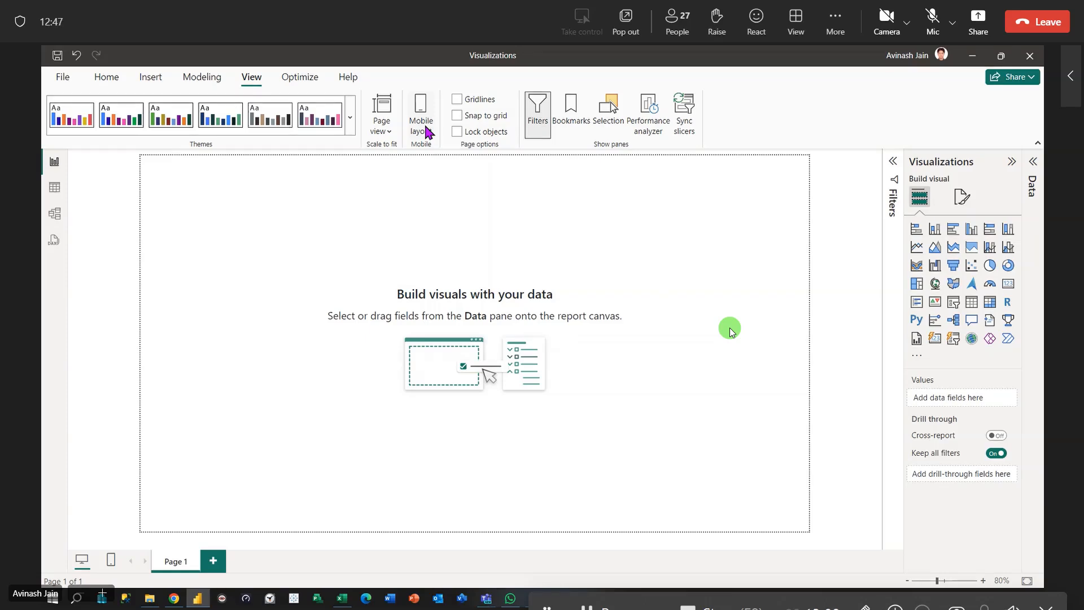
Look at the page view scaling options and hide the Filters pane.
{"action": "left_click", "coordinate": [390, 134]}
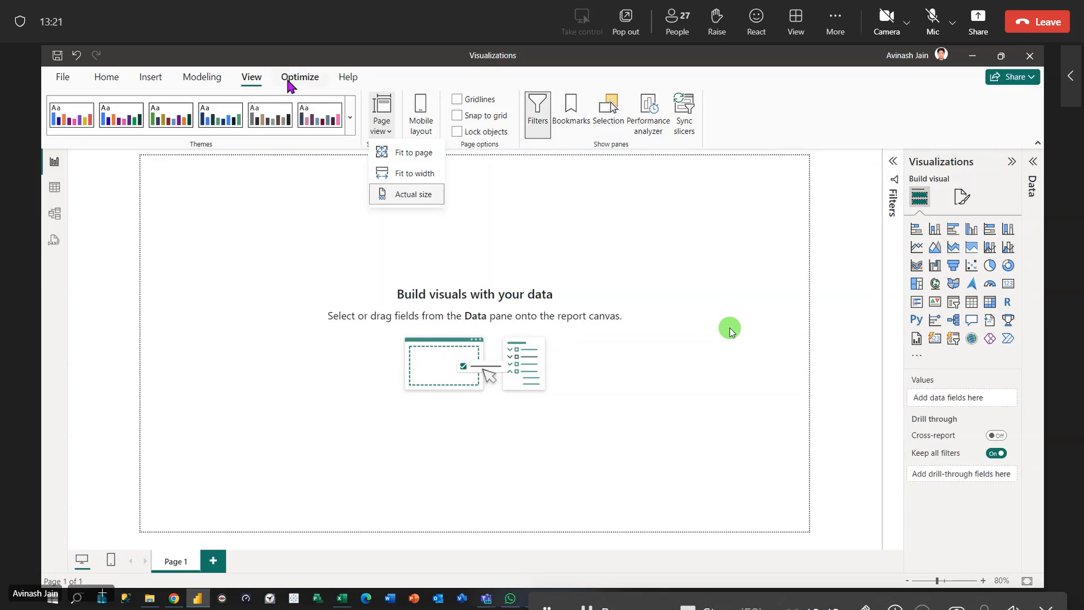
{"action": "left_click", "coordinate": [534, 107]}
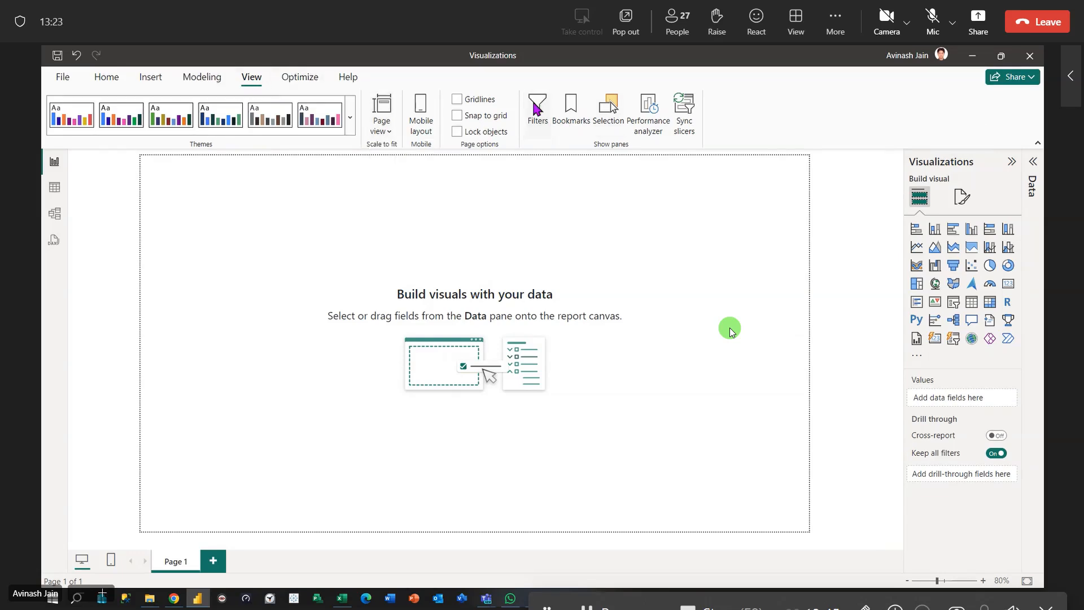
Collapse the Visualizations pane and expand it again to demonstrate toggling it.
{"action": "left_click", "coordinate": [1011, 162]}
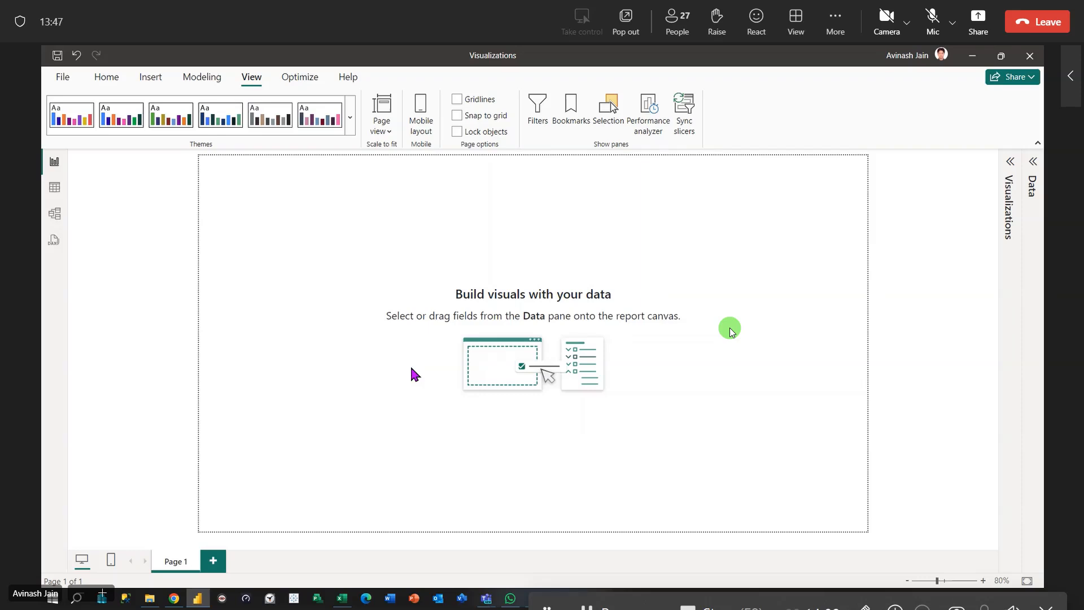
{"action": "left_click", "coordinate": [1010, 164]}
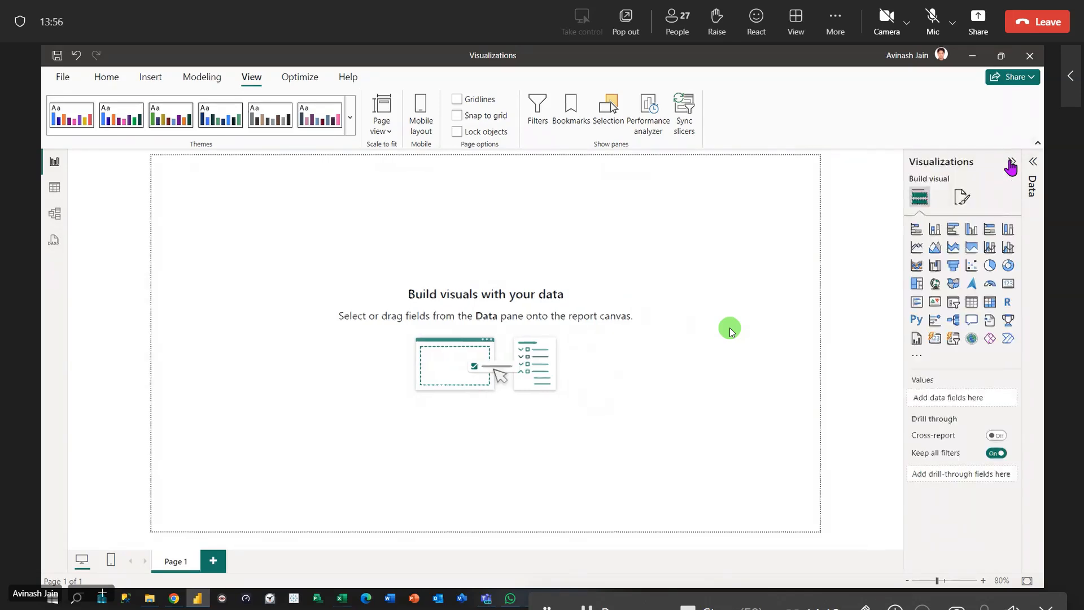
{"action": "left_click", "coordinate": [1010, 164]}
{"action": "left_click", "coordinate": [1009, 164]}
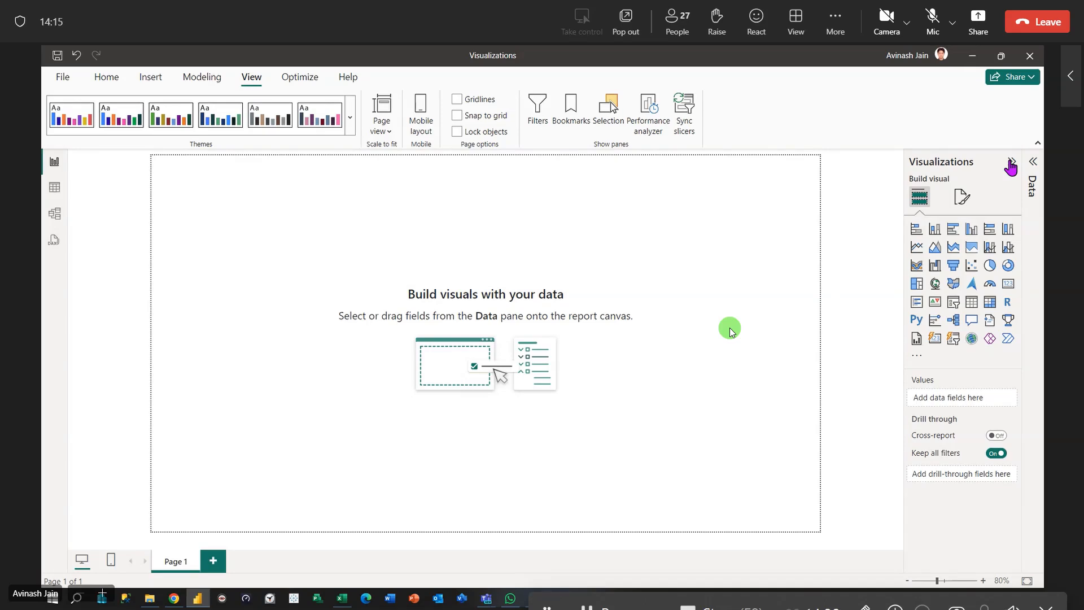
Switch to Excel and maximize the blank Book1 workbook window.
{"action": "left_click", "coordinate": [342, 599]}
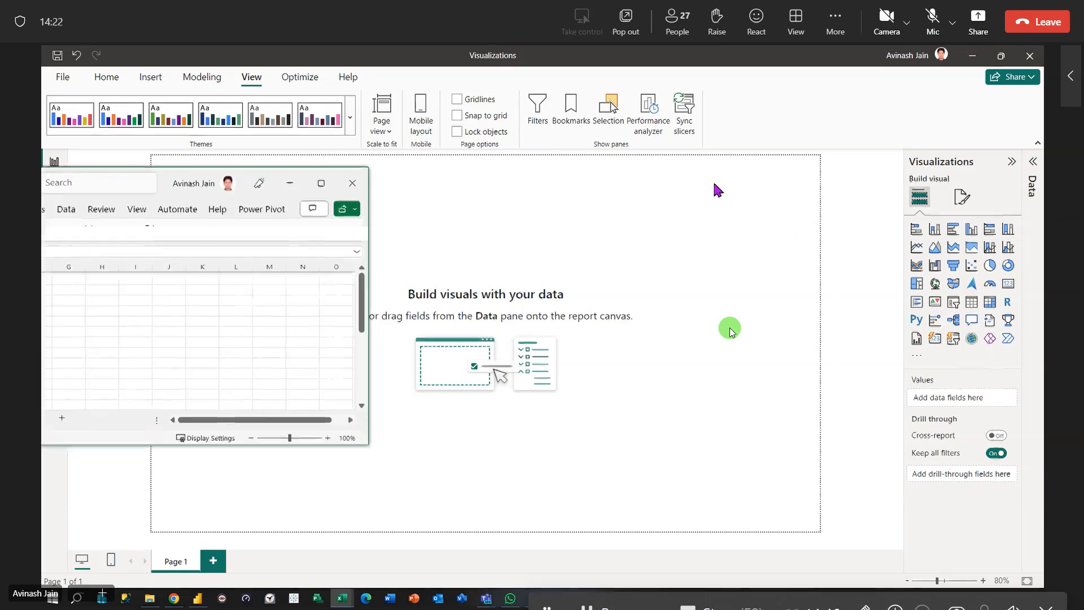
{"action": "left_click", "coordinate": [953, 181]}
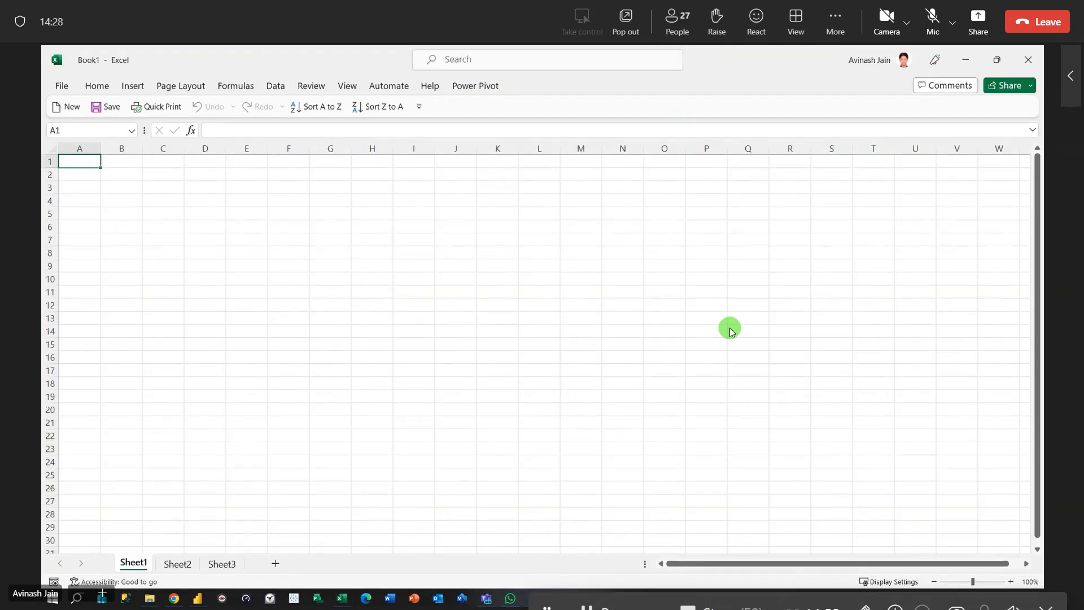
Insert the picture d89838e5a5cf057d7b90e130c9430685 (1) from this device over the cells, shrunk and placed across columns A to E.
{"action": "left_click", "coordinate": [467, 277]}
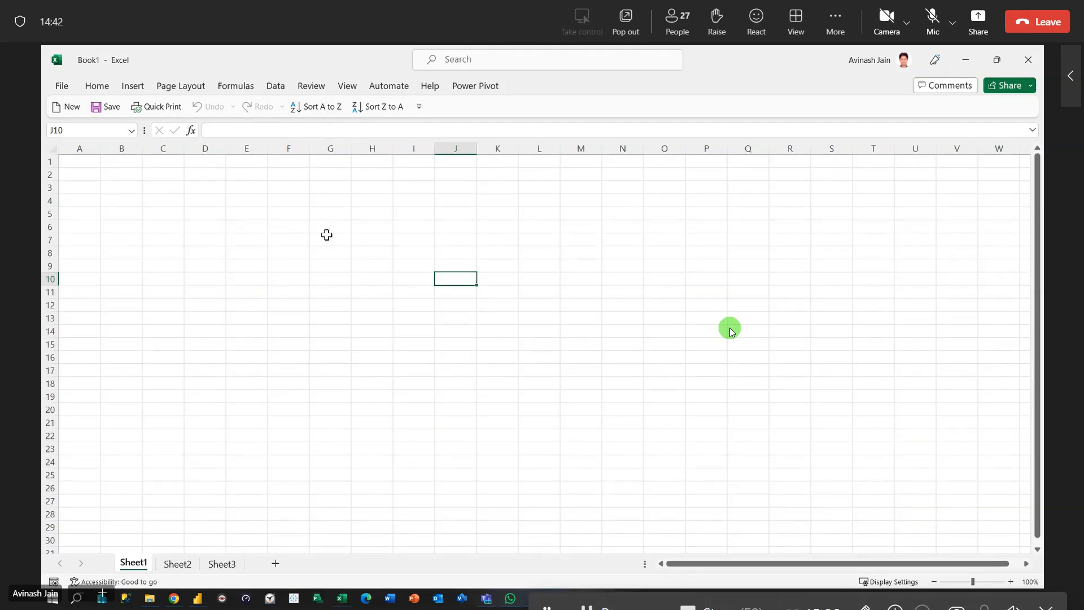
{"action": "left_click", "coordinate": [136, 88]}
{"action": "left_click", "coordinate": [135, 88]}
{"action": "left_click", "coordinate": [135, 88]}
{"action": "left_click", "coordinate": [204, 134]}
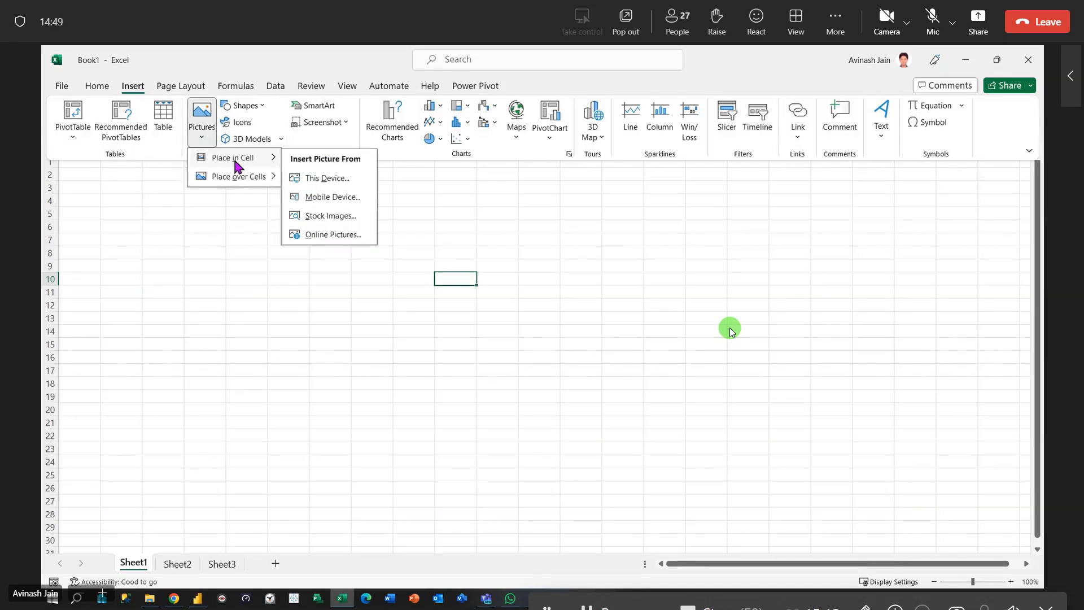
{"action": "mouse_move", "coordinate": [253, 183]}
{"action": "left_click", "coordinate": [318, 203]}
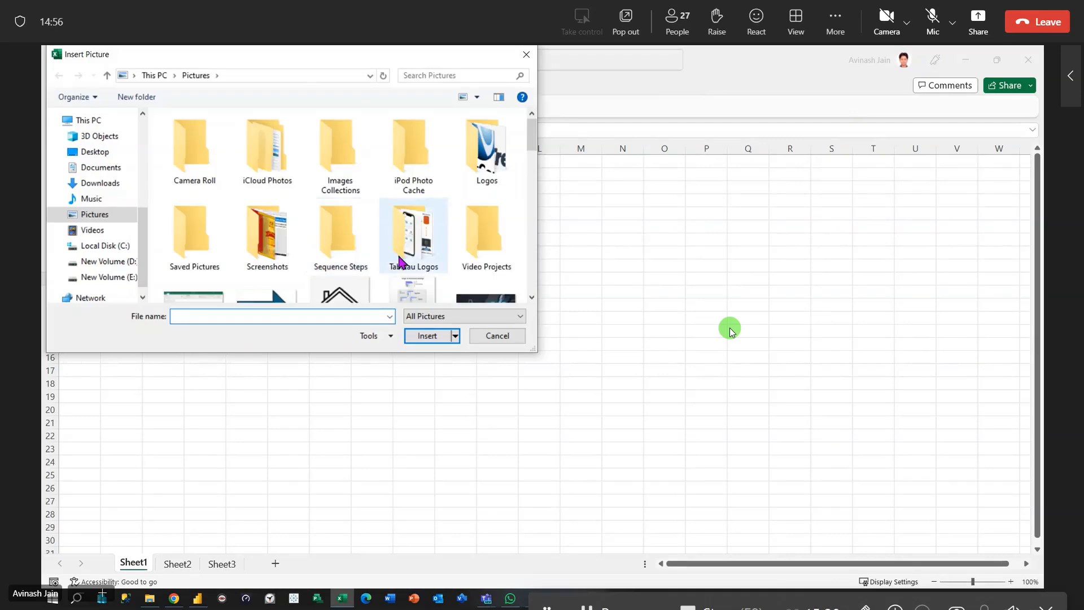
{"action": "scroll", "coordinate": [401, 262], "scroll_direction": "down", "scroll_amount": 5}
{"action": "left_click", "coordinate": [192, 245]}
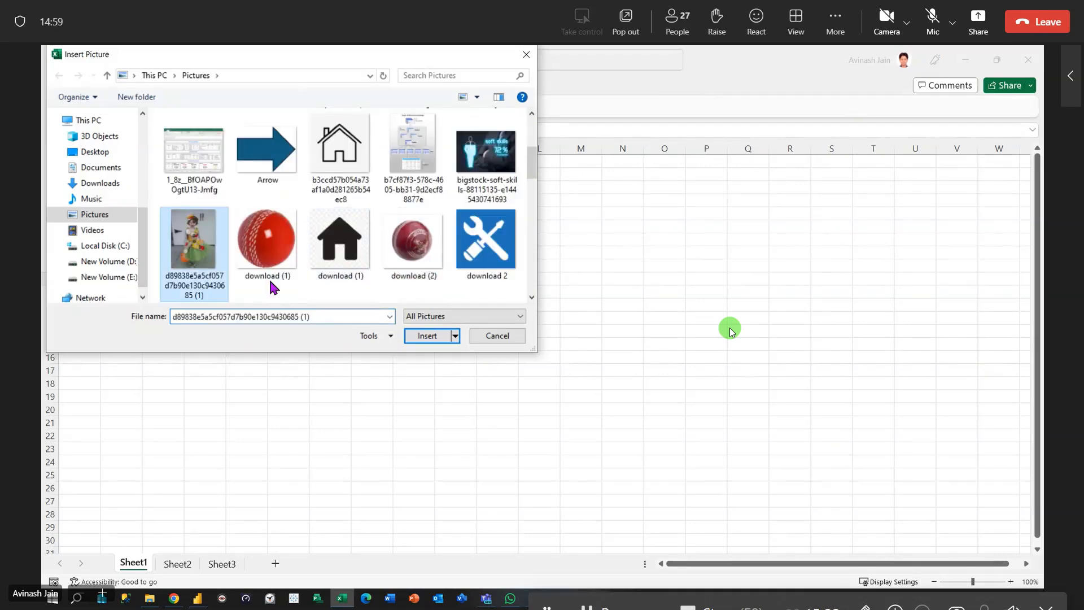
{"action": "left_click", "coordinate": [418, 336]}
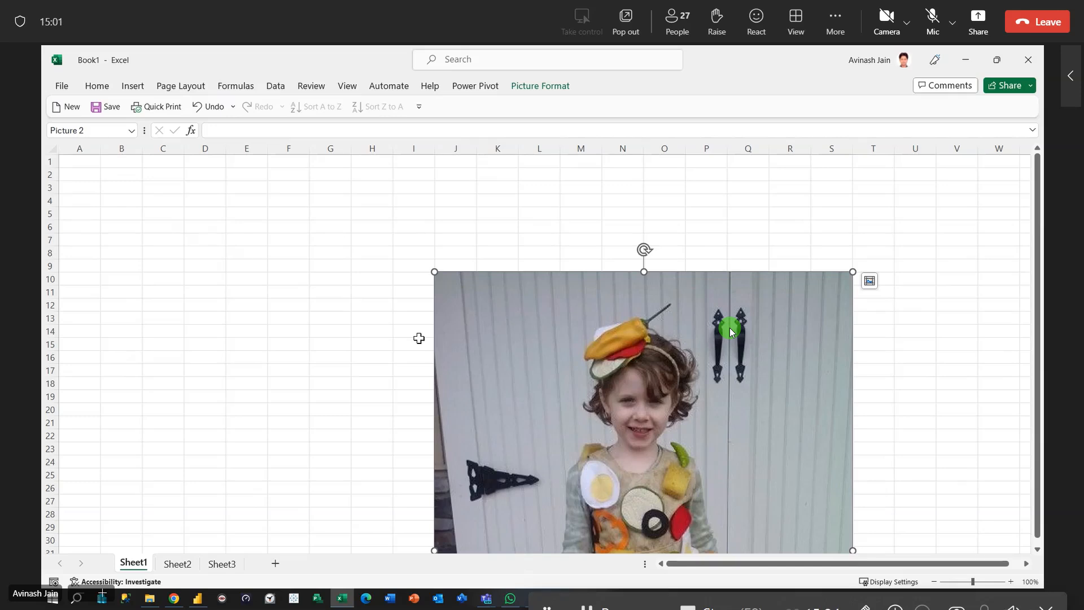
{"action": "left_click_drag", "start_coordinate": [852, 273], "coordinate": [261, 188]}
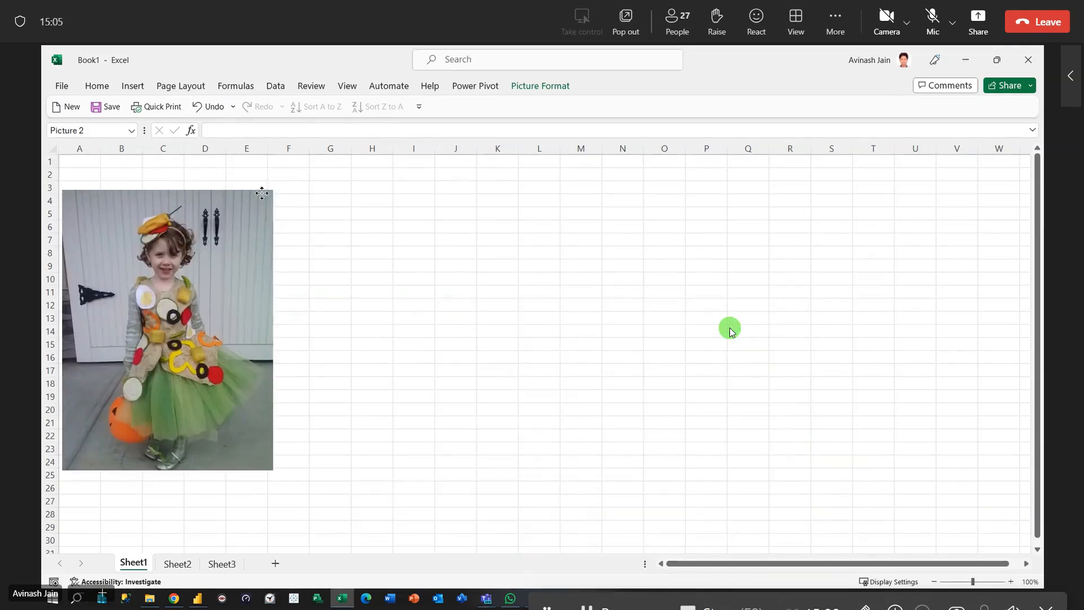
Draw a large oval shape beside the picture, roughly as tall as the picture.
{"action": "left_click", "coordinate": [449, 265]}
{"action": "left_click", "coordinate": [132, 85]}
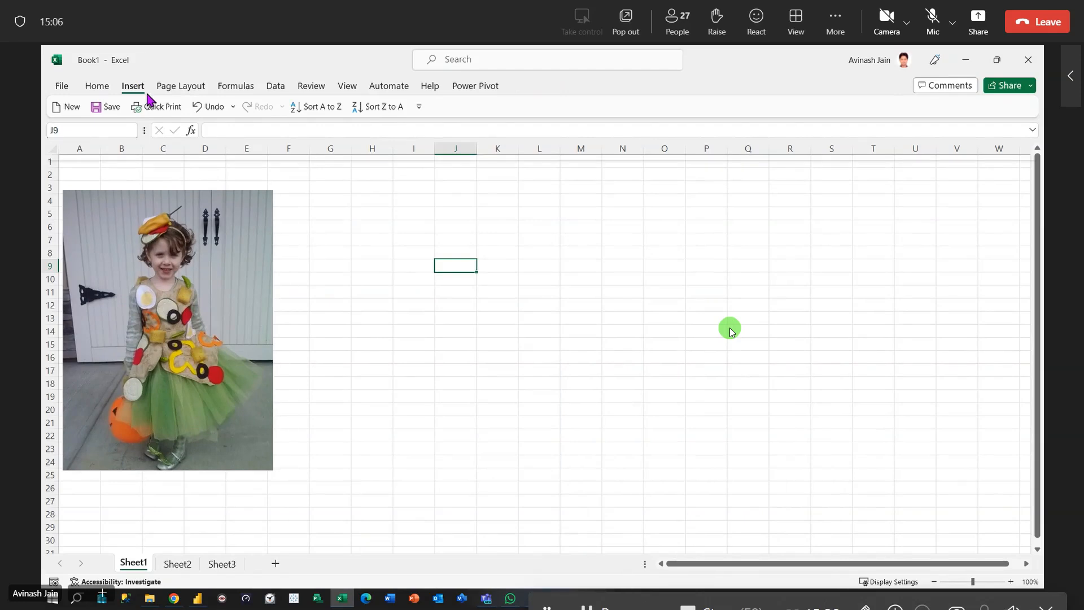
{"action": "left_click", "coordinate": [257, 108]}
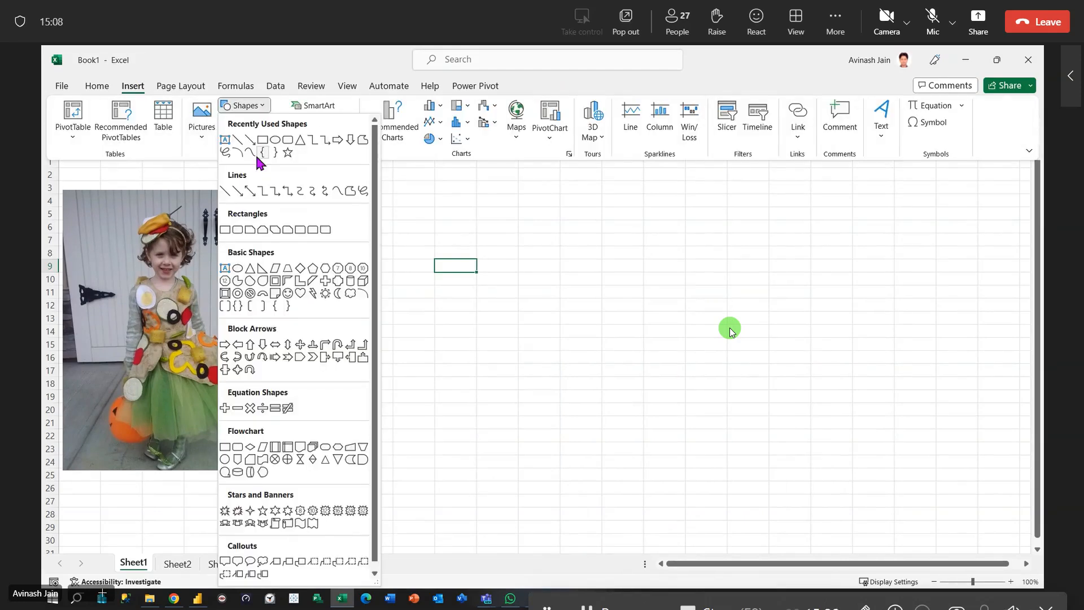
{"action": "left_click", "coordinate": [279, 145]}
{"action": "left_click_drag", "start_coordinate": [285, 201], "coordinate": [490, 456]}
{"action": "left_click", "coordinate": [664, 344]}
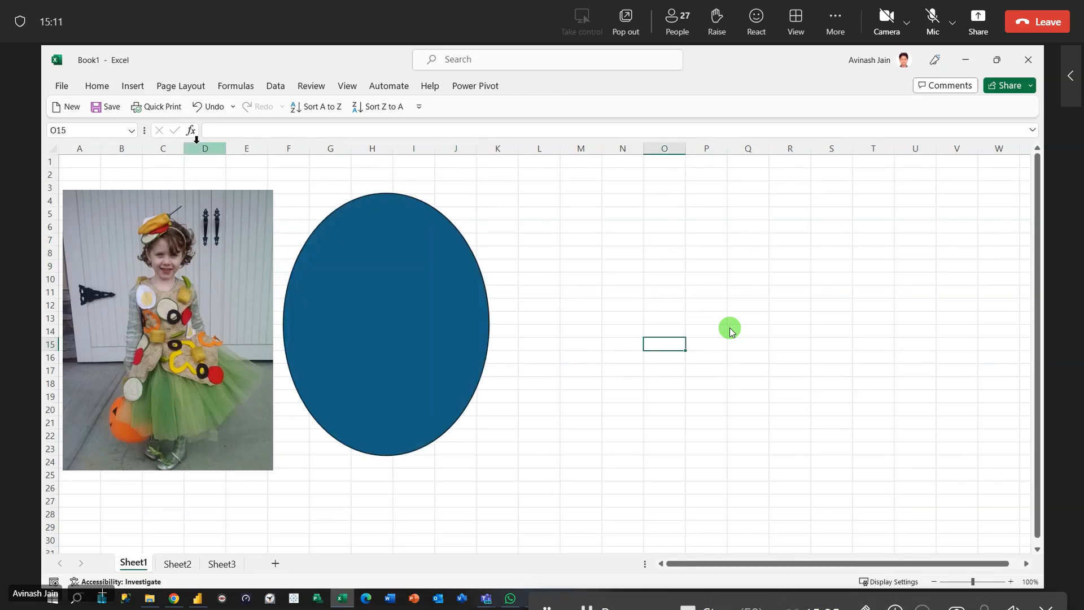
Insert an empty chart beside the oval.
{"action": "left_click", "coordinate": [132, 85]}
{"action": "left_click", "coordinate": [429, 111]}
{"action": "key", "text": "Escape"}
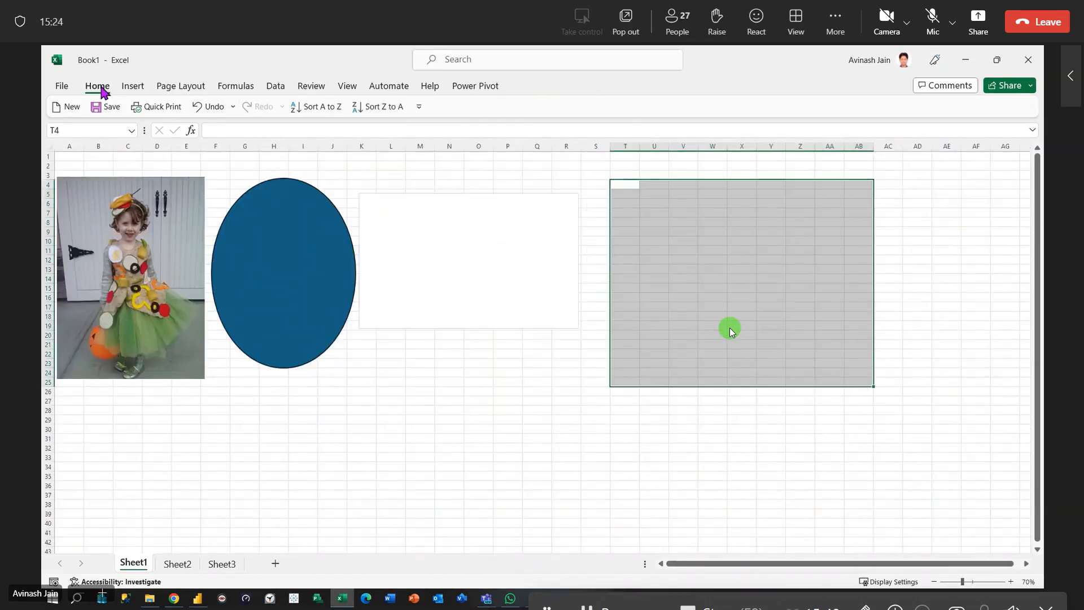
Format the range T4:AB25 as a table with headers.
{"action": "left_click", "coordinate": [102, 86]}
{"action": "left_click", "coordinate": [633, 121]}
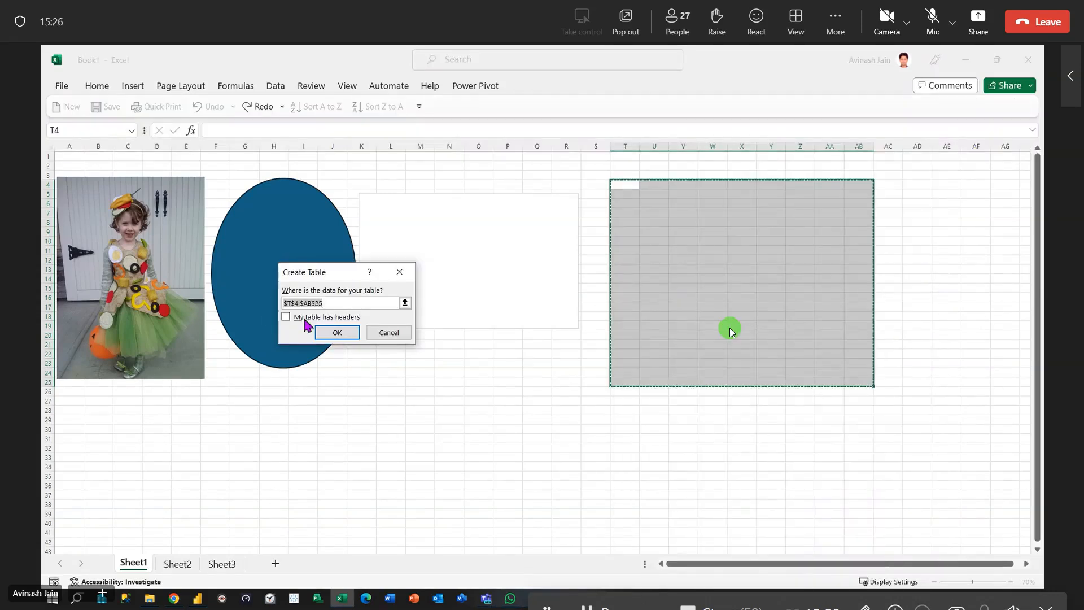
{"action": "left_click", "coordinate": [288, 317]}
{"action": "left_click", "coordinate": [335, 333]}
{"action": "left_click", "coordinate": [537, 401]}
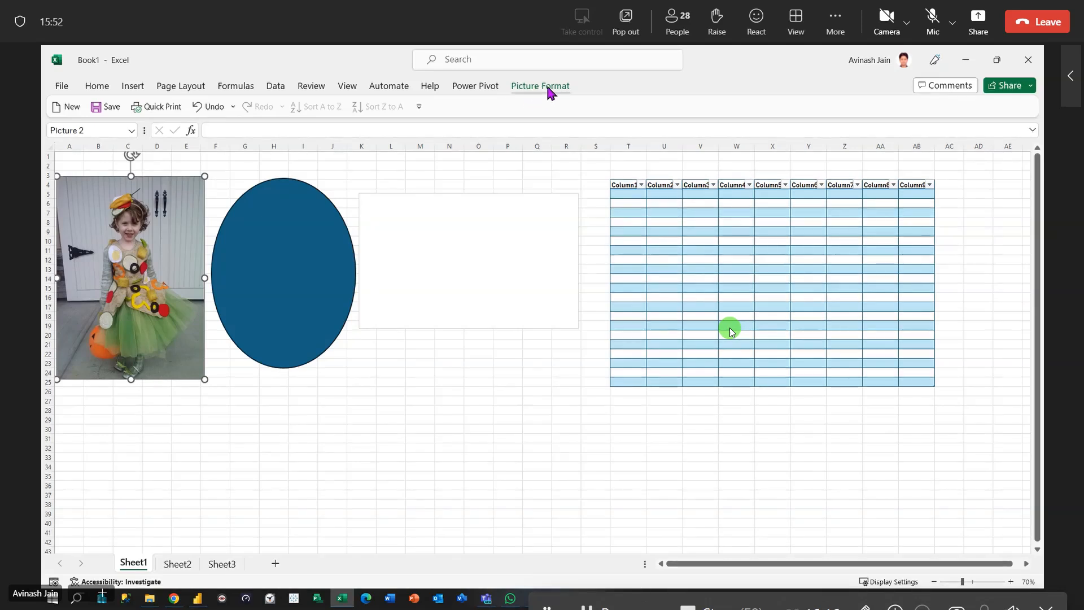
Look at the contextual design and format options for the picture, the empty chart and the table.
{"action": "left_click", "coordinate": [547, 88]}
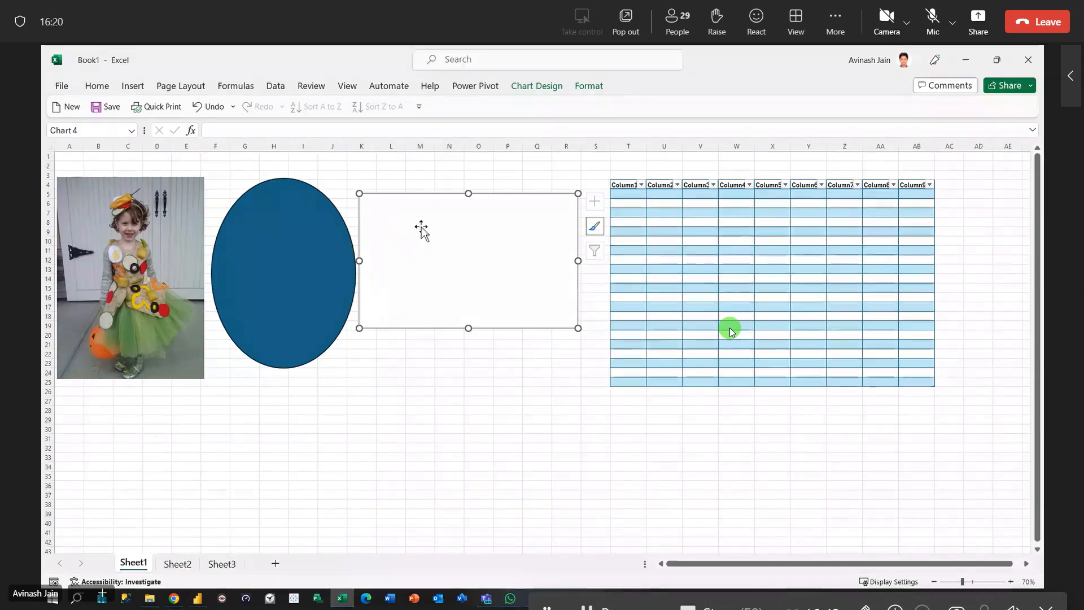
{"action": "left_click", "coordinate": [543, 88]}
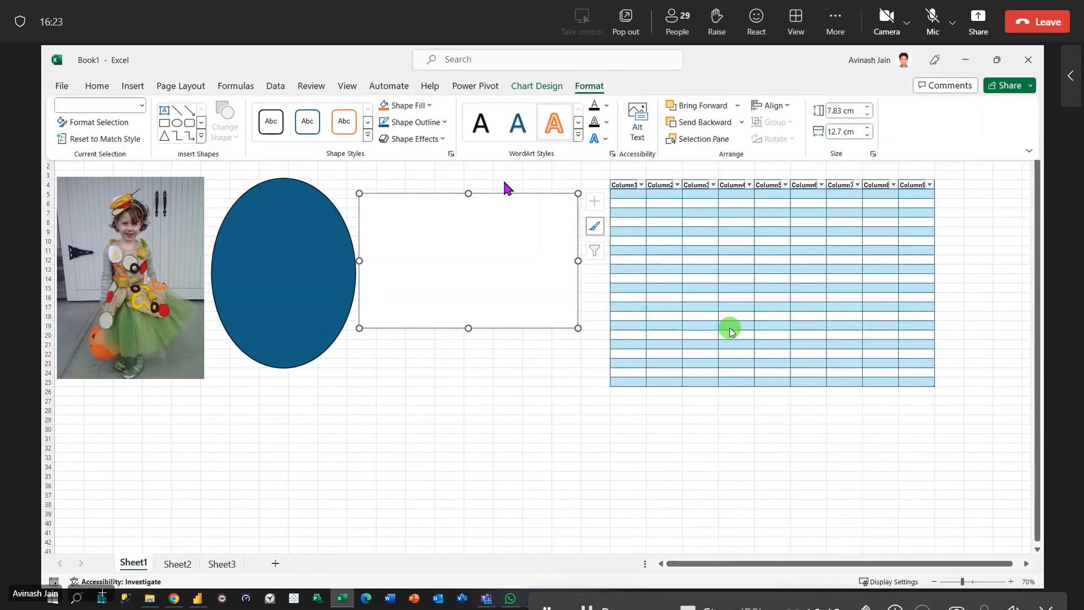
{"action": "left_click", "coordinate": [481, 231]}
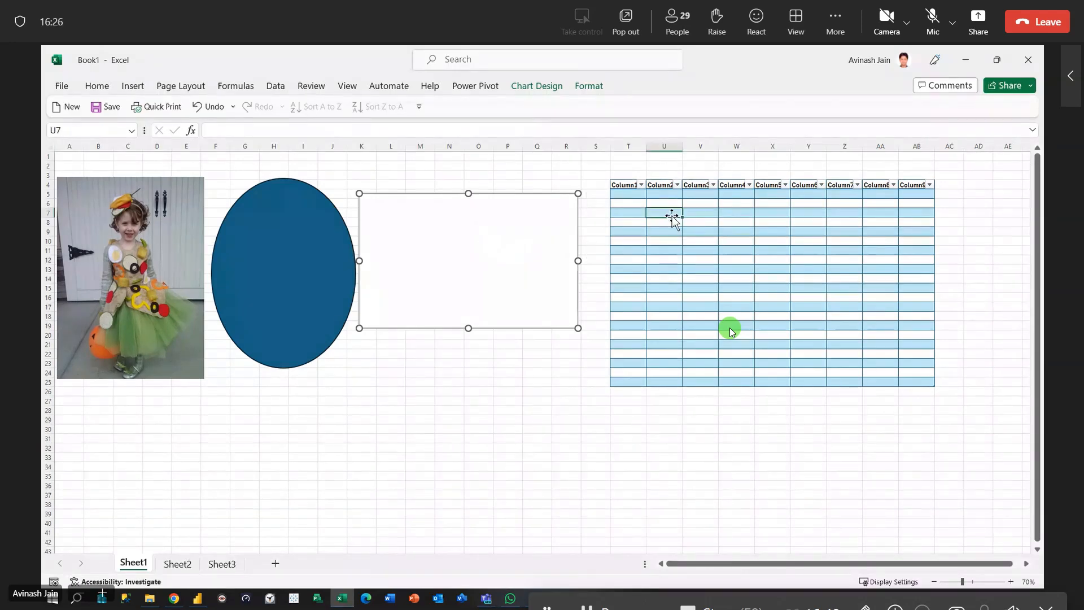
{"action": "left_click", "coordinate": [672, 214]}
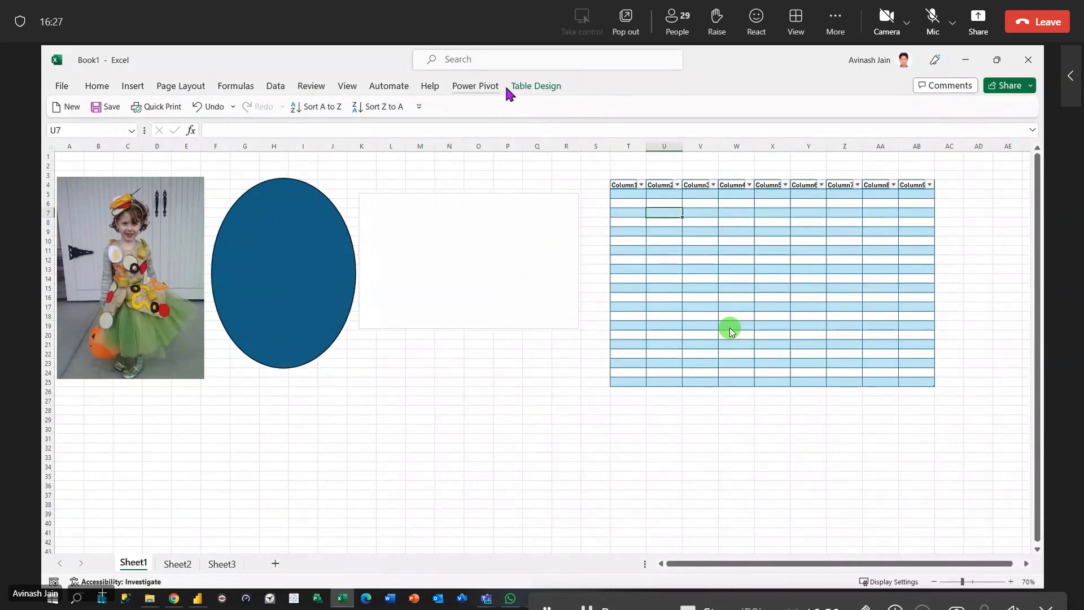
{"action": "left_click", "coordinate": [530, 89]}
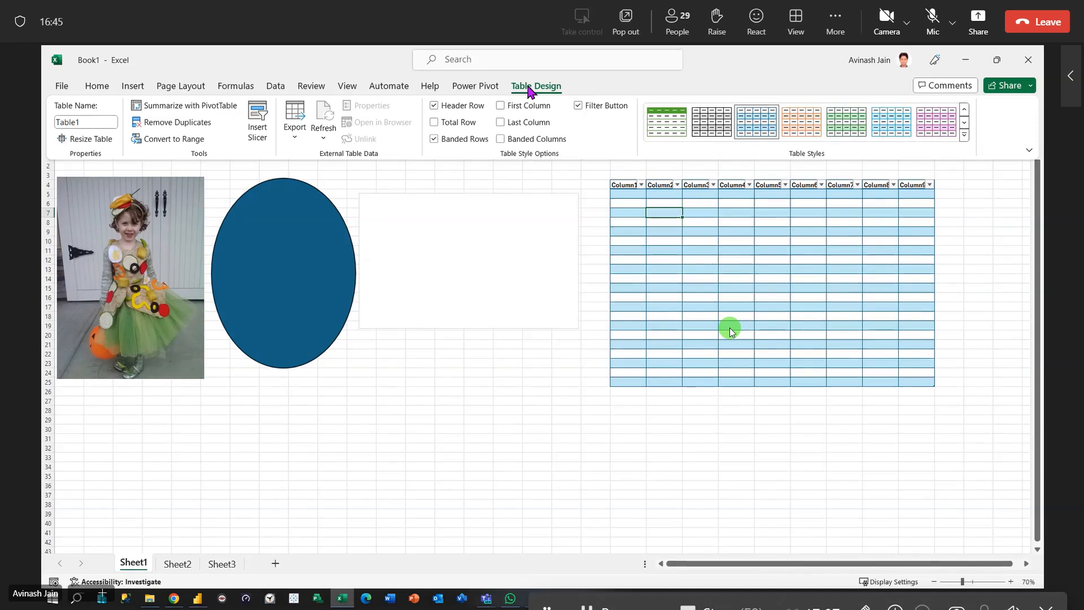
Compare the chart's design and format options with the oval's shape format options.
{"action": "left_click", "coordinate": [406, 201]}
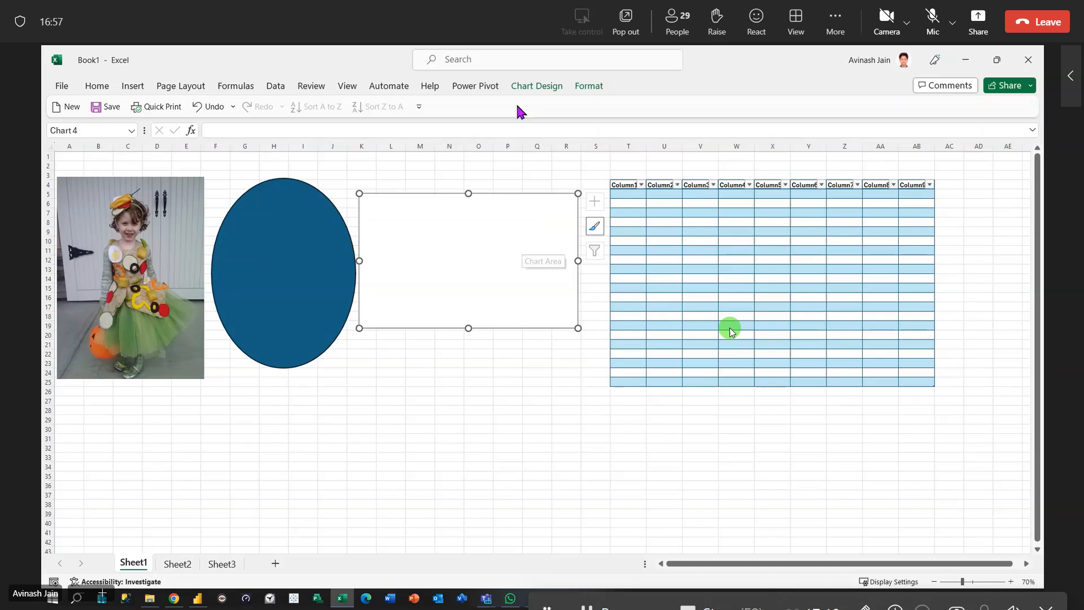
{"action": "left_click", "coordinate": [534, 85]}
{"action": "left_click", "coordinate": [593, 88]}
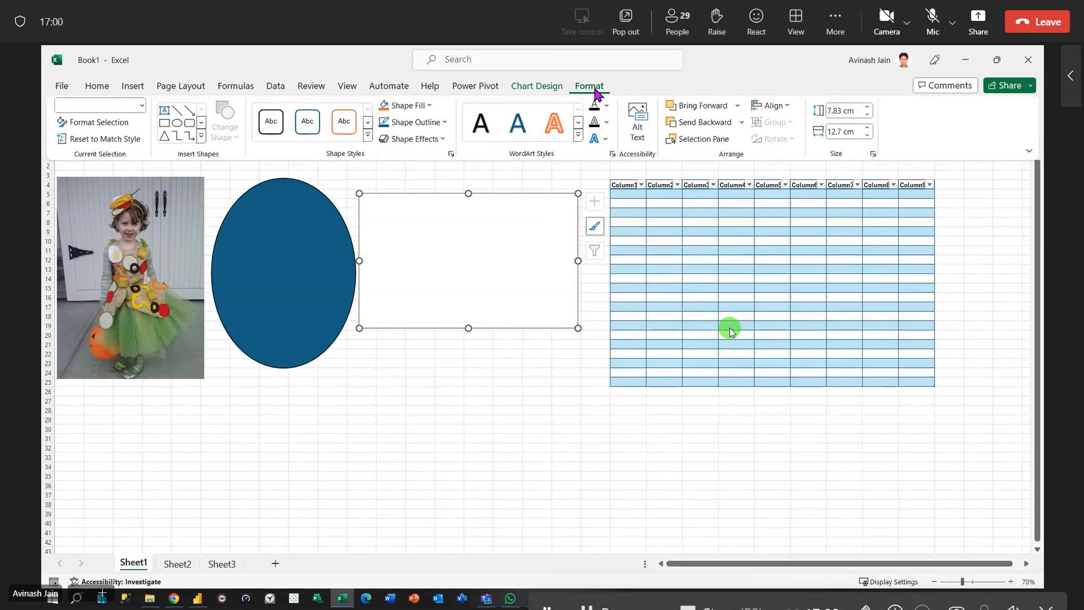
{"action": "left_click", "coordinate": [254, 265]}
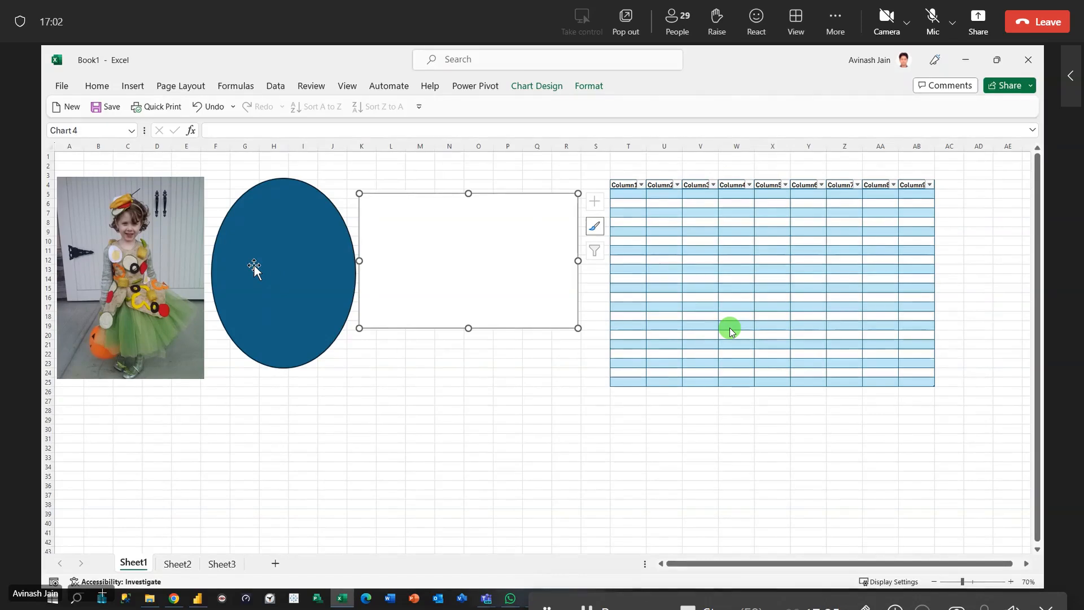
{"action": "left_click", "coordinate": [254, 266]}
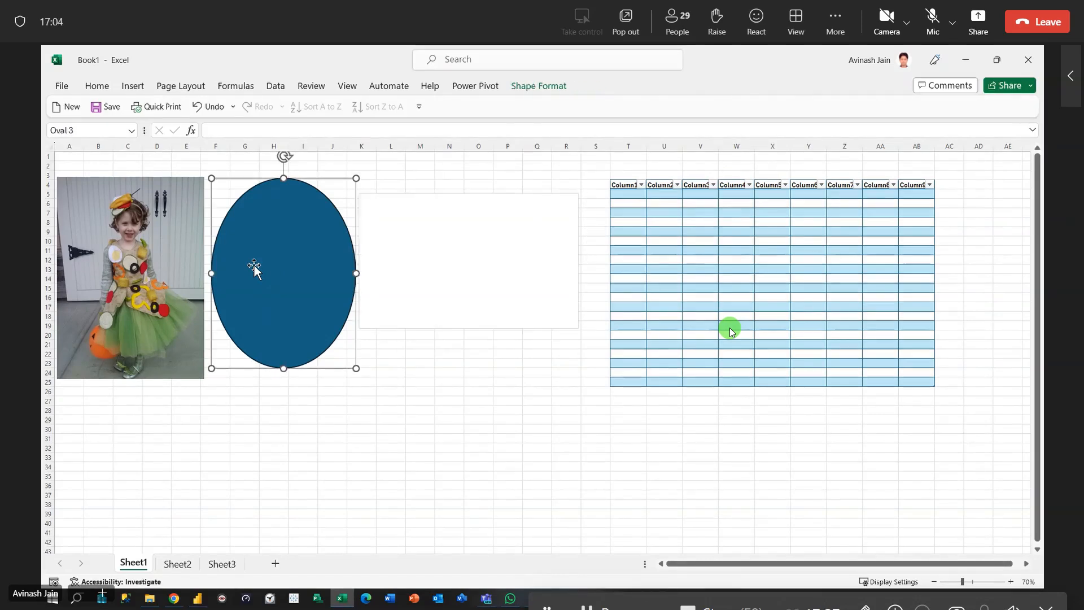
{"action": "left_click", "coordinate": [526, 91]}
Insert a Basic Block List SmartArt graphic and move it to the empty area below the oval.
{"action": "left_click", "coordinate": [132, 86]}
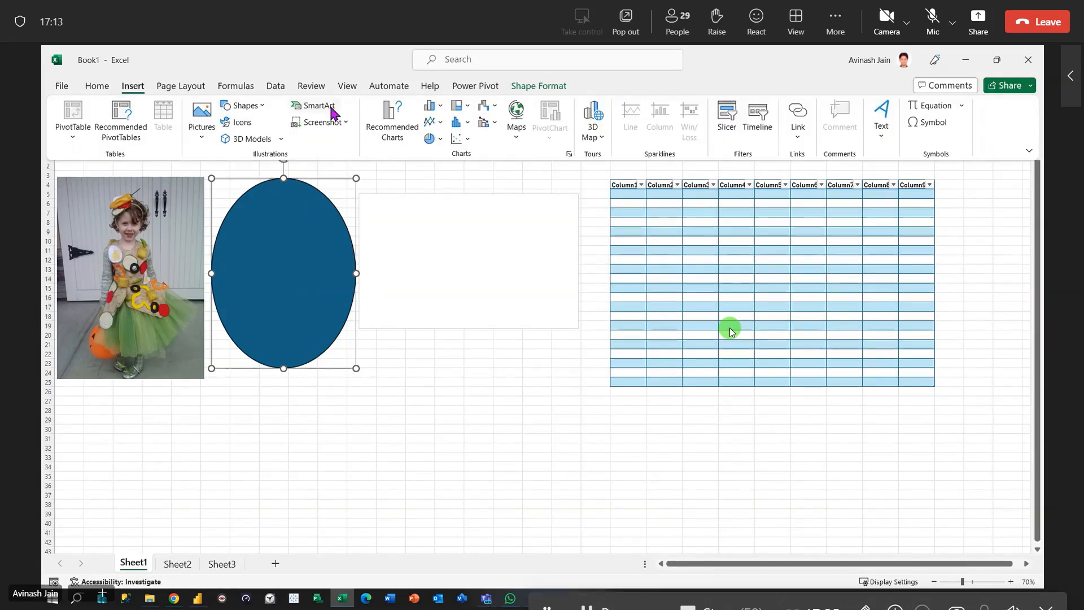
{"action": "left_click", "coordinate": [331, 109]}
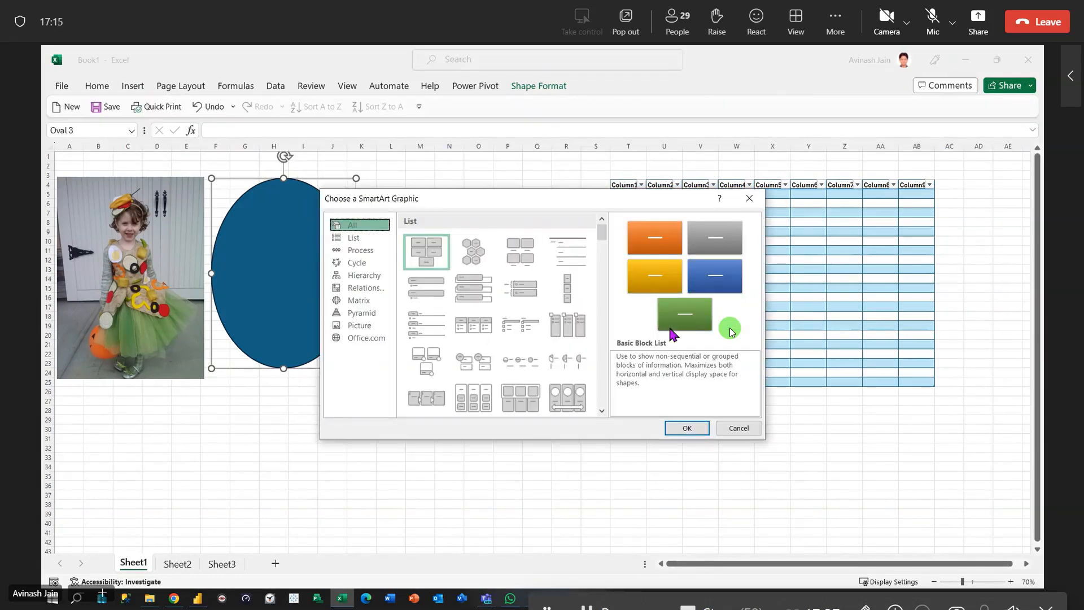
{"action": "left_click", "coordinate": [687, 428]}
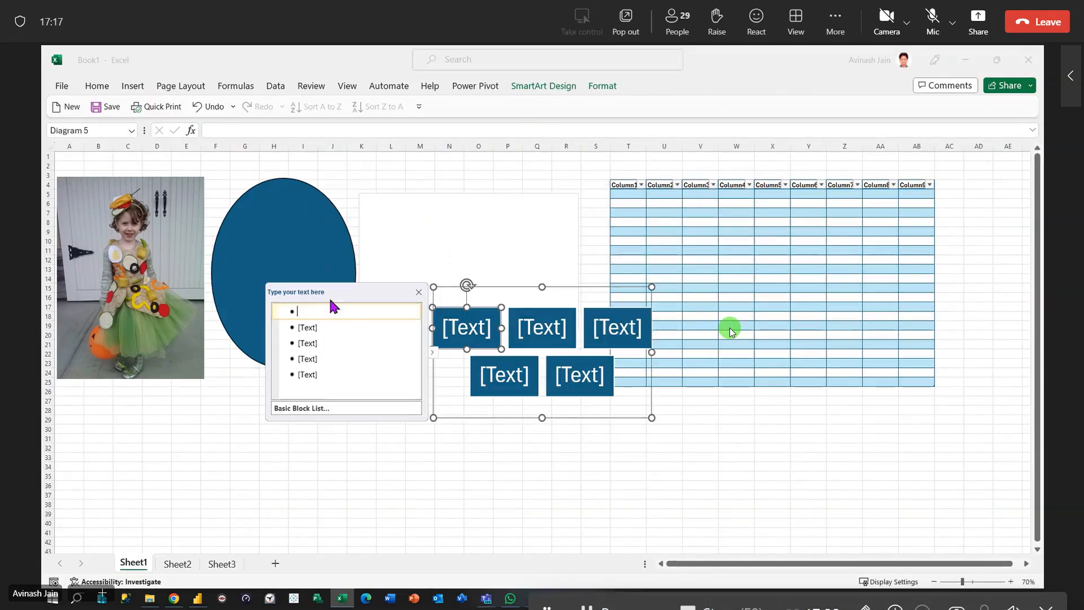
{"action": "left_click", "coordinate": [536, 476]}
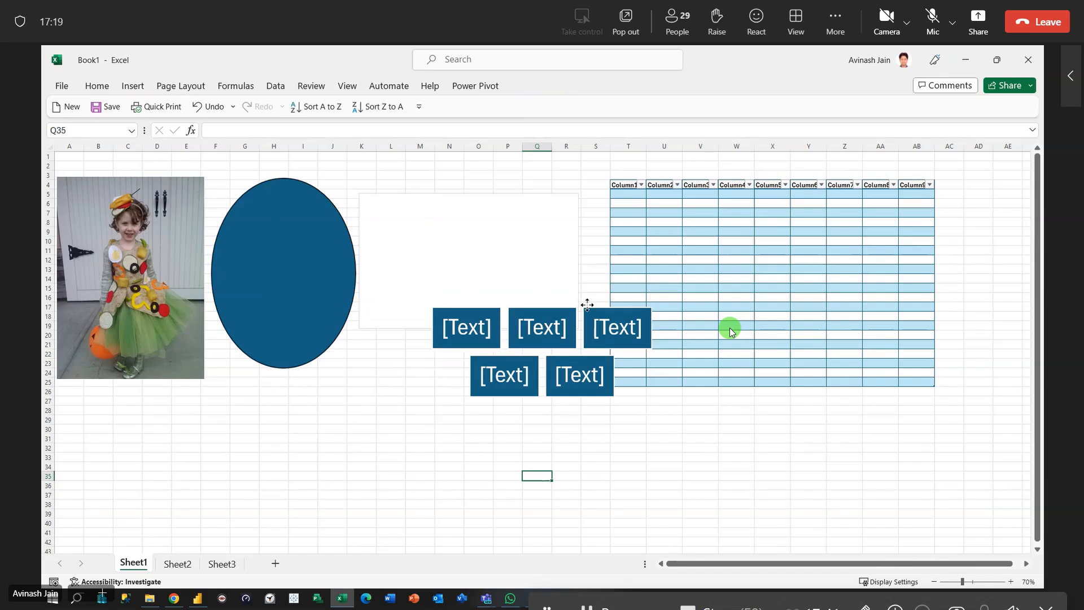
{"action": "left_click", "coordinate": [588, 305]}
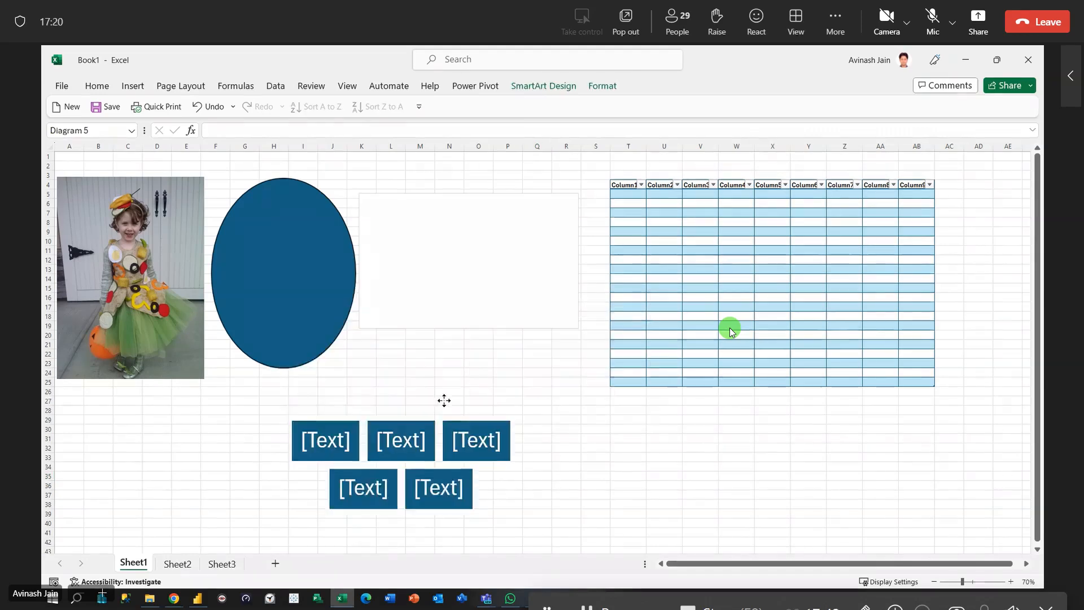
{"action": "left_click_drag", "start_coordinate": [443, 399], "coordinate": [394, 389]}
{"action": "left_click", "coordinate": [595, 429]}
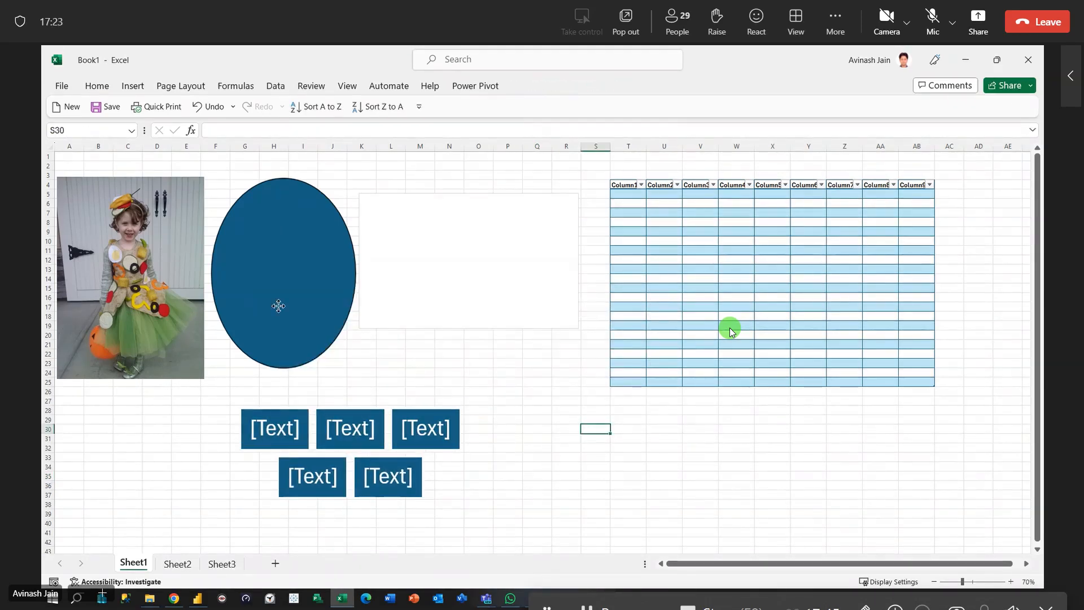
Look at the design and format options of the SmartArt graphic and deselect it.
{"action": "left_click", "coordinate": [331, 341]}
{"action": "left_click", "coordinate": [386, 398]}
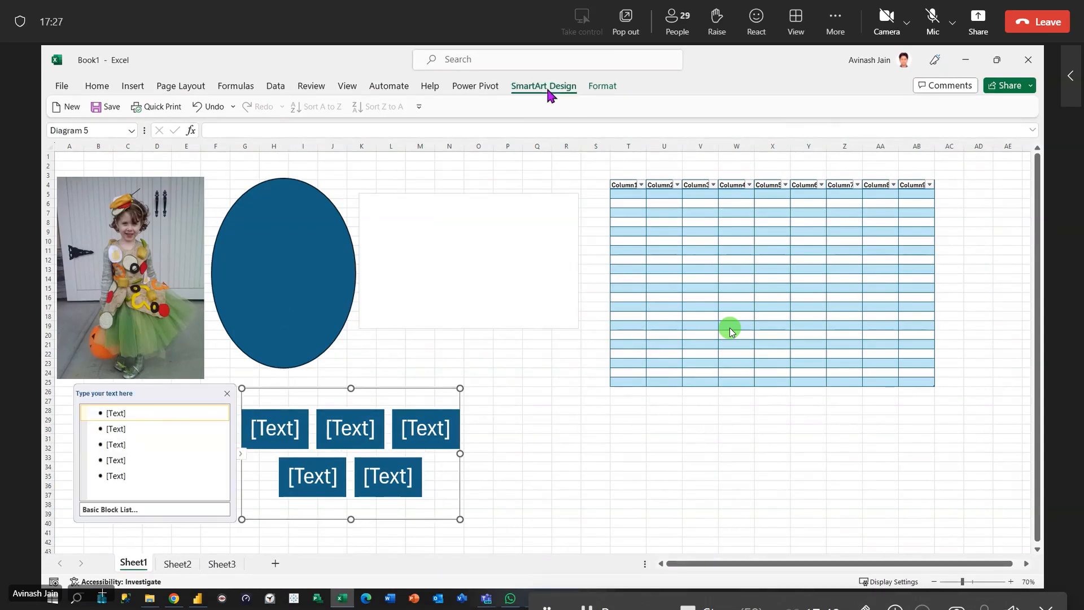
{"action": "left_click", "coordinate": [543, 85]}
{"action": "left_click", "coordinate": [602, 85]}
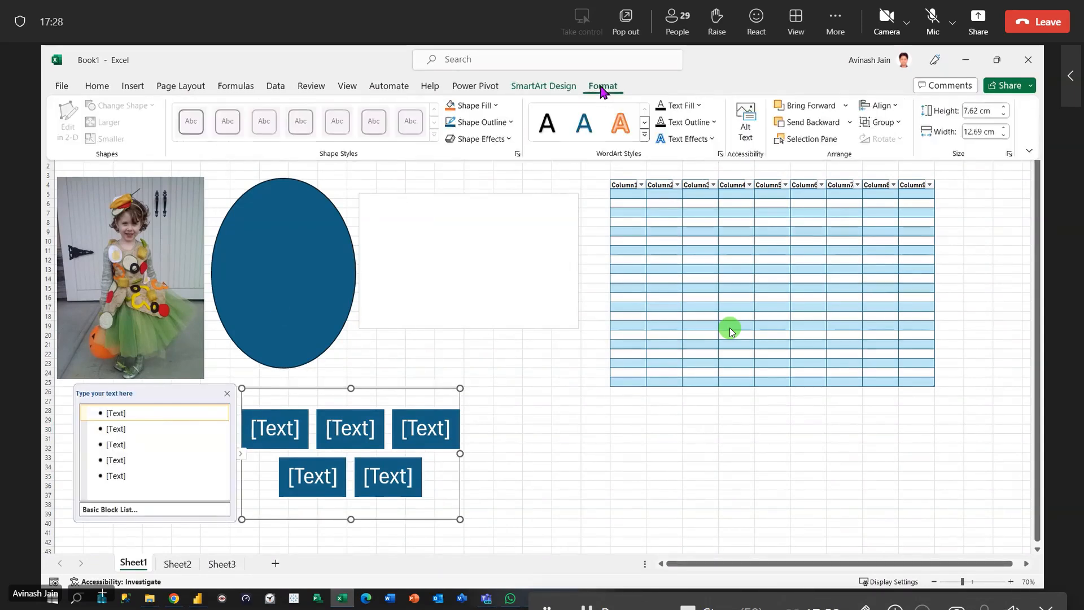
{"action": "left_click", "coordinate": [556, 90]}
{"action": "left_click", "coordinate": [609, 494]}
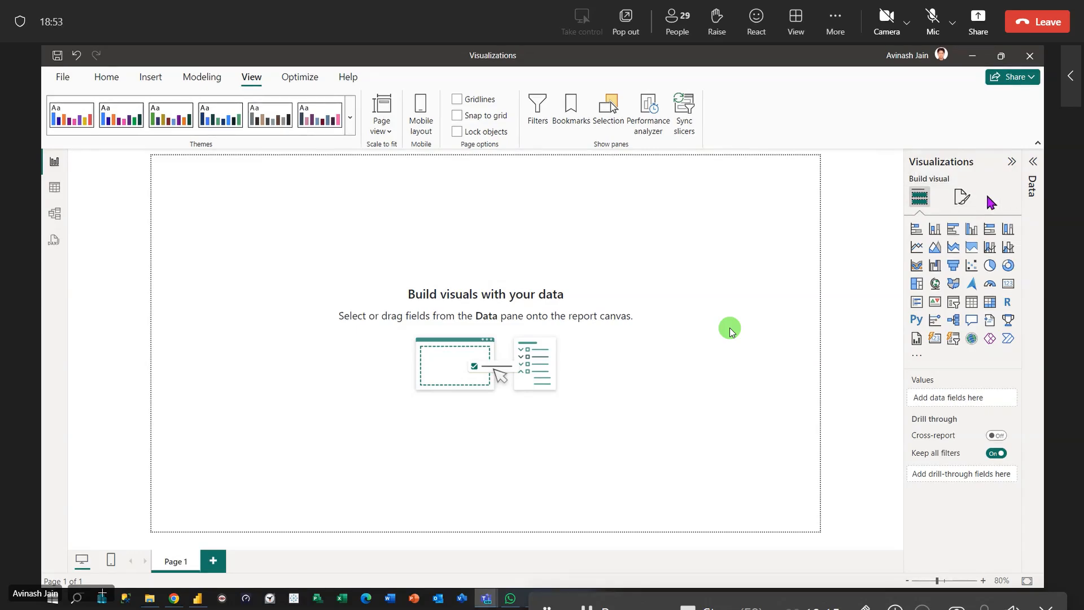
In Power BI, expand the Data pane, and demonstrate showing, expanding, collapsing and hiding the Filters pane.
{"action": "left_click", "coordinate": [1034, 165]}
{"action": "left_click", "coordinate": [536, 113]}
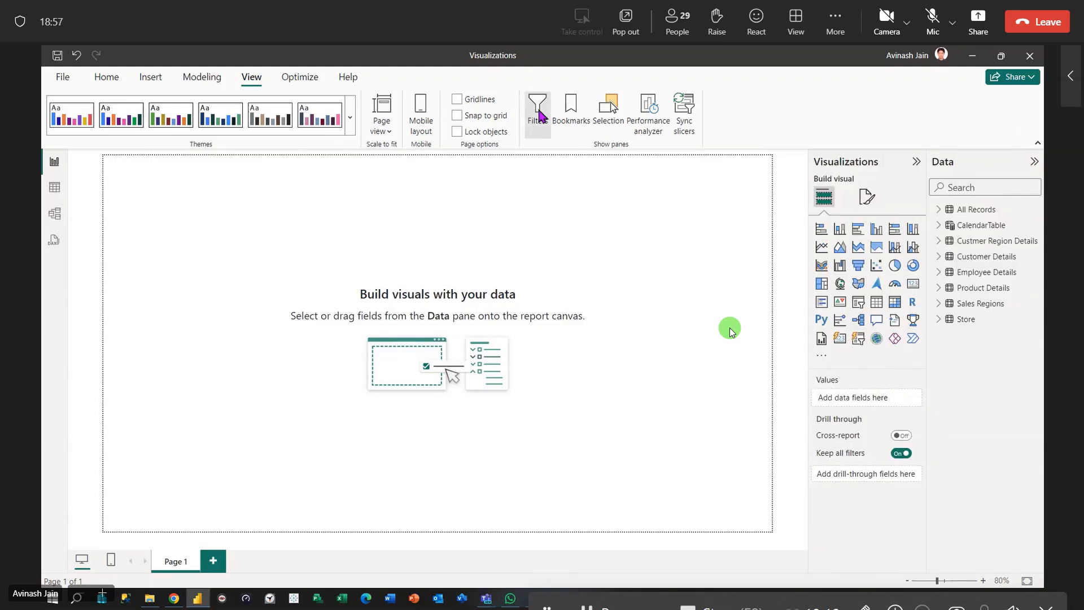
{"action": "left_click", "coordinate": [797, 162]}
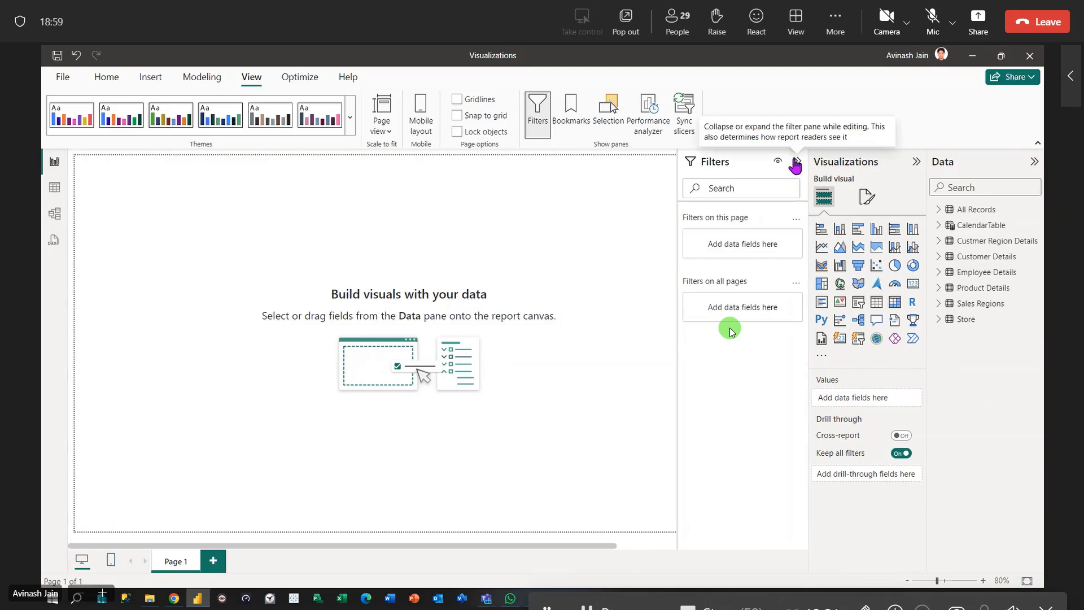
{"action": "left_click", "coordinate": [797, 162]}
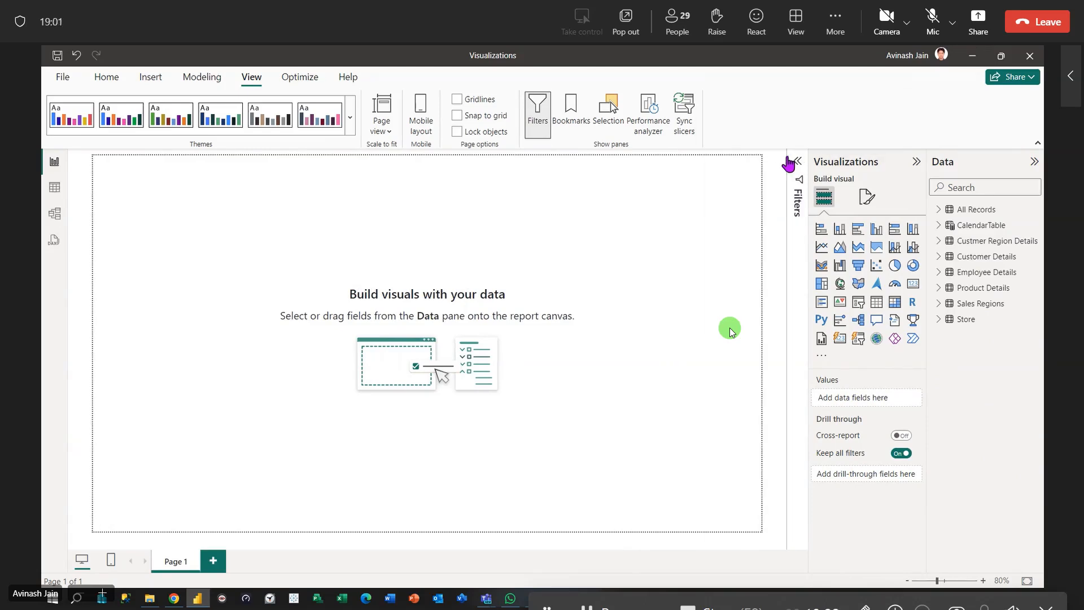
{"action": "left_click", "coordinate": [539, 116]}
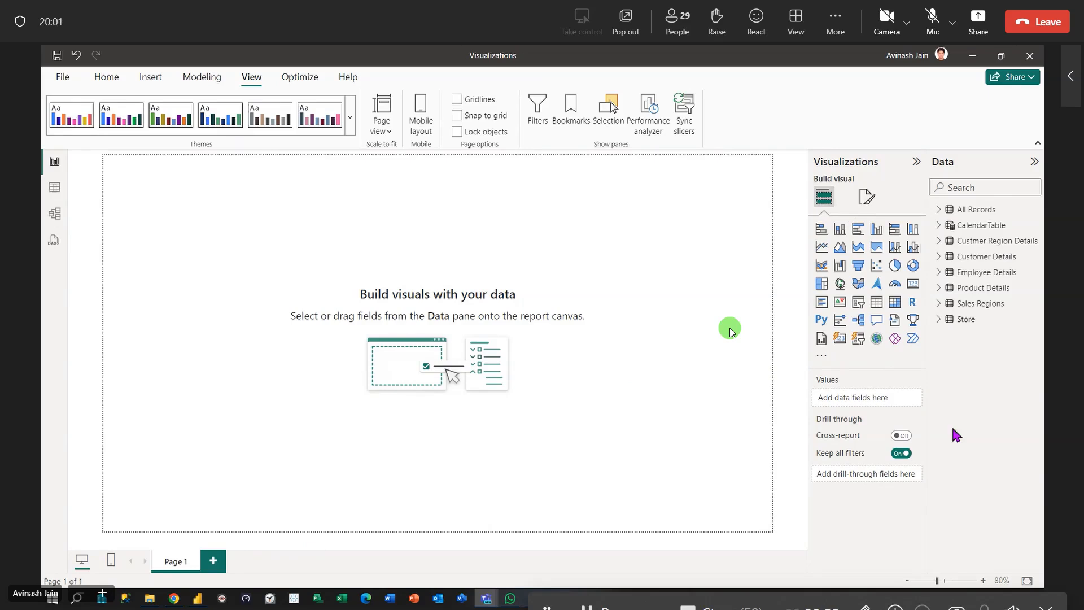
Look at the page formatting options in the Visualizations pane.
{"action": "left_click", "coordinate": [867, 201]}
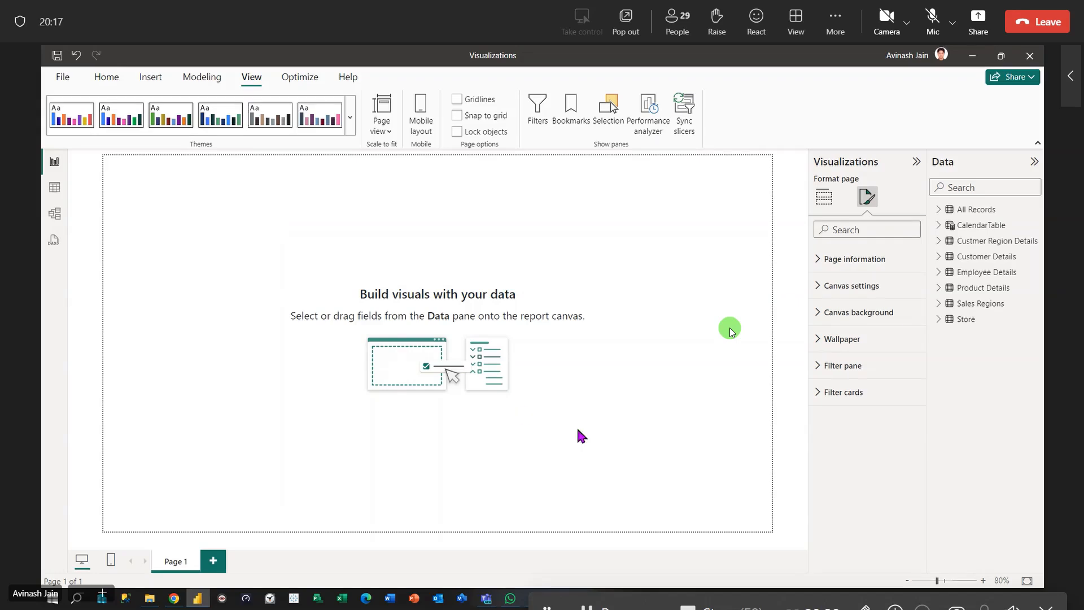
Reduce the report page zoom to 60%, insert an empty clustered column chart, and deselect it.
{"action": "left_click", "coordinate": [908, 581]}
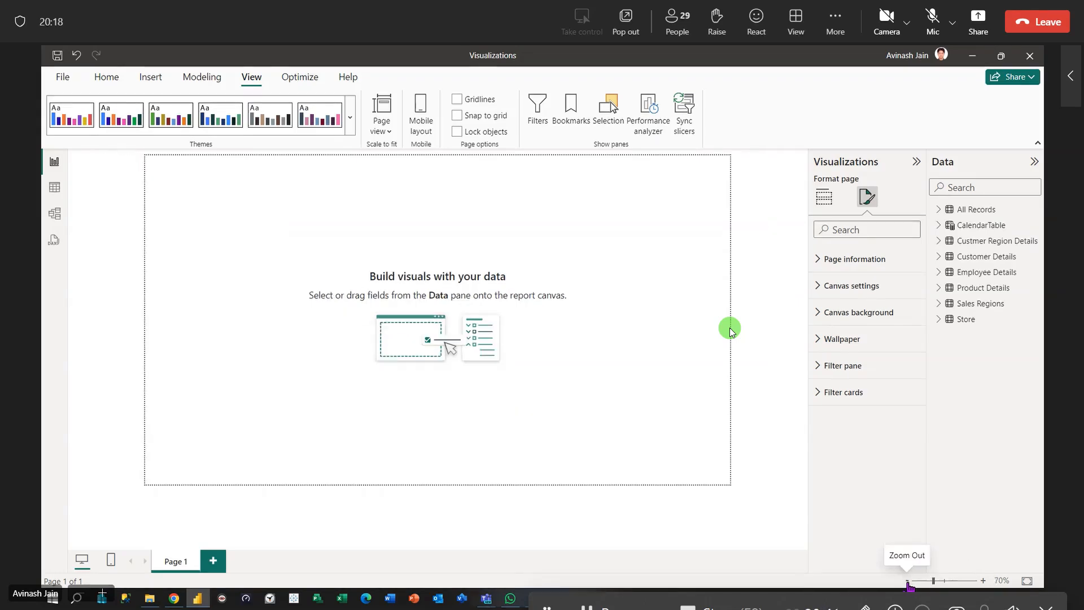
{"action": "left_click", "coordinate": [907, 580]}
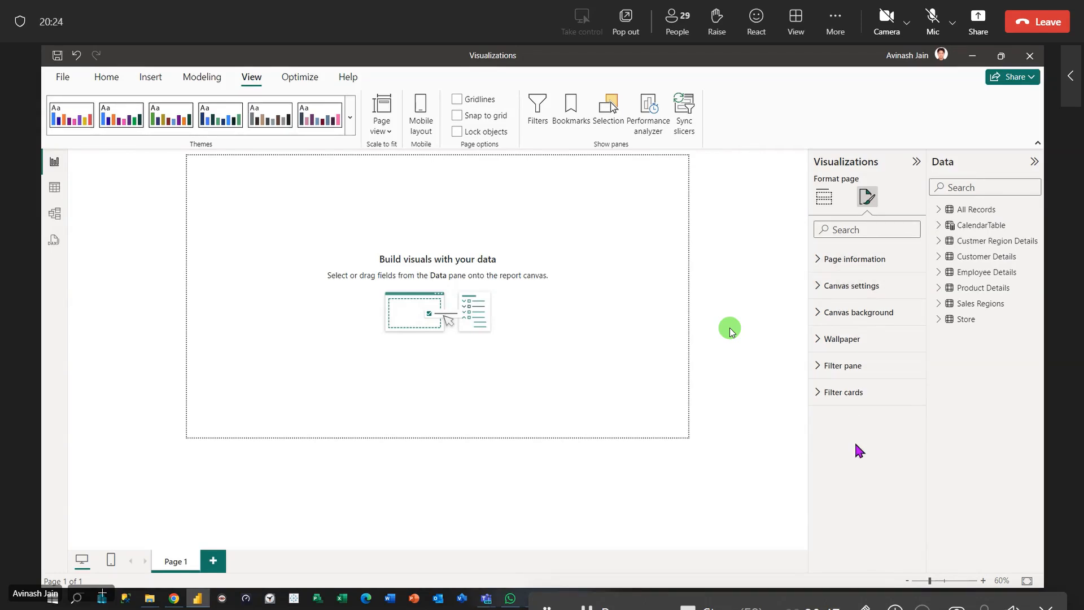
{"action": "left_click", "coordinate": [824, 197]}
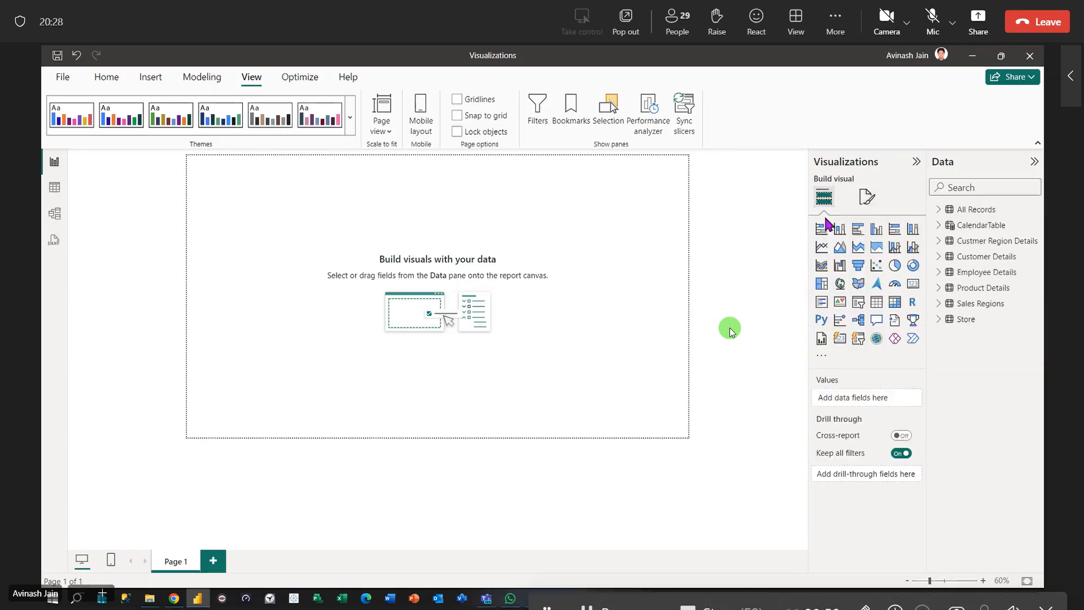
{"action": "left_click", "coordinate": [877, 230]}
{"action": "left_click", "coordinate": [429, 282]}
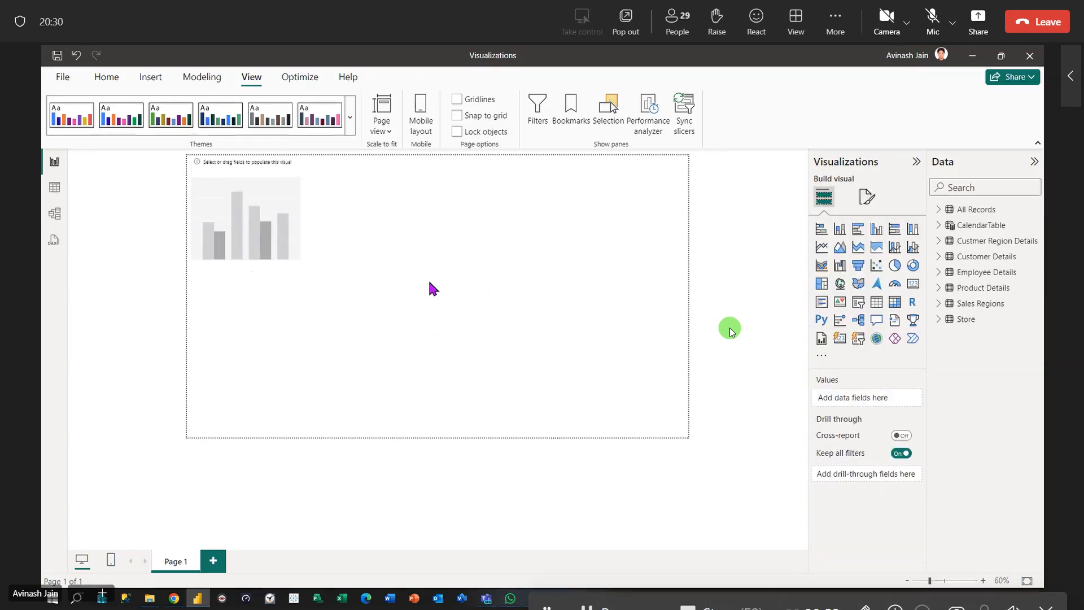
Compare the page formatting options with the formatting and analytics options of the empty column chart.
{"action": "left_click", "coordinate": [867, 198]}
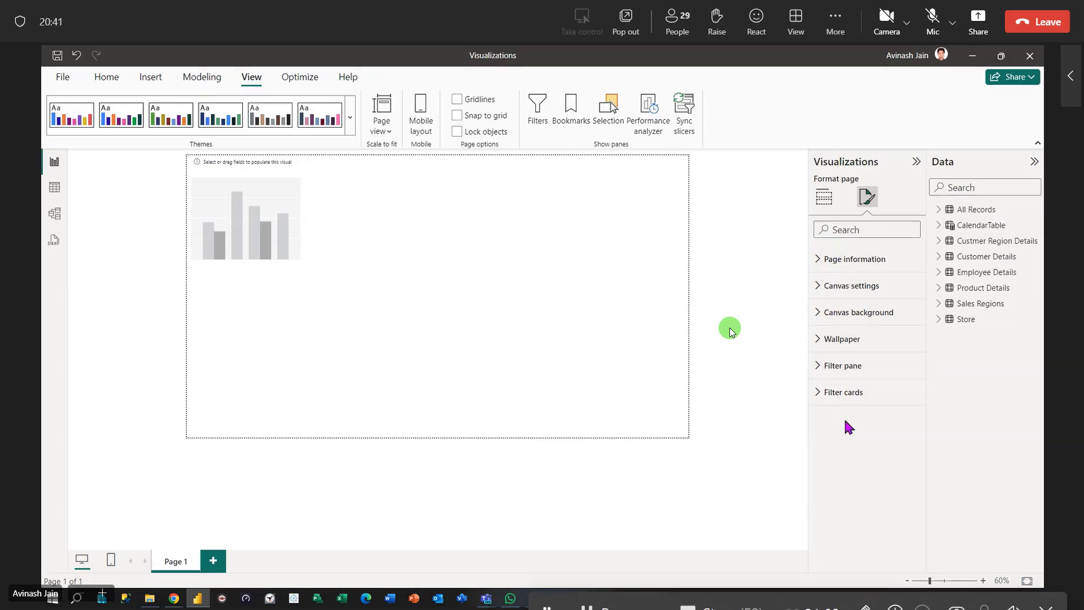
{"action": "mouse_move", "coordinate": [272, 212]}
{"action": "left_click", "coordinate": [280, 200]}
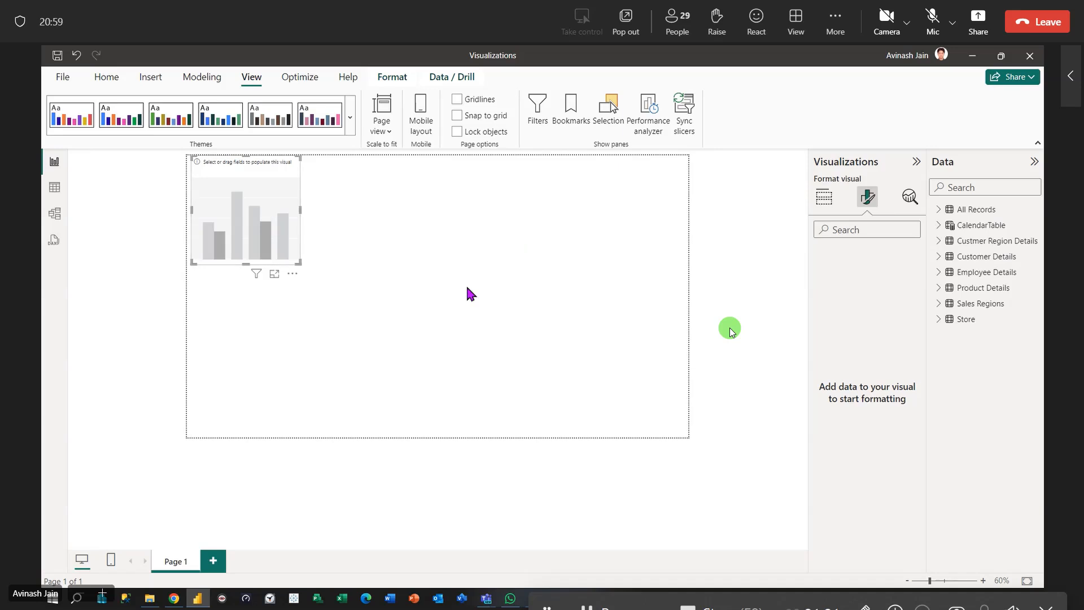
{"action": "left_click", "coordinate": [909, 197]}
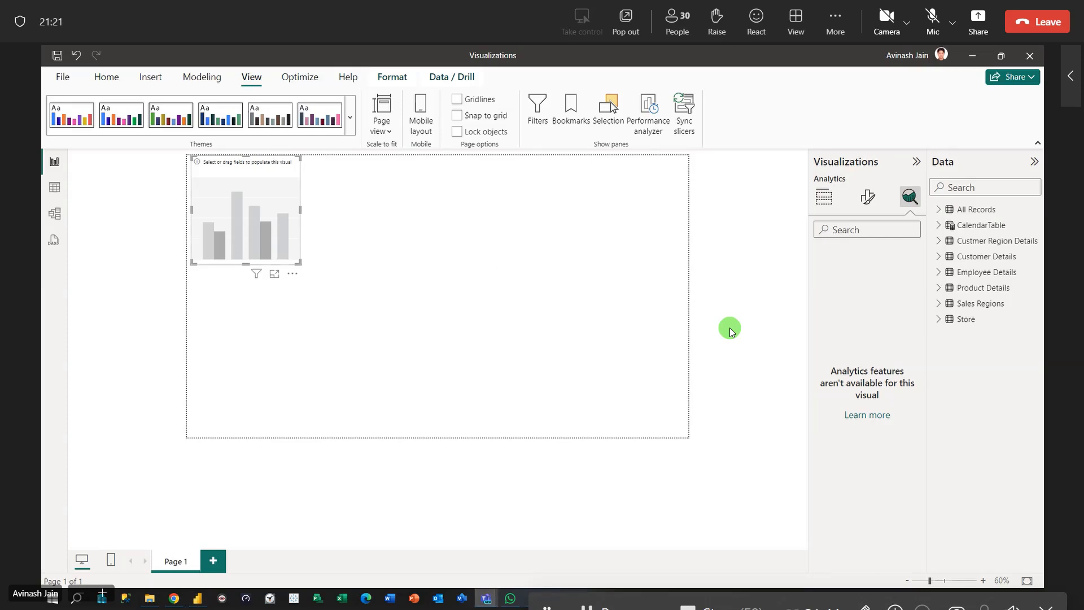
{"action": "left_click", "coordinate": [866, 198]}
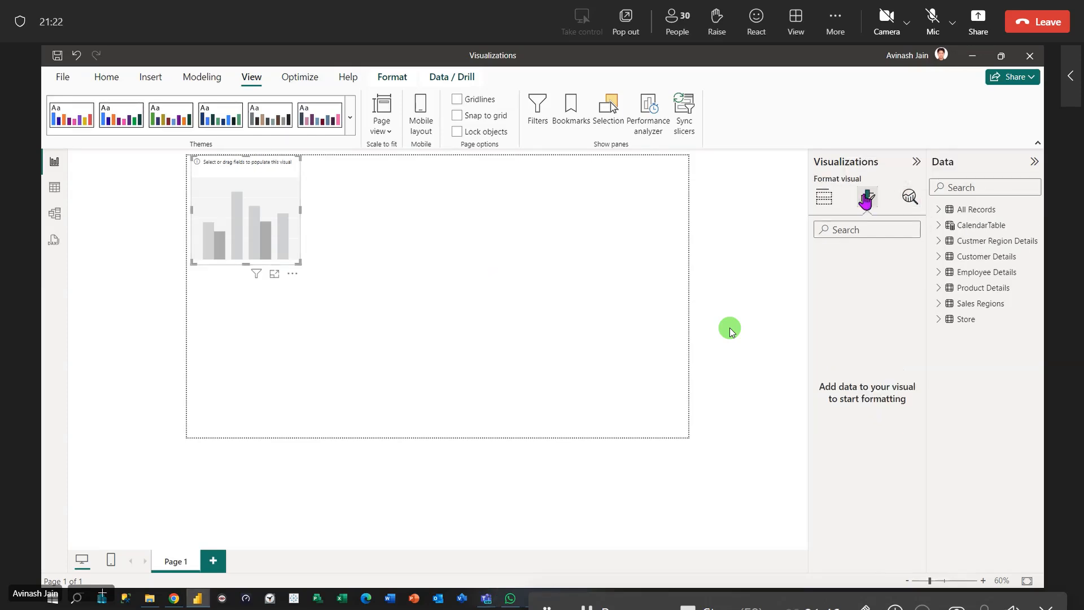
{"action": "left_click", "coordinate": [909, 198]}
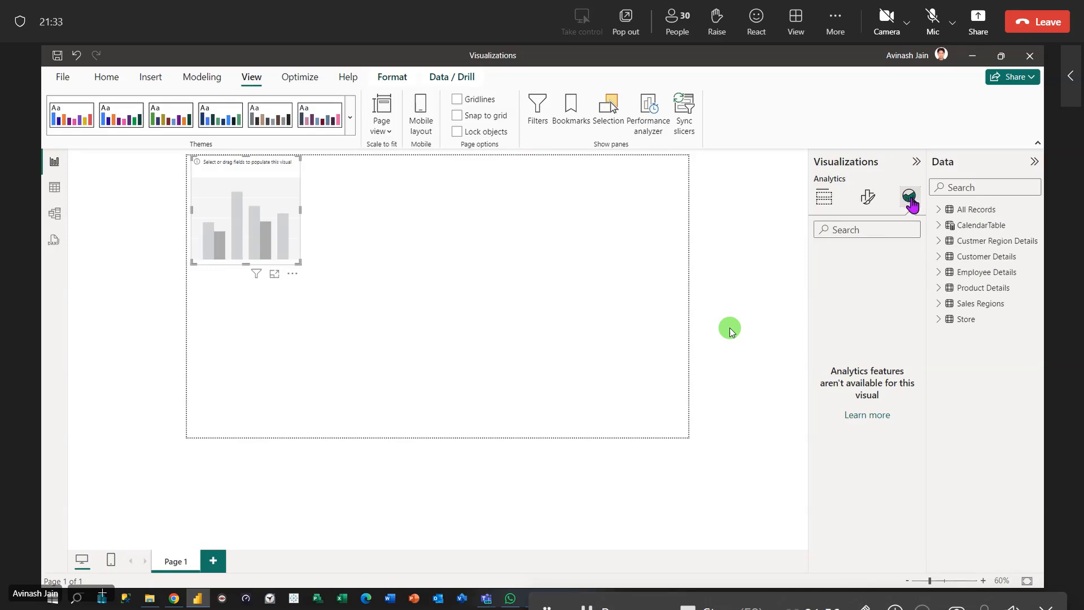
{"action": "left_click", "coordinate": [867, 208]}
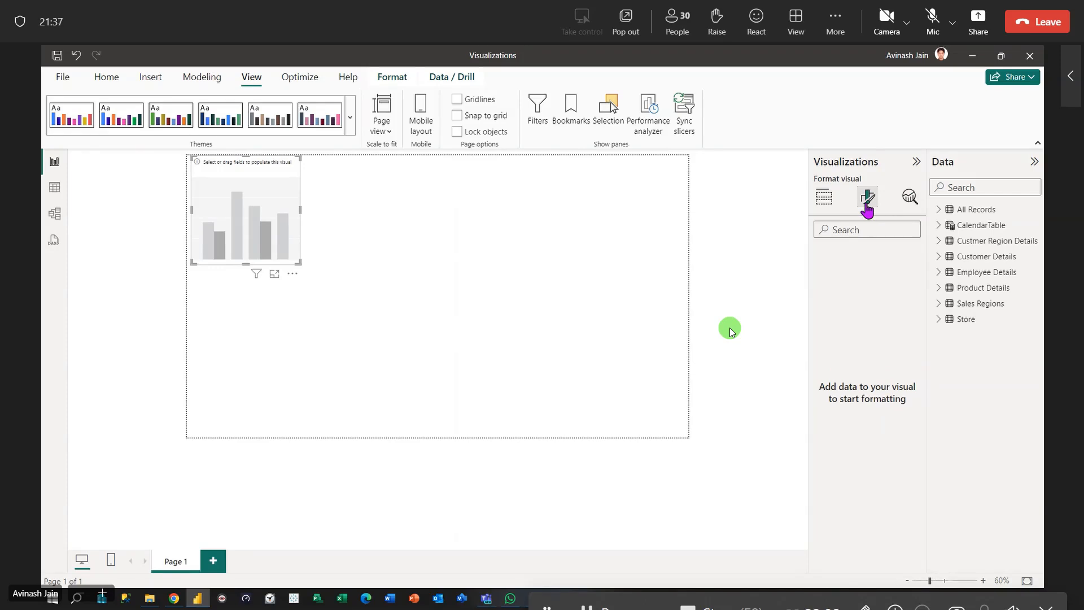
{"action": "left_click", "coordinate": [910, 202]}
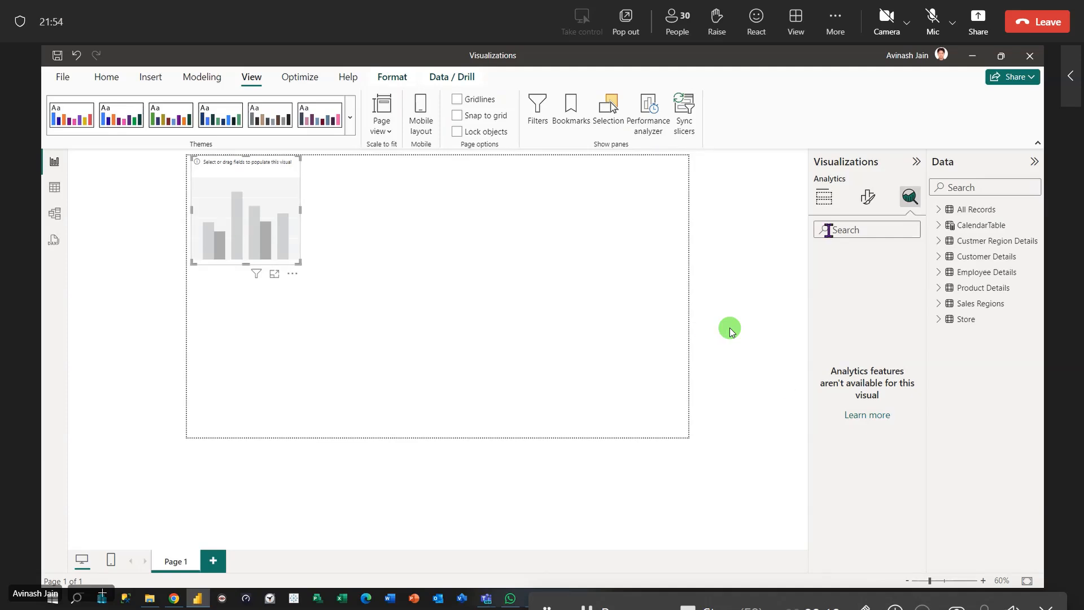
{"action": "left_click", "coordinate": [868, 197]}
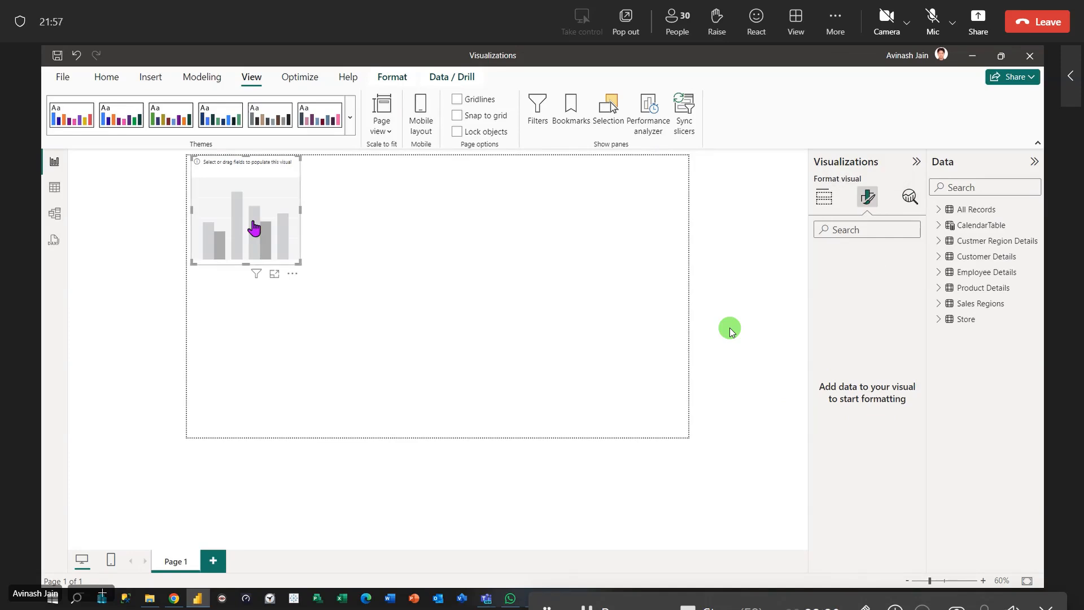
Move the column chart away from the page corner and add the Total Unit Delivered measure from All Records to it.
{"action": "left_click_drag", "start_coordinate": [254, 228], "coordinate": [300, 259]}
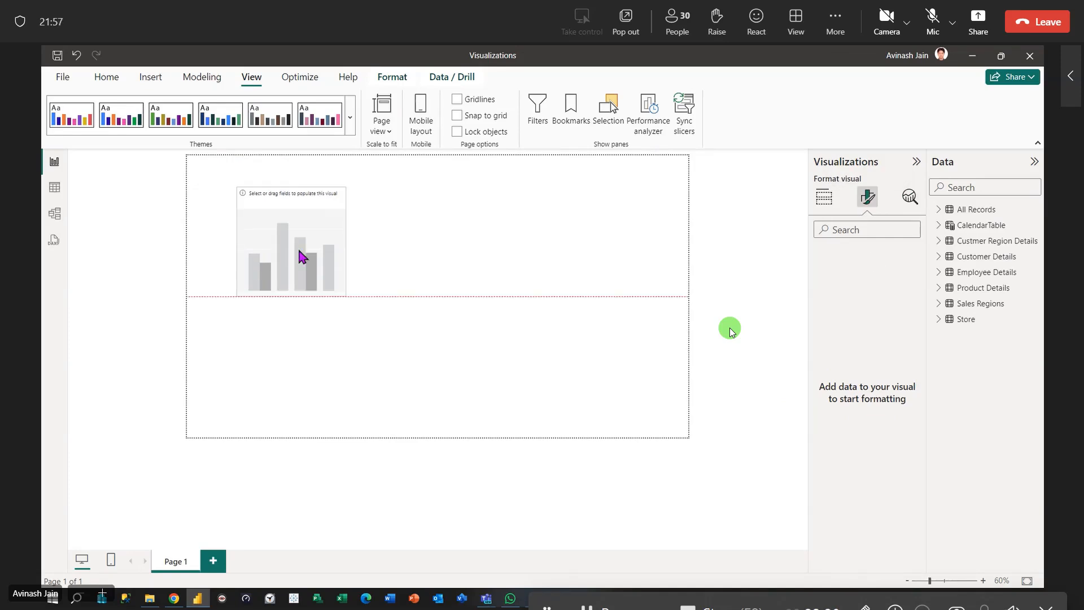
{"action": "left_click", "coordinate": [939, 209]}
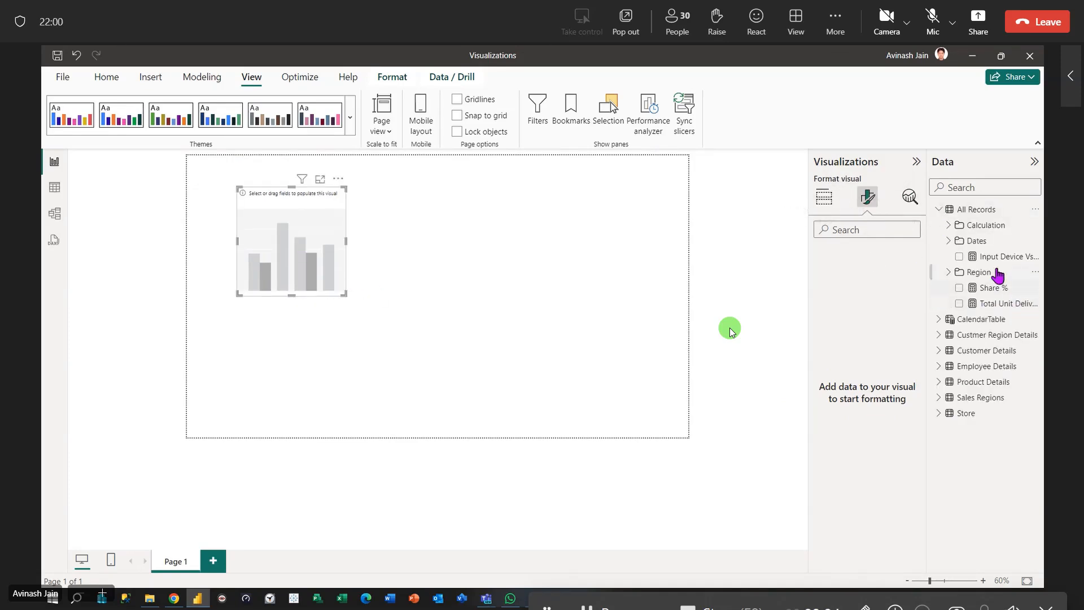
{"action": "left_click_drag", "start_coordinate": [997, 304], "coordinate": [310, 233]}
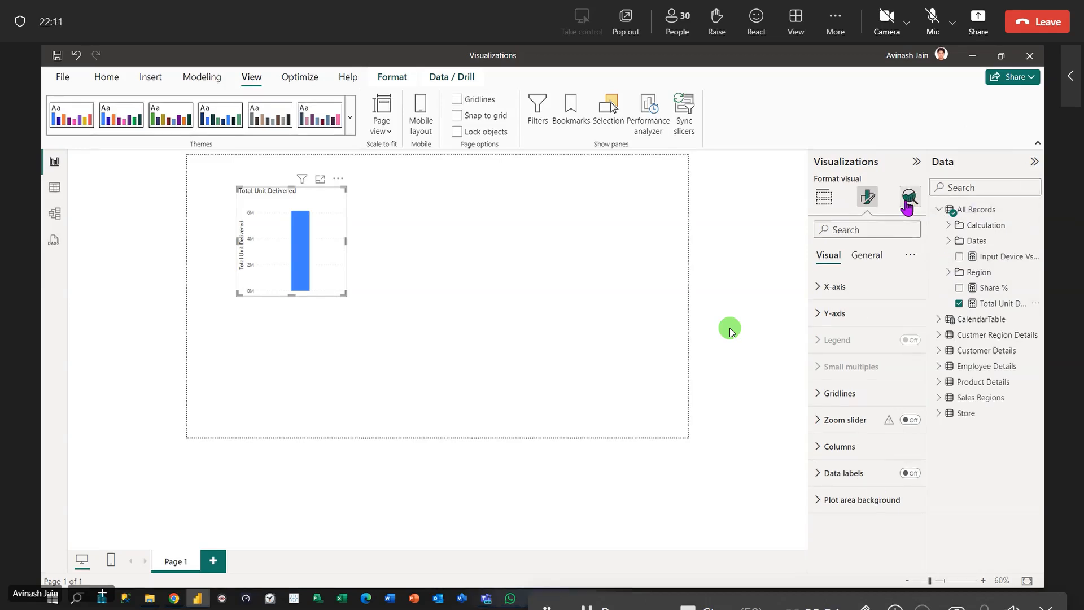
Look at the column chart's analytics options, and compare the page formatting options with the chart's formatting options.
{"action": "left_click", "coordinate": [908, 199]}
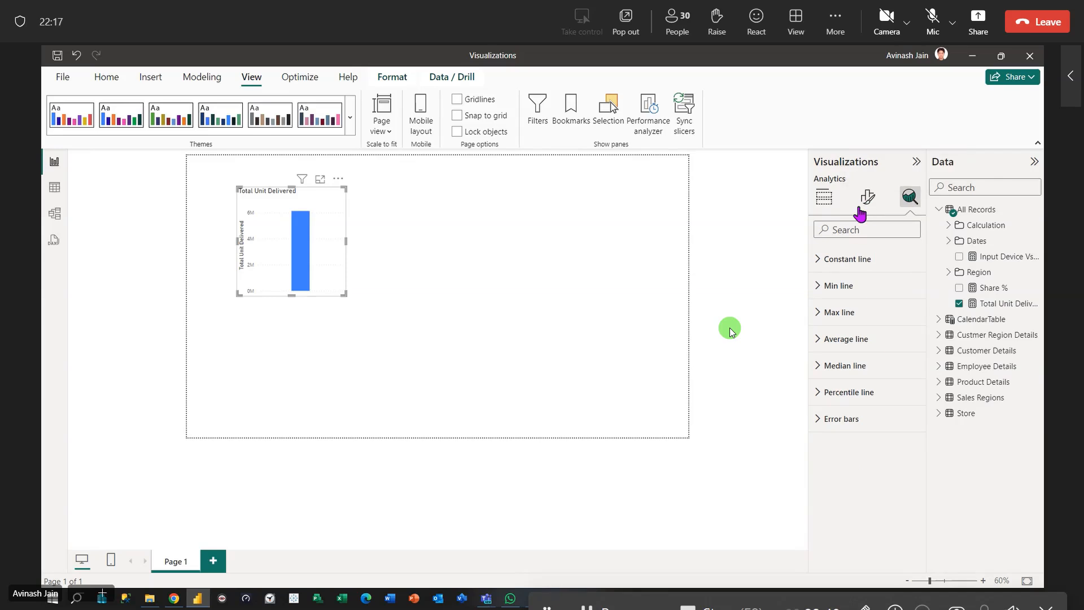
{"action": "left_click", "coordinate": [495, 244]}
{"action": "left_click", "coordinate": [866, 201]}
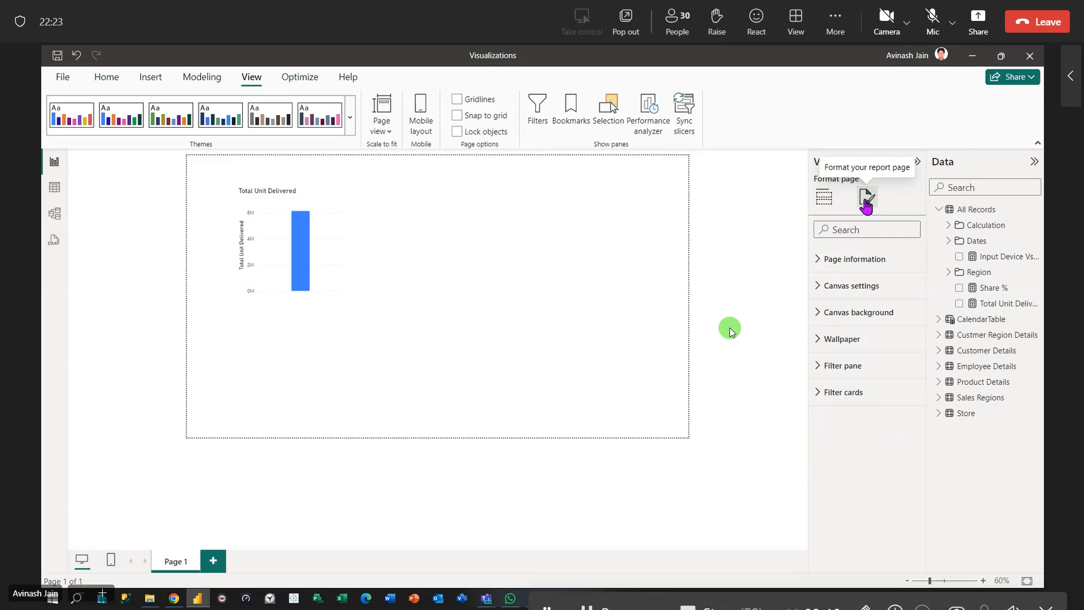
{"action": "left_click", "coordinate": [296, 252]}
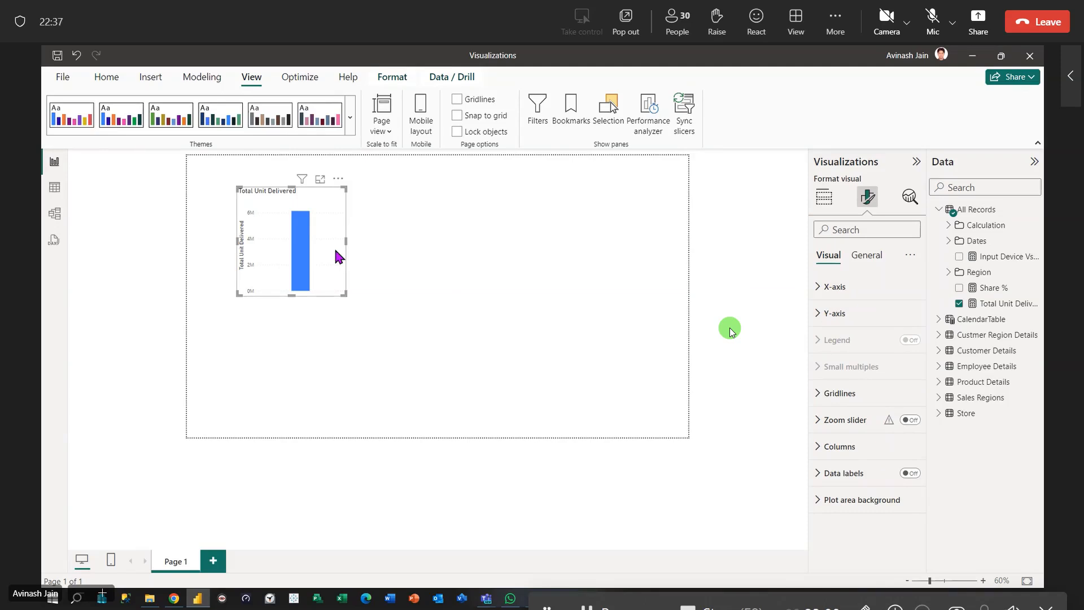
Move the column chart closer to the page's upper edge, and insert an empty pie chart to the right of it.
{"action": "left_click_drag", "start_coordinate": [335, 250], "coordinate": [321, 225]}
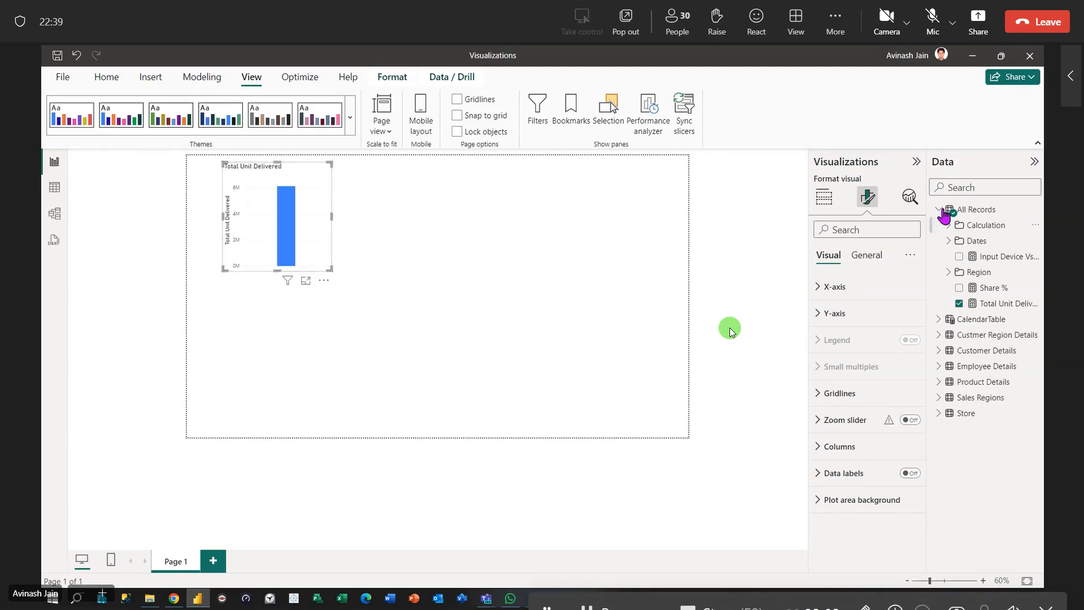
{"action": "left_click", "coordinate": [824, 198]}
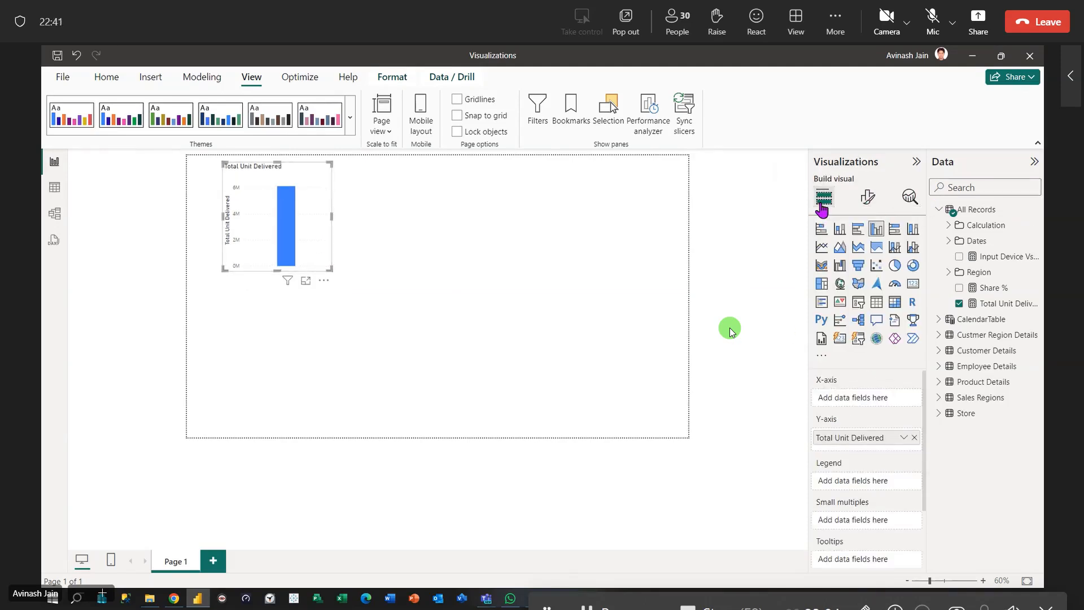
{"action": "left_click", "coordinate": [894, 265]}
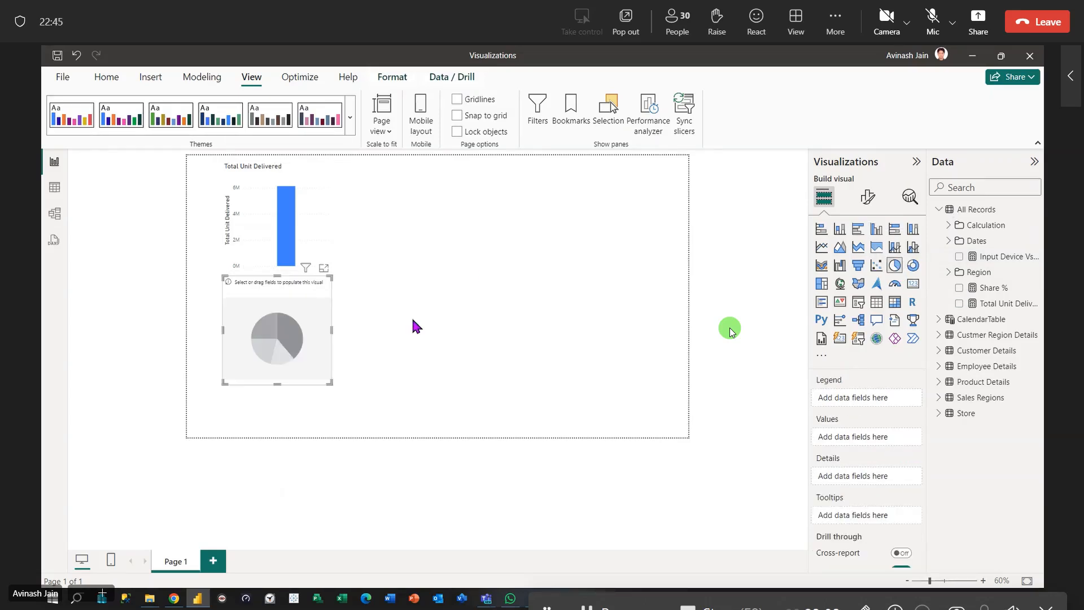
{"action": "left_click_drag", "start_coordinate": [281, 333], "coordinate": [440, 219]}
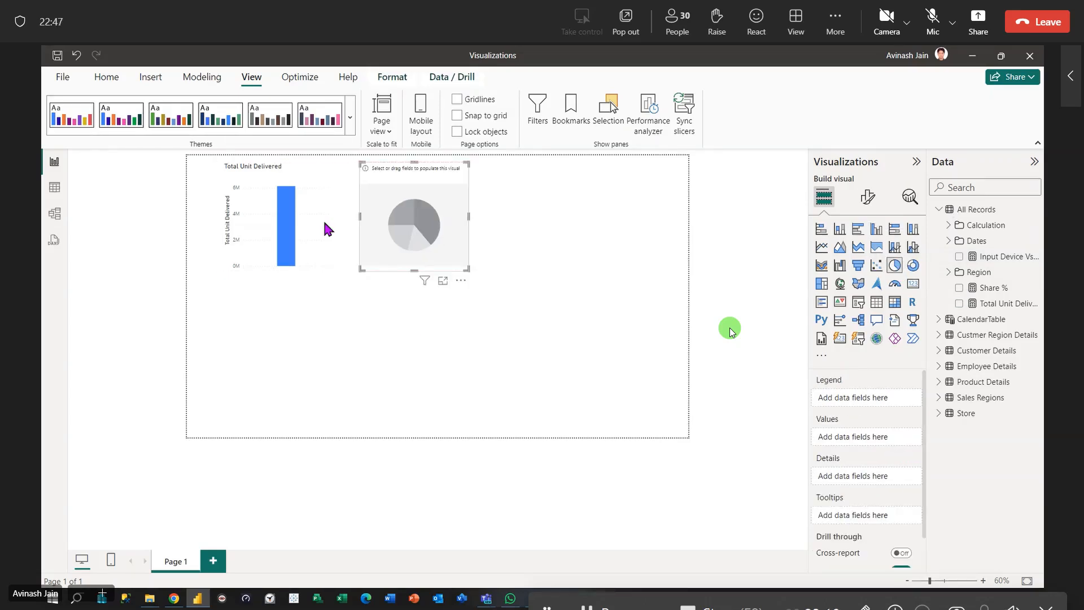
Compare the build options with and without the column chart selected, and look at the chart's formatting options.
{"action": "left_click", "coordinate": [287, 233]}
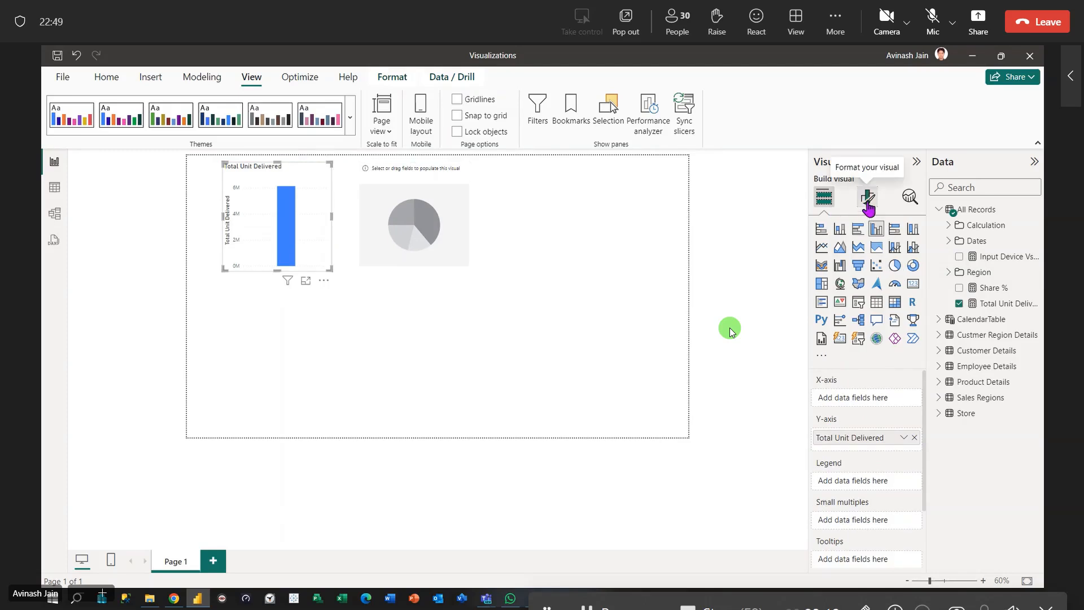
{"action": "left_click", "coordinate": [547, 253]}
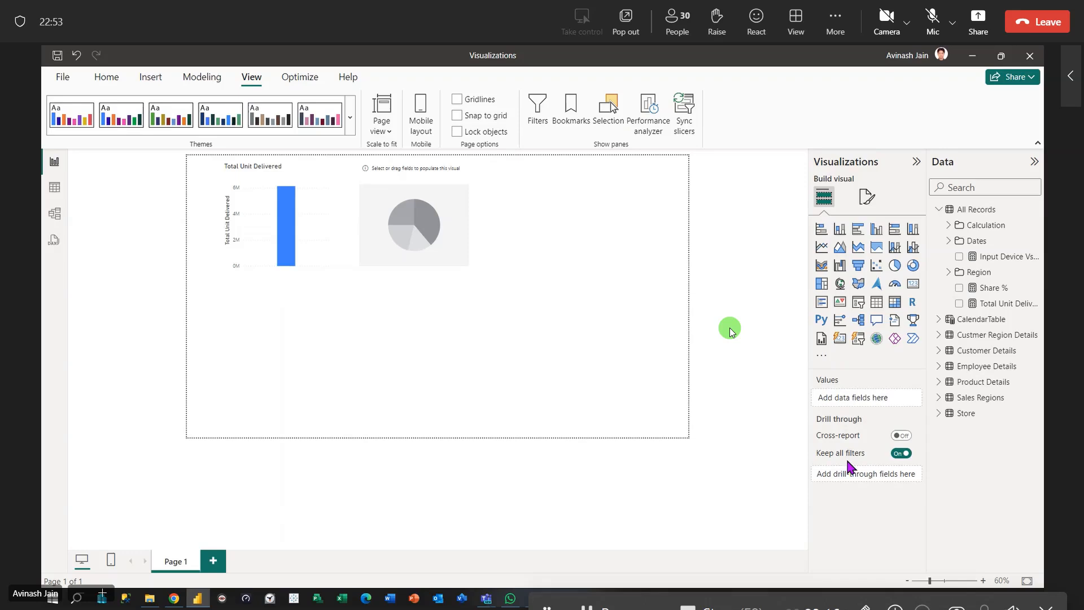
{"action": "left_click", "coordinate": [317, 230]}
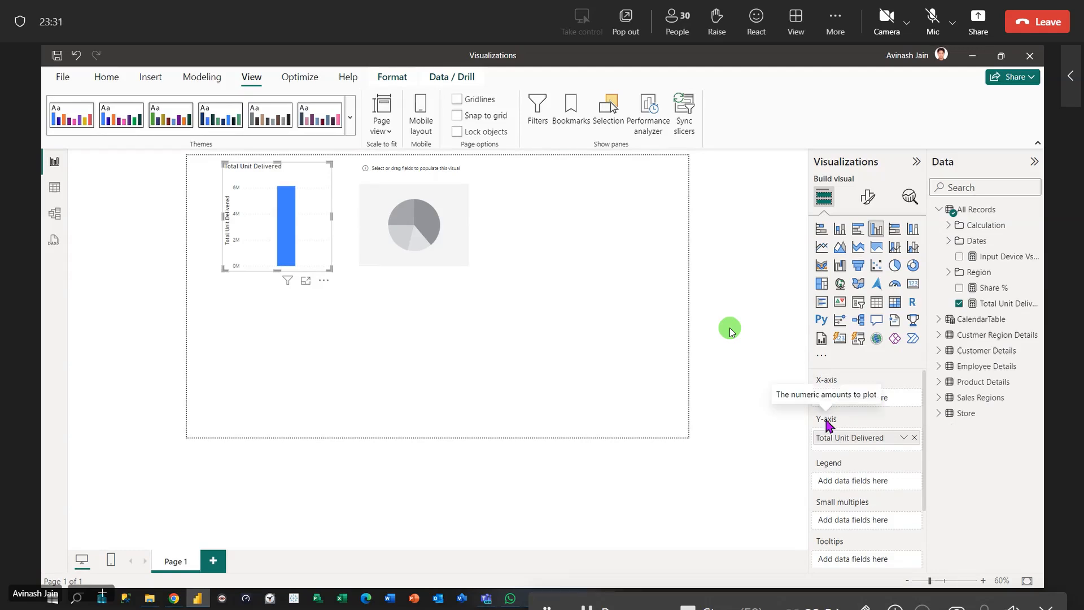
{"action": "left_click", "coordinate": [863, 198]}
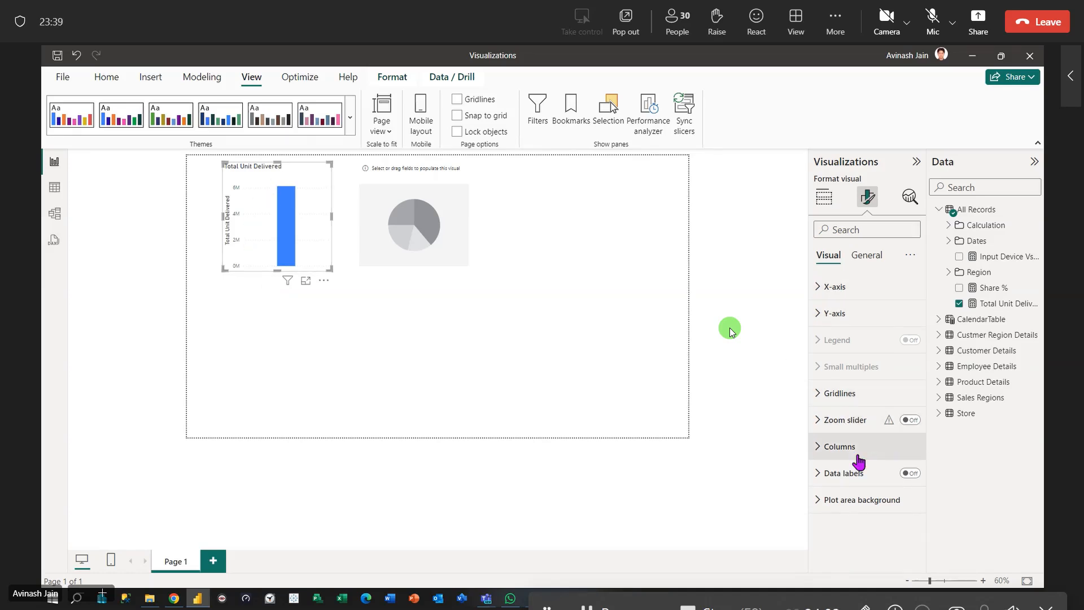
Add the Total Unit Delivered measure to the pie chart.
{"action": "left_click", "coordinate": [440, 236]}
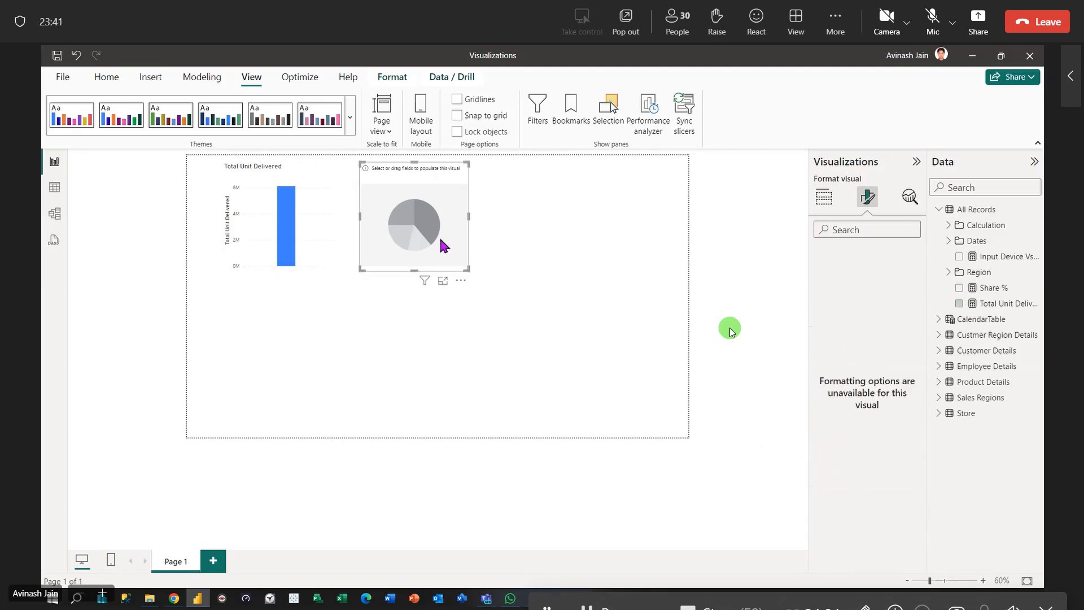
{"action": "left_click_drag", "start_coordinate": [999, 304], "coordinate": [450, 226]}
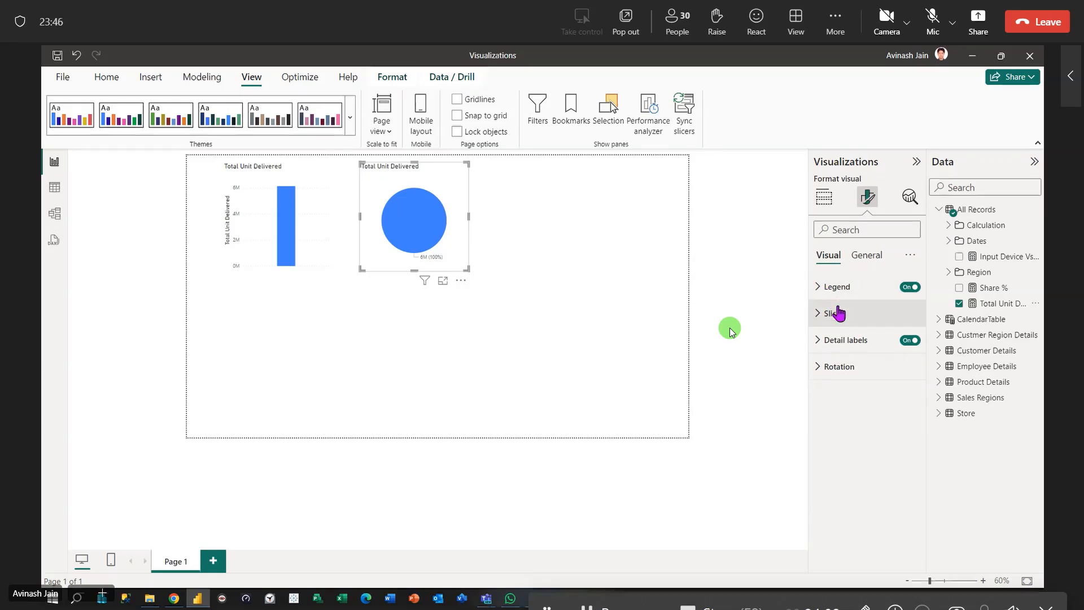
Compare the visual-specific and general formatting options of the column and pie charts, and look at the page formatting options.
{"action": "left_click", "coordinate": [321, 231]}
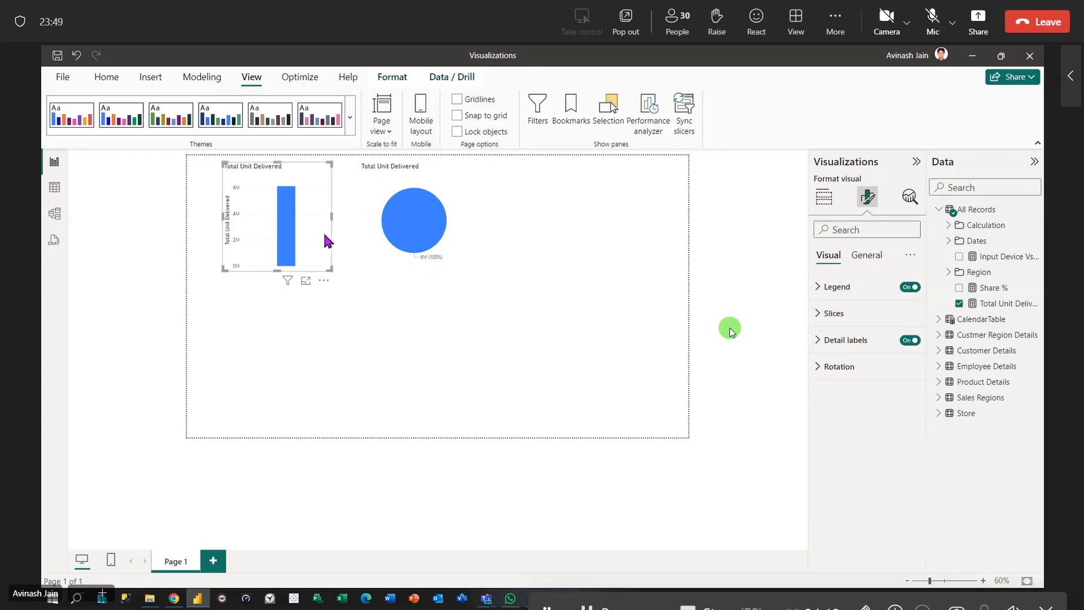
{"action": "left_click", "coordinate": [859, 261]}
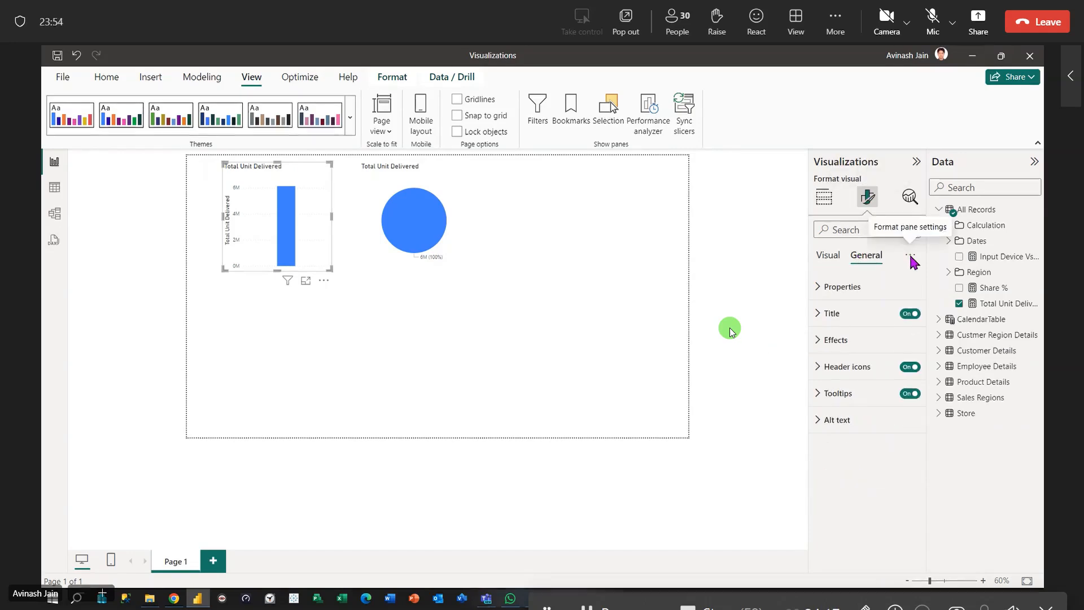
{"action": "left_click", "coordinate": [909, 256]}
{"action": "left_click", "coordinate": [866, 258]}
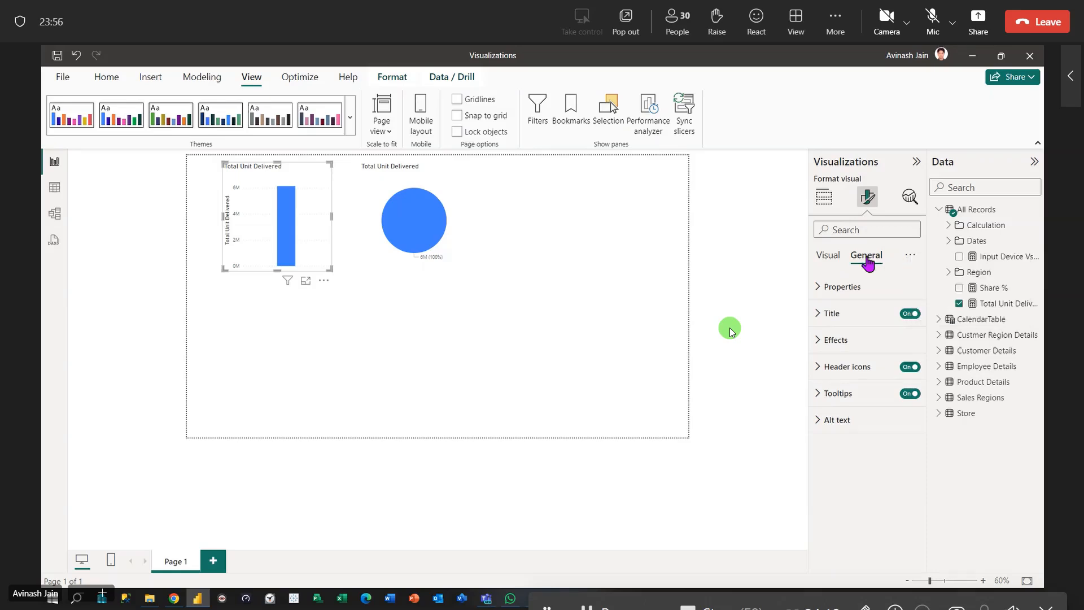
{"action": "left_click", "coordinate": [827, 257]}
{"action": "left_click", "coordinate": [463, 236]}
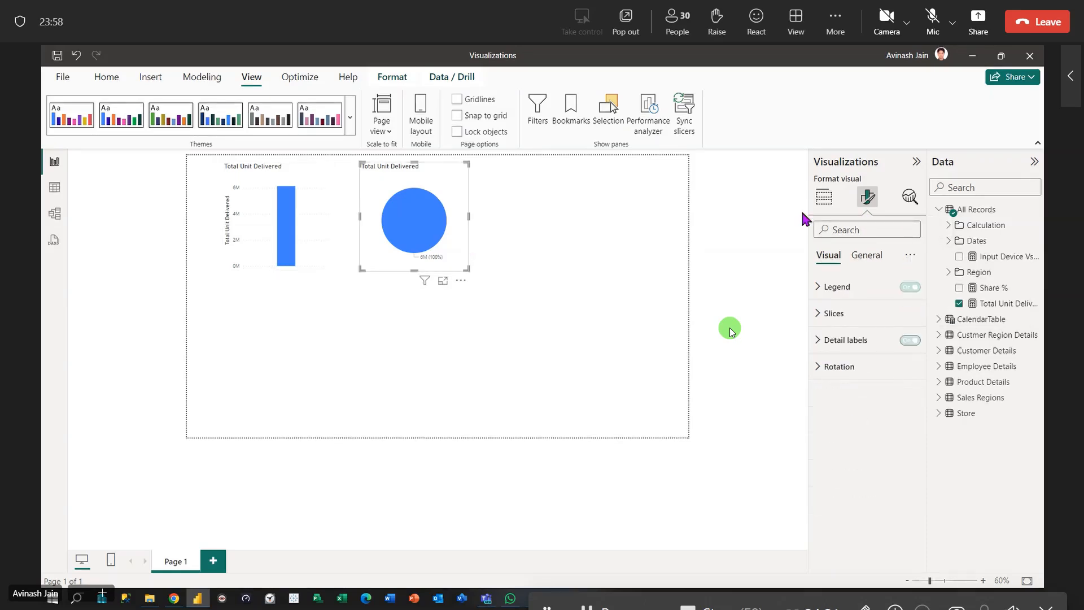
{"action": "left_click", "coordinate": [873, 261]}
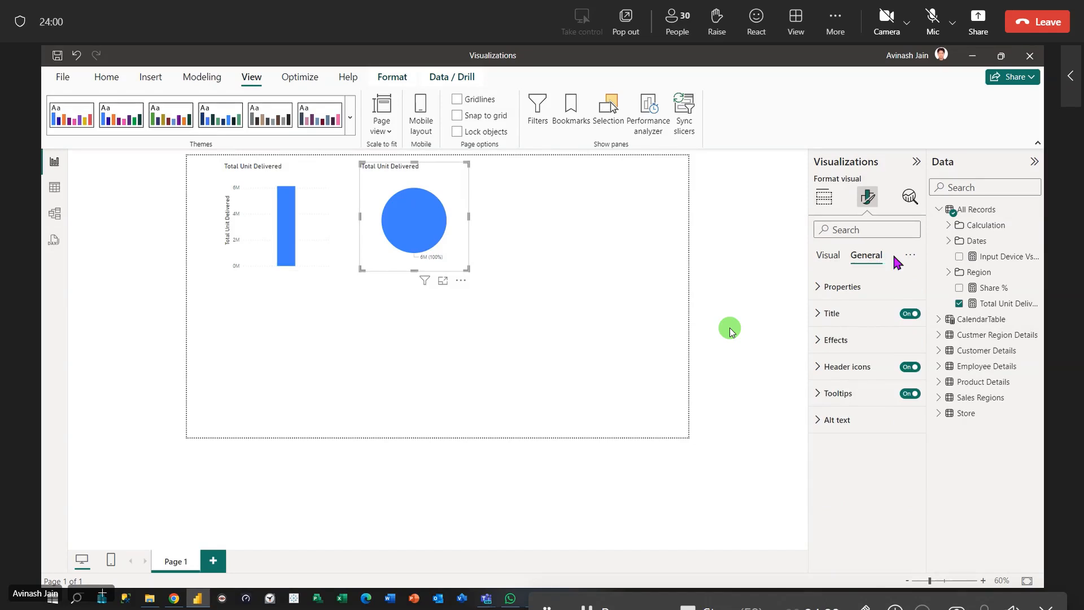
{"action": "left_click", "coordinate": [820, 257]}
{"action": "left_click", "coordinate": [443, 301]}
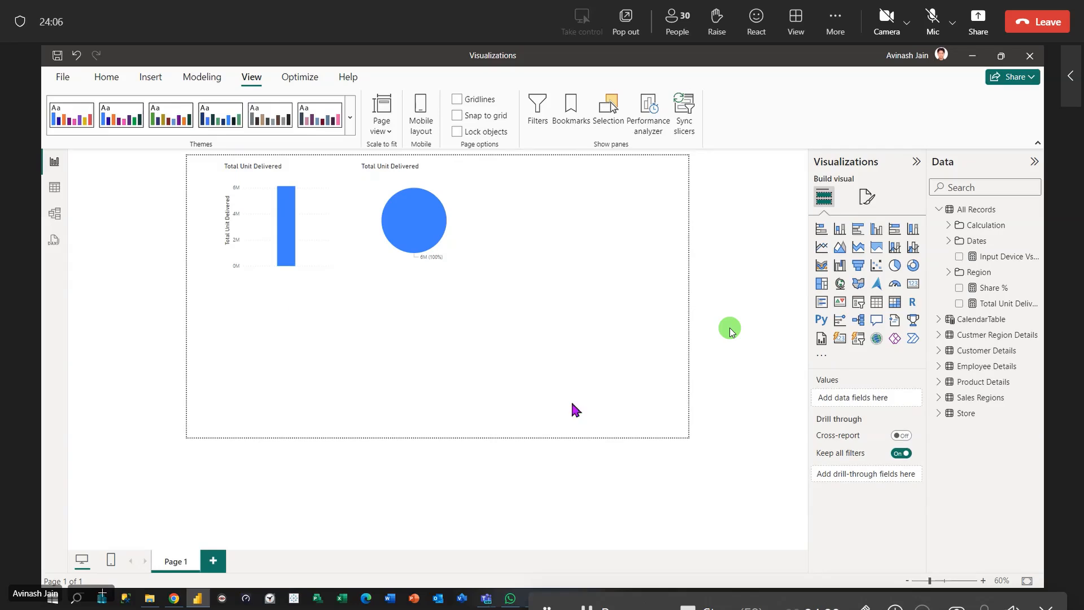
{"action": "left_click", "coordinate": [866, 196]}
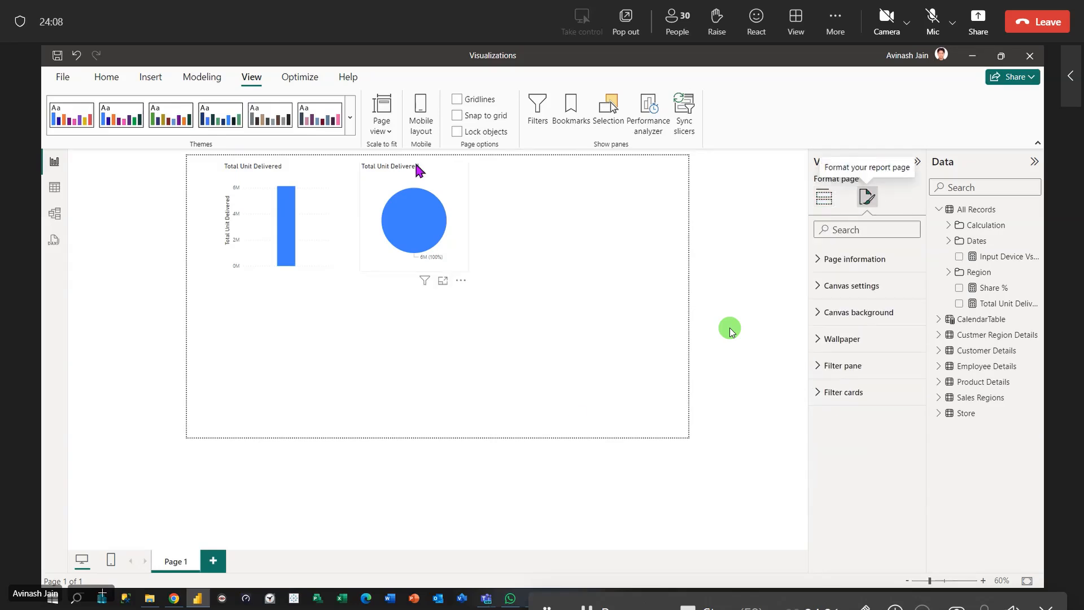
Look at the page view sizing choices and compare the page's build and format options with no visual selected.
{"action": "left_click", "coordinate": [381, 128]}
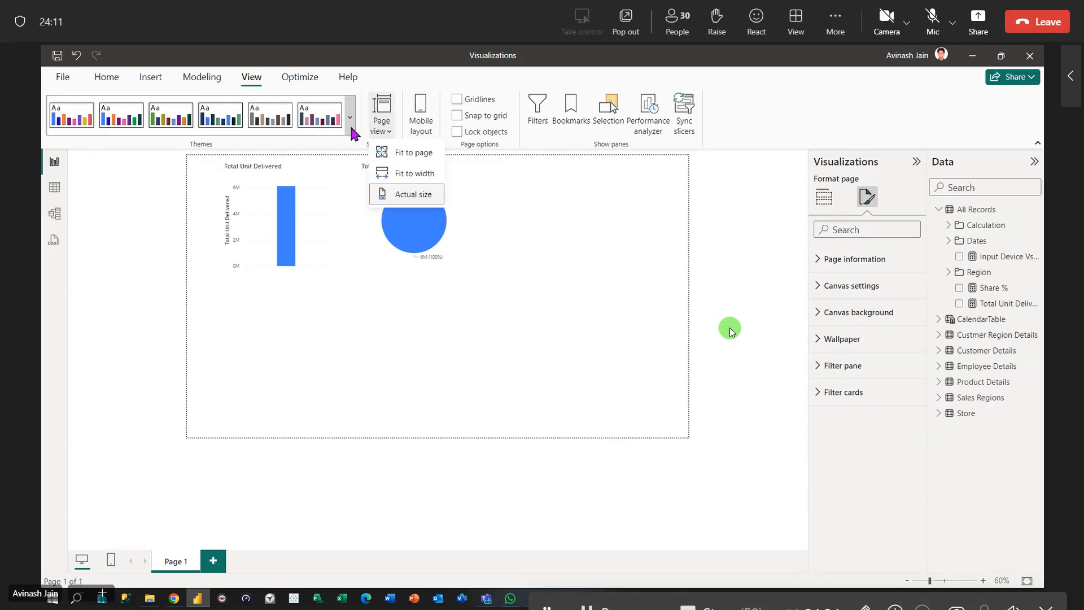
{"action": "left_click", "coordinate": [351, 133]}
{"action": "left_click", "coordinate": [635, 252]}
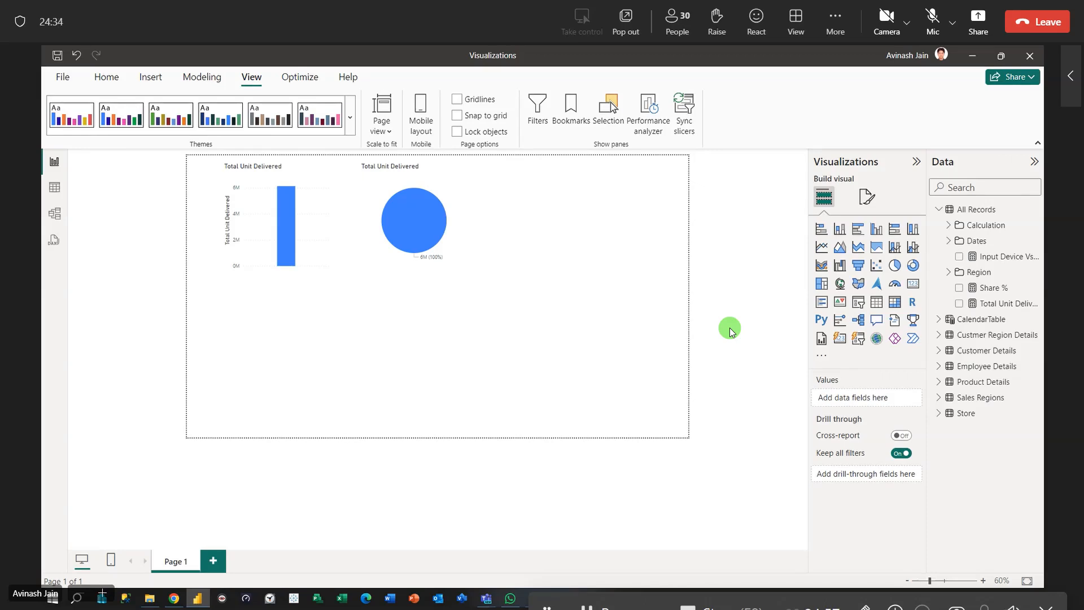
{"action": "left_click", "coordinate": [867, 199]}
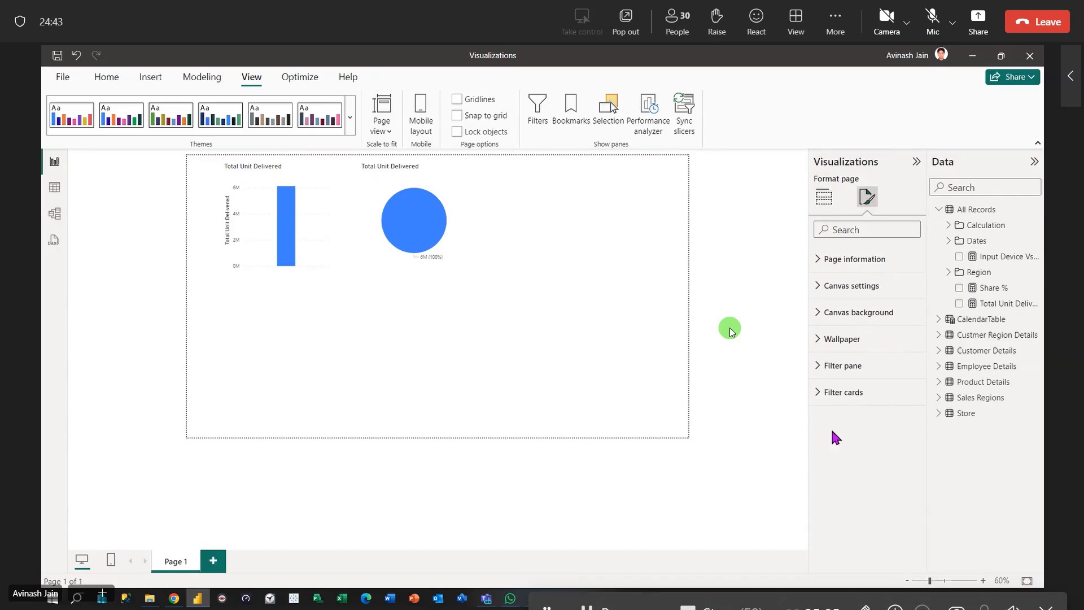
Delete the pie chart and the column chart to empty the report page.
{"action": "left_click", "coordinate": [450, 247]}
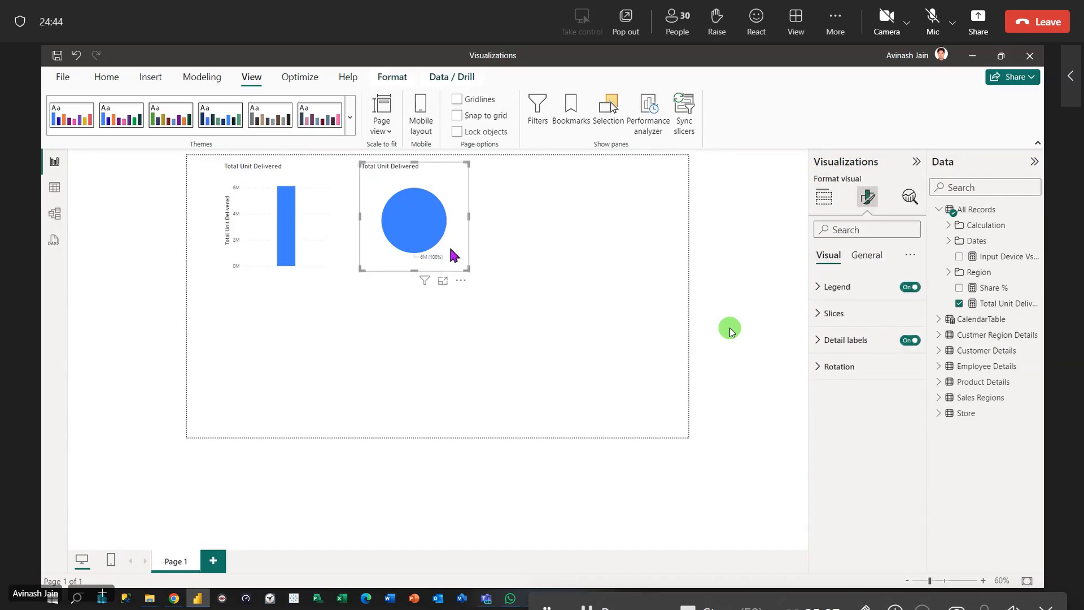
{"action": "key", "text": "Delete"}
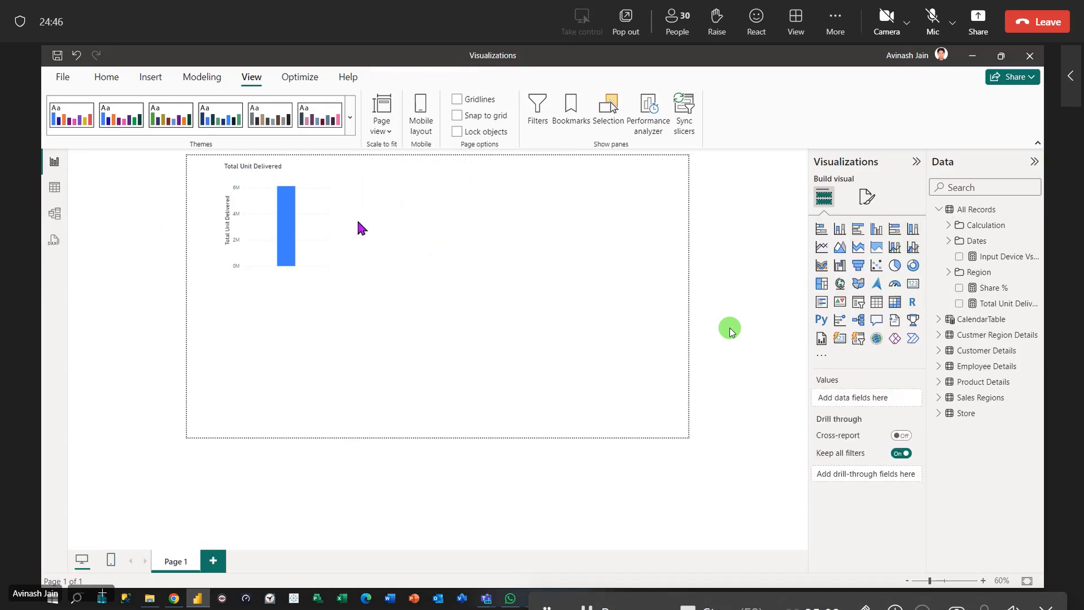
{"action": "left_click", "coordinate": [318, 210]}
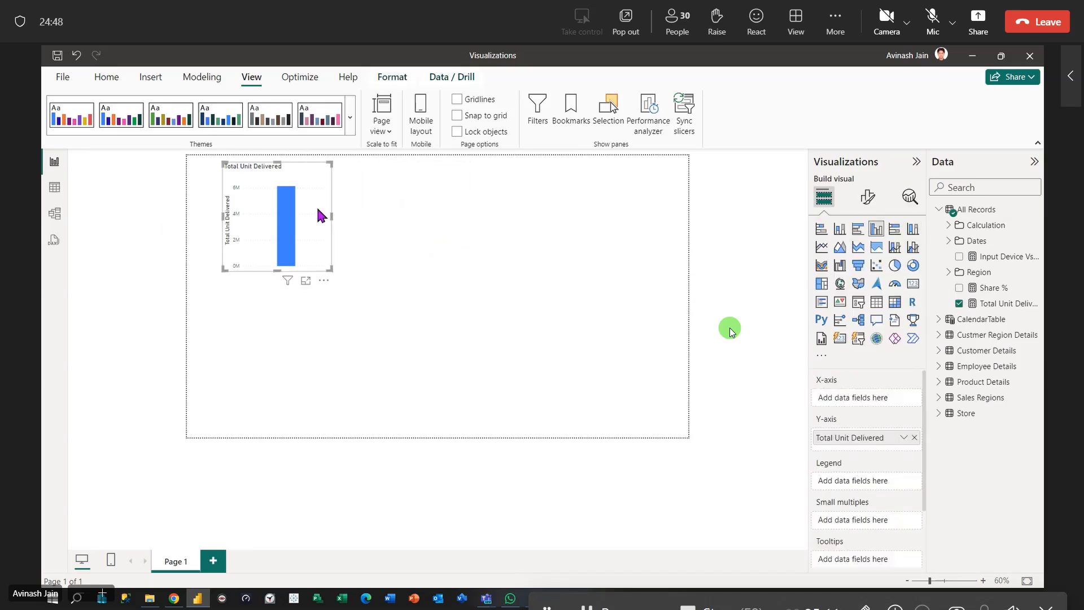
{"action": "key", "text": "Delete"}
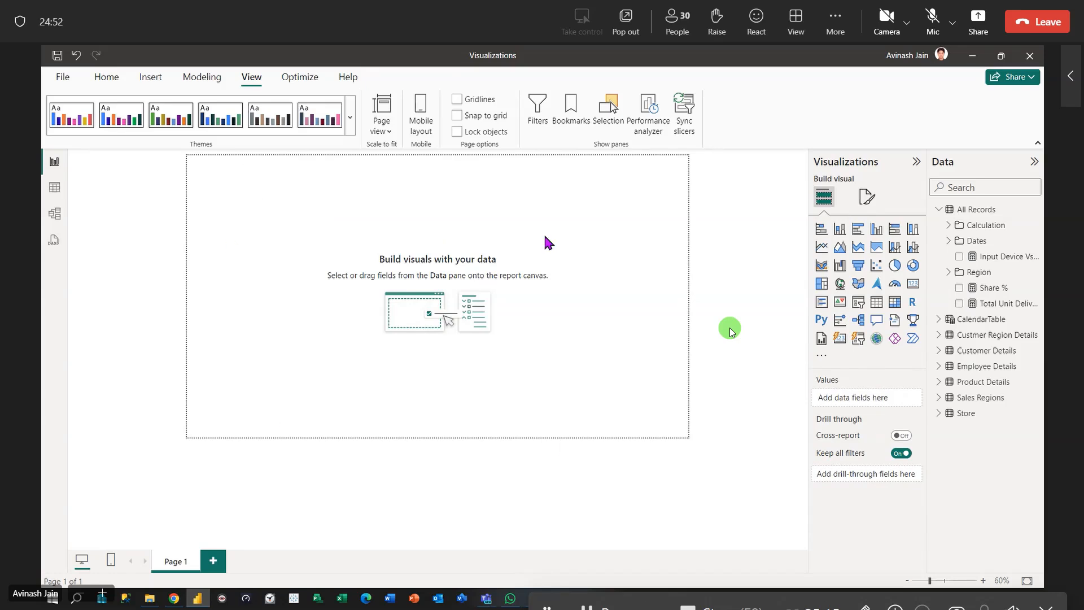
Look at the empty page's formatting options and the available report themes.
{"action": "left_click", "coordinate": [867, 197]}
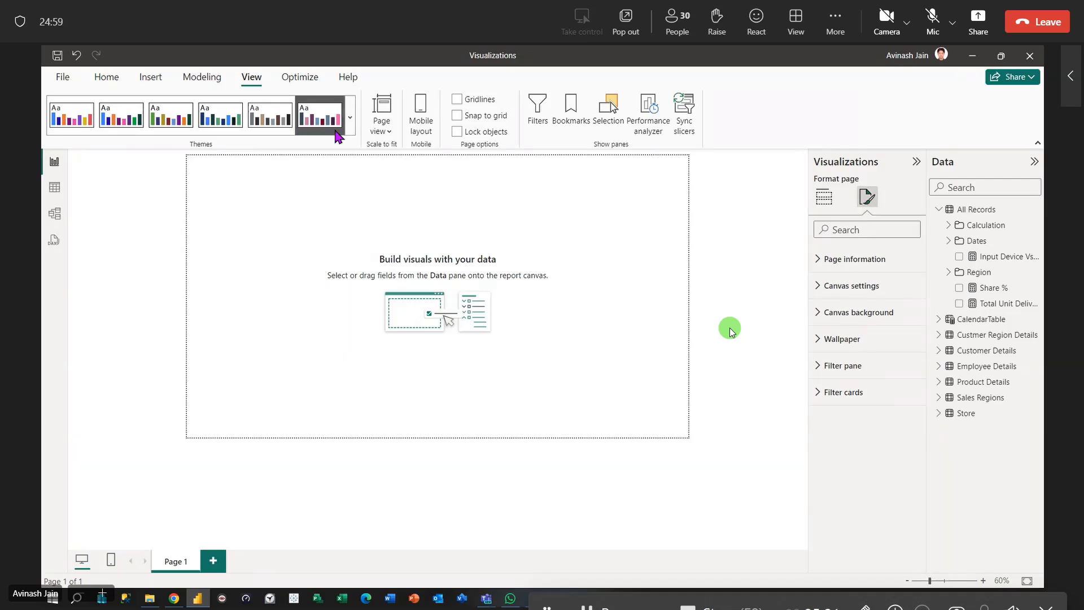
{"action": "left_click", "coordinate": [350, 117]}
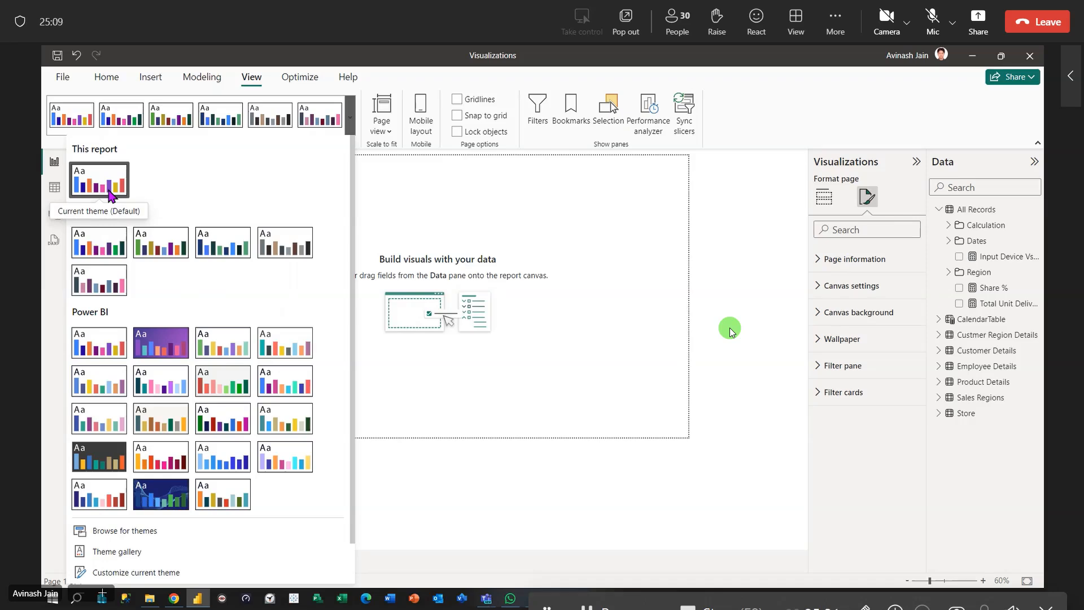
{"action": "left_click", "coordinate": [600, 298]}
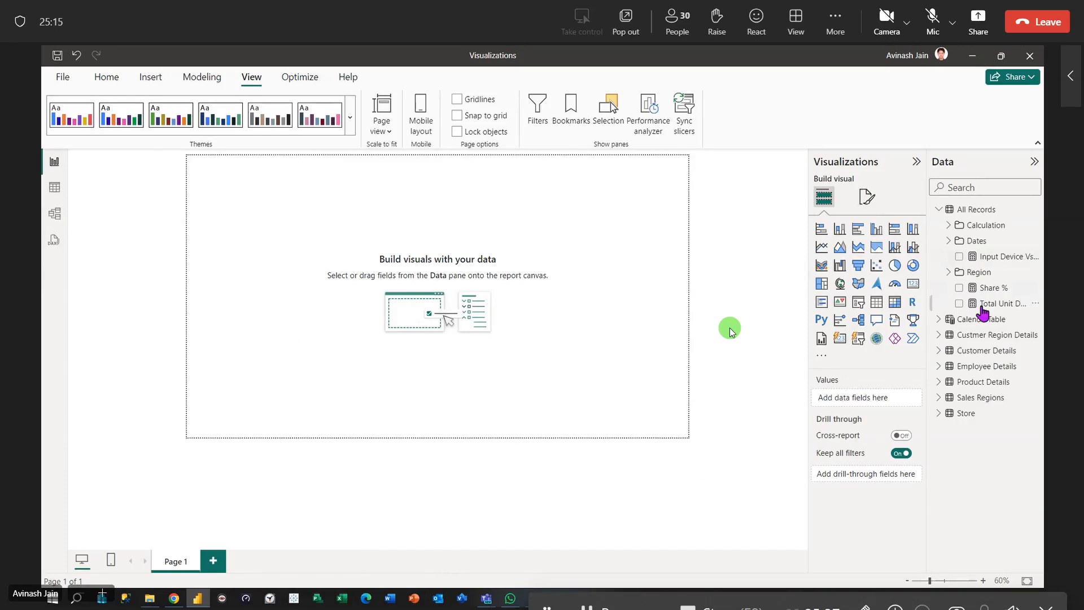
Create a column chart of Total Unit Delivered by Store Name and enlarge it to fill most of the page.
{"action": "left_click_drag", "start_coordinate": [986, 305], "coordinate": [357, 280]}
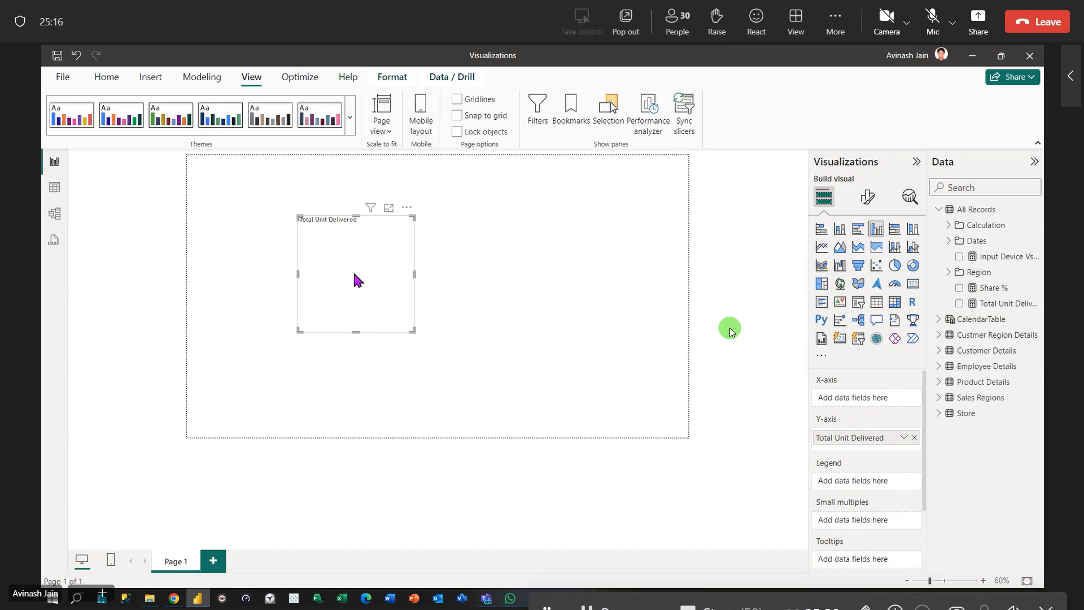
{"action": "left_click_drag", "start_coordinate": [414, 332], "coordinate": [489, 359]}
{"action": "left_click", "coordinate": [939, 413]}
{"action": "left_click_drag", "start_coordinate": [1002, 444], "coordinate": [376, 303]}
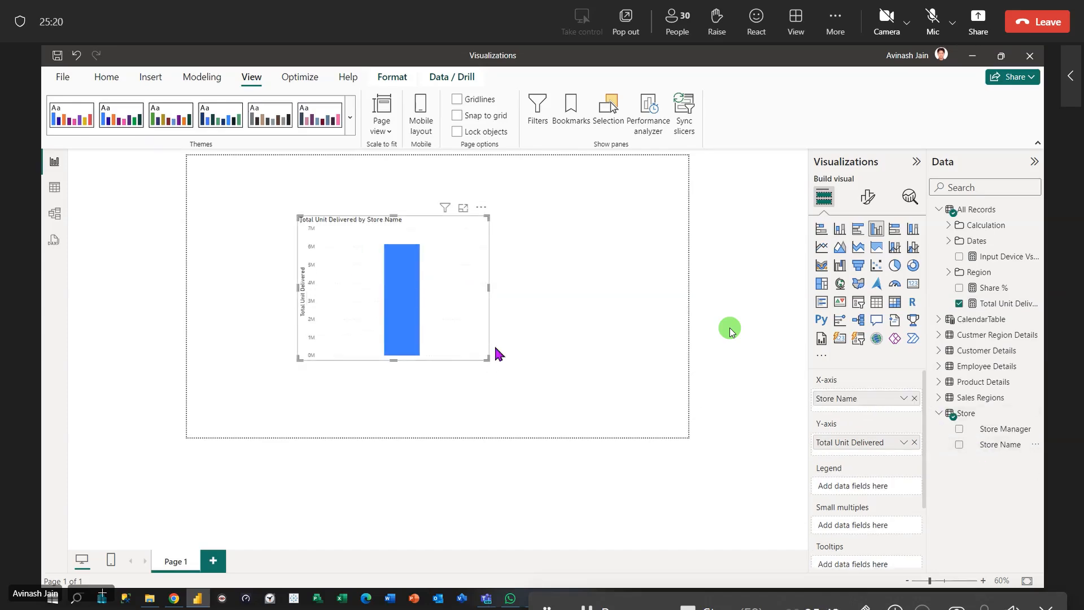
{"action": "left_click_drag", "start_coordinate": [471, 337], "coordinate": [665, 436]}
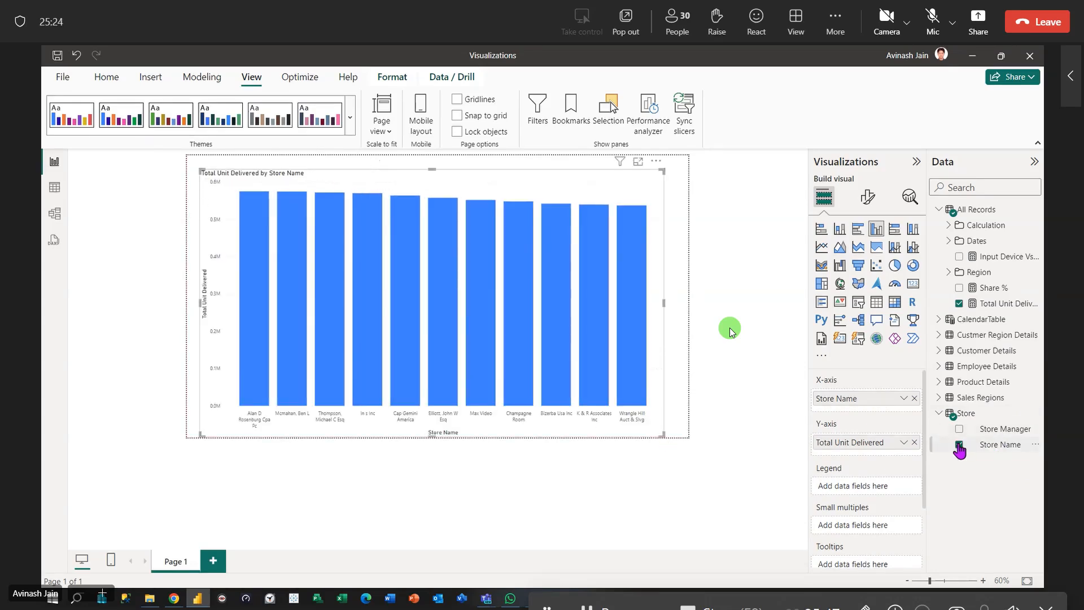
Replace Store Name with Category from Product Details on the chart's X-axis, and shrink the chart to about three quarters of the page width.
{"action": "left_click", "coordinate": [959, 445]}
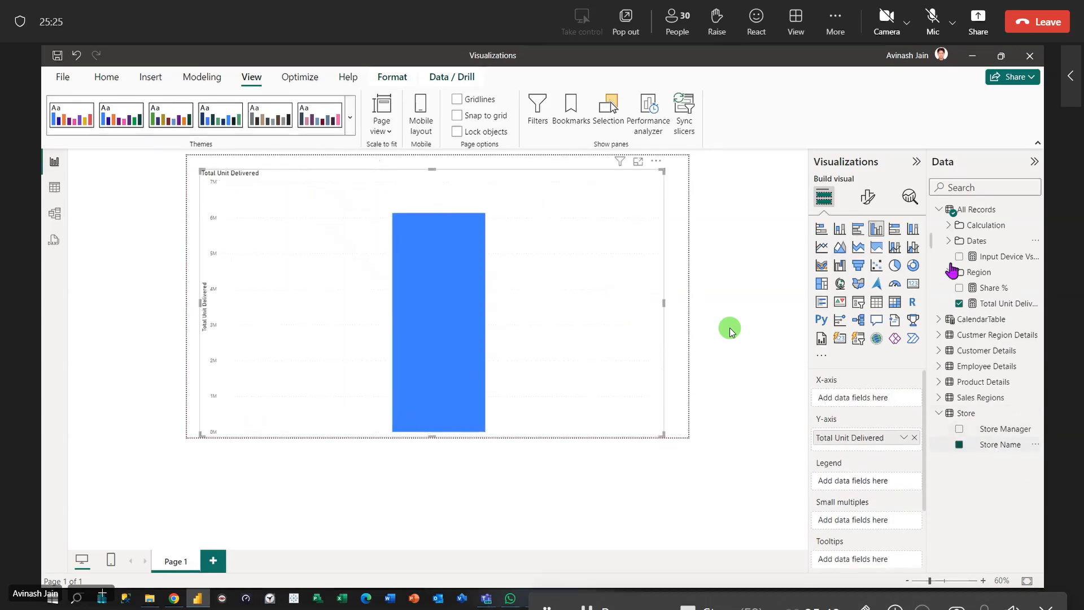
{"action": "left_click", "coordinate": [939, 382]}
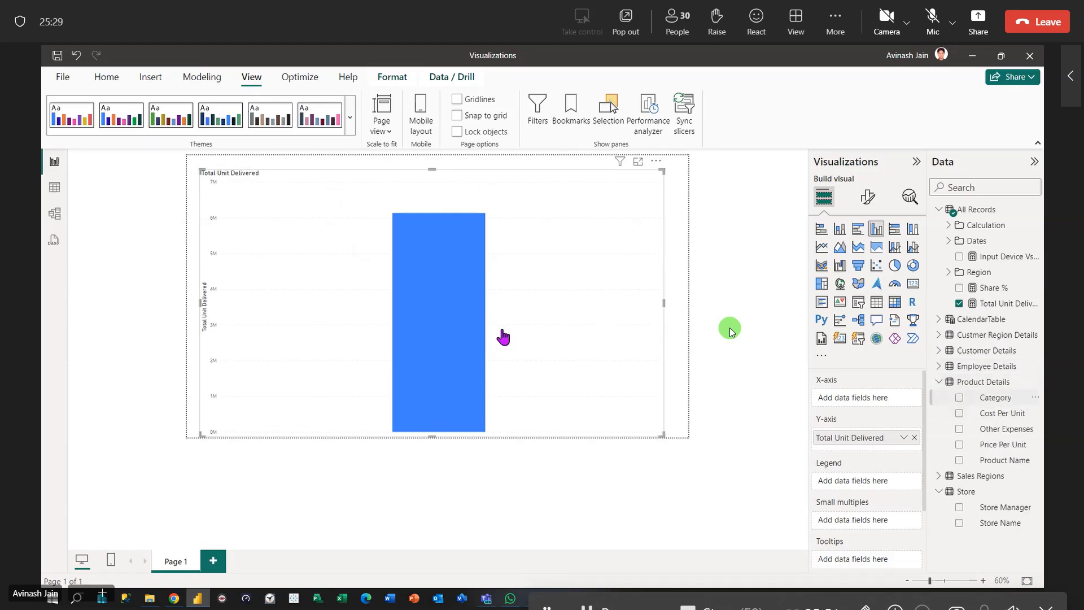
{"action": "left_click_drag", "start_coordinate": [995, 397], "coordinate": [502, 330]}
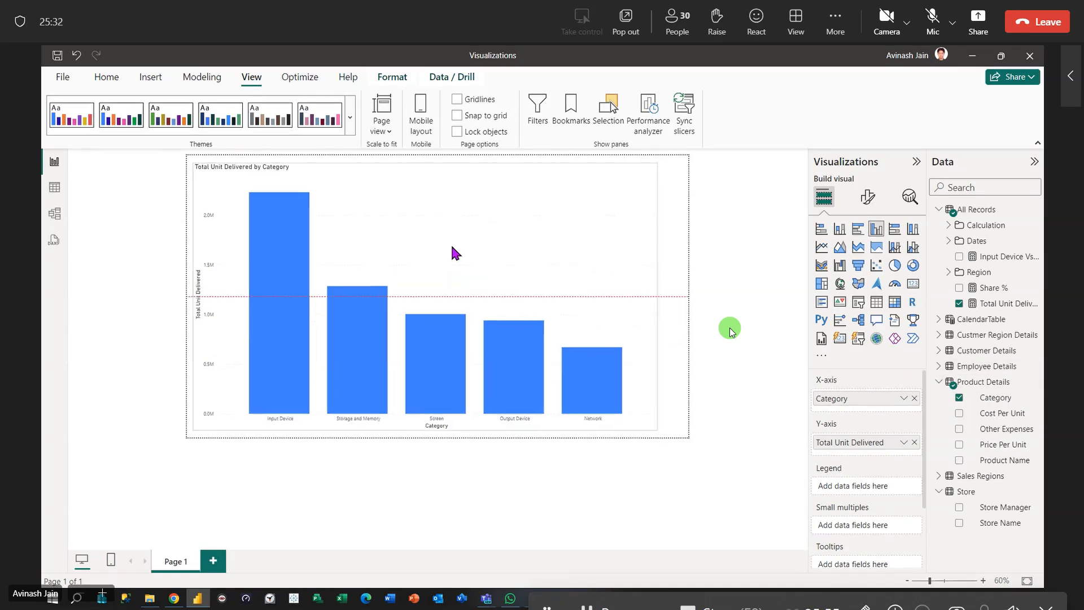
{"action": "left_click_drag", "start_coordinate": [654, 427], "coordinate": [573, 341]}
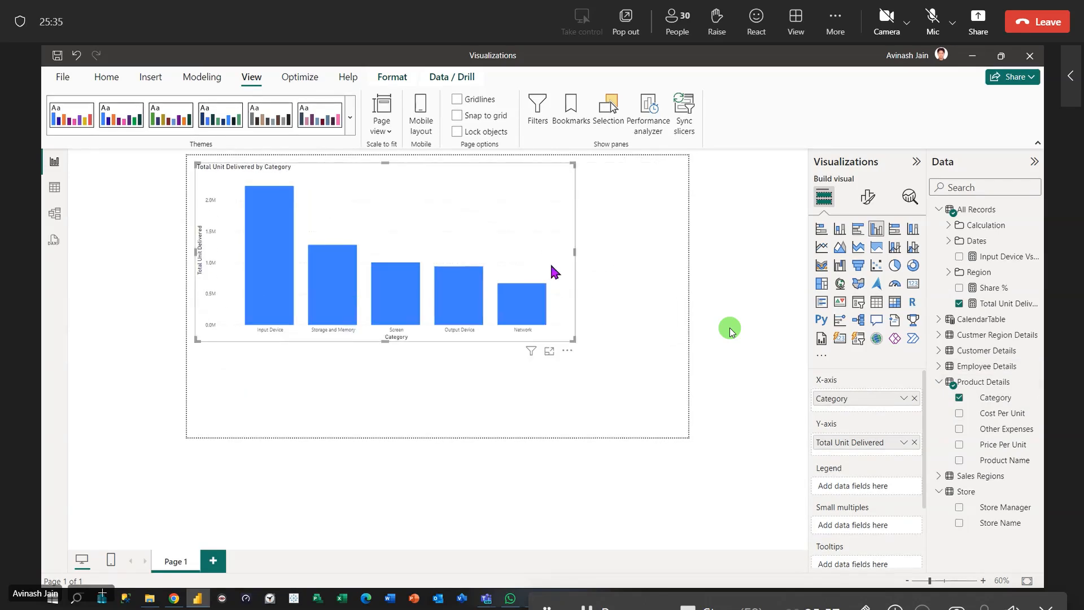
Move the column chart toward the middle of the page and apply the Accessible Default theme to the report.
{"action": "left_click", "coordinate": [350, 117]}
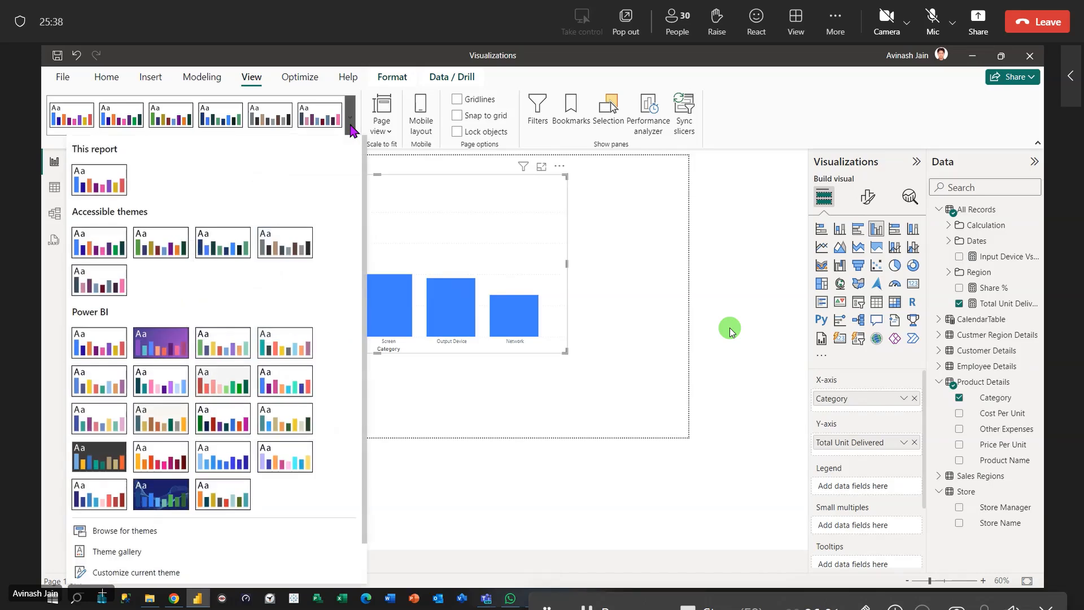
{"action": "left_click", "coordinate": [645, 326]}
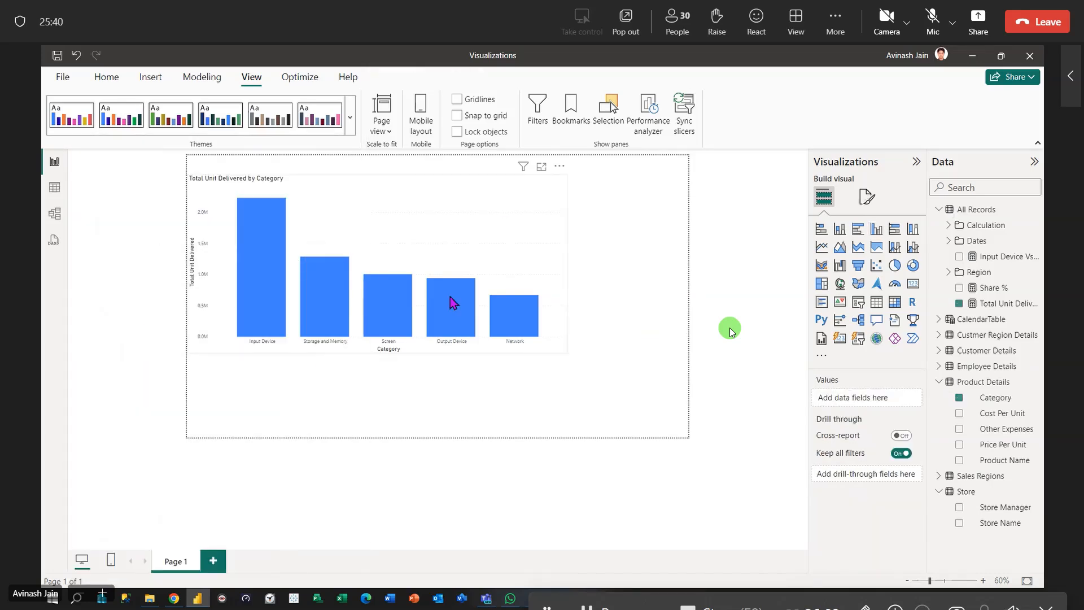
{"action": "left_click", "coordinate": [421, 237]}
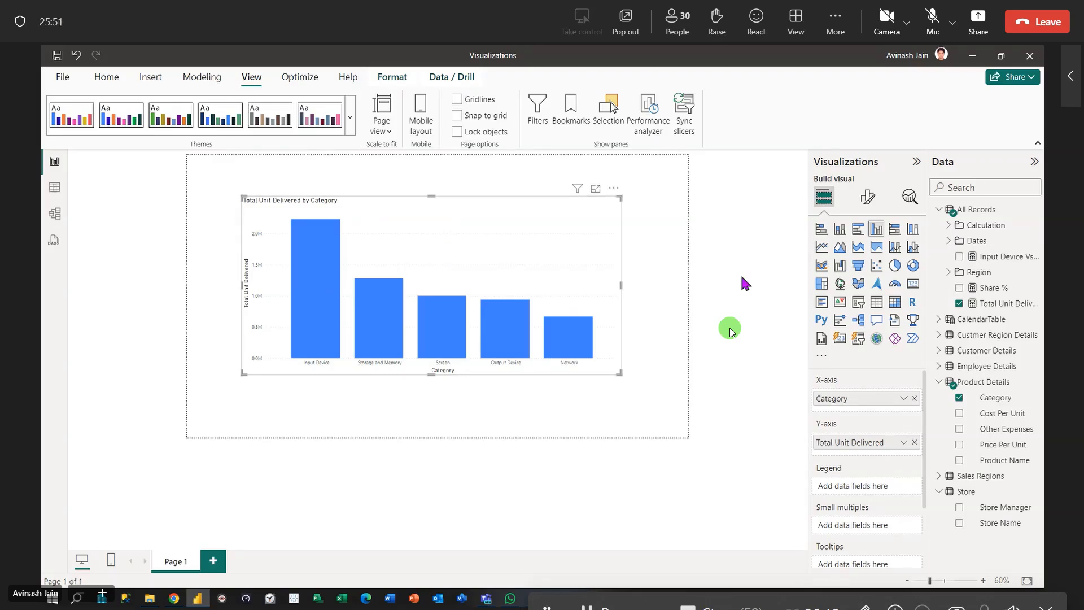
{"action": "left_click", "coordinate": [352, 125]}
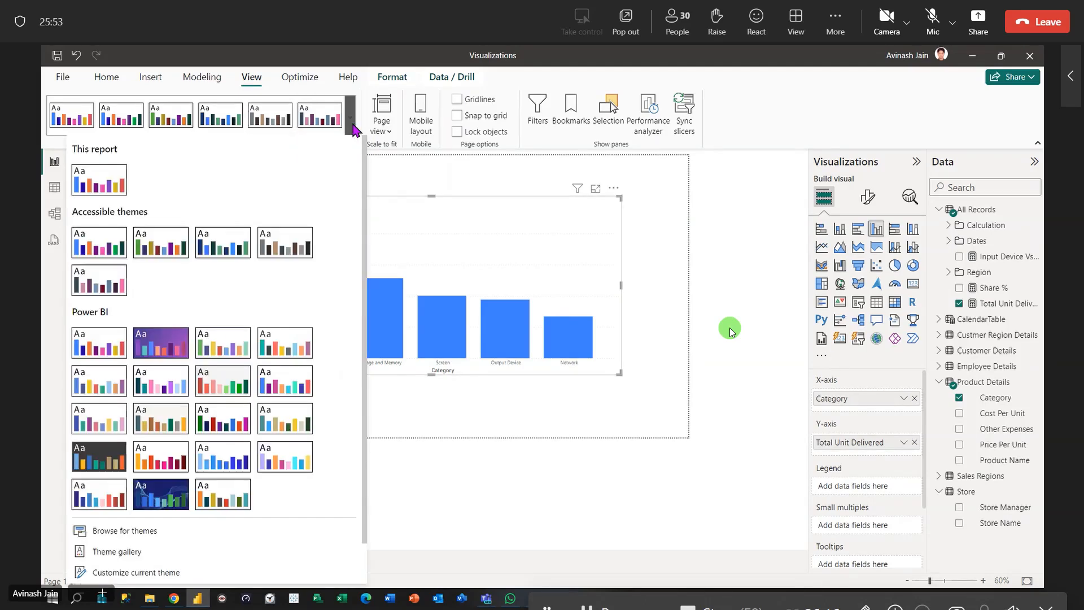
{"action": "left_click", "coordinate": [94, 255]}
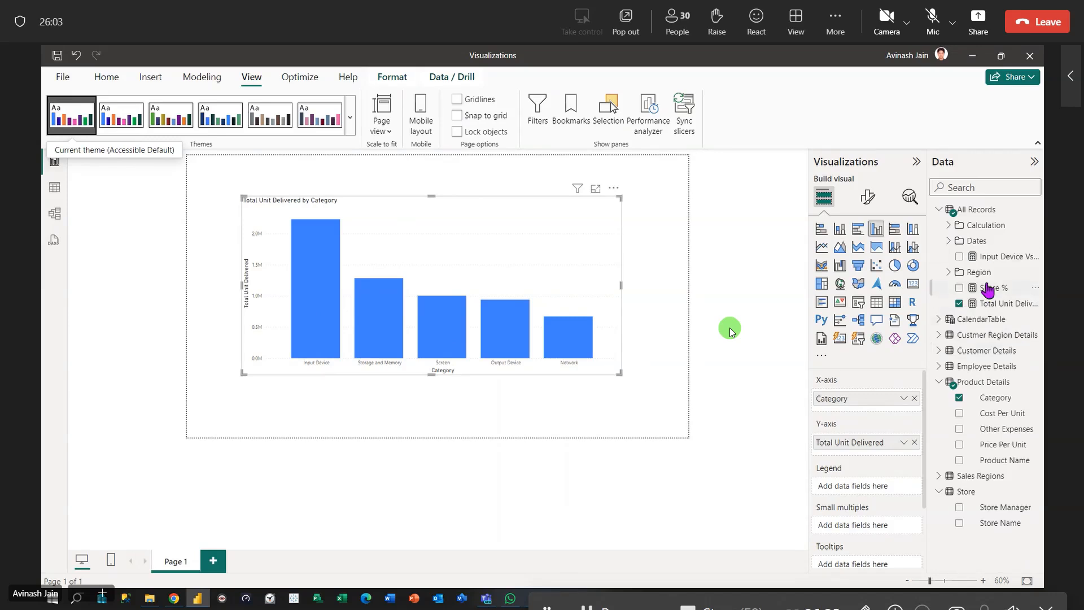
Add the Total Unit Orders measure to the chart's Y-axis and place it before Total Unit Delivered.
{"action": "left_click", "coordinate": [949, 225]}
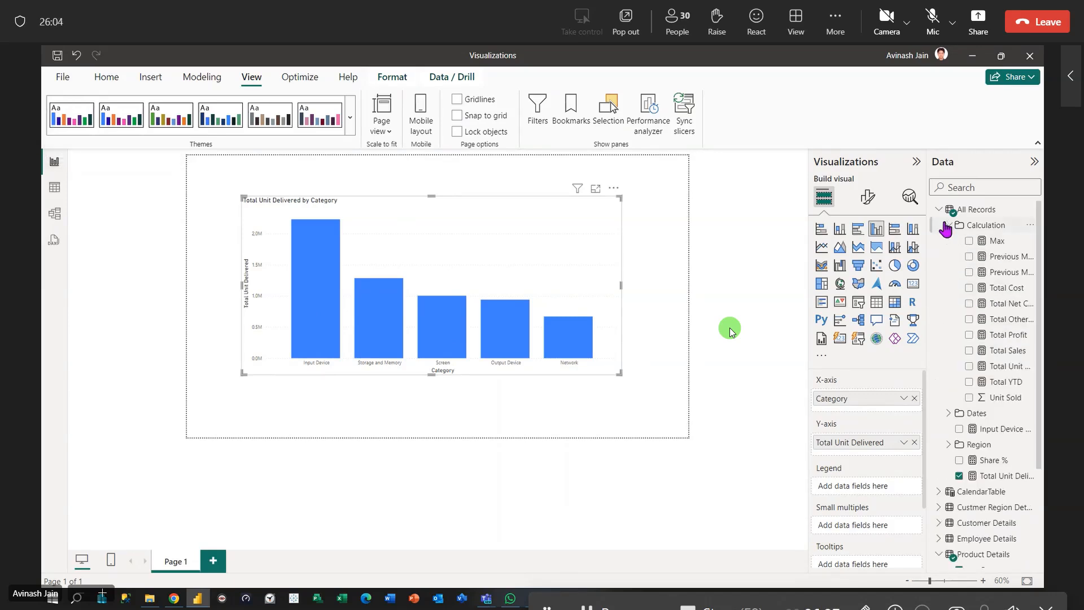
{"action": "left_click_drag", "start_coordinate": [1006, 365], "coordinate": [523, 280]}
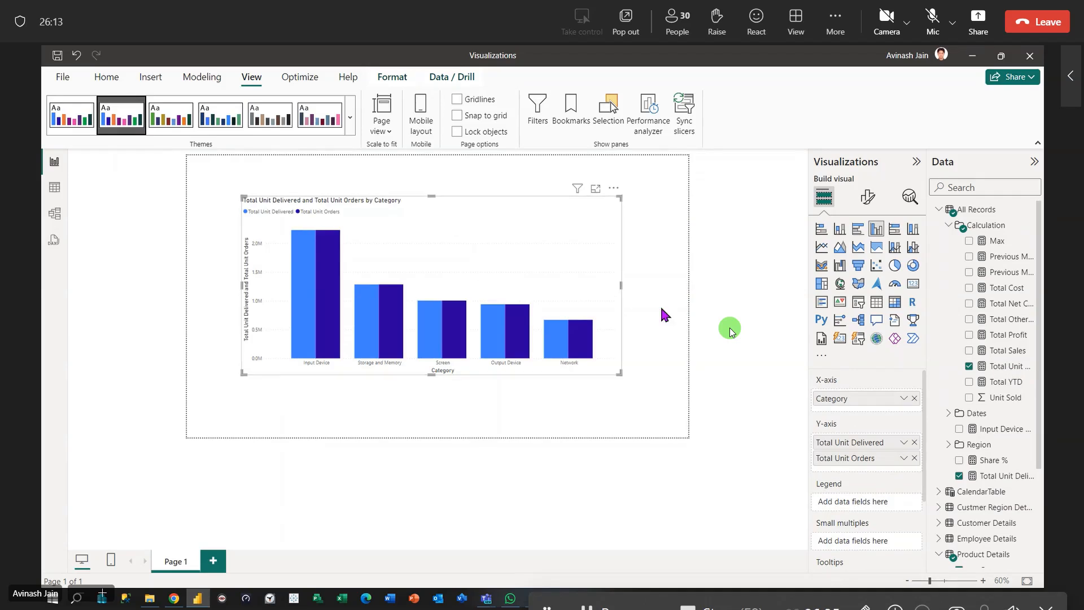
{"action": "left_click", "coordinate": [647, 295]}
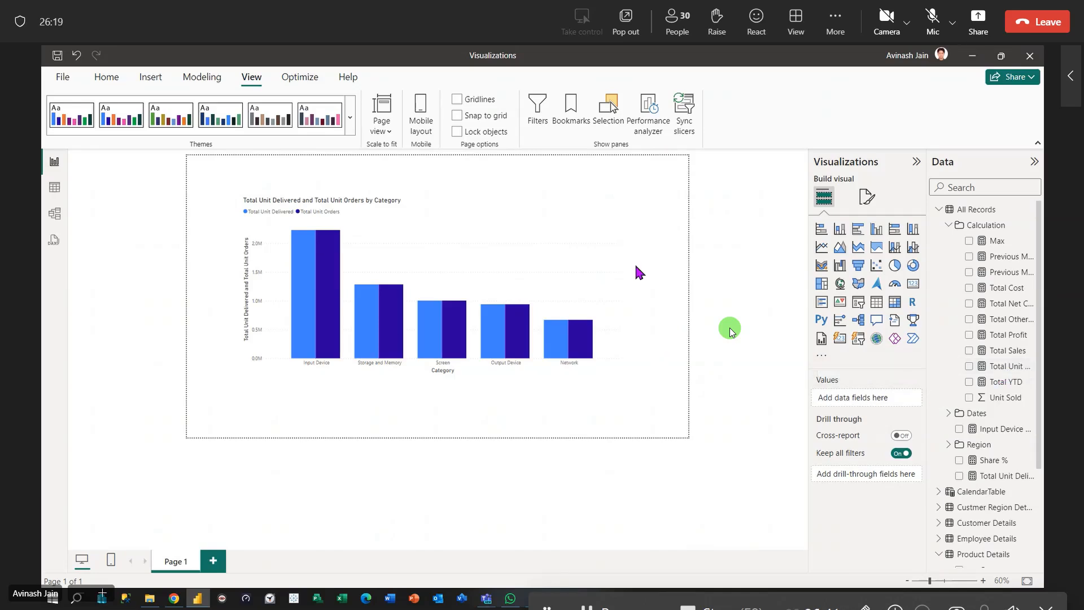
{"action": "left_click", "coordinate": [559, 255]}
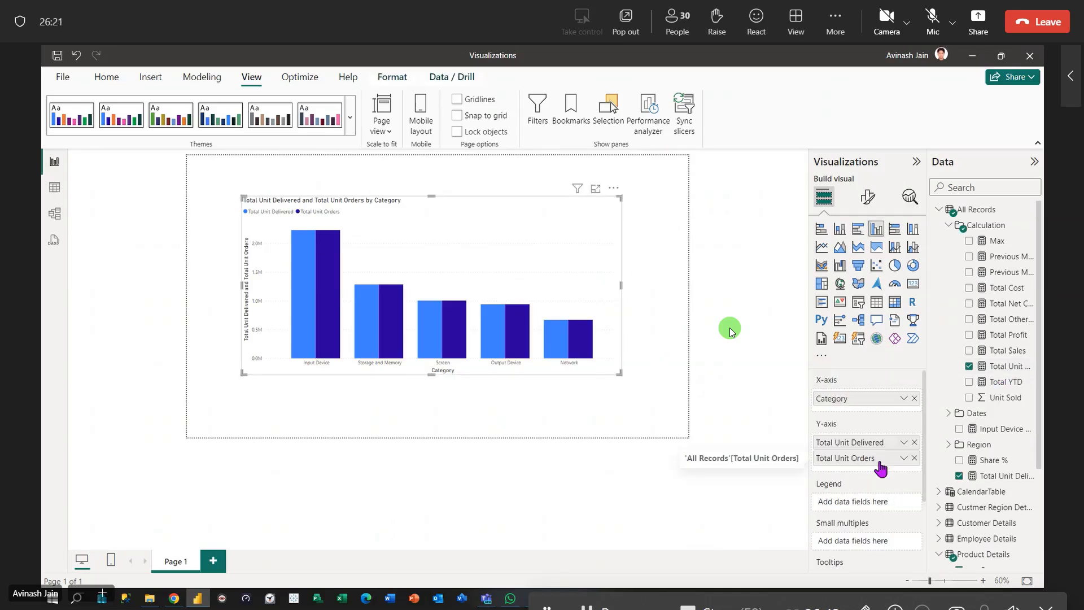
{"action": "left_click_drag", "start_coordinate": [883, 460], "coordinate": [879, 443]}
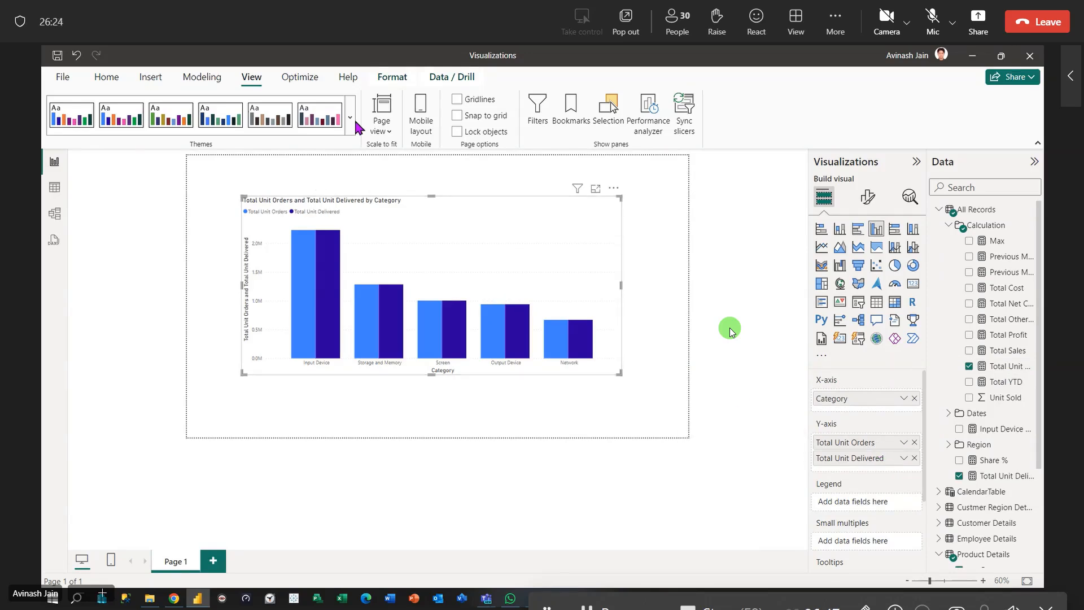
Try the Accessible City park theme, the blue-toned accessible theme and the purple Bloom theme on the report.
{"action": "left_click", "coordinate": [71, 116]}
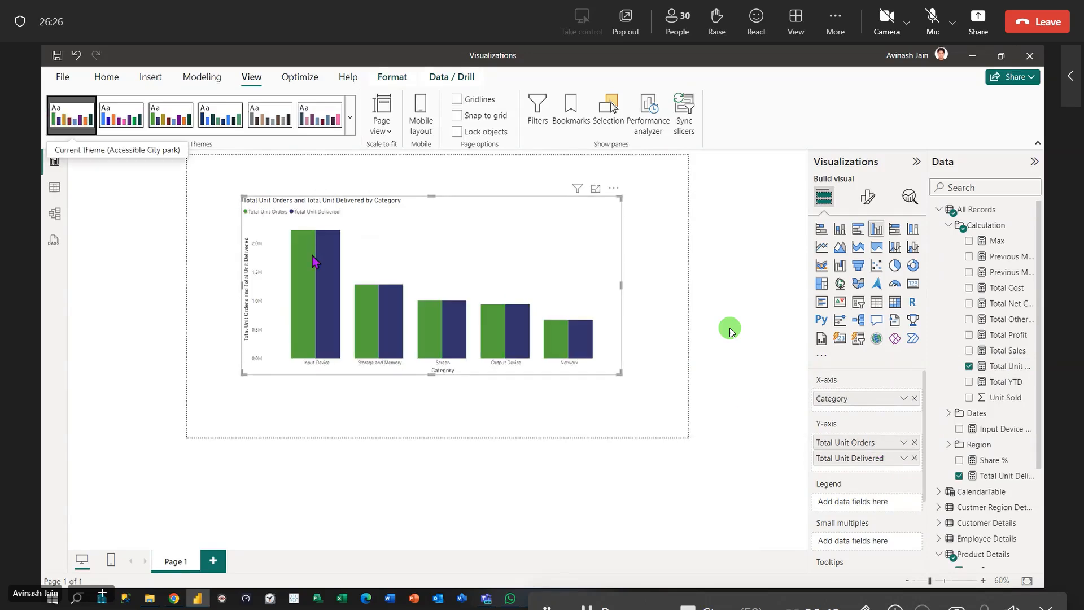
{"action": "left_click", "coordinate": [349, 127]}
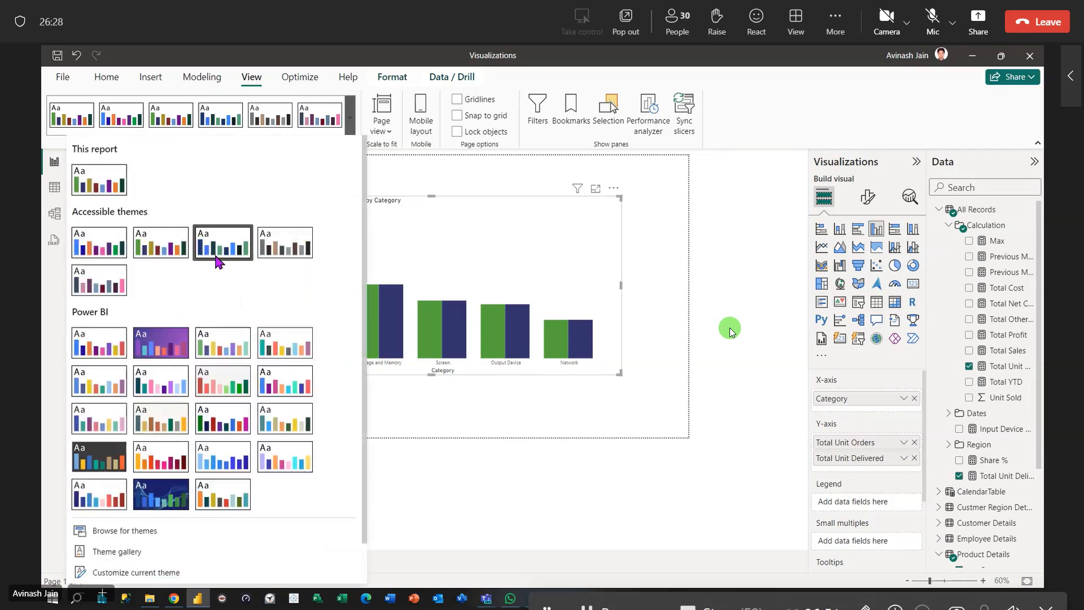
{"action": "left_click", "coordinate": [216, 256]}
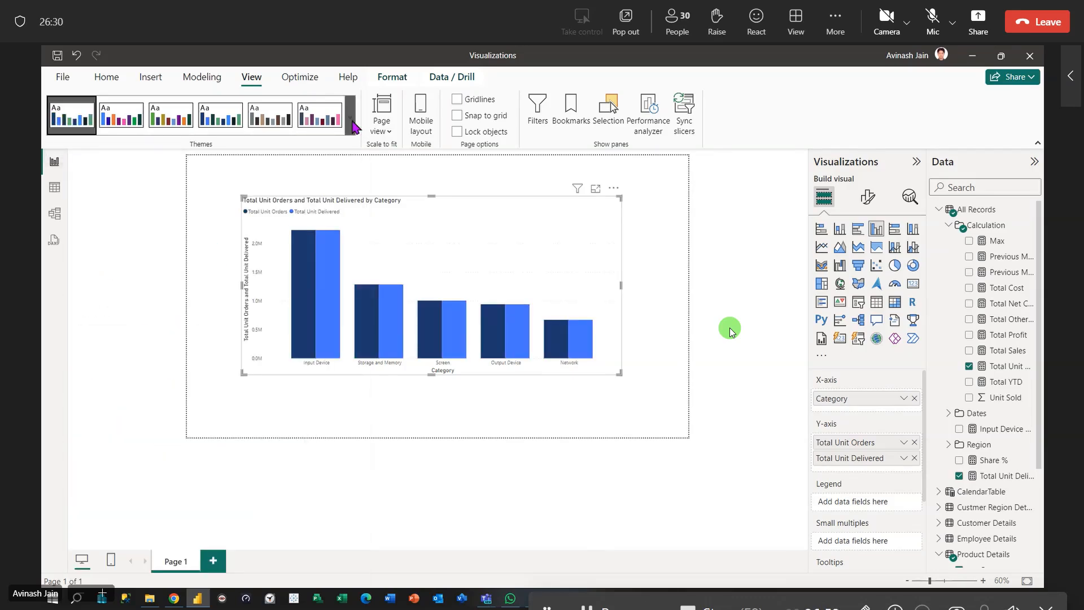
{"action": "left_click", "coordinate": [350, 123]}
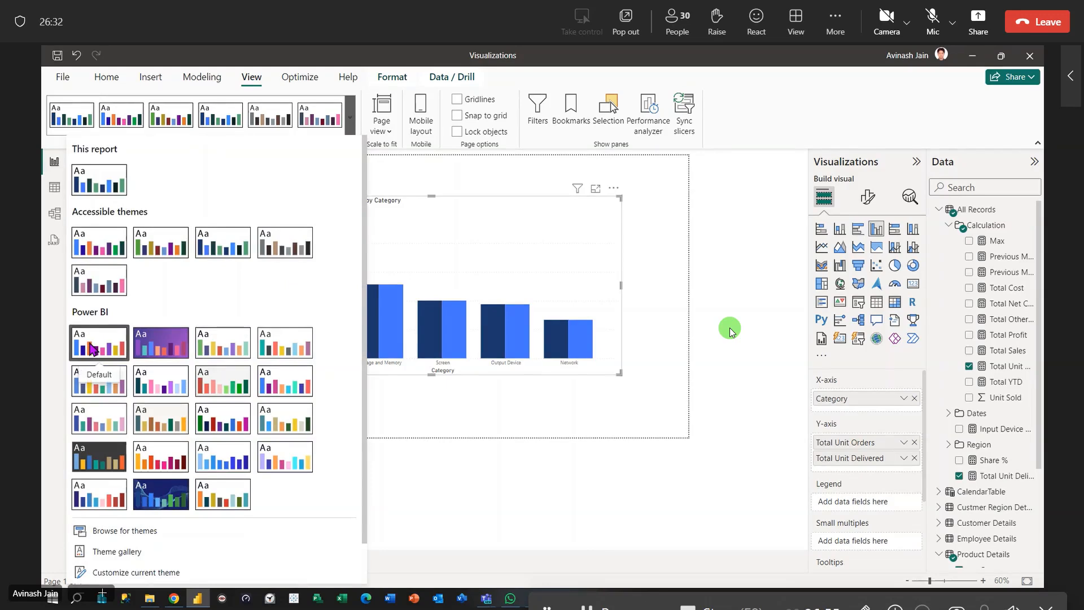
{"action": "left_click", "coordinate": [146, 351]}
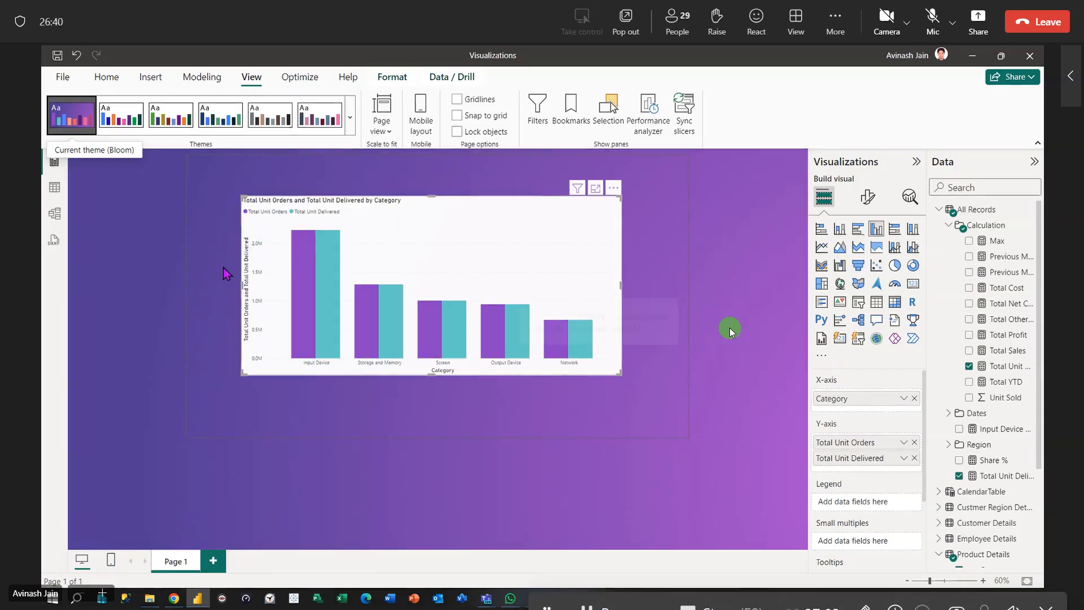
Try a green and dark-blue theme, the Tidal theme and the dark-background theme on the report.
{"action": "left_click", "coordinate": [350, 117]}
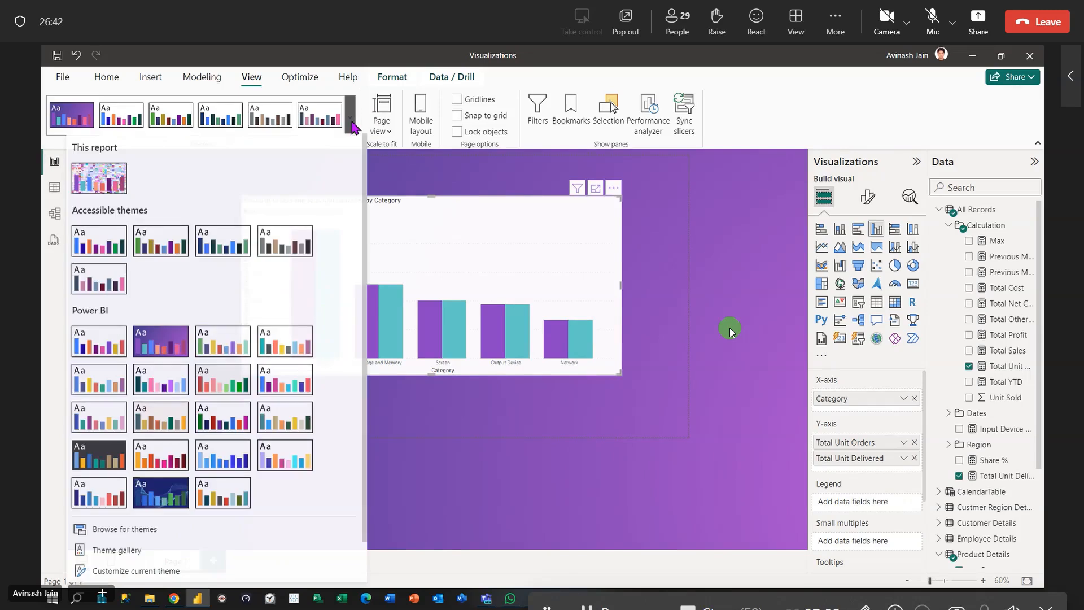
{"action": "left_click", "coordinate": [229, 350]}
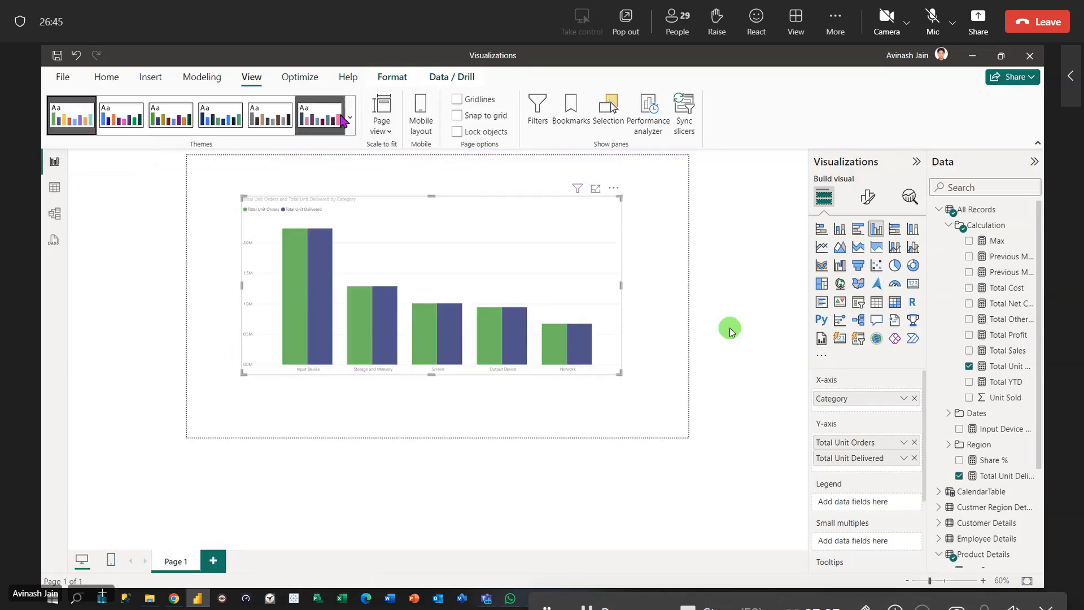
{"action": "left_click", "coordinate": [350, 116]}
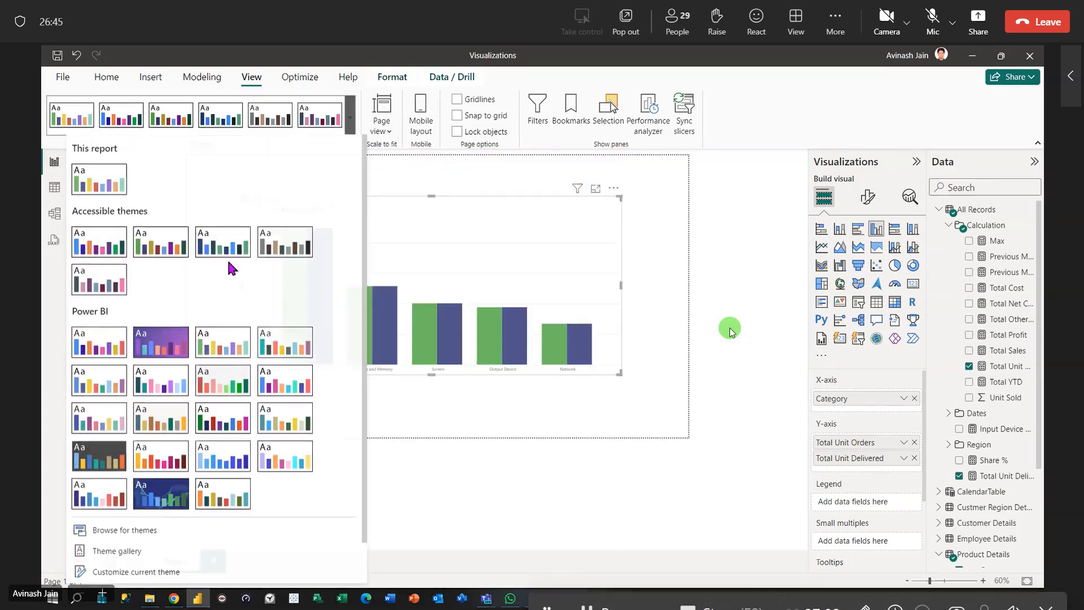
{"action": "left_click", "coordinate": [169, 505]}
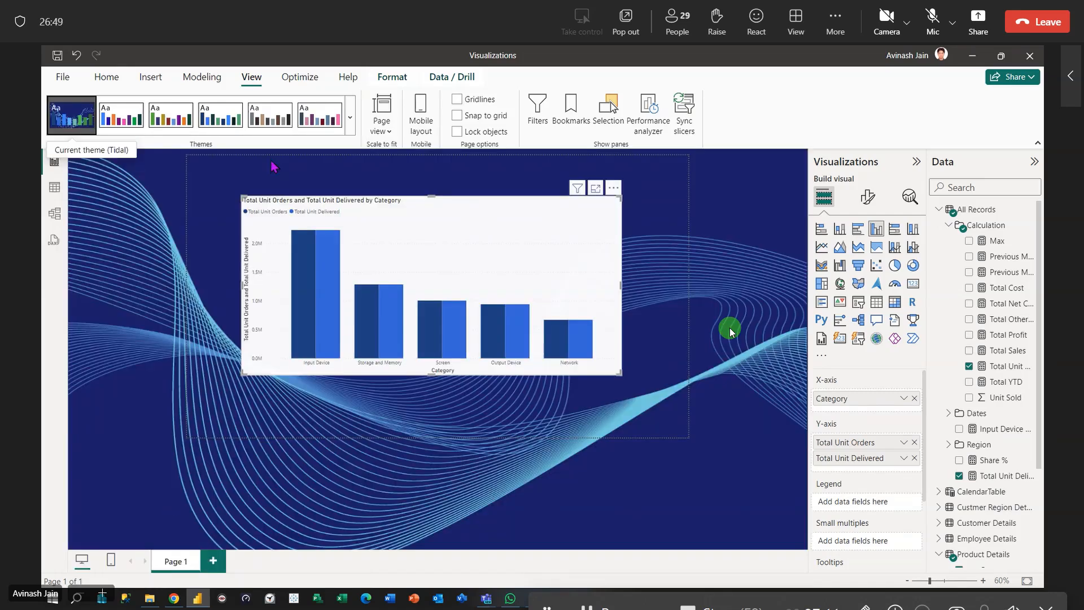
{"action": "left_click", "coordinate": [350, 117]}
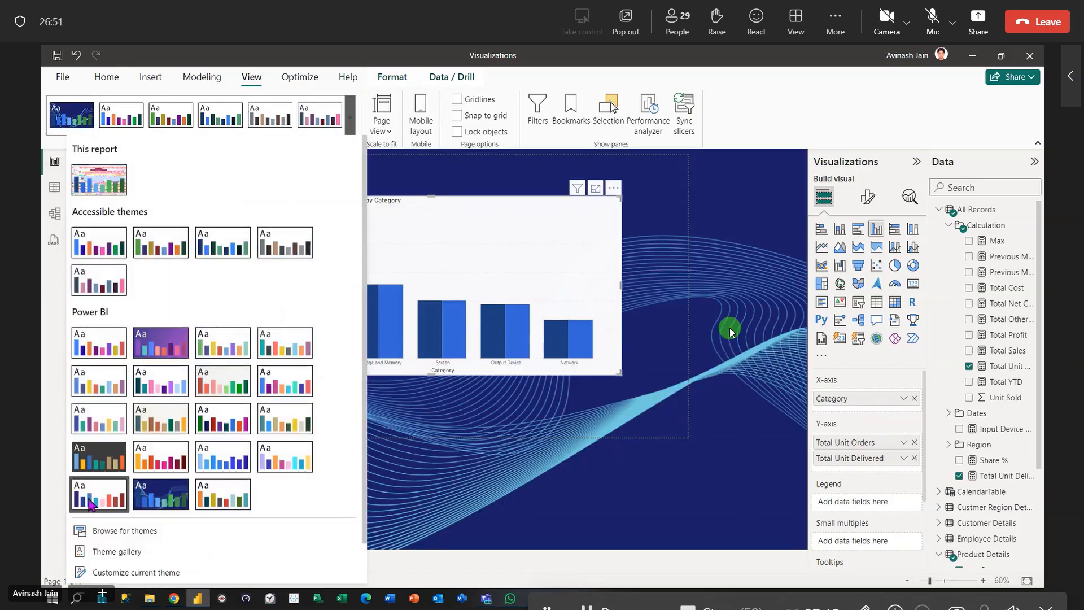
{"action": "key", "text": "Escape"}
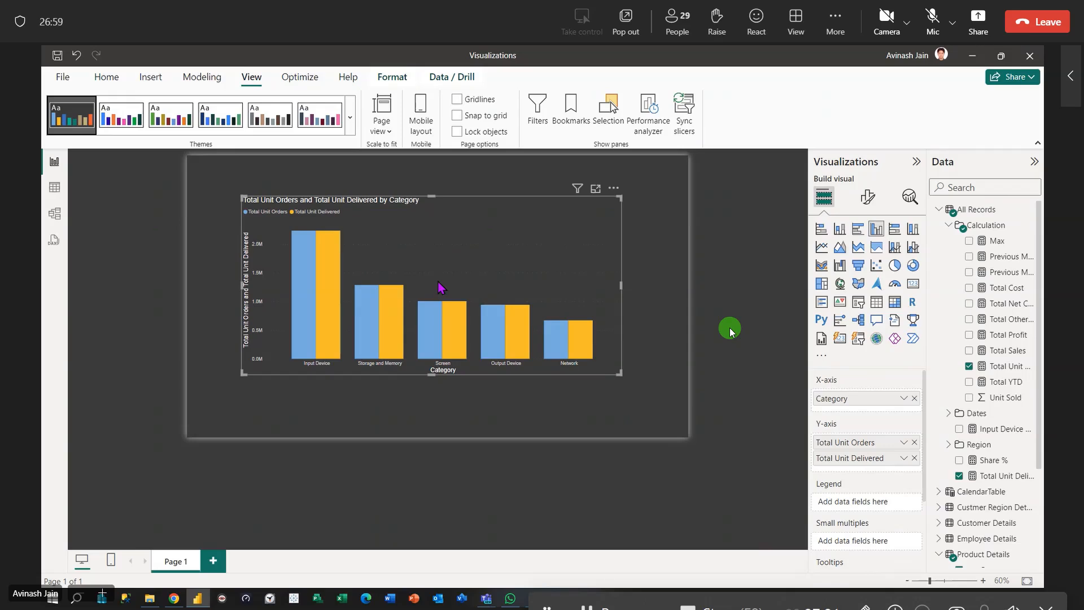
Apply the first of the accessible themes, with bright blue and dark indigo columns, to the report.
{"action": "left_click", "coordinate": [350, 123]}
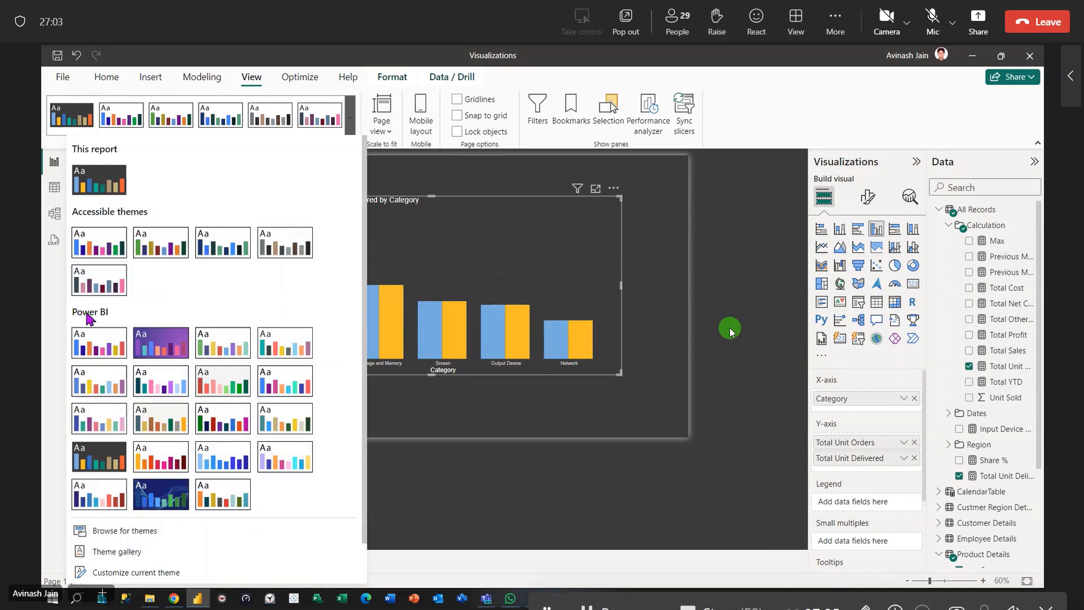
{"action": "left_click", "coordinate": [92, 255]}
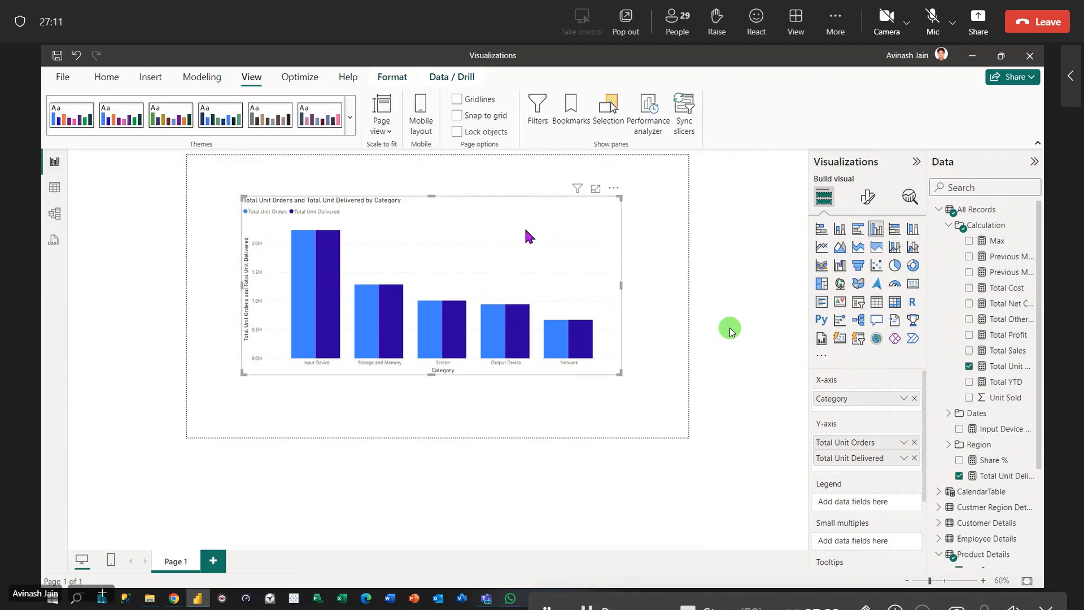
{"action": "left_click", "coordinate": [350, 117]}
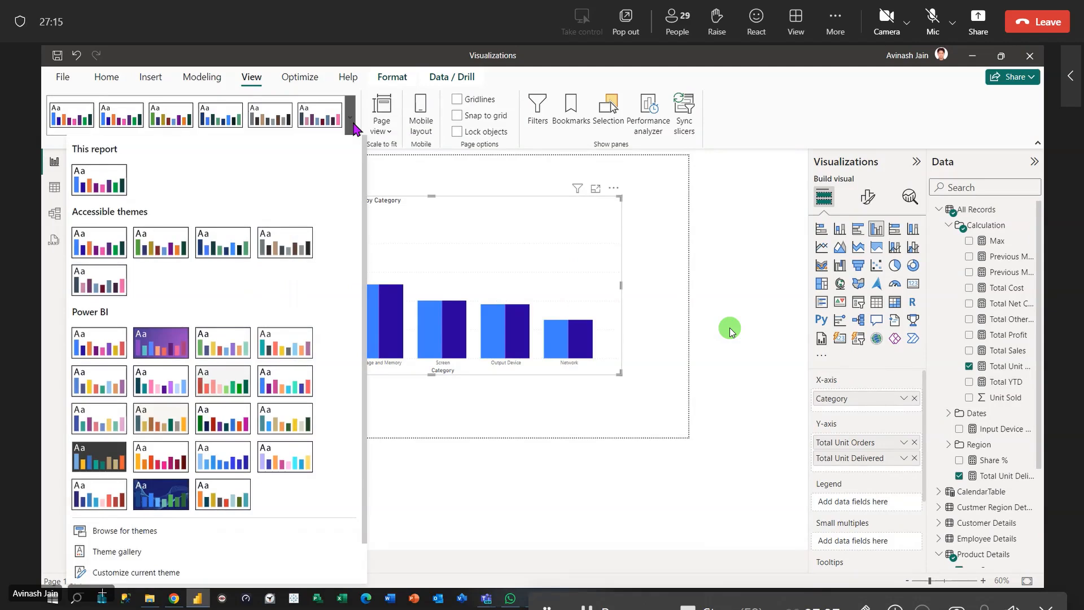
{"action": "left_click", "coordinate": [353, 124]}
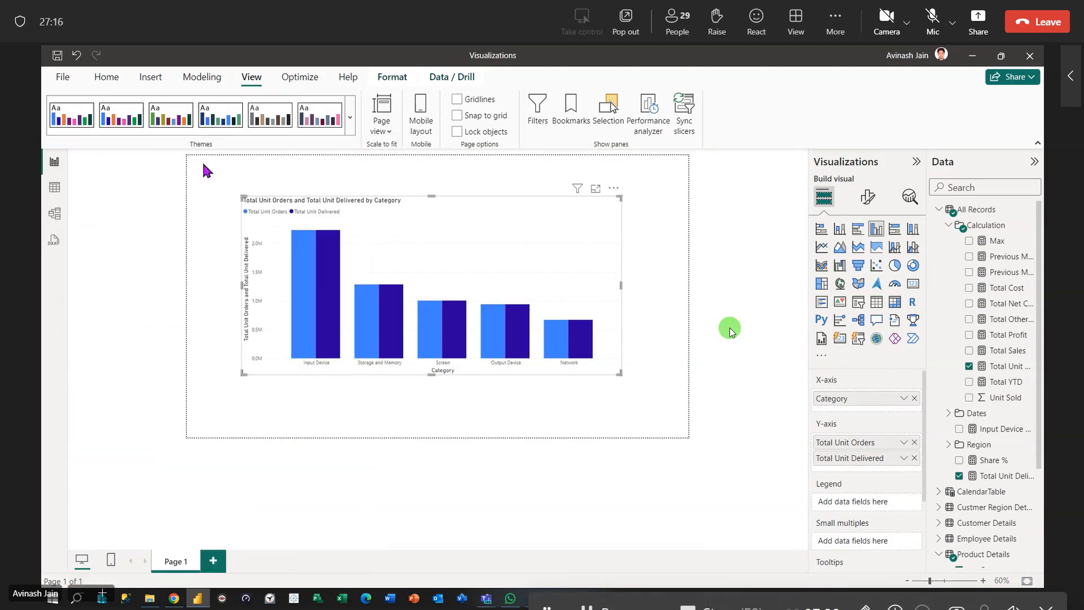
Compare the available options with the column chart selected and deselected, and display the formatting options of the page.
{"action": "left_click", "coordinate": [668, 429]}
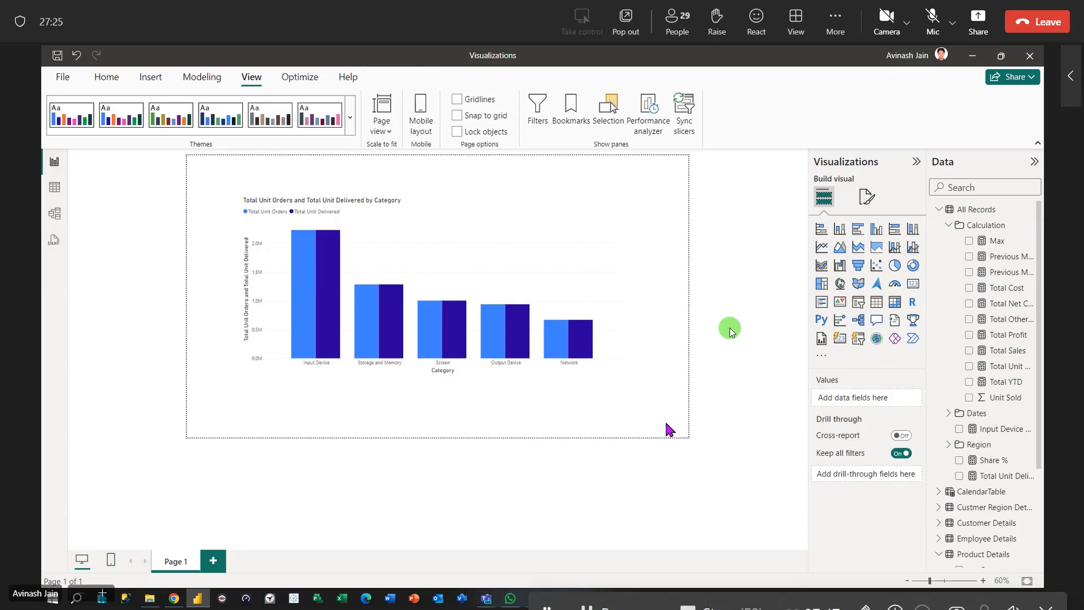
{"action": "left_click", "coordinate": [867, 205]}
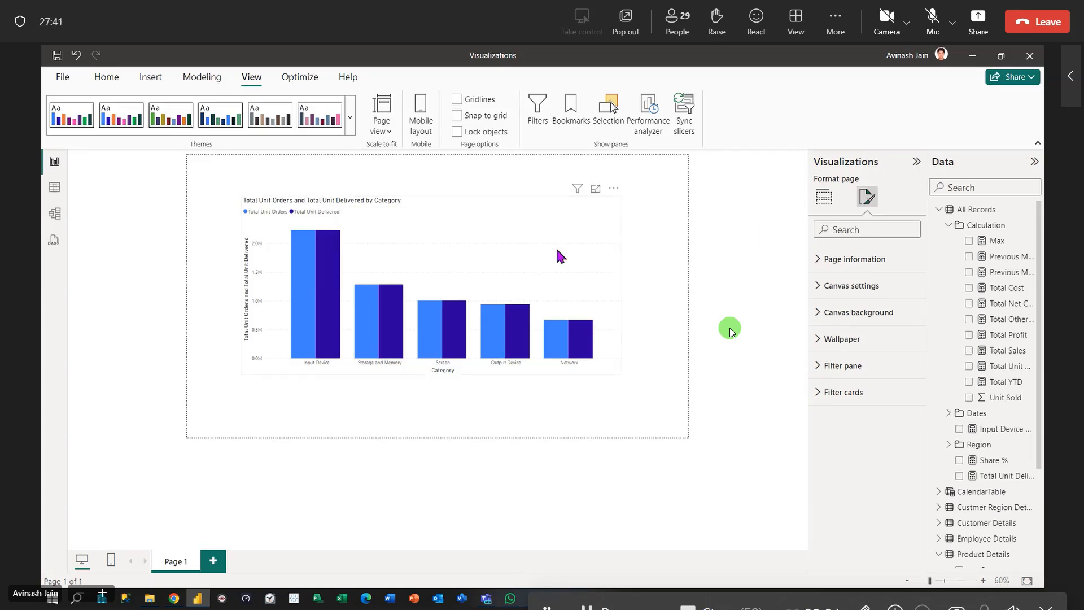
{"action": "left_click", "coordinate": [648, 255]}
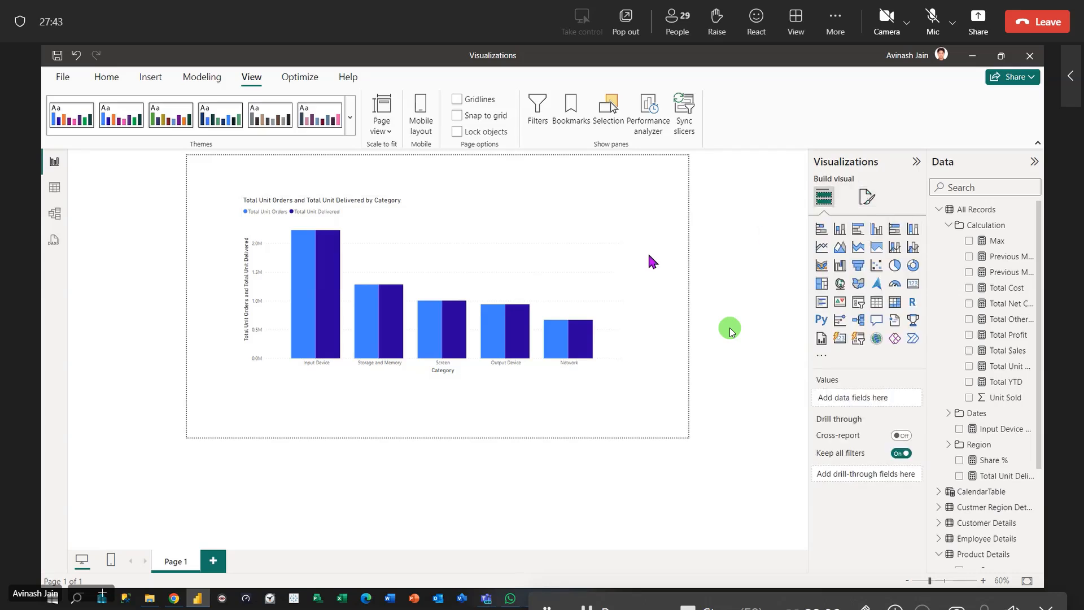
{"action": "left_click", "coordinate": [511, 274]}
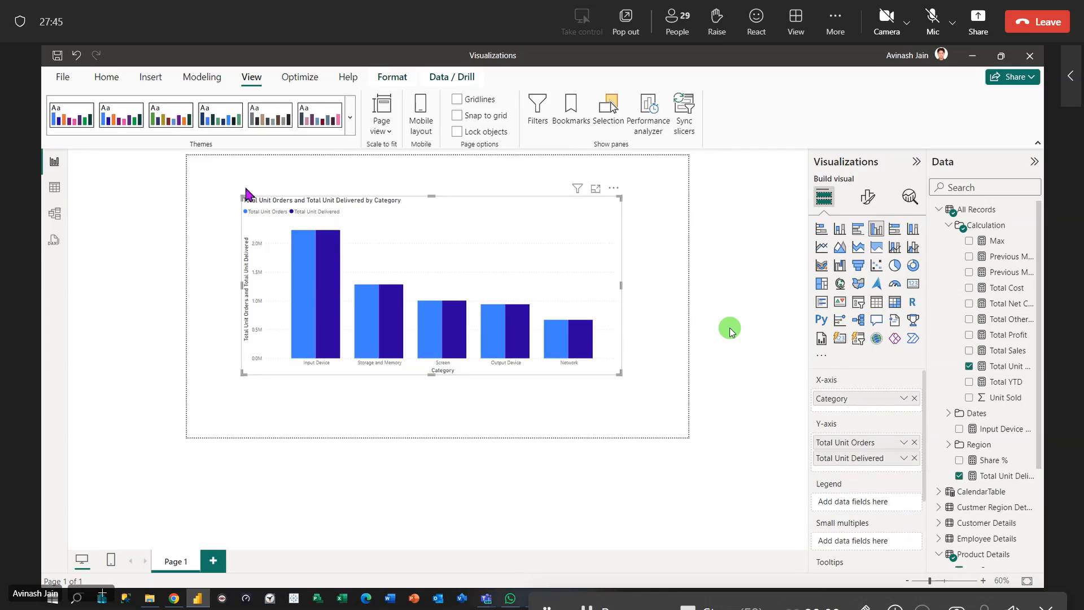
{"action": "left_click", "coordinate": [582, 426]}
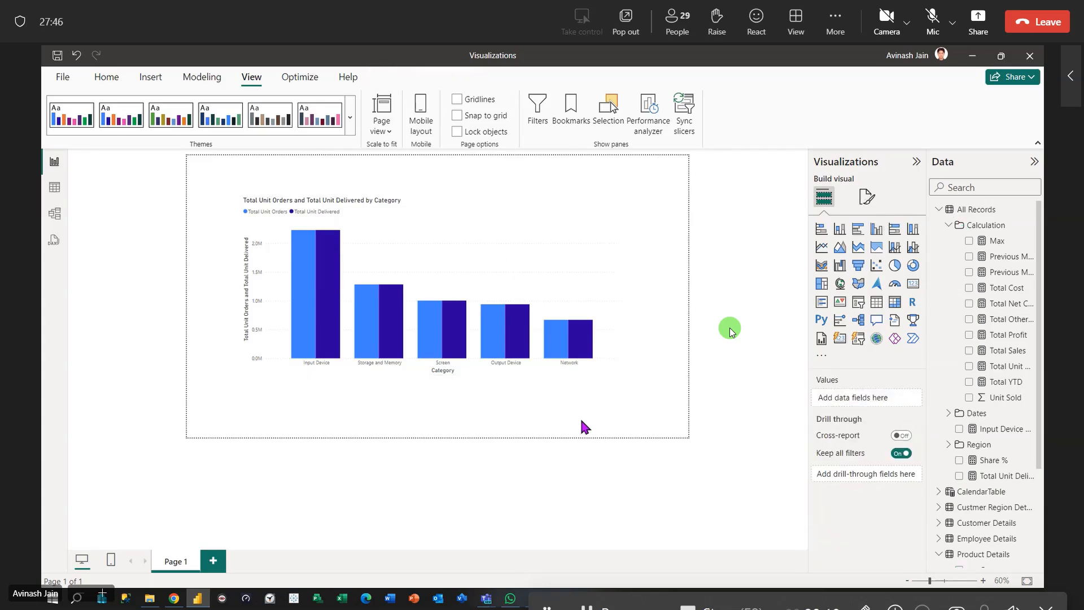
{"action": "left_click", "coordinate": [866, 198]}
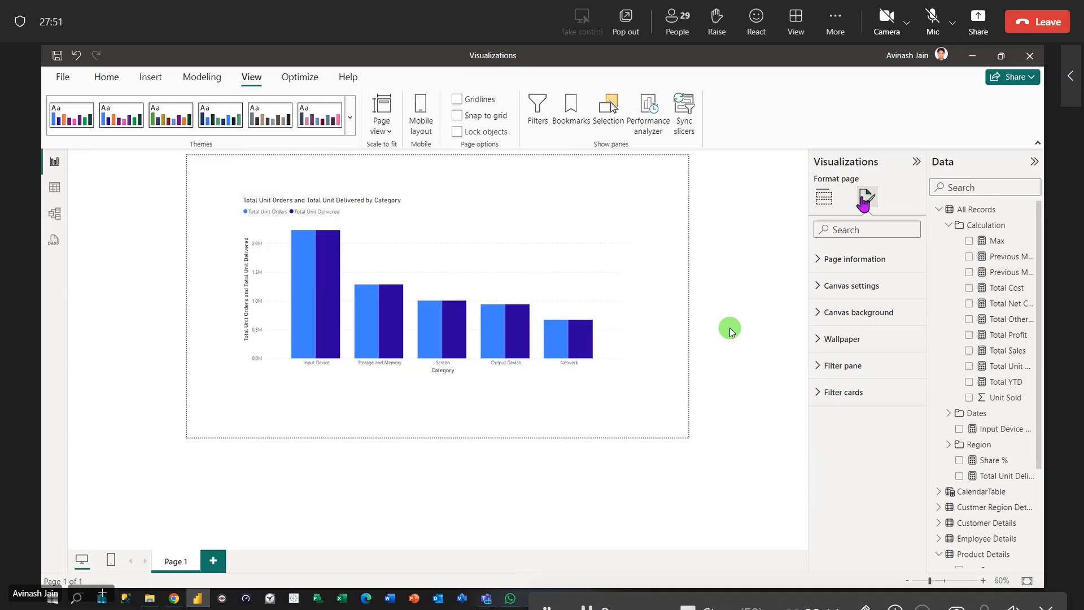
Show the page information settings and rename Page 1 as Welcome from its page tab.
{"action": "left_click", "coordinate": [819, 259]}
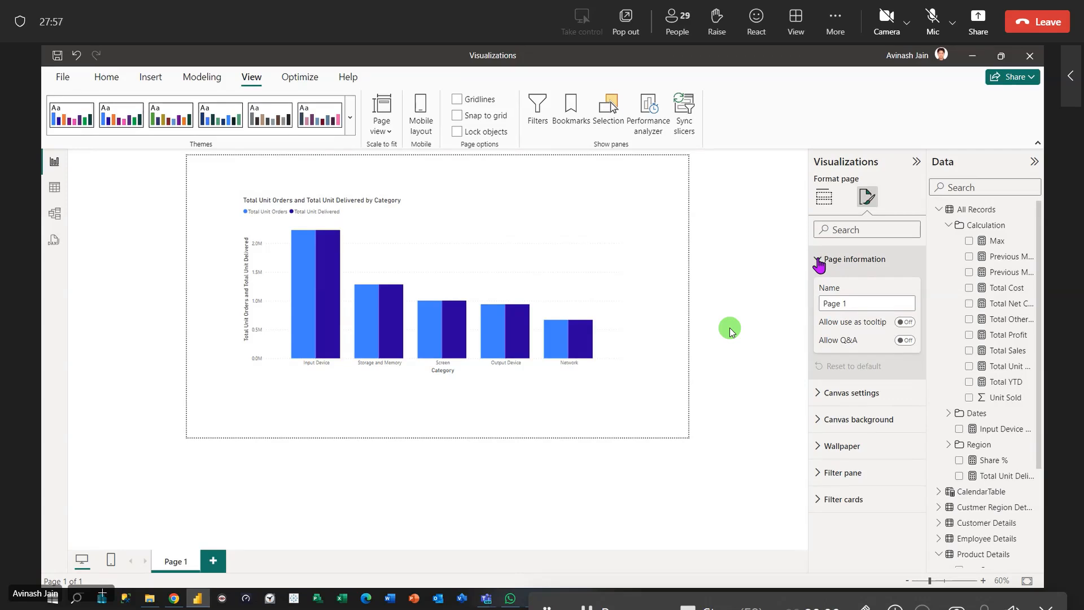
{"action": "double_click", "coordinate": [185, 561]}
{"action": "type", "text": "Welcome"}
{"action": "key", "text": "Return"}
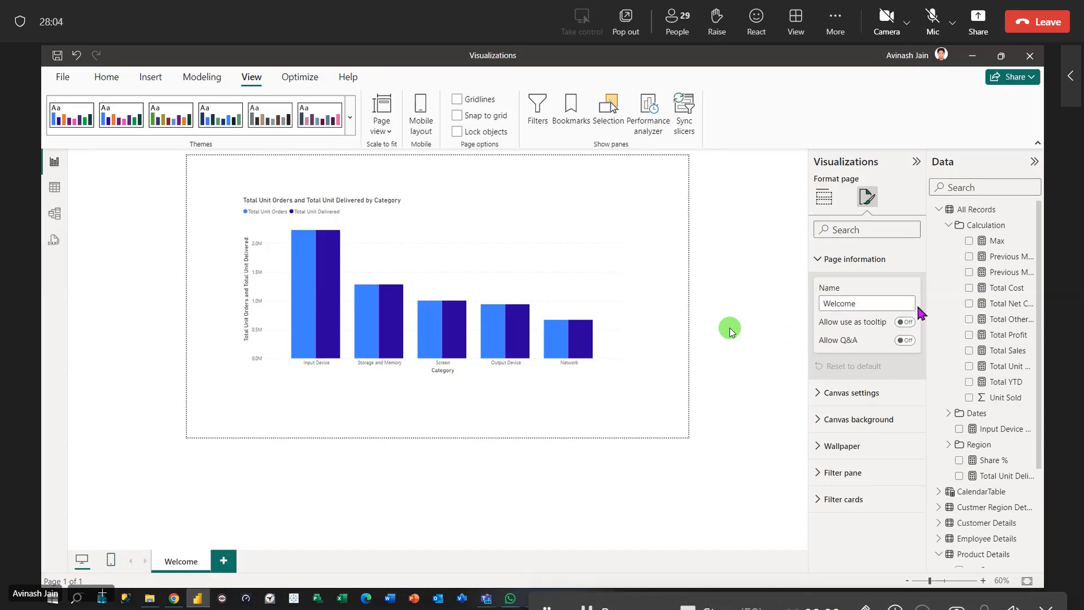
Change the page name to Main Page in the page information settings.
{"action": "double_click", "coordinate": [872, 303]}
{"action": "type", "text": "Main Pa"}
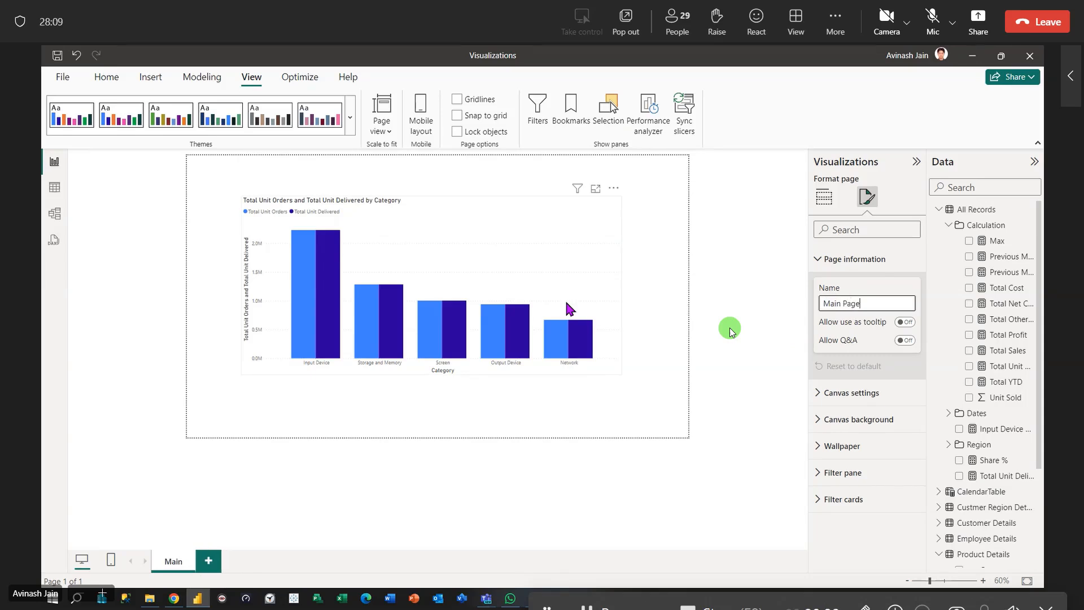
{"action": "type", "text": "ge"}
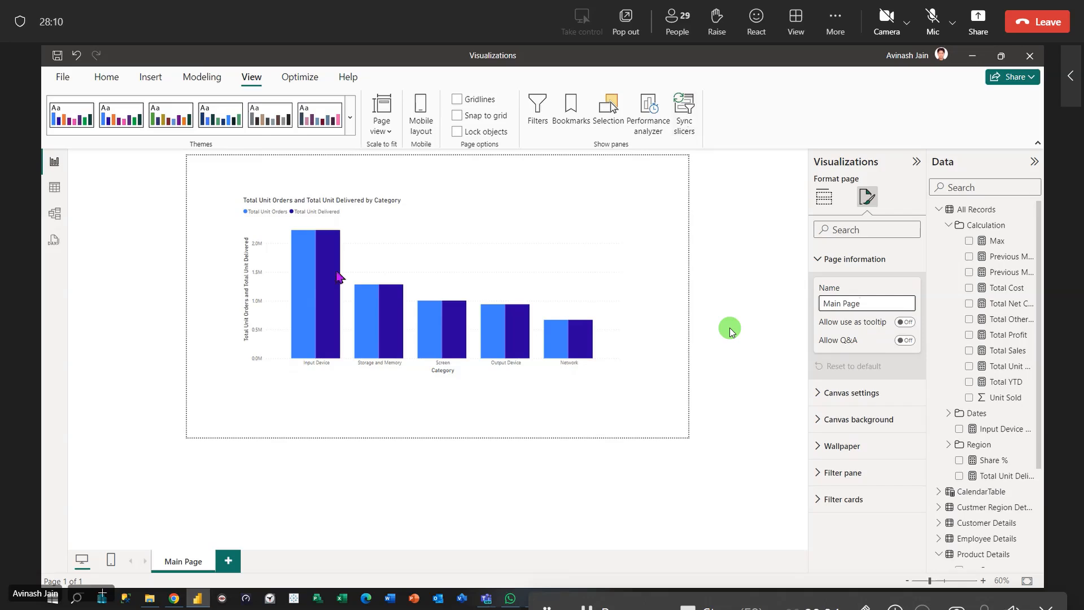
Rename the report page as Overview.
{"action": "right_click", "coordinate": [187, 563]}
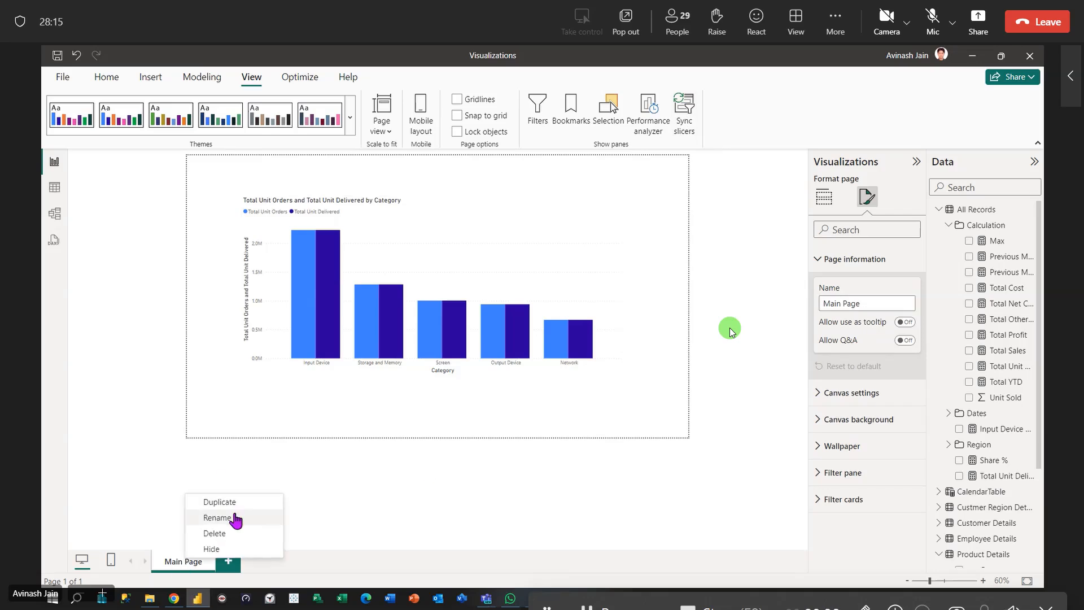
{"action": "left_click", "coordinate": [234, 518]}
{"action": "type", "text": "o"}
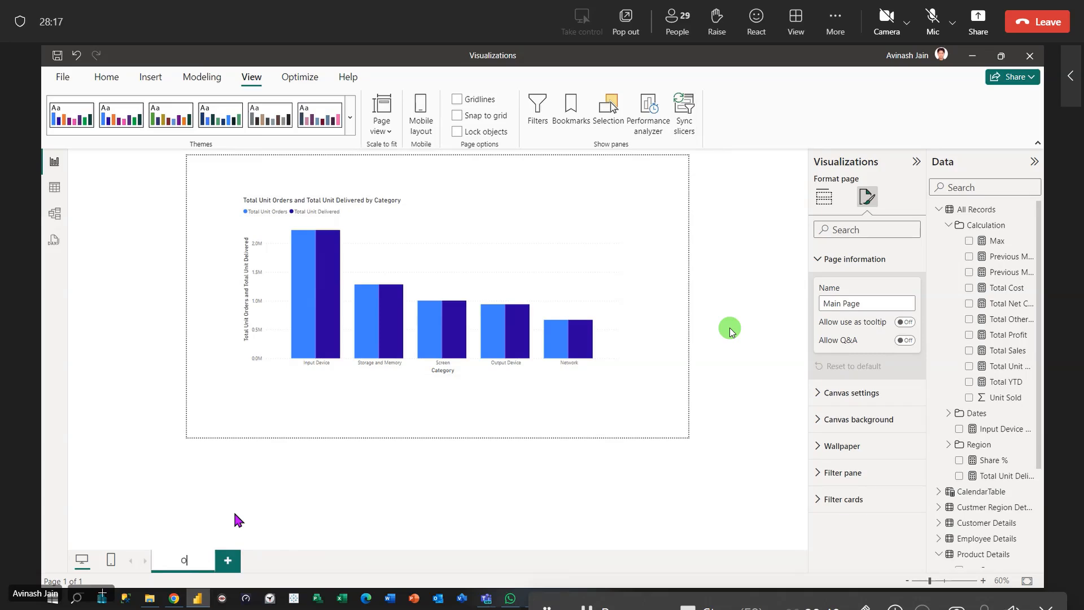
{"action": "type", "text": "verview"}
{"action": "key", "text": "Return"}
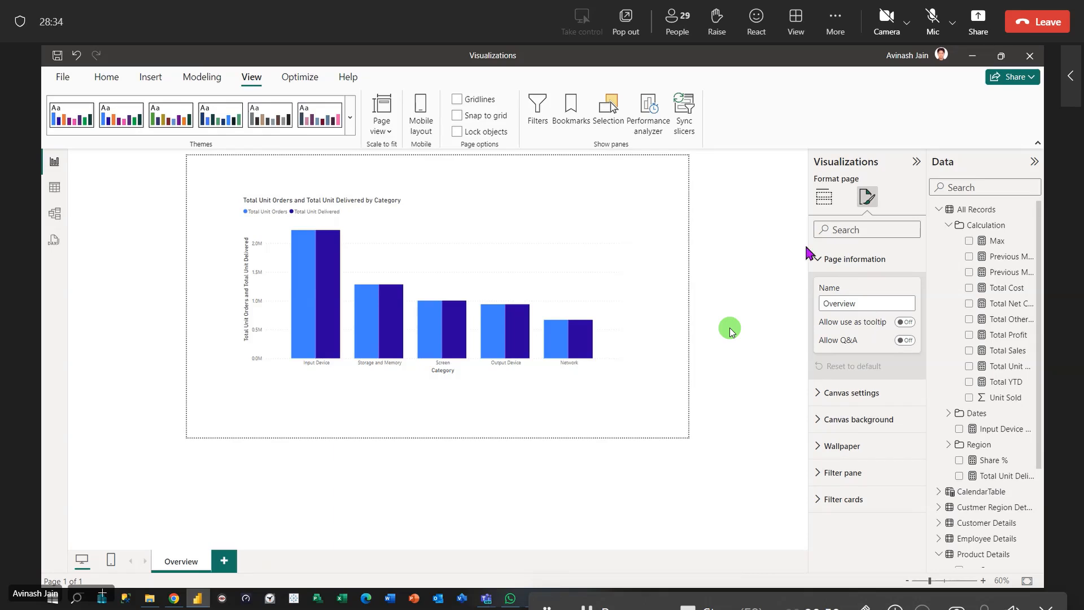
{"action": "left_click", "coordinate": [819, 259]}
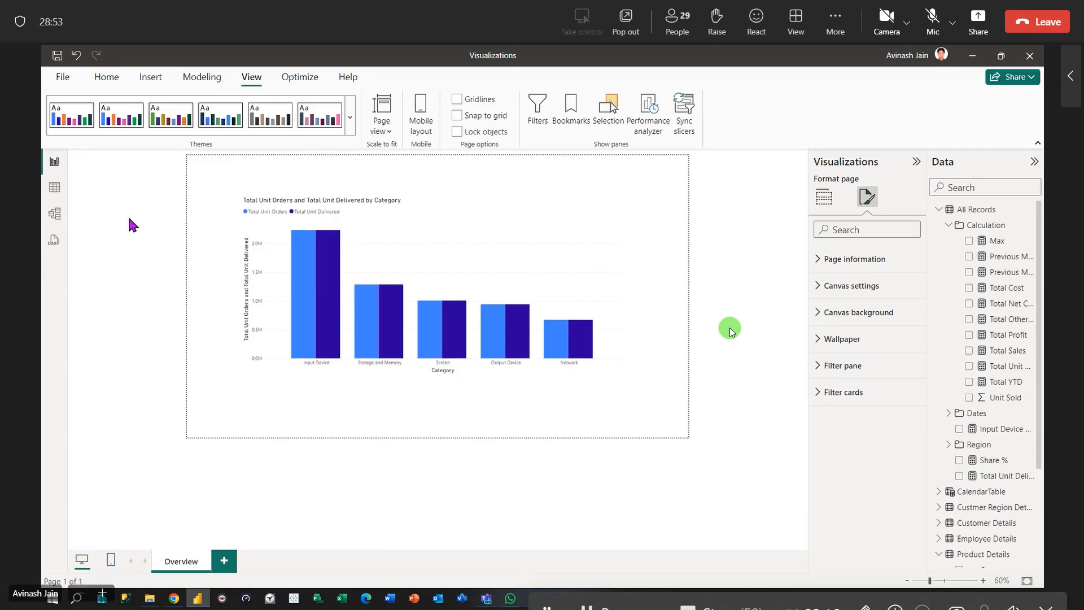
{"action": "left_click", "coordinate": [818, 261]}
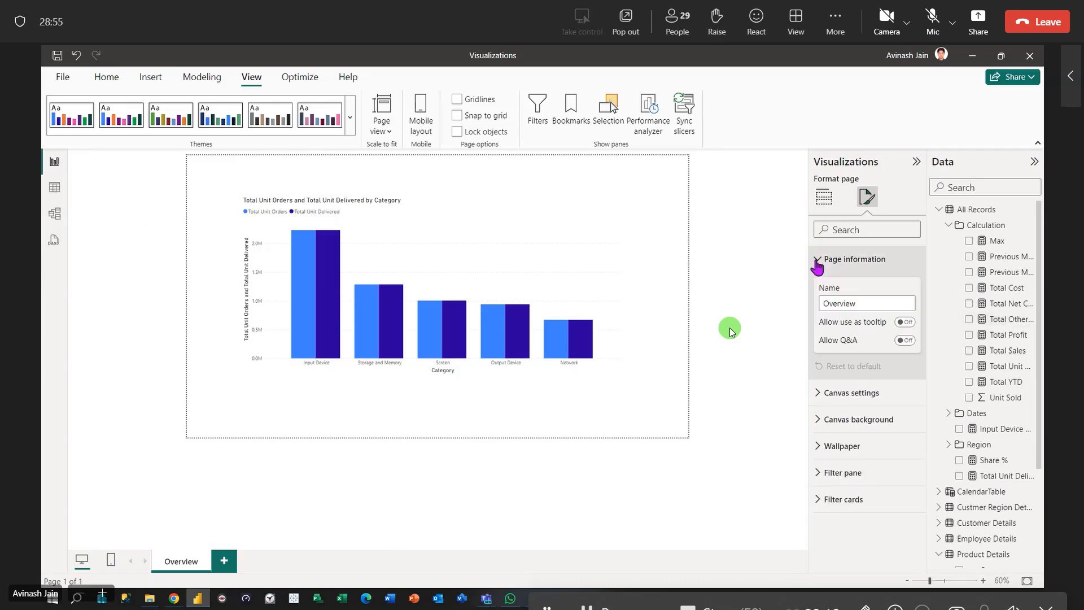
{"action": "left_click", "coordinate": [817, 263]}
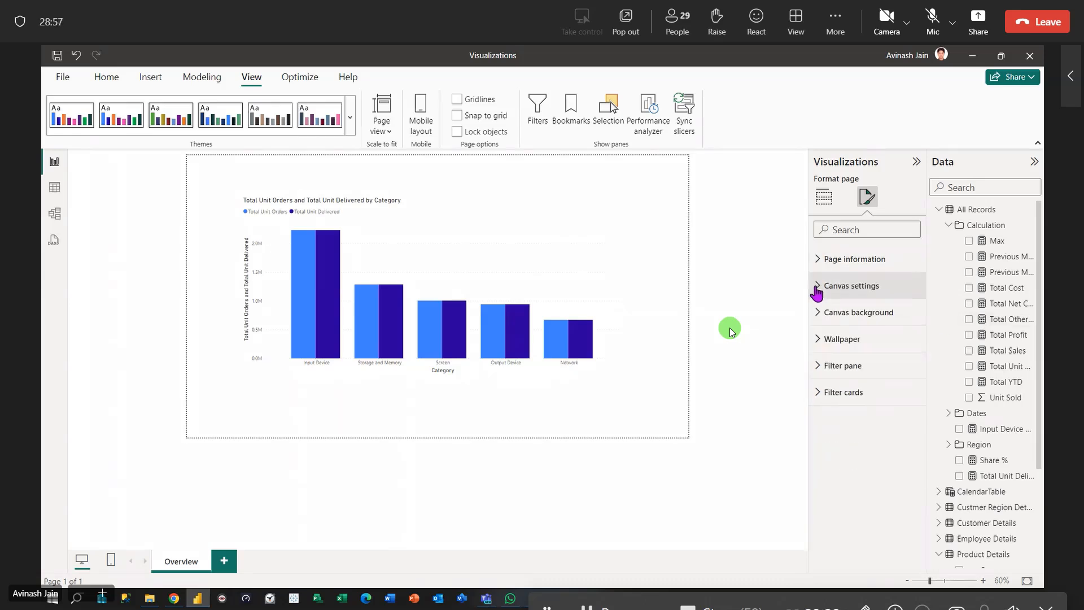
{"action": "left_click", "coordinate": [814, 260]}
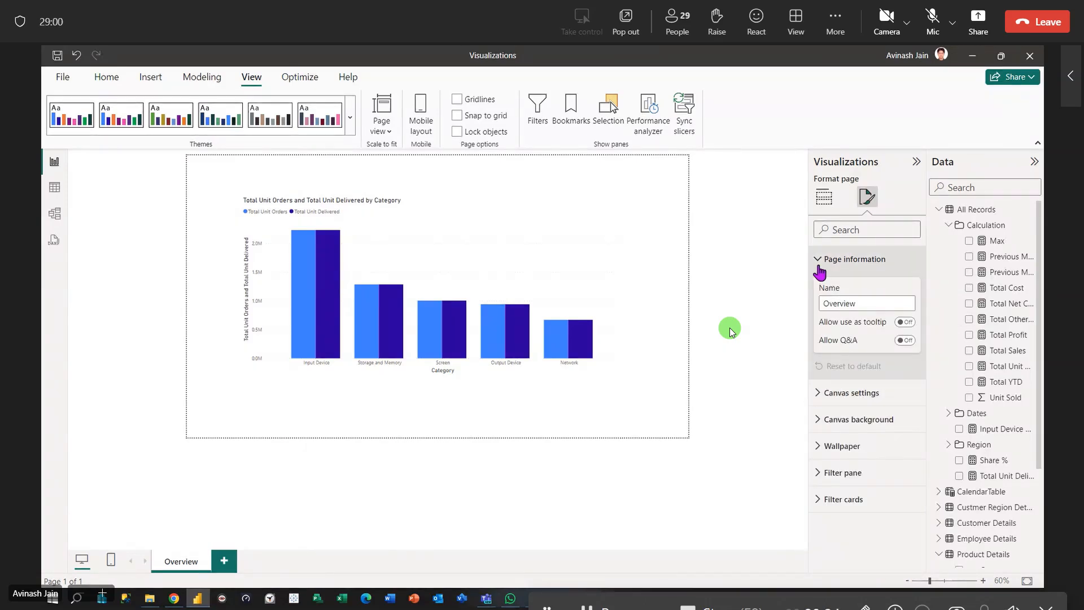
{"action": "left_click", "coordinate": [818, 266]}
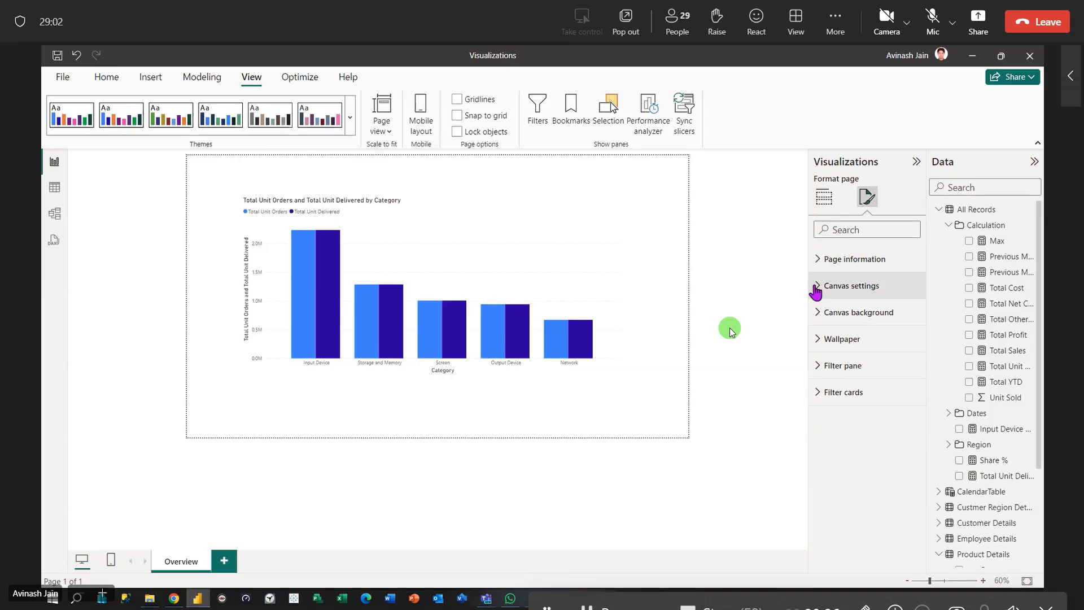
Try the 4:3 canvas type on the Overview page, restore it to 16:9, and reduce the page view to 40%.
{"action": "left_click", "coordinate": [815, 285]}
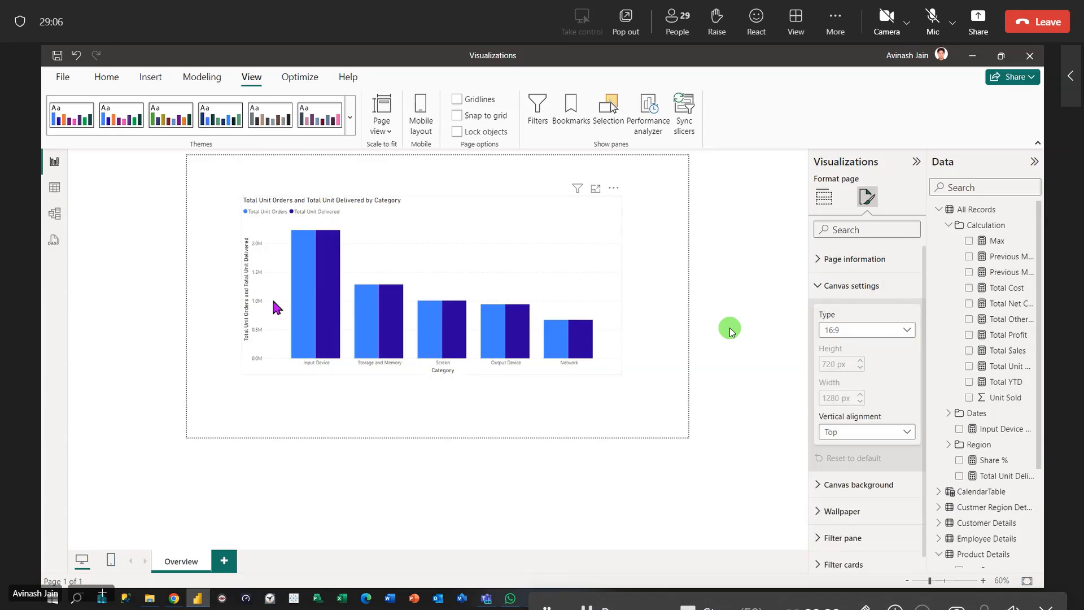
{"action": "left_click", "coordinate": [907, 332]}
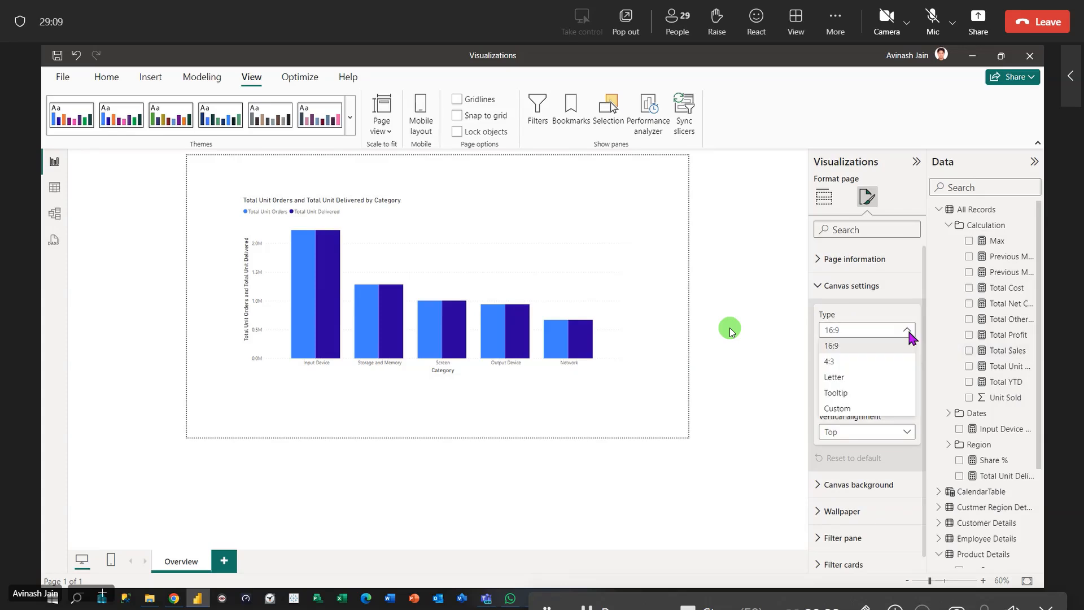
{"action": "left_click", "coordinate": [827, 363]}
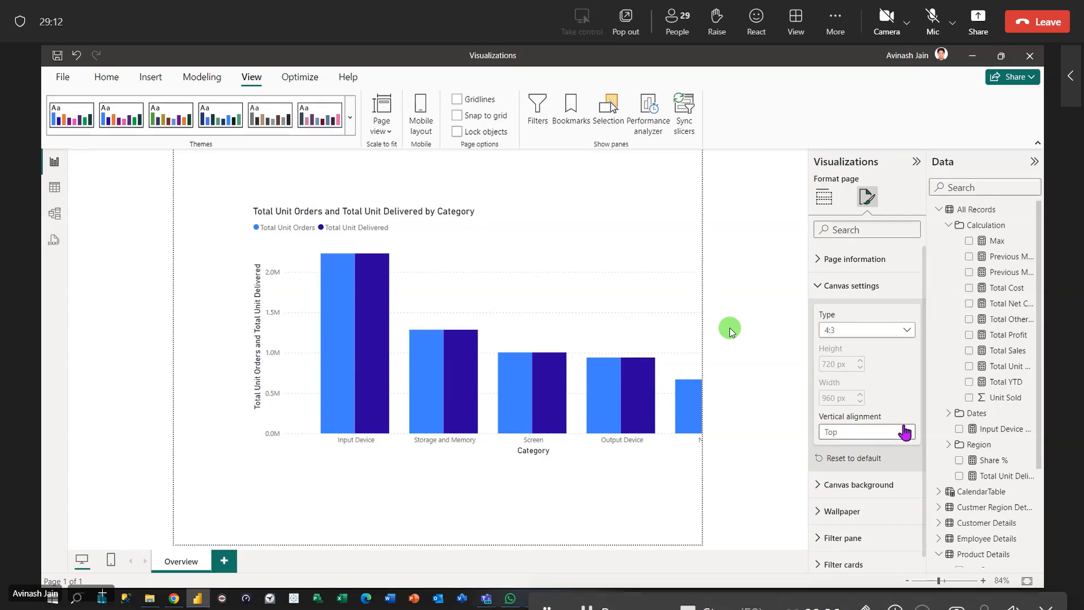
{"action": "left_click", "coordinate": [840, 331]}
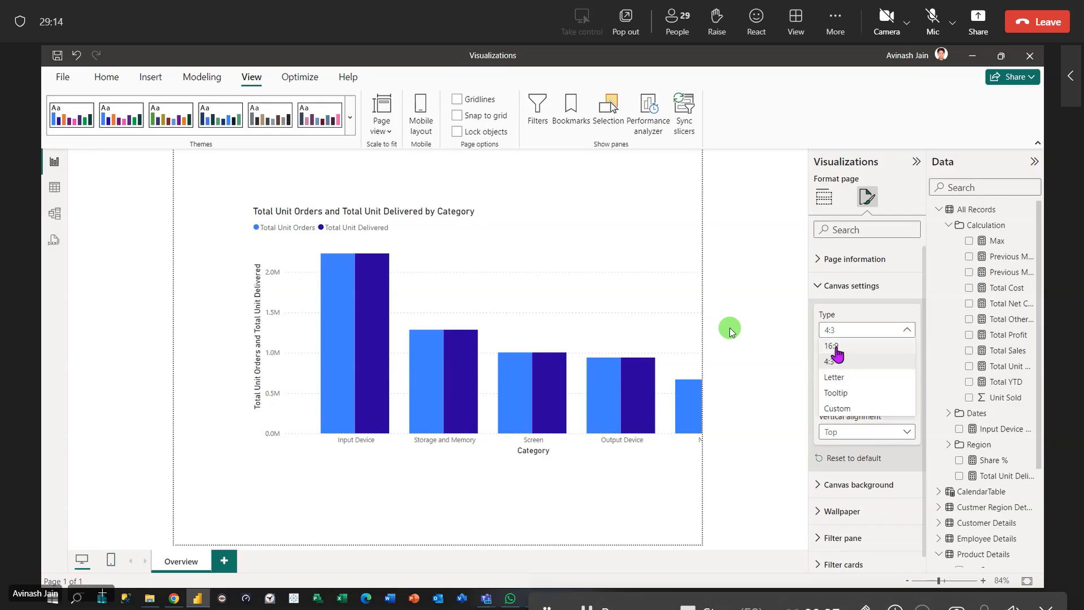
{"action": "left_click", "coordinate": [833, 346]}
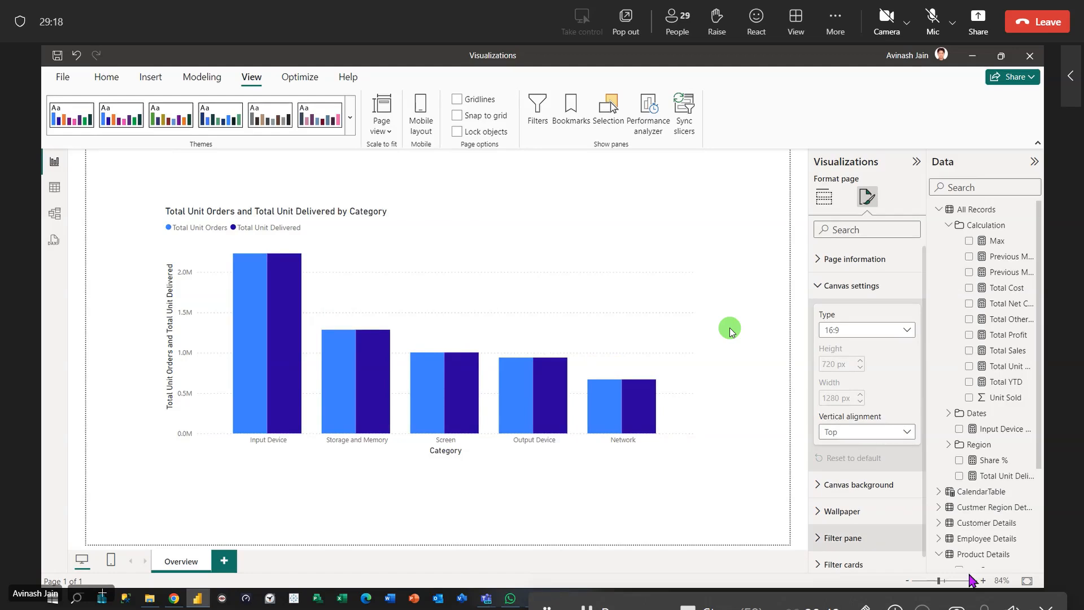
{"action": "left_click", "coordinate": [908, 581]}
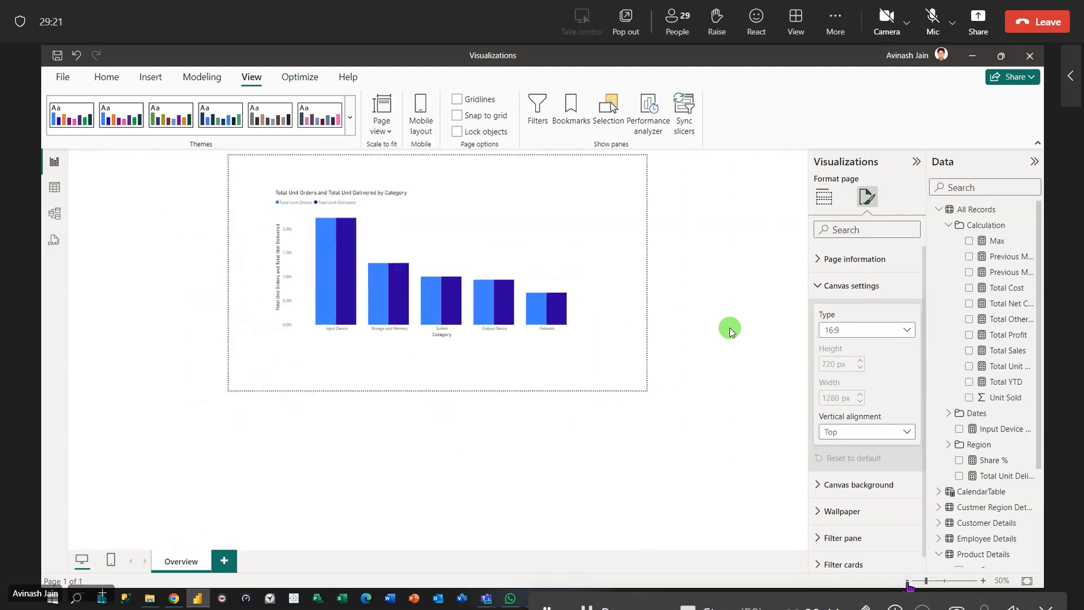
{"action": "left_click", "coordinate": [907, 581]}
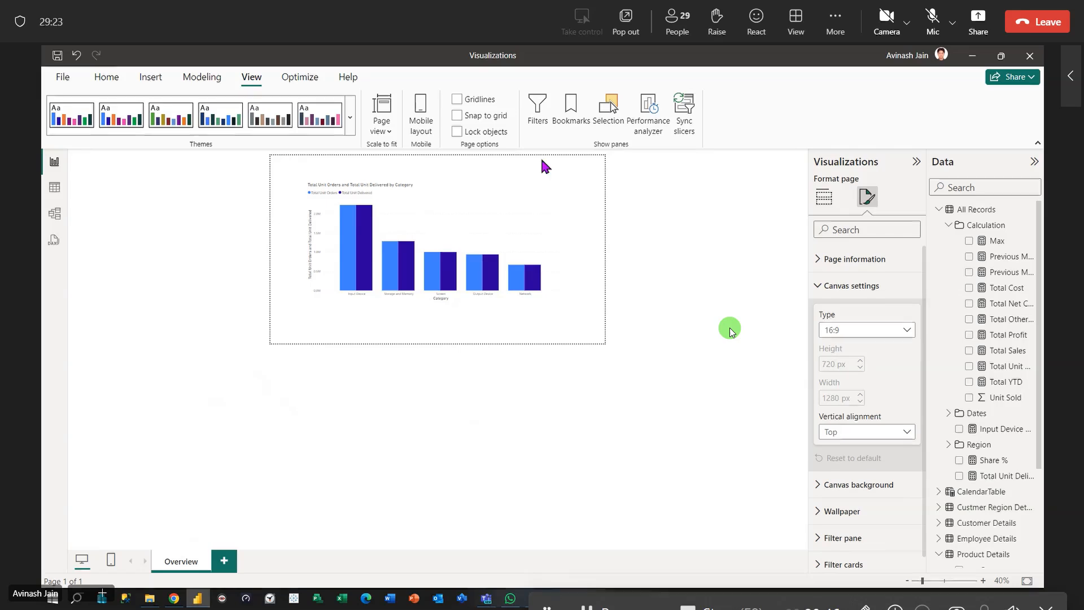
Set the vertical alignment of the Overview page's canvas to Middle.
{"action": "left_click", "coordinate": [906, 432]}
{"action": "left_click", "coordinate": [838, 463]}
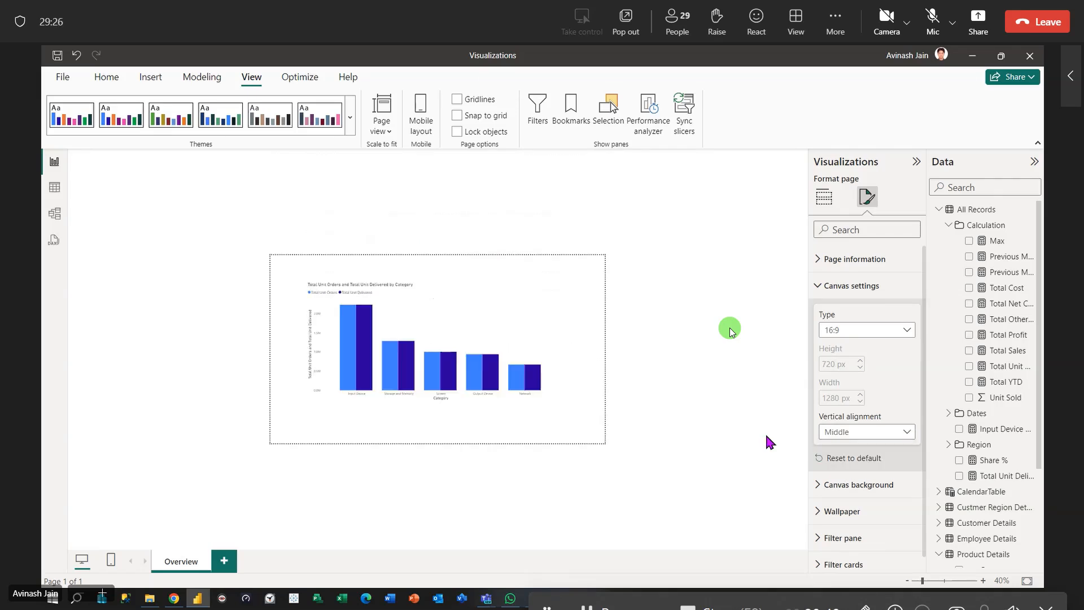
Try the Letter canvas type on the Overview page and check how the column chart fits on it.
{"action": "left_click", "coordinate": [906, 332]}
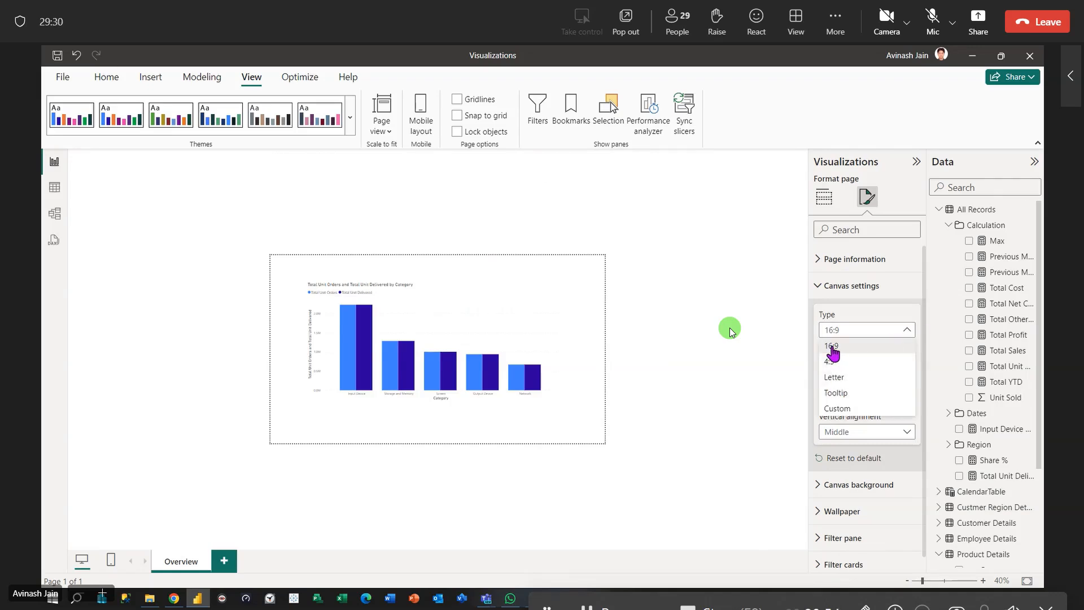
{"action": "left_click", "coordinate": [839, 378]}
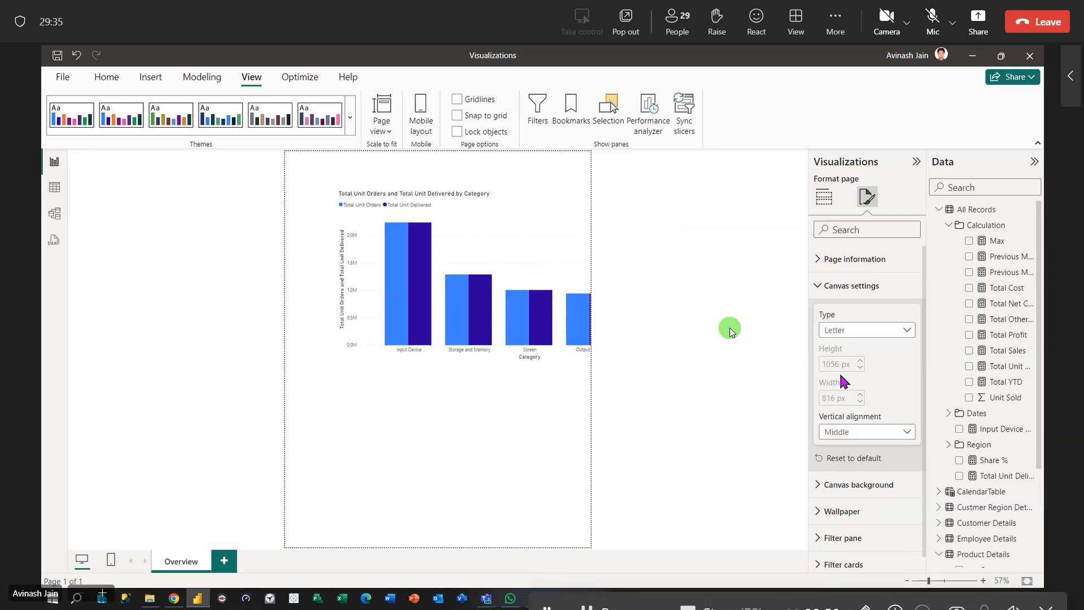
{"action": "left_click", "coordinate": [906, 330]}
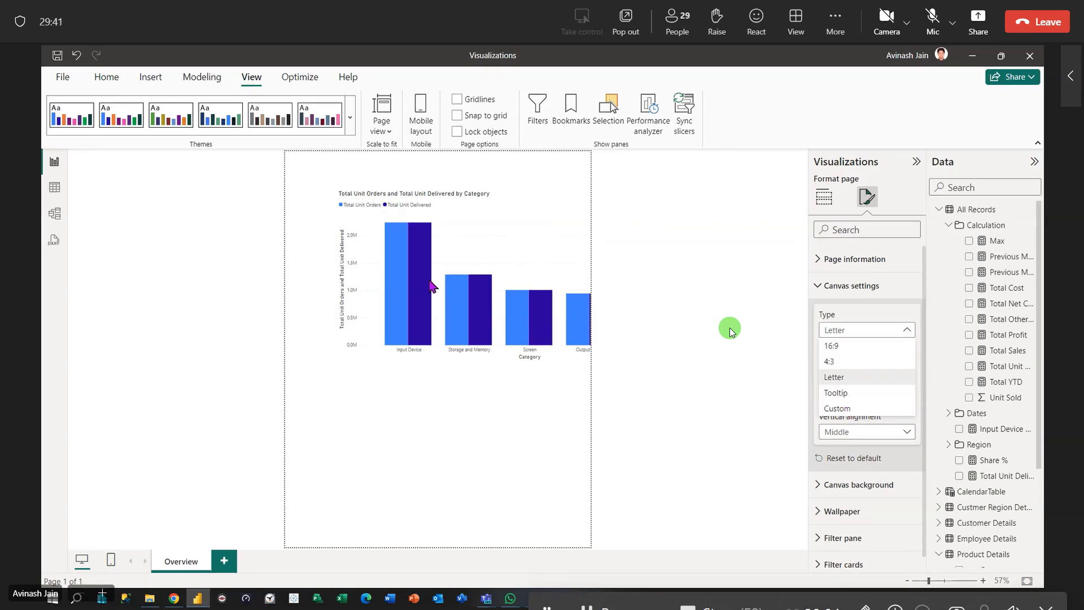
{"action": "left_click", "coordinate": [527, 421]}
{"action": "left_click", "coordinate": [413, 274]}
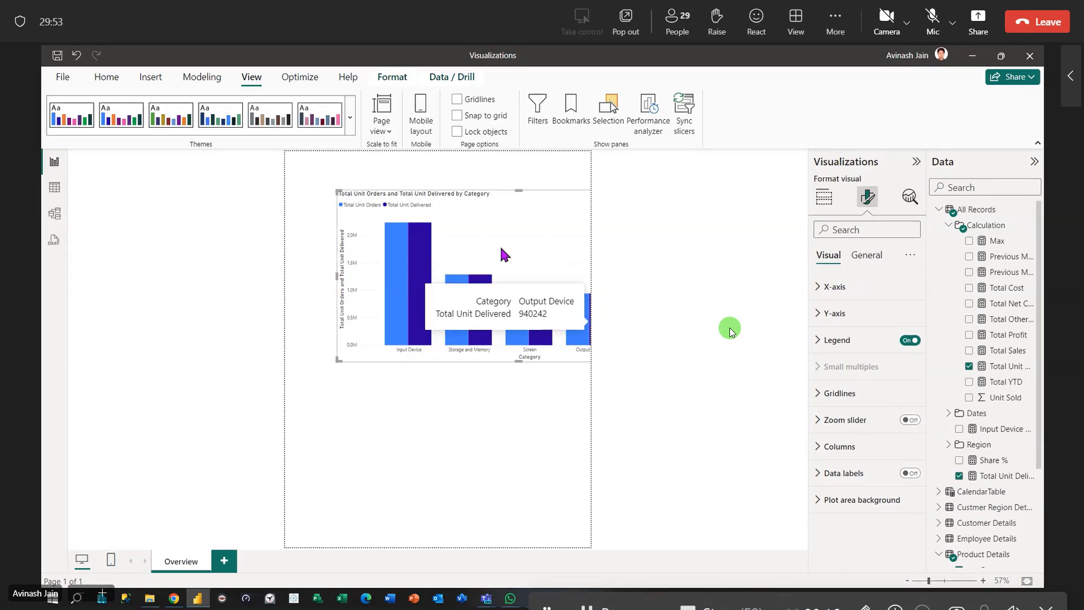
{"action": "left_click", "coordinate": [519, 452]}
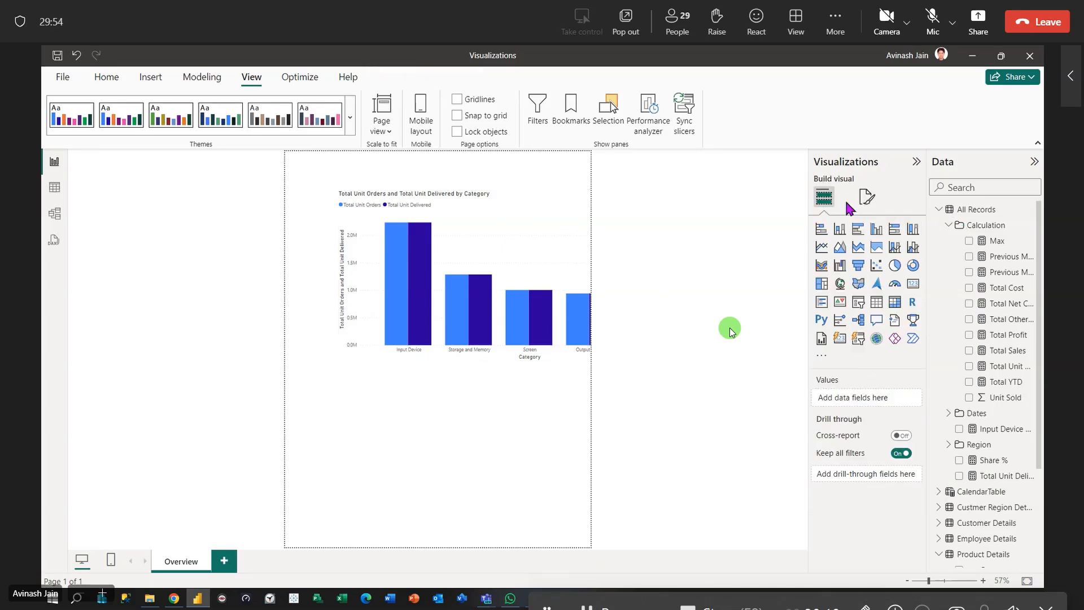
Try the Tooltip canvas type in the page's canvas settings, then restore it to 16:9.
{"action": "left_click", "coordinate": [864, 199]}
{"action": "left_click", "coordinate": [819, 285]}
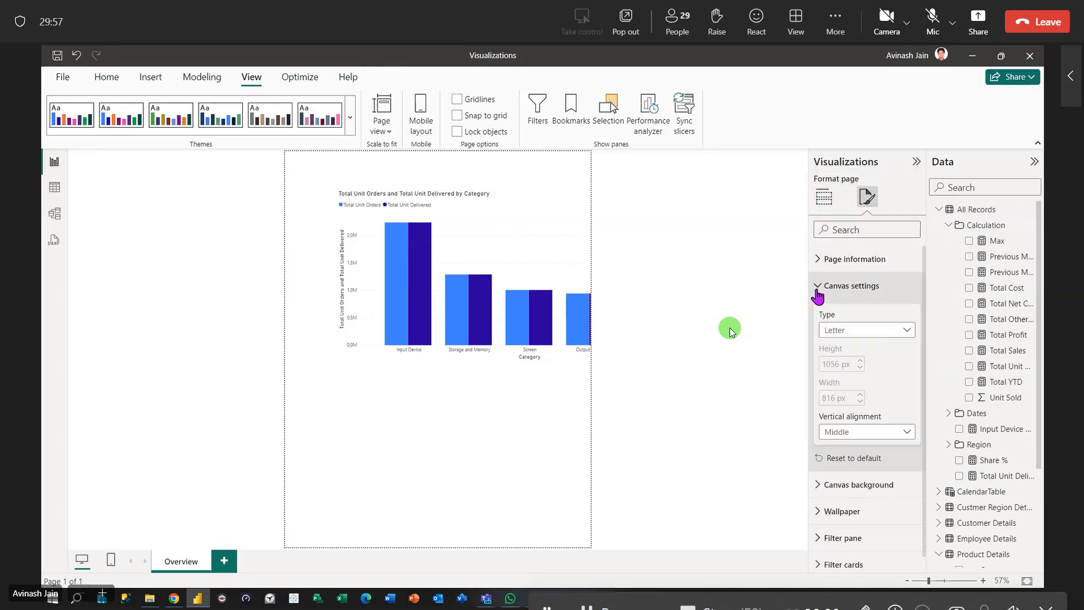
{"action": "left_click", "coordinate": [906, 330]}
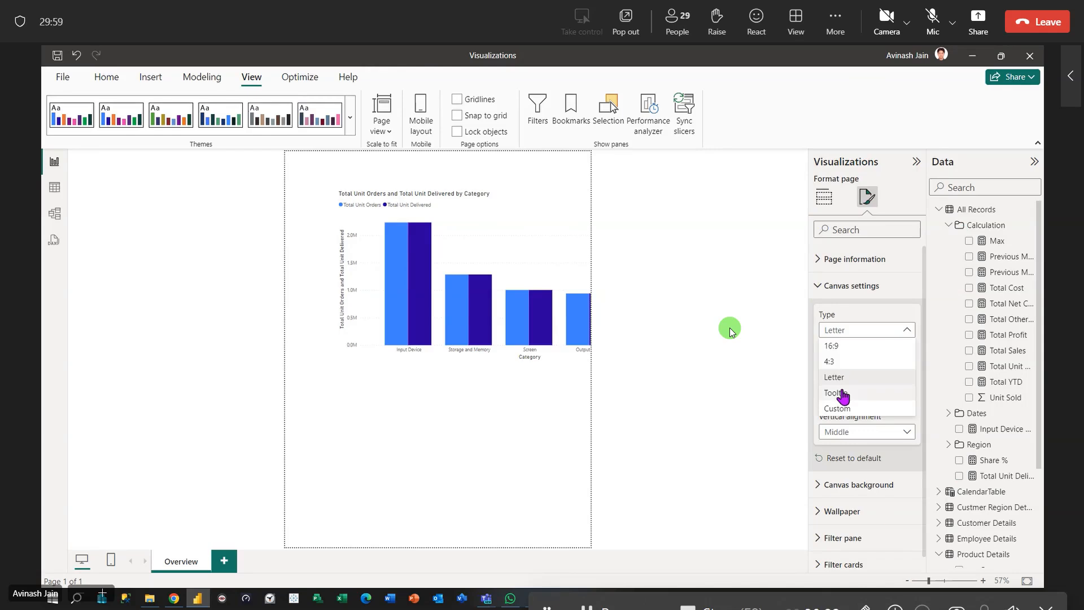
{"action": "left_click", "coordinate": [834, 393]}
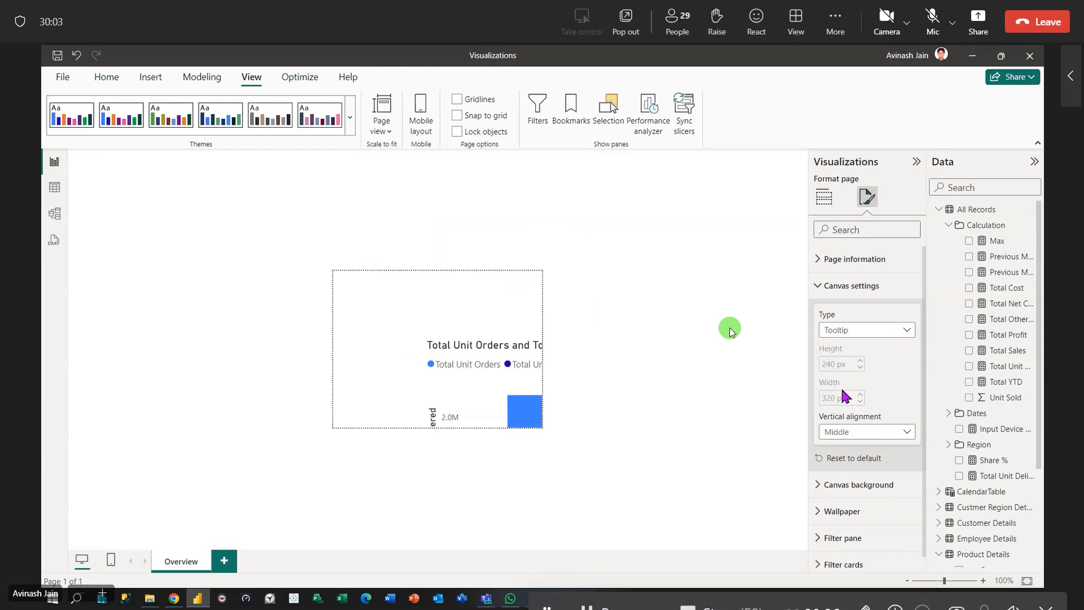
{"action": "left_click", "coordinate": [897, 331]}
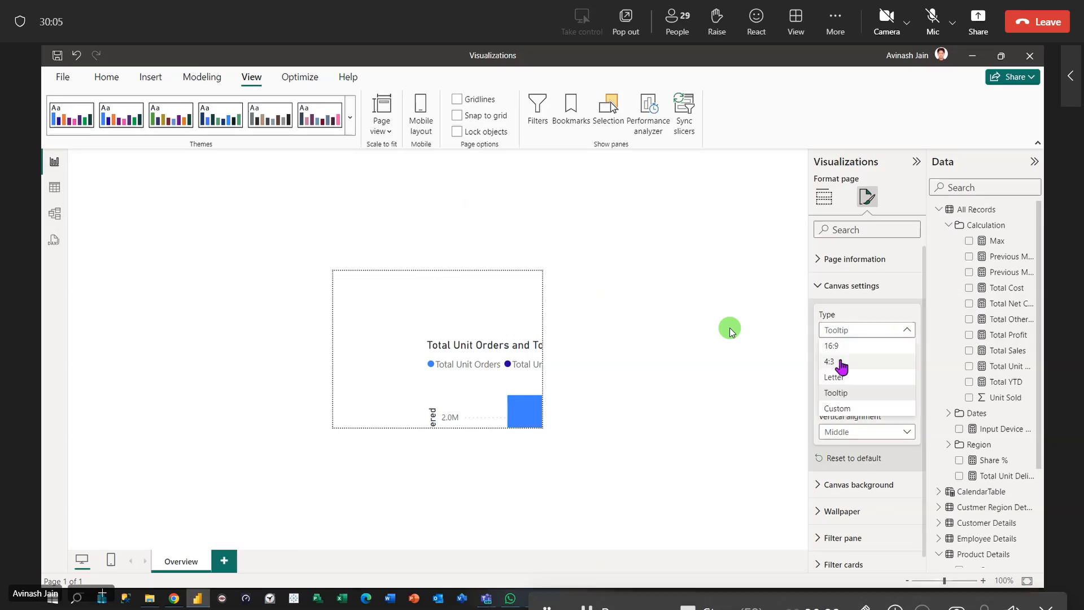
{"action": "left_click", "coordinate": [830, 347]}
Change the Overview page's canvas type to Custom, keeping the Middle vertical alignment.
{"action": "left_click", "coordinate": [903, 329]}
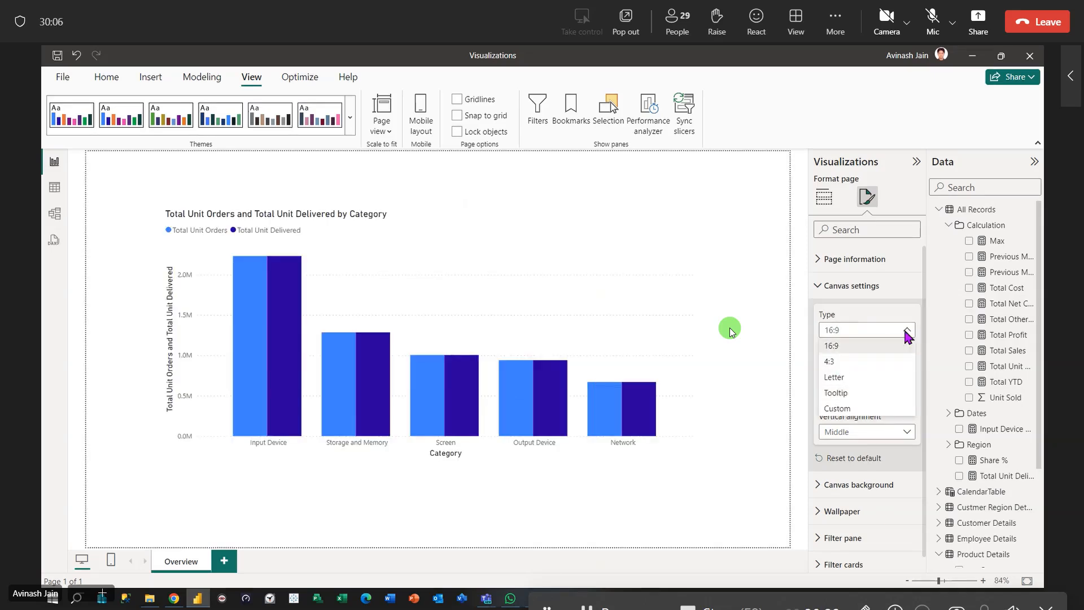
{"action": "left_click", "coordinate": [837, 408]}
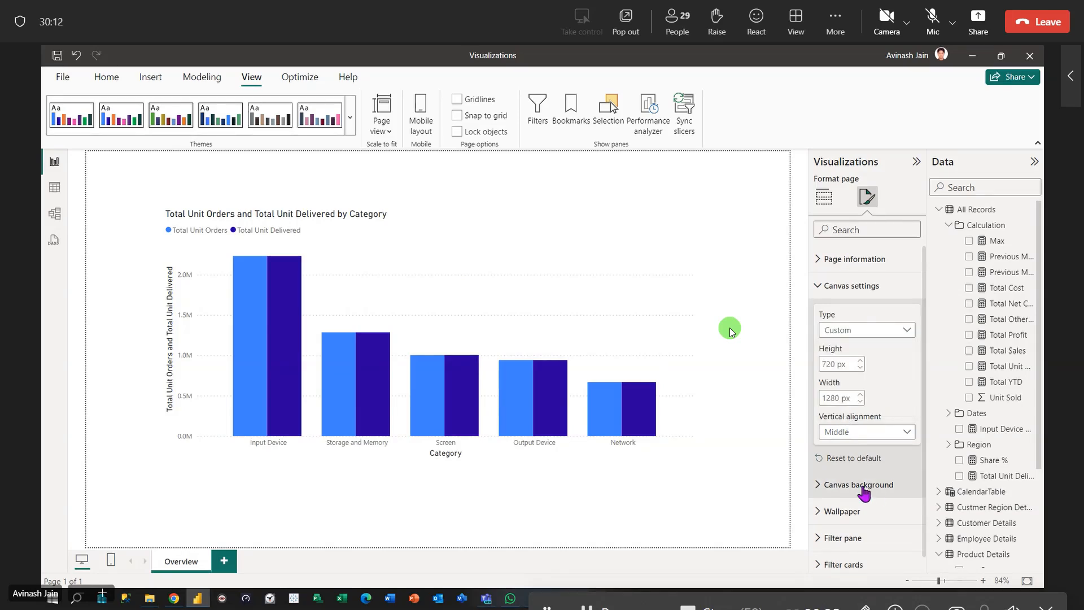
{"action": "left_click", "coordinate": [908, 581]}
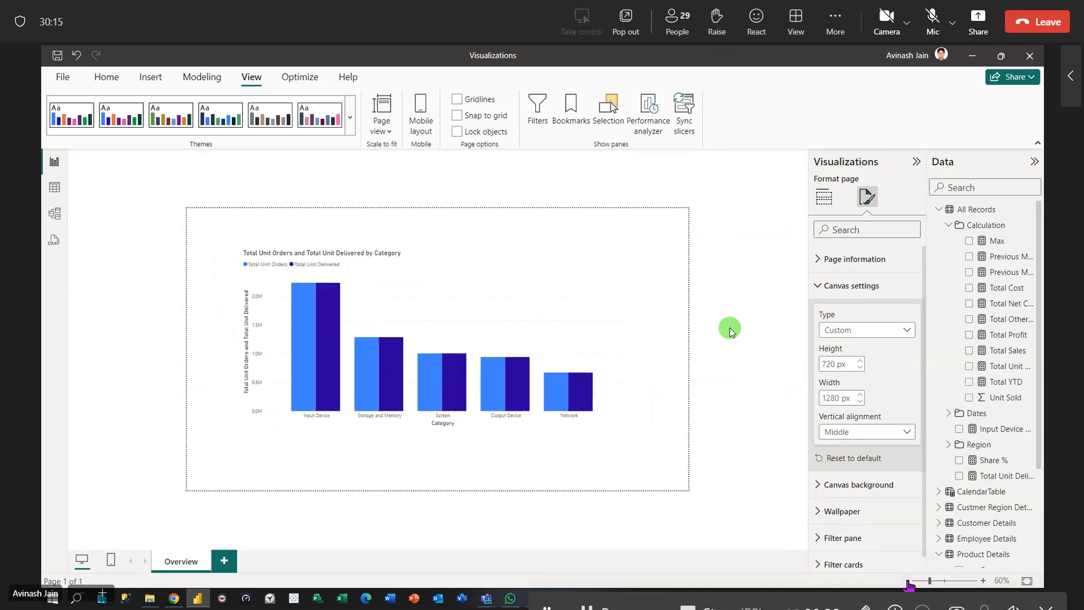
{"action": "left_click", "coordinate": [909, 436]}
{"action": "left_click", "coordinate": [859, 415]}
Try a custom canvas height of 800 px, set it to 850 px, and collapse the canvas settings.
{"action": "double_click", "coordinate": [835, 363]}
{"action": "type", "text": "800"}
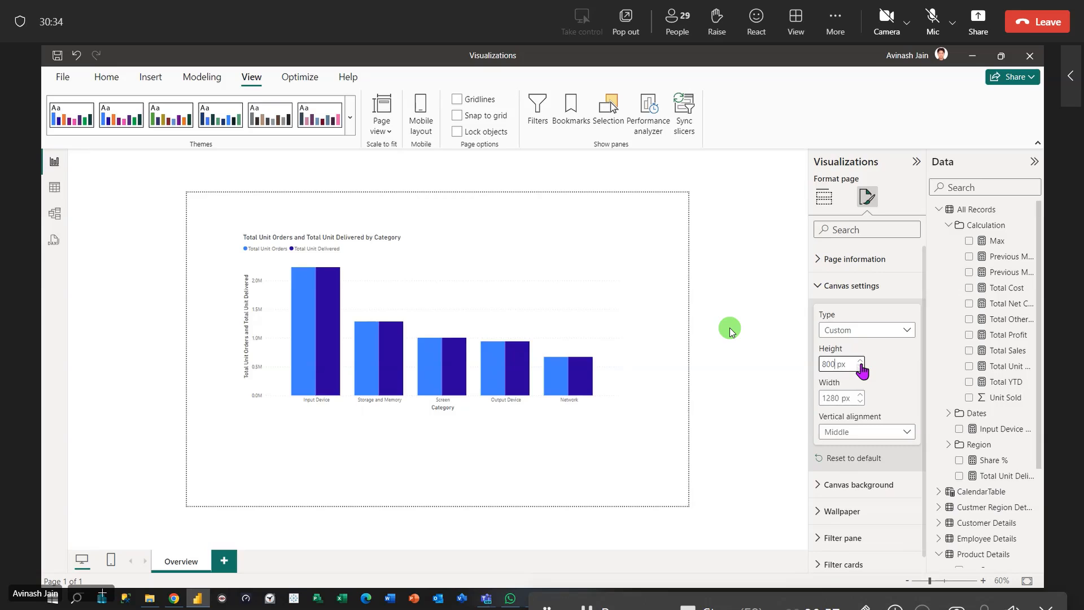
{"action": "key", "text": "BackSpace"}
{"action": "key", "text": "BackSpace"}
{"action": "type", "text": "50"}
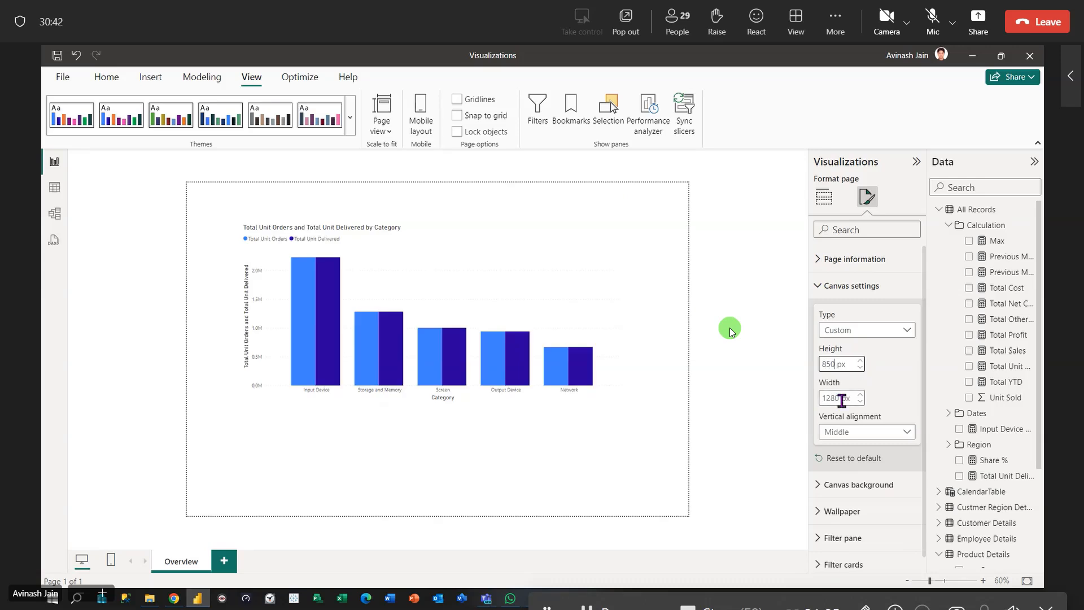
{"action": "left_click", "coordinate": [885, 390]}
{"action": "left_click", "coordinate": [818, 288]}
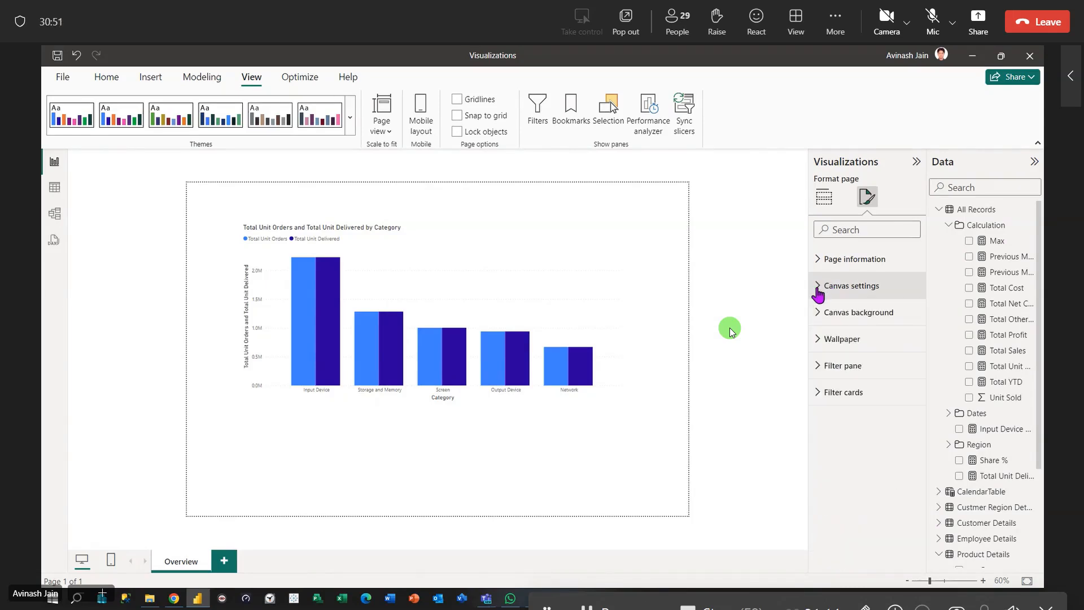
Give the page's canvas background the orange theme colour with 50% transparency.
{"action": "left_click", "coordinate": [820, 315]}
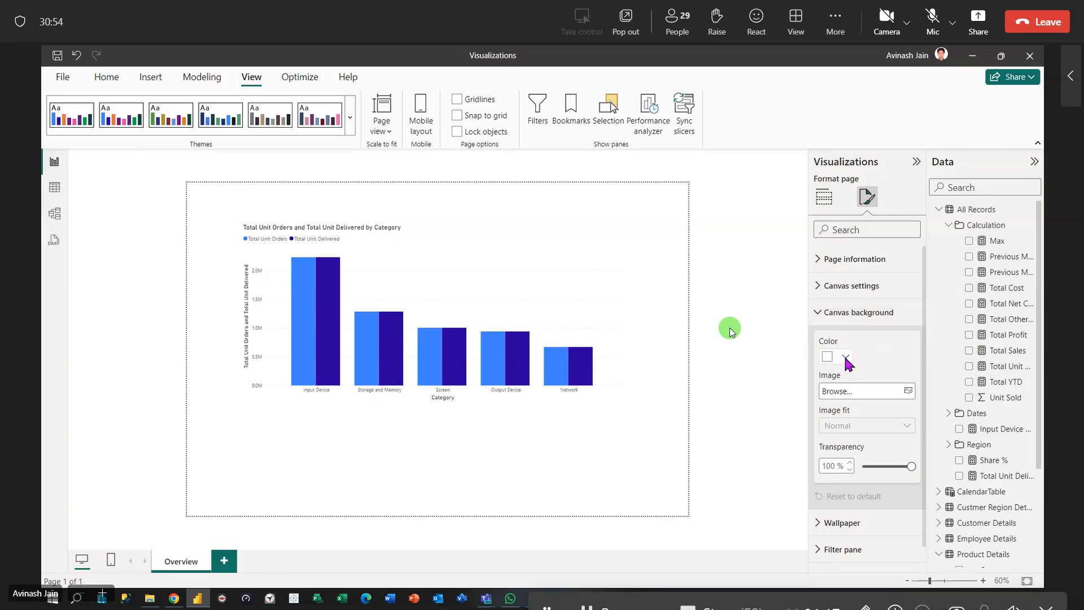
{"action": "left_click", "coordinate": [845, 357]}
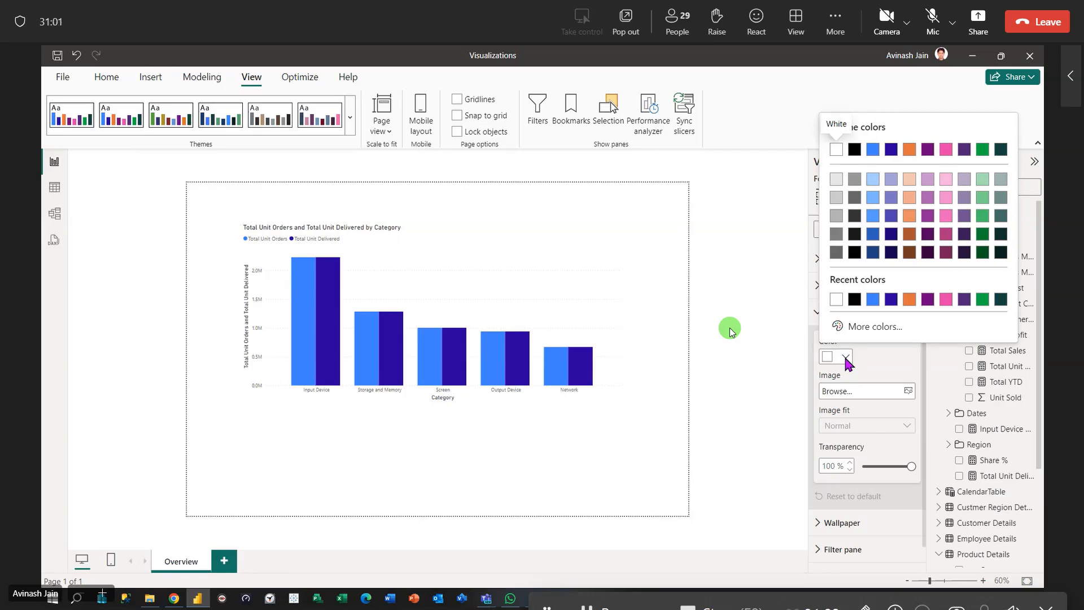
{"action": "left_click", "coordinate": [909, 300]}
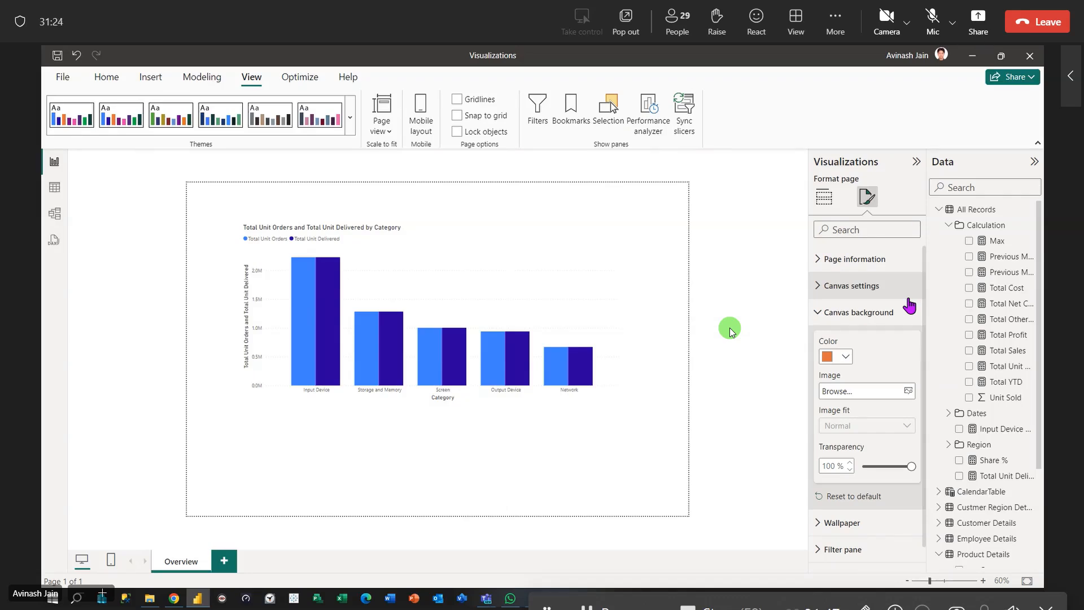
{"action": "left_click_drag", "start_coordinate": [910, 469], "coordinate": [885, 468]}
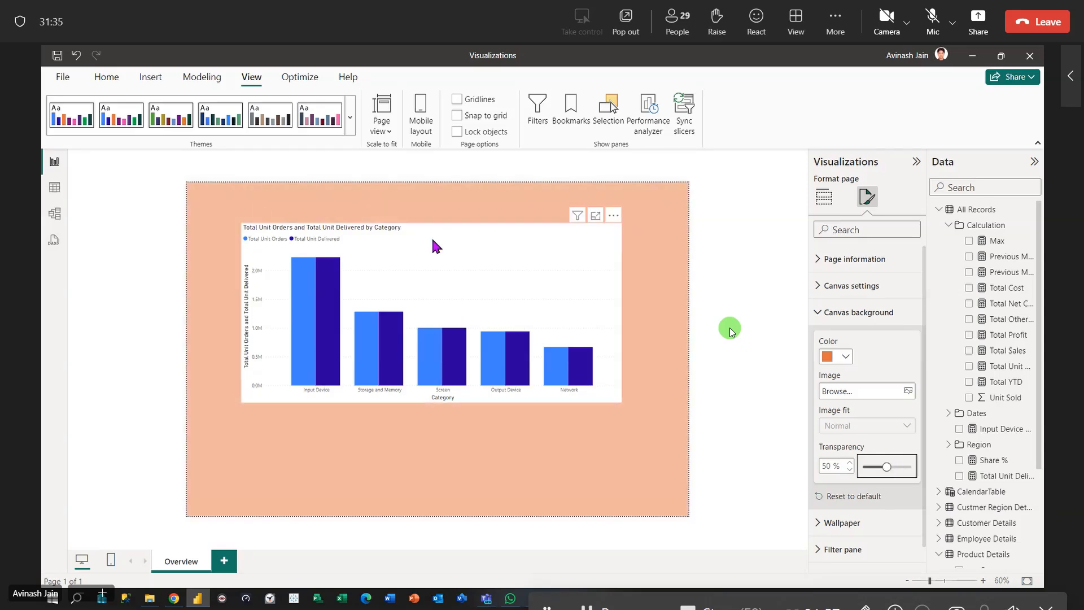
Check the column chart against the coloured canvas, then change the canvas background colour to white.
{"action": "left_click", "coordinate": [462, 372]}
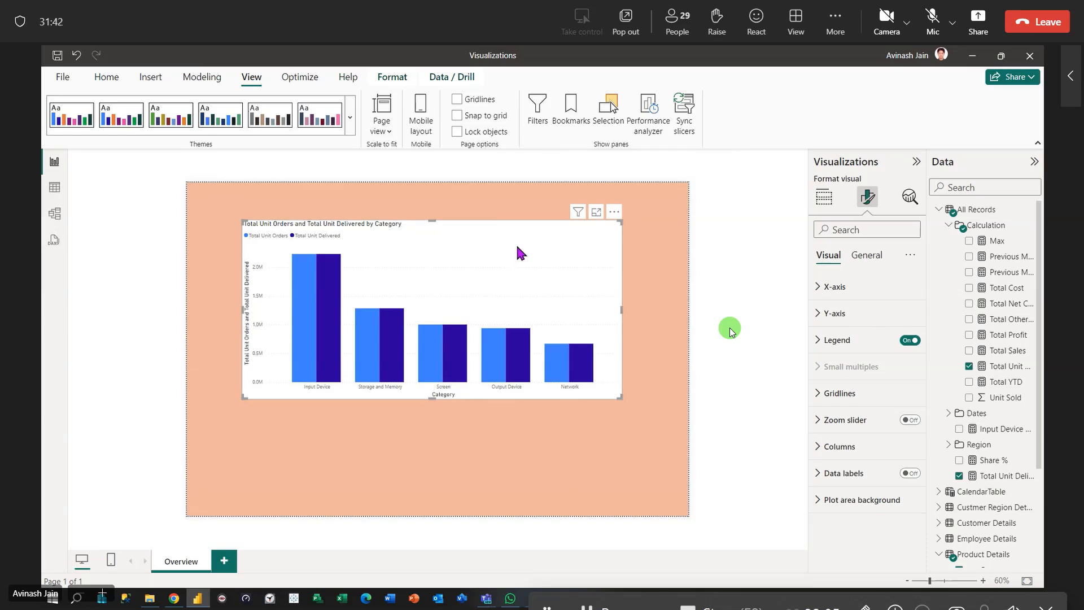
{"action": "left_click", "coordinate": [649, 312]}
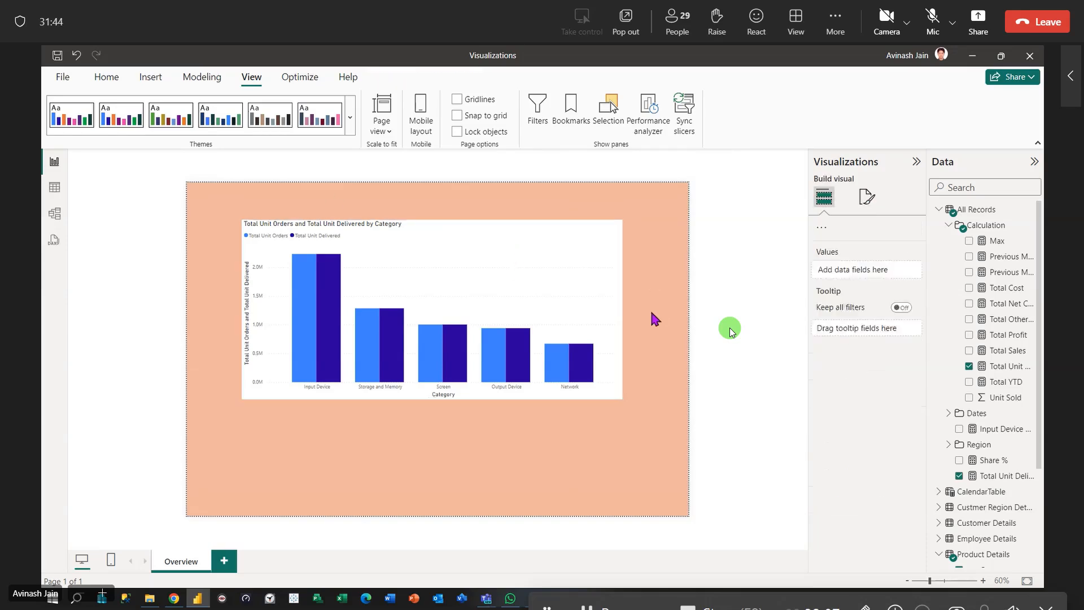
{"action": "left_click", "coordinate": [867, 197]}
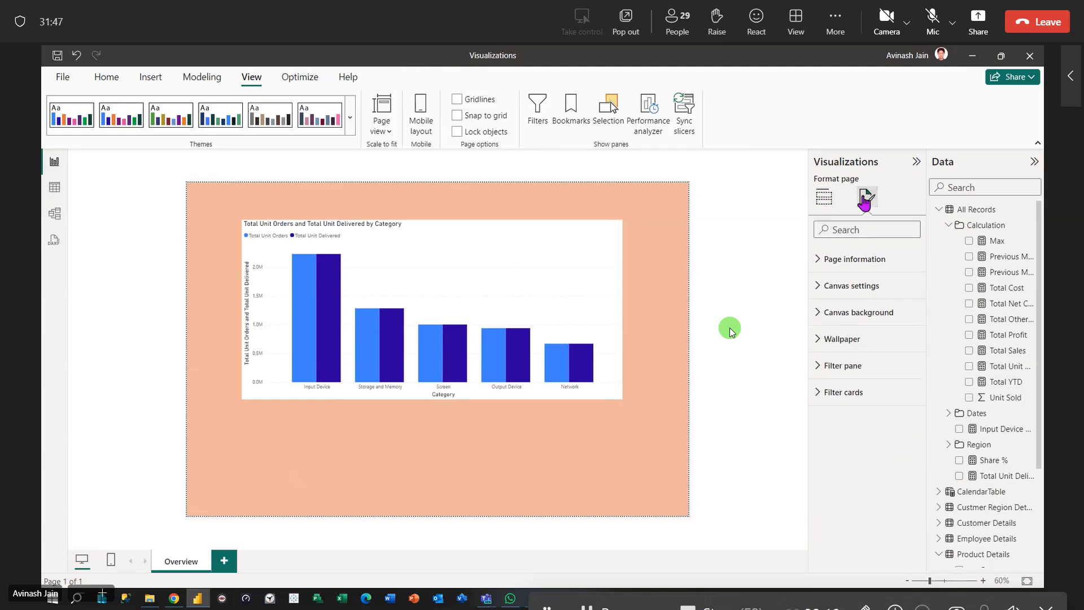
{"action": "left_click", "coordinate": [816, 311]}
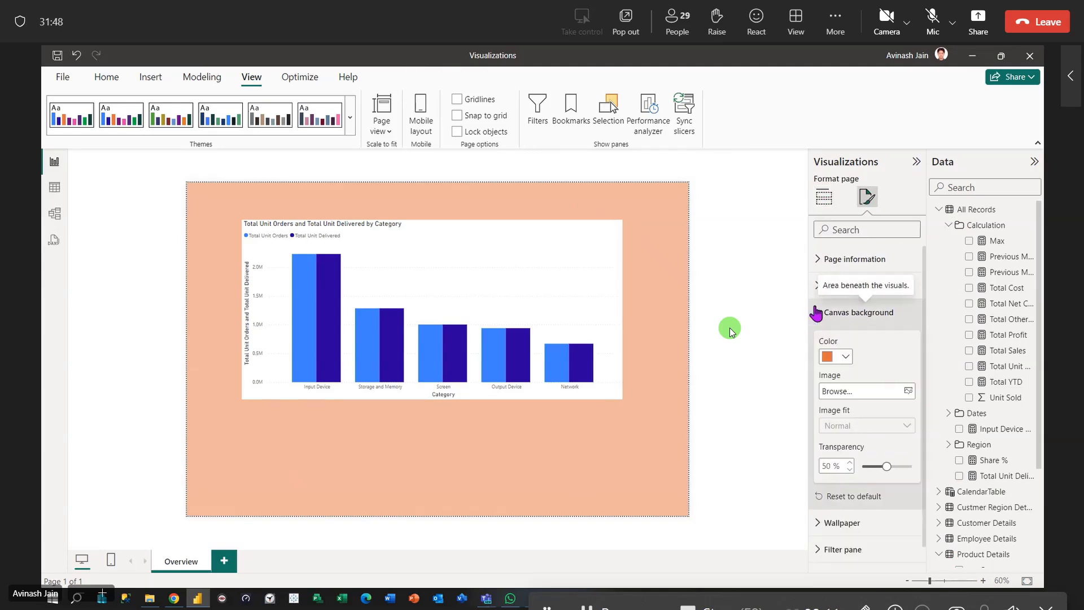
{"action": "left_click", "coordinate": [841, 355]}
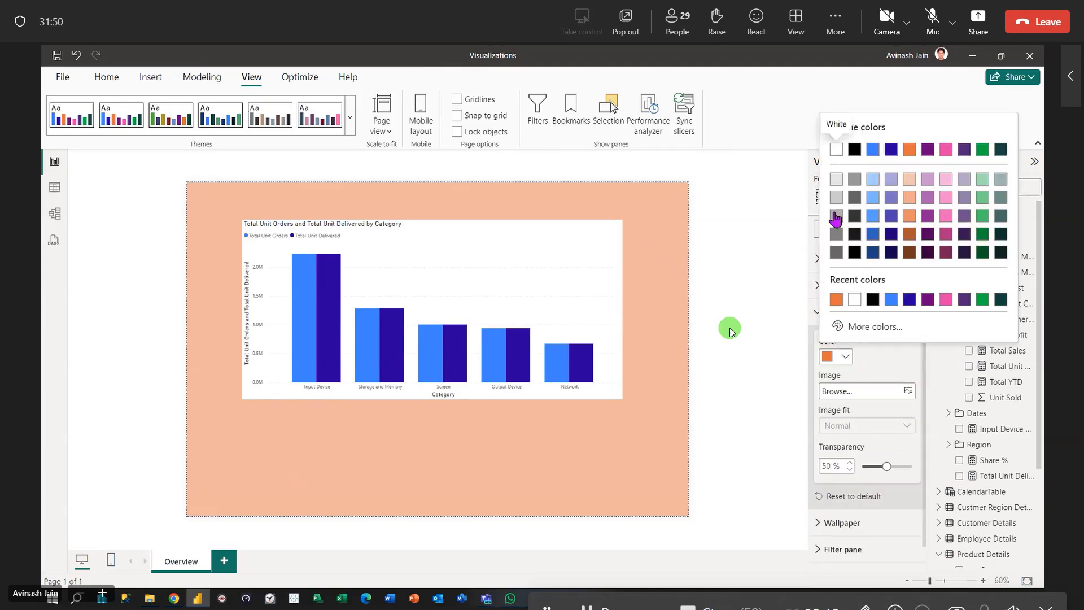
{"action": "left_click", "coordinate": [838, 151]}
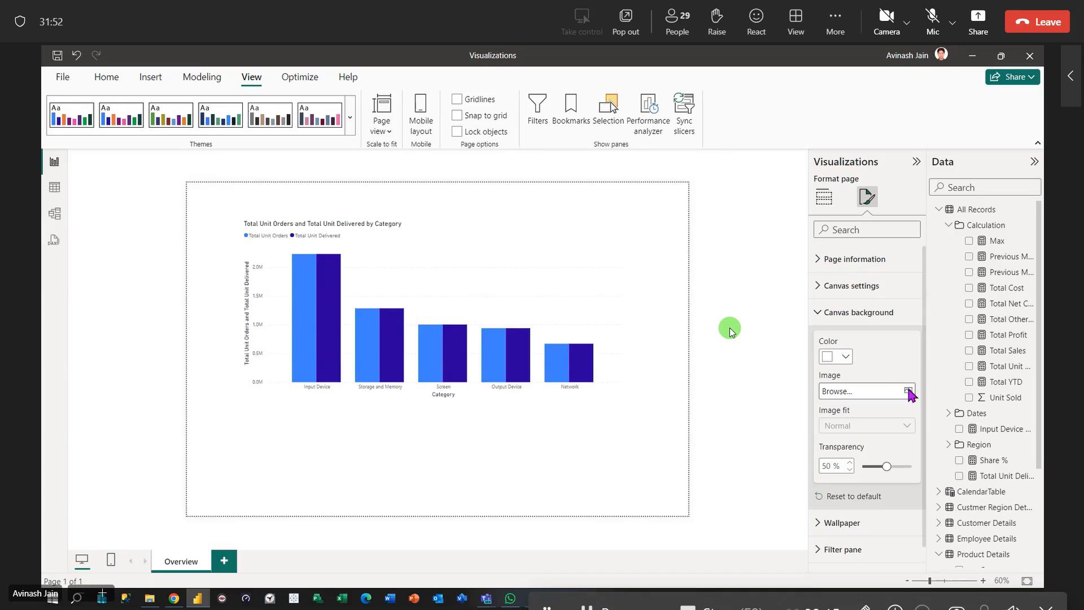
Insert the excel_blog_concept image from the Pictures folder as the canvas background.
{"action": "left_click", "coordinate": [907, 390]}
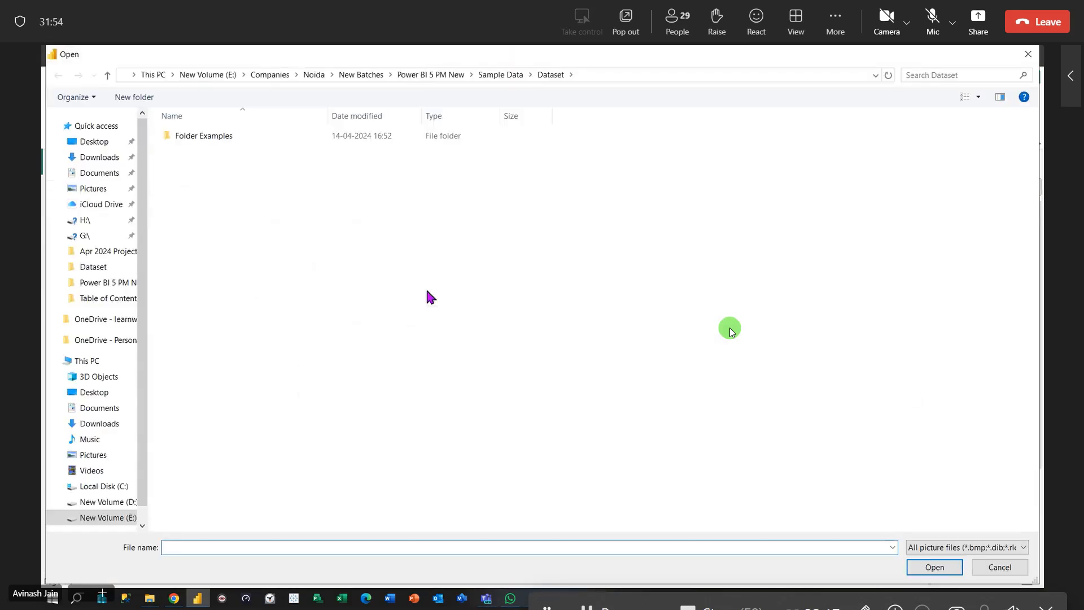
{"action": "left_click", "coordinate": [90, 455]}
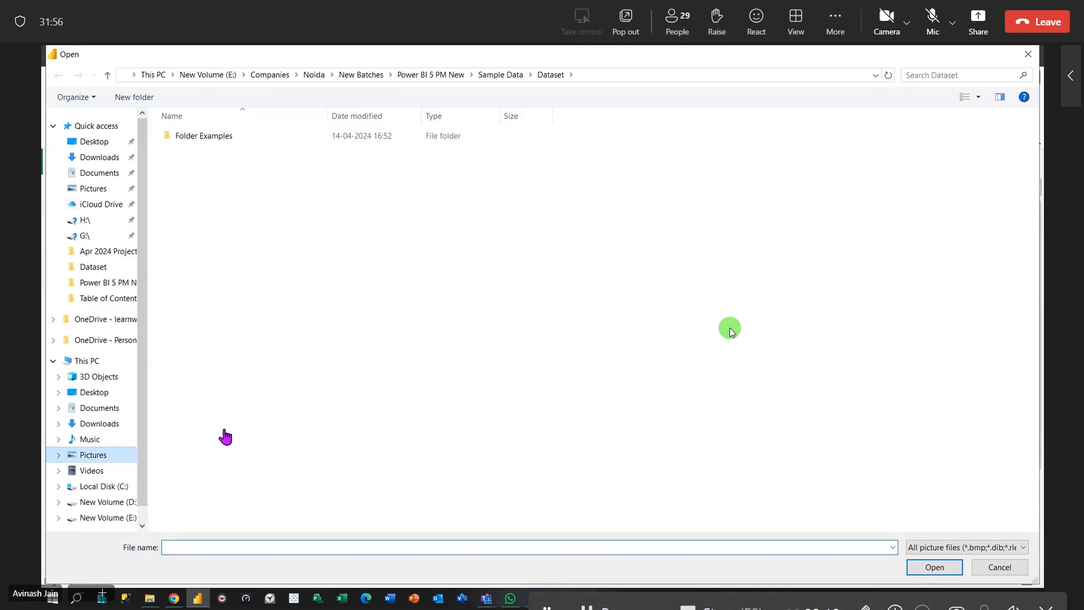
{"action": "left_click", "coordinate": [220, 350]}
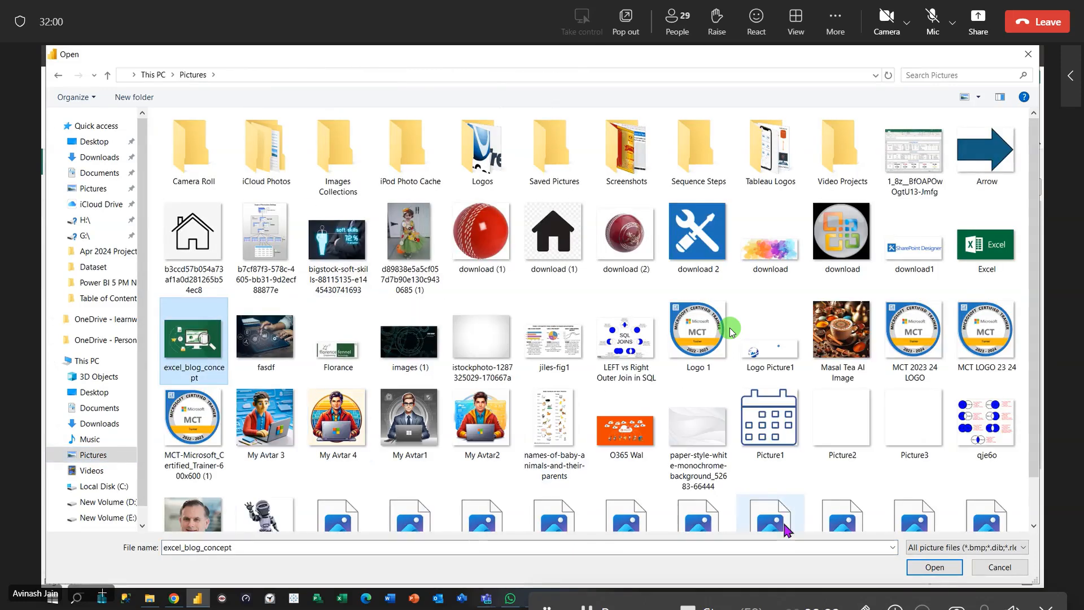
{"action": "left_click", "coordinate": [931, 567]}
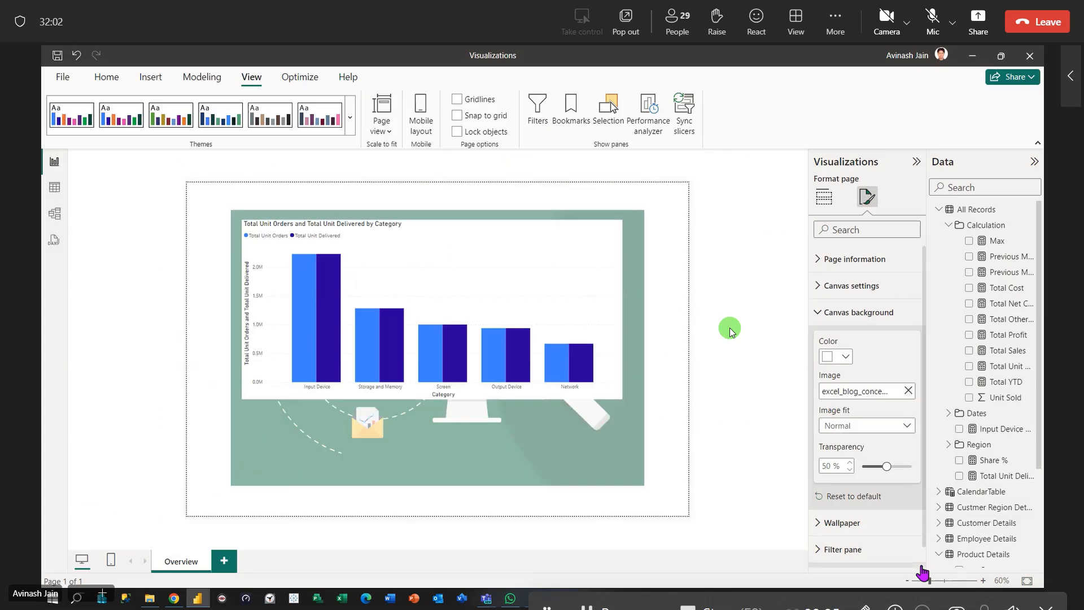
Shrink the column chart to a small tile at the upper left of the background image and deselect it.
{"action": "left_click", "coordinate": [411, 283]}
{"action": "left_click_drag", "start_coordinate": [620, 396], "coordinate": [359, 319]}
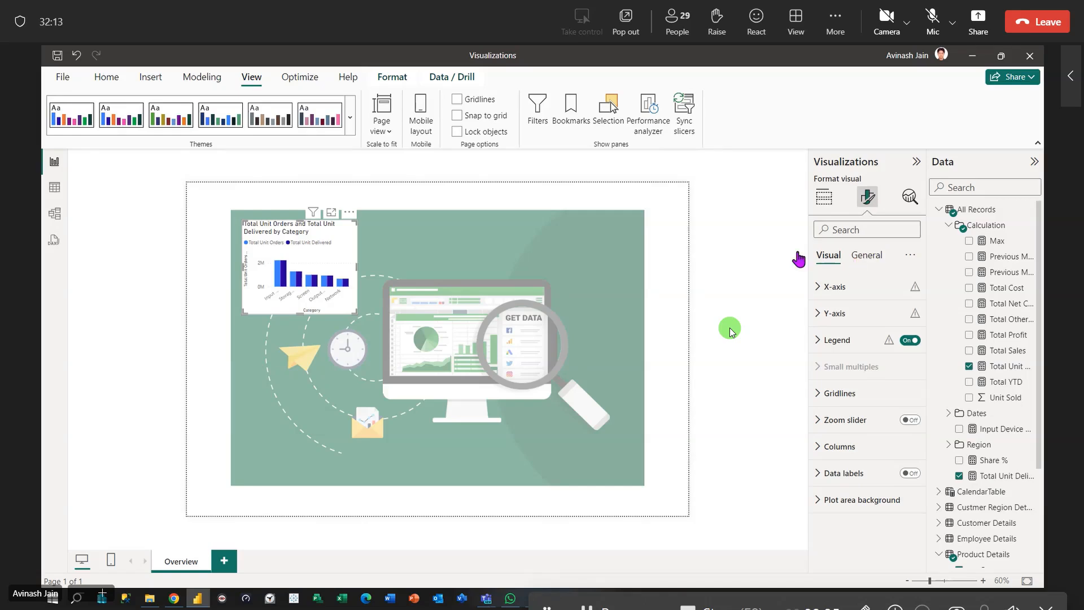
{"action": "left_click", "coordinate": [712, 310]}
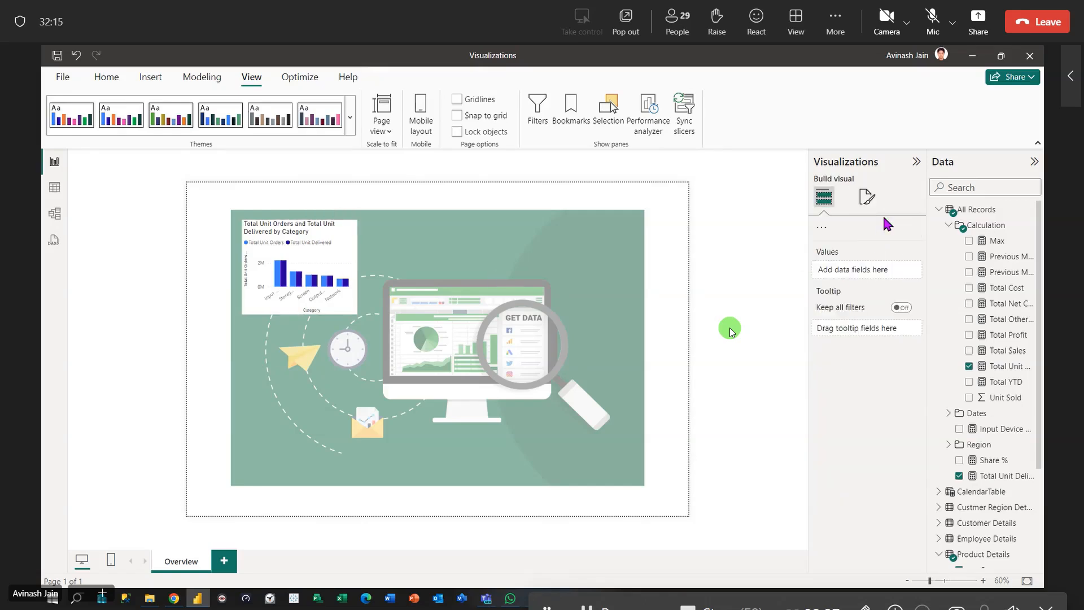
Set the canvas background's image fit to Fit in the page formatting options.
{"action": "left_click", "coordinate": [867, 196]}
{"action": "left_click", "coordinate": [817, 312]}
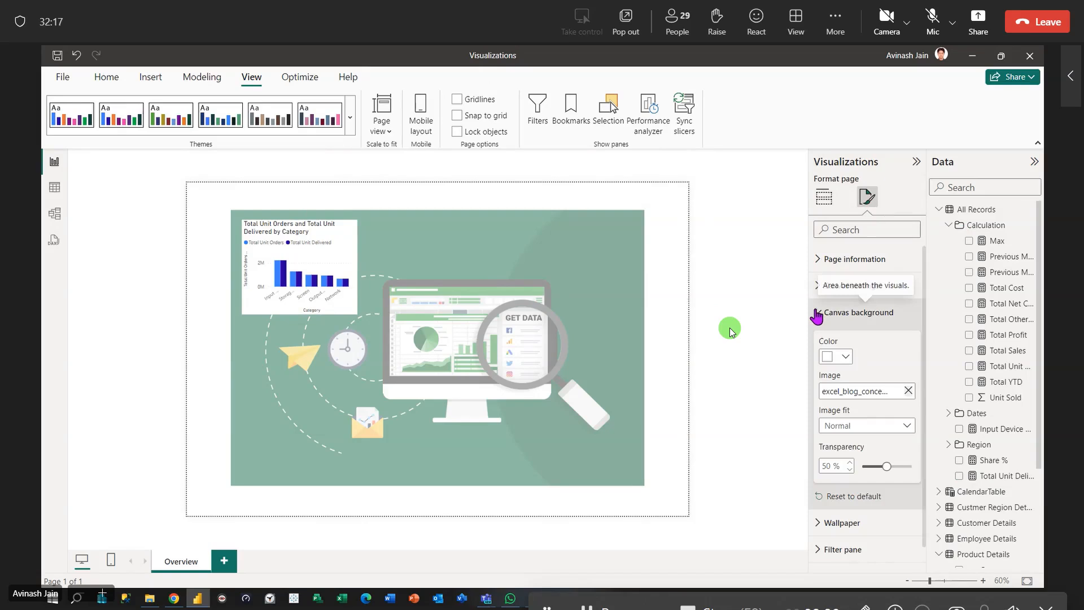
{"action": "left_click", "coordinate": [906, 426]}
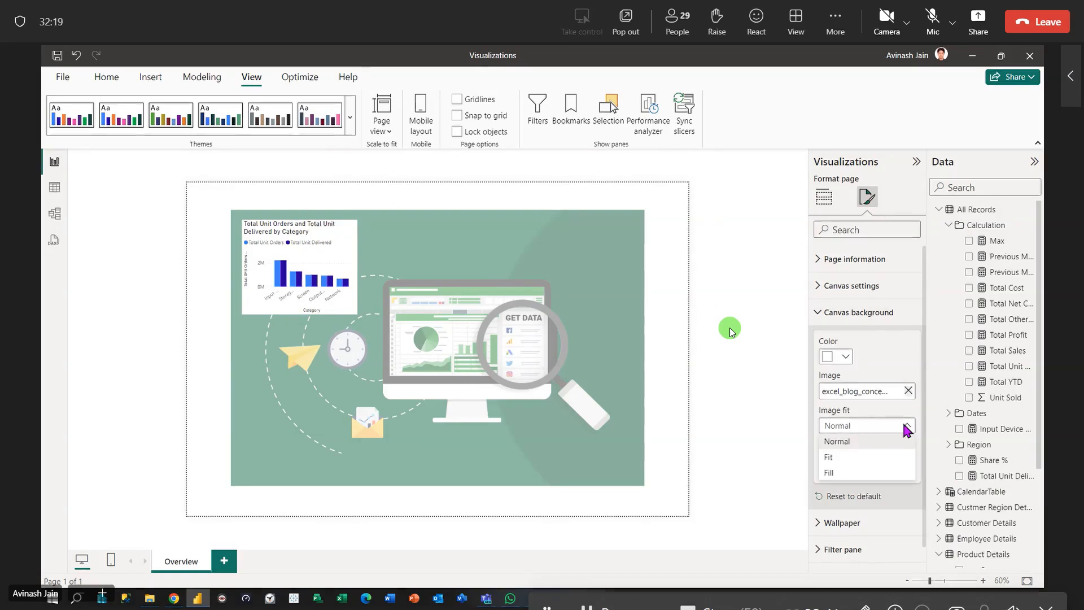
{"action": "left_click", "coordinate": [842, 457]}
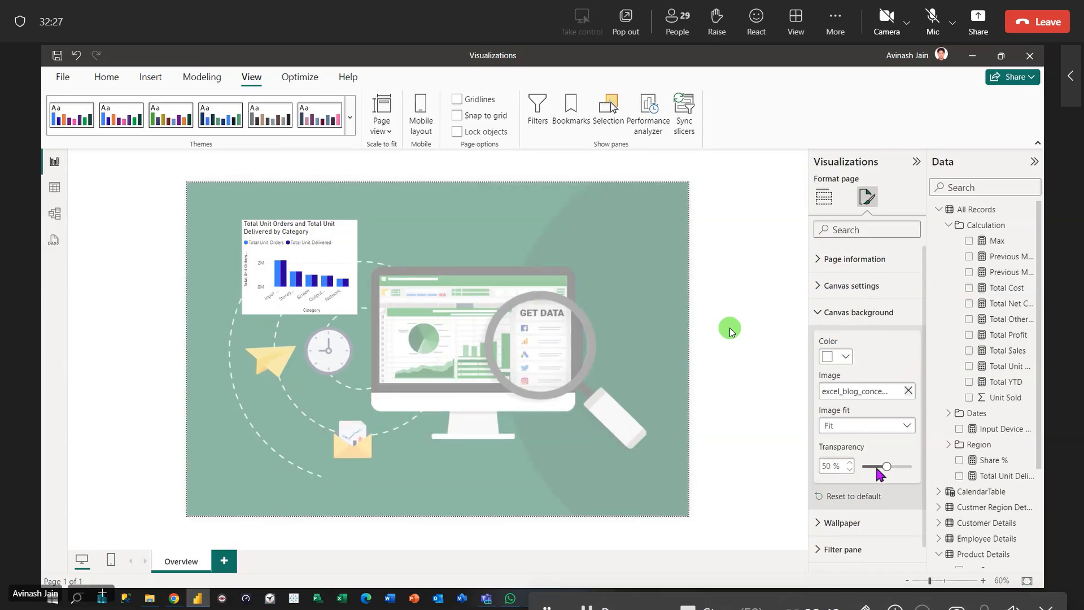
Test the canvas background image at 11% and 74% transparency, then reset the canvas background to its default settings.
{"action": "left_click", "coordinate": [867, 466]}
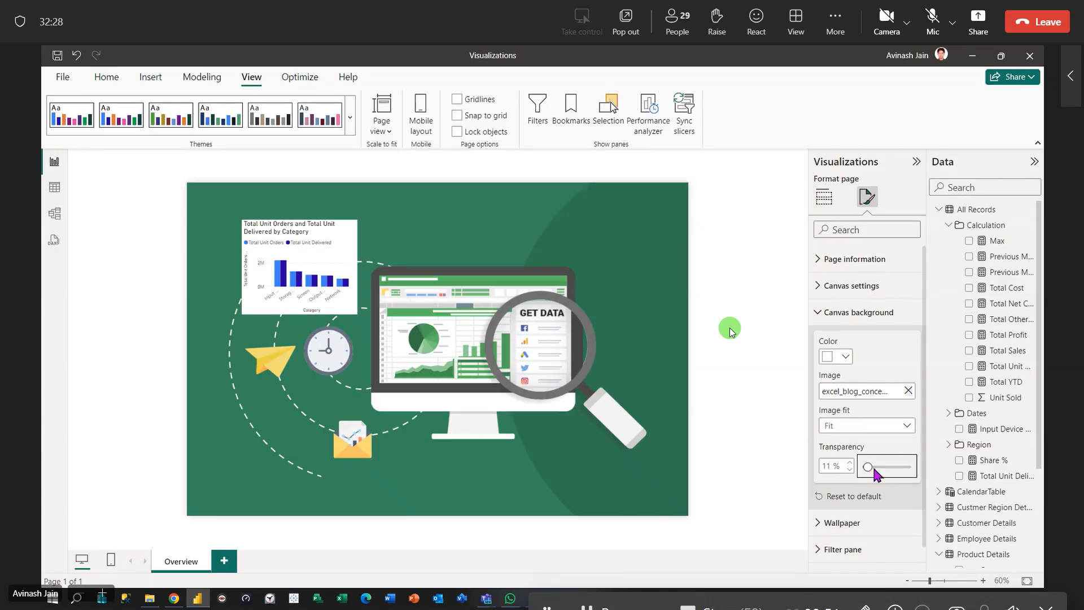
{"action": "mouse_move", "coordinate": [876, 467]}
{"action": "left_mouse_down"}
{"action": "mouse_move", "coordinate": [908, 474]}
{"action": "mouse_move", "coordinate": [898, 467]}
{"action": "left_mouse_up"}
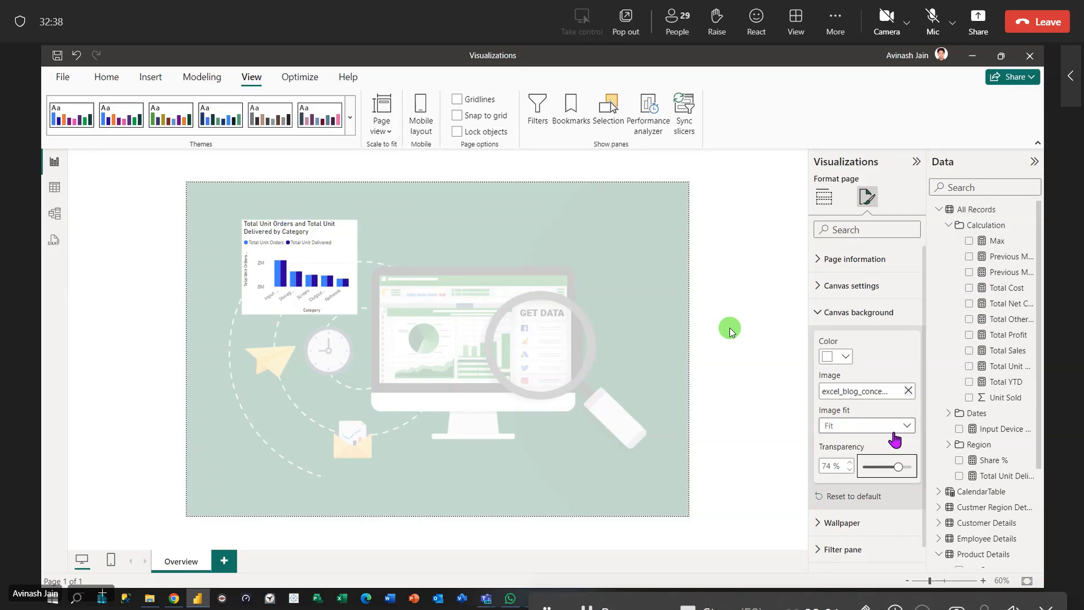
{"action": "left_click", "coordinate": [845, 498]}
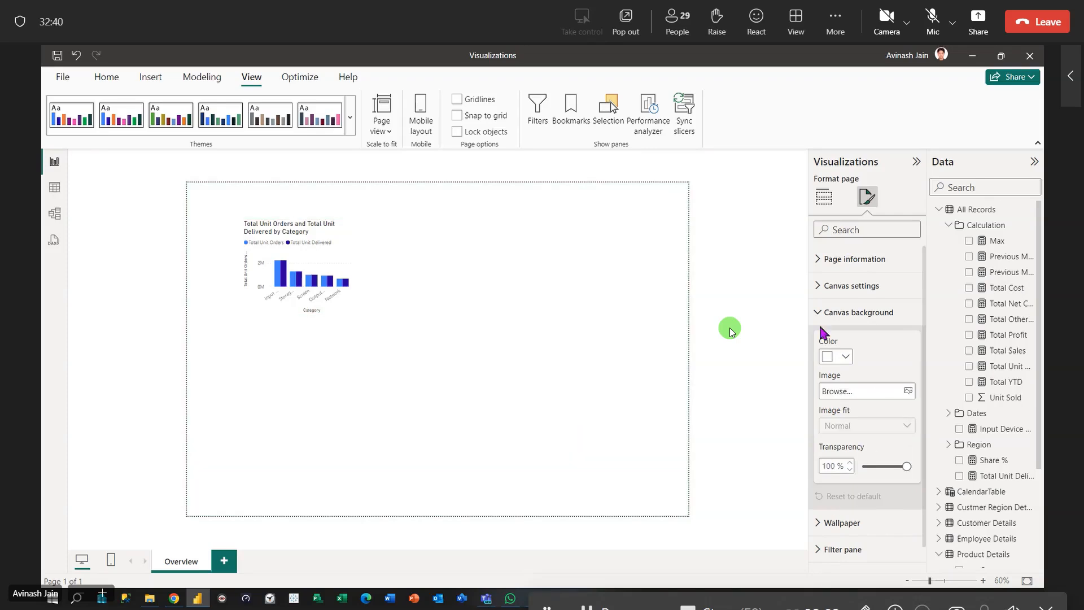
{"action": "left_click", "coordinate": [820, 286]}
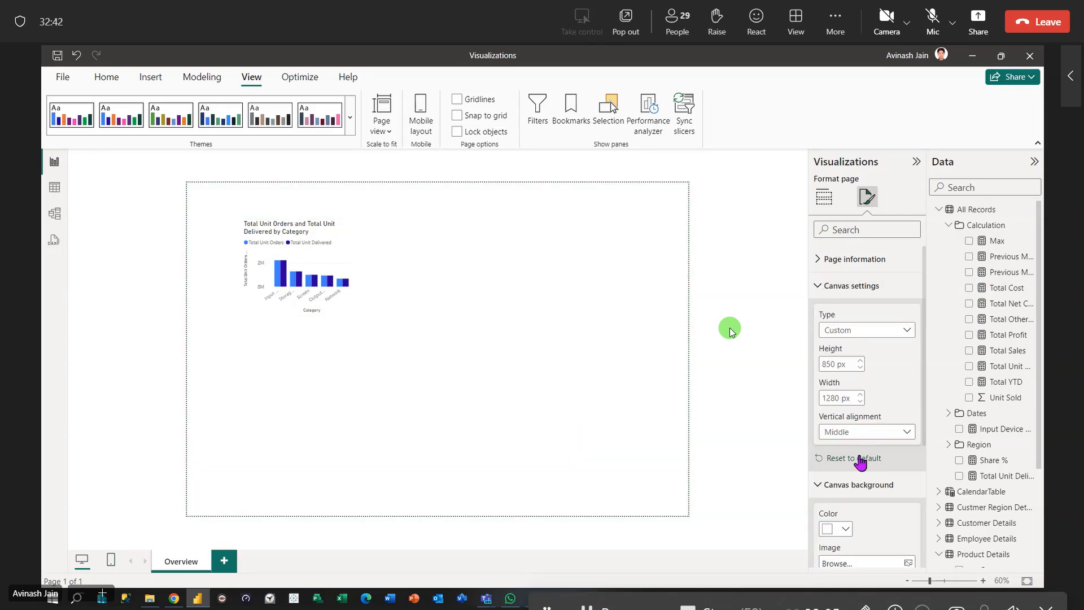
{"action": "left_click", "coordinate": [818, 286]}
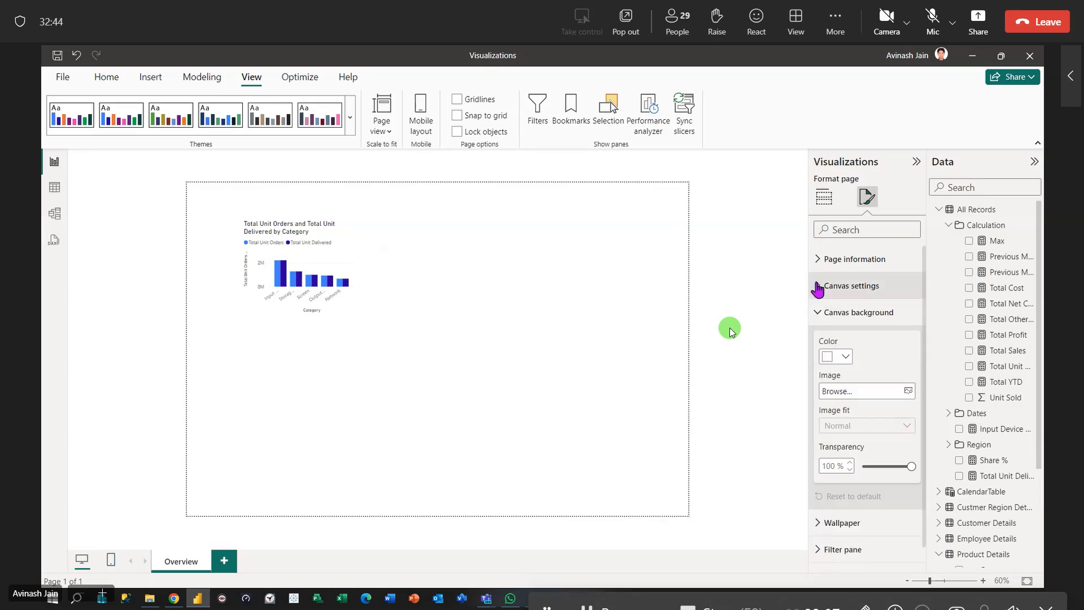
{"action": "left_click", "coordinate": [818, 313]}
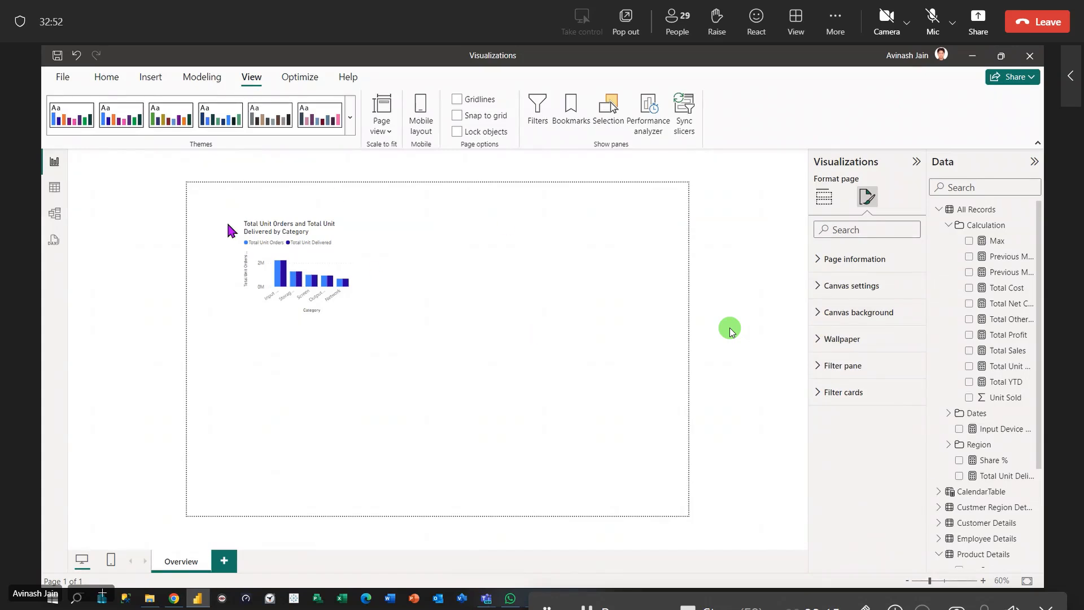
Set the page's wallpaper colour to a light grey shade from the theme colours.
{"action": "left_click", "coordinate": [818, 339]}
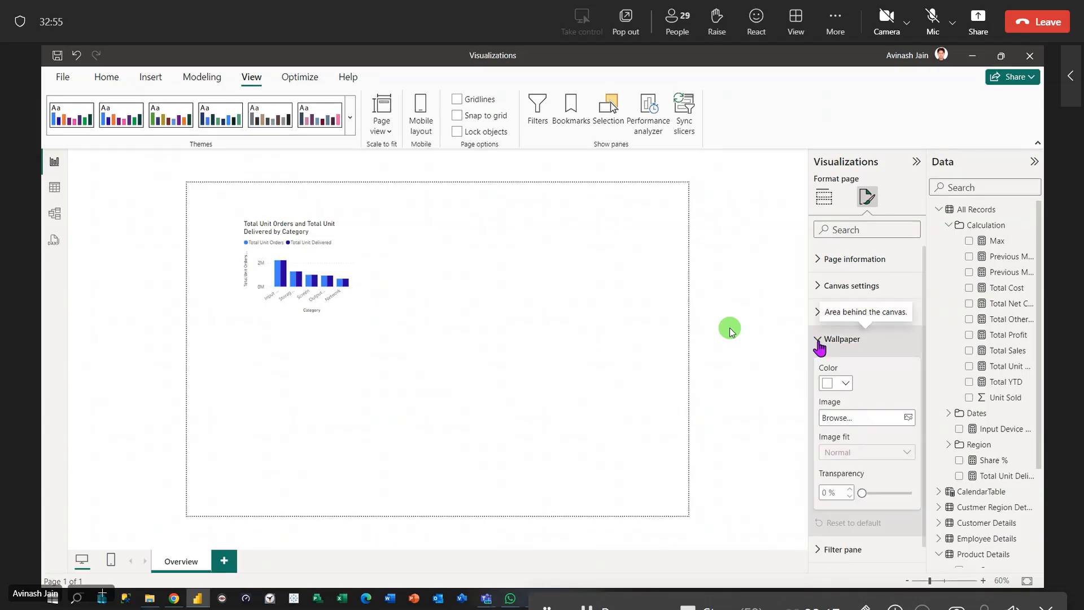
{"action": "left_click", "coordinate": [845, 384]}
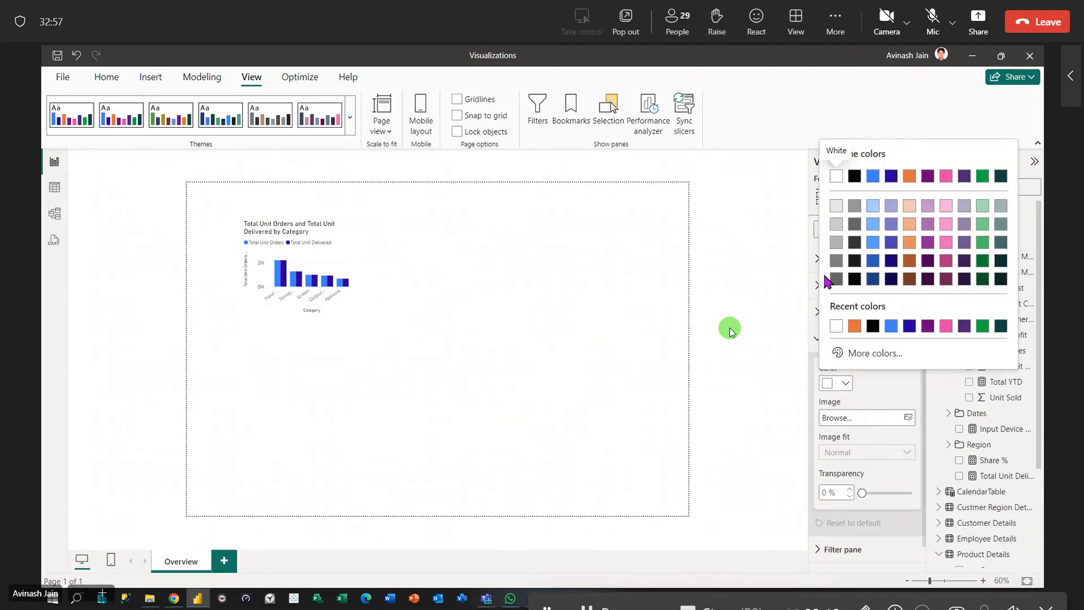
{"action": "left_click", "coordinate": [838, 226]}
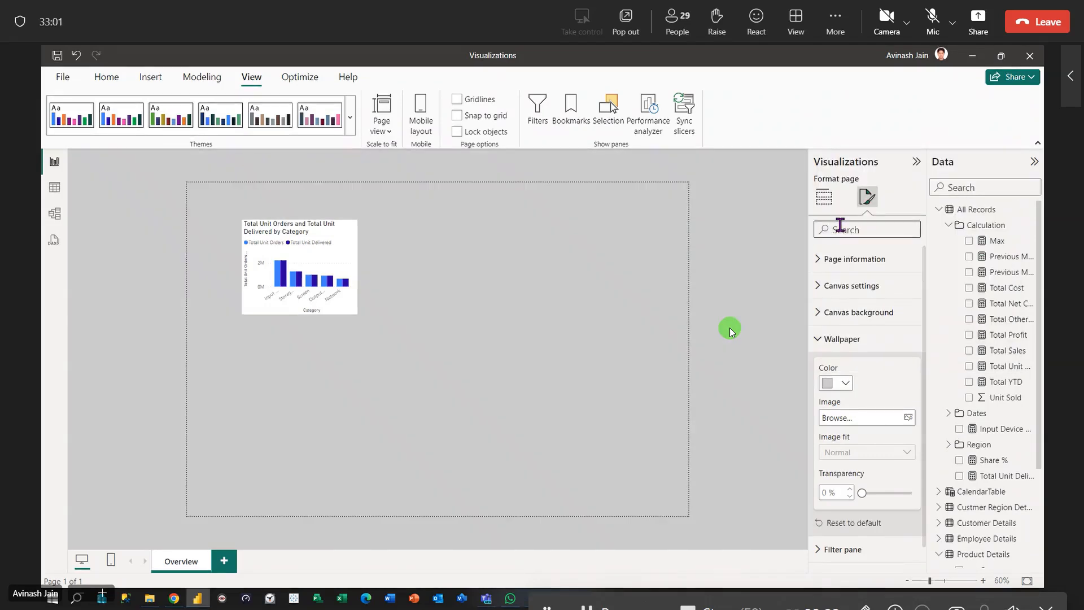
{"action": "left_click", "coordinate": [846, 384]}
{"action": "left_click", "coordinate": [862, 490]}
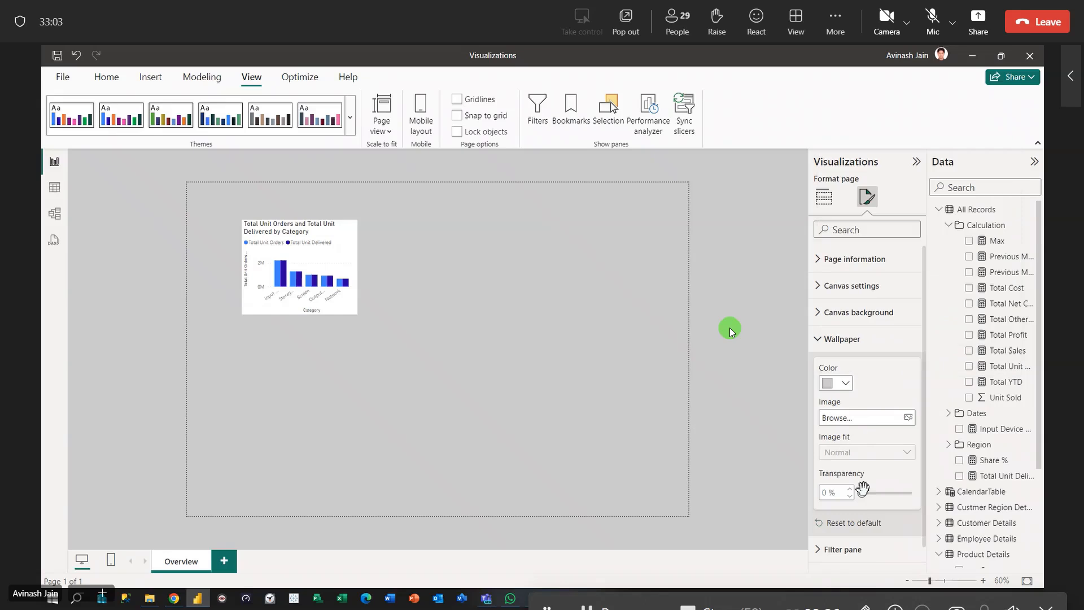
Insert the excel_blog_concept image from Pictures as the wallpaper, with image fit set to Fit and transparency to 83%.
{"action": "left_click", "coordinate": [907, 418]}
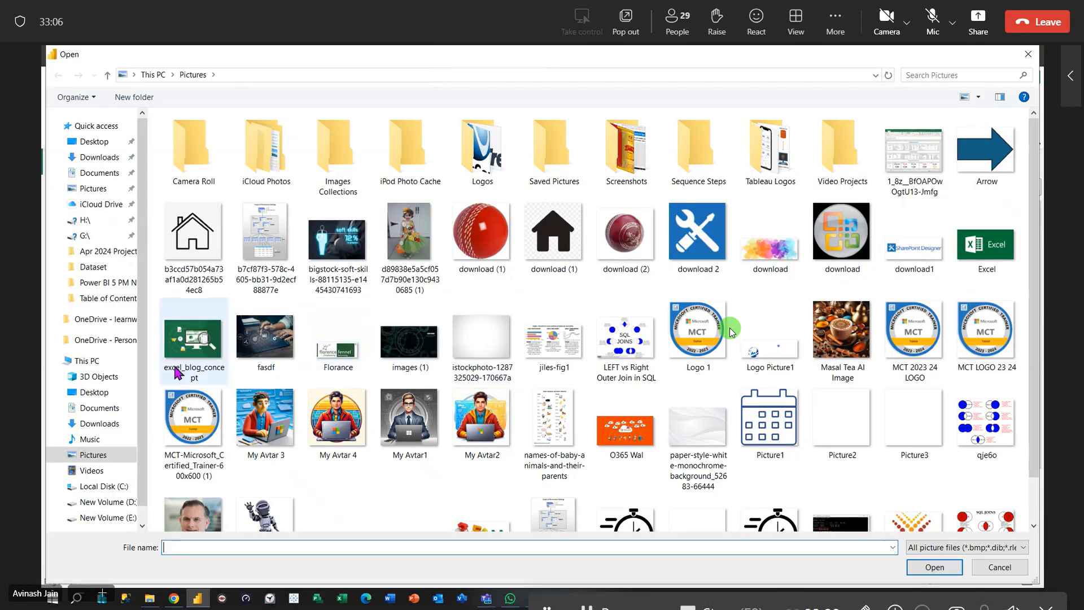
{"action": "left_click", "coordinate": [192, 347]}
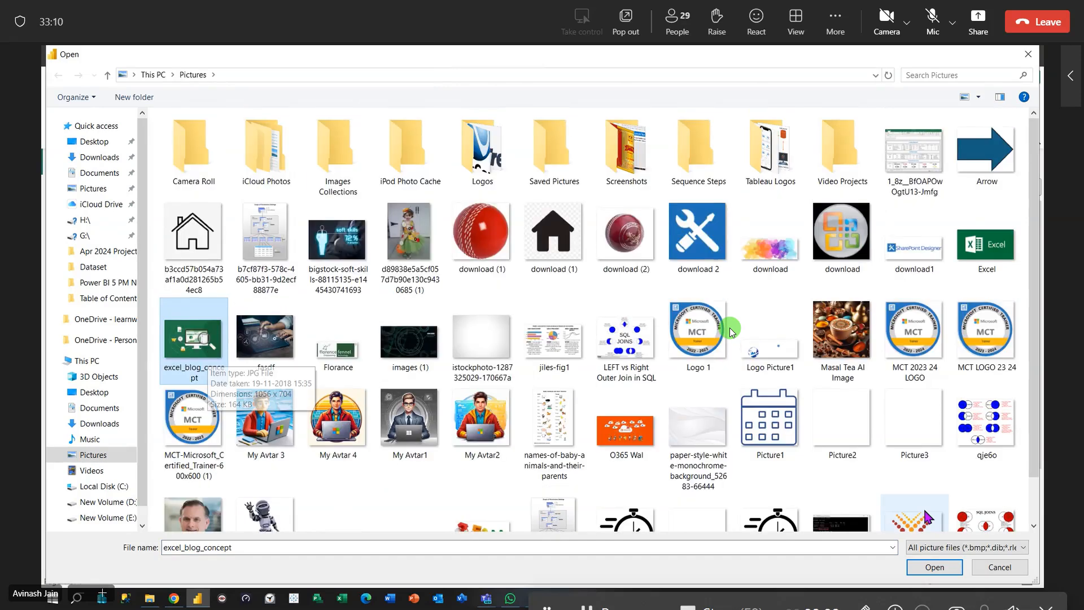
{"action": "left_click", "coordinate": [934, 567]}
{"action": "left_click", "coordinate": [903, 452]}
{"action": "left_click", "coordinate": [836, 481]}
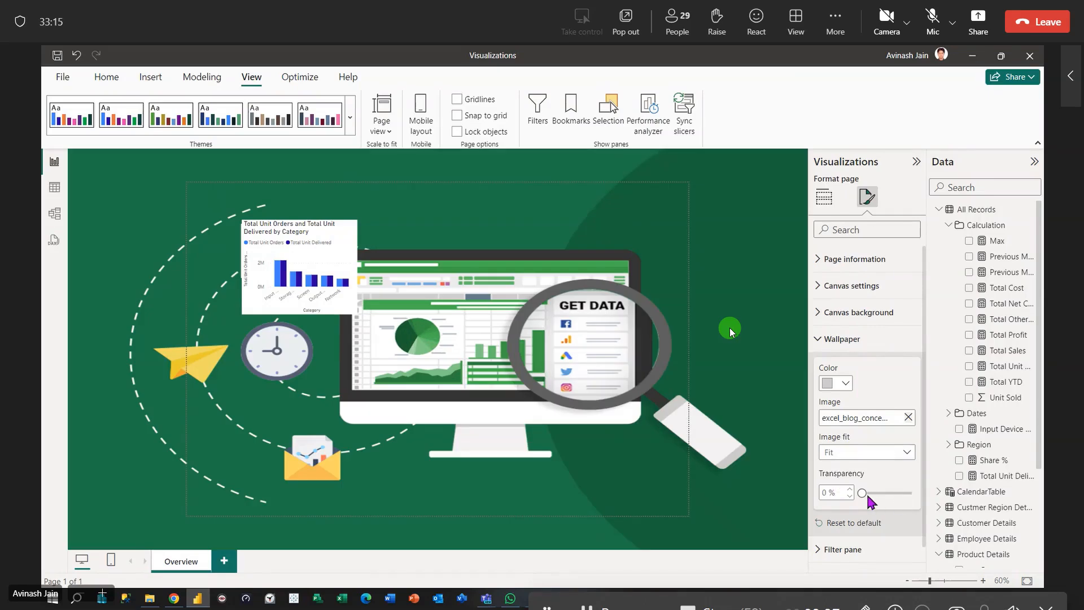
{"action": "left_click_drag", "start_coordinate": [862, 493], "coordinate": [902, 495]}
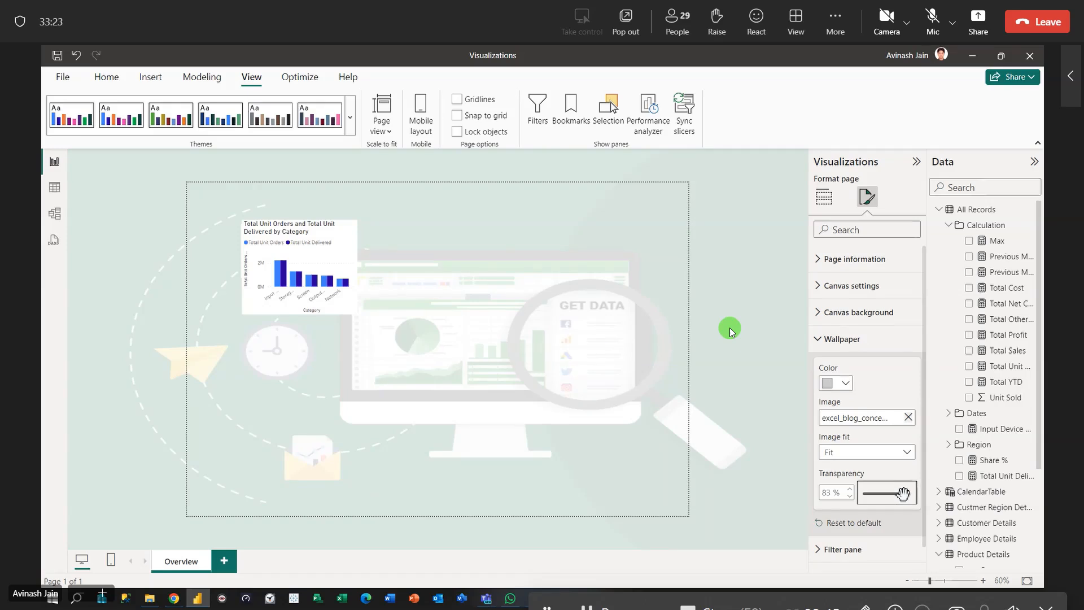
Delete the column chart from the Overview page and reopen the page formatting options.
{"action": "left_click", "coordinate": [346, 254]}
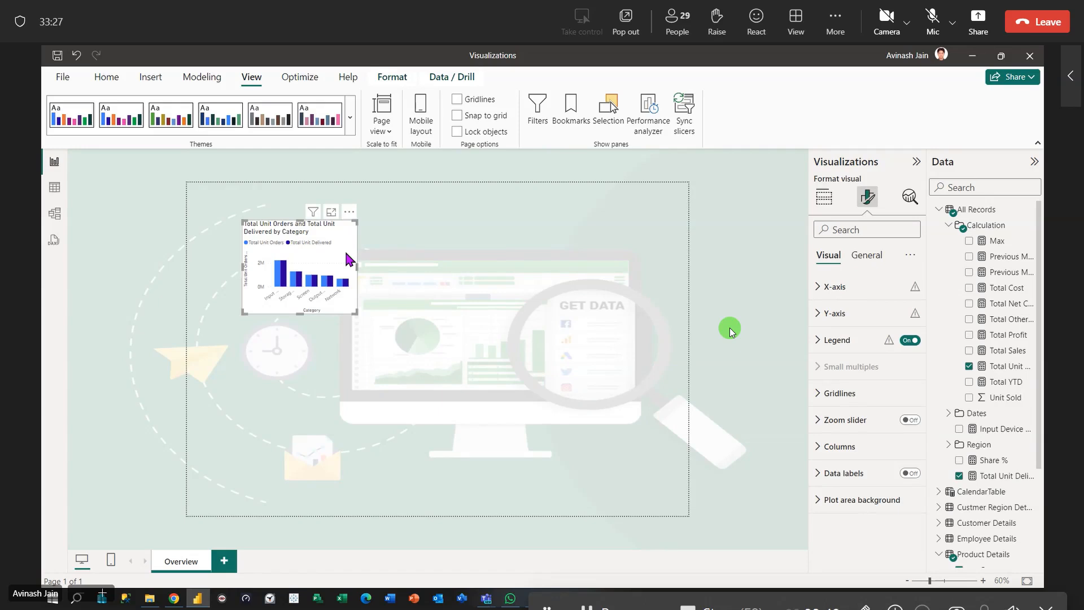
{"action": "key", "text": "Delete"}
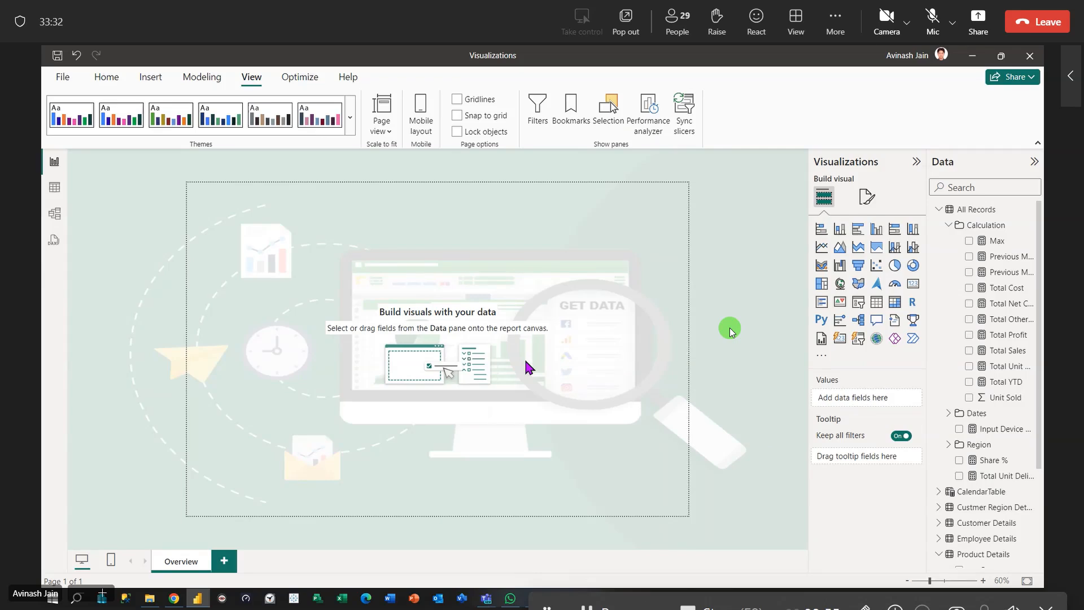
{"action": "left_click", "coordinate": [868, 198]}
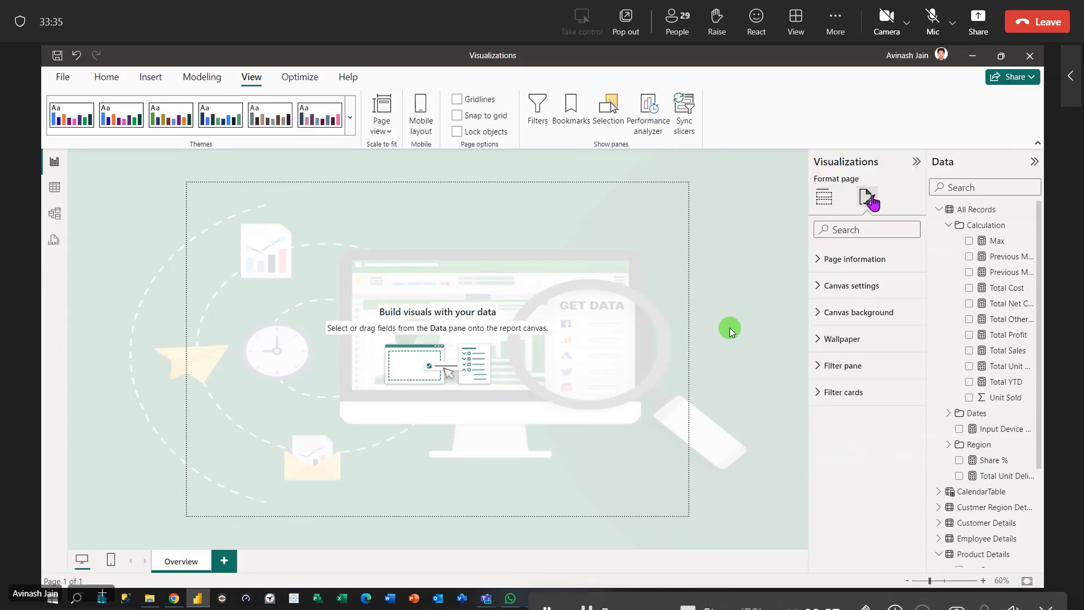
Set the canvas background colour to the lightest grey and compare it with the wallpaper at 39%, 0% and 100% transparency.
{"action": "left_click", "coordinate": [819, 312]}
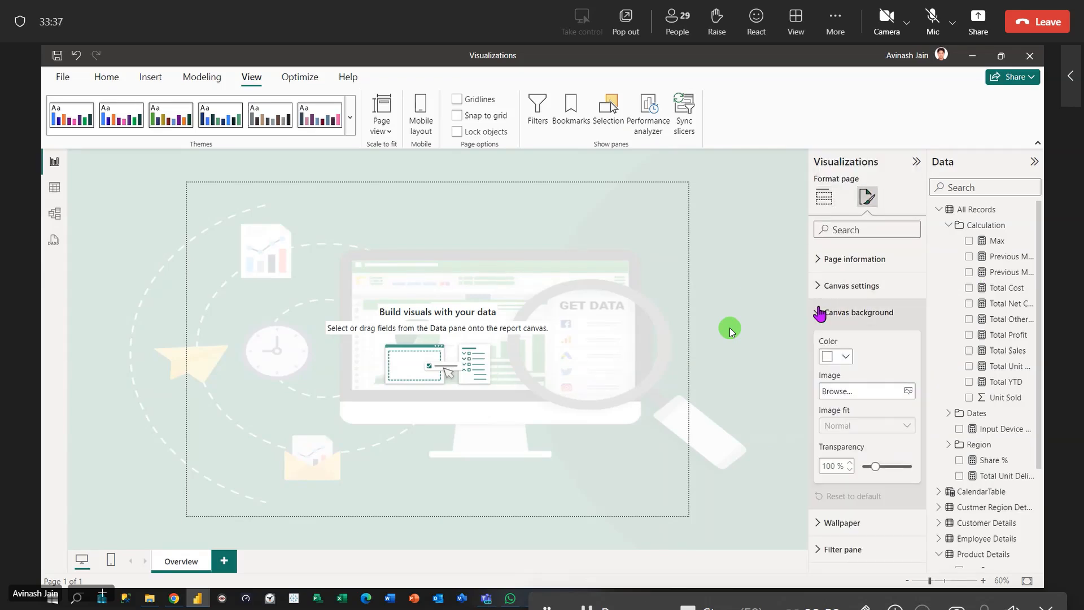
{"action": "left_click", "coordinate": [846, 356]}
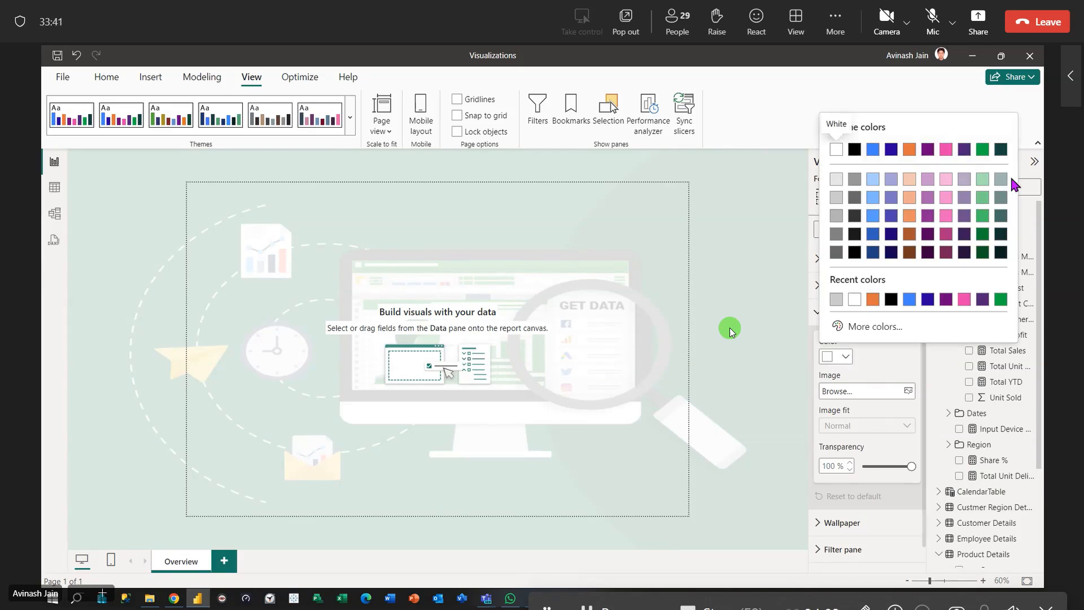
{"action": "left_click", "coordinate": [837, 179]}
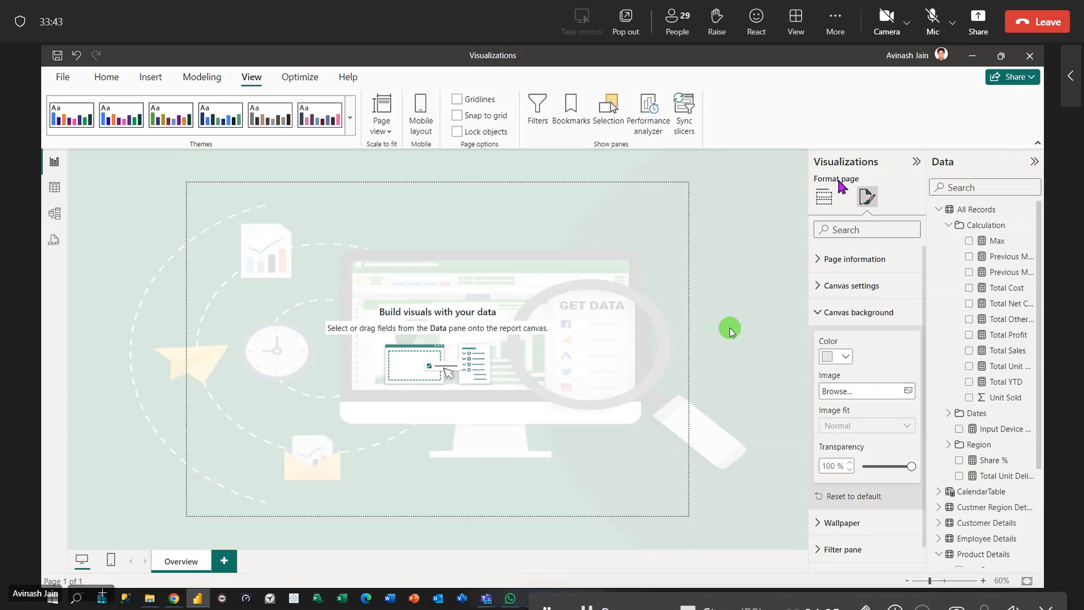
{"action": "left_click_drag", "start_coordinate": [911, 466], "coordinate": [881, 468]}
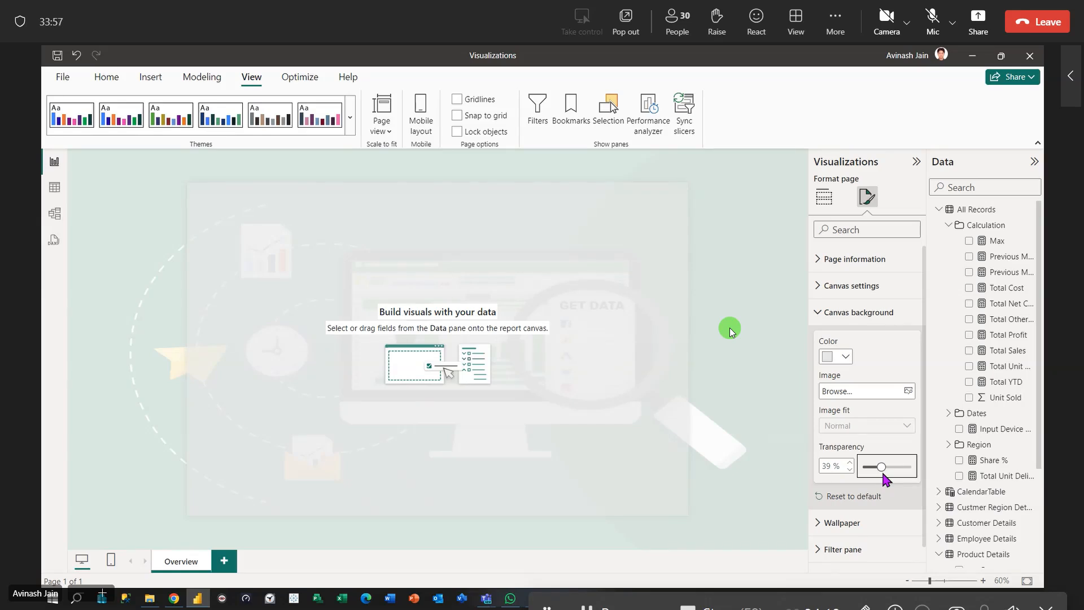
{"action": "left_click_drag", "start_coordinate": [882, 468], "coordinate": [830, 477]}
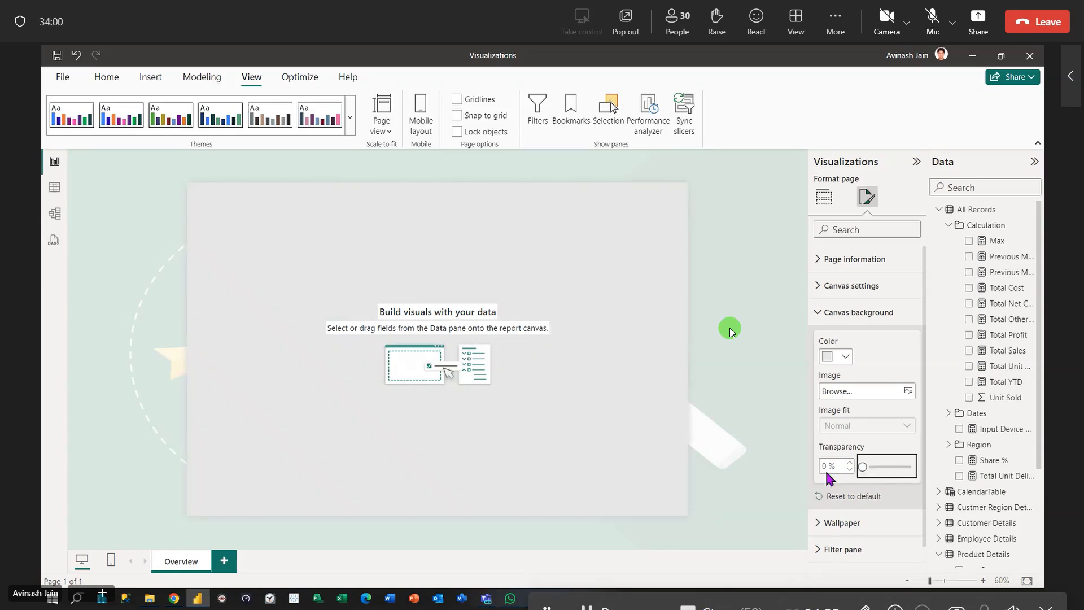
{"action": "left_click_drag", "start_coordinate": [862, 467], "coordinate": [942, 483]}
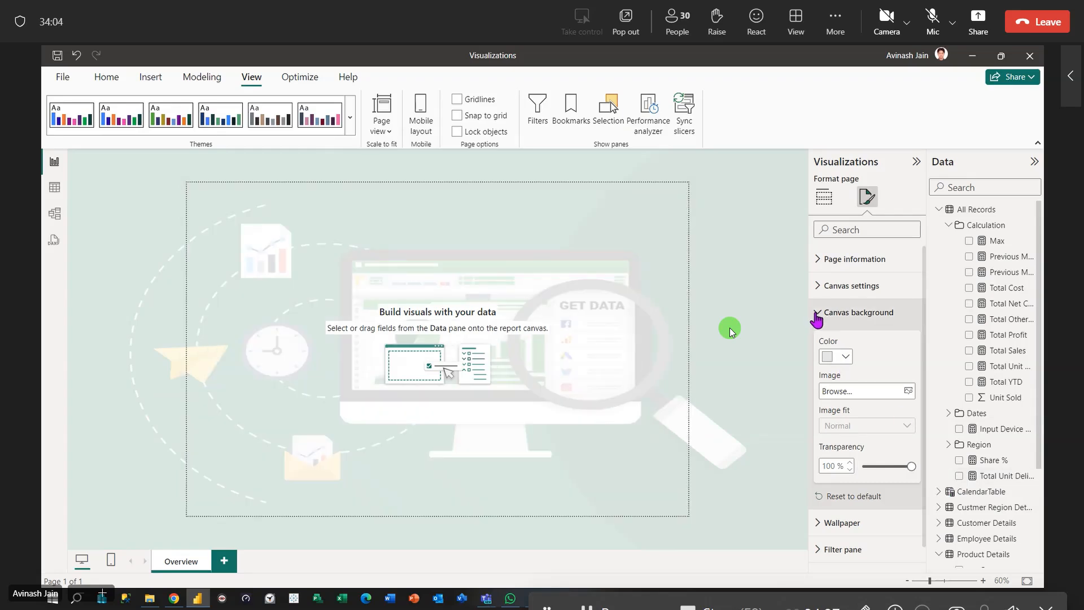
Reset the page's wallpaper to its default settings.
{"action": "left_click", "coordinate": [858, 523]}
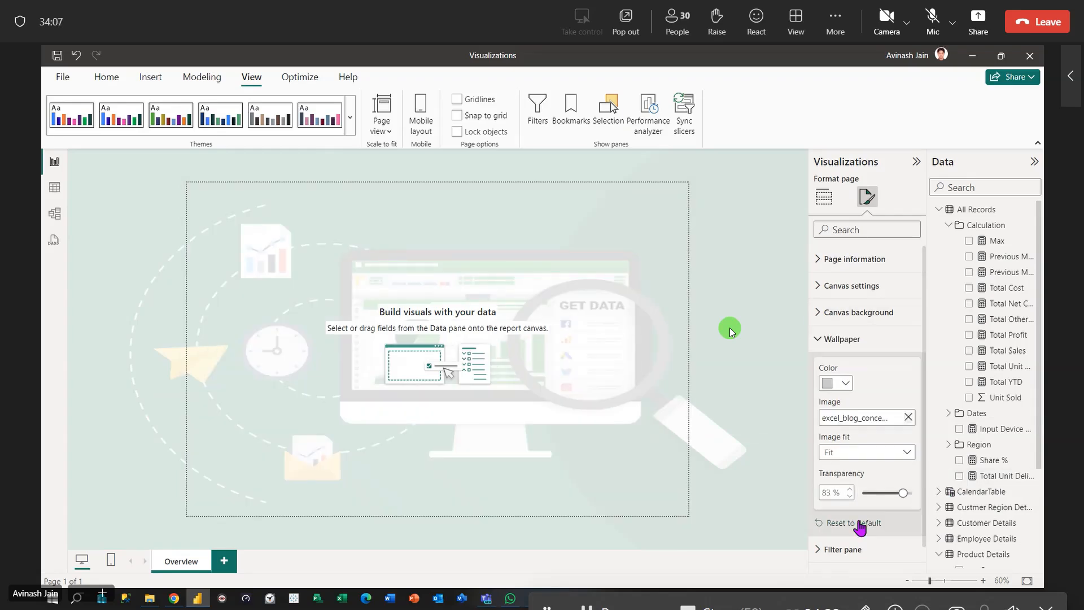
{"action": "left_click", "coordinate": [859, 526]}
Reset the canvas background to its default settings and set its transparency to 0%.
{"action": "left_click", "coordinate": [817, 314]}
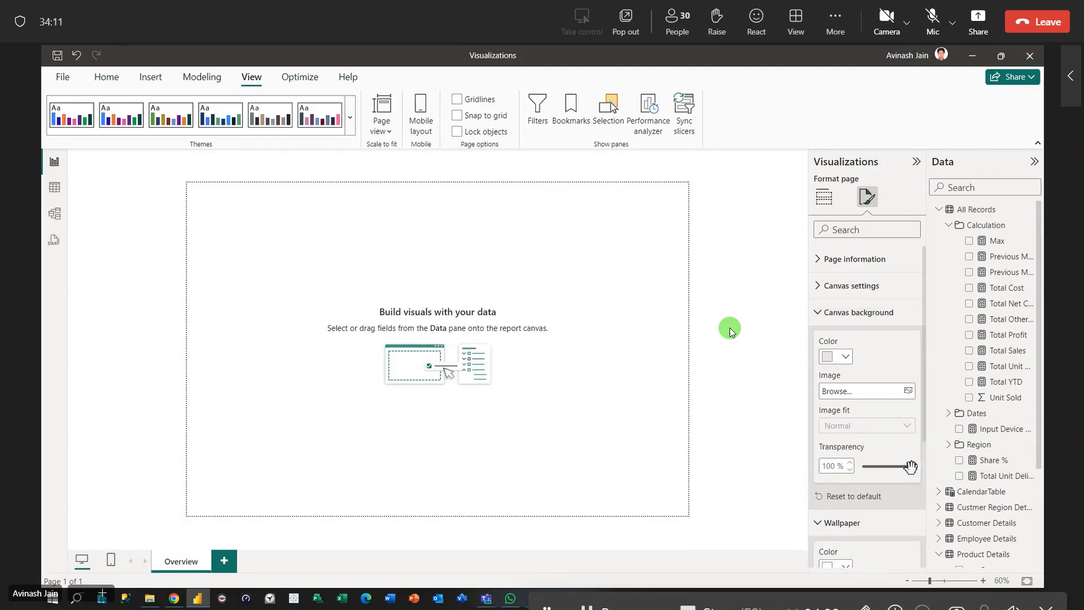
{"action": "left_click", "coordinate": [819, 293]}
{"action": "left_click", "coordinate": [818, 291]}
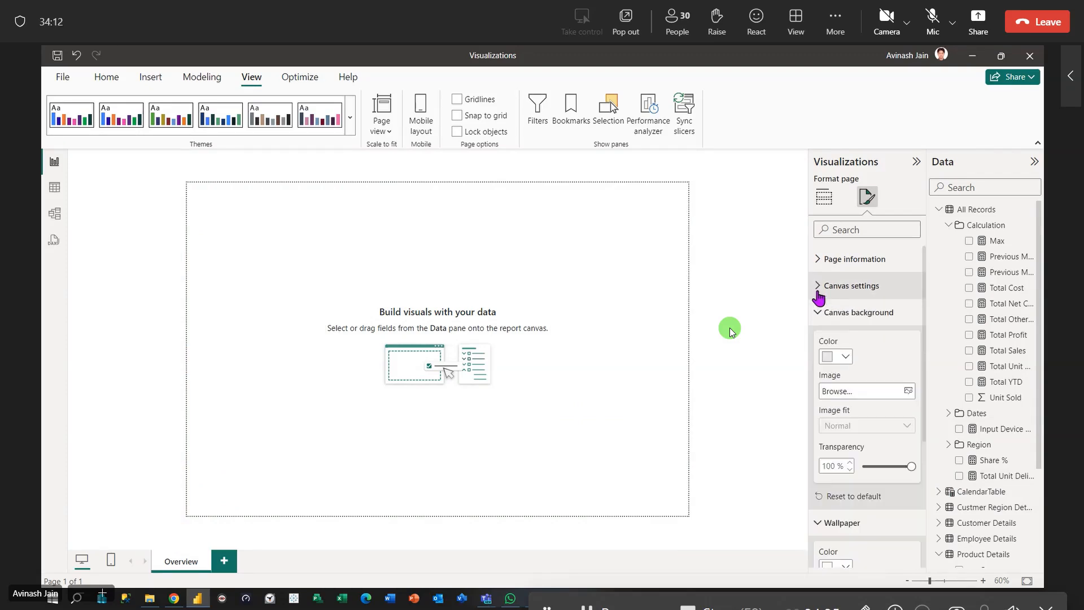
{"action": "left_click", "coordinate": [845, 358]}
{"action": "left_click", "coordinate": [866, 496]}
{"action": "left_click", "coordinate": [866, 497]}
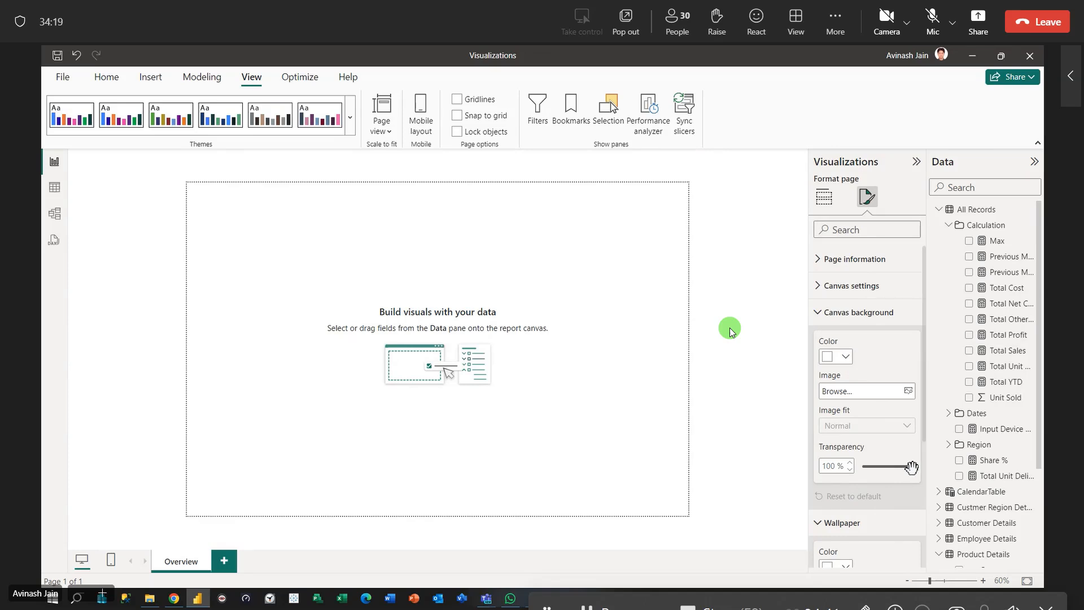
{"action": "left_click_drag", "start_coordinate": [911, 467], "coordinate": [860, 467]}
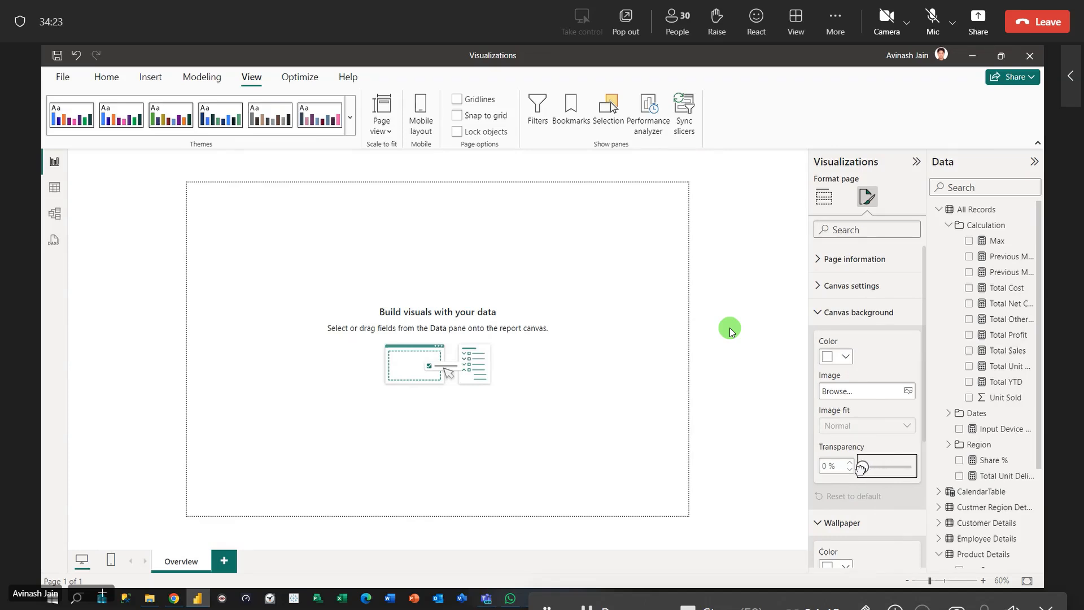
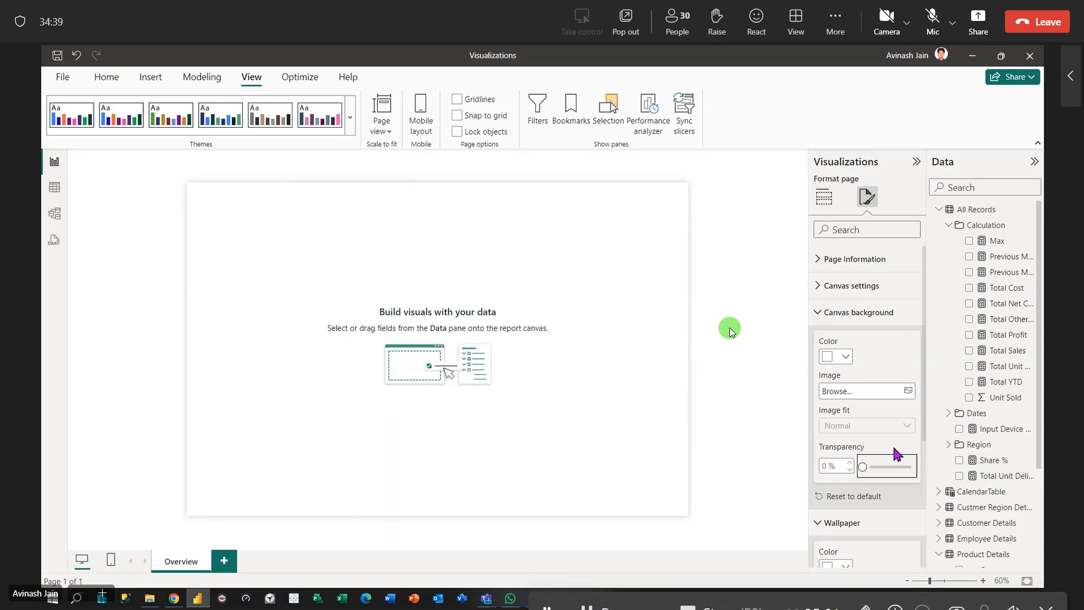
Browse for a wallpaper image and open the Wallpapers subfolder inside the D: drive's Wallpapers folder.
{"action": "scroll", "coordinate": [885, 484], "scroll_direction": "down", "scroll_amount": 2}
{"action": "left_click", "coordinate": [908, 505]}
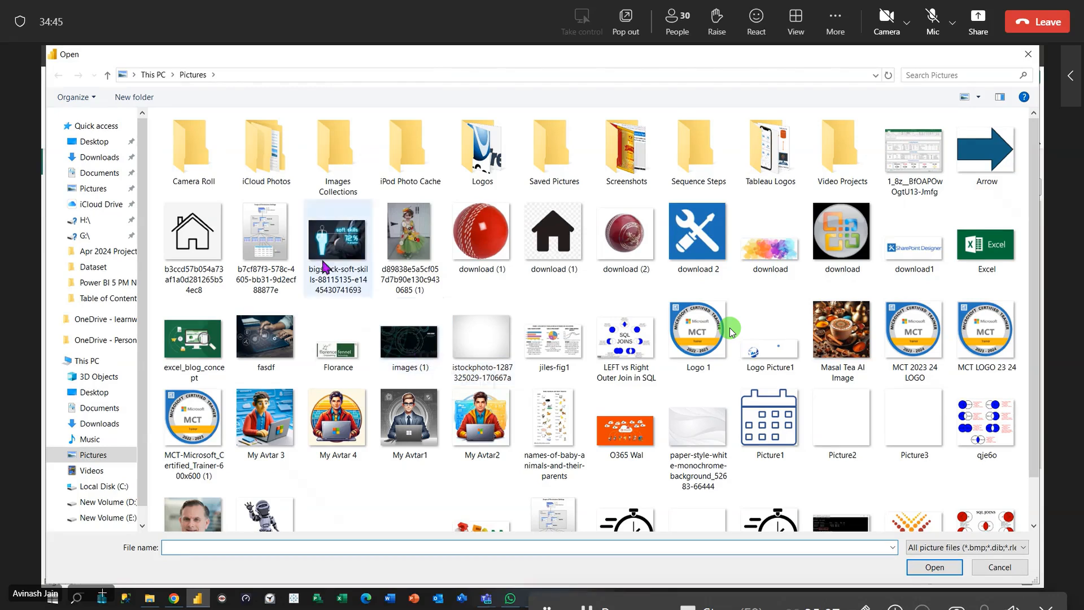
{"action": "scroll", "coordinate": [432, 352], "scroll_direction": "down", "scroll_amount": 1}
{"action": "scroll", "coordinate": [433, 351], "scroll_direction": "up", "scroll_amount": 1}
{"action": "left_click", "coordinate": [107, 517]}
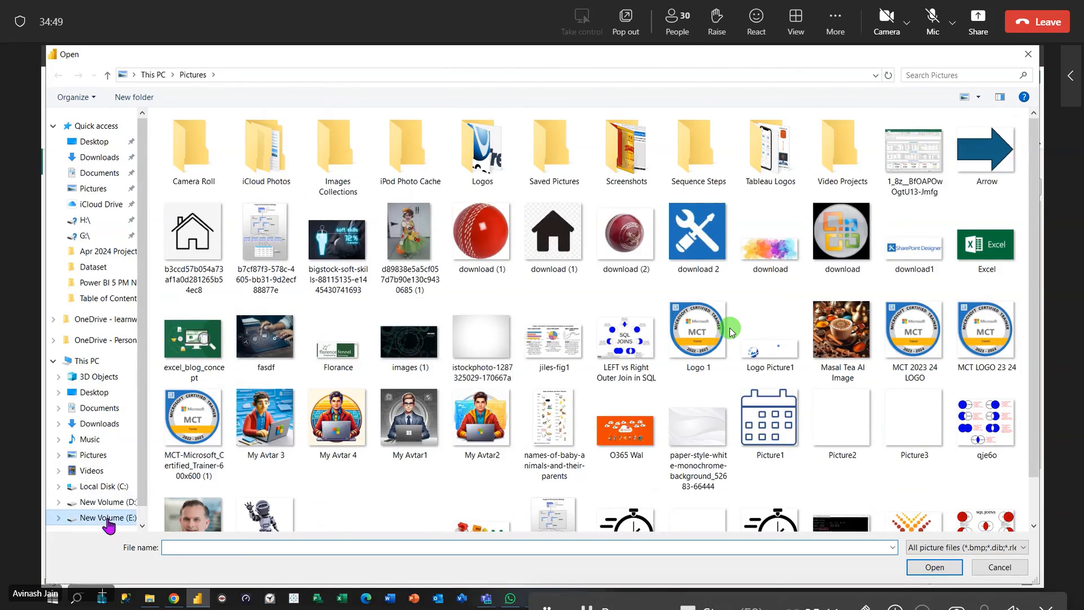
{"action": "left_click", "coordinate": [129, 501]}
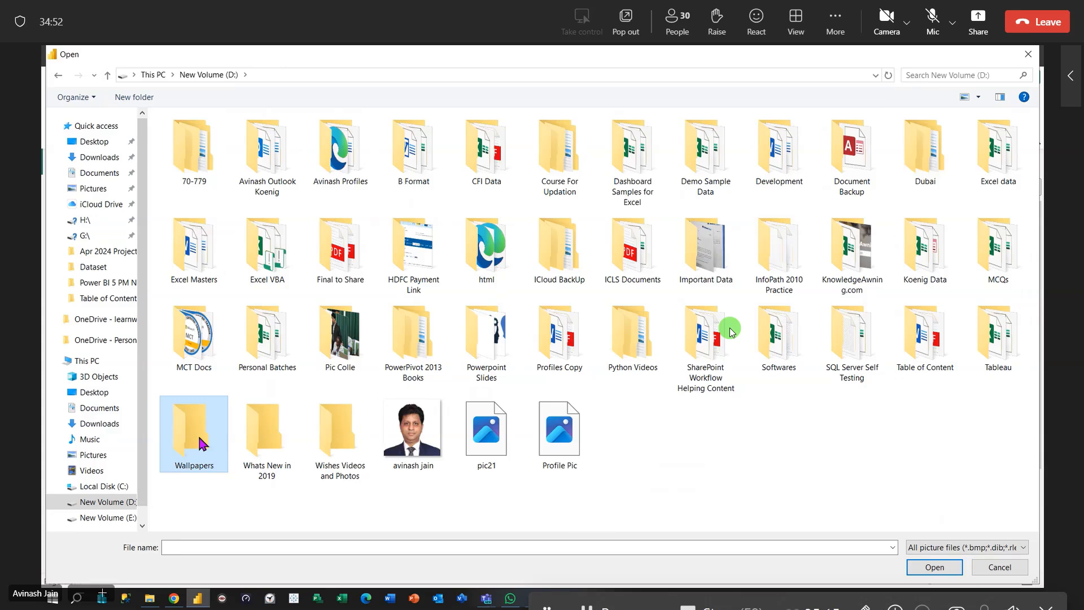
{"action": "double_click", "coordinate": [201, 443]}
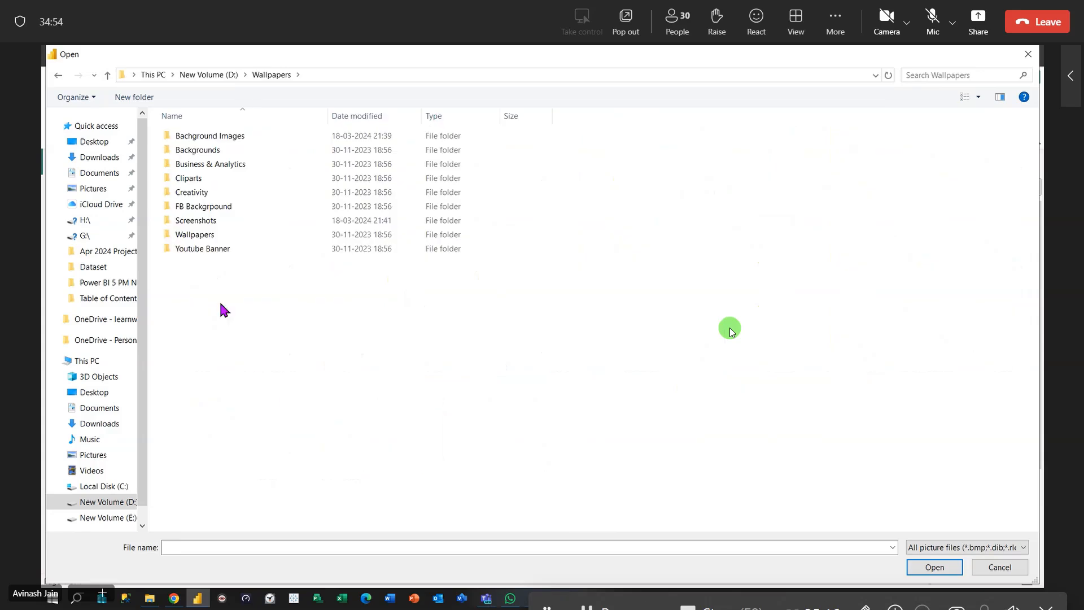
{"action": "double_click", "coordinate": [199, 236]}
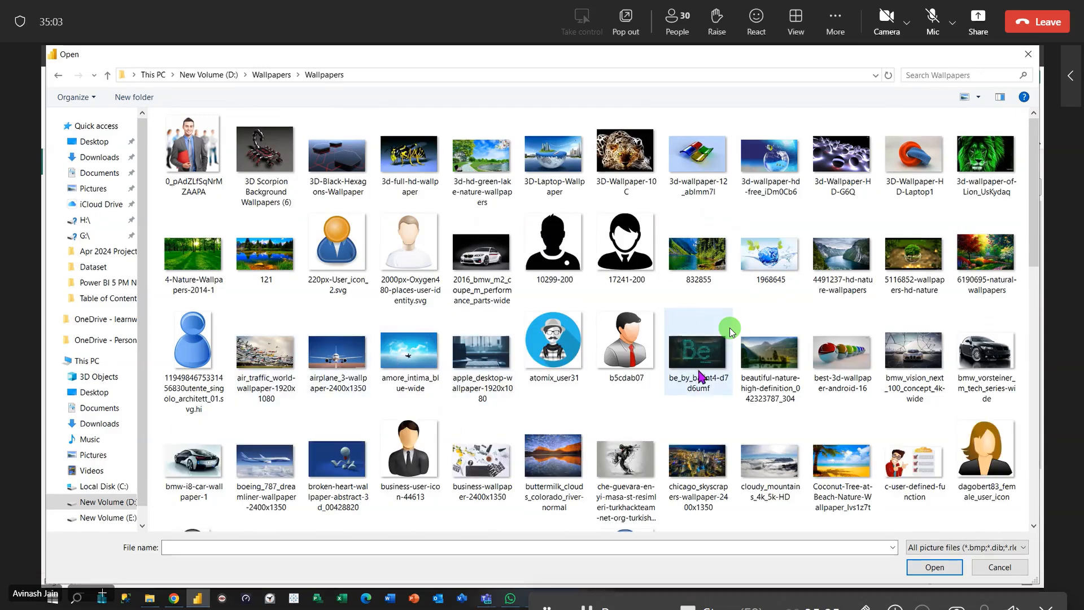
Choose technology-wallpaper-2400x1350 from the folder as the page's wallpaper image.
{"action": "scroll", "coordinate": [387, 375], "scroll_direction": "down", "scroll_amount": 10}
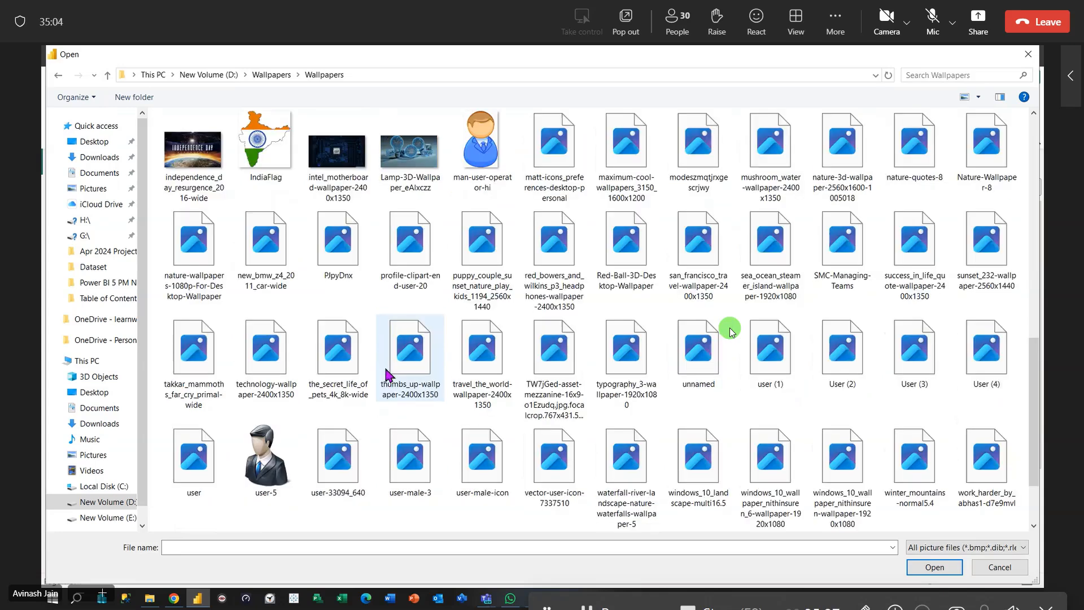
{"action": "left_click", "coordinate": [409, 152]}
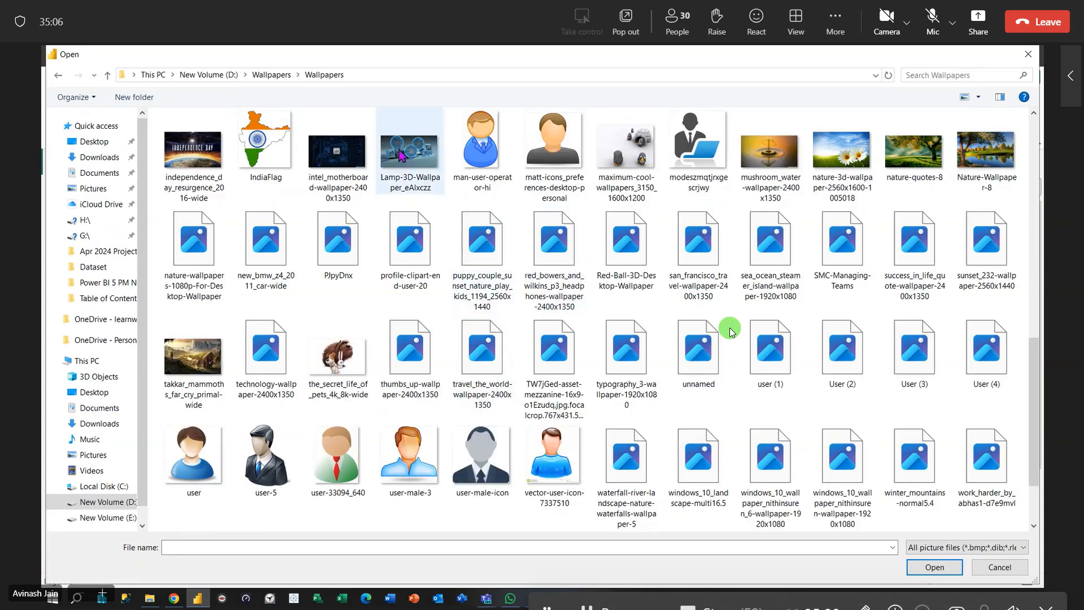
{"action": "left_click", "coordinate": [929, 572]}
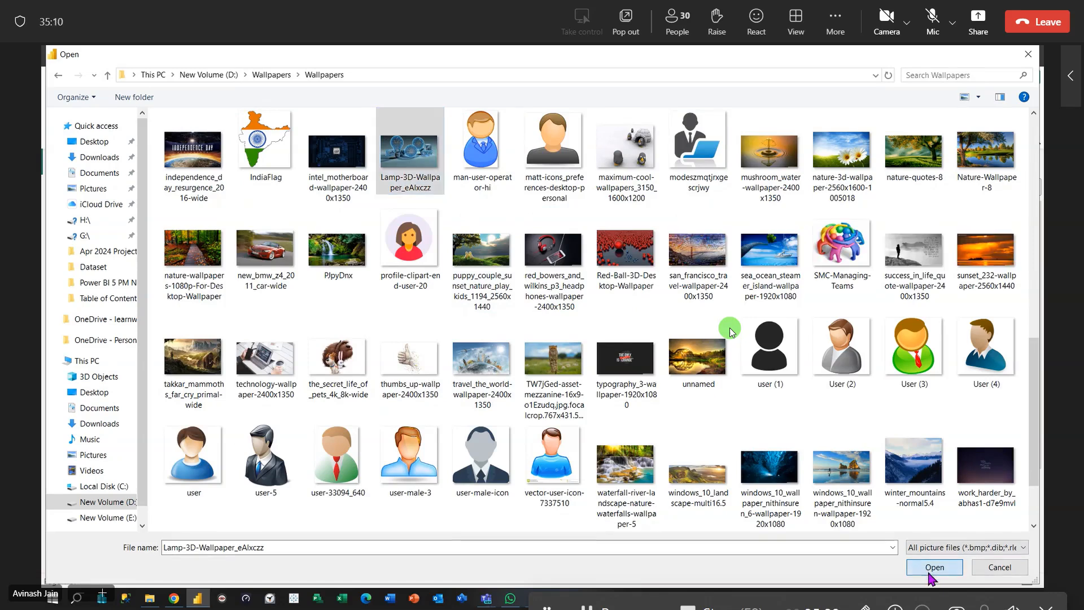
{"action": "left_click", "coordinate": [274, 362]}
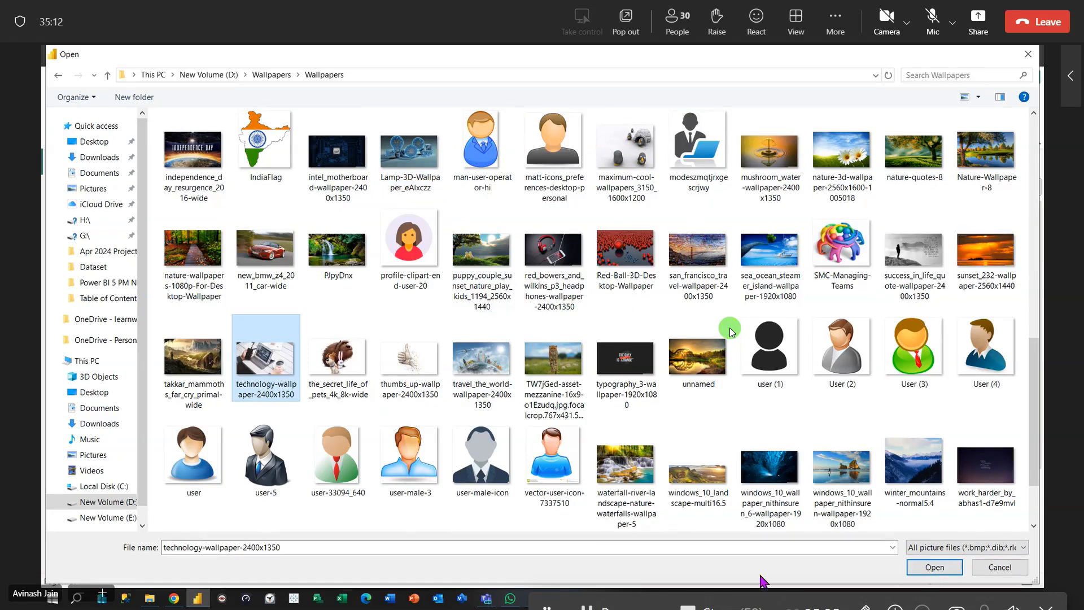
{"action": "left_click", "coordinate": [934, 567]}
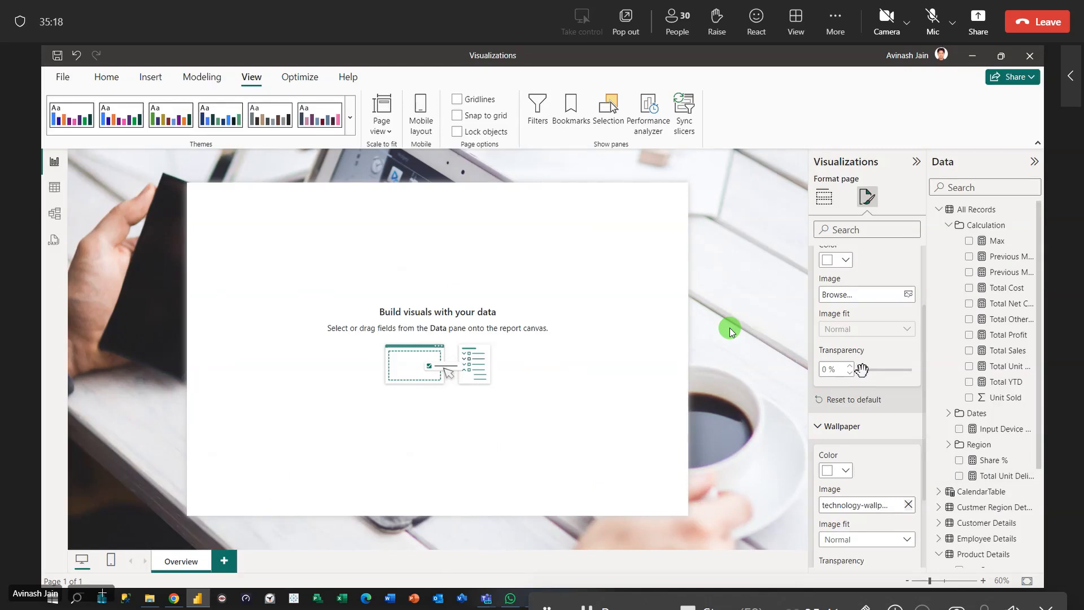
Set the wallpaper transparency to 77% and the canvas background transparency to 40%.
{"action": "left_click_drag", "start_coordinate": [926, 411], "coordinate": [926, 487]}
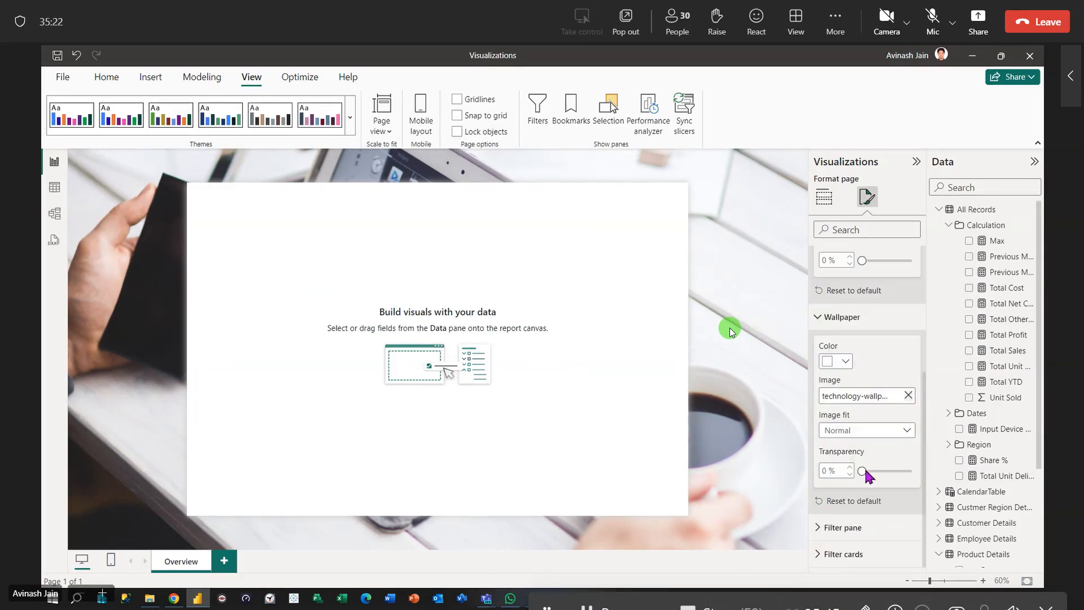
{"action": "left_click_drag", "start_coordinate": [864, 471], "coordinate": [898, 474]}
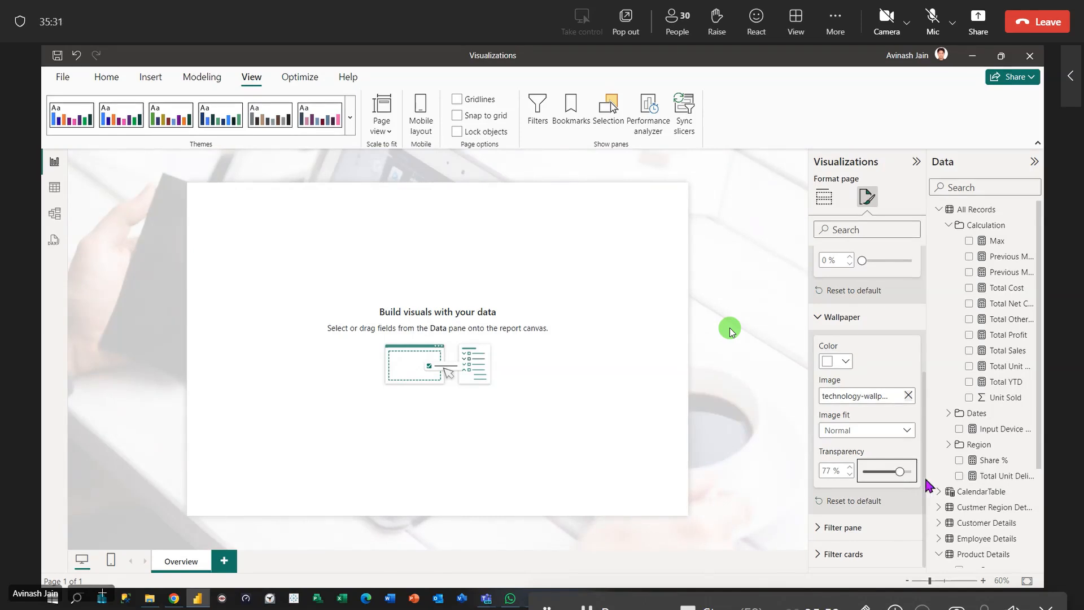
{"action": "scroll", "coordinate": [843, 430], "scroll_direction": "up", "scroll_amount": 2}
{"action": "left_click", "coordinate": [818, 434]}
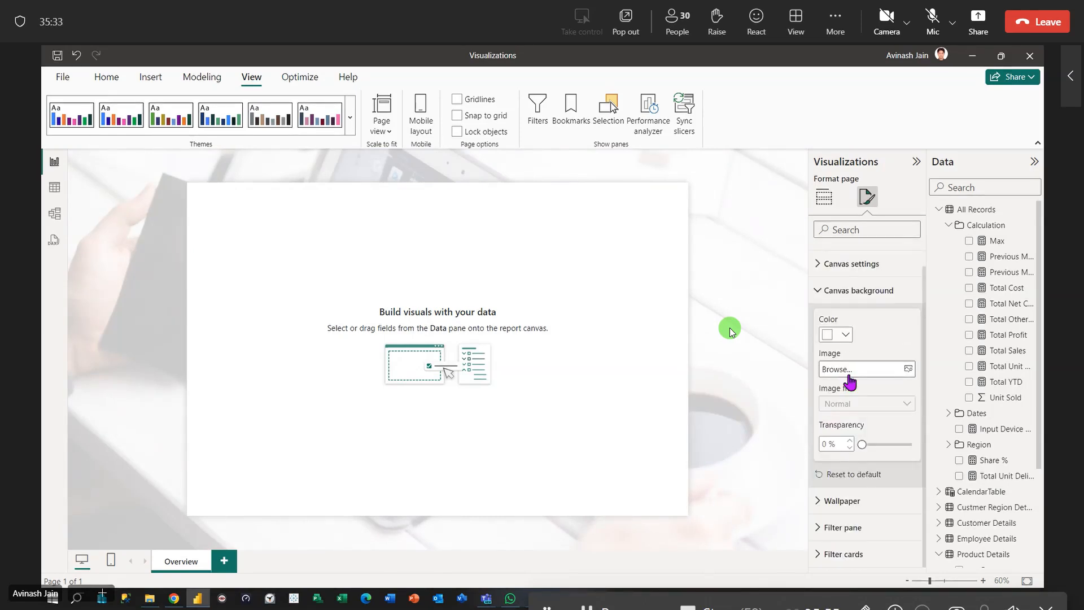
{"action": "mouse_move", "coordinate": [862, 444]}
{"action": "left_mouse_down"}
{"action": "mouse_move", "coordinate": [904, 446]}
{"action": "mouse_move", "coordinate": [881, 447]}
{"action": "left_mouse_up"}
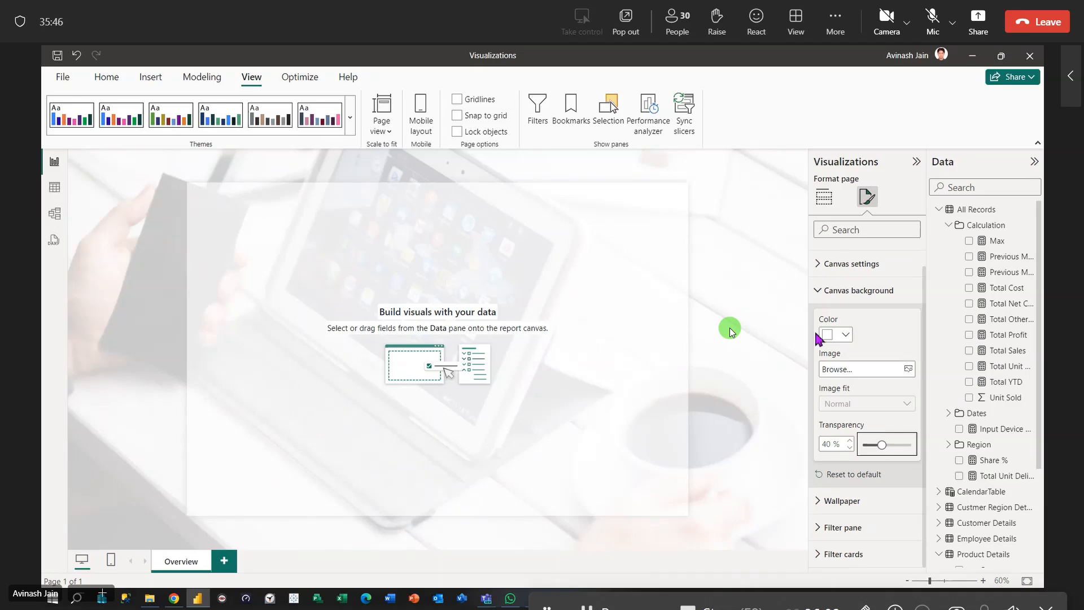
{"action": "left_click", "coordinate": [817, 291]}
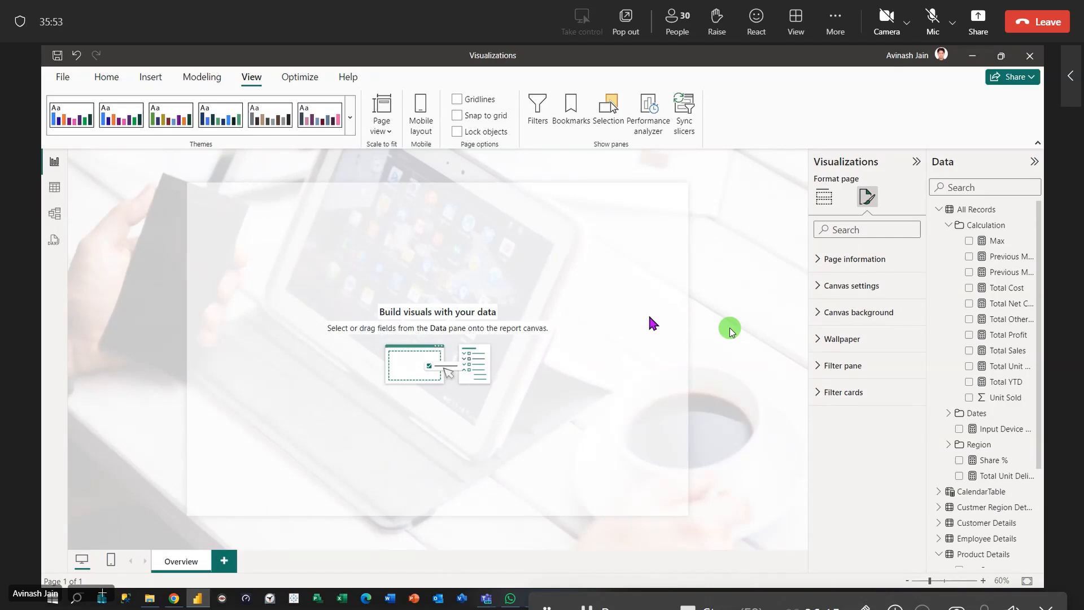
Add three blank pages to the report after the Overview page.
{"action": "left_click", "coordinate": [224, 560]}
{"action": "left_click", "coordinate": [271, 569]}
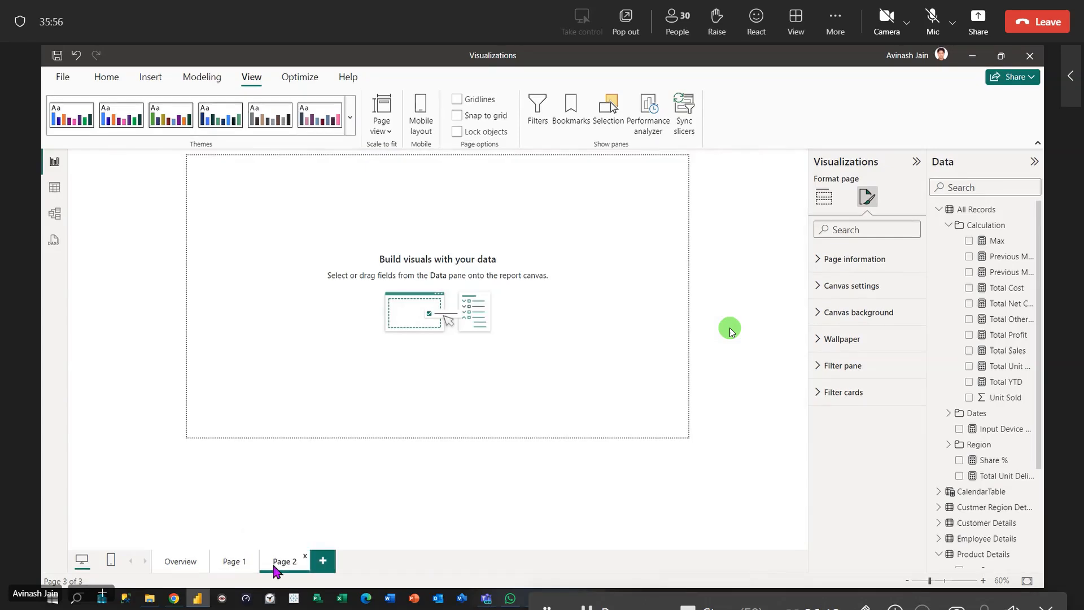
{"action": "left_click", "coordinate": [326, 562]}
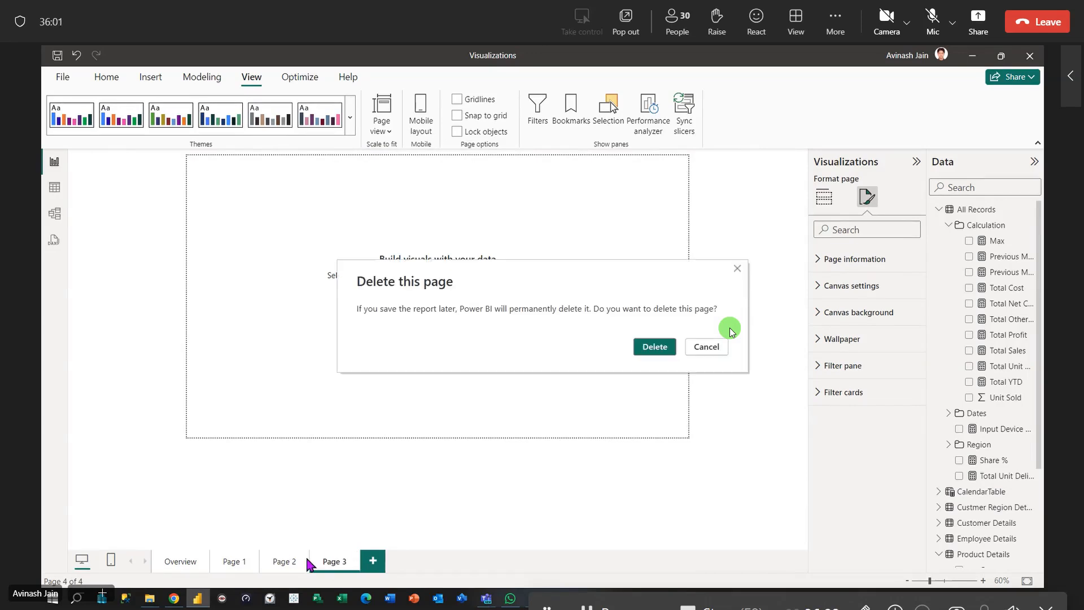
Delete Page 3, Page 2 and Page 1 so only the Overview page is left.
{"action": "left_click", "coordinate": [648, 346]}
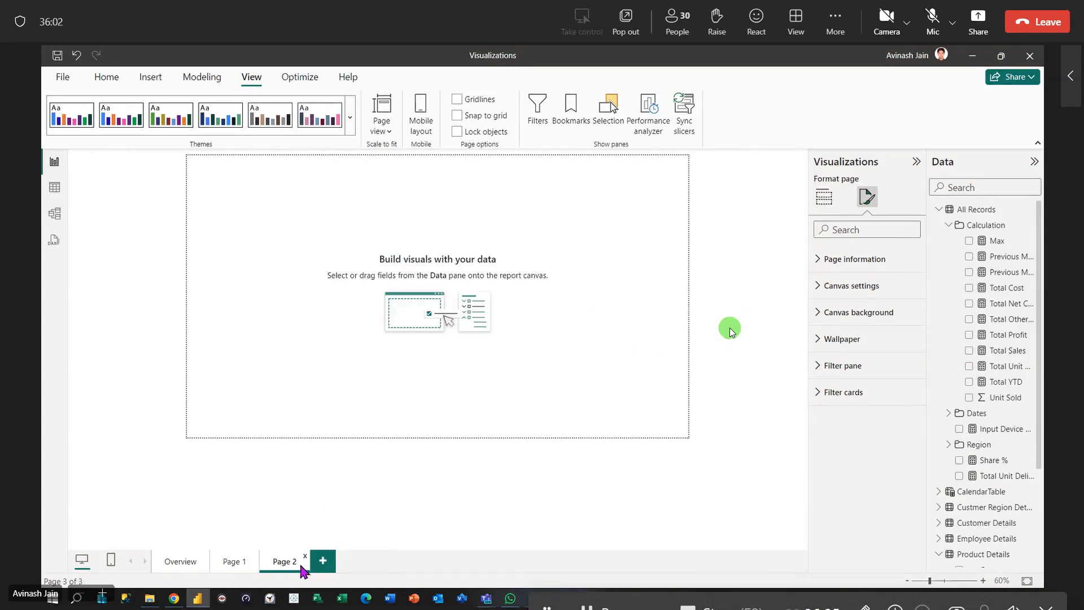
{"action": "left_click", "coordinate": [306, 557]}
{"action": "left_click", "coordinate": [640, 346]}
{"action": "left_click", "coordinate": [304, 561]}
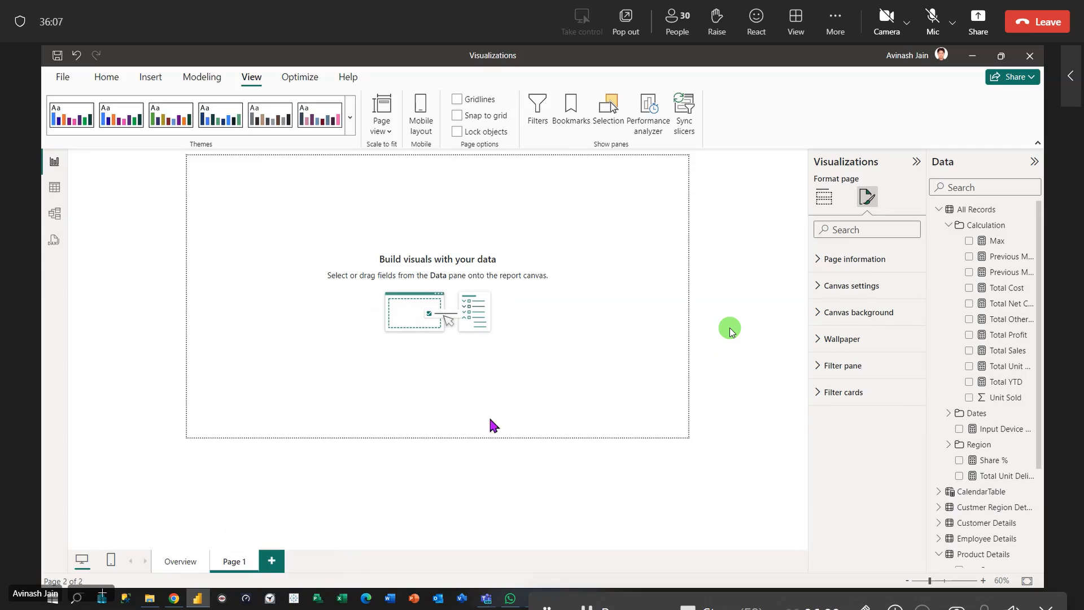
{"action": "left_click", "coordinate": [649, 349]}
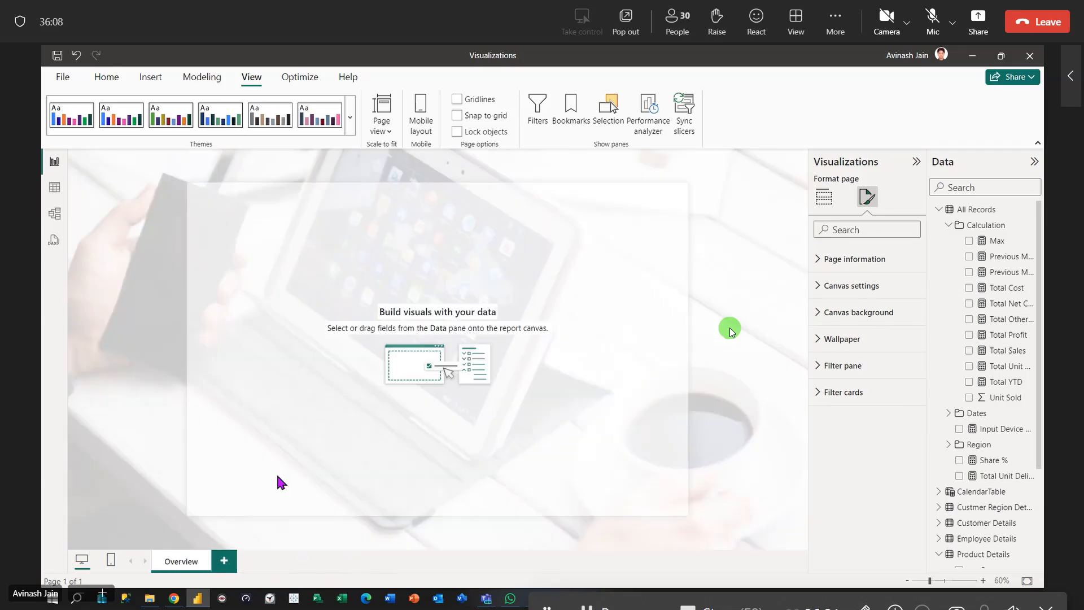
Duplicate the Overview page, then make three more pages by duplicating the newest copy each time.
{"action": "right_click", "coordinate": [193, 564]}
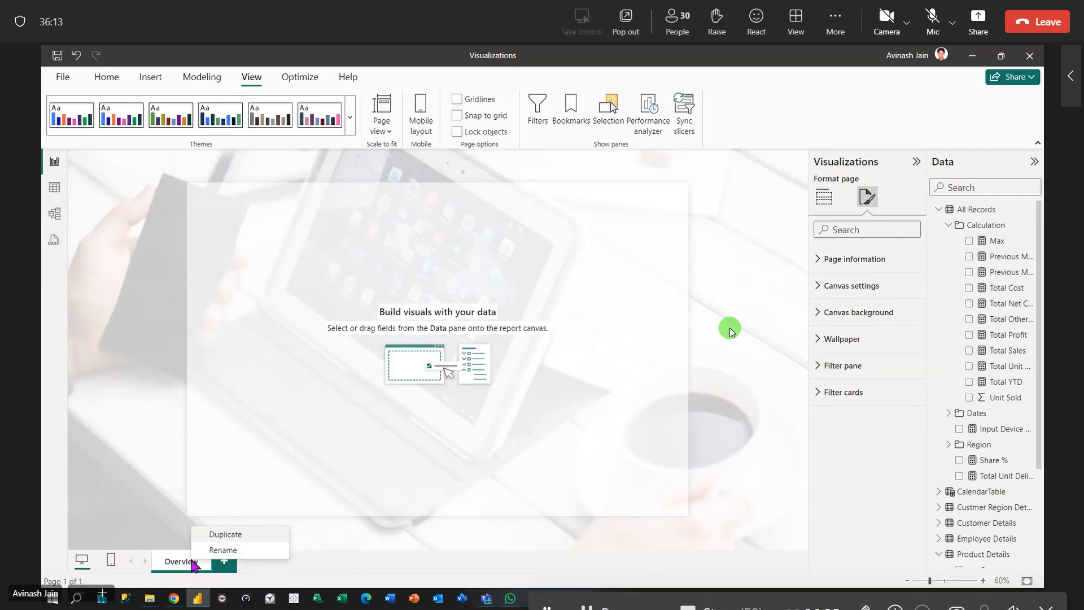
{"action": "left_click", "coordinate": [730, 329]}
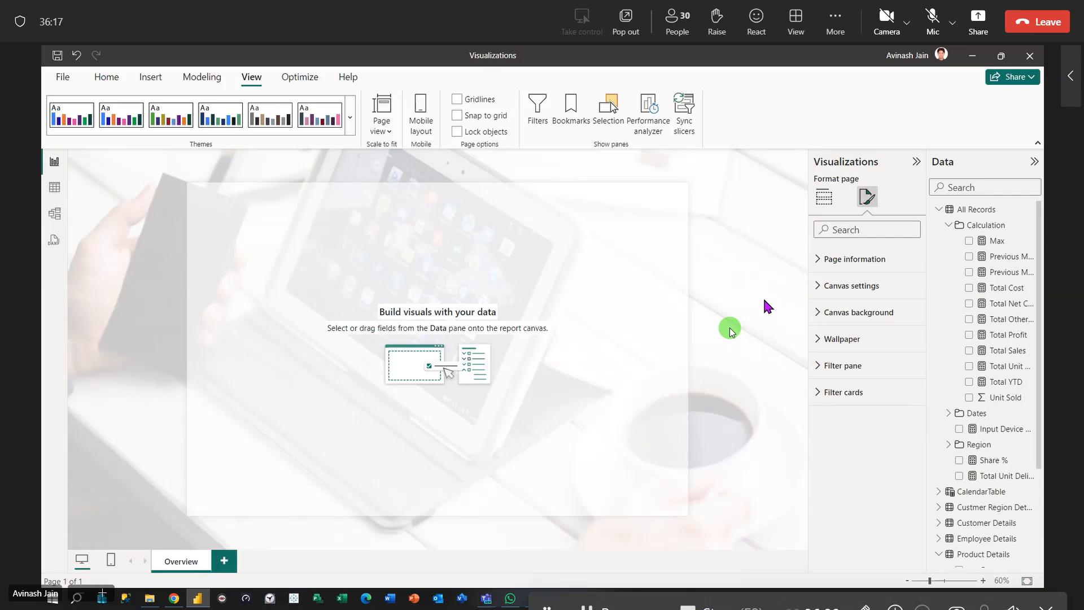
{"action": "left_click", "coordinate": [1027, 581]}
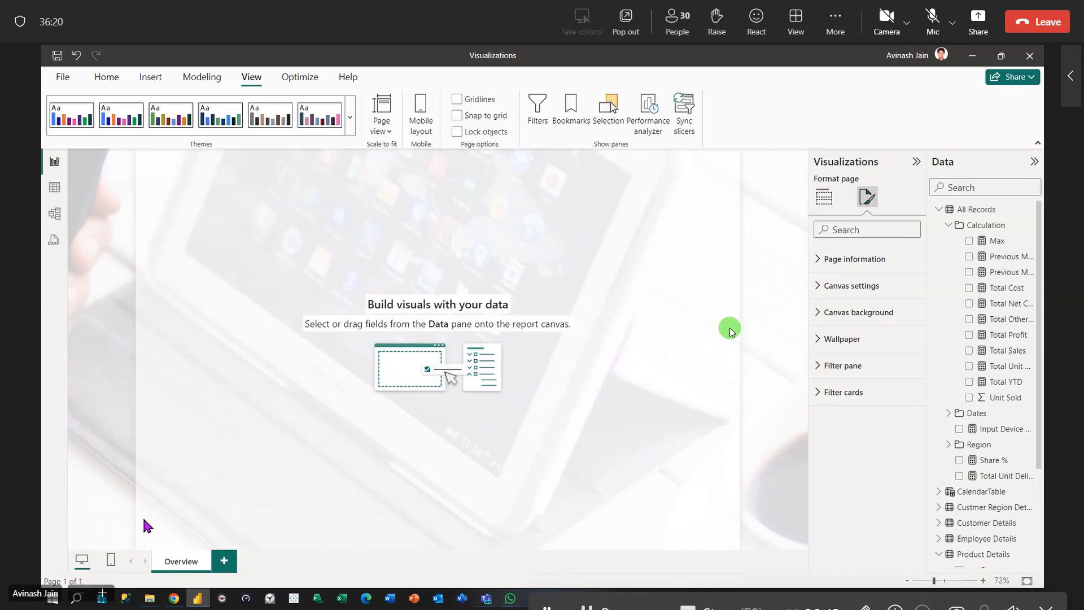
{"action": "right_click", "coordinate": [182, 563]}
{"action": "left_click", "coordinate": [218, 538]}
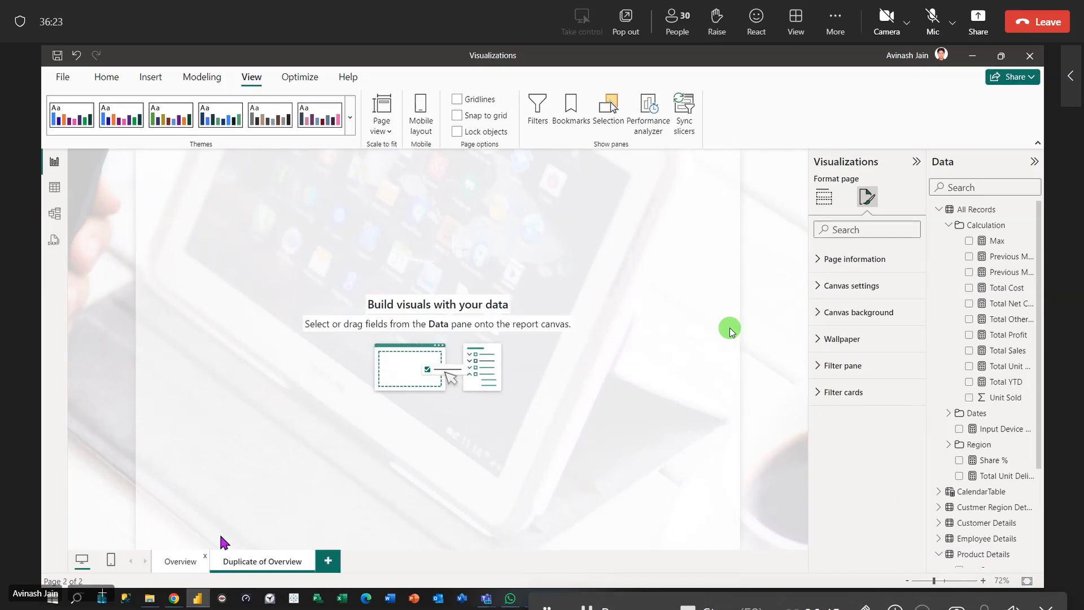
{"action": "right_click", "coordinate": [278, 565]}
{"action": "left_click", "coordinate": [320, 506]}
{"action": "right_click", "coordinate": [344, 567]}
{"action": "left_click", "coordinate": [407, 515]}
{"action": "right_click", "coordinate": [488, 562]}
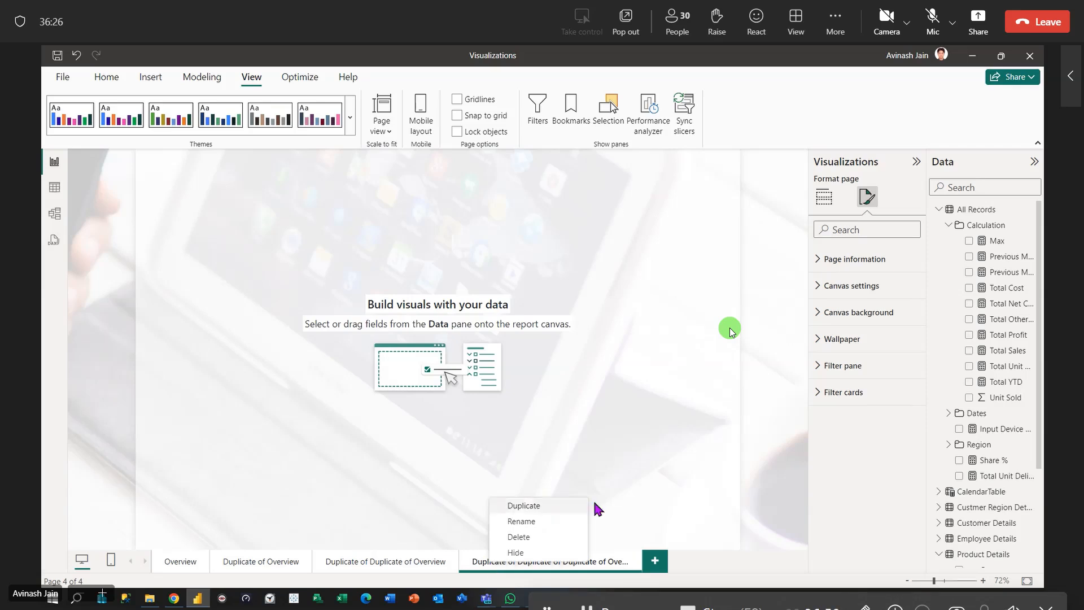
{"action": "left_click", "coordinate": [518, 508]}
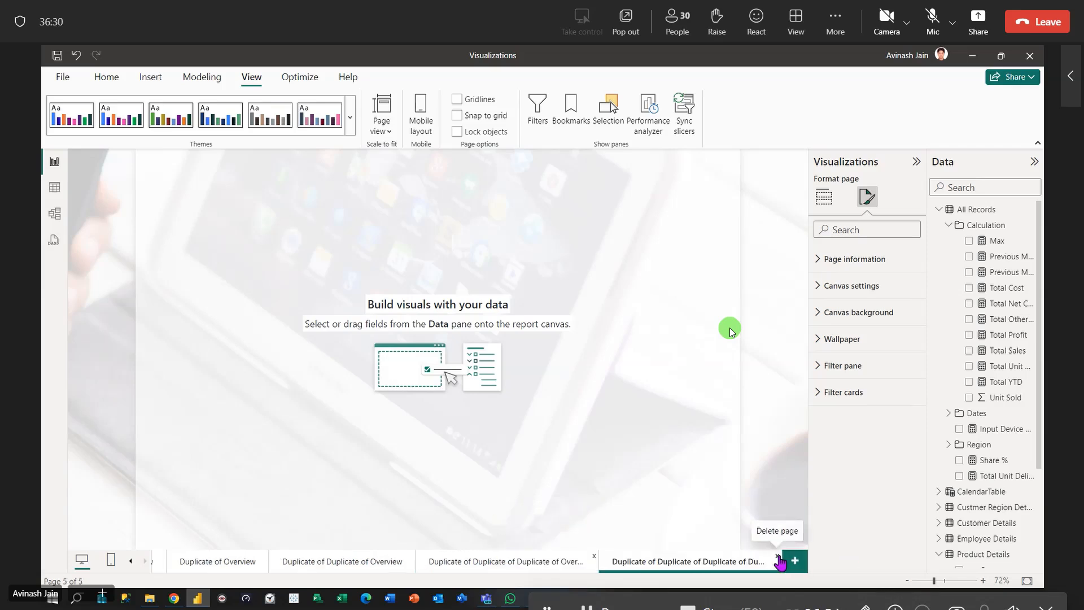
Delete all four duplicates of the Overview page.
{"action": "left_click", "coordinate": [779, 561]}
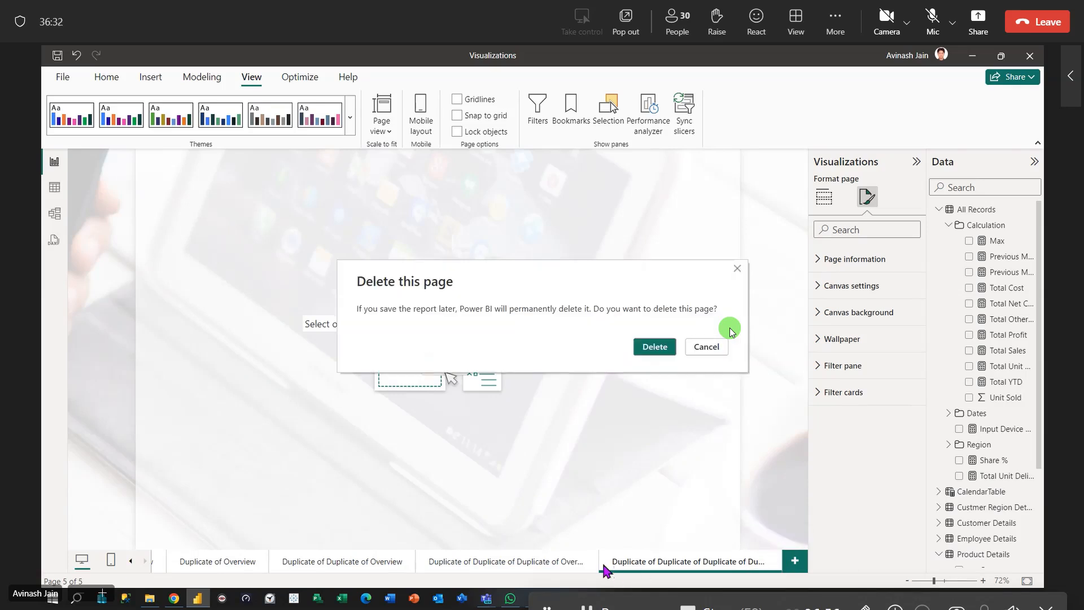
{"action": "left_click", "coordinate": [652, 353]}
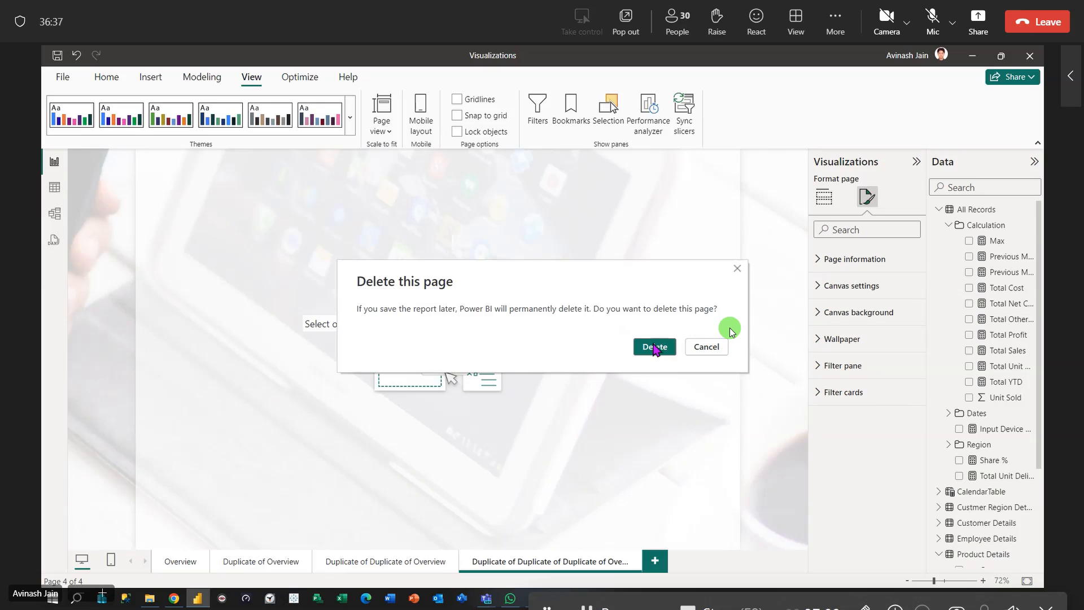
{"action": "left_click", "coordinate": [653, 347]}
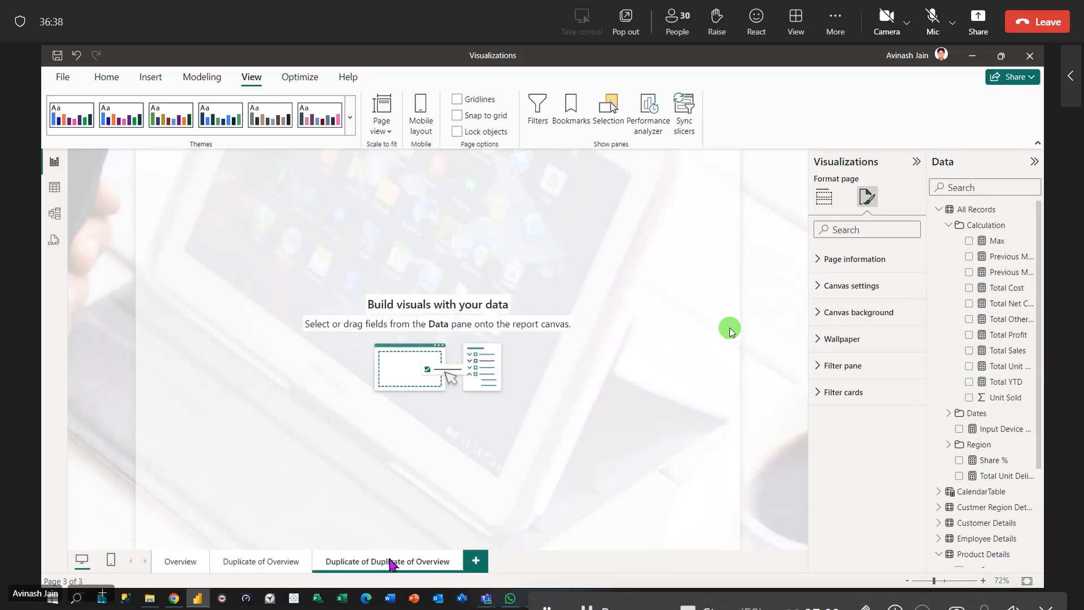
{"action": "key", "text": "Delete"}
{"action": "left_click", "coordinate": [661, 349]}
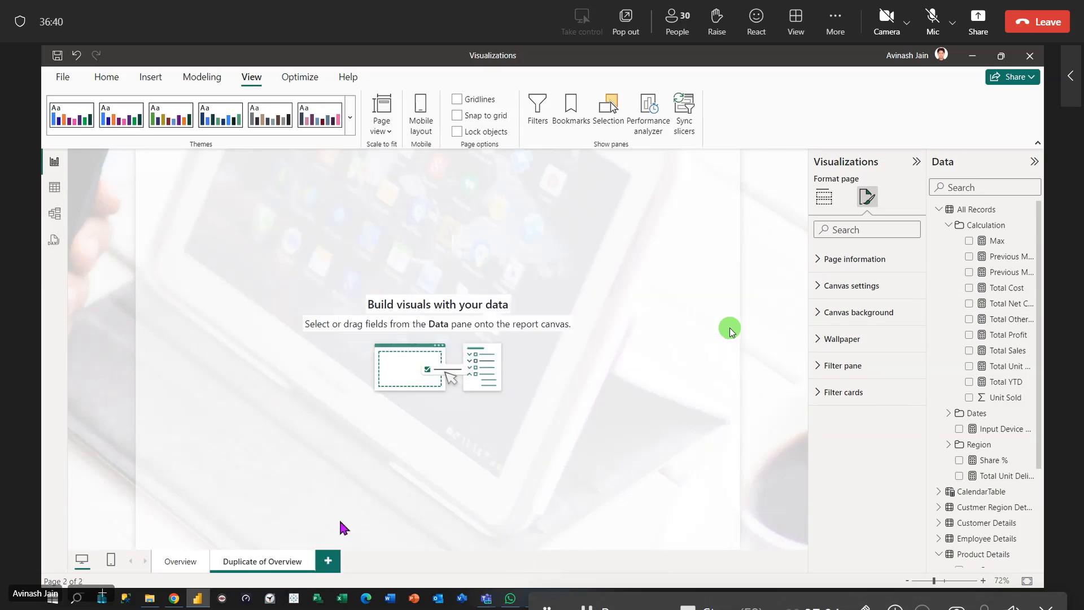
{"action": "left_click", "coordinate": [311, 561]}
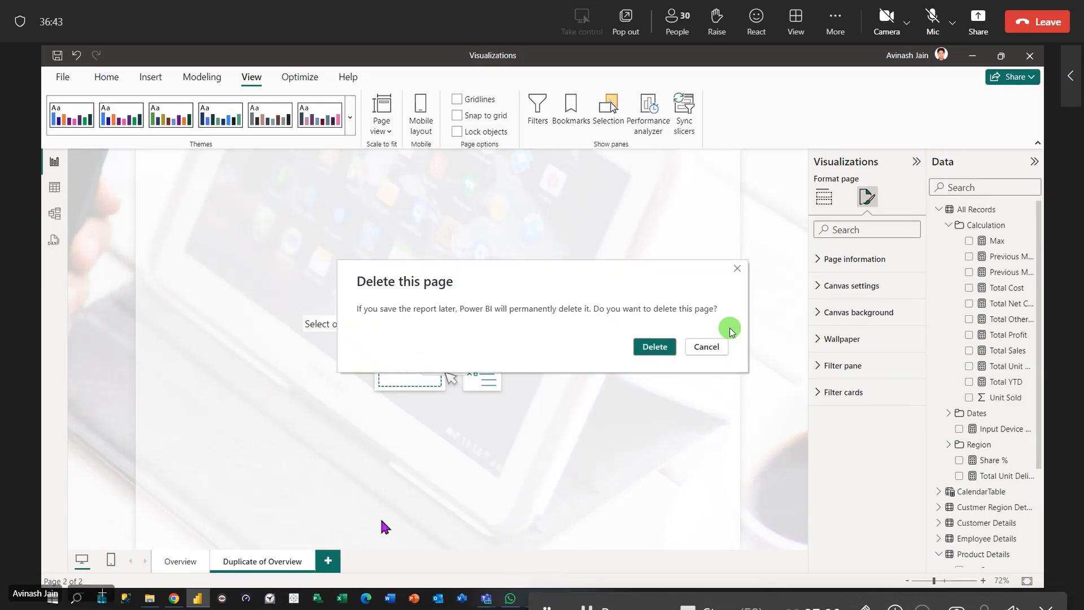
{"action": "left_click", "coordinate": [650, 347]}
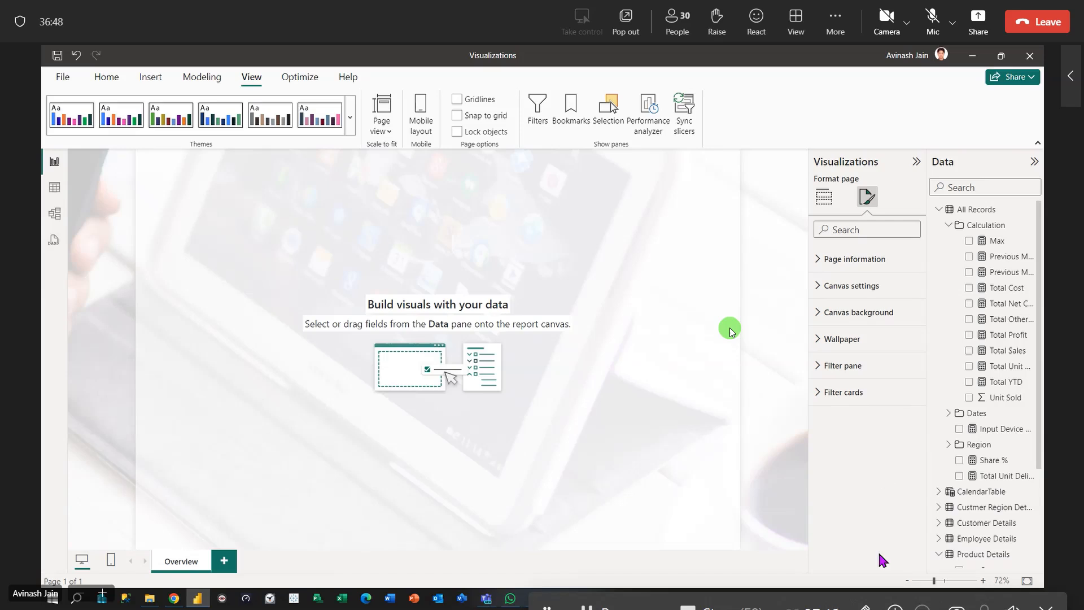
Insert the Robo Pic 1 image from the Pictures folder and move it to the upper-left area of the Overview page canvas.
{"action": "left_click", "coordinate": [907, 581]}
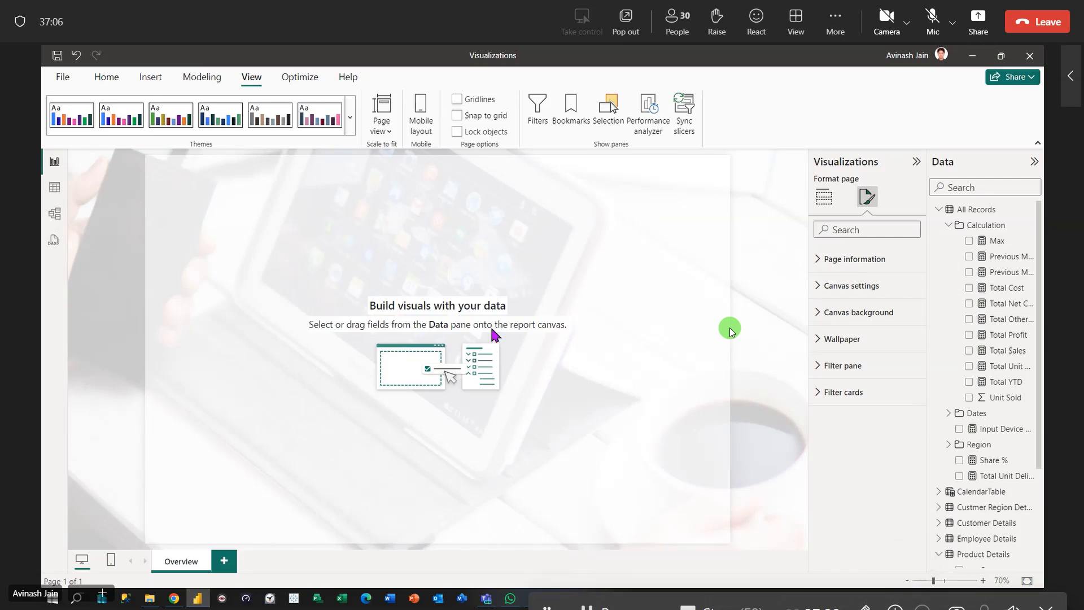
{"action": "left_click", "coordinate": [150, 78]}
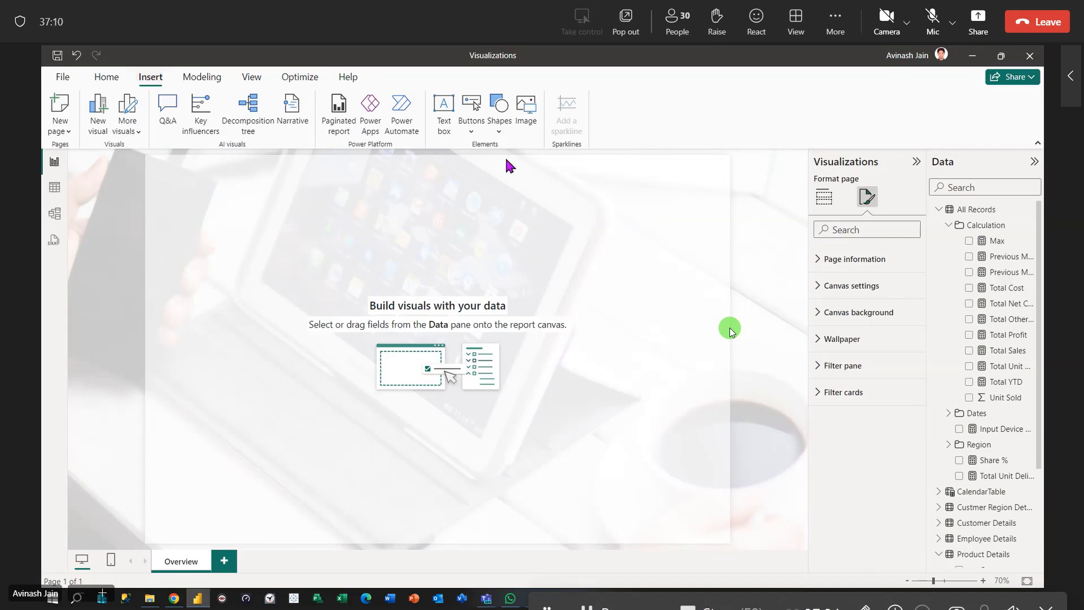
{"action": "left_click", "coordinate": [525, 119]}
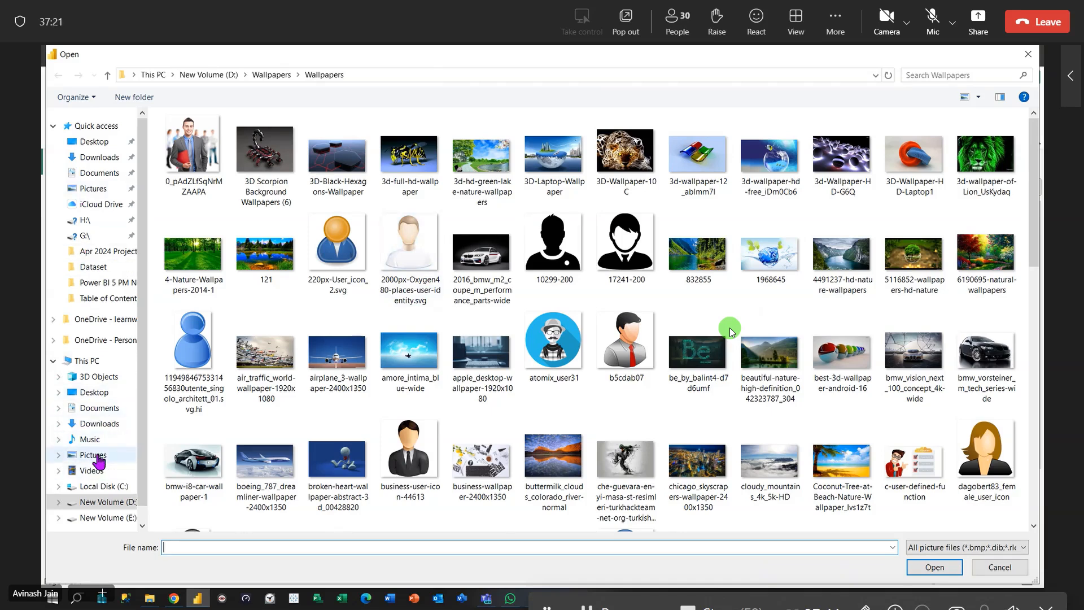
{"action": "left_click", "coordinate": [94, 455]}
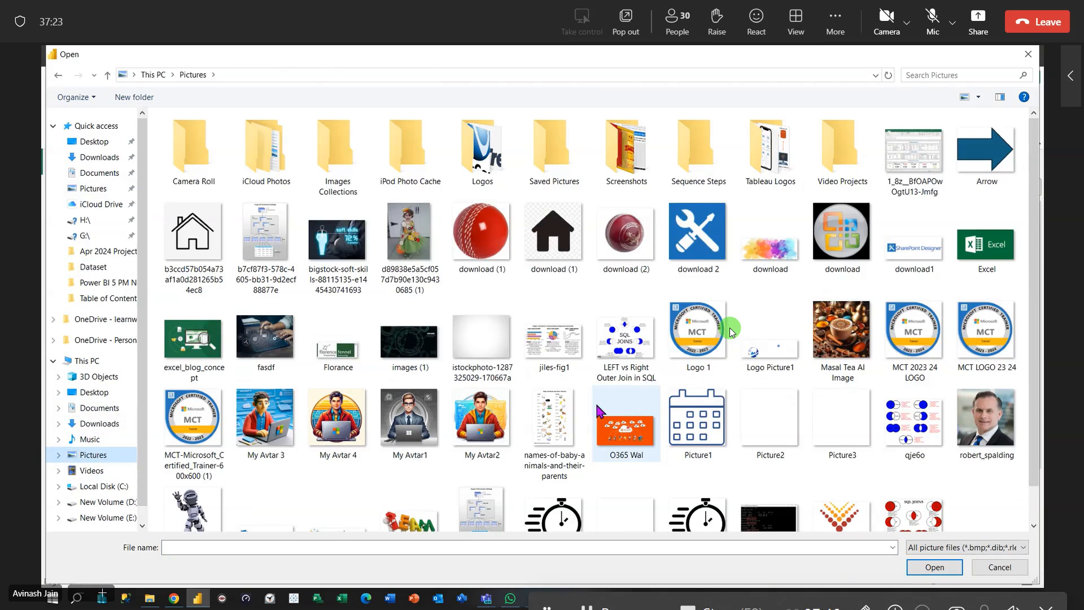
{"action": "left_click", "coordinate": [191, 511]}
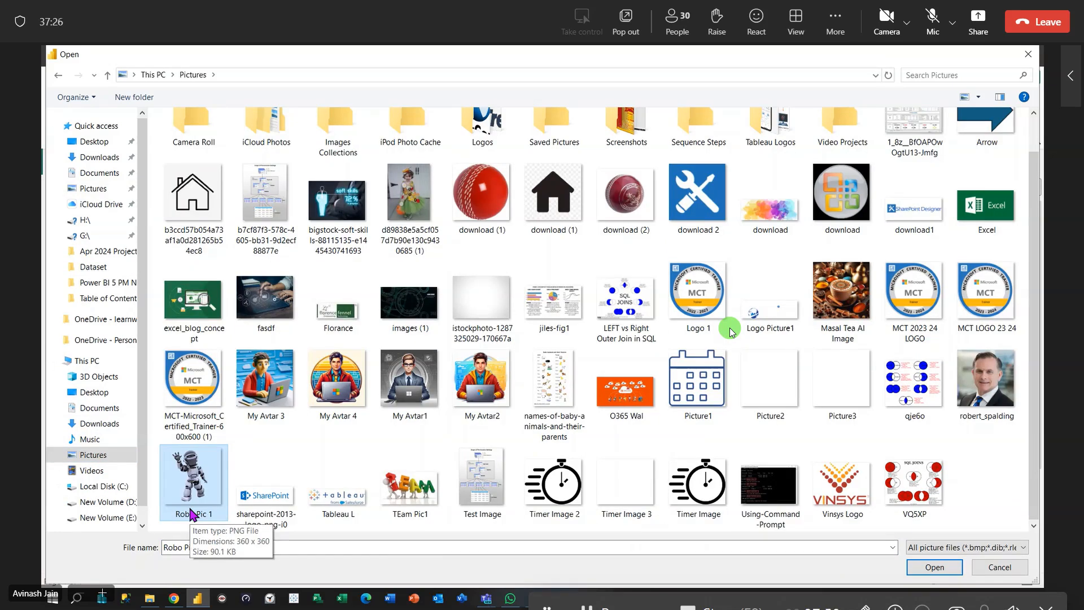
{"action": "left_click", "coordinate": [946, 566]}
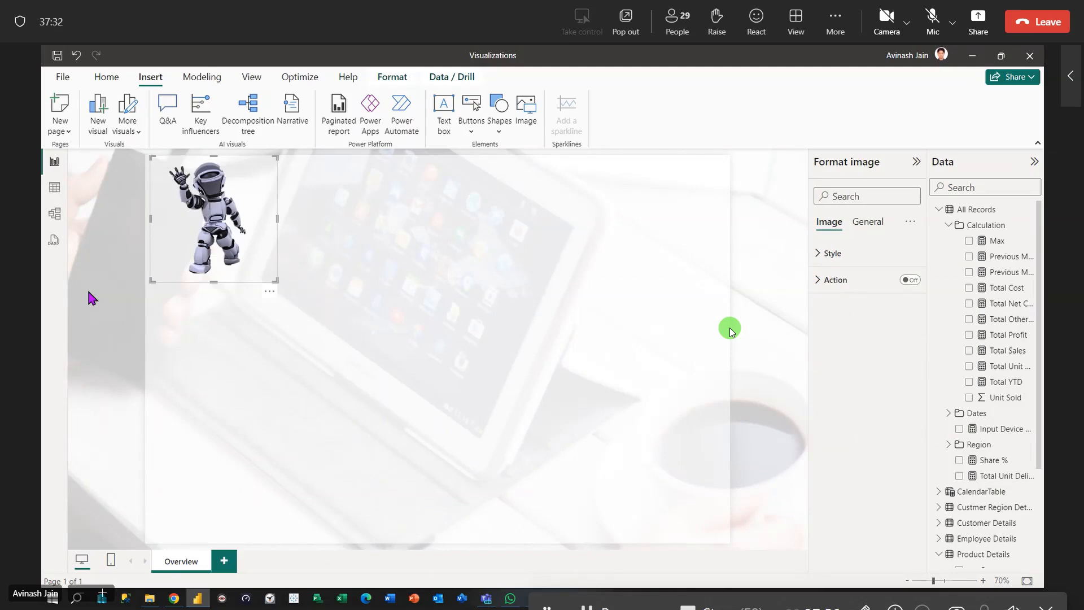
{"action": "left_click_drag", "start_coordinate": [214, 220], "coordinate": [365, 280]}
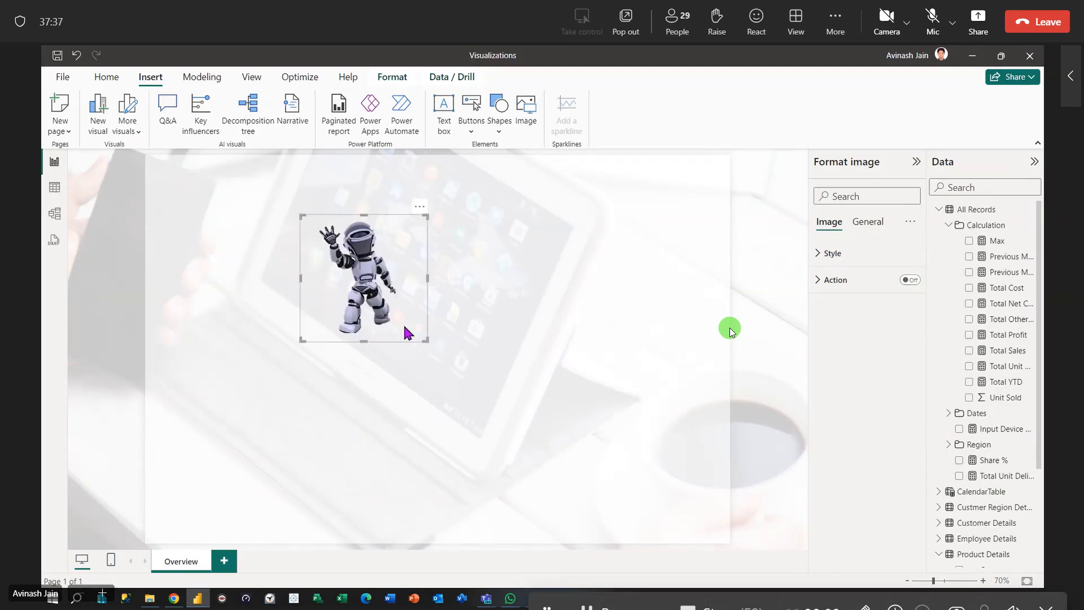
{"action": "left_click_drag", "start_coordinate": [362, 313], "coordinate": [277, 318]}
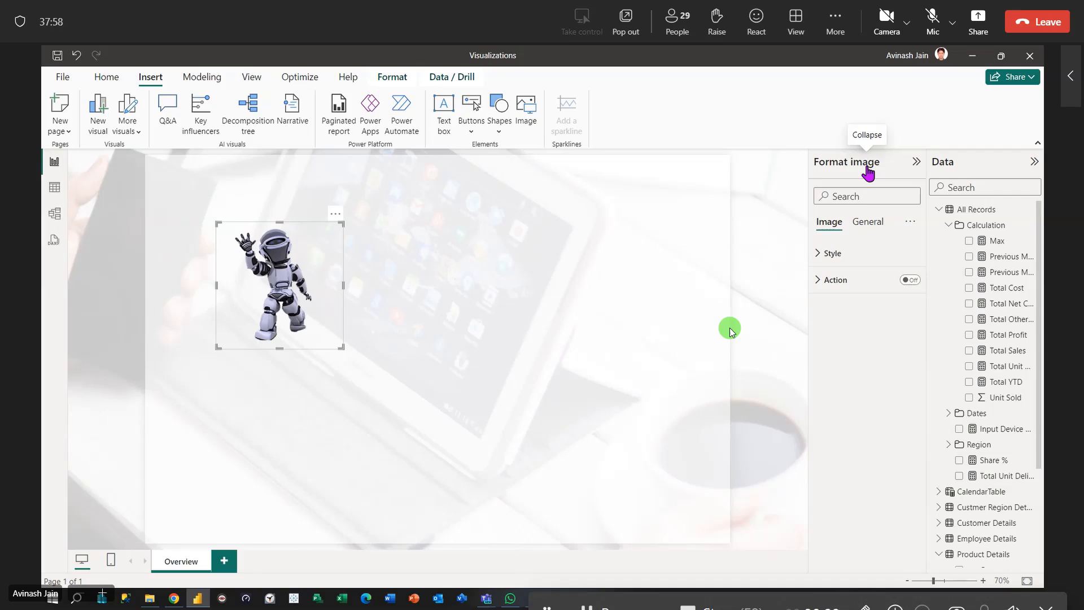
Try the Fit scaling on the robot image and set its scaling style to Fill.
{"action": "left_click", "coordinate": [816, 254]}
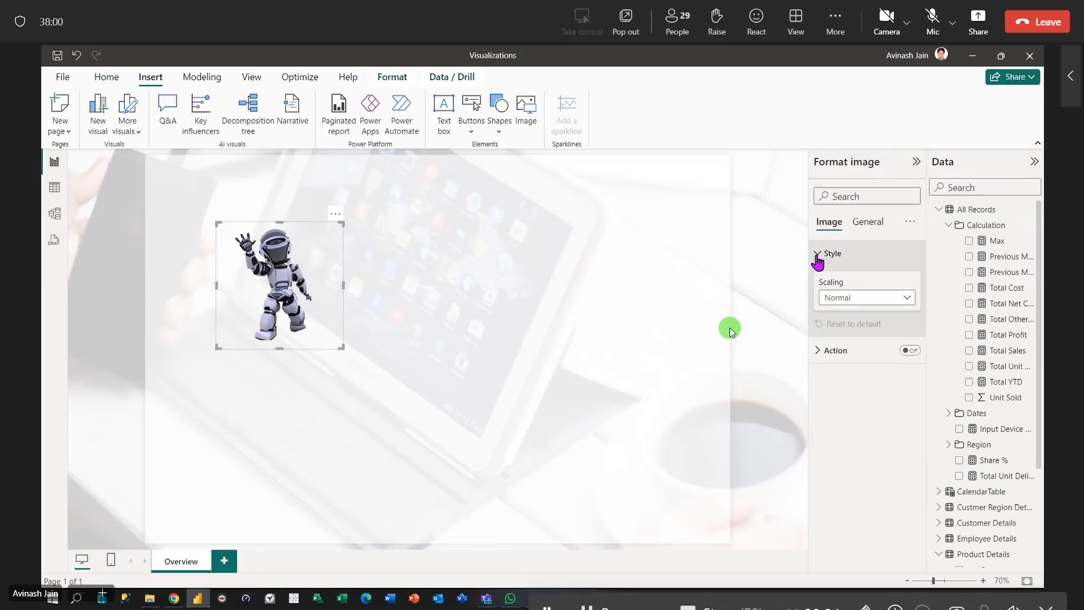
{"action": "left_click", "coordinate": [910, 305]}
{"action": "left_click", "coordinate": [833, 330]}
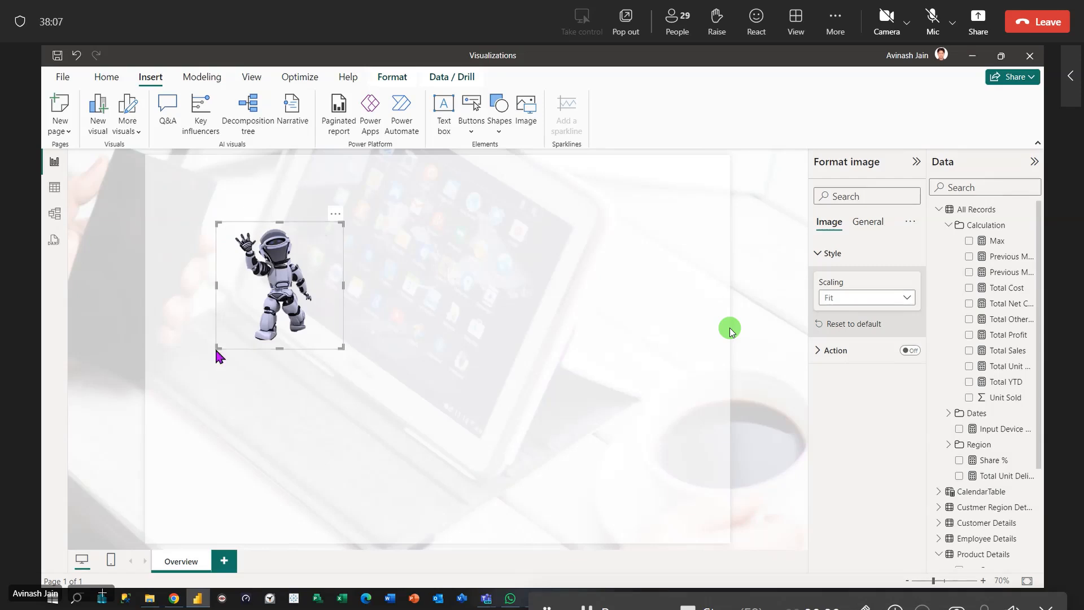
{"action": "left_click", "coordinate": [906, 298]}
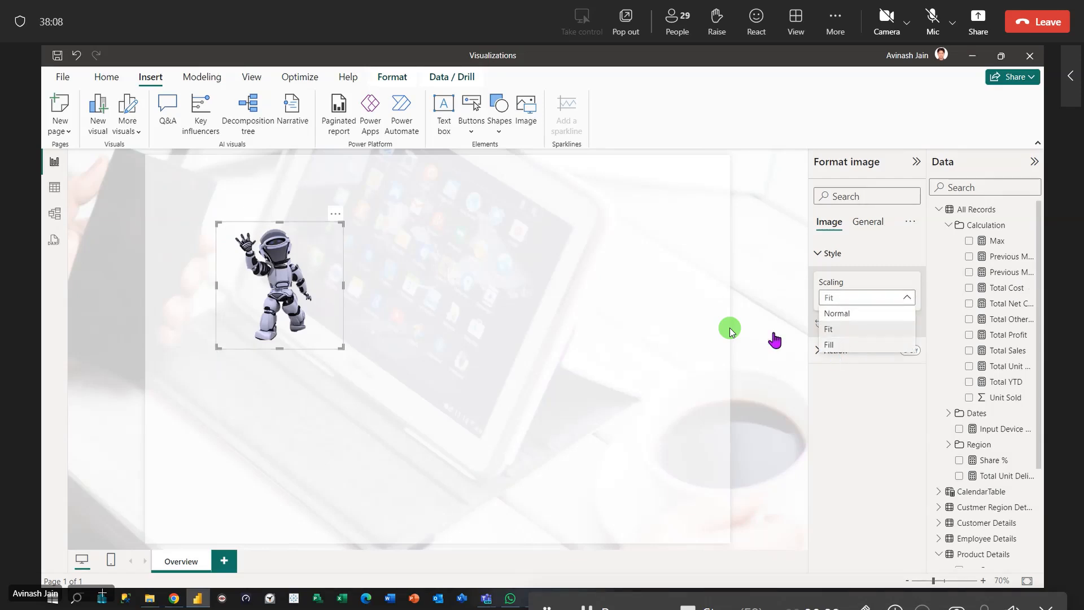
{"action": "left_click", "coordinate": [829, 345]}
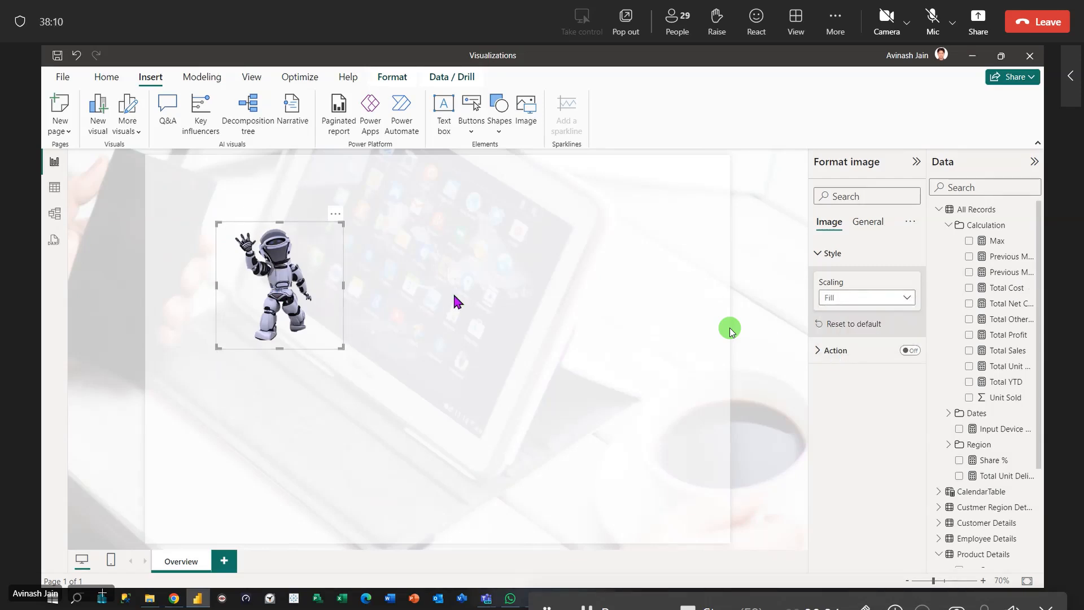
Shrink the robot image to a small logo size and place it in the canvas's upper-left corner.
{"action": "left_click", "coordinate": [685, 287]}
{"action": "left_click", "coordinate": [299, 310]}
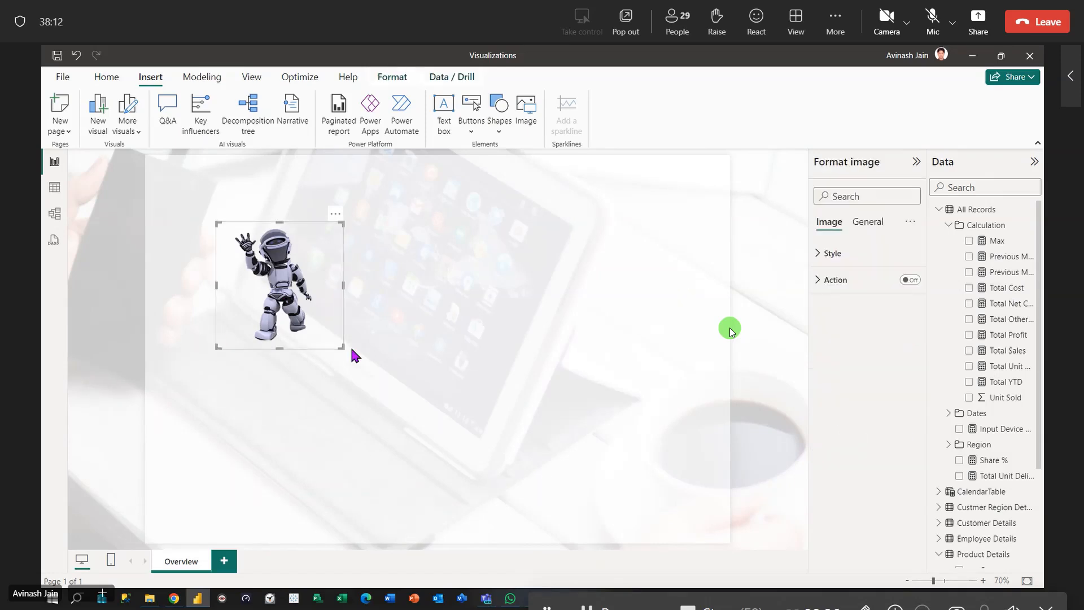
{"action": "left_click_drag", "start_coordinate": [340, 349], "coordinate": [196, 195]}
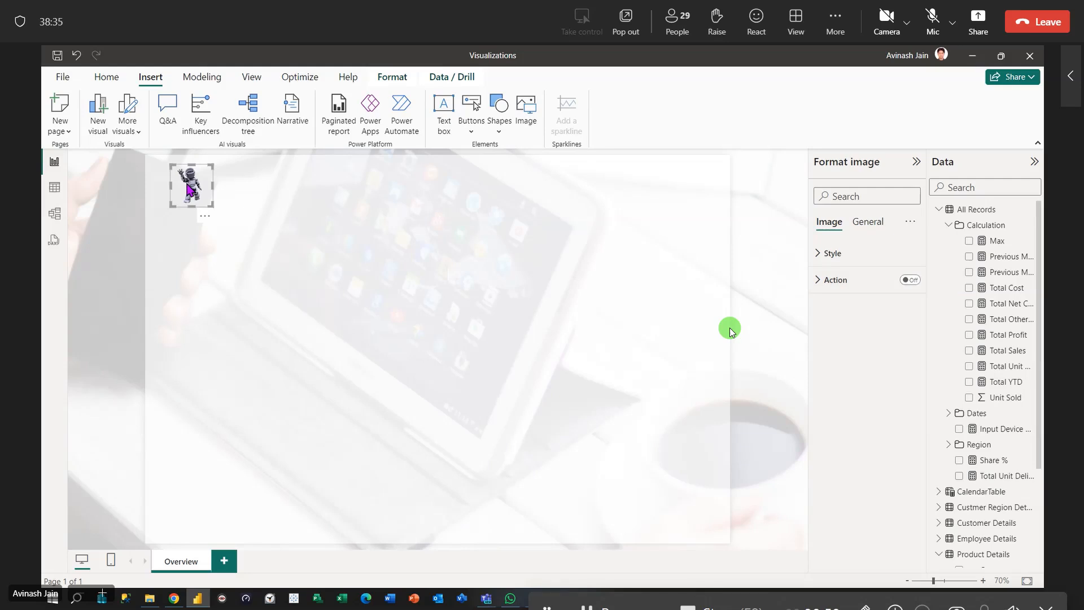
Turn on the action for the robot image and open its action settings.
{"action": "left_click", "coordinate": [909, 281]}
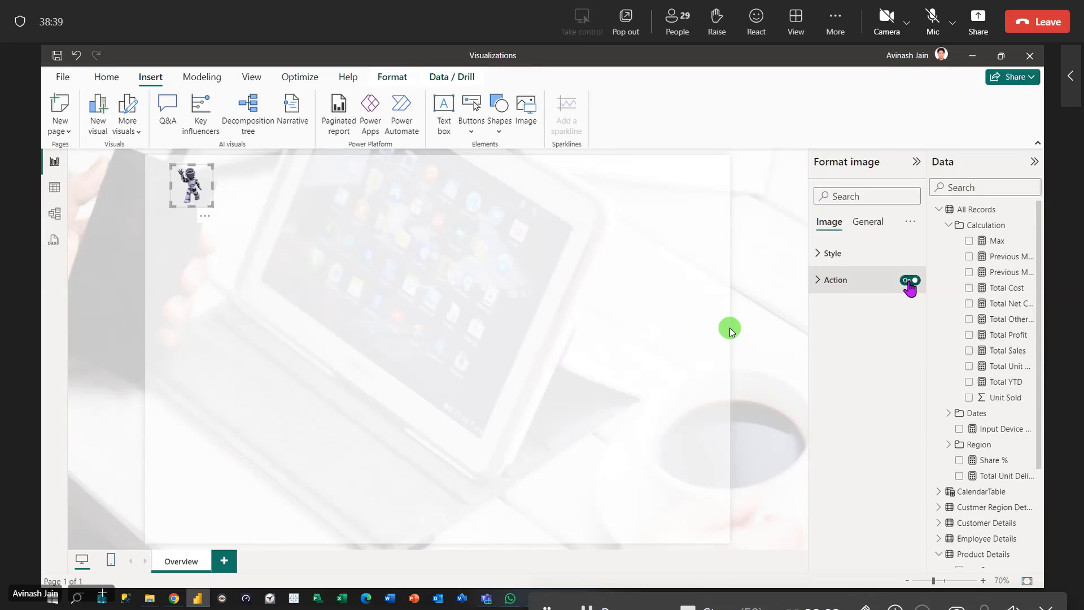
{"action": "left_click", "coordinate": [818, 280]}
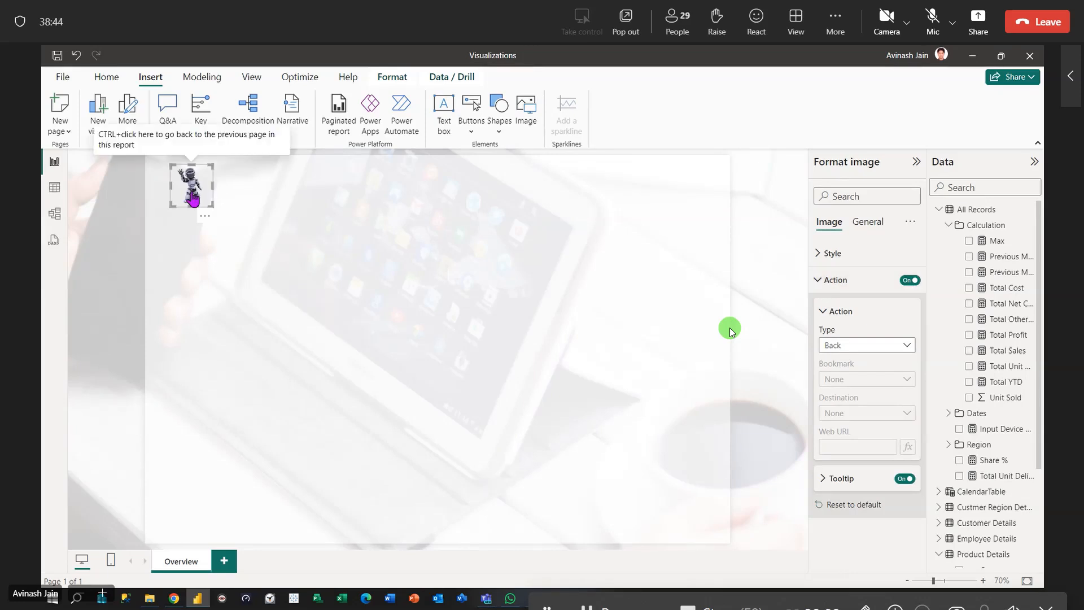
Set the robot image's action type to Web URL and paste the DAX function reference link from the browser as its address.
{"action": "left_click", "coordinate": [907, 348]}
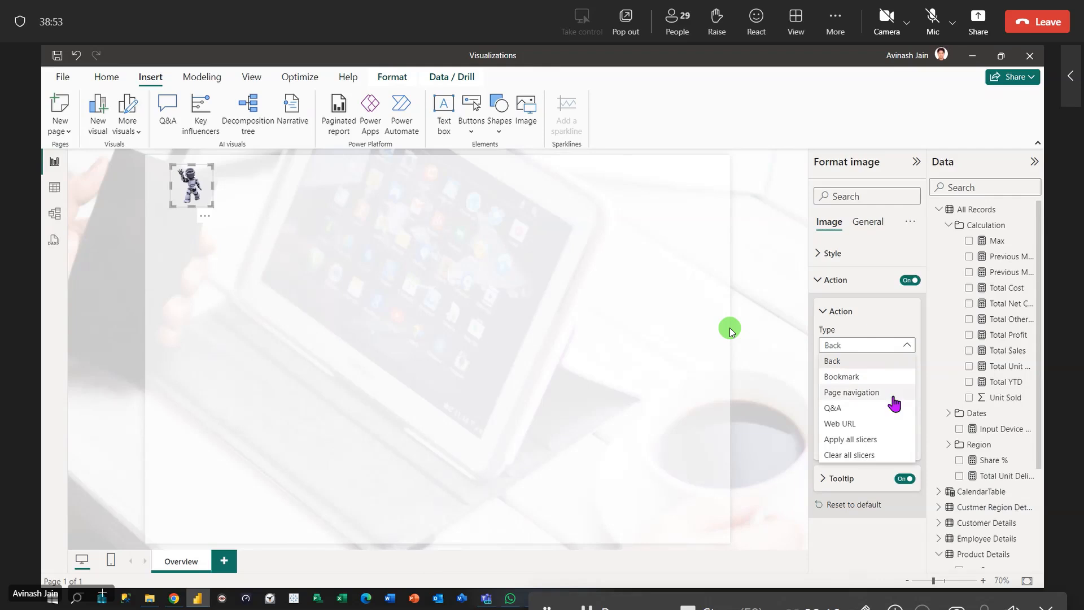
{"action": "left_click", "coordinate": [840, 423]}
{"action": "left_click", "coordinate": [851, 447]}
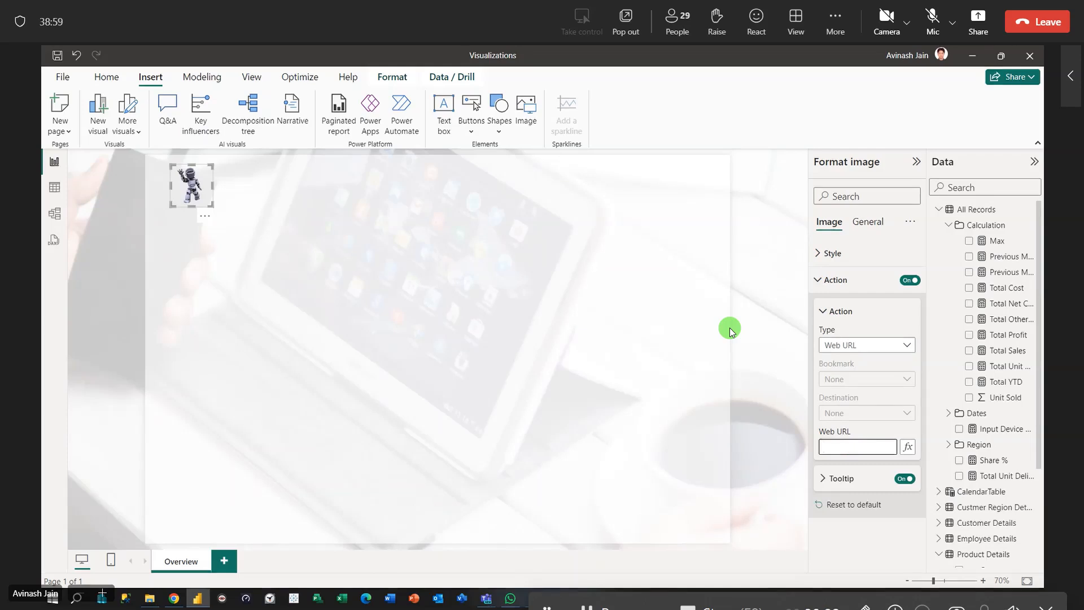
{"action": "left_click", "coordinate": [174, 598]}
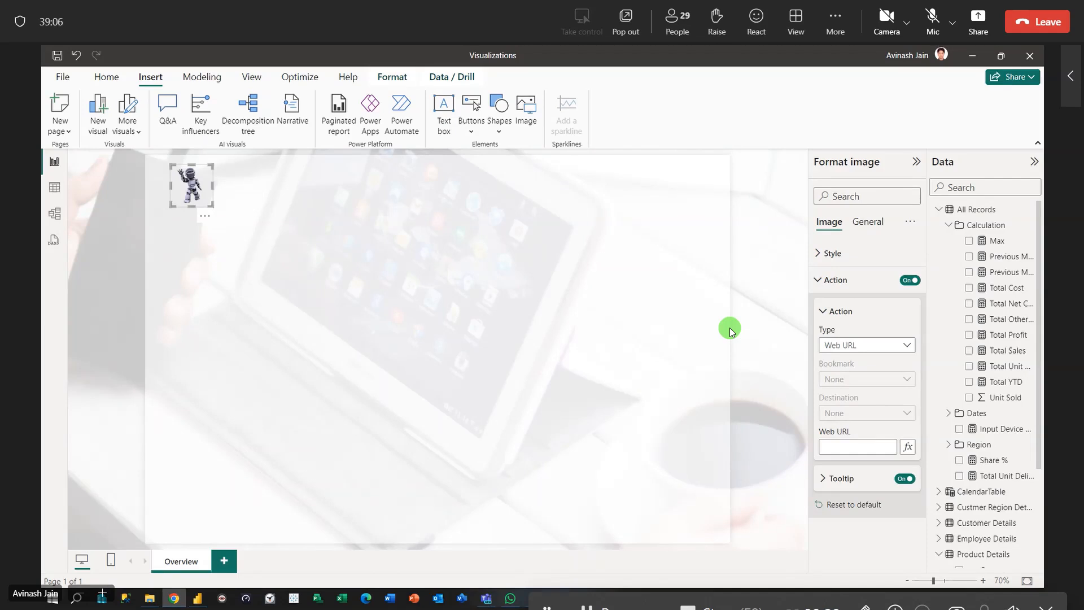
{"action": "left_click", "coordinate": [866, 454]}
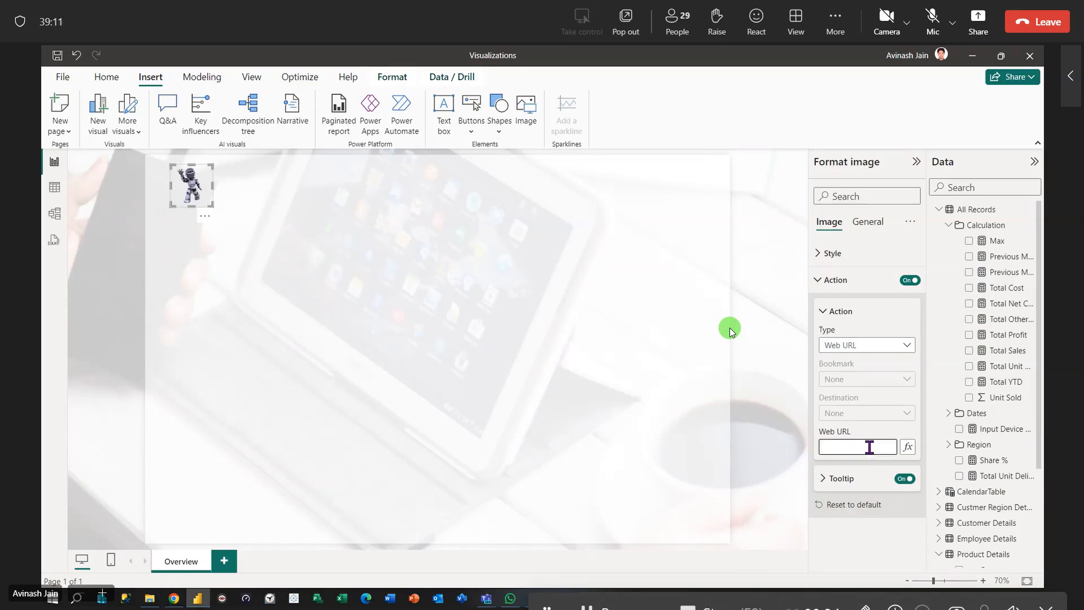
{"action": "key", "text": "ctrl+v"}
{"action": "left_click", "coordinate": [763, 426]}
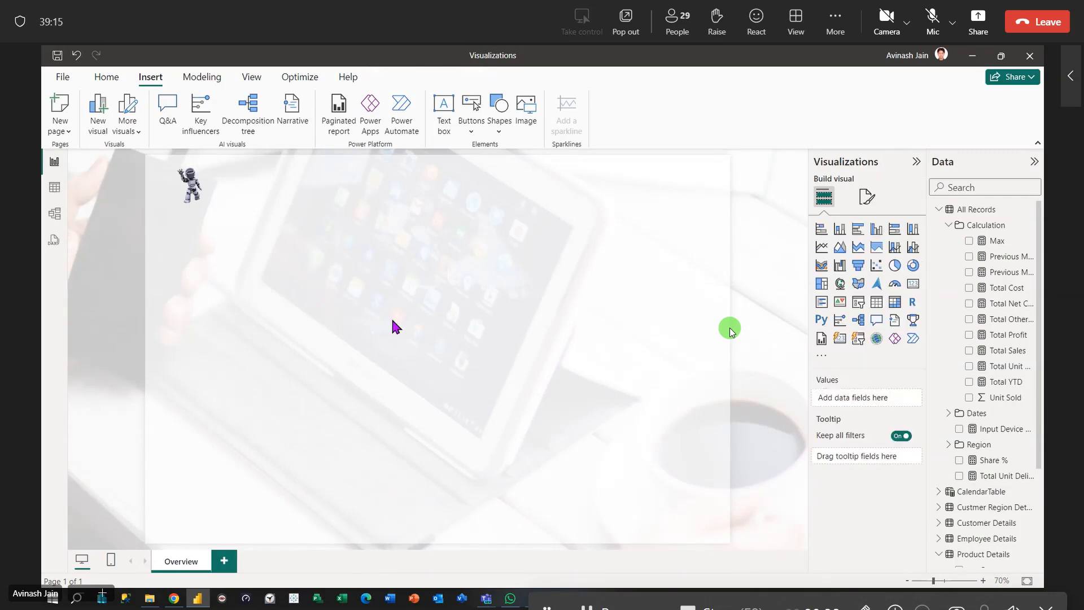
Move the robot image closer to the page's upper-left corner and test its link to the DAX function reference page.
{"action": "left_click", "coordinate": [185, 182]}
{"action": "left_click_drag", "start_coordinate": [185, 183], "coordinate": [181, 186]}
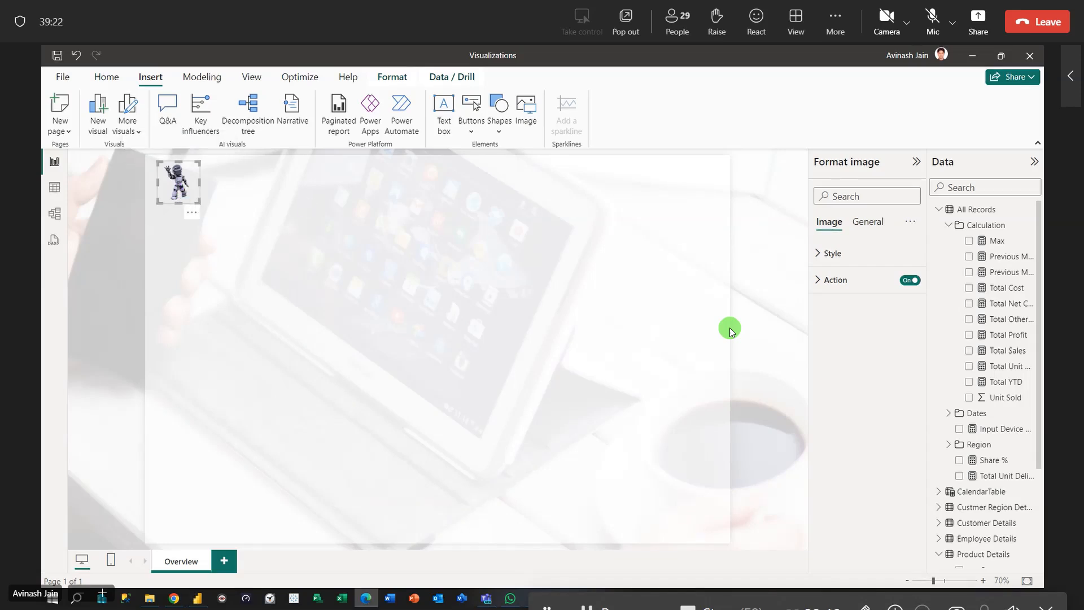
{"action": "left_click_drag", "start_coordinate": [43, 160], "coordinate": [821, 151]}
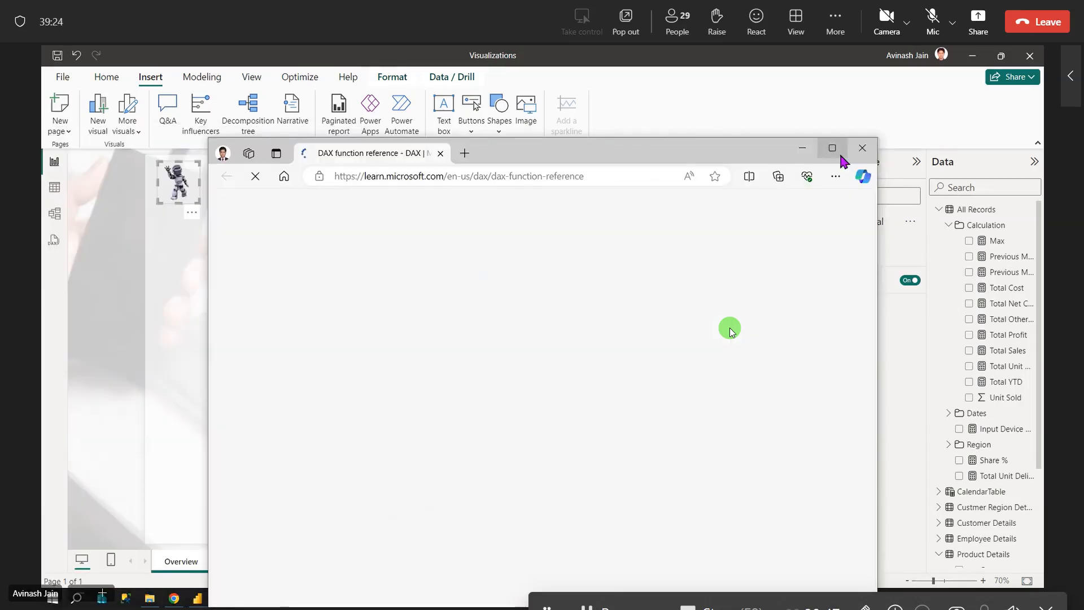
{"action": "left_click", "coordinate": [838, 152]}
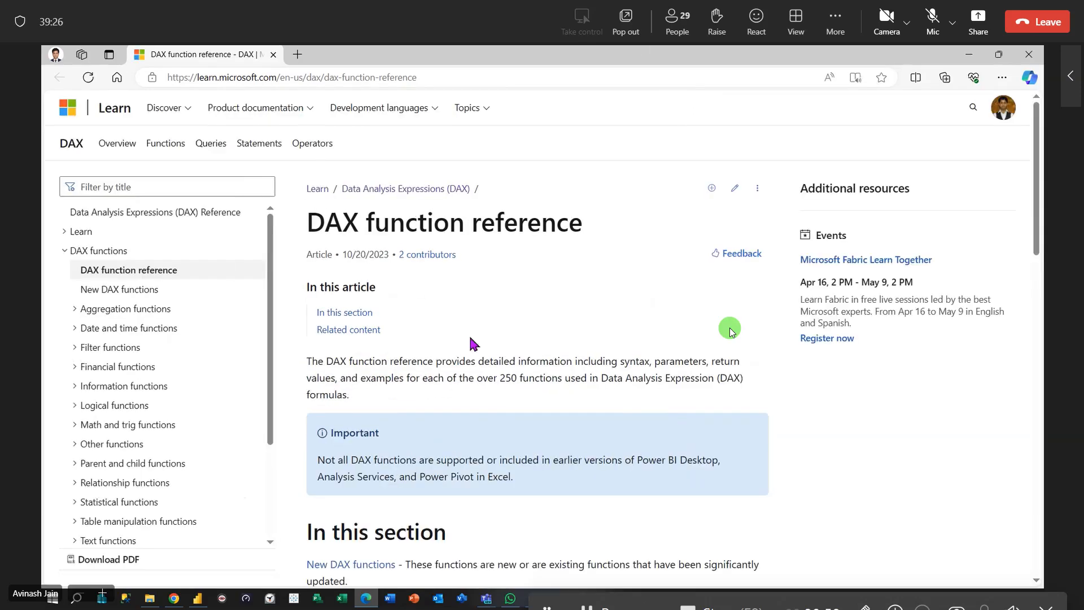
{"action": "left_click", "coordinate": [1028, 55]}
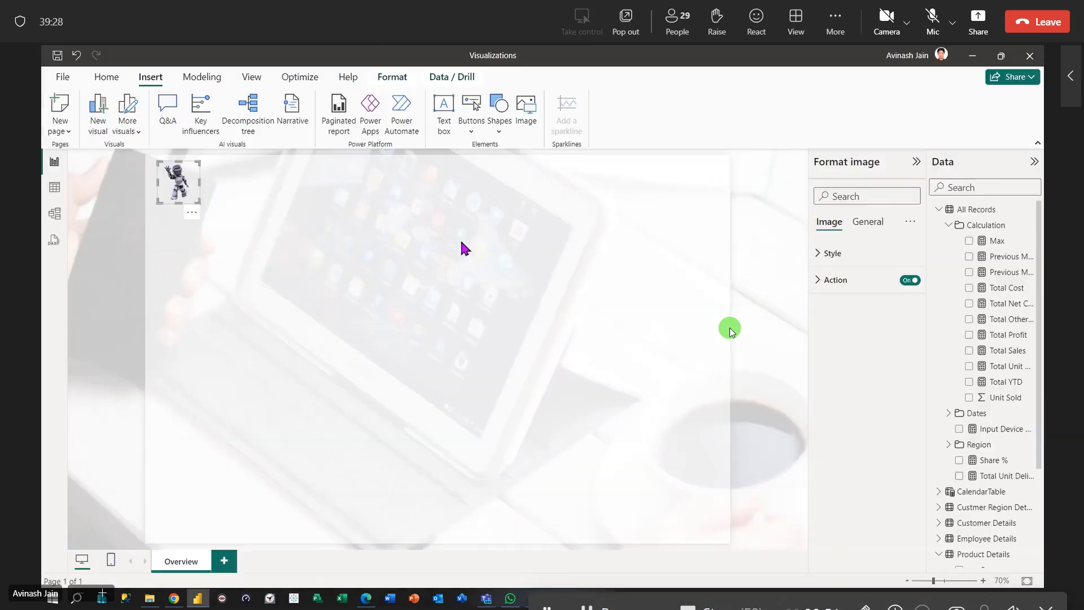
{"action": "left_click", "coordinate": [382, 294]}
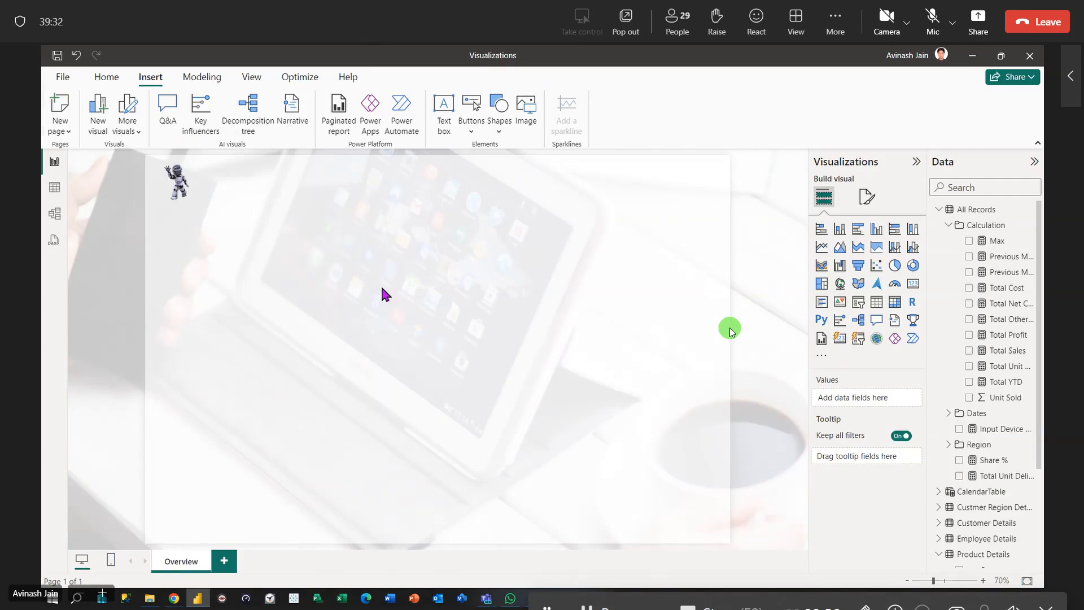
Examine the robot image's size settings in its general properties.
{"action": "left_click", "coordinate": [181, 186]}
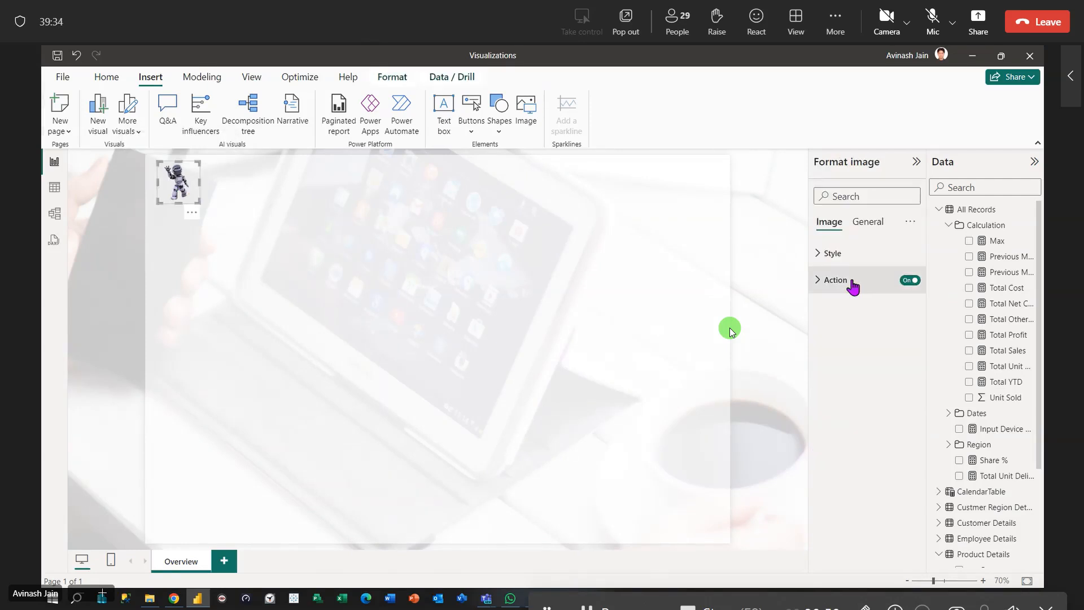
{"action": "left_click", "coordinate": [872, 223]}
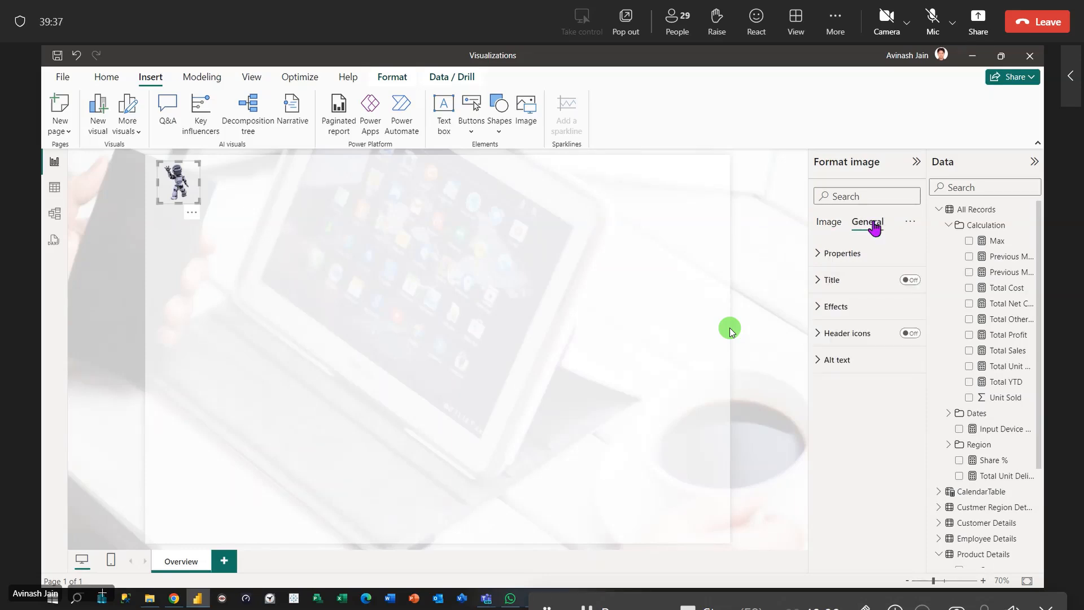
{"action": "left_click", "coordinate": [818, 258]}
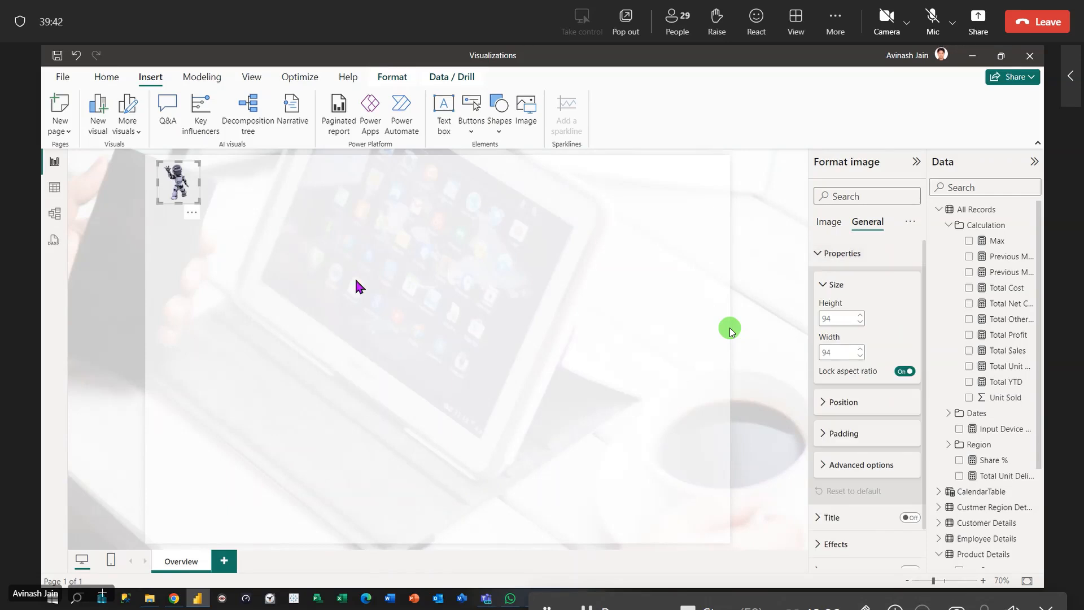
{"action": "left_click", "coordinate": [342, 324]}
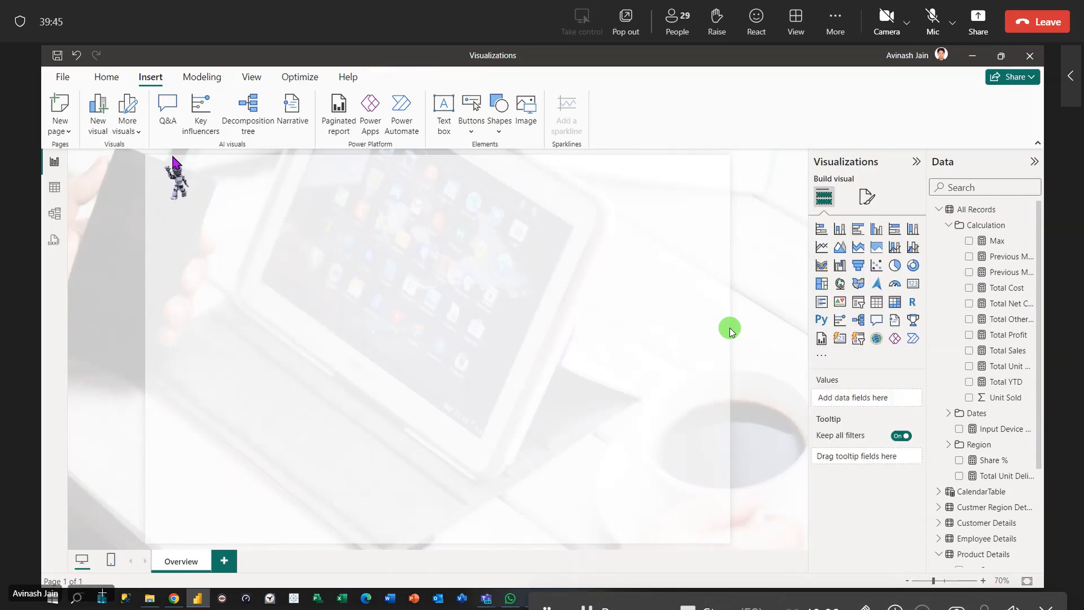
Shrink the robot image and shift it slightly inward from the page's upper-left corner.
{"action": "left_click", "coordinate": [172, 162]}
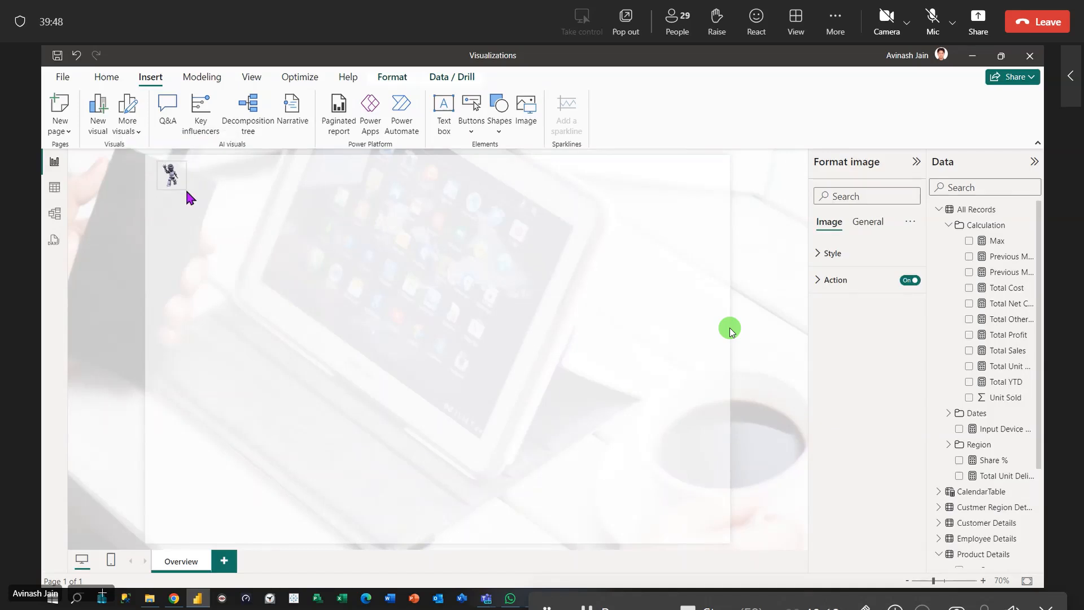
{"action": "left_click_drag", "start_coordinate": [172, 182], "coordinate": [178, 188]}
{"action": "left_click", "coordinate": [225, 194]}
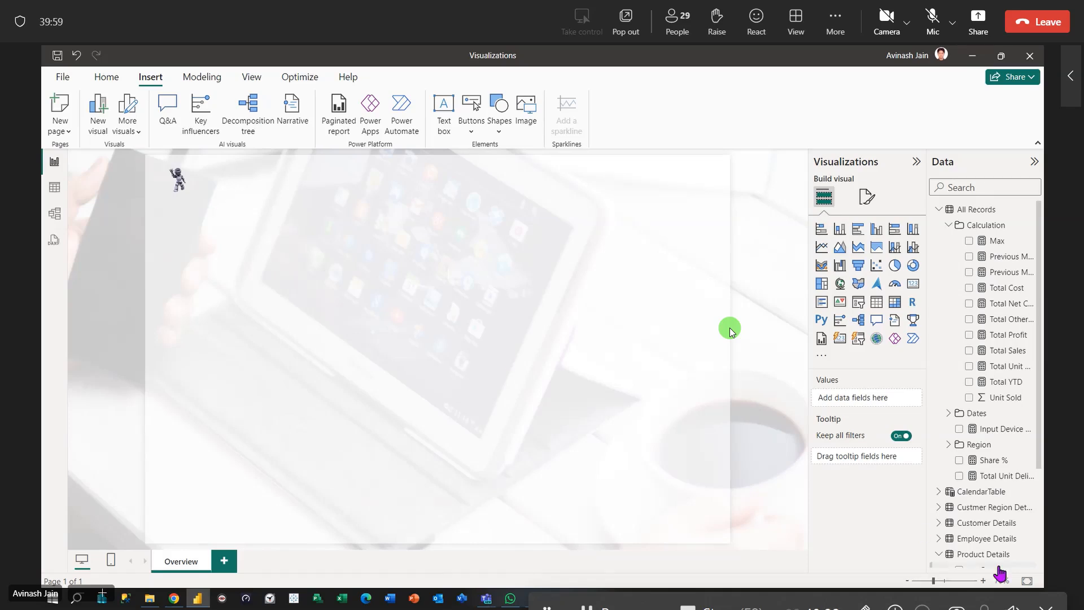
Fit the report page to the window and collapse the Visualizations pane, the Data pane and the ribbon.
{"action": "left_click", "coordinate": [1025, 582]}
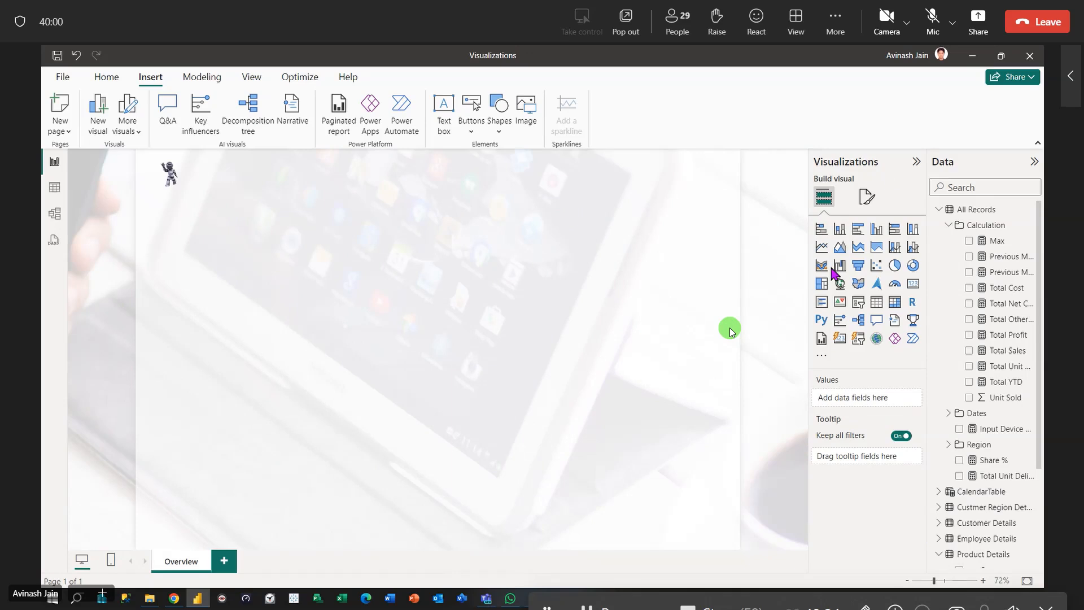
{"action": "left_click", "coordinate": [916, 163]}
{"action": "left_click", "coordinate": [1034, 161]}
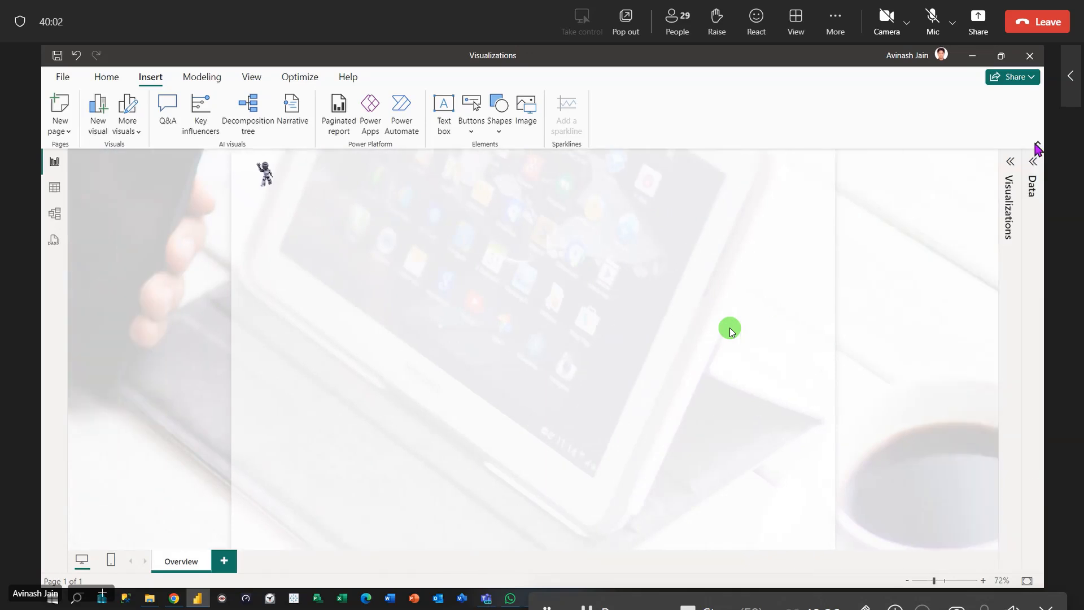
{"action": "left_click", "coordinate": [1037, 145]}
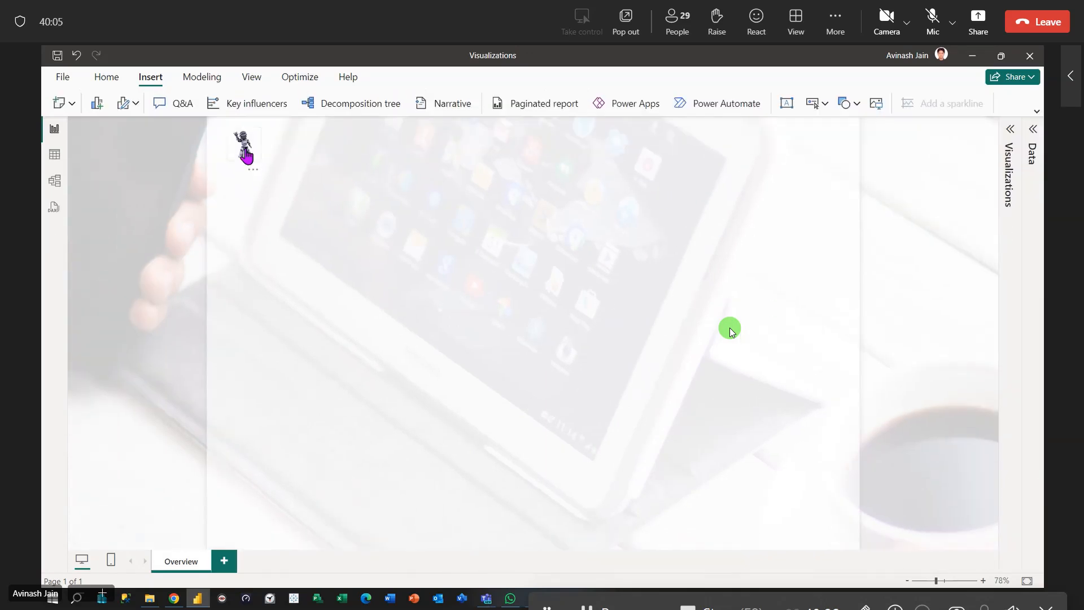
Enlarge the robot image slightly and move it closer to the page's upper-left corner.
{"action": "left_click", "coordinate": [264, 165]}
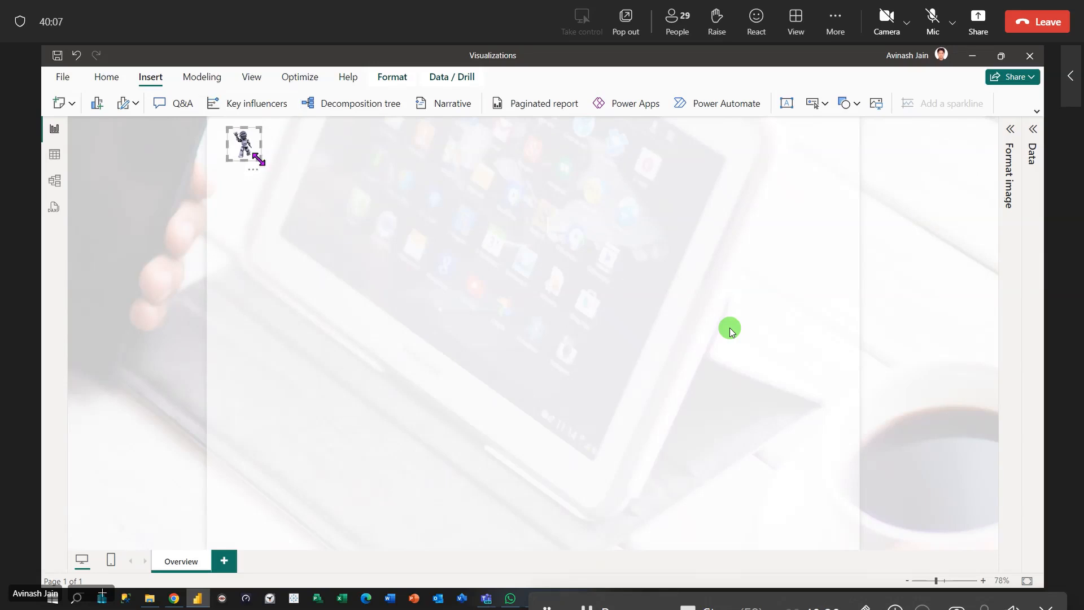
{"action": "left_click_drag", "start_coordinate": [254, 154], "coordinate": [249, 149]}
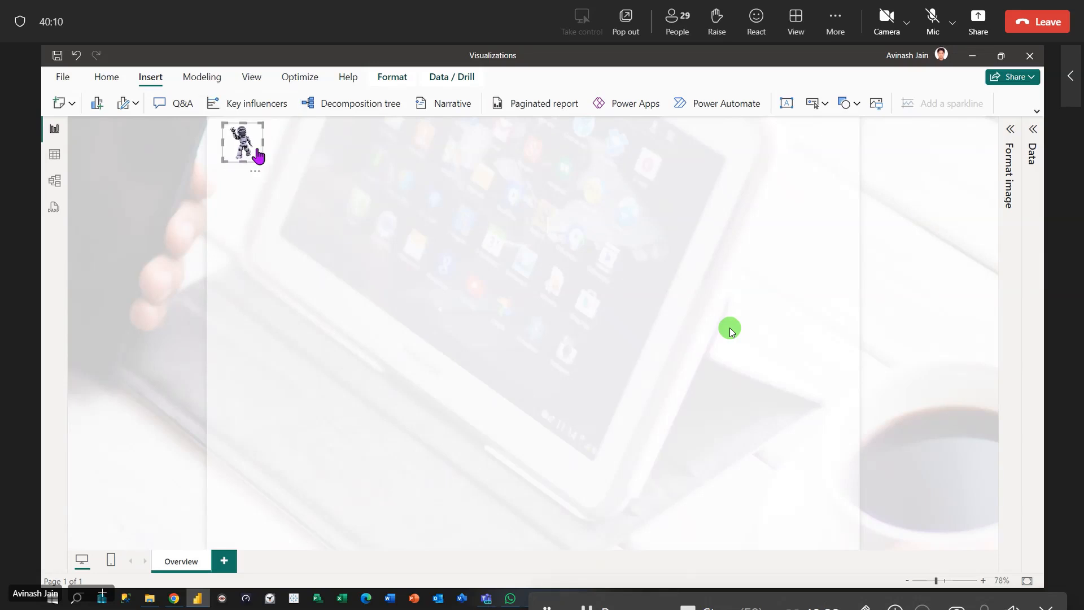
{"action": "left_click", "coordinate": [291, 157]}
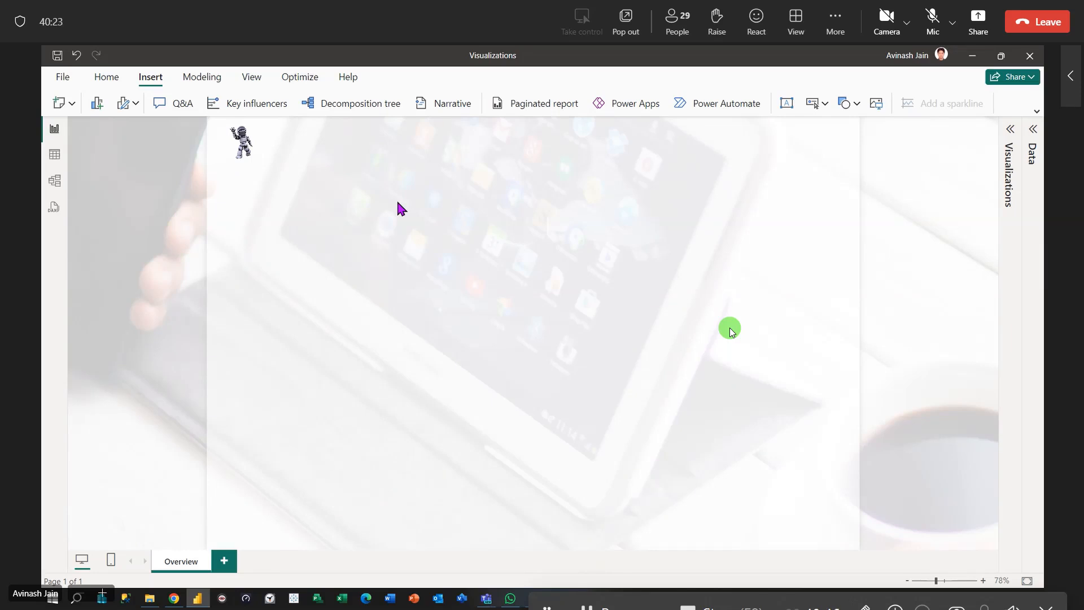
Create four more copies of the Overview page by duplicating it and each resulting copy in turn.
{"action": "right_click", "coordinate": [182, 561]}
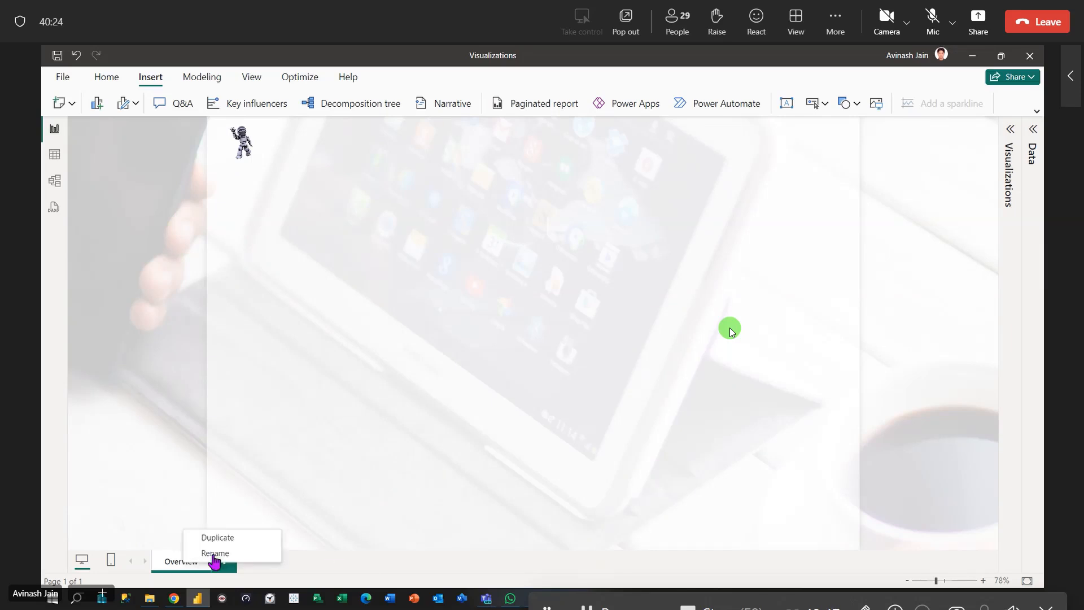
{"action": "left_click", "coordinate": [241, 538]}
{"action": "right_click", "coordinate": [280, 562]}
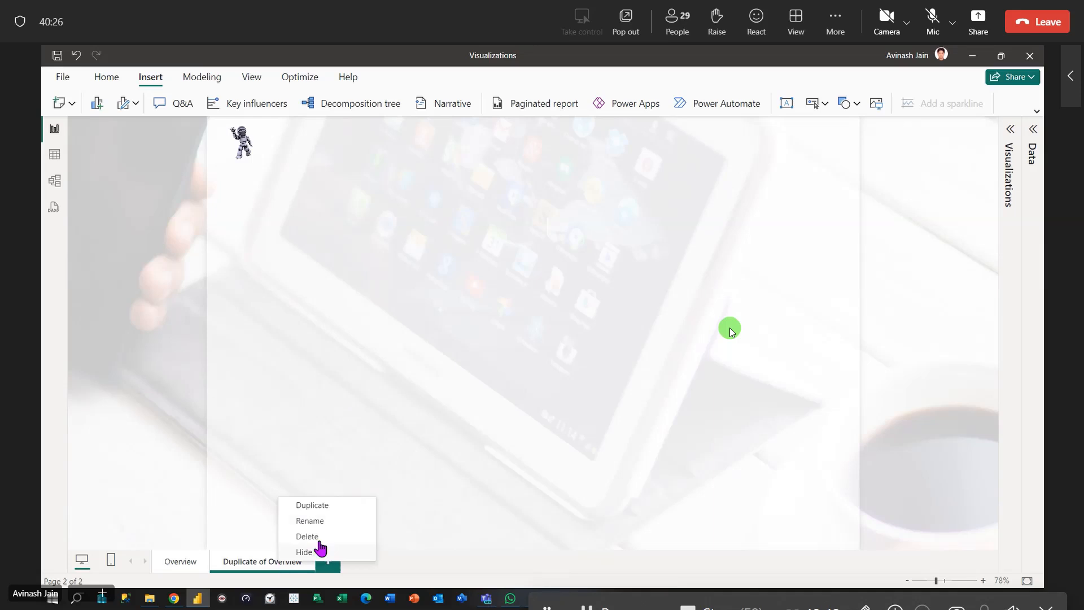
{"action": "left_click", "coordinate": [487, 514]}
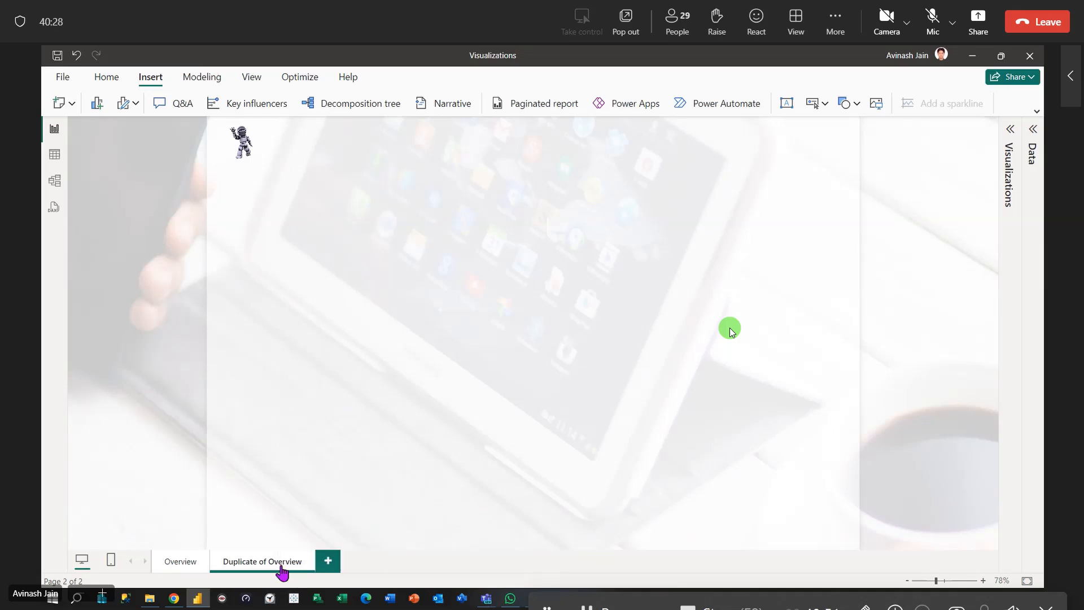
{"action": "right_click", "coordinate": [282, 568]}
{"action": "left_click", "coordinate": [314, 507]}
{"action": "right_click", "coordinate": [365, 570]}
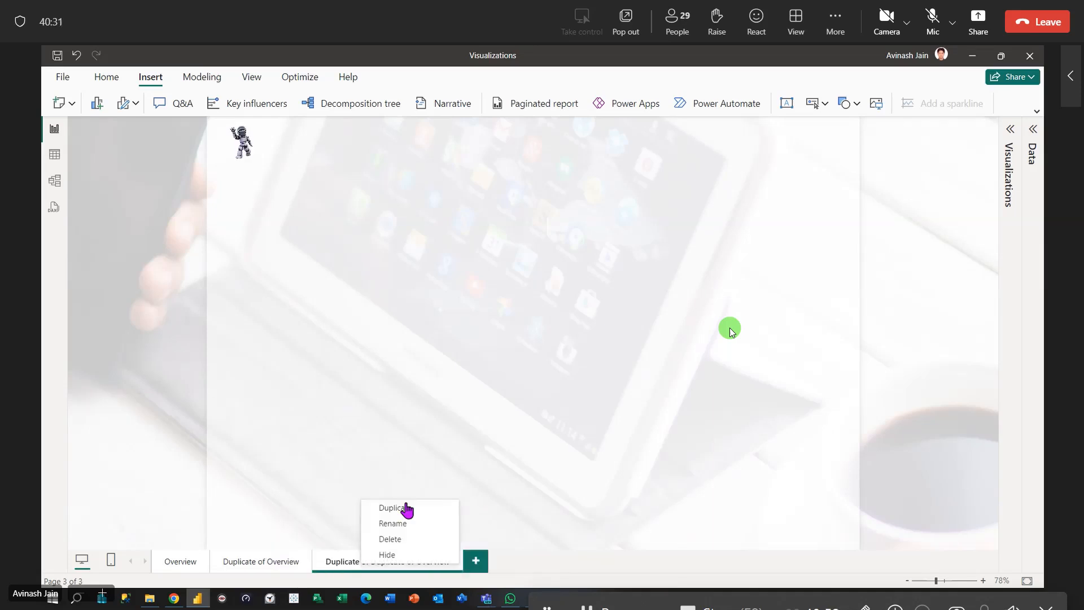
{"action": "left_click", "coordinate": [400, 508]}
{"action": "right_click", "coordinate": [529, 563]}
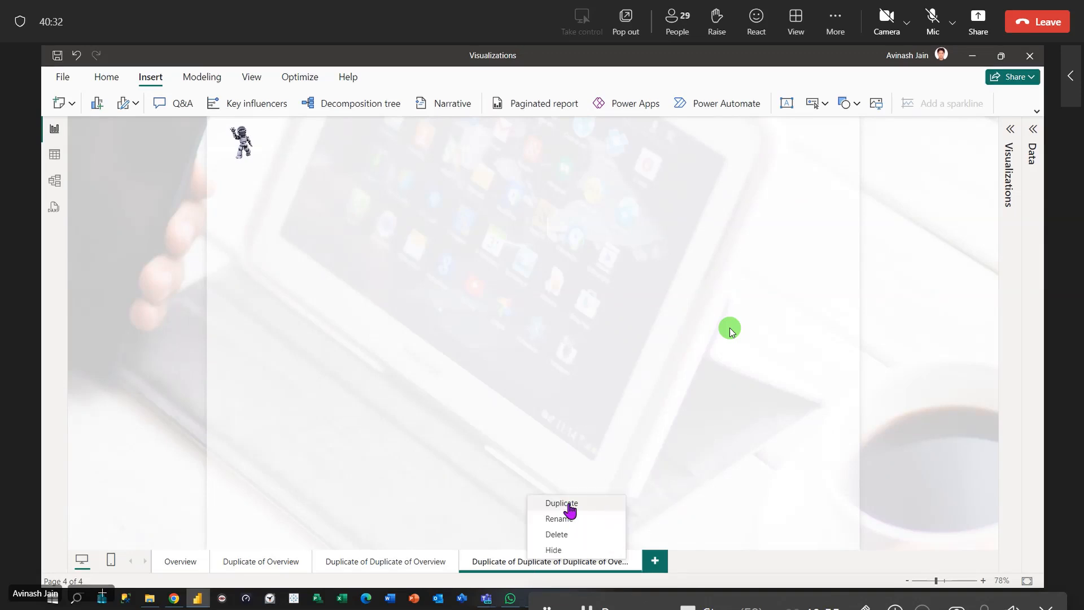
{"action": "left_click", "coordinate": [570, 512]}
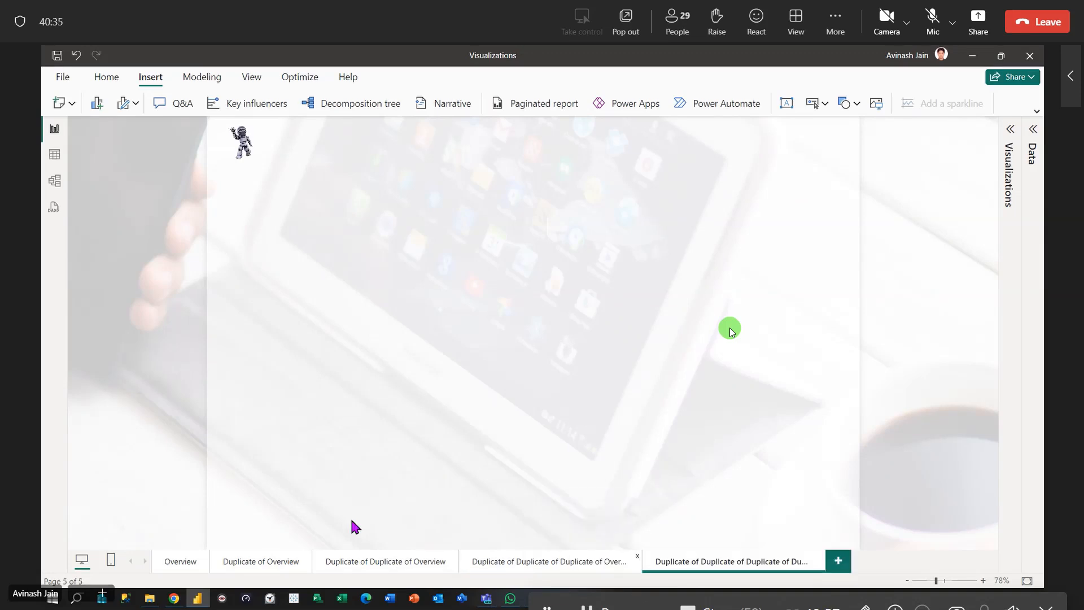
Rename the original Overview page as Home Page.
{"action": "double_click", "coordinate": [262, 562]}
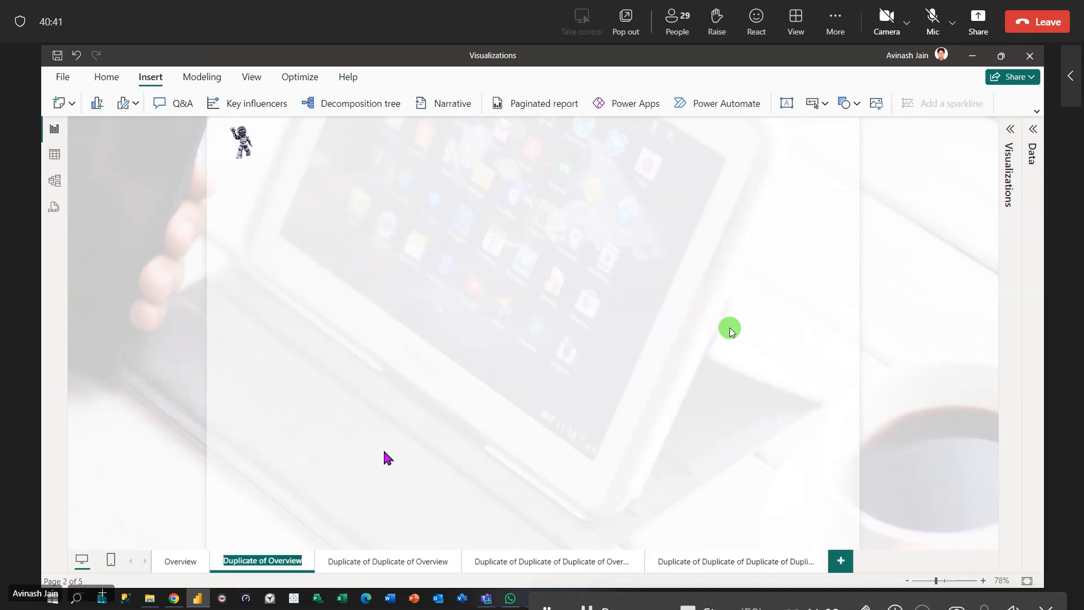
{"action": "double_click", "coordinate": [181, 562]}
{"action": "type", "text": "Main Page"}
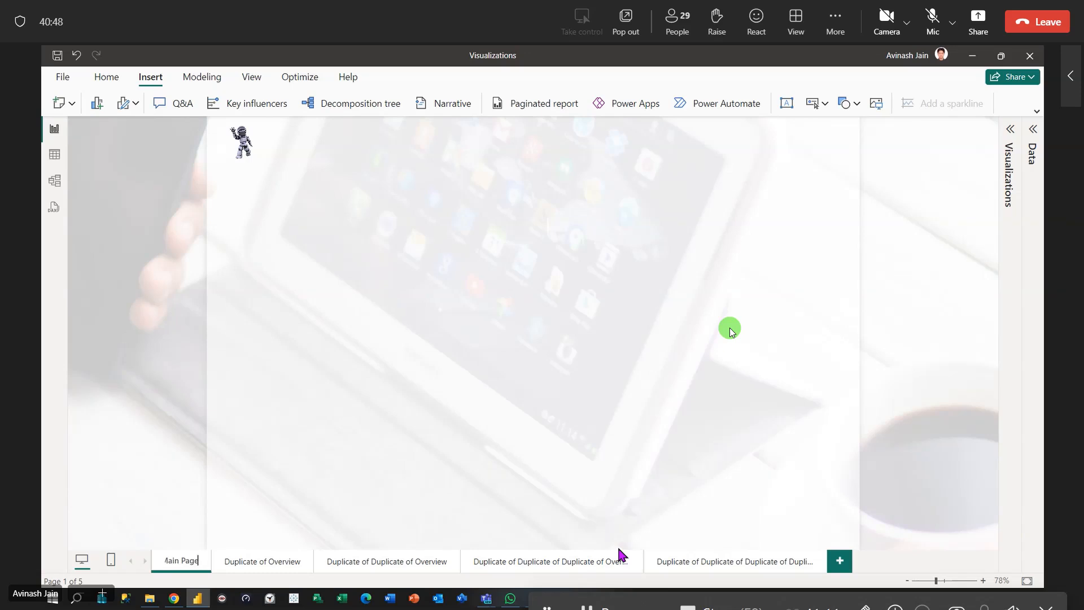
{"action": "key", "text": "Return"}
{"action": "key", "text": "ctrl+a"}
{"action": "key", "text": "BackSpace"}
{"action": "type", "text": "Ho"}
{"action": "type", "text": "me Page"}
{"action": "key", "text": "Return"}
Rename the second page, Duplicate of Overview, as Overview.
{"action": "double_click", "coordinate": [260, 561]}
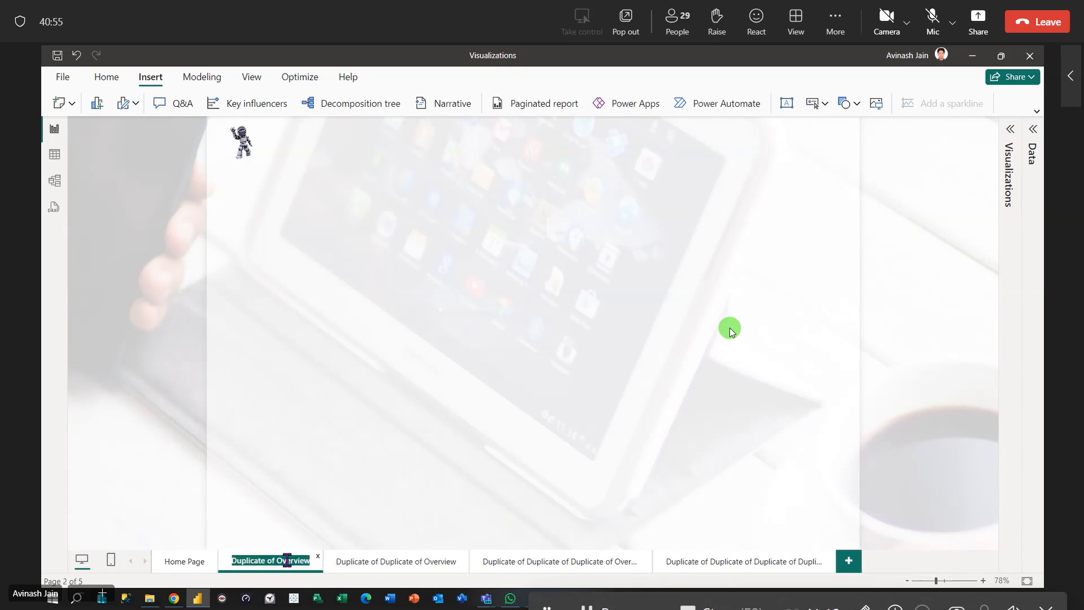
{"action": "left_click", "coordinate": [276, 560]}
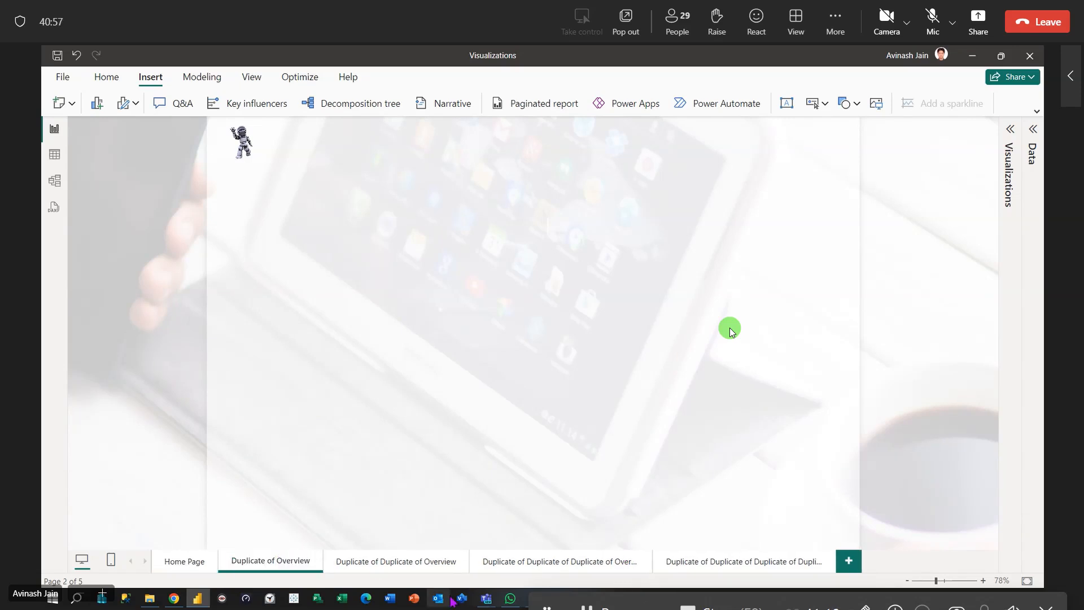
{"action": "key", "text": "BackSpace"}
{"action": "key", "text": "BackSpace"}
{"action": "key", "text": "BackSpace"}
{"action": "key", "text": "BackSpace"}
{"action": "key", "text": "BackSpace"}
{"action": "key", "text": "BackSpace"}
{"action": "key", "text": "BackSpace"}
{"action": "key", "text": "BackSpace"}
{"action": "key", "text": "BackSpace"}
{"action": "key", "text": "BackSpace"}
{"action": "key", "text": "BackSpace"}
{"action": "key", "text": "BackSpace"}
{"action": "key", "text": "BackSpace"}
{"action": "key", "text": "Return"}
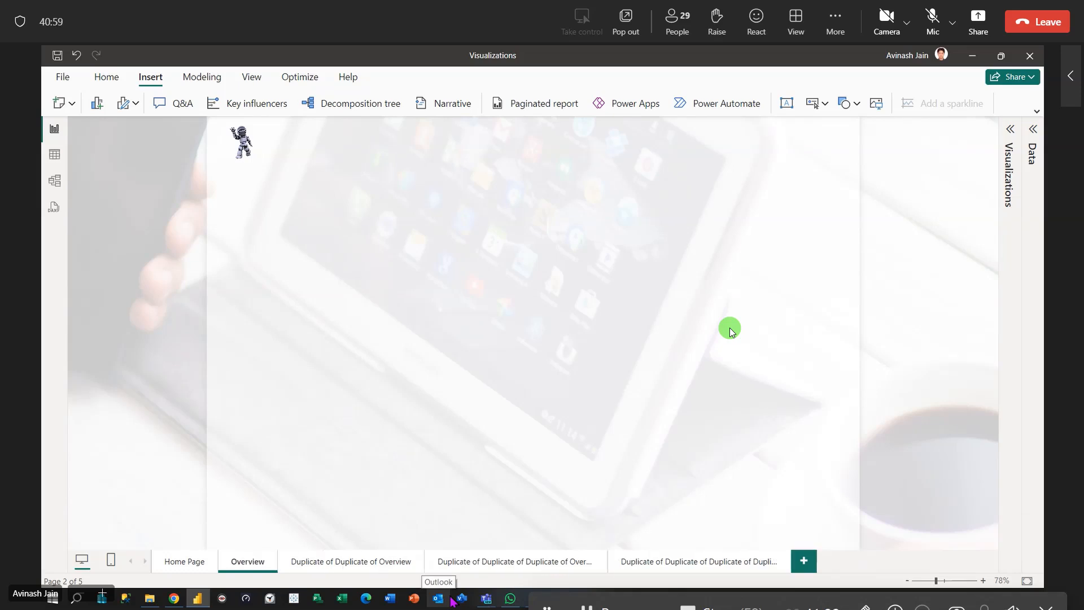
Rename the third page, Duplicate of Duplicate of Overview, as Sales Analysis.
{"action": "double_click", "coordinate": [345, 561]}
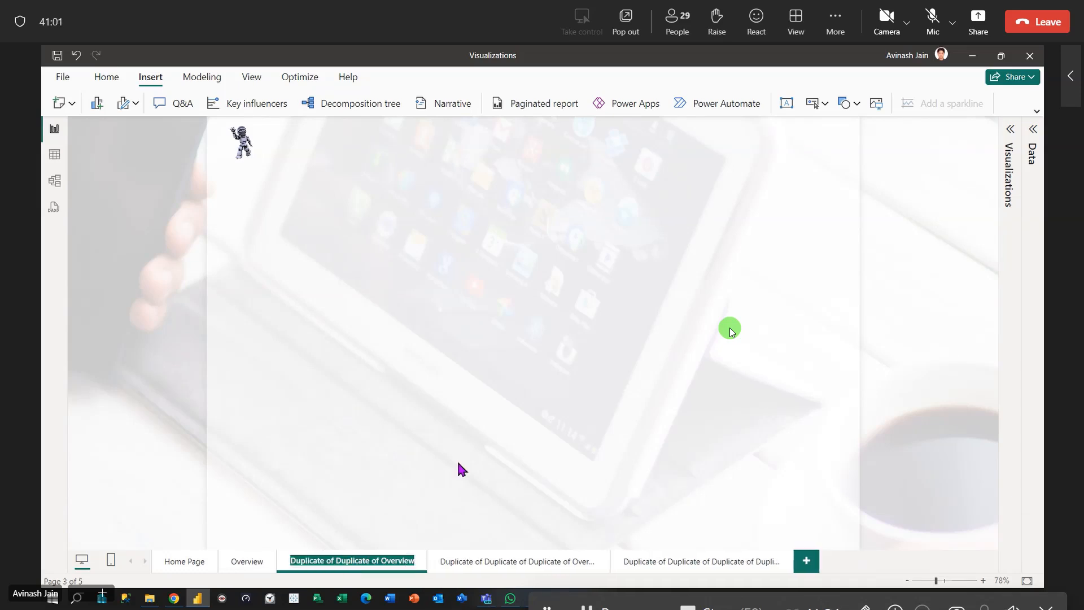
{"action": "type", "text": "Sales"}
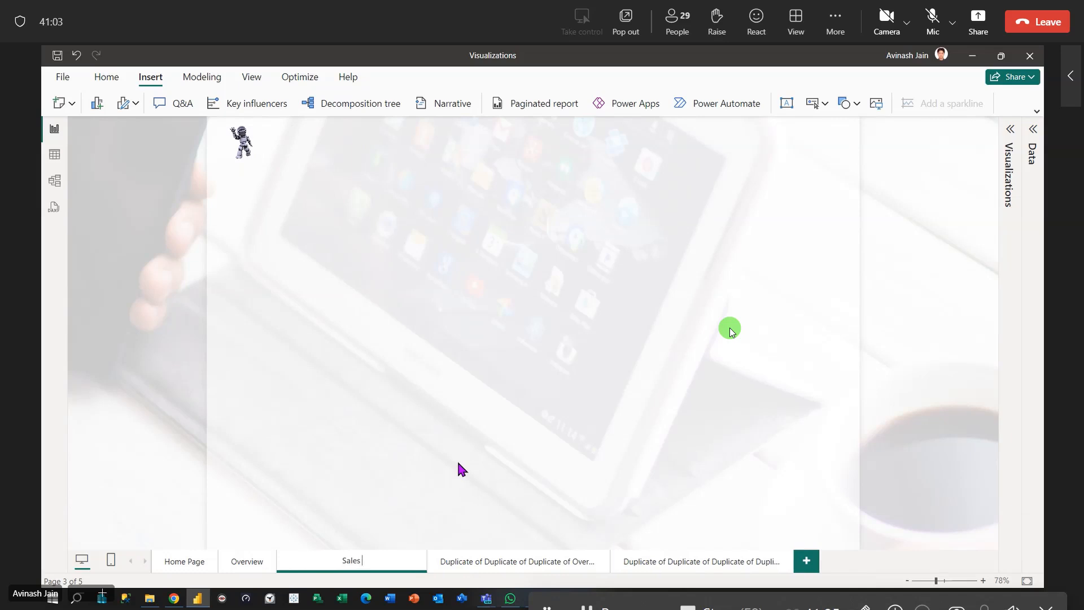
{"action": "type", "text": " Analysis"}
{"action": "key", "text": "Return"}
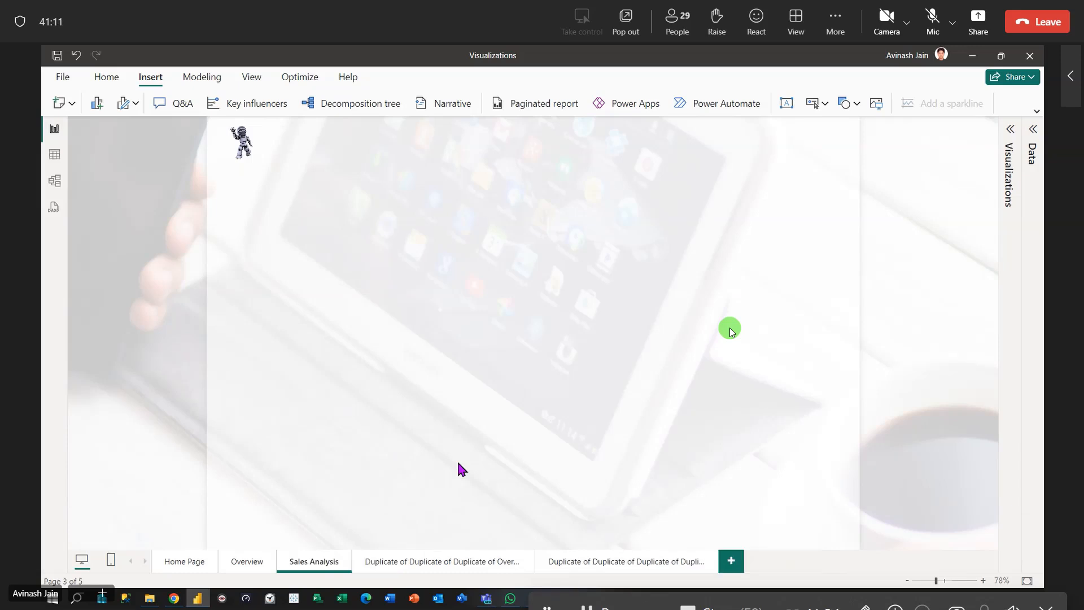
Rename the fourth page as Profit Analysis.
{"action": "double_click", "coordinate": [412, 564]}
{"action": "type", "text": "P"}
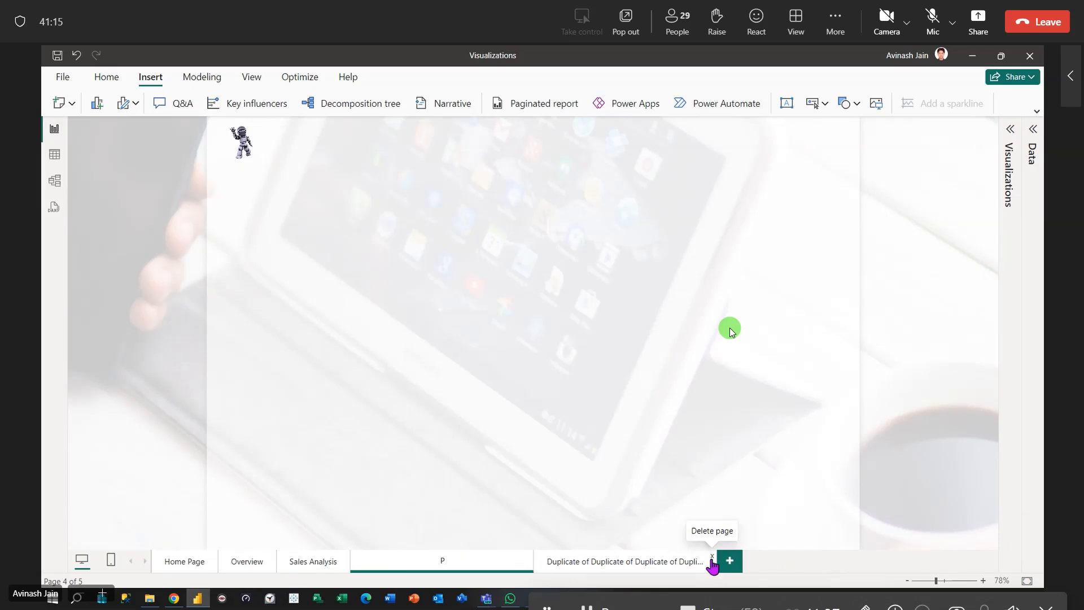
{"action": "type", "text": "rofit Analysis"}
{"action": "key", "text": "Return"}
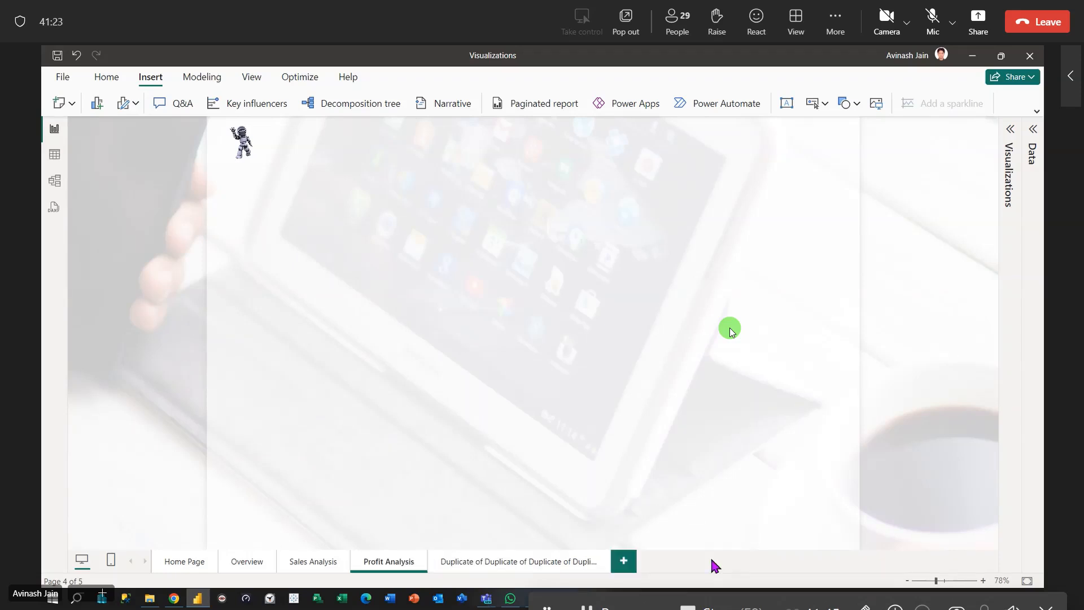
Rename the fifth page as Orders & Delivery Analysis.
{"action": "double_click", "coordinate": [504, 562]}
{"action": "type", "text": "Ored"}
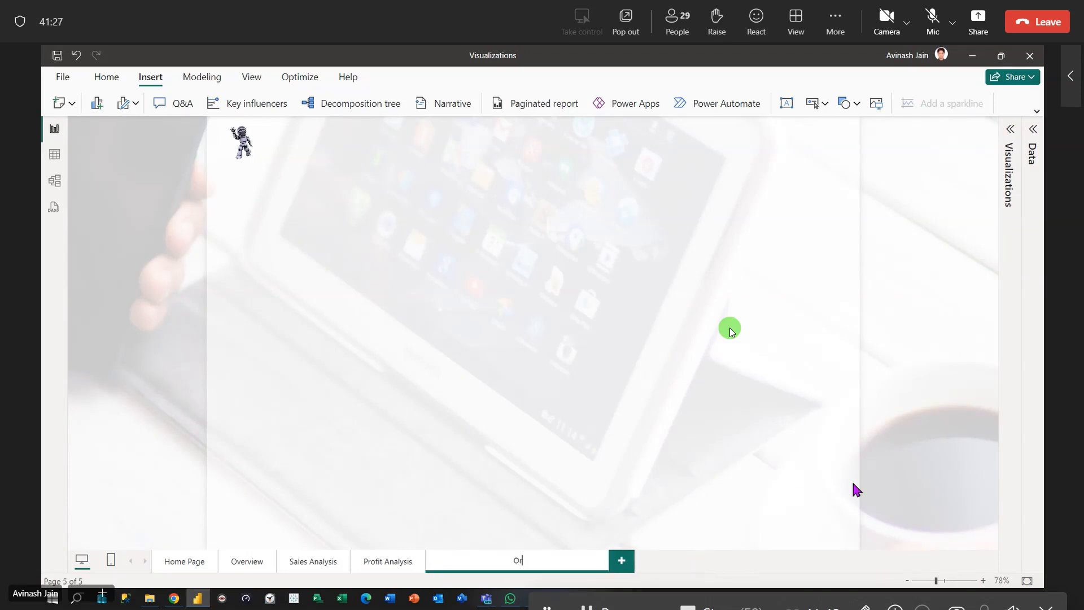
{"action": "key", "text": "BackSpace"}
{"action": "key", "text": "BackSpace"}
{"action": "type", "text": "ders & Delivery"}
{"action": "type", "text": "Analysis"}
{"action": "key", "text": "Return"}
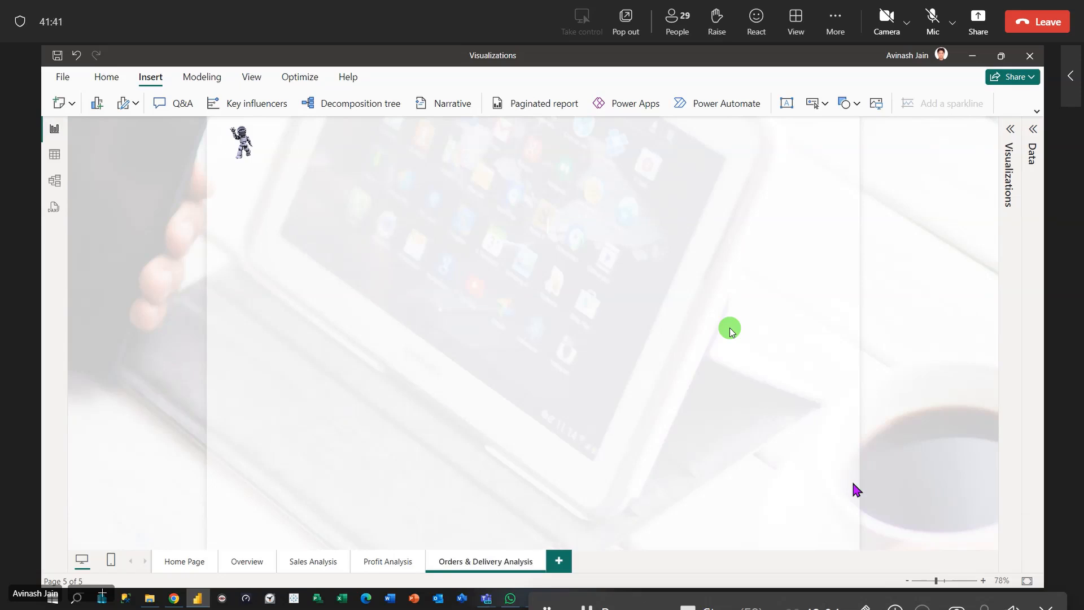
{"action": "left_click", "coordinate": [559, 560]}
{"action": "double_click", "coordinate": [566, 562]}
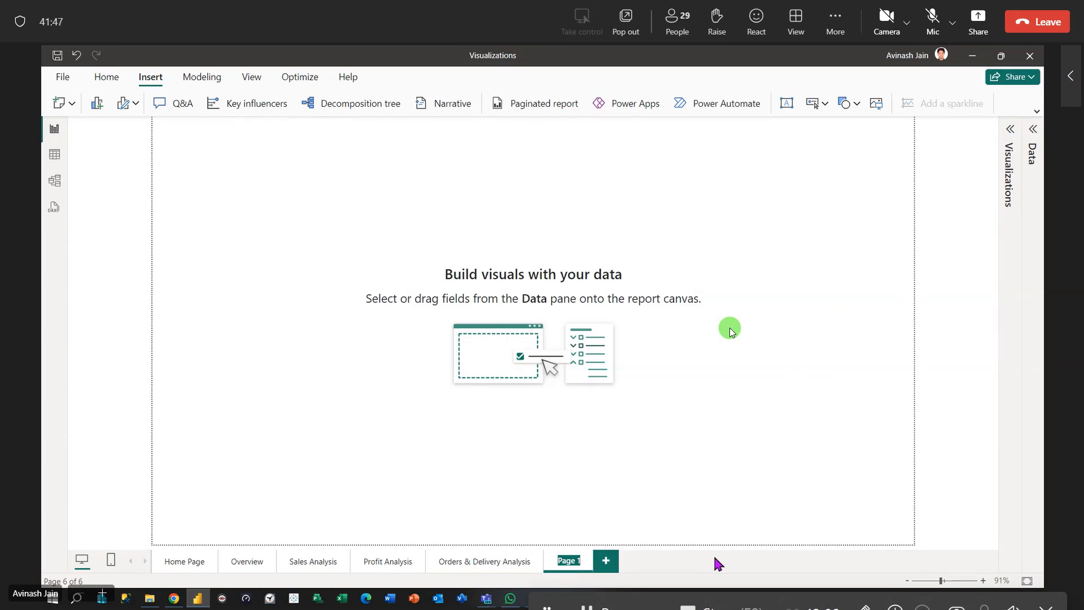
{"action": "left_click", "coordinate": [714, 557]}
{"action": "left_click", "coordinate": [588, 553]}
{"action": "left_click", "coordinate": [657, 347]}
Duplicate the Orders & Delivery Analysis page and rename the copy as Cost Analysis.
{"action": "right_click", "coordinate": [471, 564]}
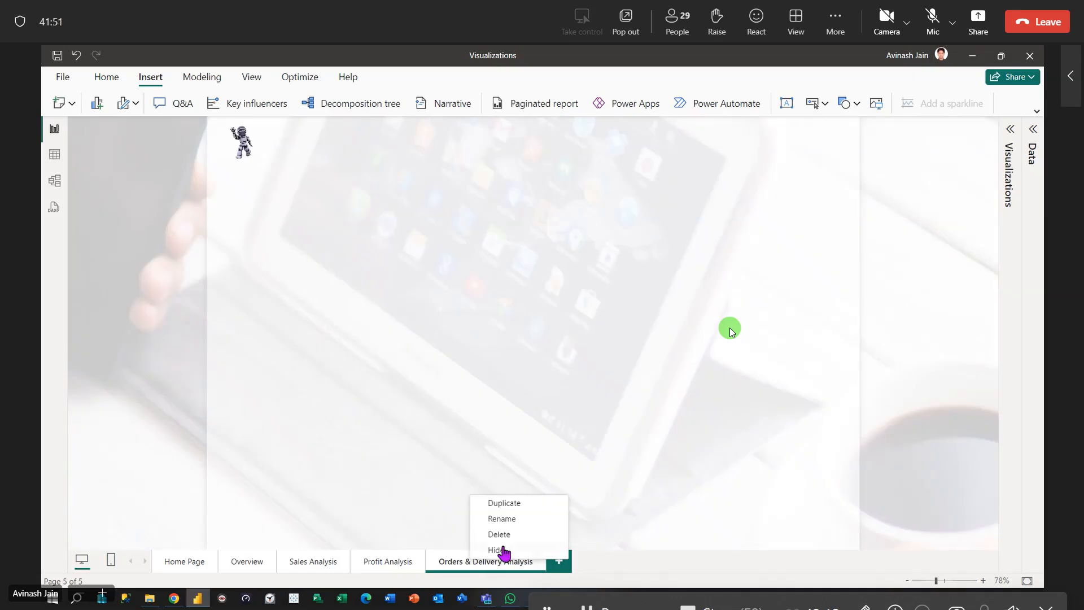
{"action": "left_click", "coordinate": [516, 506]}
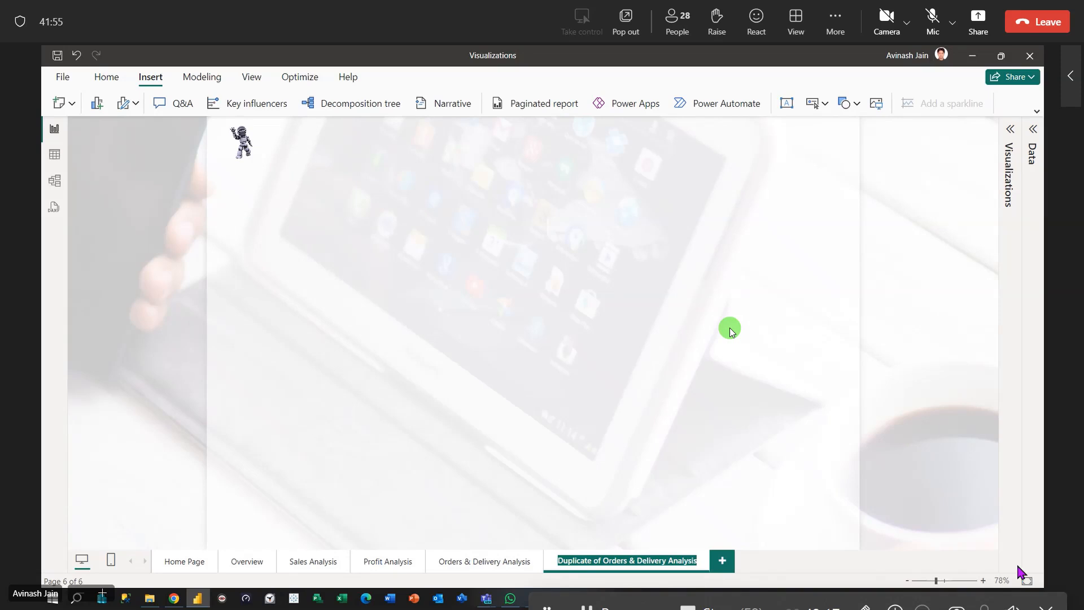
{"action": "type", "text": "C"}
{"action": "key", "text": "BackSpace"}
{"action": "type", "text": "Price An"}
{"action": "key", "text": "BackSpace"}
{"action": "key", "text": "BackSpace"}
{"action": "key", "text": "BackSpace"}
{"action": "key", "text": "BackSpace"}
{"action": "key", "text": "BackSpace"}
{"action": "key", "text": "BackSpace"}
{"action": "key", "text": "BackSpace"}
{"action": "key", "text": "BackSpace"}
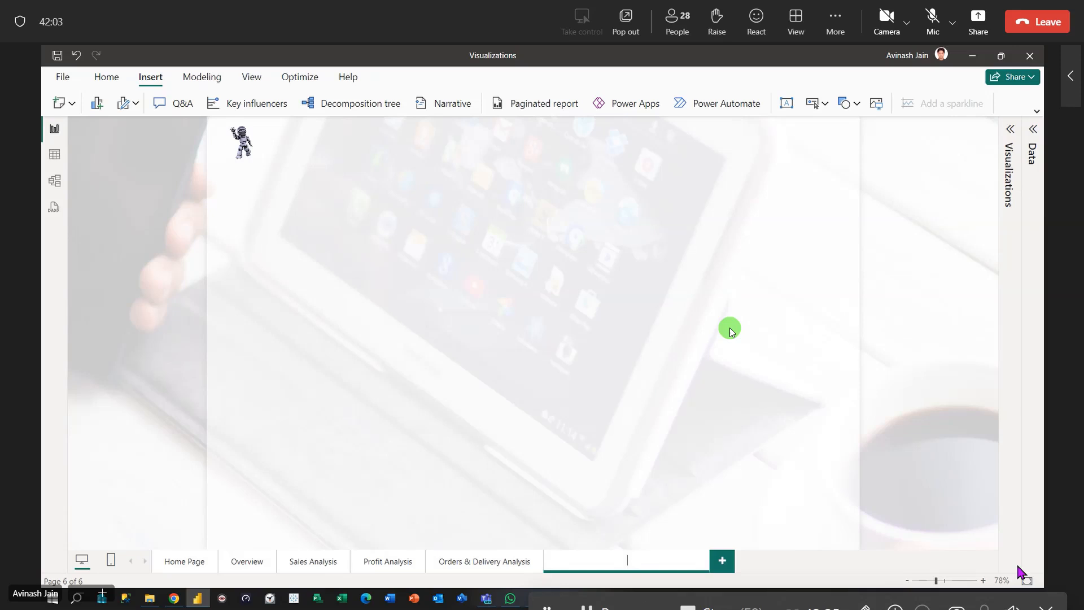
{"action": "type", "text": "Cost Analysis"}
{"action": "key", "text": "Return"}
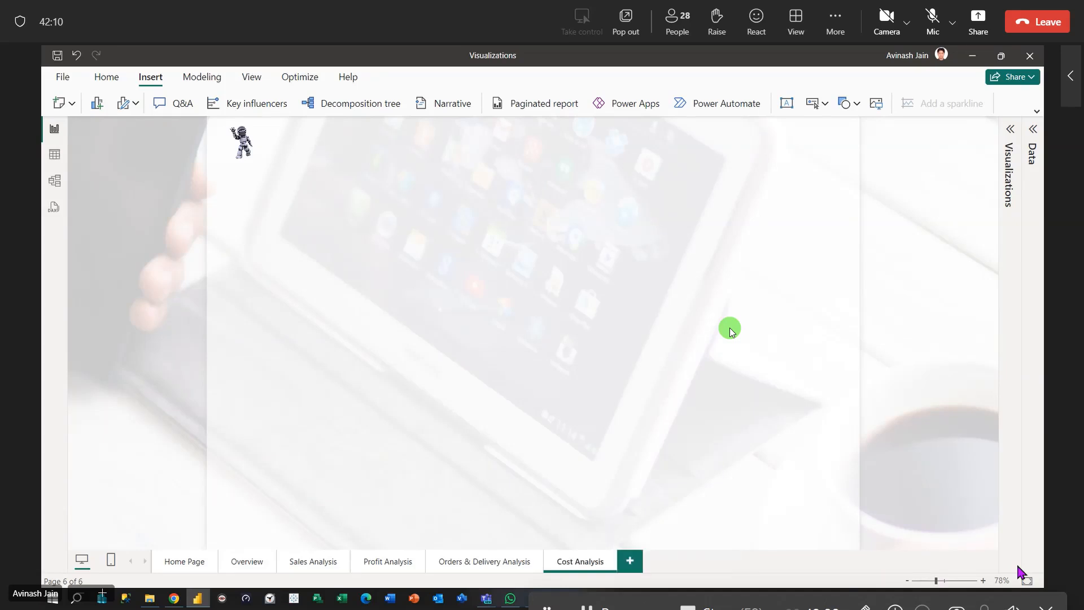
{"action": "left_click", "coordinate": [310, 562]}
{"action": "left_click", "coordinate": [366, 567]}
{"action": "left_click", "coordinate": [508, 566]}
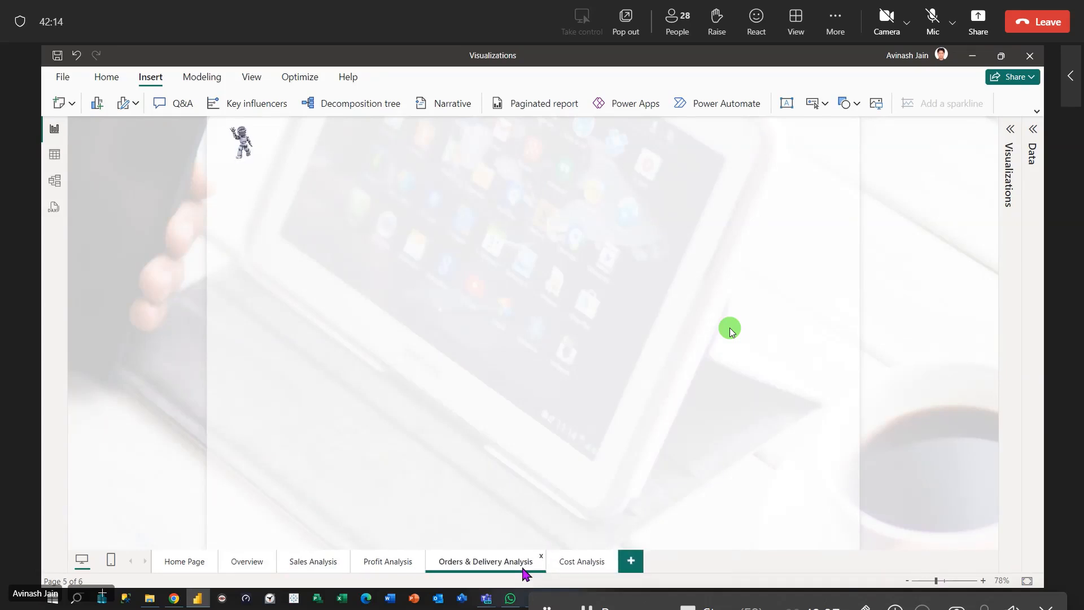
{"action": "left_click", "coordinate": [579, 563]}
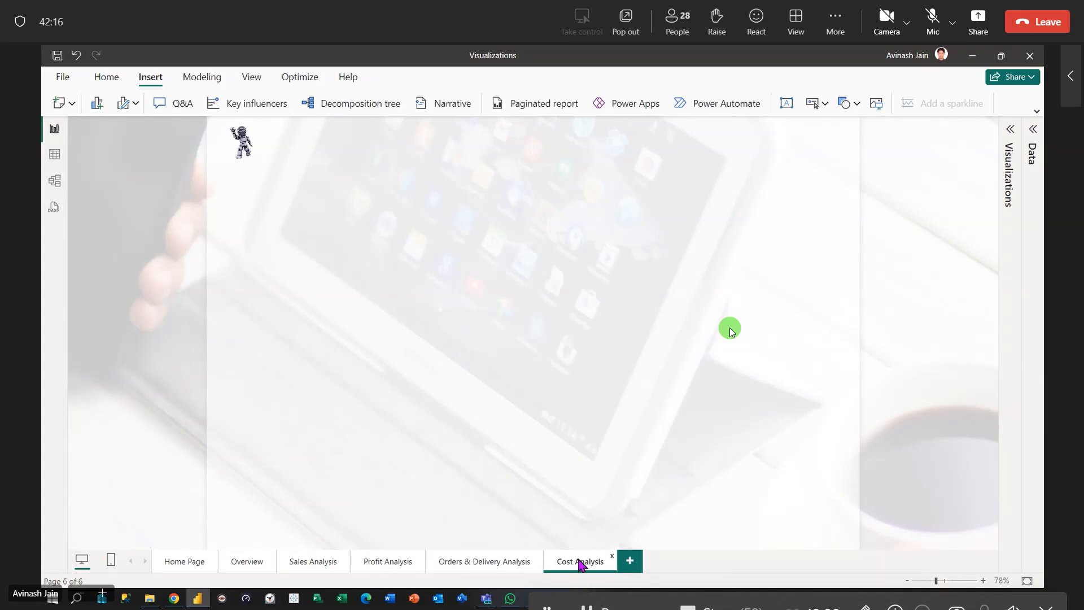
{"action": "left_click", "coordinate": [630, 563]}
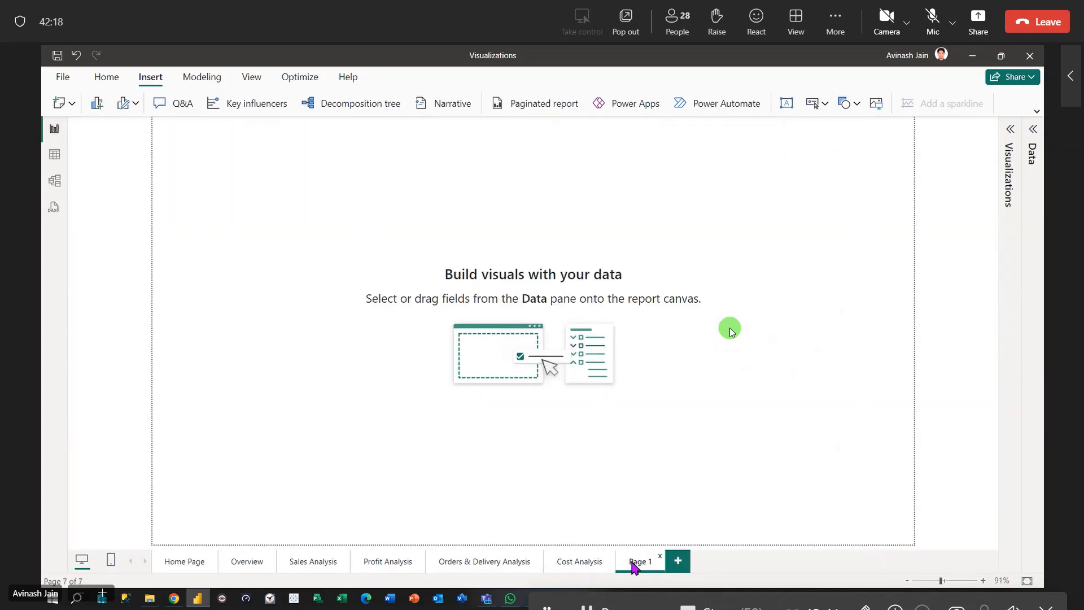
{"action": "left_click", "coordinate": [659, 556]}
{"action": "left_click", "coordinate": [655, 346]}
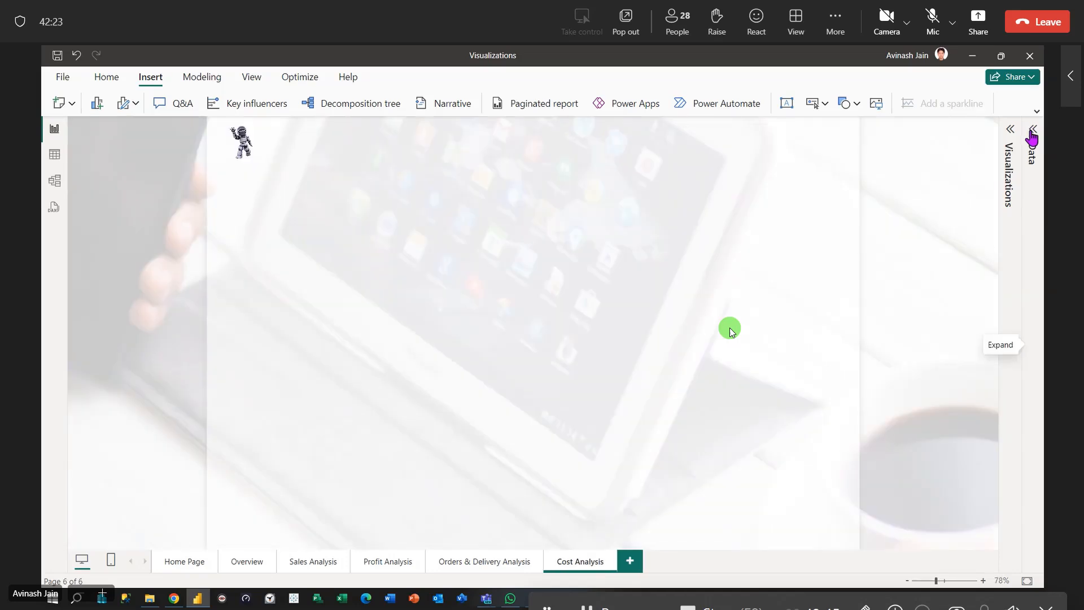
Show the report's data fields and collapse the Calculation folder and the All Records table.
{"action": "left_click", "coordinate": [1032, 137]}
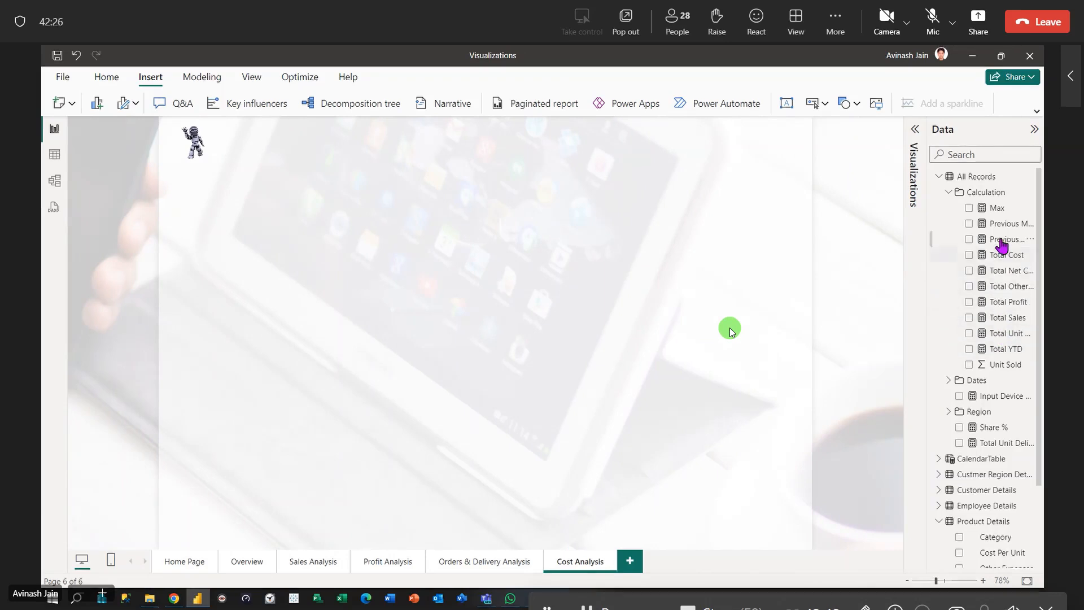
{"action": "left_click", "coordinate": [948, 192]}
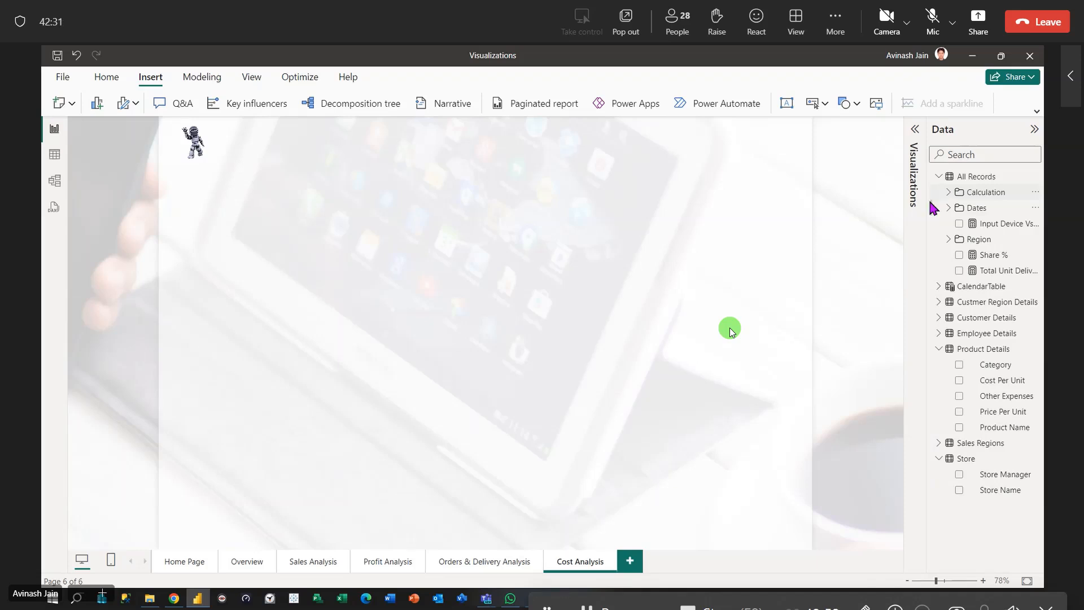
{"action": "left_click", "coordinate": [938, 176]}
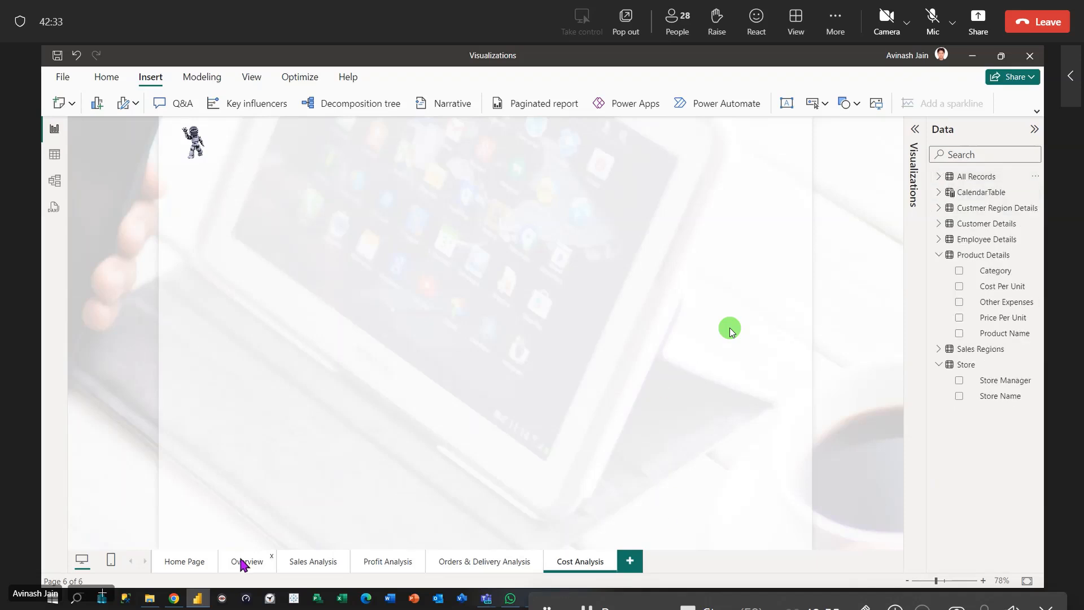
Delete the Home Page from the report, keeping the Overview page open.
{"action": "left_click", "coordinate": [243, 561]}
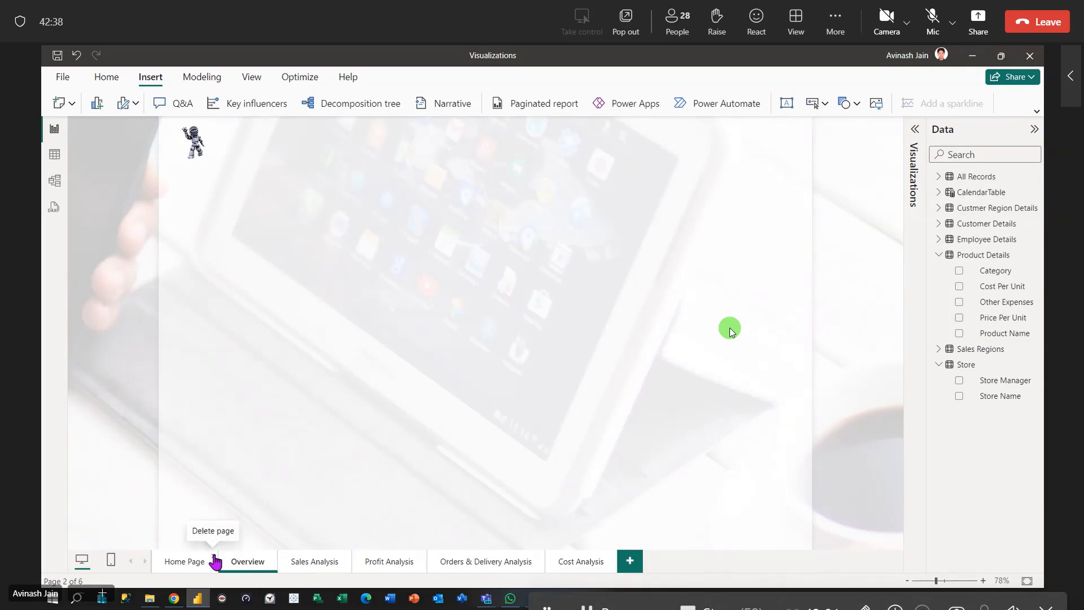
{"action": "left_click", "coordinate": [215, 561]}
{"action": "left_click", "coordinate": [657, 347]}
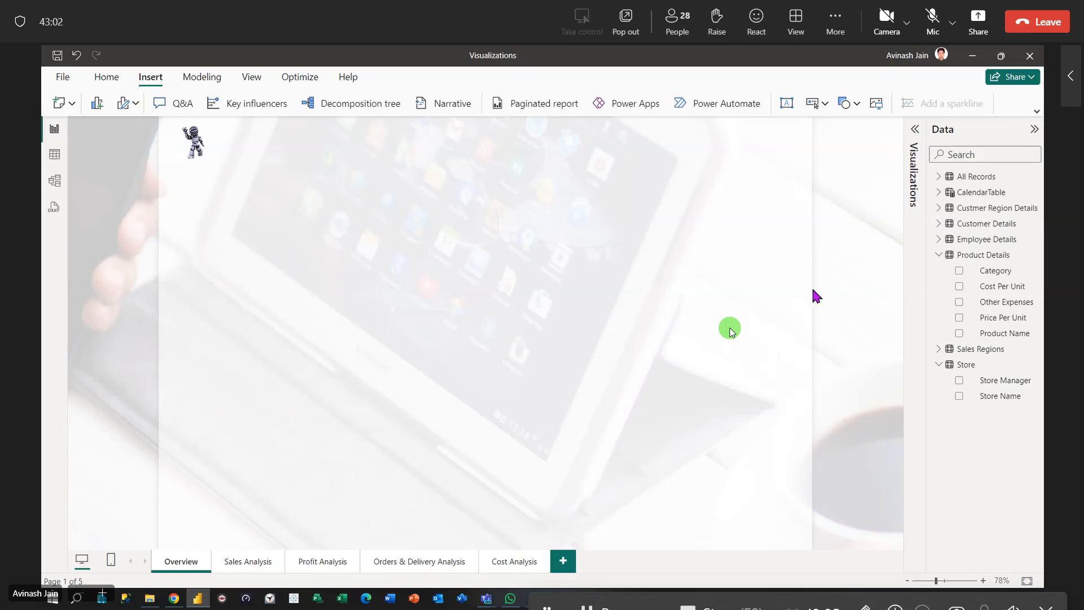
Create a column chart of Total Unit Delivered from All Records on the Overview page and move it closer to the robot image.
{"action": "left_click", "coordinate": [939, 255]}
{"action": "left_click", "coordinate": [939, 286]}
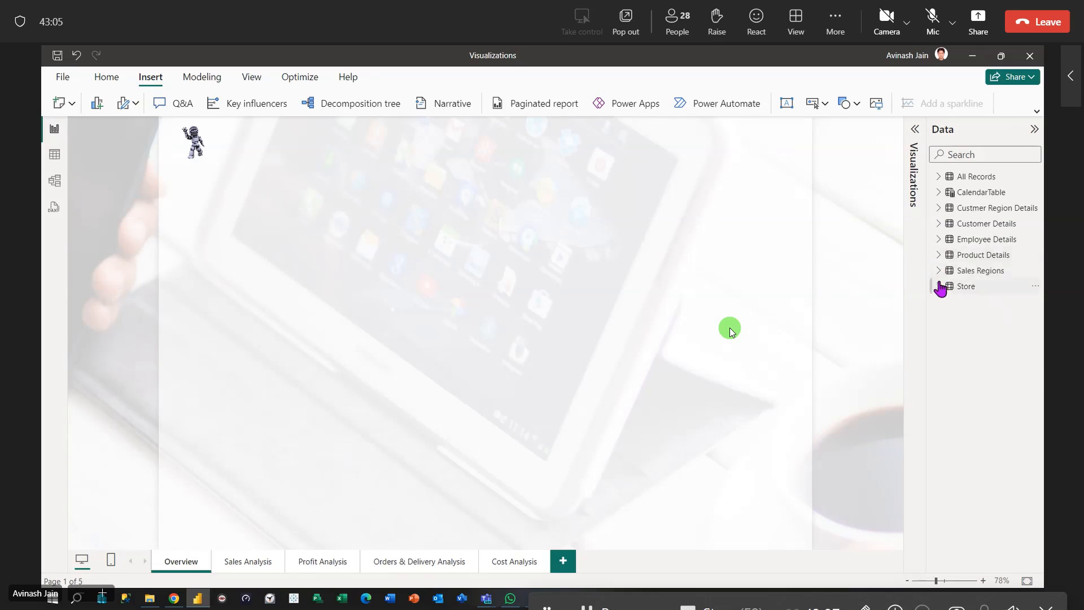
{"action": "left_click", "coordinate": [939, 177]}
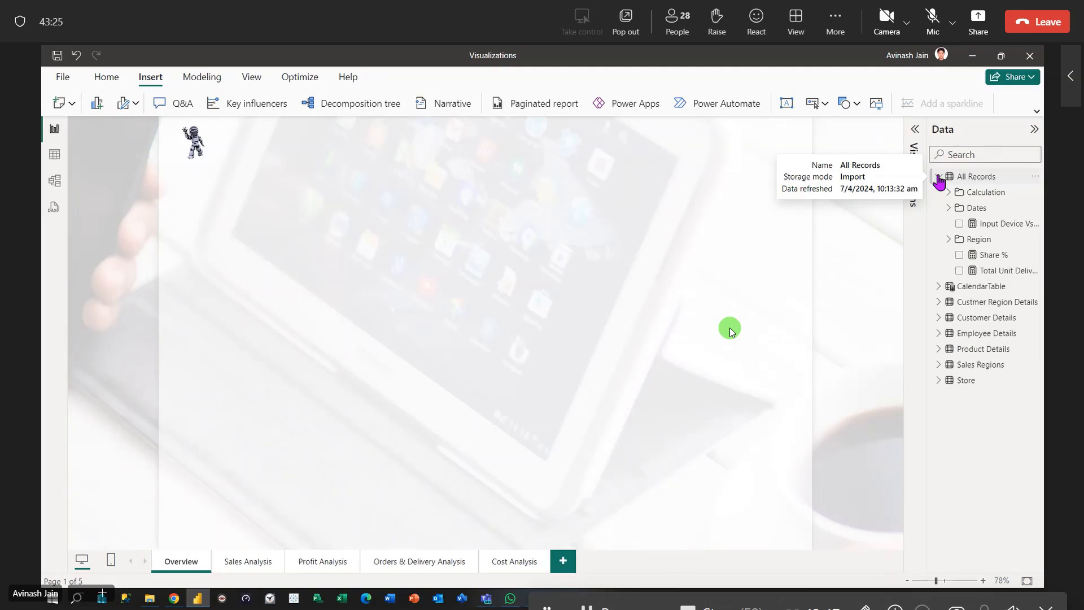
{"action": "left_click", "coordinate": [959, 271]}
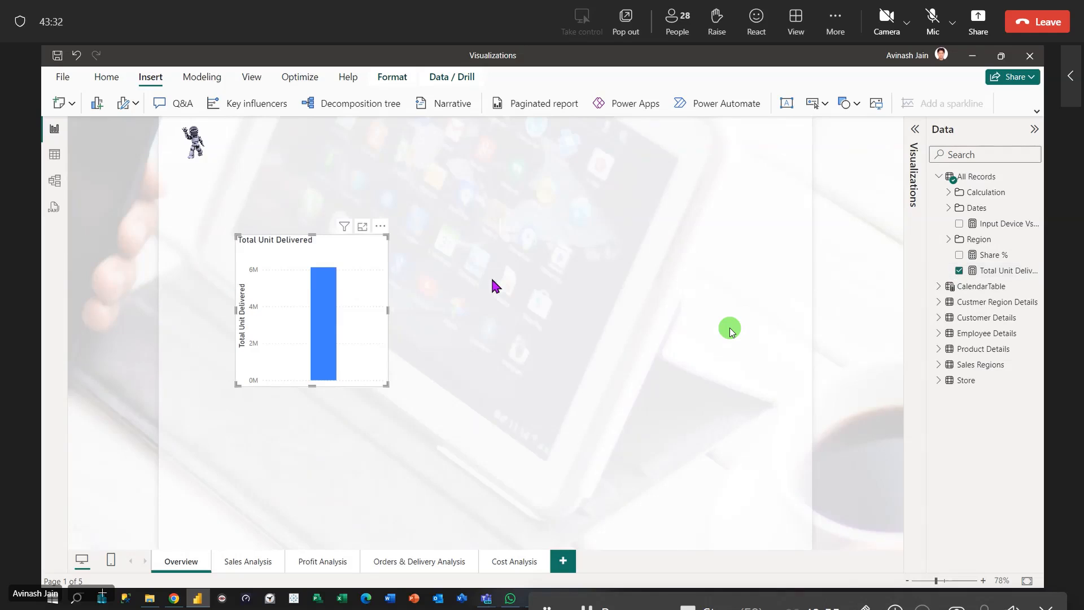
{"action": "left_click", "coordinate": [949, 193]}
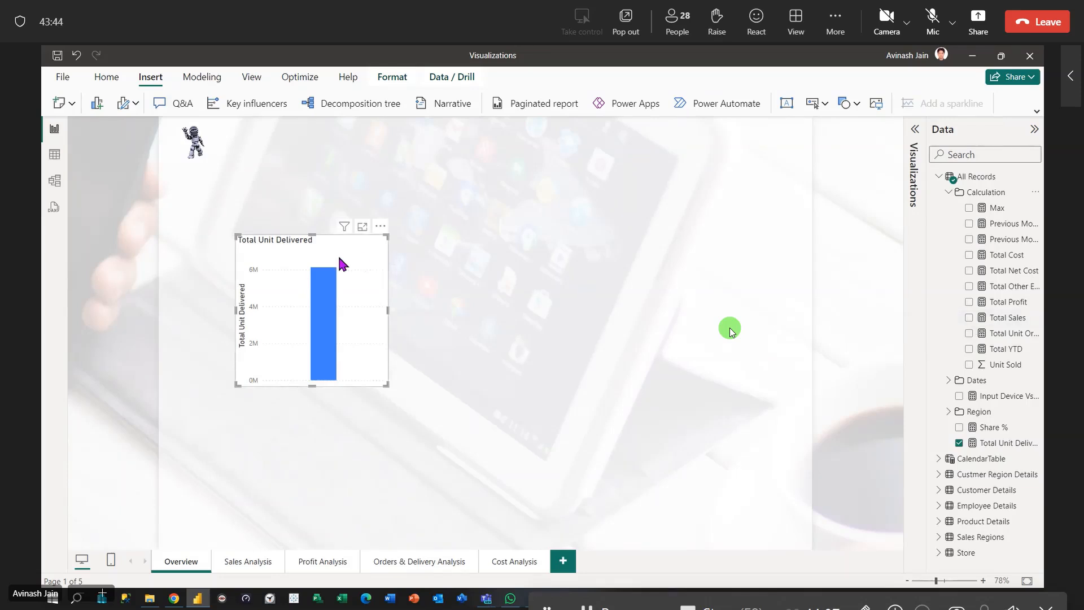
{"action": "left_click_drag", "start_coordinate": [320, 249], "coordinate": [281, 205]}
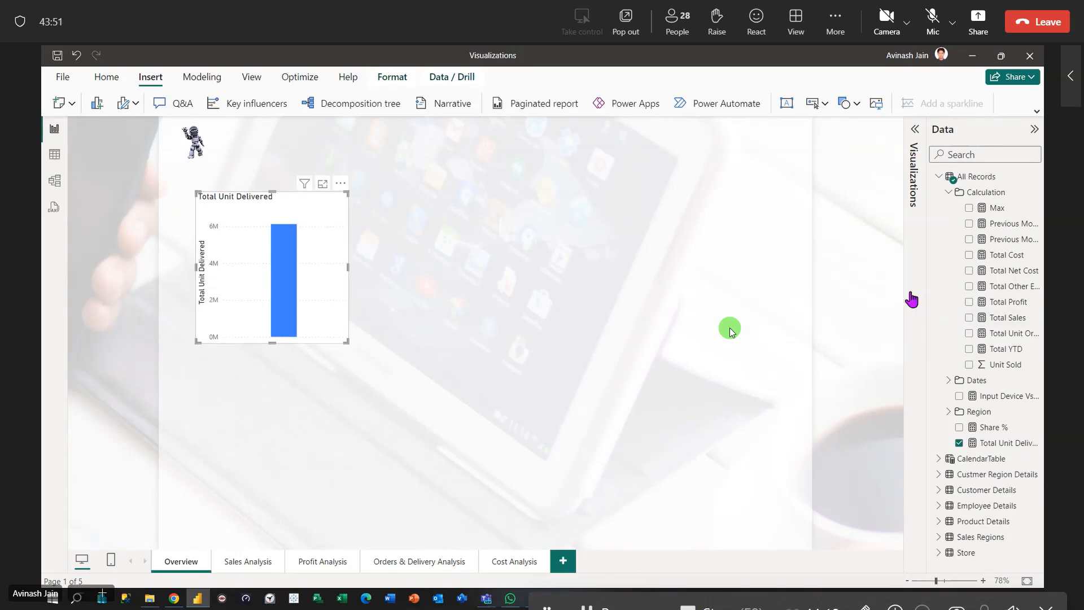
Add Total Sales, Total Profit, Total Other Expense, Total Net Cost and Total Cost to the Total Unit Delivered chart.
{"action": "left_click", "coordinate": [969, 318]}
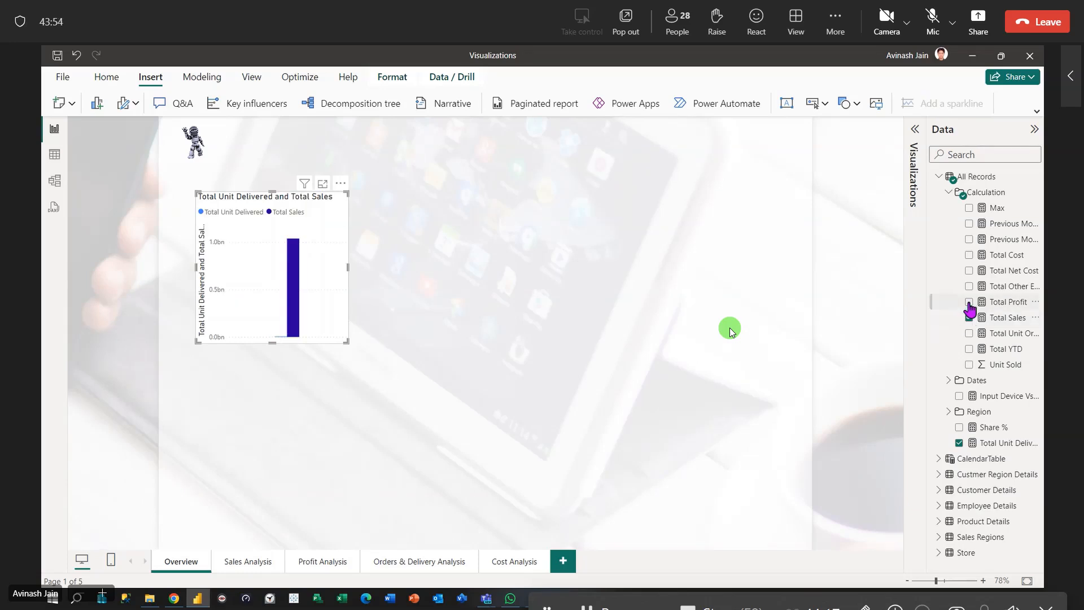
{"action": "left_click", "coordinate": [969, 302]}
{"action": "left_click", "coordinate": [968, 286]}
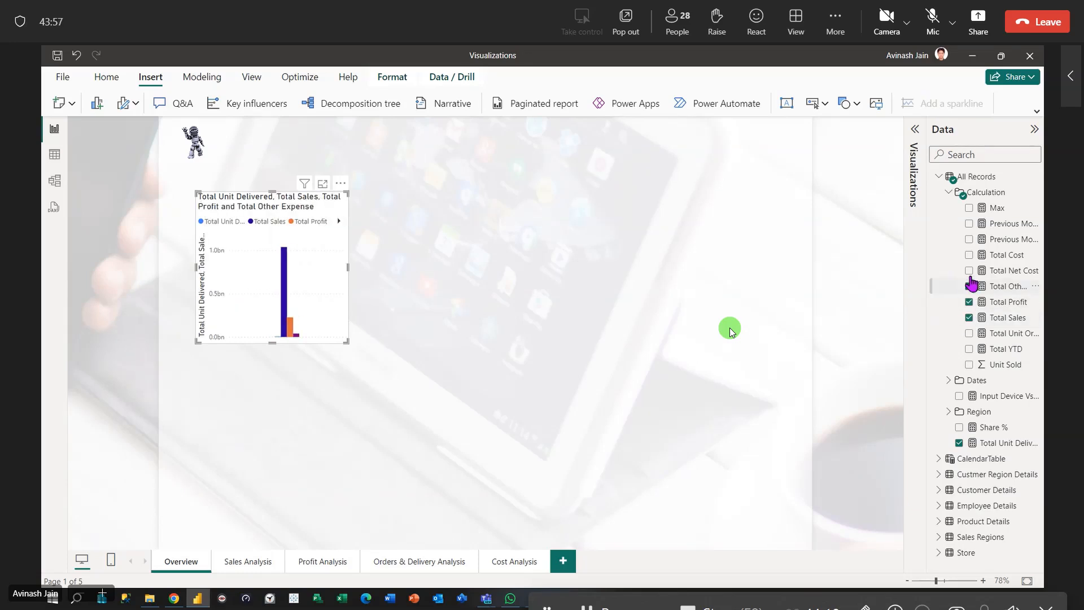
{"action": "left_click", "coordinate": [969, 271]}
{"action": "left_click", "coordinate": [969, 255]}
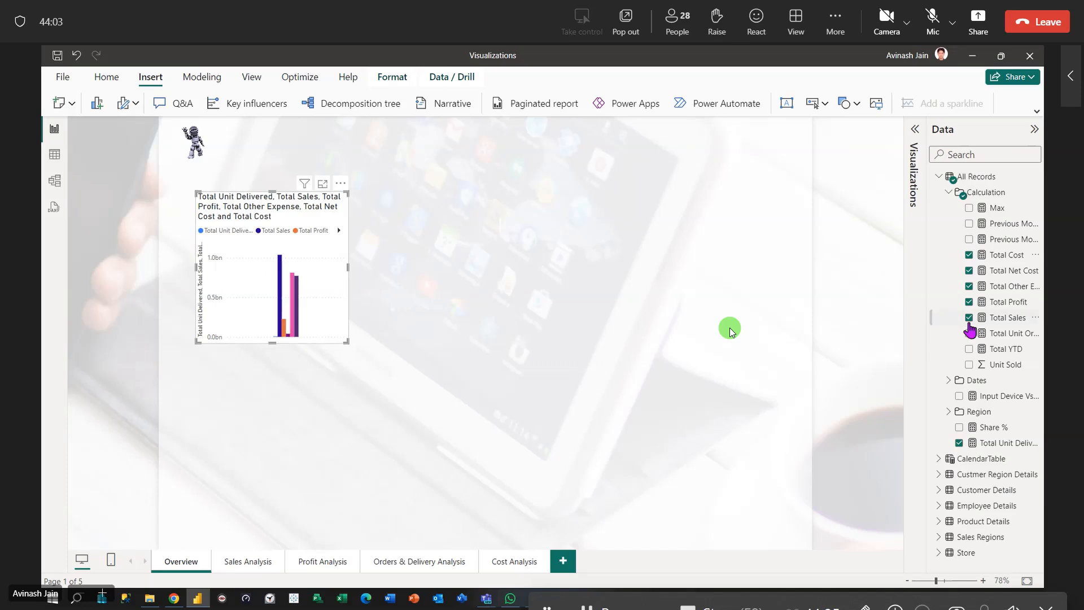
Remove the cost, net cost, other expense, profit and sales measures from the chart, leaving only Total Unit Delivered.
{"action": "left_click", "coordinate": [969, 254]}
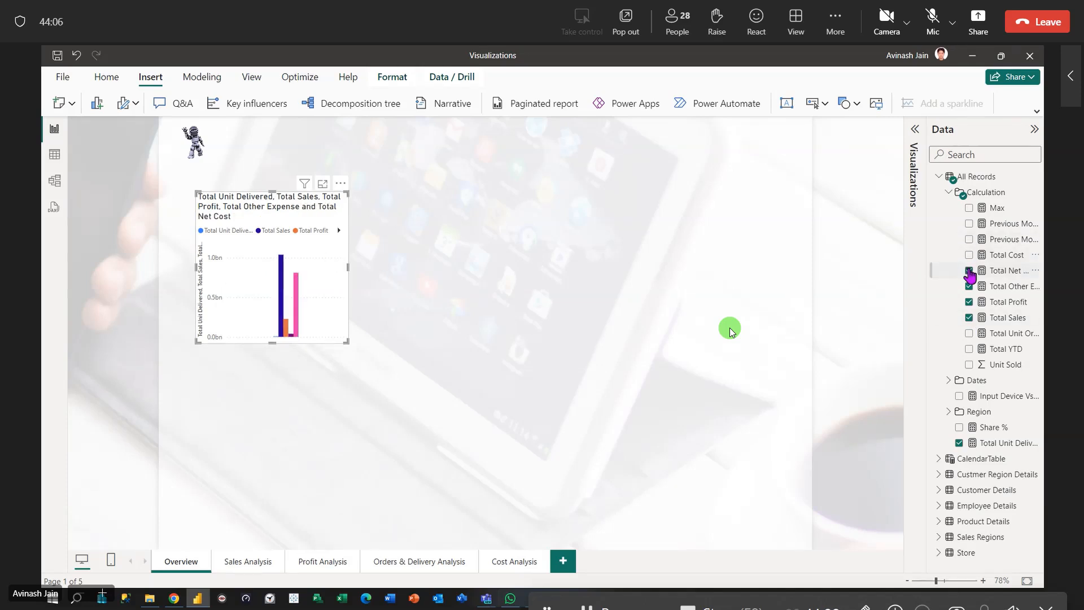
{"action": "left_click", "coordinate": [968, 271]}
{"action": "left_click", "coordinate": [969, 287]}
{"action": "left_click", "coordinate": [968, 302]}
{"action": "left_click", "coordinate": [968, 317]}
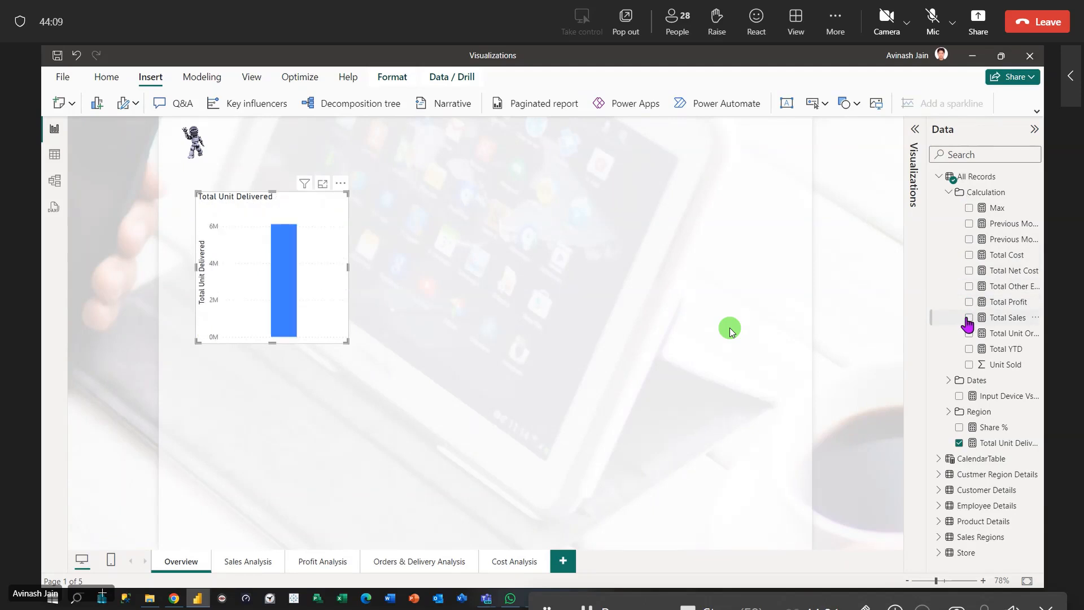
Move the Total Unit Delivered chart just below the robot image and create a separate column chart of Total Sales.
{"action": "left_click_drag", "start_coordinate": [325, 227], "coordinate": [315, 212]}
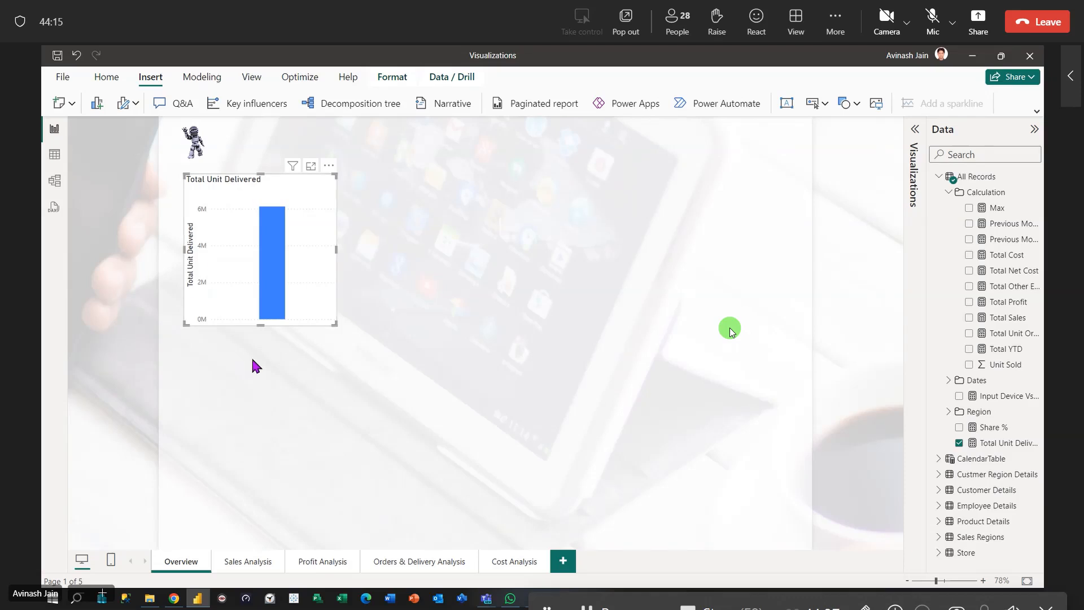
{"action": "left_click", "coordinate": [269, 365]}
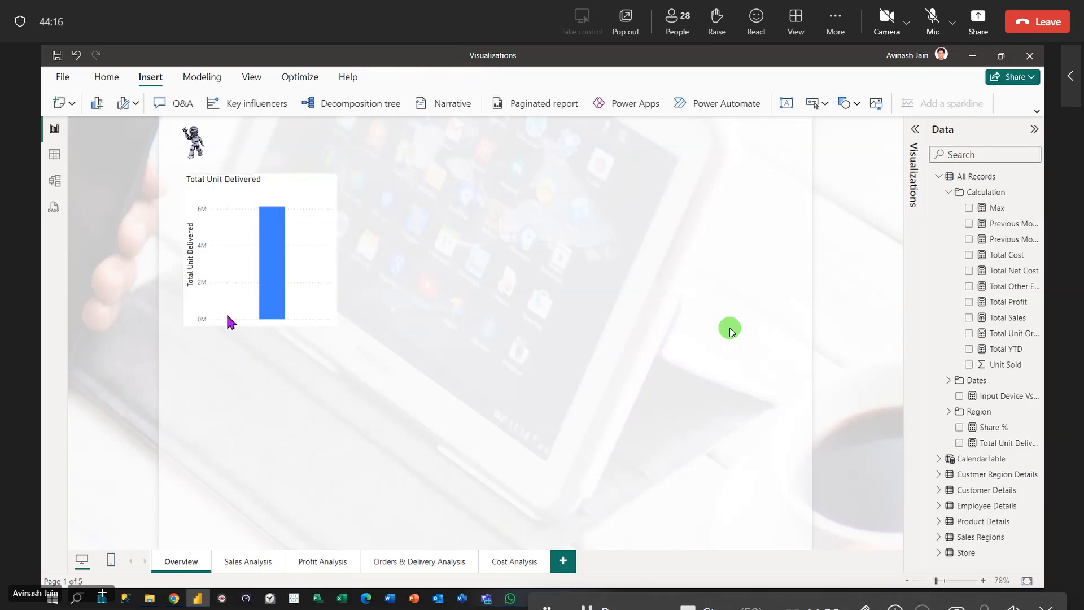
{"action": "left_click", "coordinate": [969, 317]}
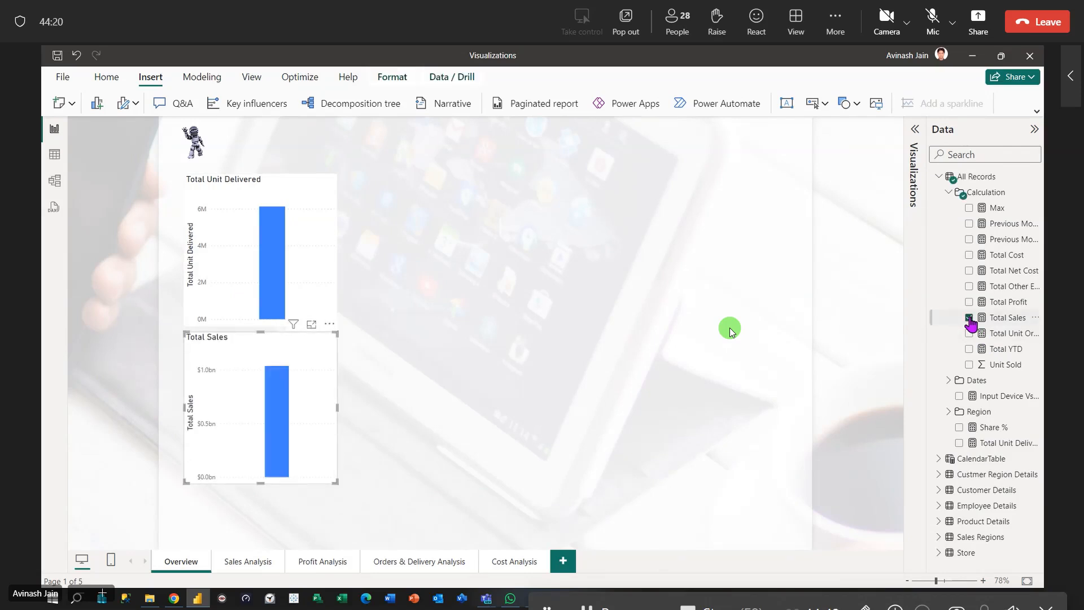
{"action": "left_click", "coordinate": [866, 313]}
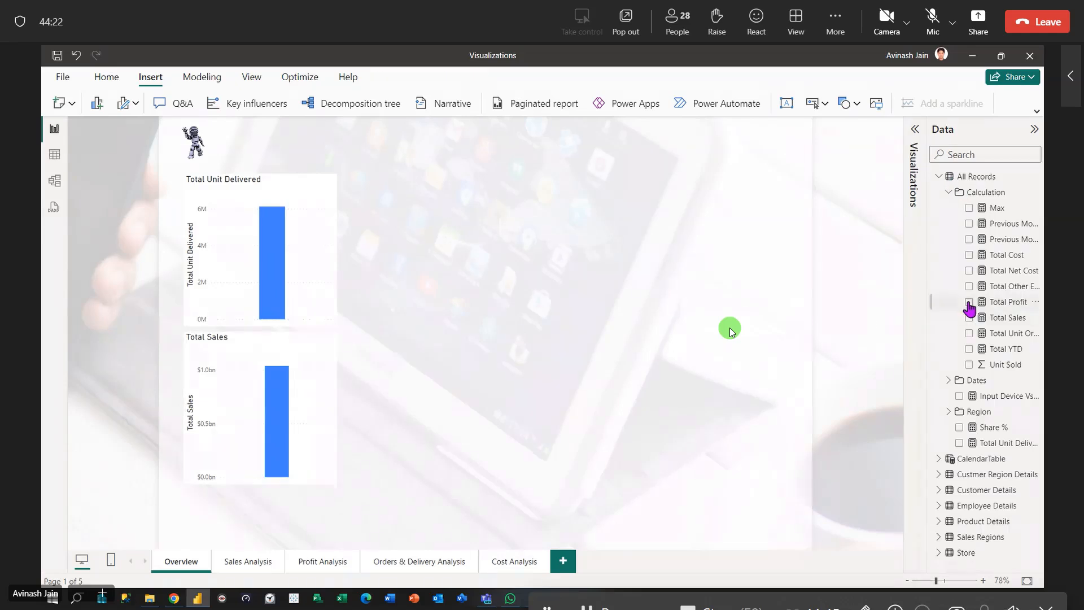
Create separate column charts of Total Profit, Total Other Expense, Total Net Cost and Total Cost on the Overview page.
{"action": "left_click", "coordinate": [969, 303]}
{"action": "key", "text": "Escape"}
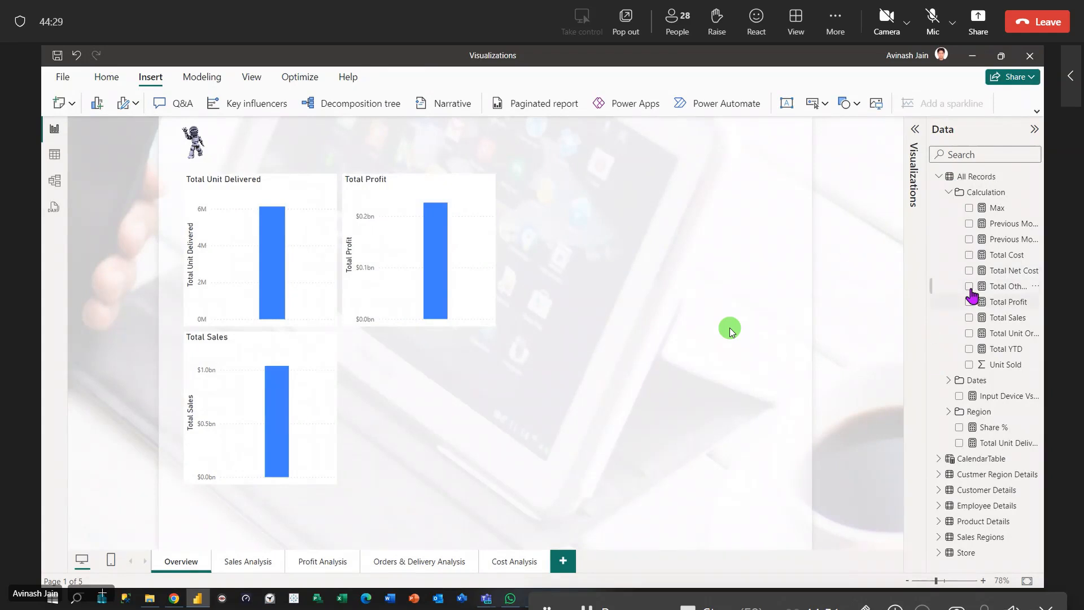
{"action": "left_click", "coordinate": [969, 287]}
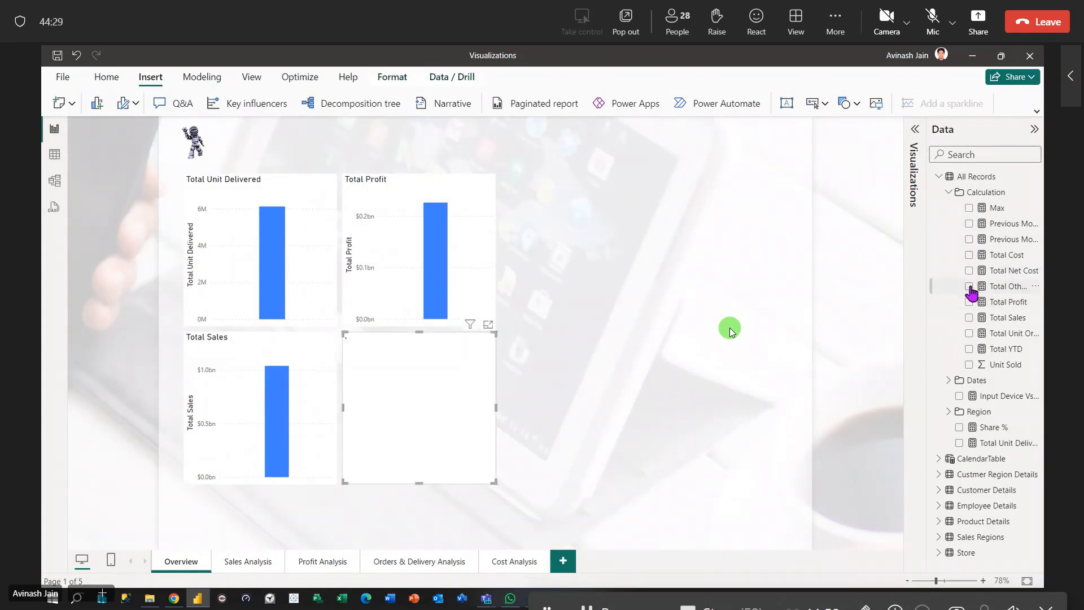
{"action": "left_click", "coordinate": [653, 367]}
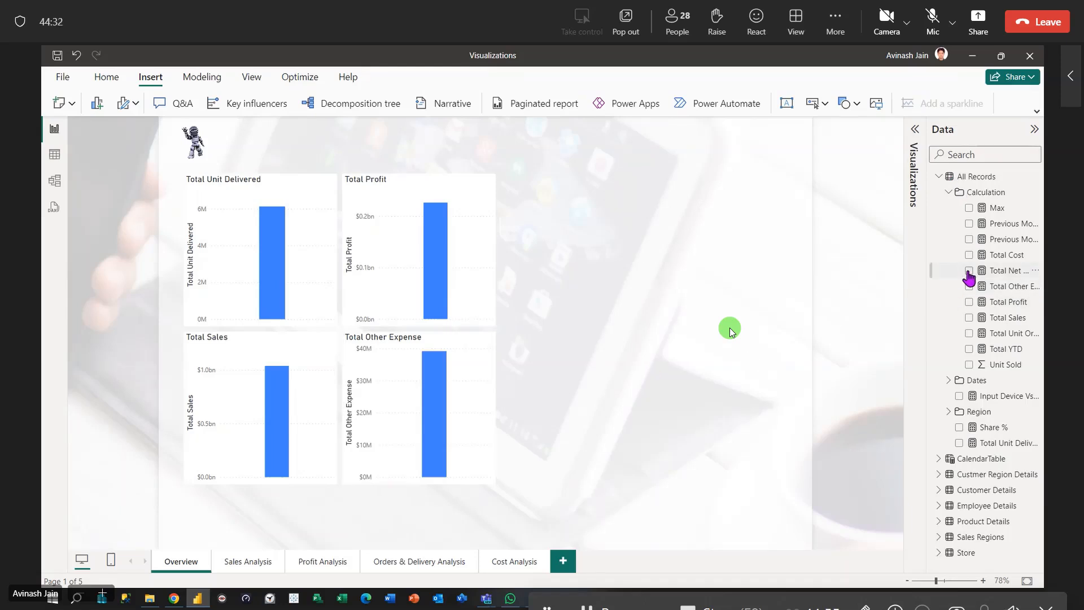
{"action": "left_click", "coordinate": [968, 271]}
{"action": "left_click", "coordinate": [847, 330]}
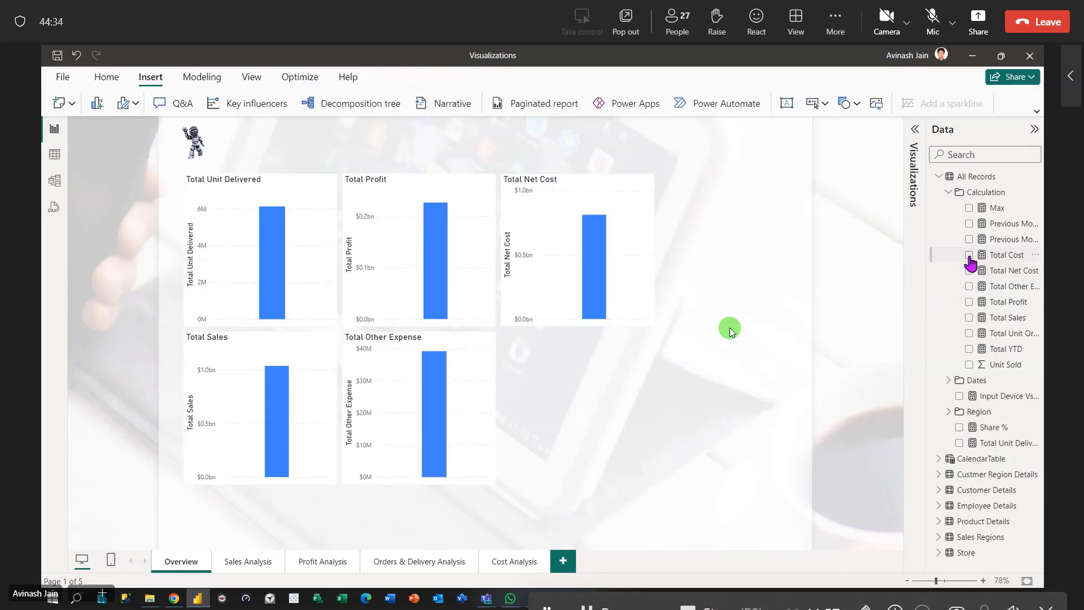
{"action": "left_click", "coordinate": [969, 256]}
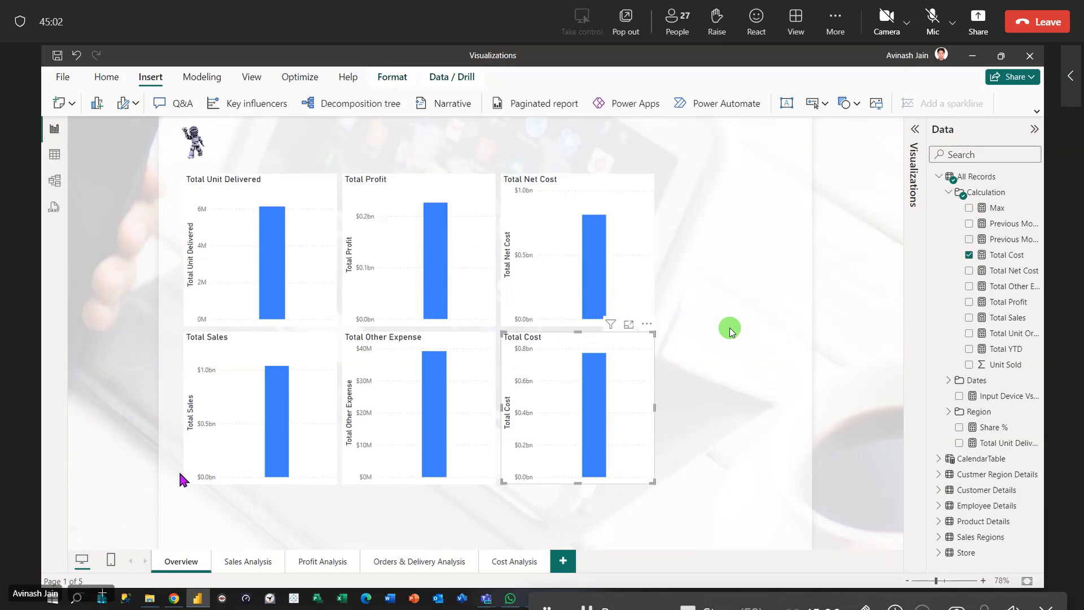
Delete the Total Cost, Total Net Cost, Total Other Expense and Total Profit charts from the Overview page.
{"action": "left_click", "coordinate": [730, 332]}
{"action": "left_click", "coordinate": [547, 352]}
{"action": "key", "text": "Delete"}
{"action": "left_click", "coordinate": [530, 289]}
{"action": "key", "text": "Delete"}
{"action": "left_click", "coordinate": [470, 399]}
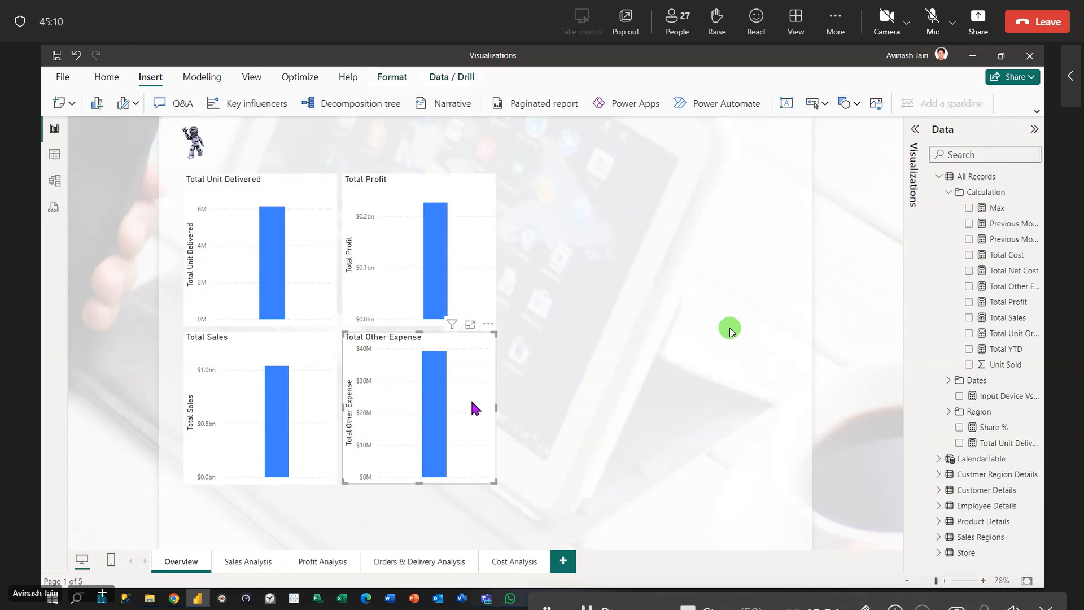
{"action": "key", "text": "Delete"}
{"action": "left_click", "coordinate": [455, 244]}
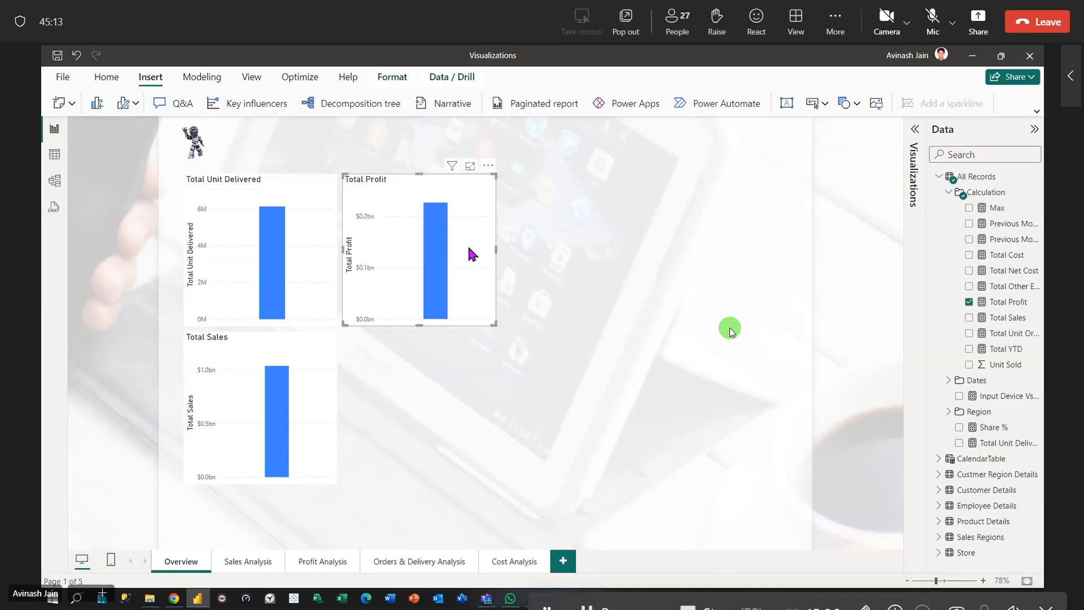
{"action": "key", "text": "Delete"}
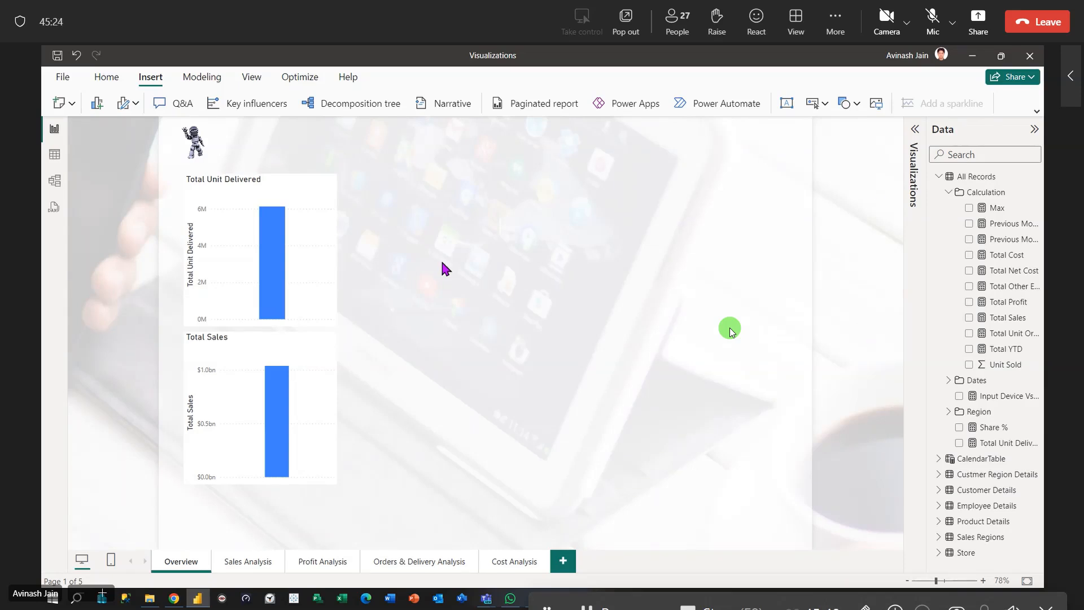
Collapse the Calculation folder and create a table of Store Manager from Store beside the Total Unit Delivered chart.
{"action": "left_click", "coordinate": [948, 192]}
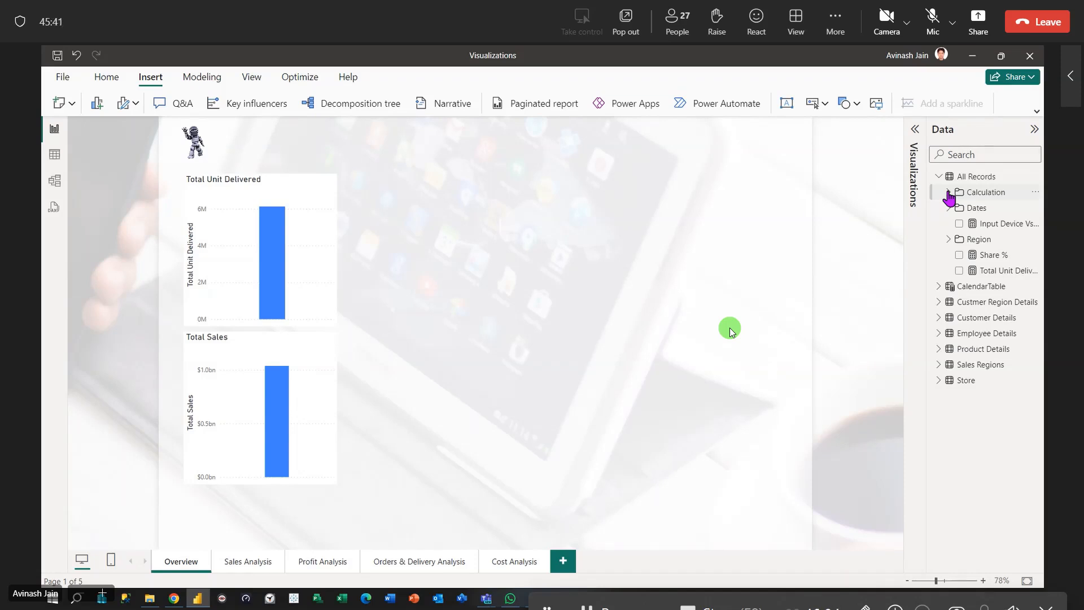
{"action": "left_click", "coordinate": [939, 382]}
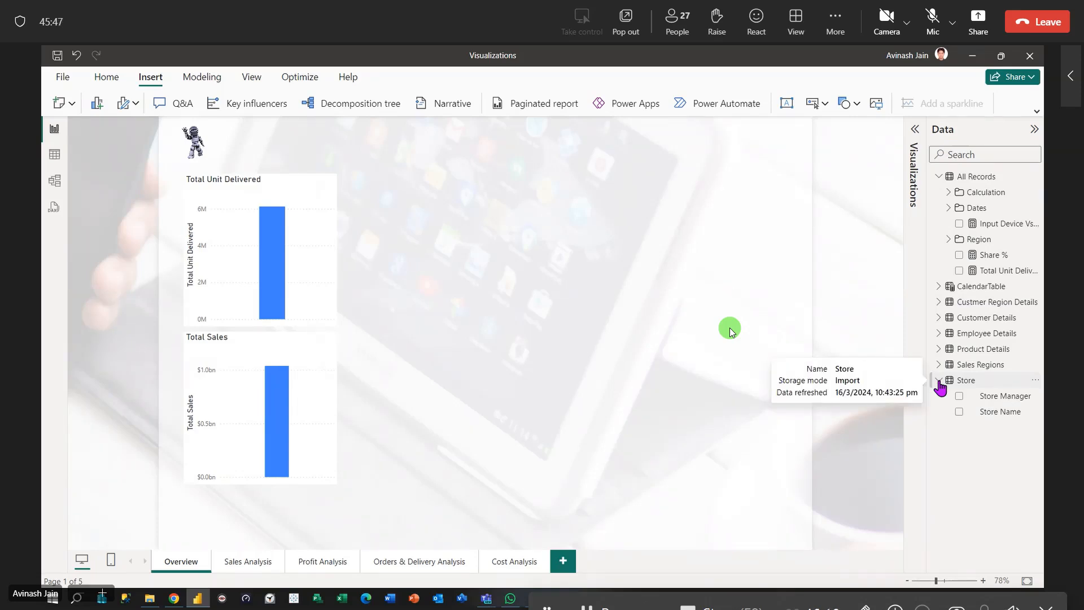
{"action": "left_click", "coordinate": [958, 397]}
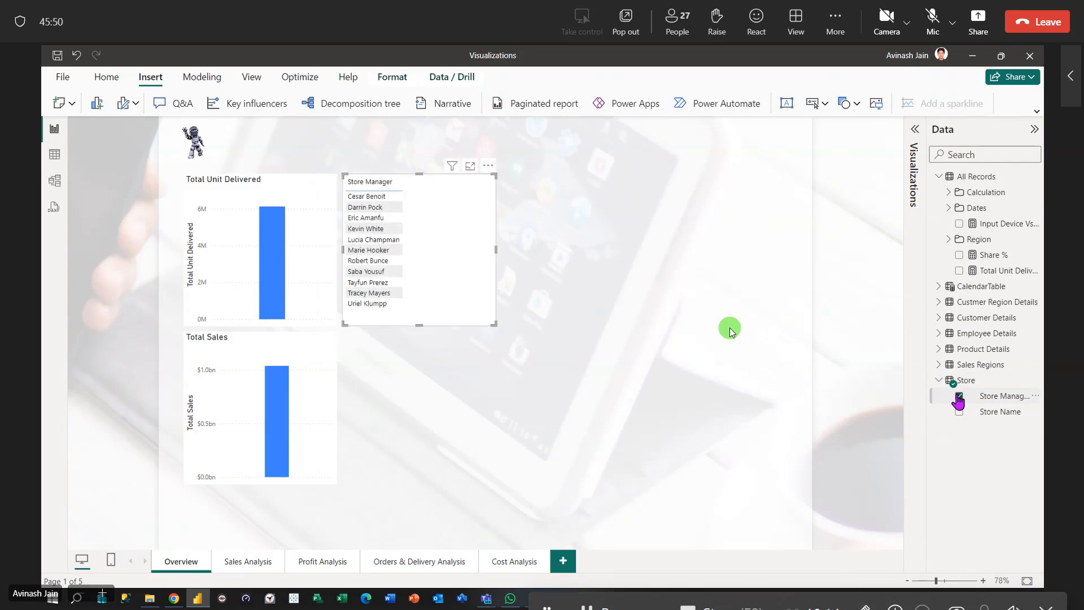
Create separate tables of Store Name from Store, Sales Person from Employee Details and Category from Product Details.
{"action": "left_click", "coordinate": [959, 412]}
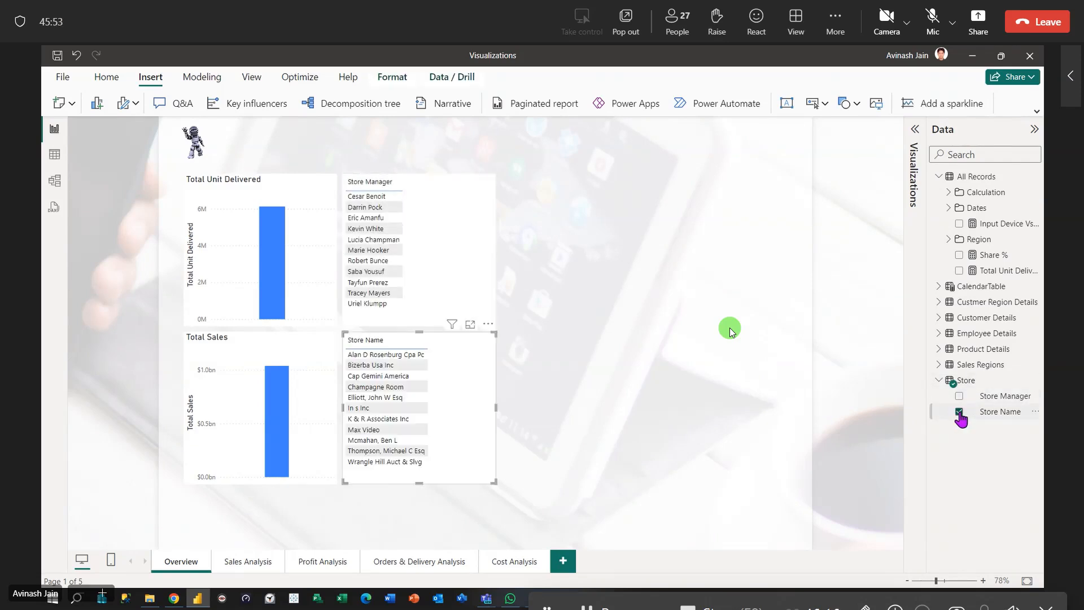
{"action": "left_click", "coordinate": [601, 281]}
{"action": "left_click", "coordinate": [939, 333]}
{"action": "left_click", "coordinate": [959, 349]}
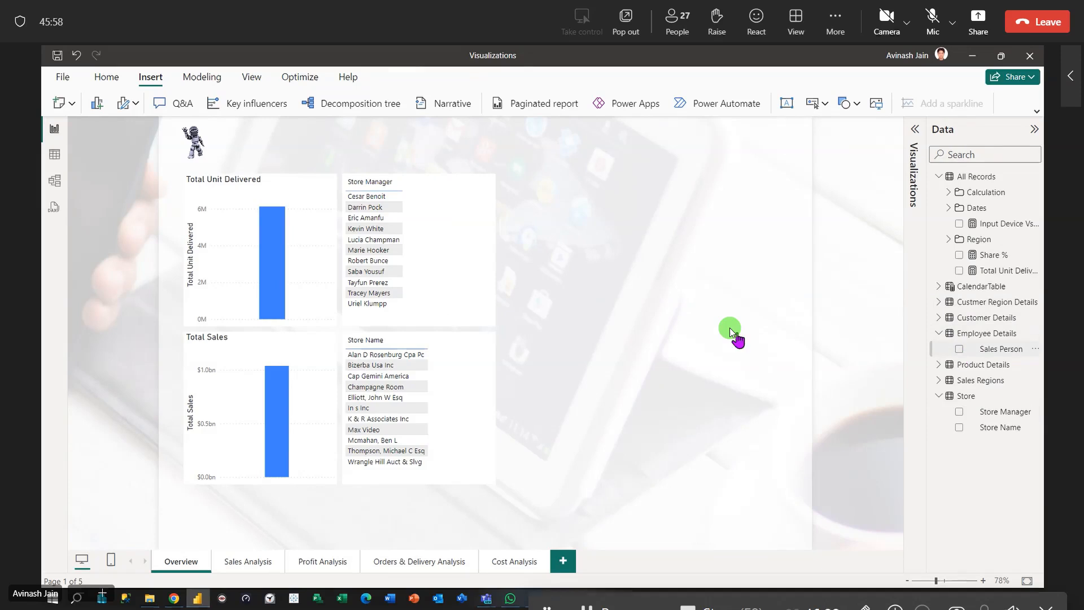
{"action": "left_click", "coordinate": [939, 380]}
{"action": "left_click", "coordinate": [939, 380]}
{"action": "left_click", "coordinate": [939, 364]}
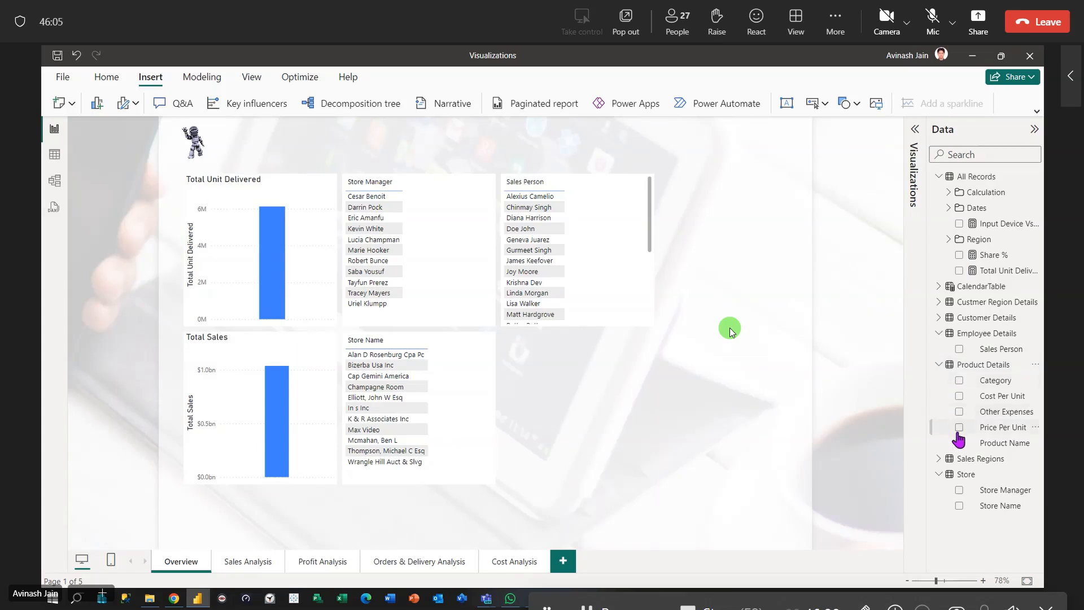
{"action": "left_click_drag", "start_coordinate": [996, 381], "coordinate": [593, 404]}
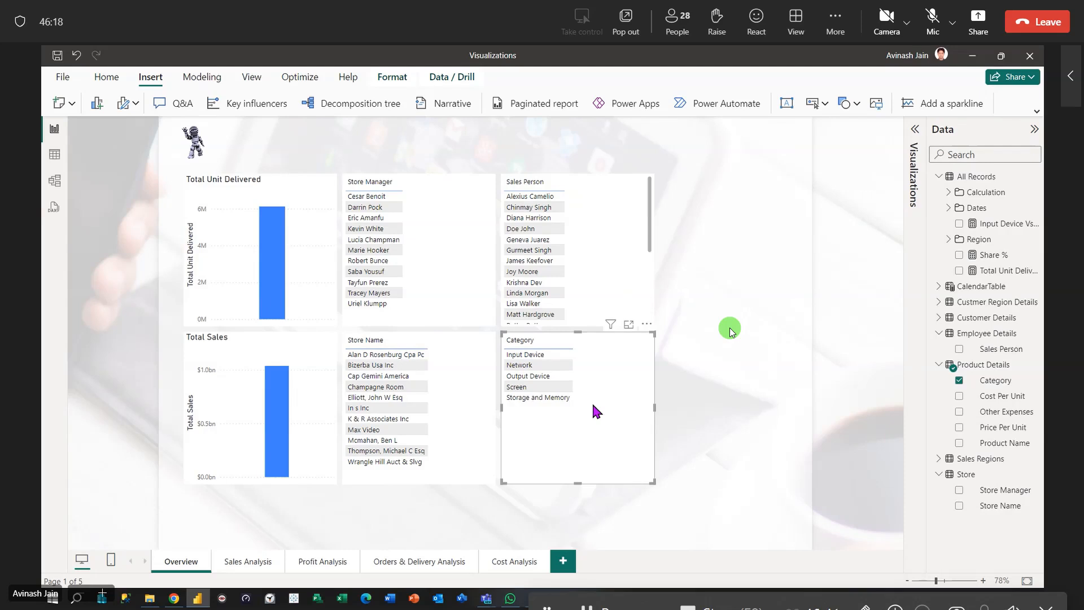
Delete the Category, Sales Person and Store Name tables, keeping the Store Manager table.
{"action": "key", "text": "Delete"}
{"action": "left_click", "coordinate": [601, 243]}
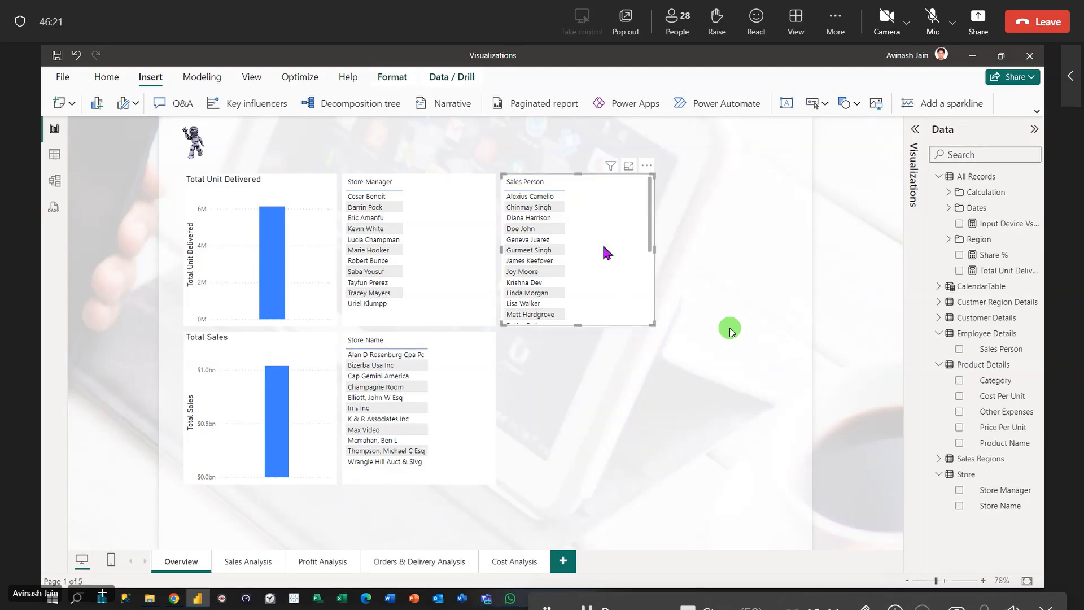
{"action": "key", "text": "Delete"}
{"action": "left_click", "coordinate": [473, 380]}
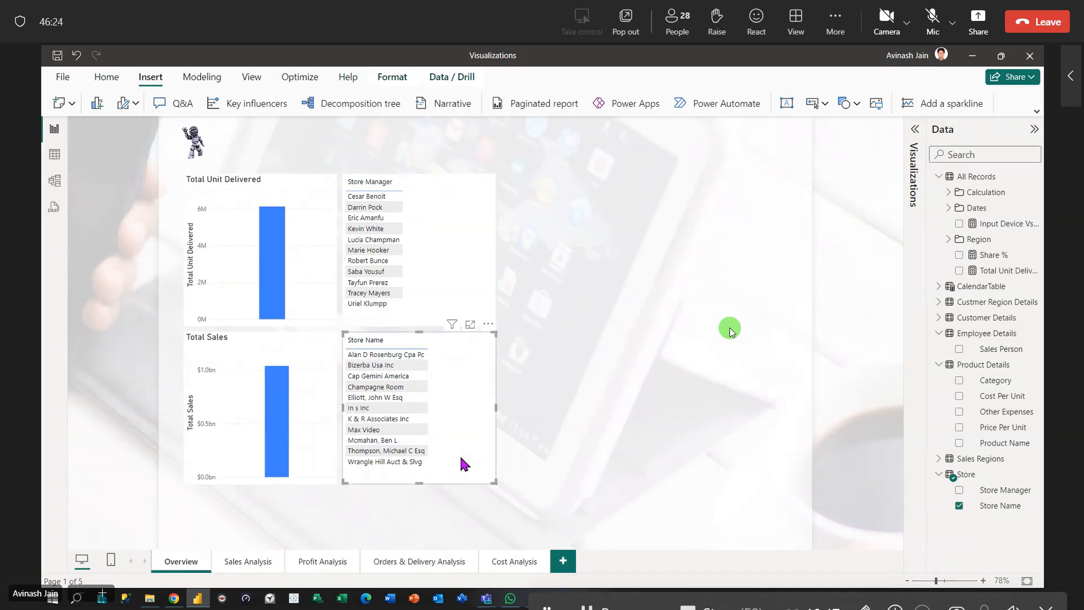
{"action": "key", "text": "Delete"}
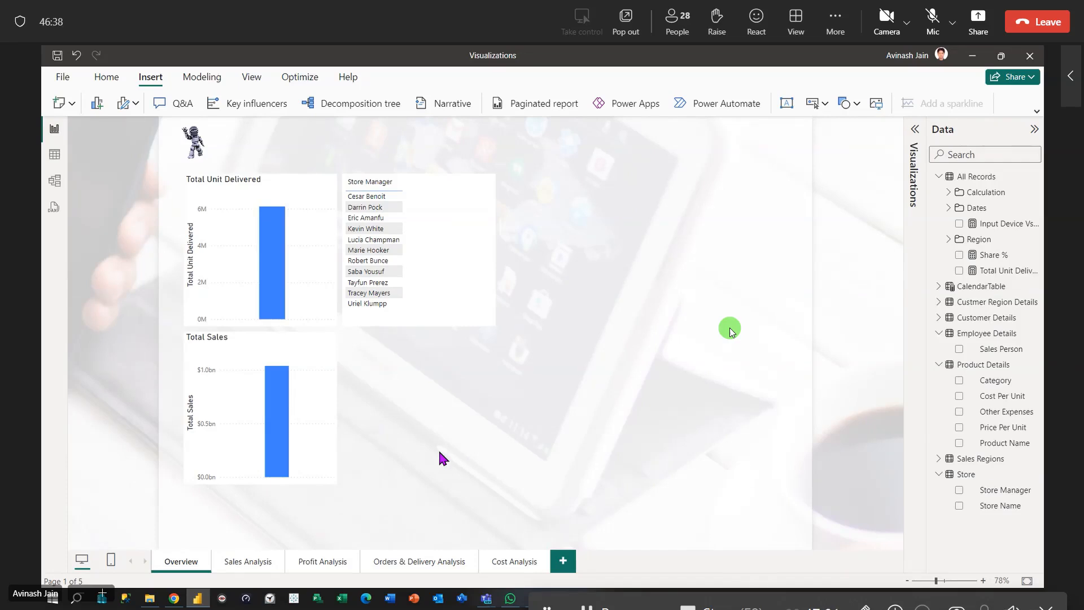
Create separate tables of Date and FY Year from CalendarTable on the Overview page.
{"action": "left_click", "coordinate": [938, 178]}
{"action": "left_click", "coordinate": [939, 193]}
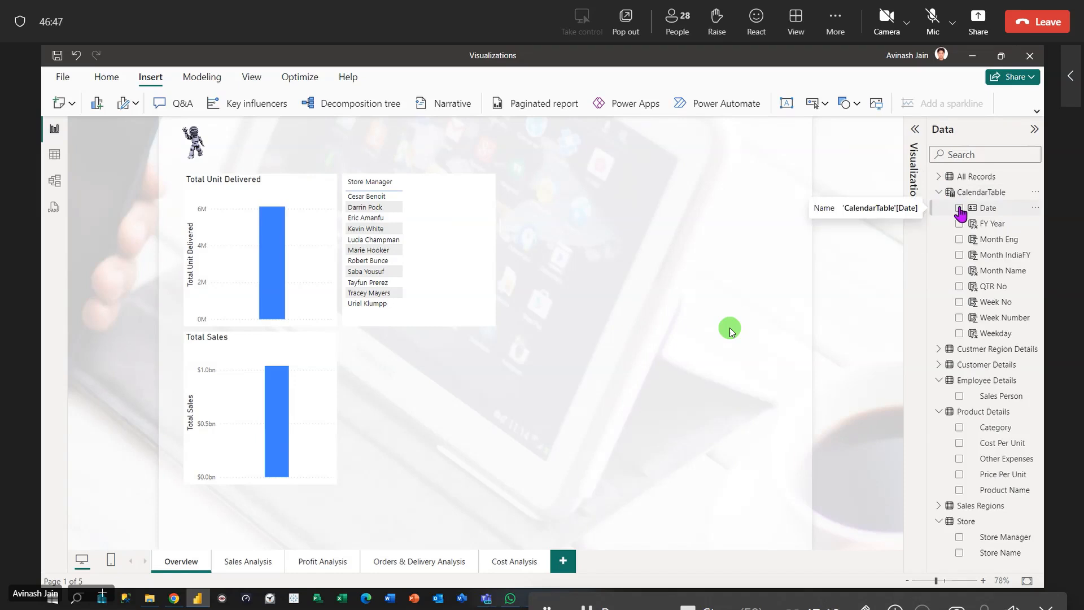
{"action": "left_click", "coordinate": [959, 209]}
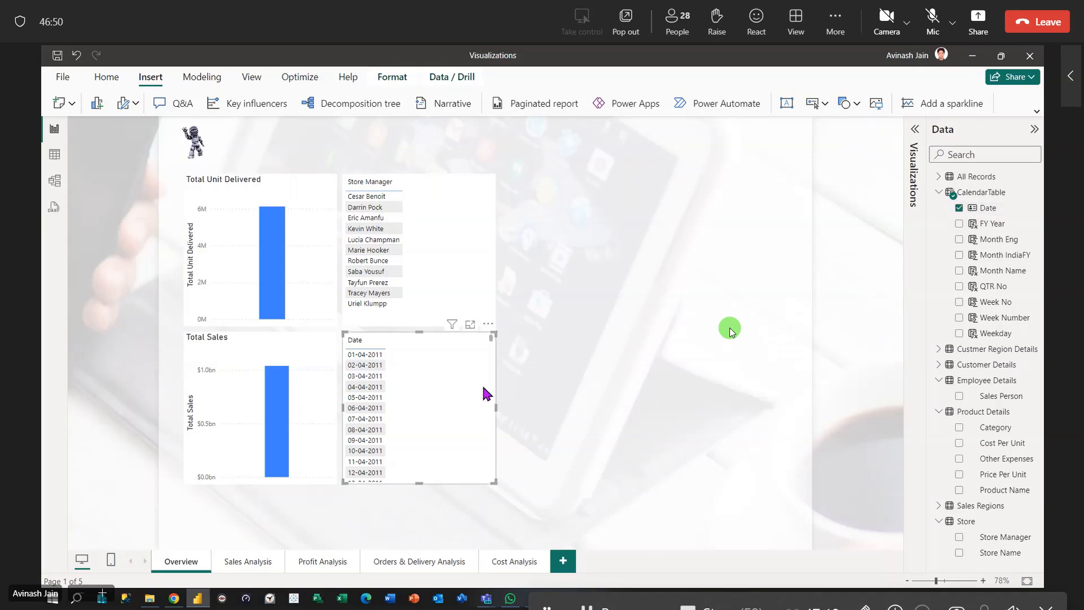
{"action": "left_click", "coordinate": [735, 335]}
{"action": "left_click", "coordinate": [959, 224]}
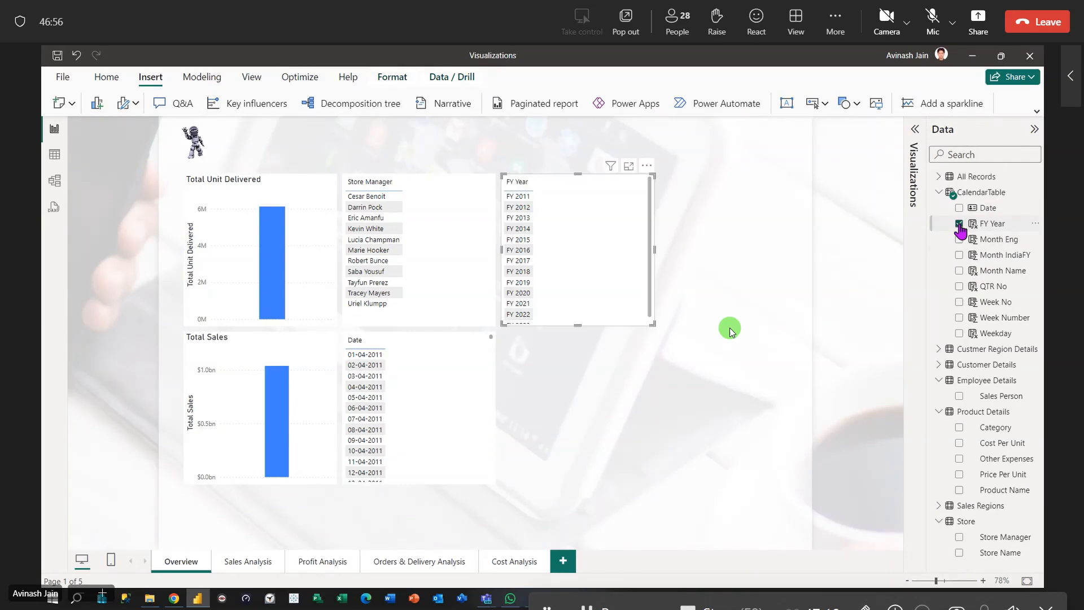
Examine the Date and FY Year columns in the CalendarTable data, and return to the report page.
{"action": "left_click", "coordinate": [55, 159]}
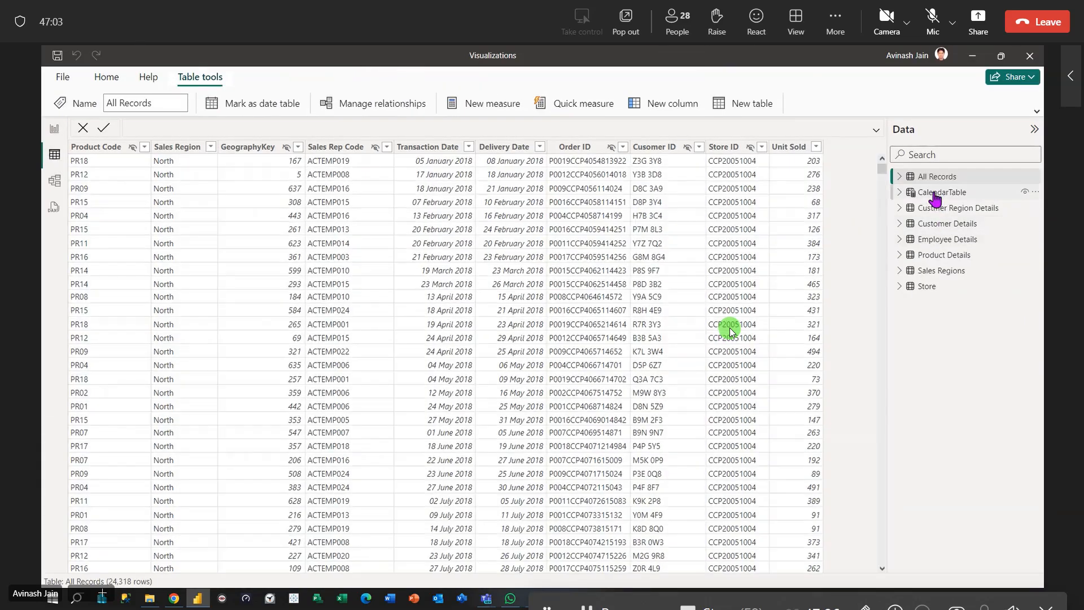
{"action": "left_click", "coordinate": [939, 193]}
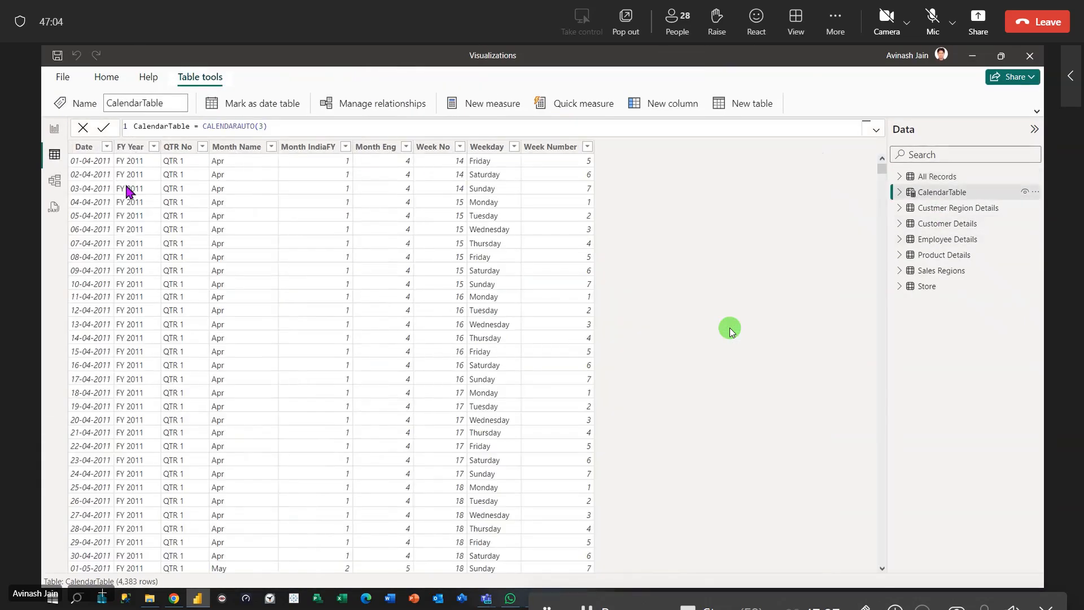
{"action": "left_click", "coordinate": [86, 148]}
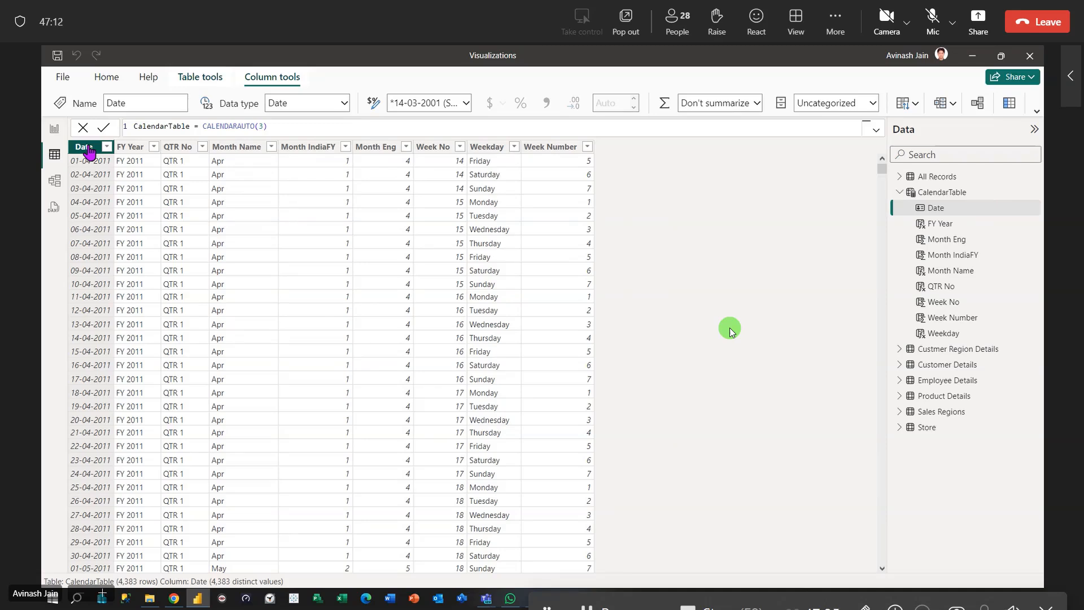
{"action": "left_click", "coordinate": [52, 132]}
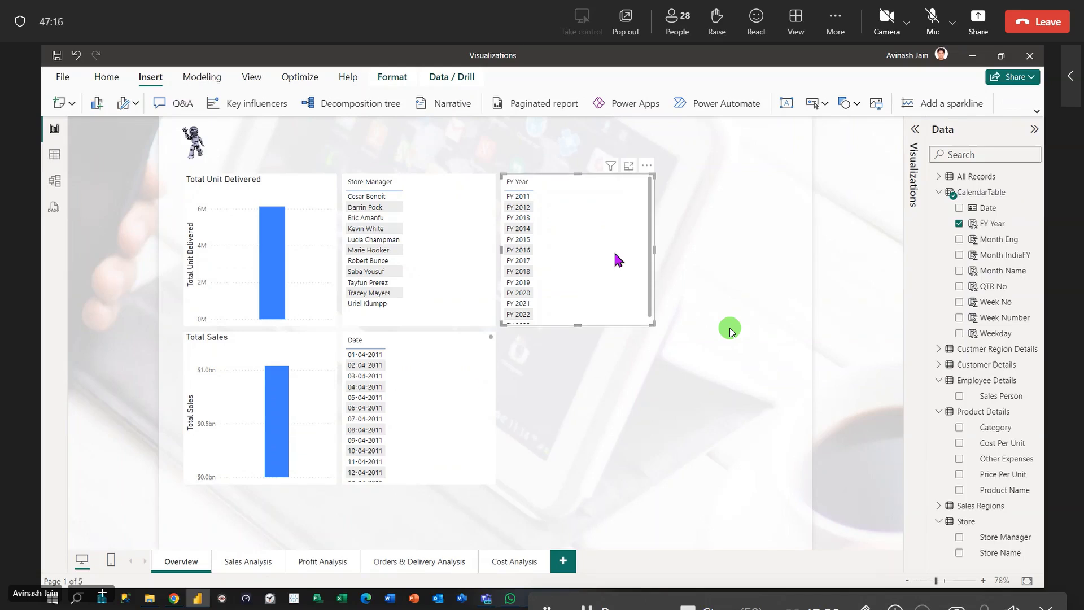
Delete the FY Year and Date tables from the Overview page.
{"action": "key", "text": "Delete"}
{"action": "left_click", "coordinate": [474, 386]}
{"action": "key", "text": "Delete"}
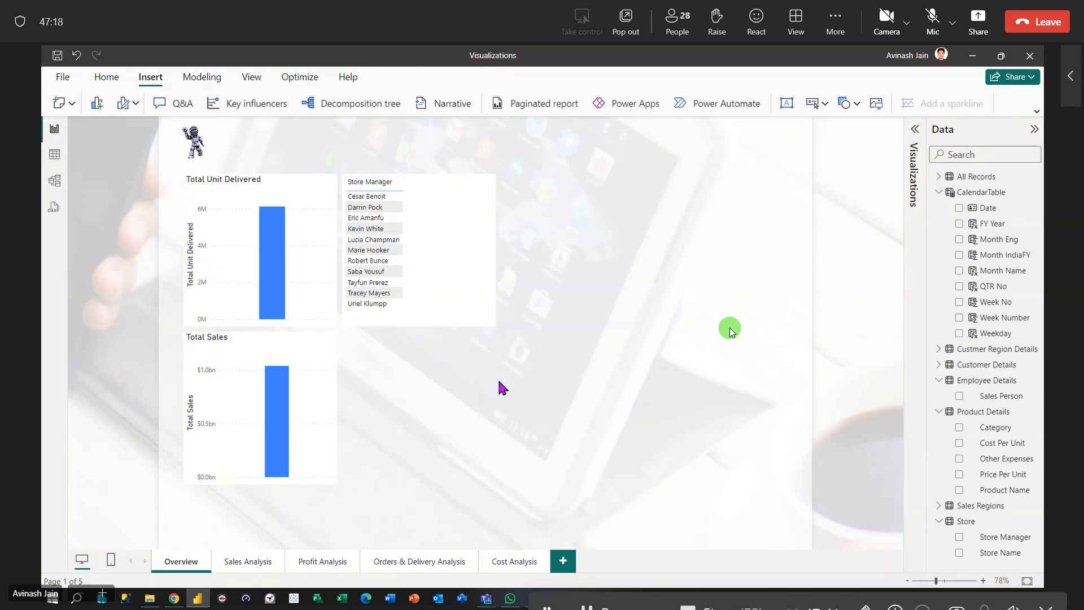
Collapse the expanded data tables and create a map of Country from Custmer Region Details beside the Total Sales chart.
{"action": "left_click", "coordinate": [938, 192]}
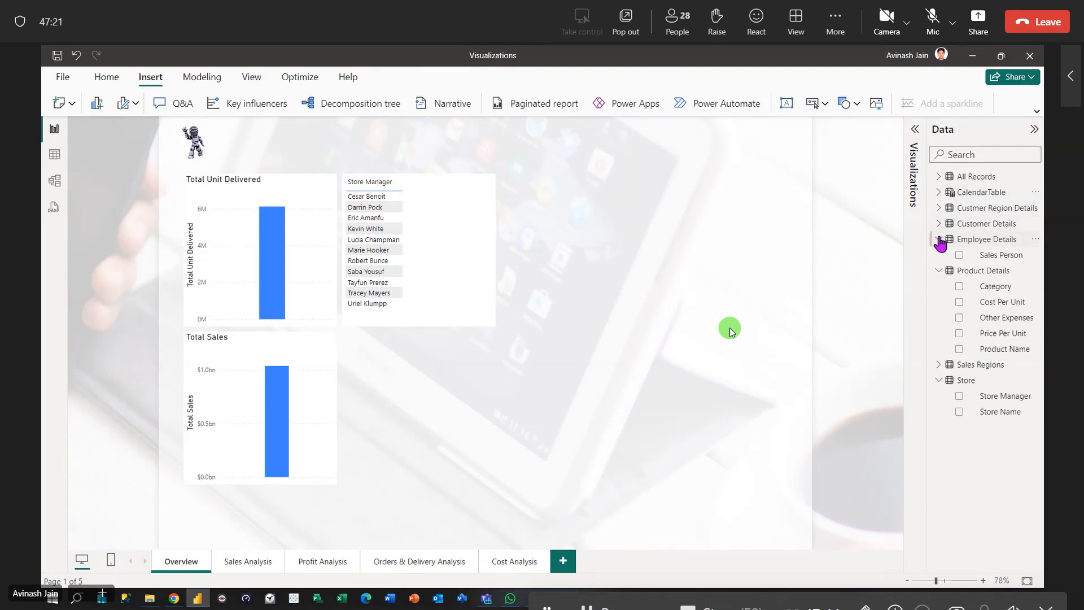
{"action": "left_click", "coordinate": [938, 239]}
{"action": "left_click", "coordinate": [939, 255]}
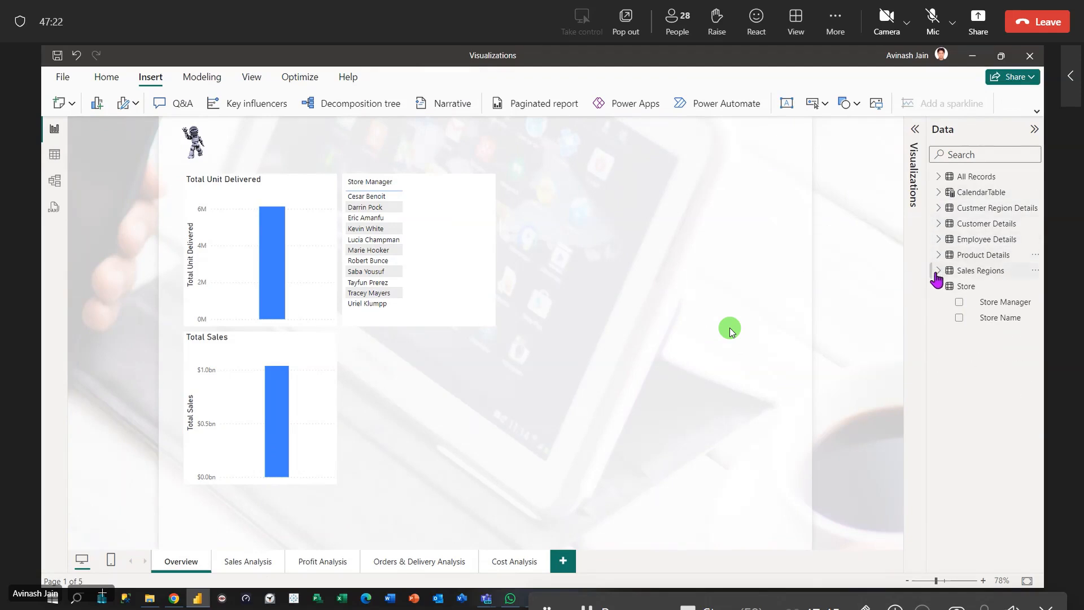
{"action": "left_click", "coordinate": [938, 287]}
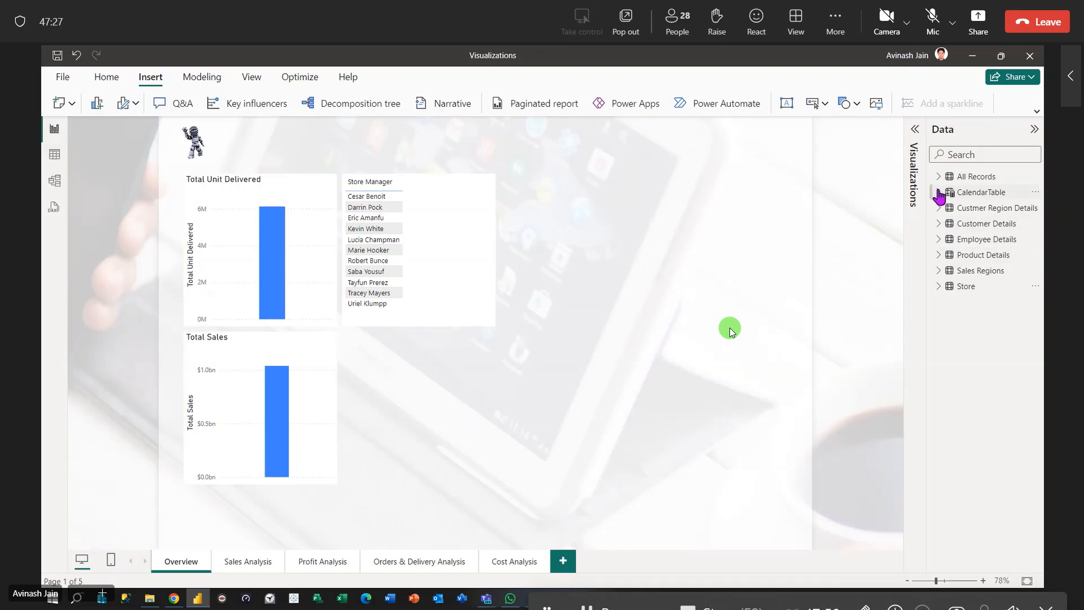
{"action": "left_click", "coordinate": [938, 208]}
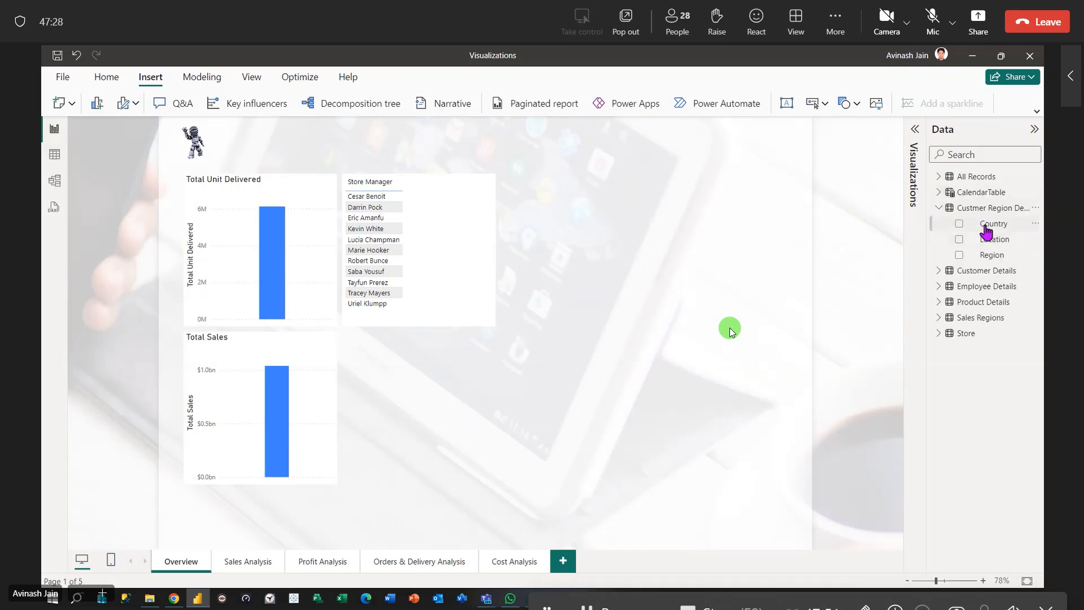
{"action": "left_click", "coordinate": [959, 224]}
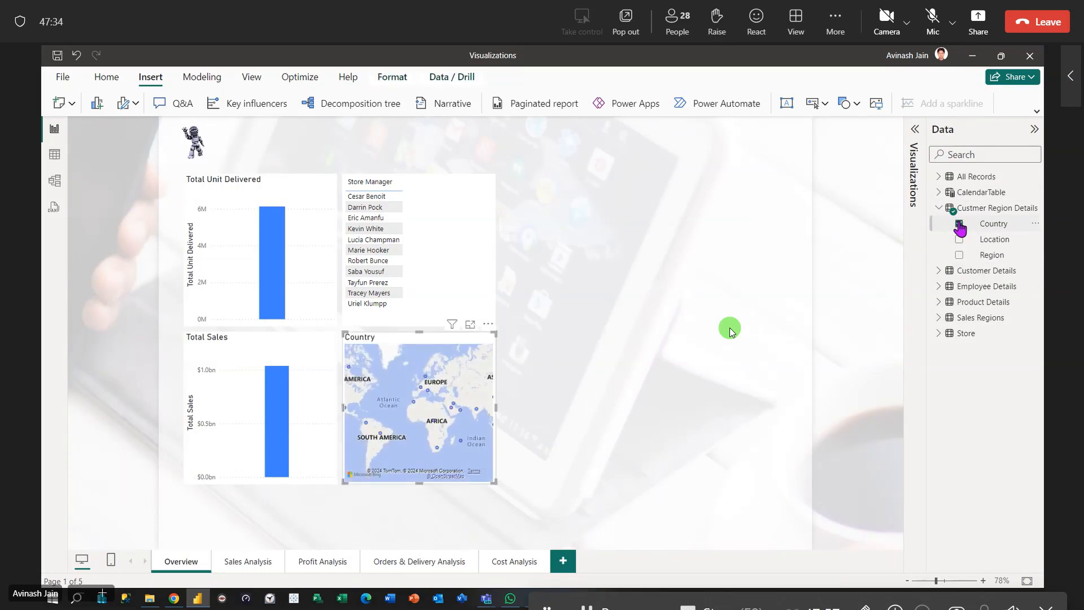
Create a separate table of Location from Custmer Region Details, and remove the field from it again.
{"action": "left_click", "coordinate": [561, 479]}
{"action": "left_click", "coordinate": [959, 240]}
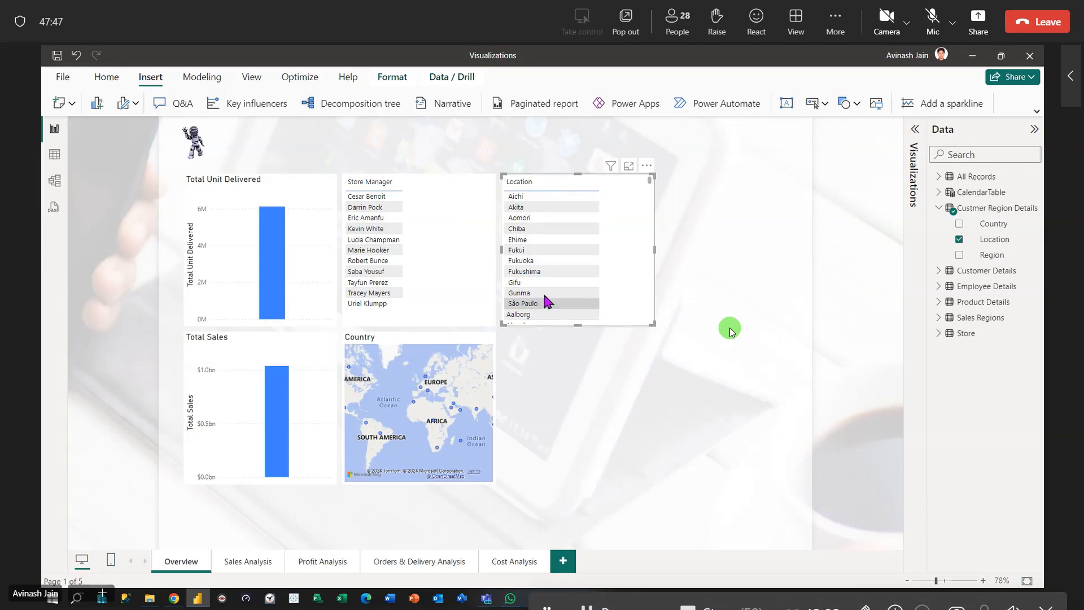
{"action": "left_click", "coordinate": [959, 241]}
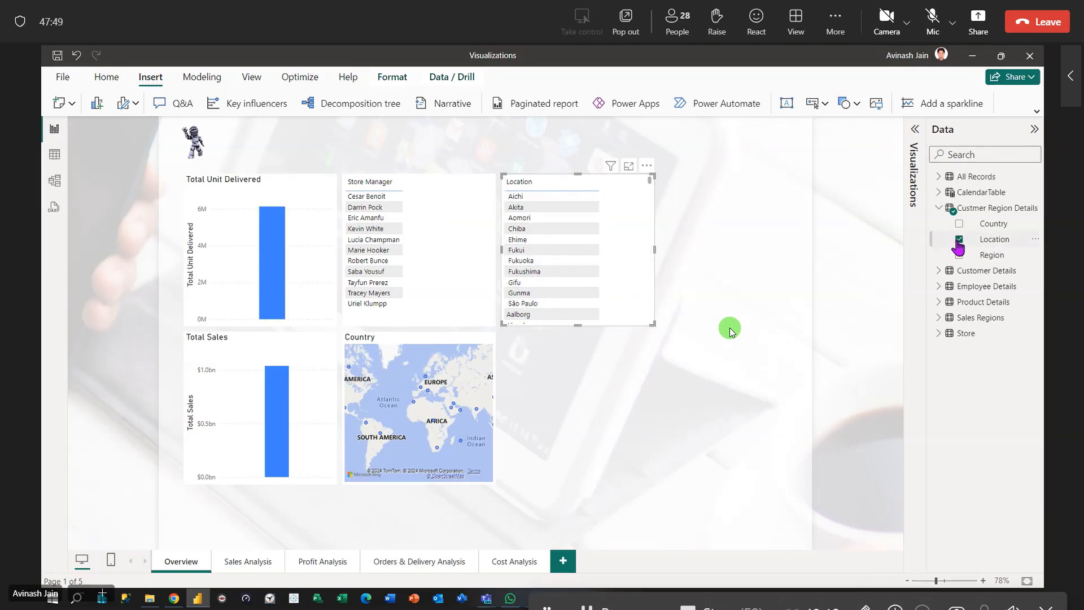
Look through the remaining data tables, leave the Sales Regions fields expanded, and delete the empty table visual.
{"action": "left_click", "coordinate": [939, 209]}
{"action": "left_click", "coordinate": [938, 225]}
{"action": "left_click", "coordinate": [939, 226]}
{"action": "left_click", "coordinate": [939, 240]}
{"action": "left_click", "coordinate": [939, 241]}
{"action": "left_click", "coordinate": [938, 271]}
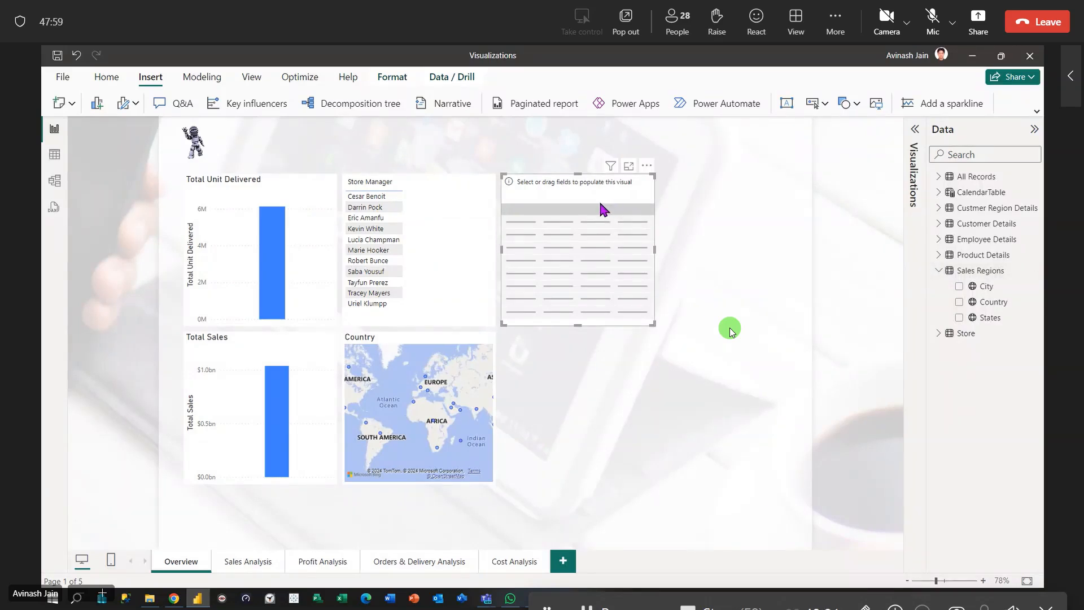
{"action": "key", "text": "Delete"}
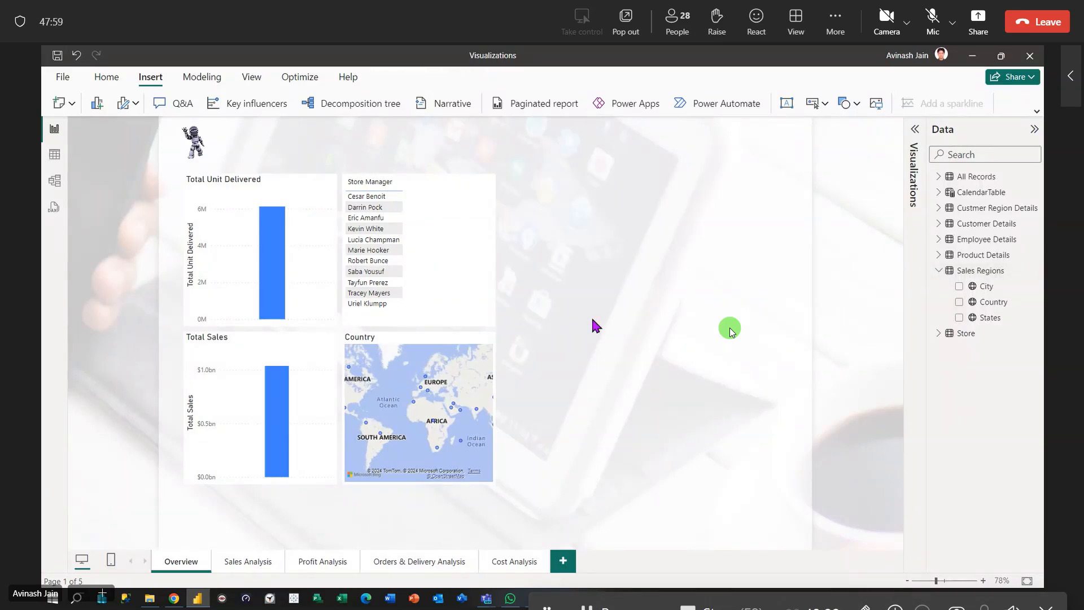
Create three separate maps of Country, States and City from Sales Regions on the Overview page and inspect their location points.
{"action": "left_click", "coordinate": [959, 302]}
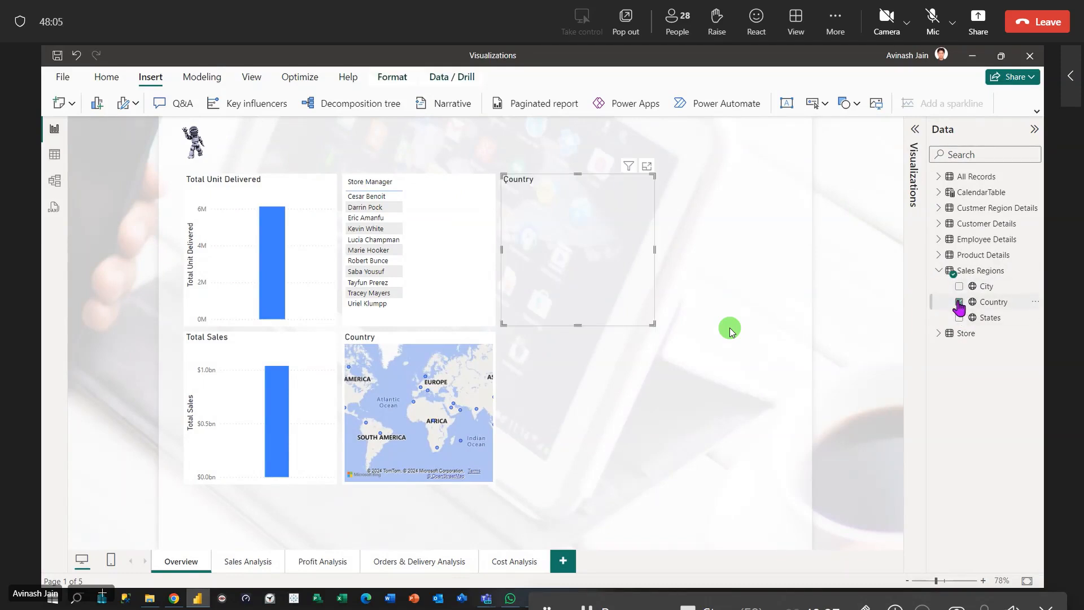
{"action": "left_click", "coordinate": [730, 332]}
{"action": "left_click", "coordinate": [973, 320]}
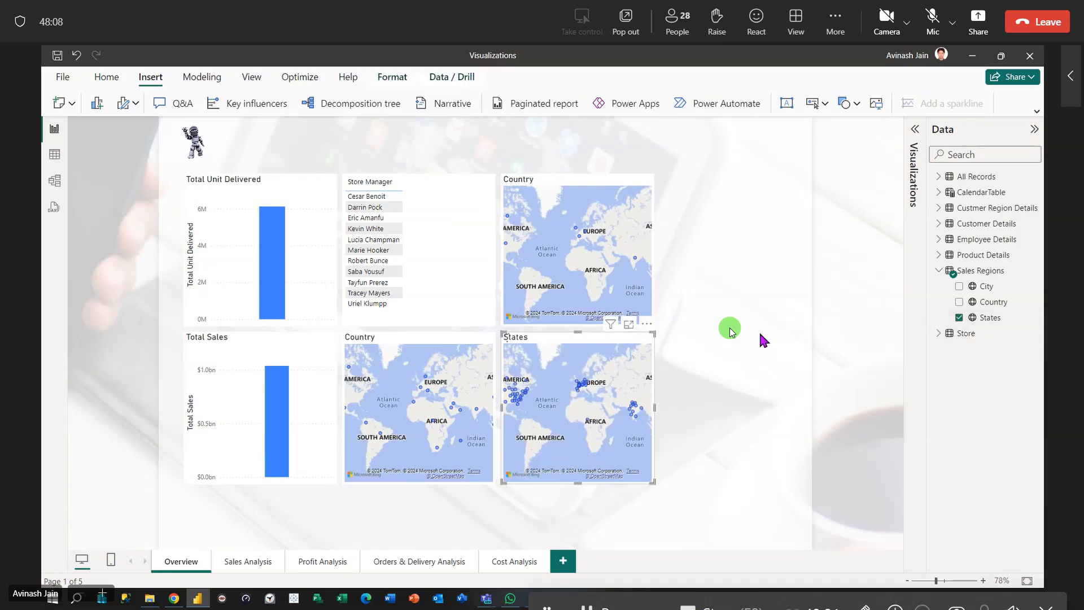
{"action": "left_click", "coordinate": [828, 298]}
{"action": "left_click", "coordinate": [960, 286]}
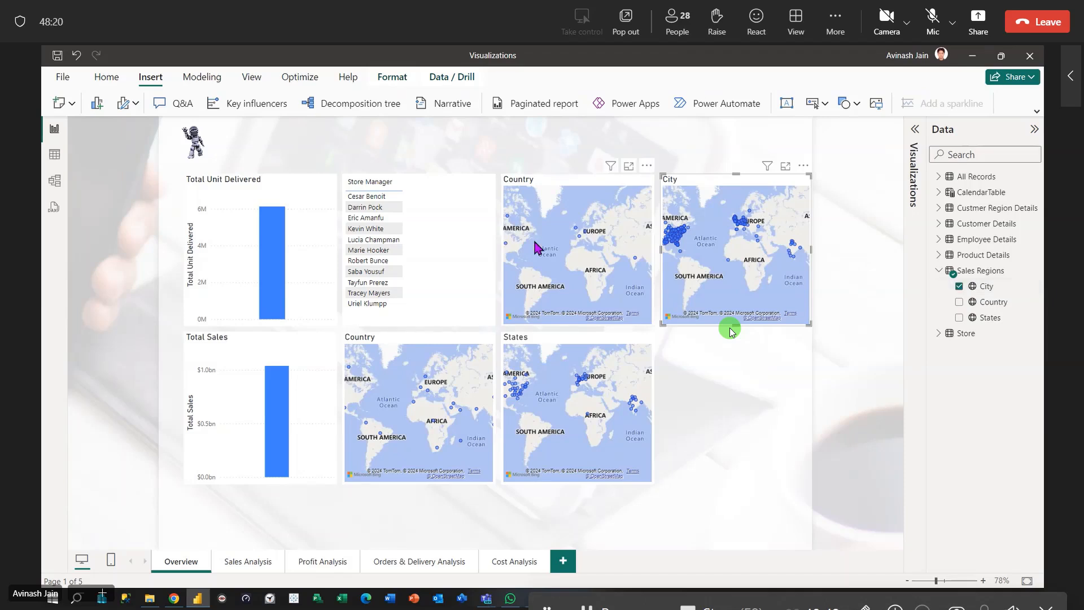
{"action": "mouse_move", "coordinate": [577, 234]}
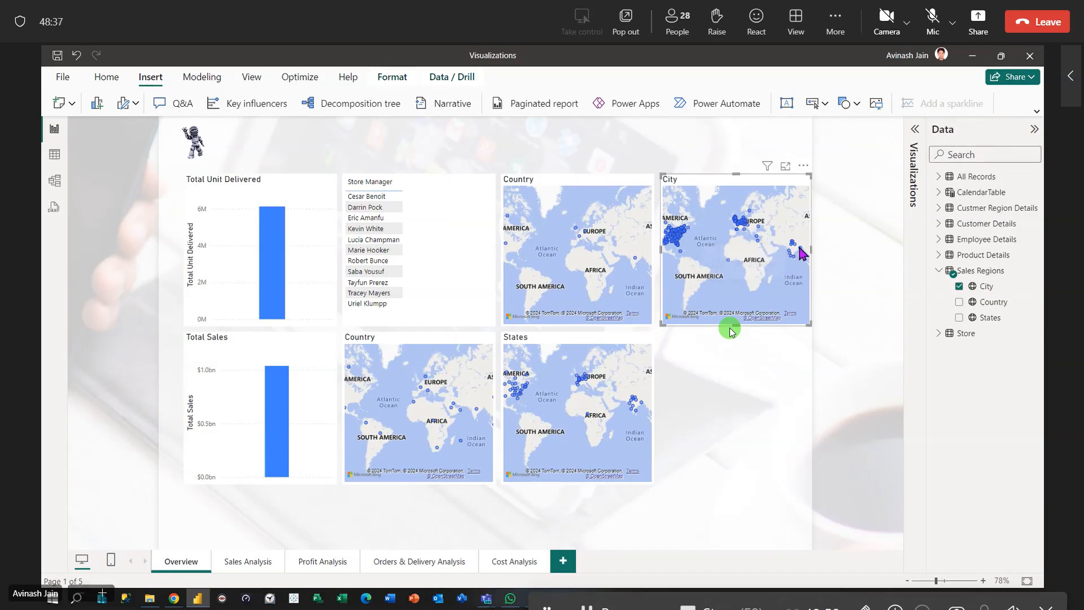
{"action": "mouse_move", "coordinate": [801, 252]}
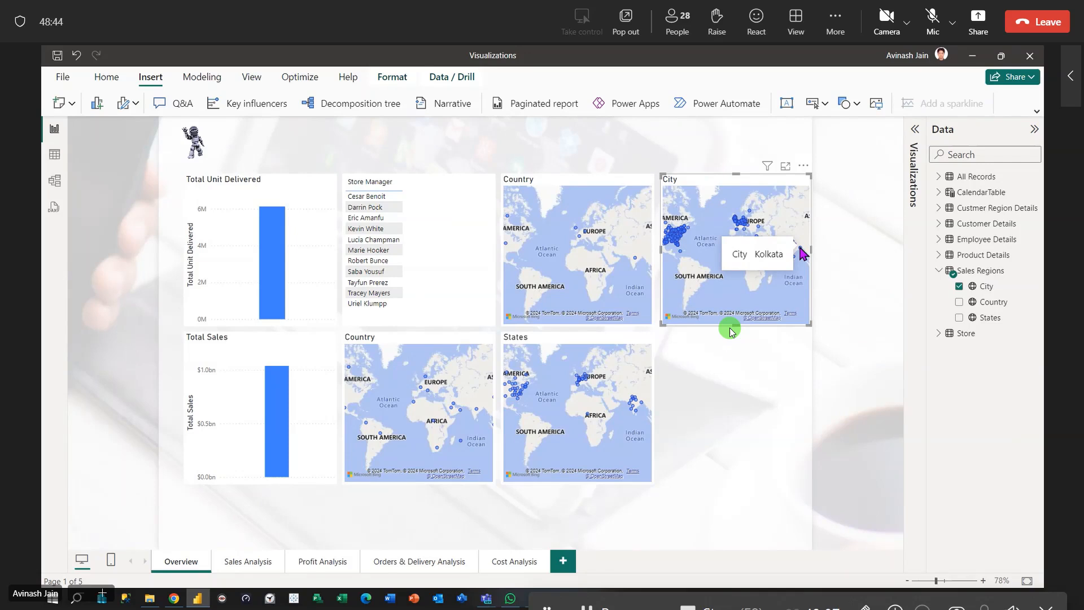
Delete the City, States and both Country maps from the Overview page.
{"action": "key", "text": "Delete"}
{"action": "left_click", "coordinate": [573, 340]}
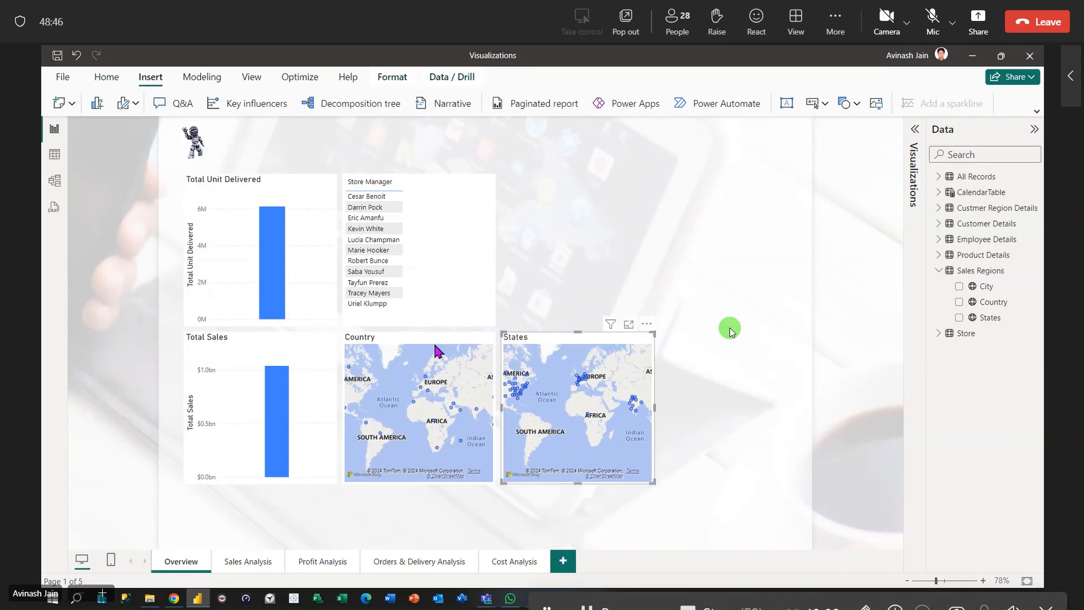
{"action": "key", "text": "Delete"}
{"action": "left_click", "coordinate": [433, 345]}
{"action": "key", "text": "Delete"}
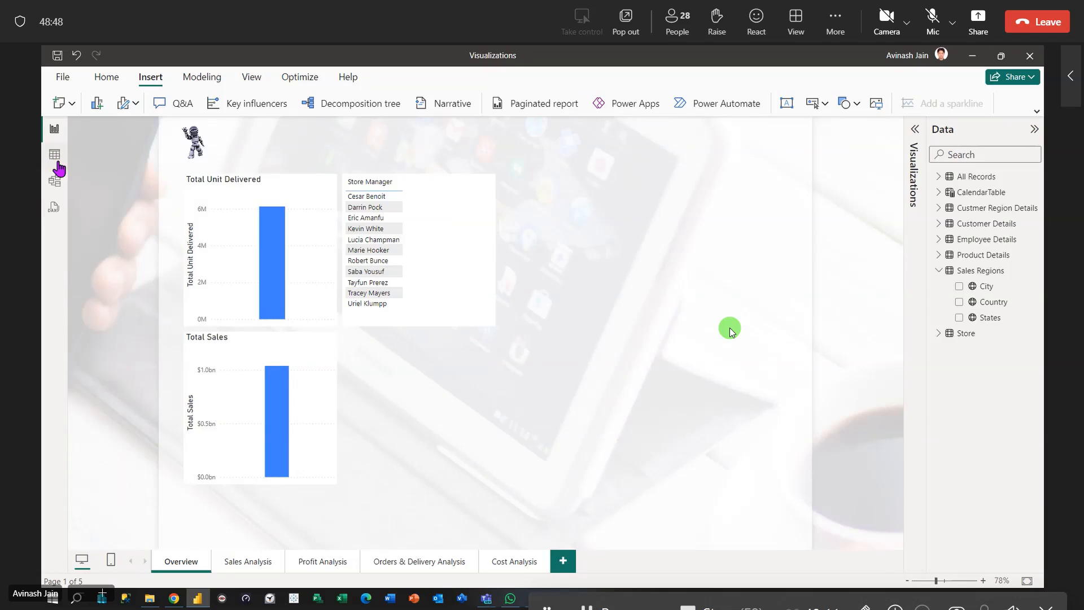
Examine the formatting and advanced properties of the Sales Regions States column in the data model, and return to the report page.
{"action": "left_click", "coordinate": [55, 155]}
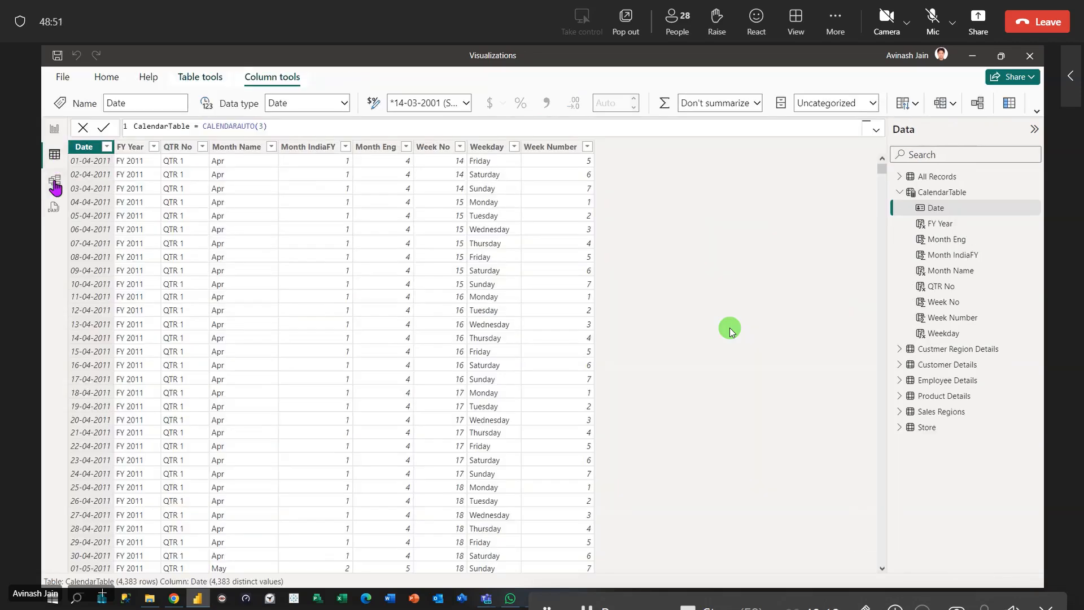
{"action": "left_click", "coordinate": [55, 182]}
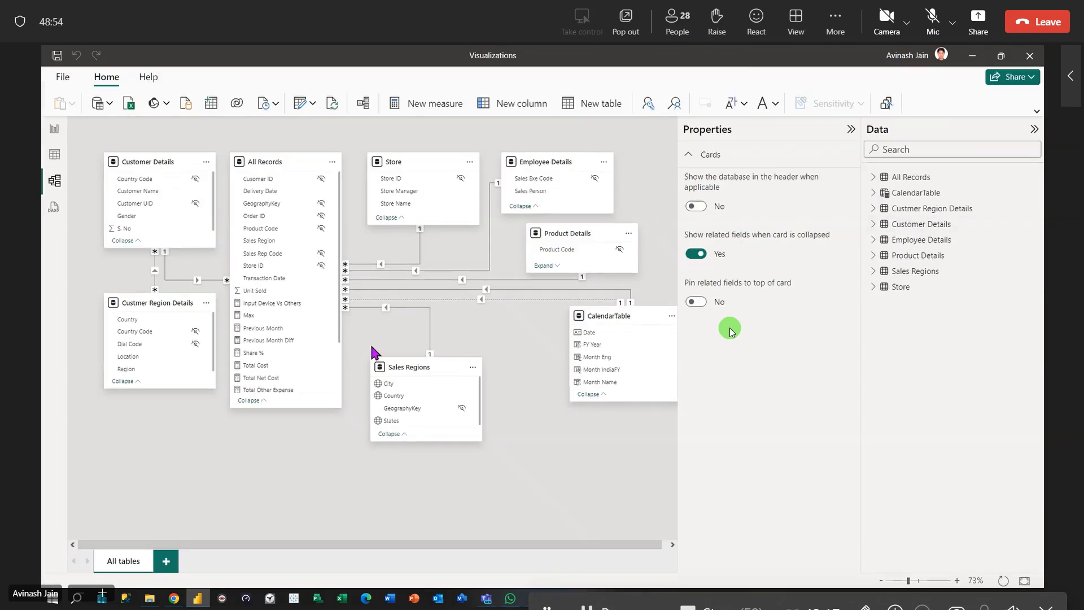
{"action": "left_click", "coordinate": [398, 421]}
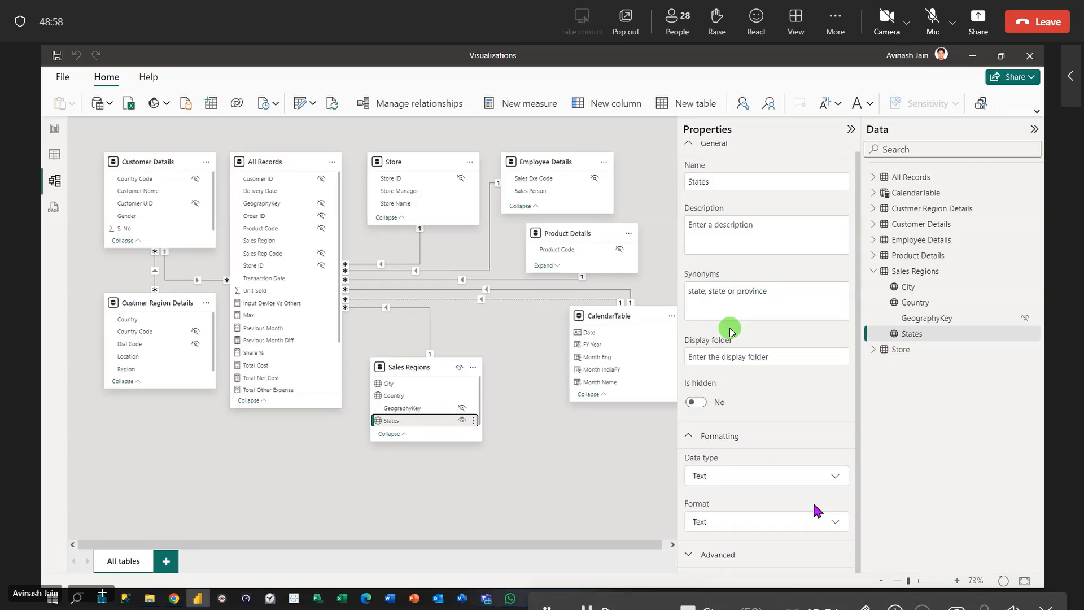
{"action": "left_click", "coordinate": [690, 148]}
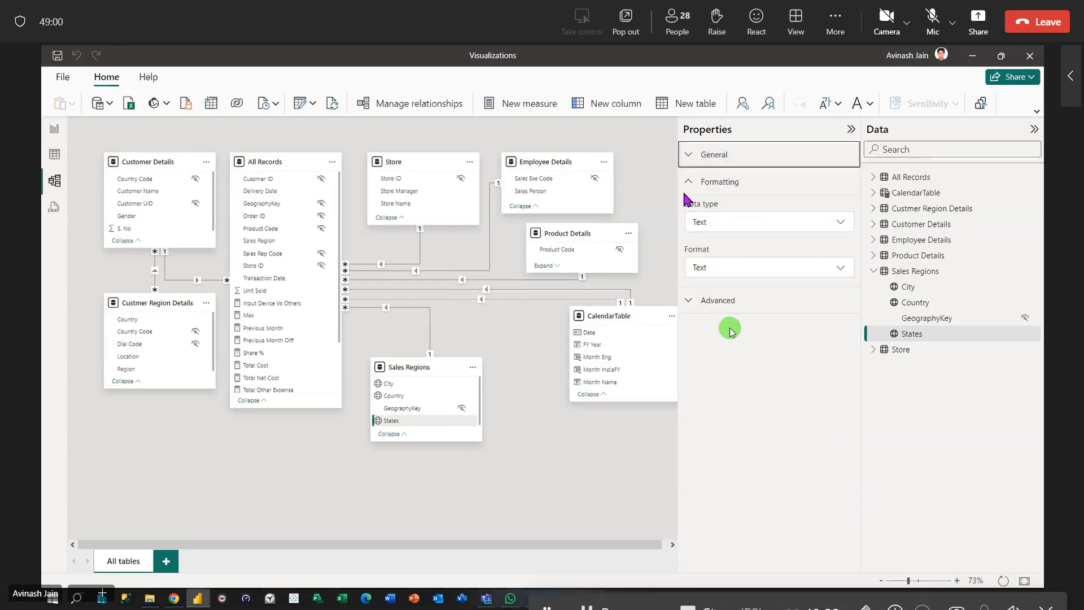
{"action": "left_click", "coordinate": [690, 303]}
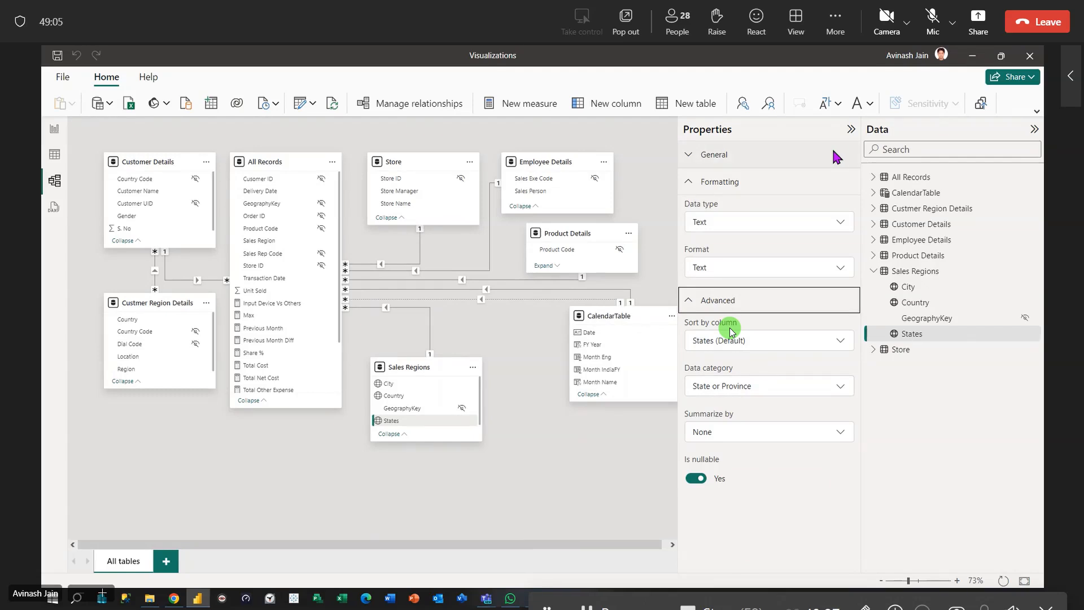
{"action": "left_click", "coordinate": [55, 129]}
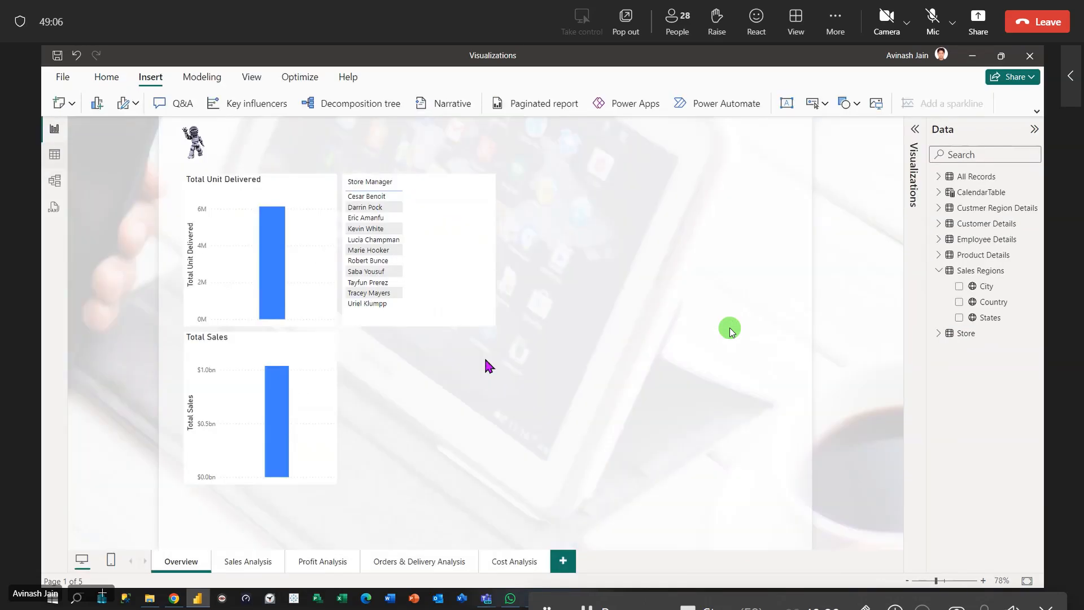
Create separate Country, States and City maps from Sales Regions again beside the existing charts and inspect the city points.
{"action": "left_click", "coordinate": [959, 303]}
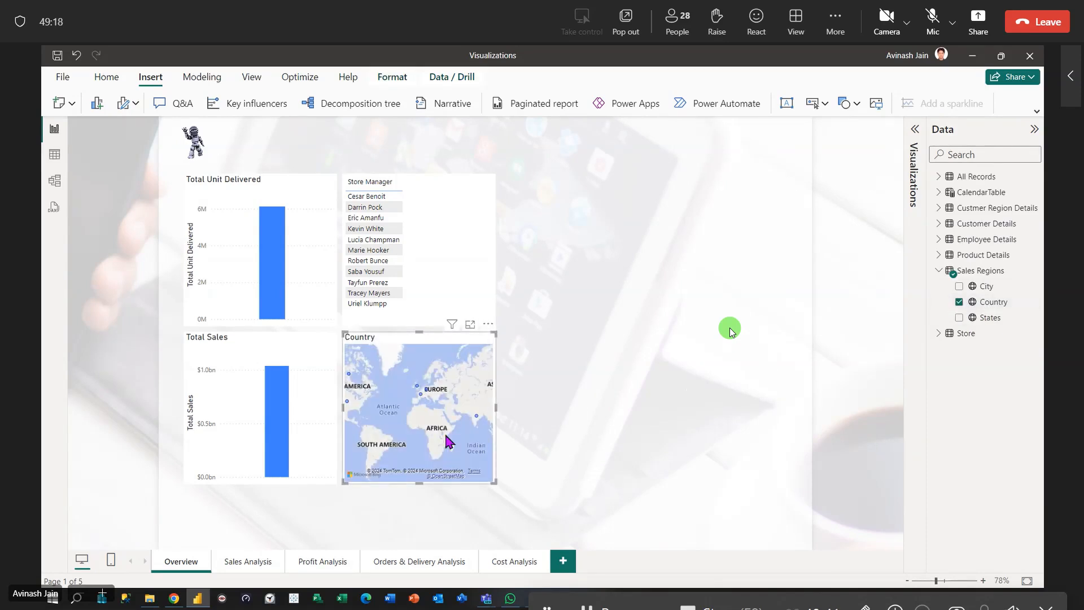
{"action": "left_click", "coordinate": [621, 412]}
{"action": "left_click", "coordinate": [958, 318]}
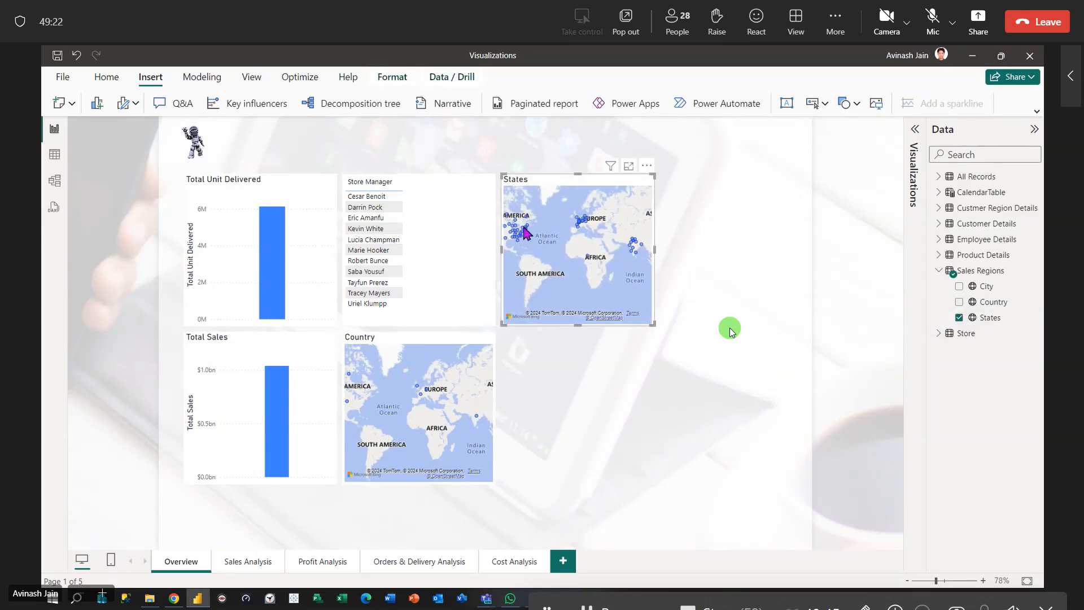
{"action": "left_click", "coordinate": [875, 356]}
{"action": "left_click", "coordinate": [958, 286]}
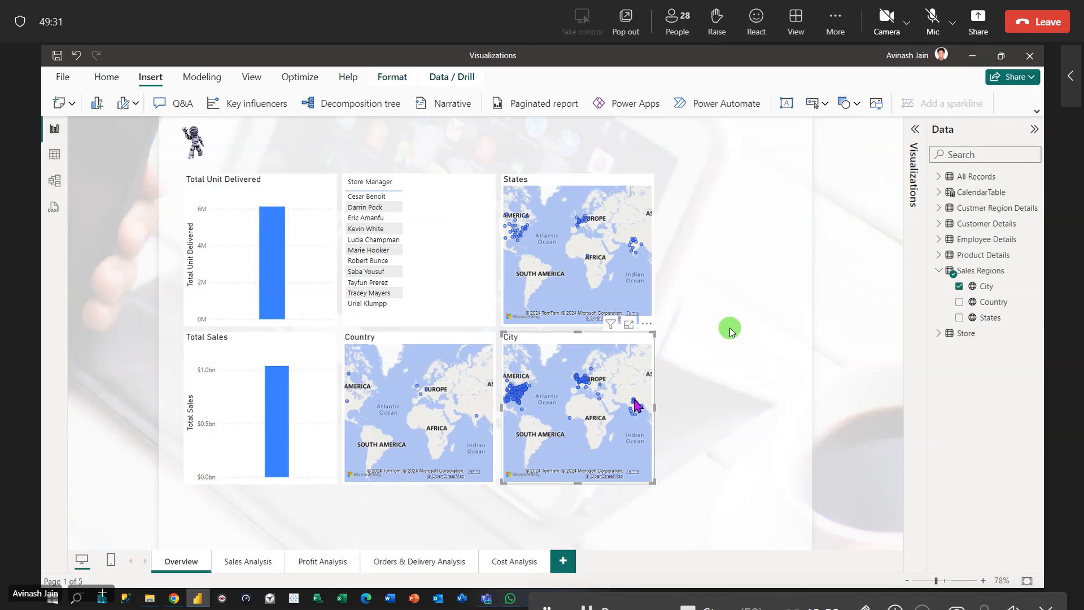
{"action": "mouse_move", "coordinate": [636, 406]}
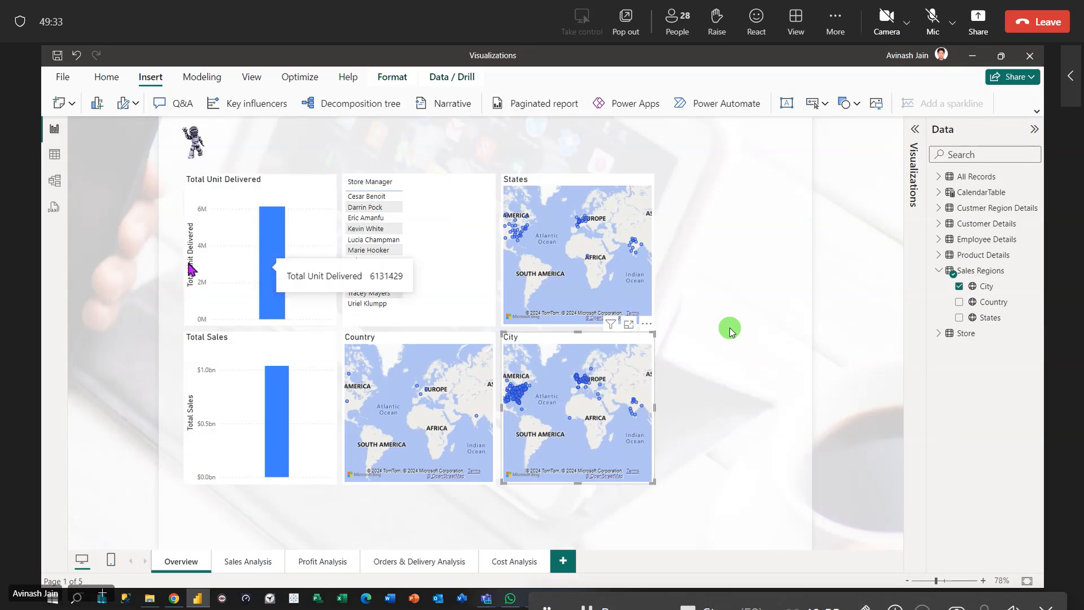
{"action": "left_click", "coordinate": [54, 155]}
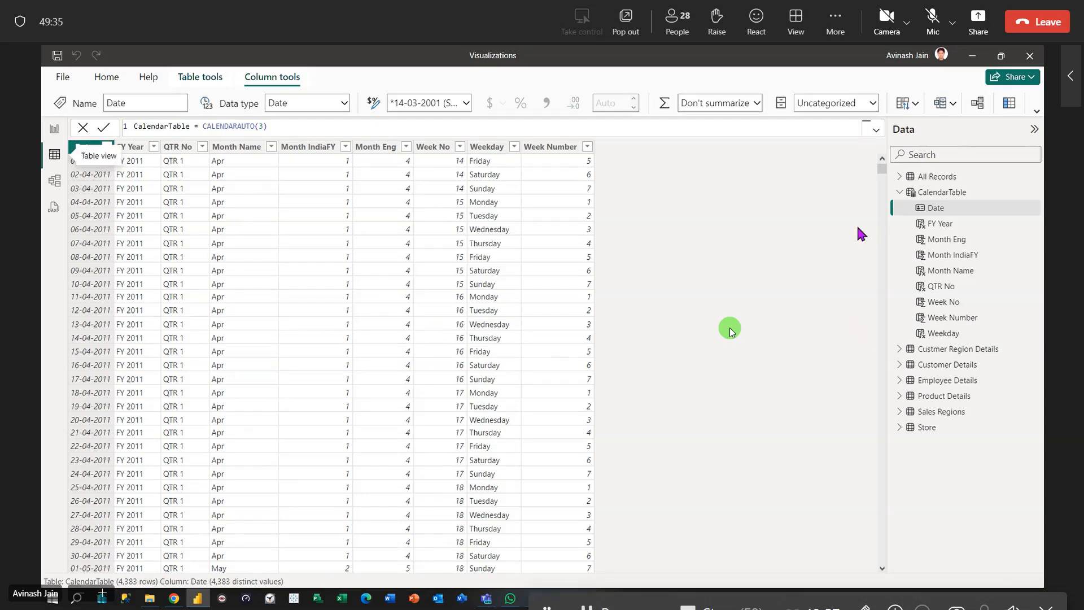
{"action": "left_click", "coordinate": [55, 131]}
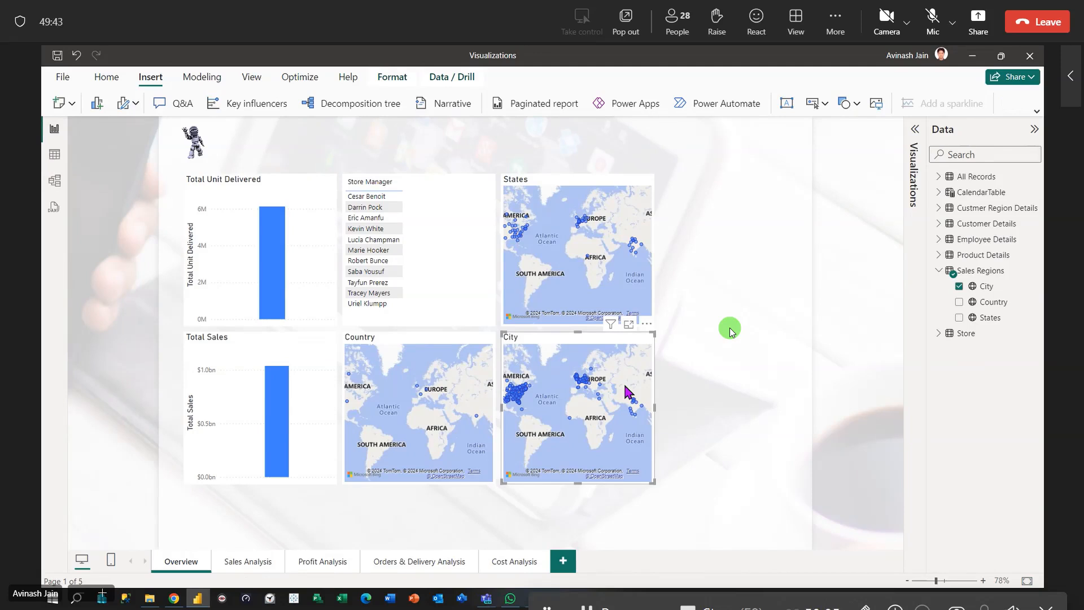
Clear the Overview page by deleting the three maps, the Store Manager table and the Total Unit Delivered and Total Sales charts.
{"action": "key", "text": "Delete"}
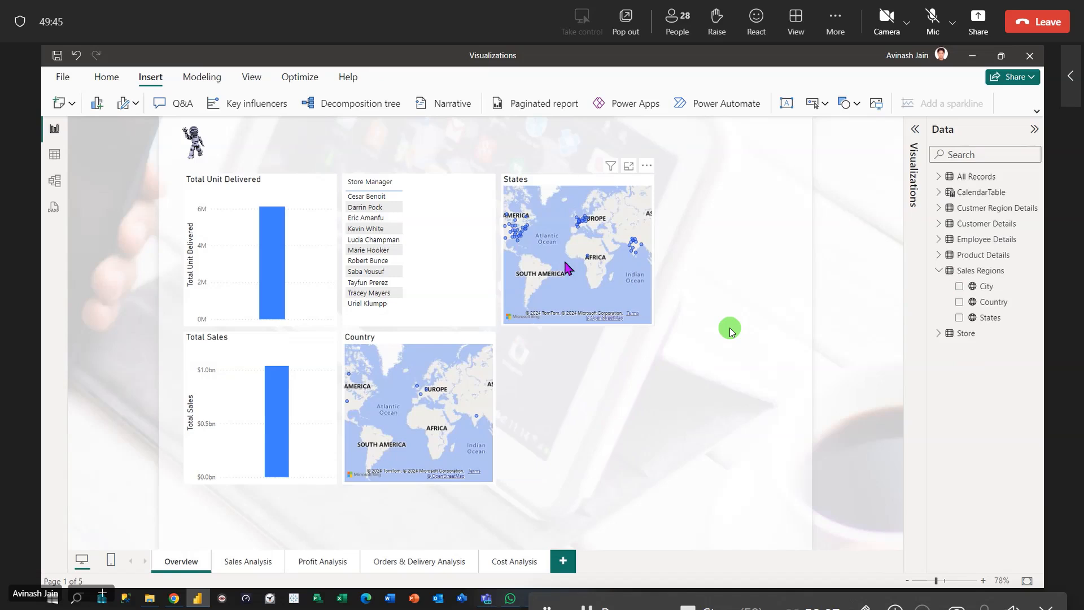
{"action": "key", "text": "Delete"}
{"action": "left_click", "coordinate": [440, 410]}
{"action": "key", "text": "Delete"}
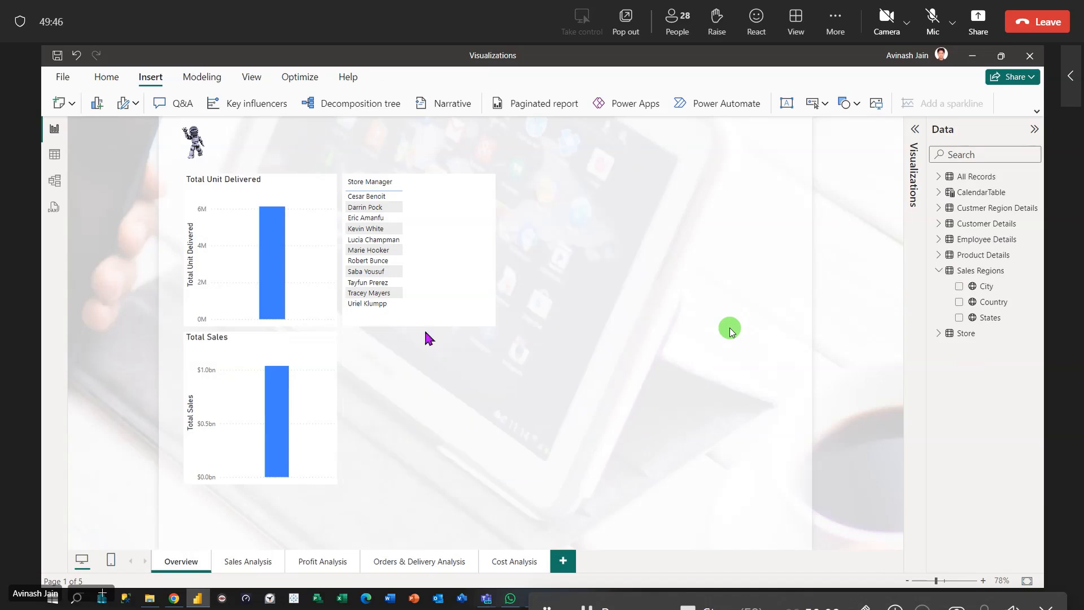
{"action": "left_click", "coordinate": [440, 278]}
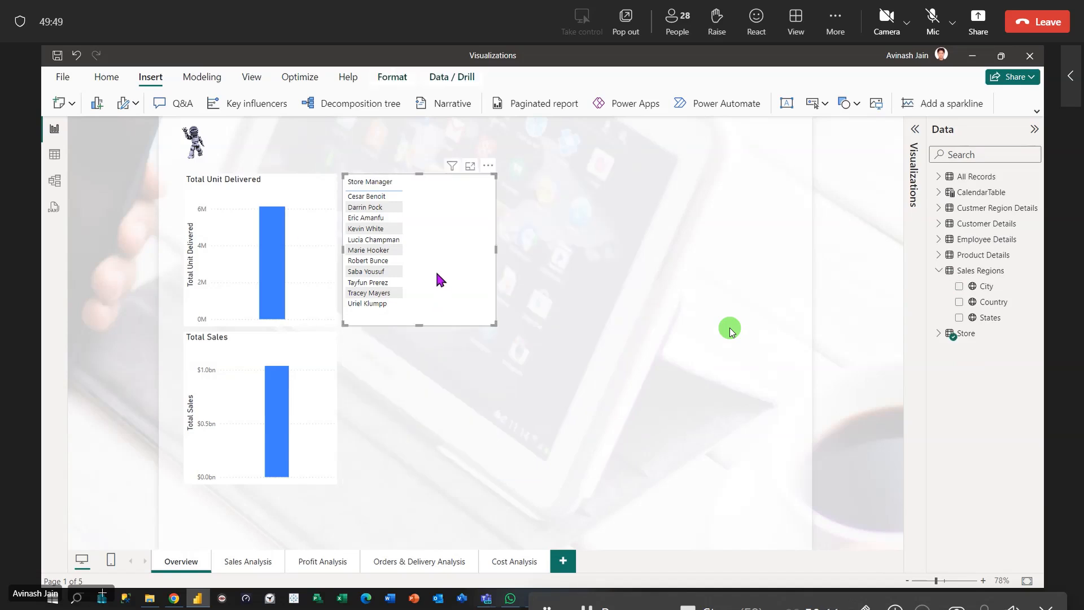
{"action": "key", "text": "Delete"}
{"action": "left_click", "coordinate": [293, 199]}
{"action": "key", "text": "Delete"}
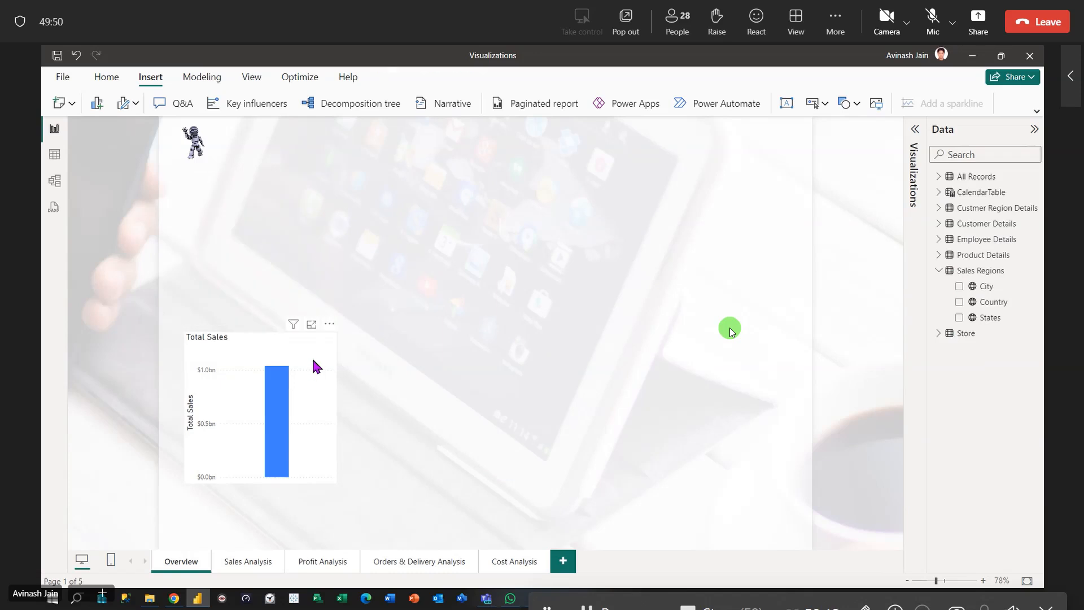
{"action": "left_click", "coordinate": [313, 361]}
{"action": "key", "text": "Delete"}
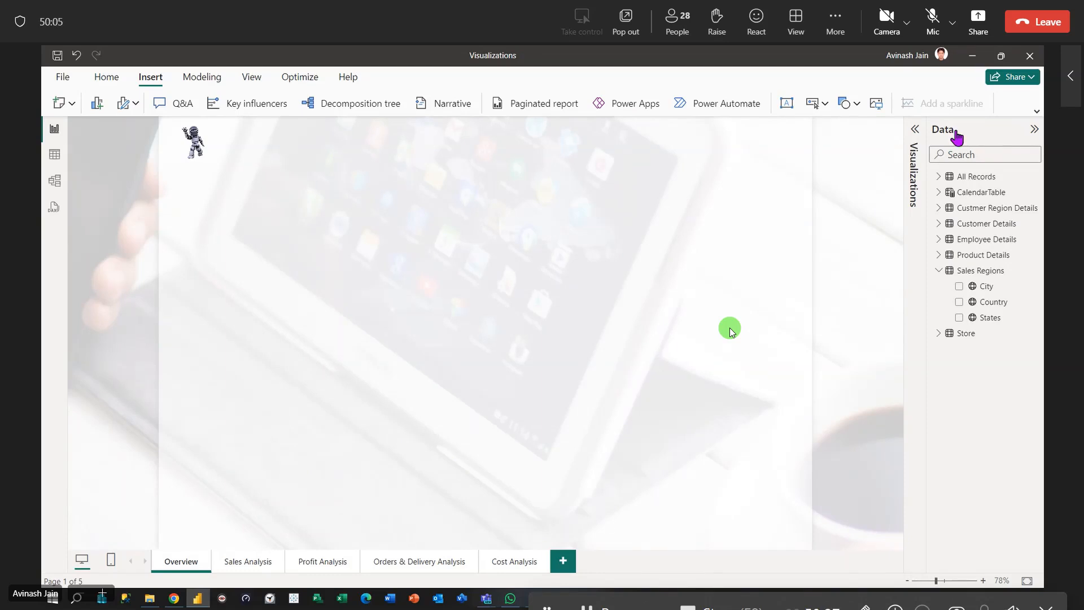
Create a Sales Regions Country map and, directly beside it, a column chart of Total Unit Delivered by Country.
{"action": "left_click_drag", "start_coordinate": [989, 307], "coordinate": [246, 228]}
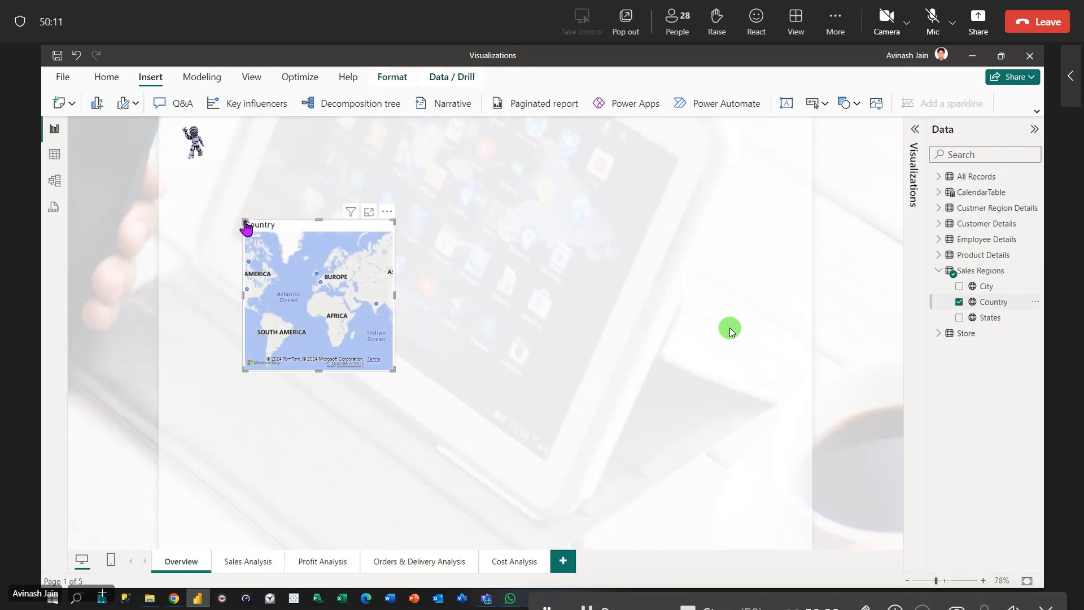
{"action": "left_click", "coordinate": [936, 176]}
{"action": "left_click_drag", "start_coordinate": [1002, 271], "coordinate": [559, 241]}
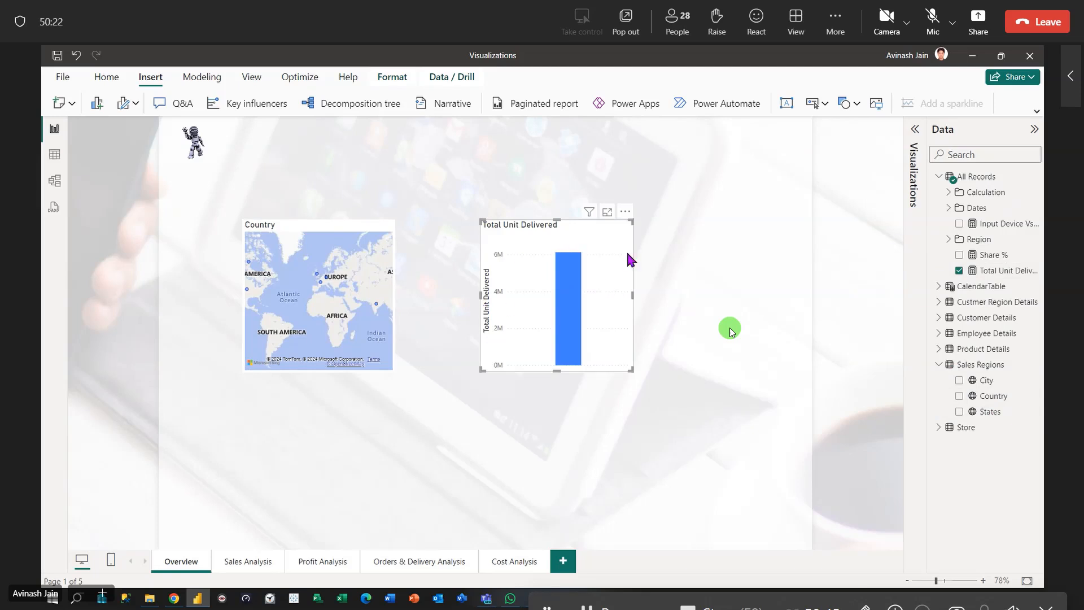
{"action": "left_click_drag", "start_coordinate": [993, 397], "coordinate": [539, 332]}
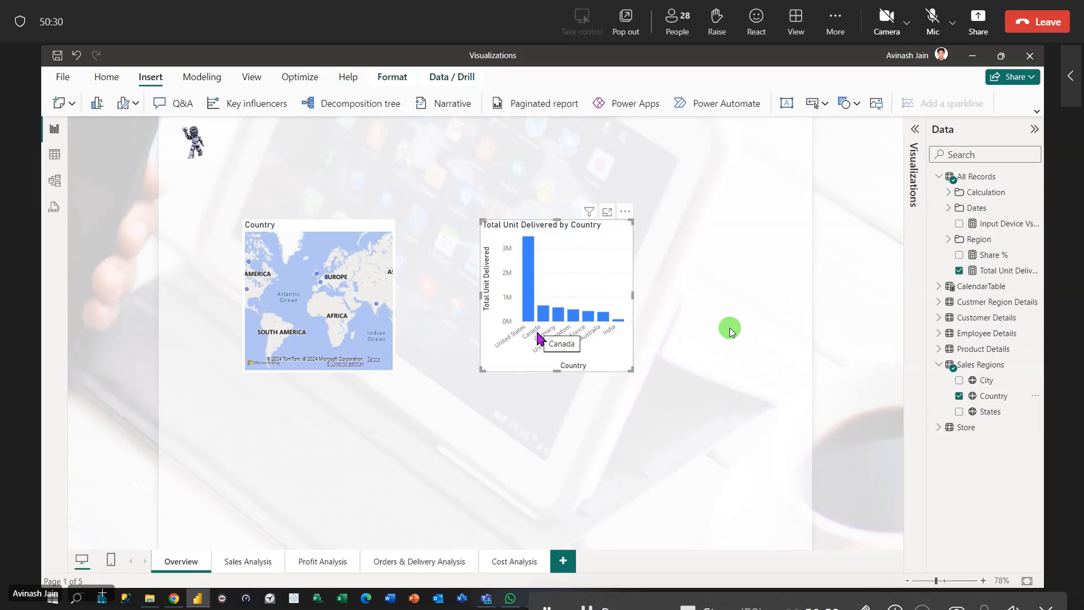
{"action": "left_click_drag", "start_coordinate": [612, 241], "coordinate": [536, 243]}
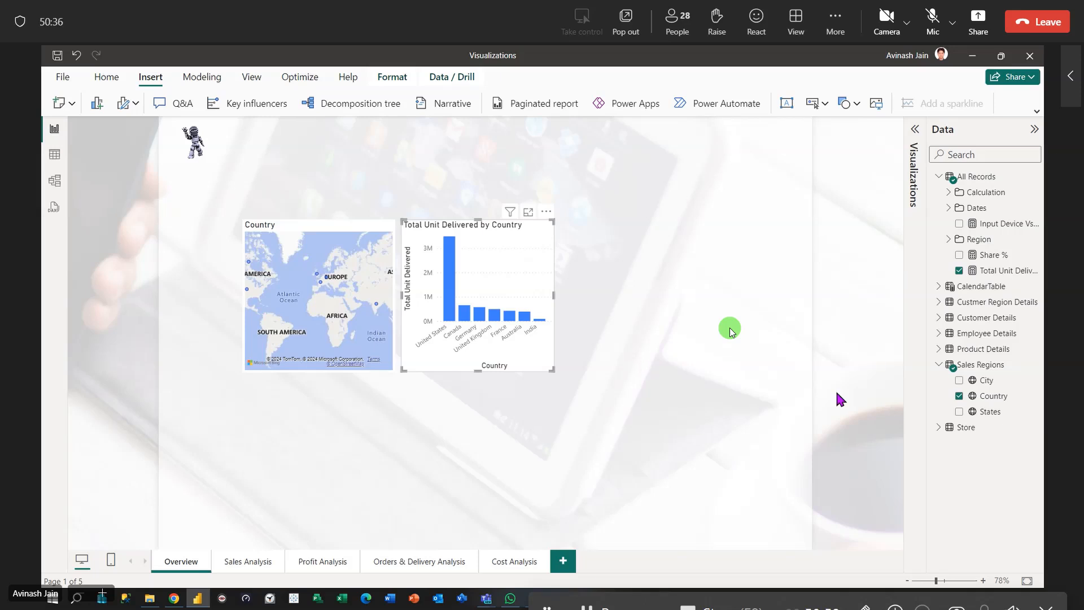
Create a table of Store Name with Total Unit Orders below the Country map, and collapse the Calculation folder.
{"action": "left_click", "coordinate": [689, 271]}
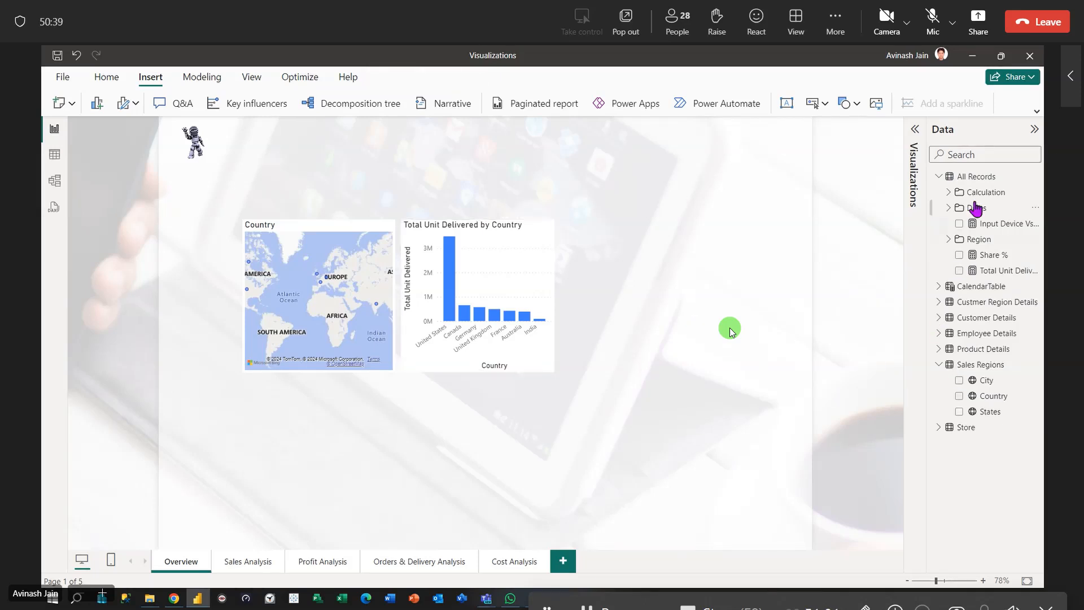
{"action": "left_click", "coordinate": [937, 427]}
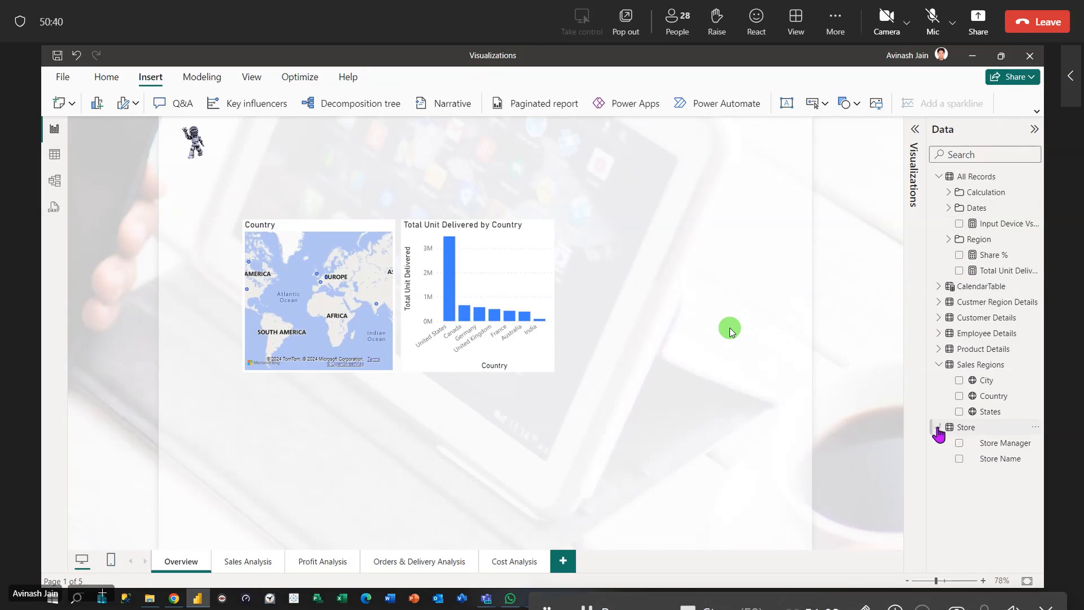
{"action": "left_click_drag", "start_coordinate": [999, 459], "coordinate": [317, 426]}
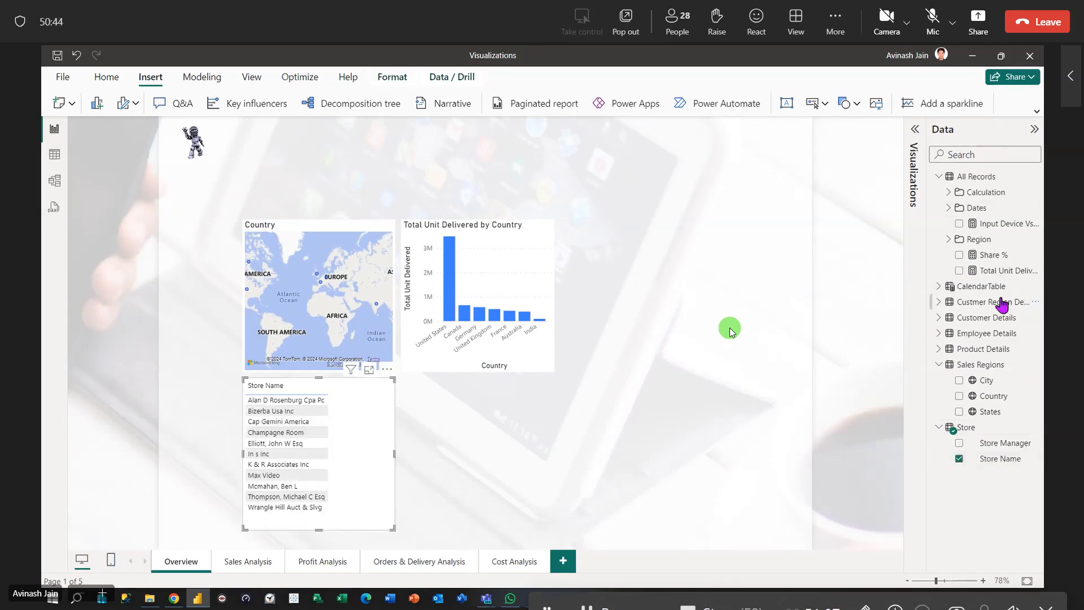
{"action": "left_click", "coordinate": [947, 193]}
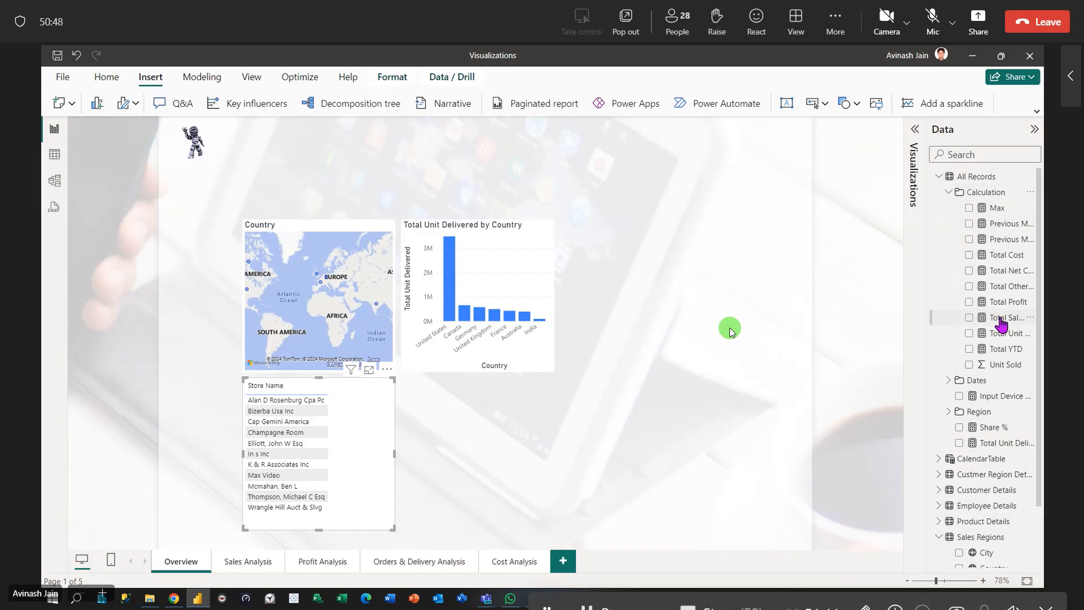
{"action": "left_click_drag", "start_coordinate": [993, 335], "coordinate": [353, 451]}
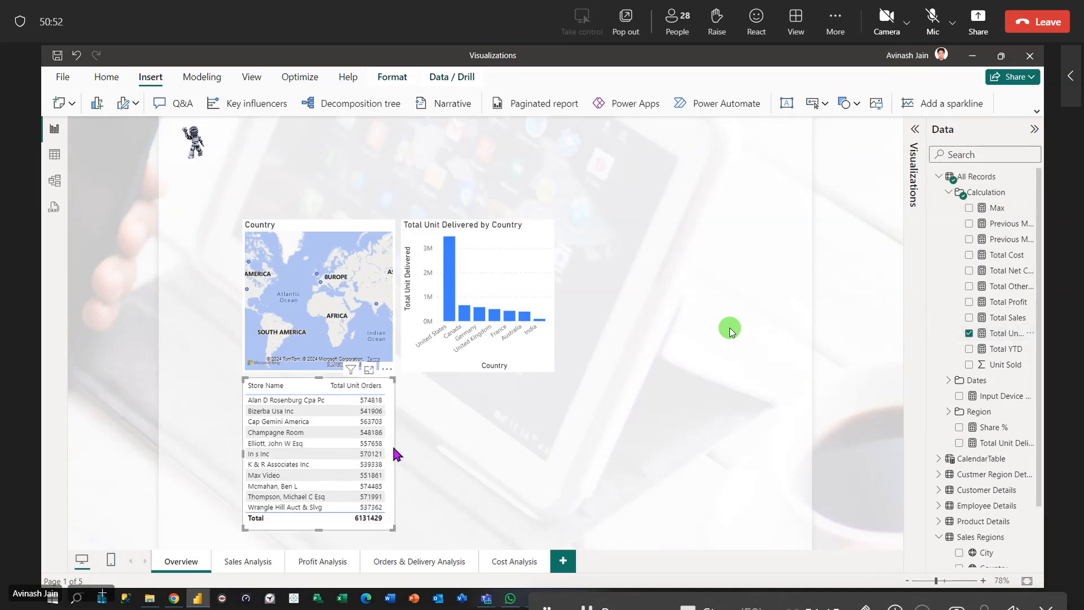
{"action": "left_click", "coordinate": [485, 456]}
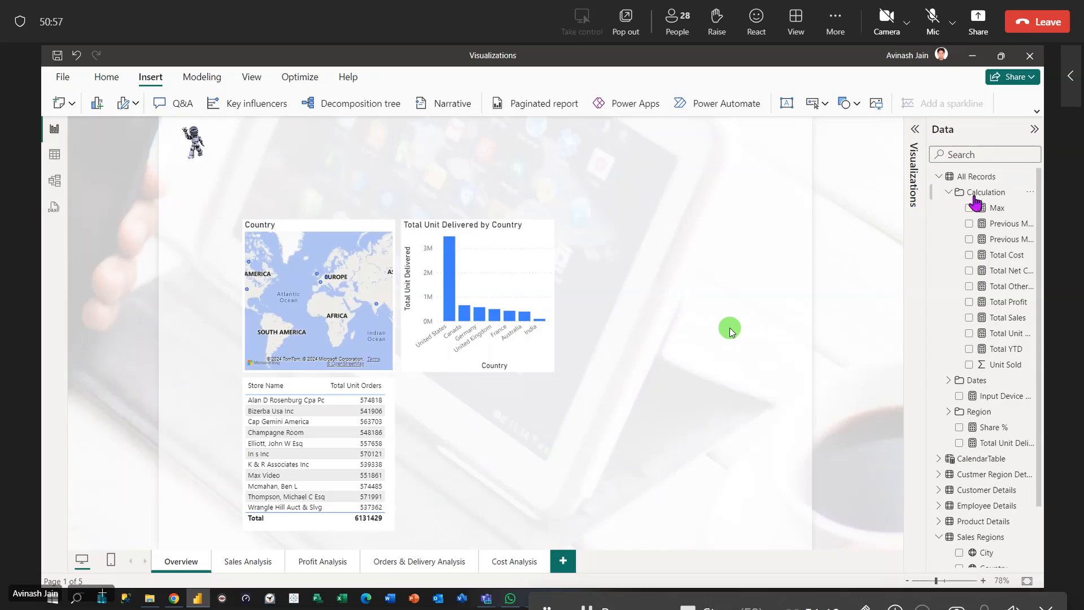
{"action": "left_click", "coordinate": [948, 192]}
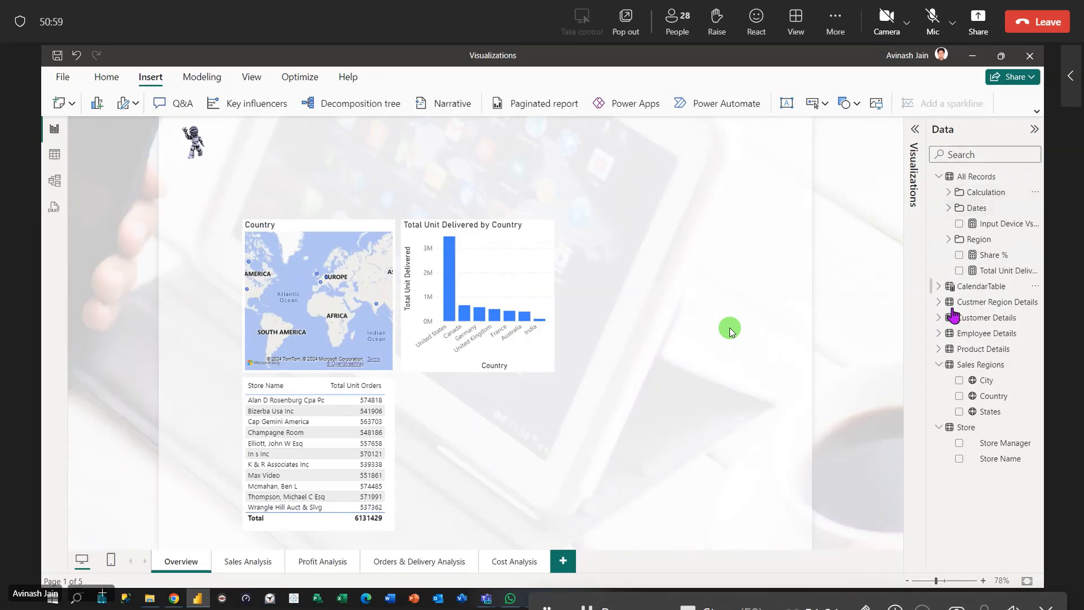
Create a table of FY Year with Total Profit beside the Total Unit Delivered by Country chart.
{"action": "left_click", "coordinate": [949, 208]}
{"action": "left_click", "coordinate": [939, 177]}
{"action": "left_click", "coordinate": [938, 193]}
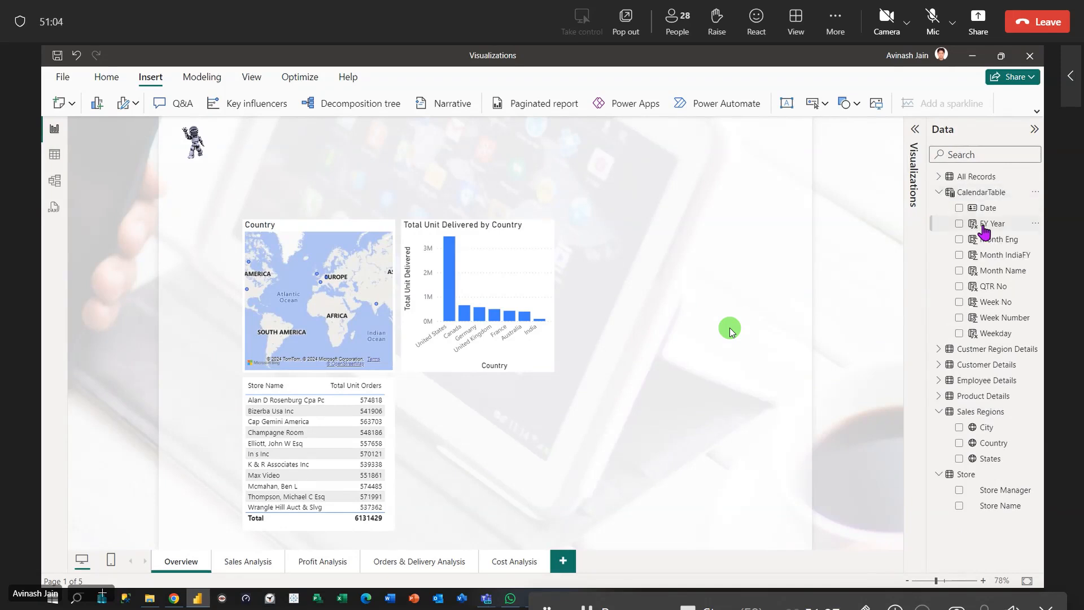
{"action": "left_click_drag", "start_coordinate": [984, 231], "coordinate": [627, 253]}
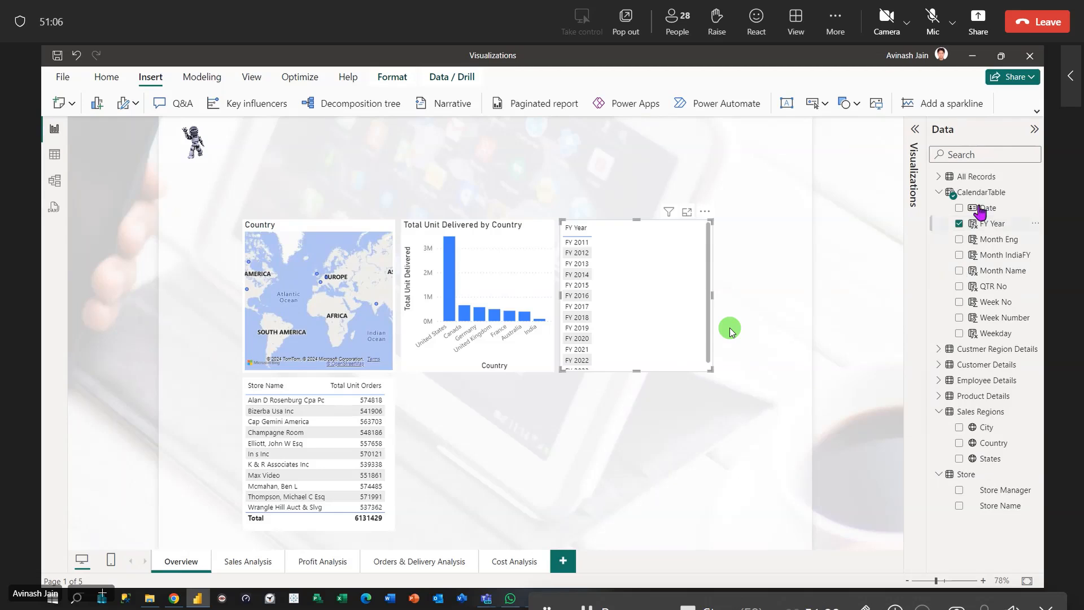
{"action": "left_click", "coordinate": [940, 192]}
{"action": "left_click", "coordinate": [939, 177]}
{"action": "left_click", "coordinate": [948, 193]}
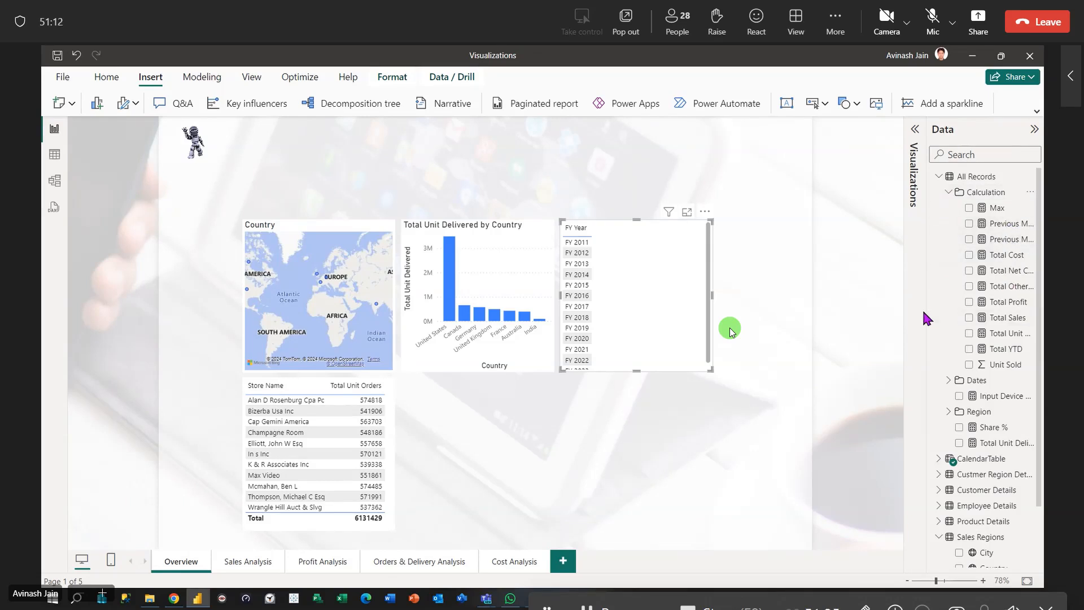
{"action": "left_click_drag", "start_coordinate": [923, 311], "coordinate": [888, 310]}
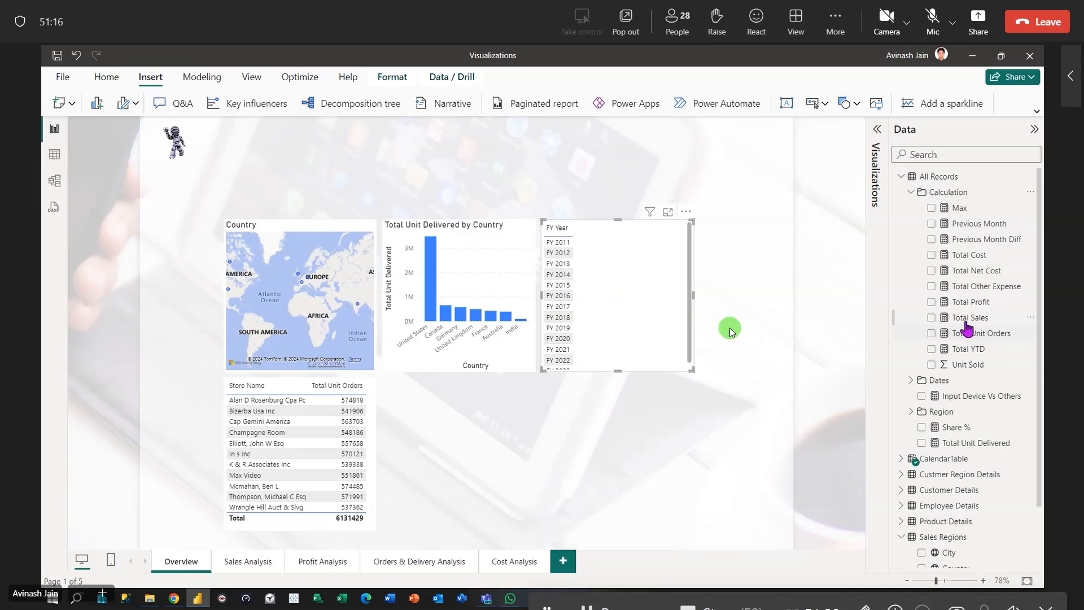
{"action": "left_click_drag", "start_coordinate": [968, 308], "coordinate": [638, 300]}
Create a column chart of Total Profit by product Category directly below the FY Year table.
{"action": "left_click_drag", "start_coordinate": [974, 307], "coordinate": [616, 425]}
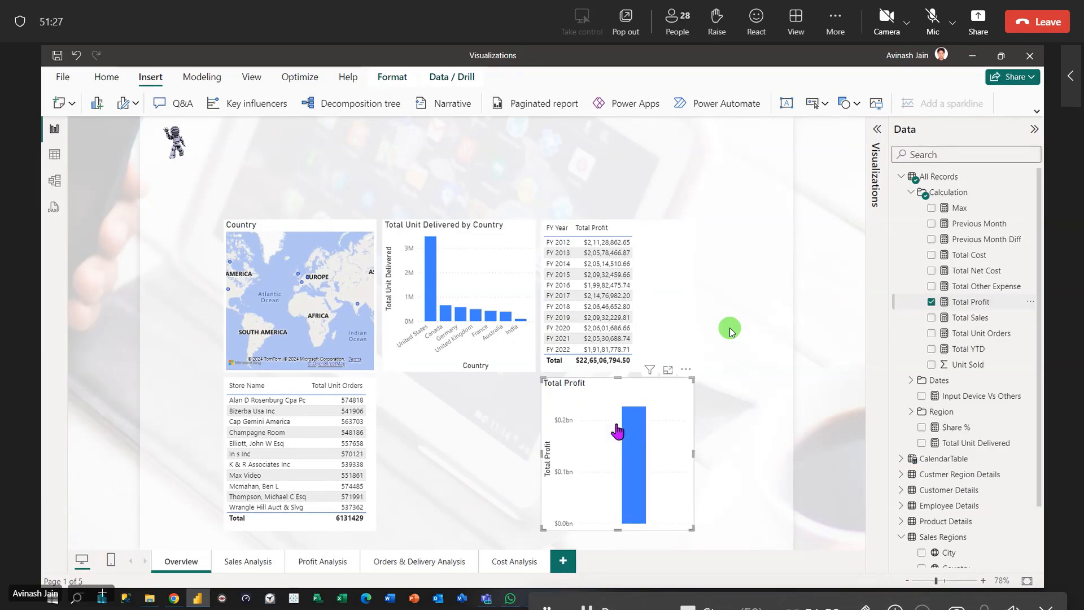
{"action": "left_click", "coordinate": [911, 193]}
{"action": "left_click", "coordinate": [902, 348]}
{"action": "left_click_drag", "start_coordinate": [939, 365], "coordinate": [607, 452]}
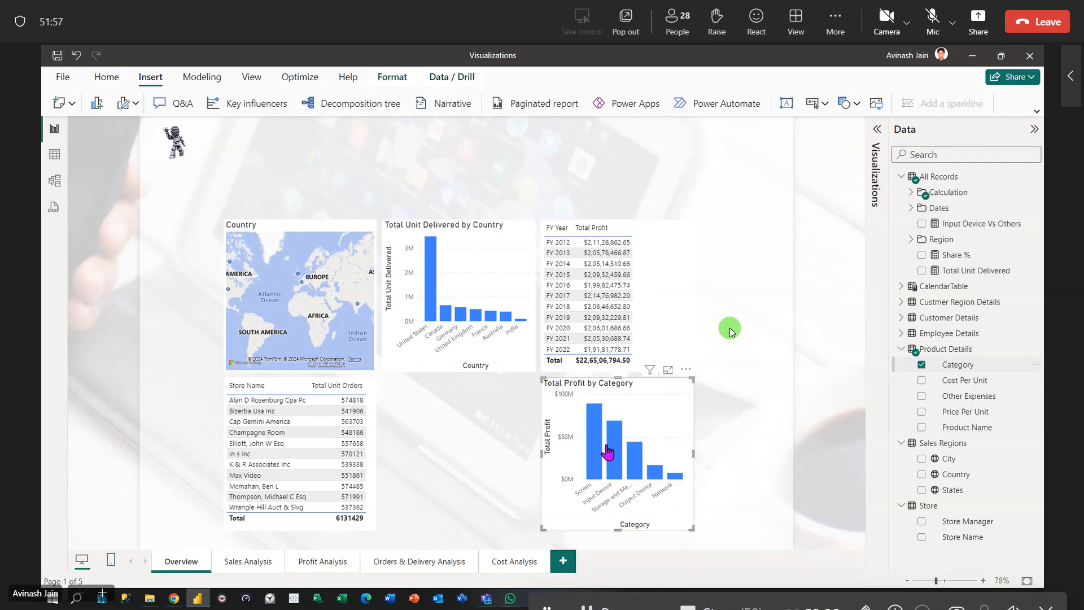
Clear the Overview page by deleting the FY Year table, both column charts, the Country map and the Store Name table.
{"action": "left_click", "coordinate": [655, 276]}
{"action": "key", "text": "Delete"}
{"action": "left_click", "coordinate": [654, 417]}
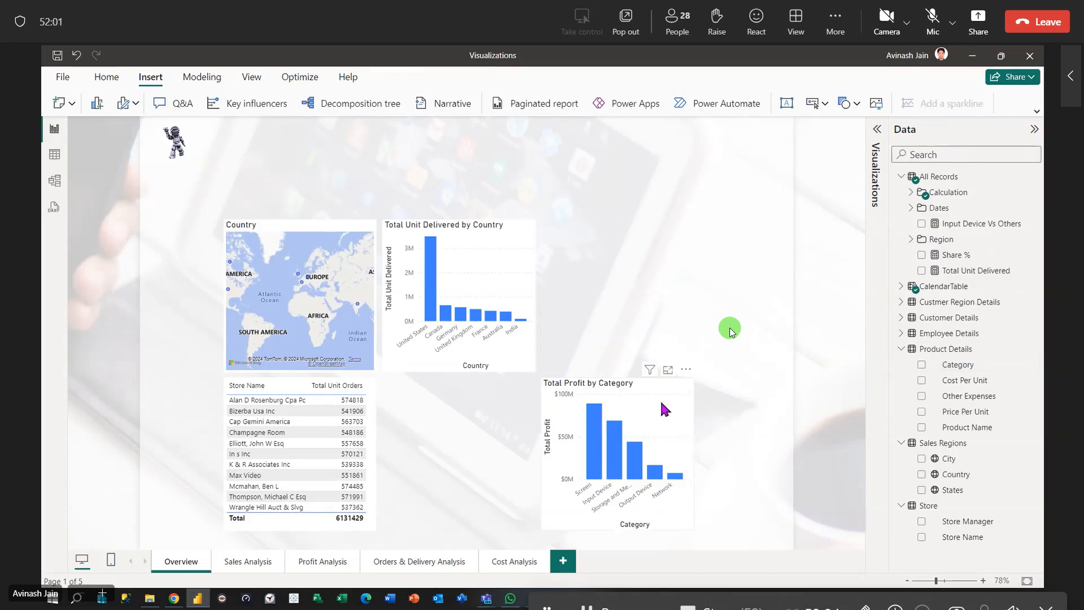
{"action": "key", "text": "Delete"}
{"action": "left_click", "coordinate": [504, 274]}
{"action": "key", "text": "Delete"}
{"action": "left_click", "coordinate": [335, 268]}
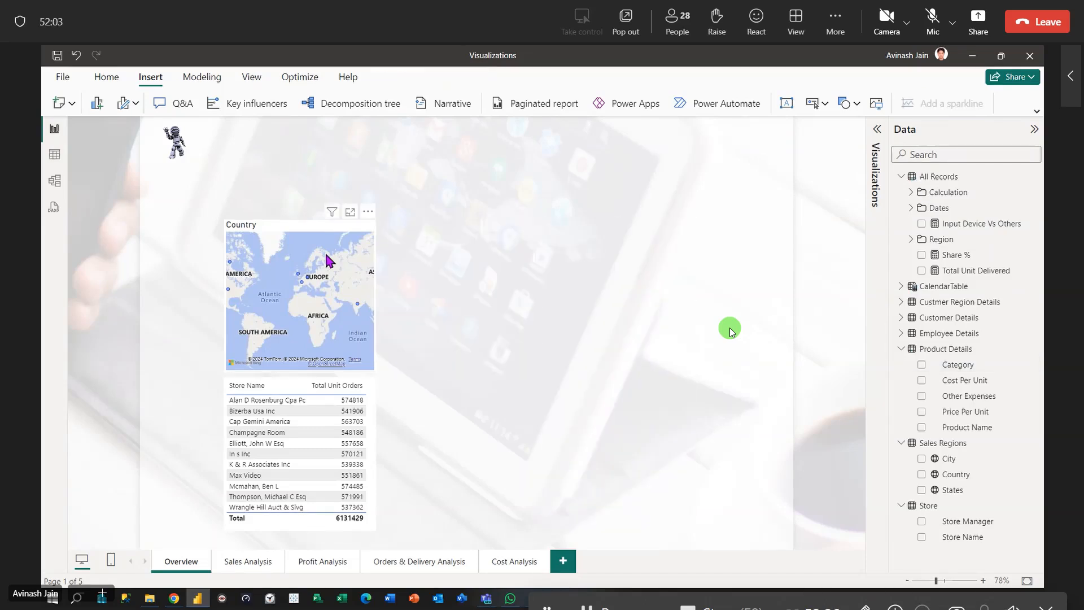
{"action": "key", "text": "Delete"}
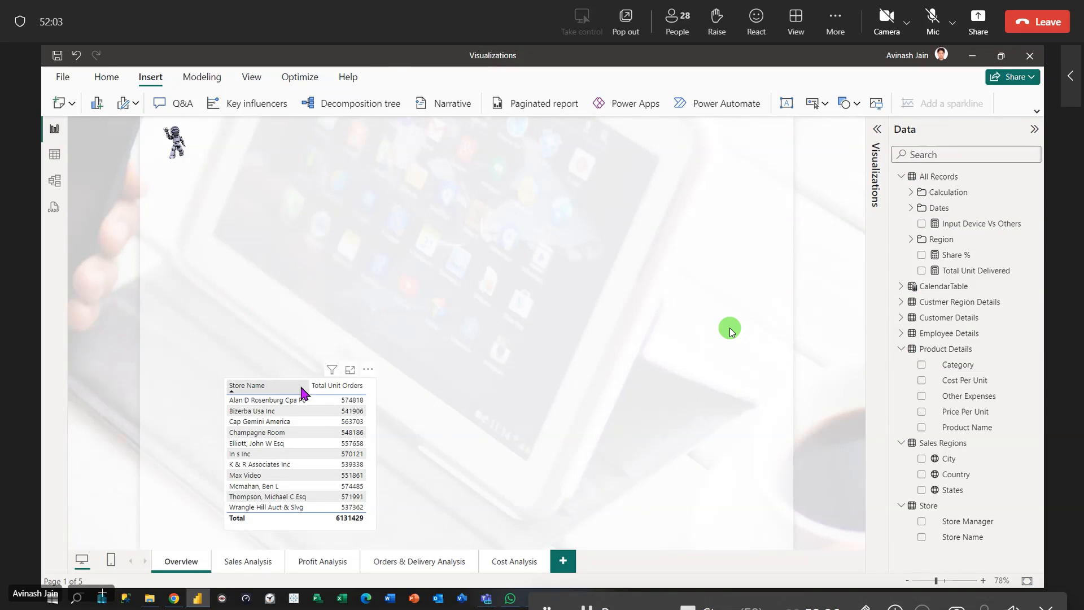
{"action": "left_click", "coordinate": [370, 419]}
{"action": "key", "text": "Delete"}
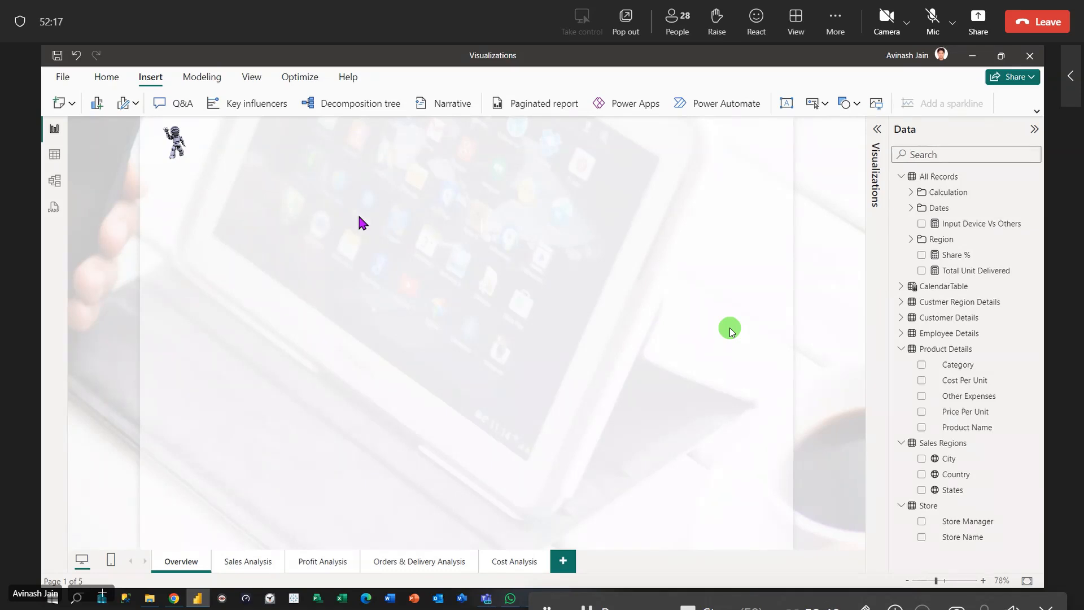
Add an empty clustered column chart, pie chart and line chart as separate visuals on the Overview page.
{"action": "left_click", "coordinate": [876, 131]}
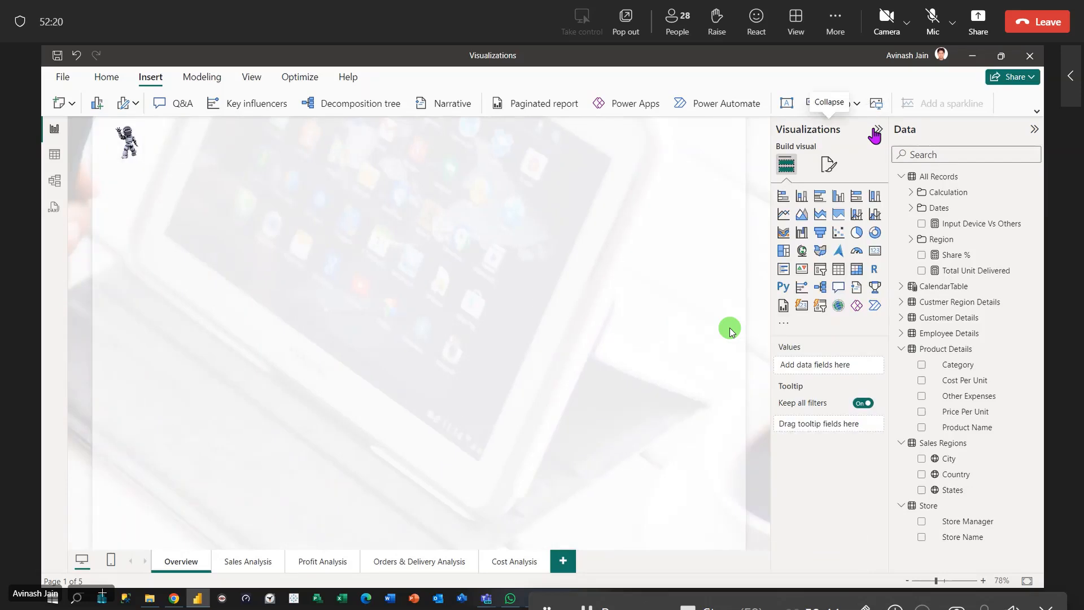
{"action": "left_click", "coordinate": [839, 200]}
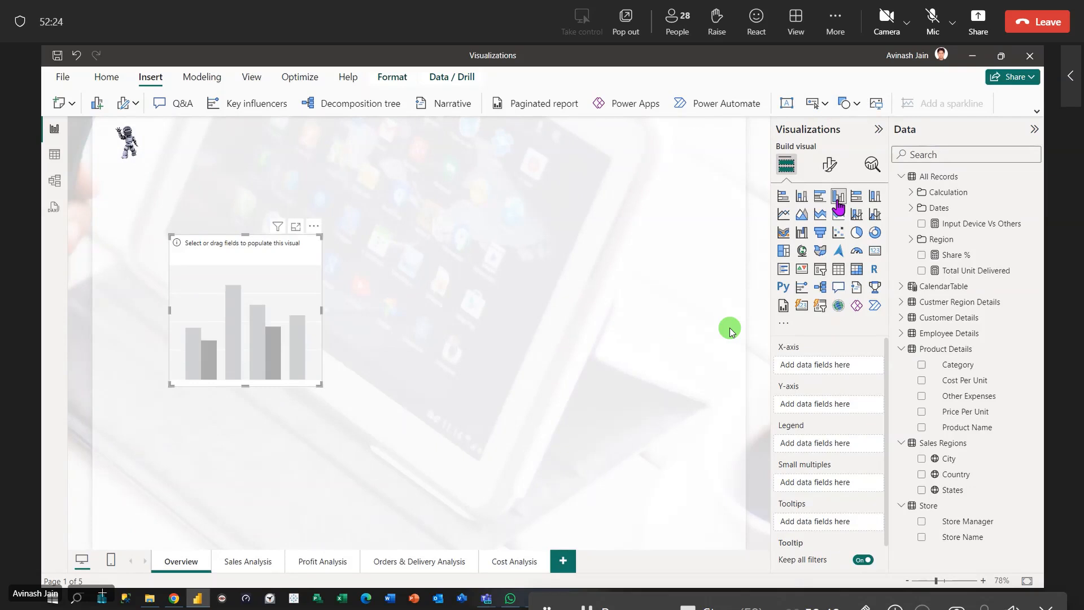
{"action": "left_click", "coordinate": [514, 267]}
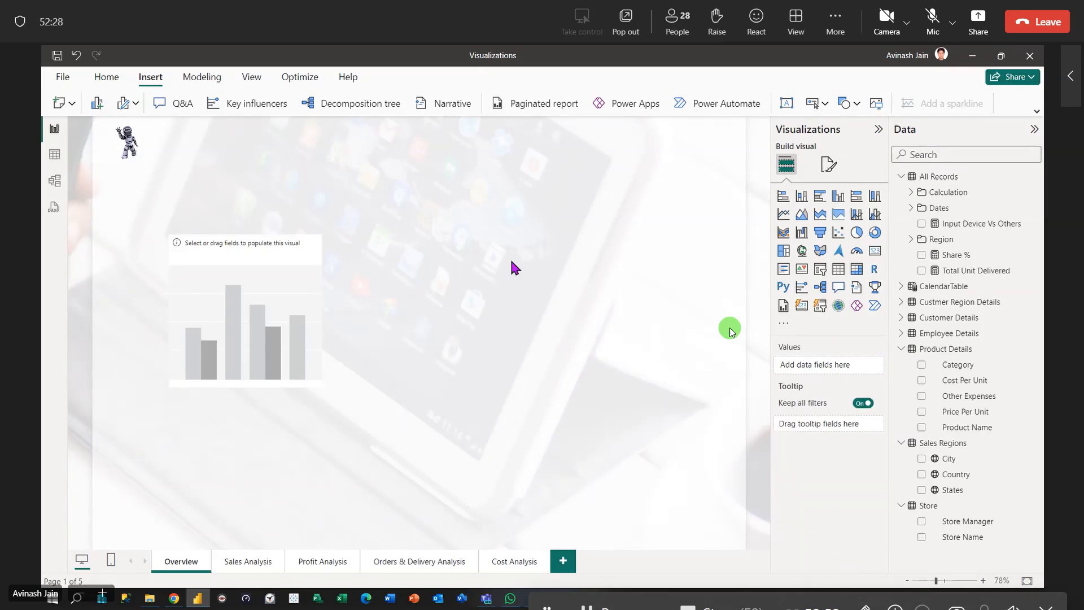
{"action": "left_click", "coordinate": [857, 232]}
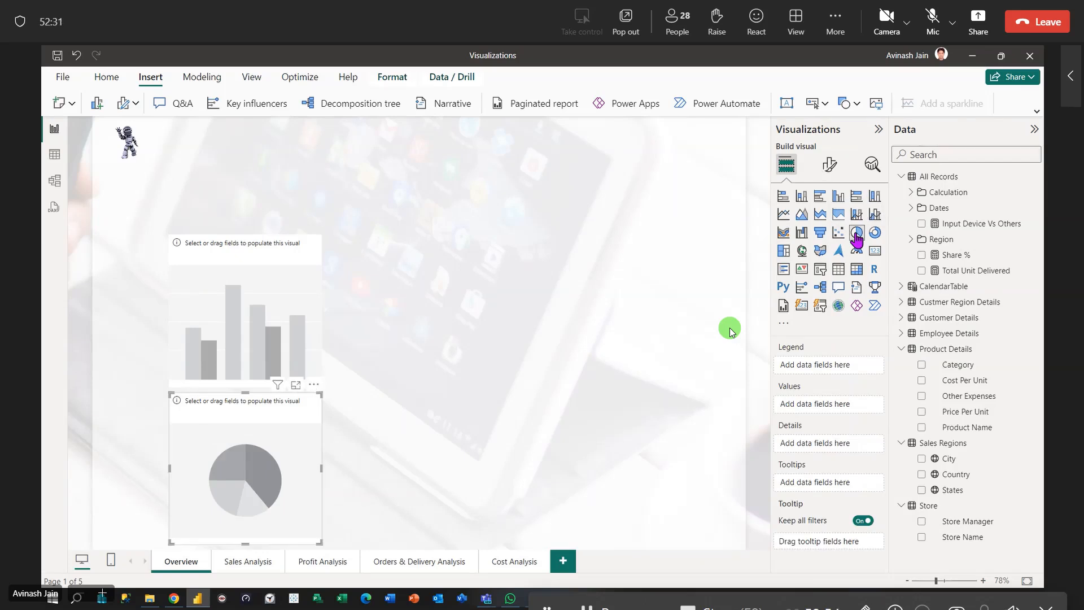
{"action": "left_click", "coordinate": [442, 270]}
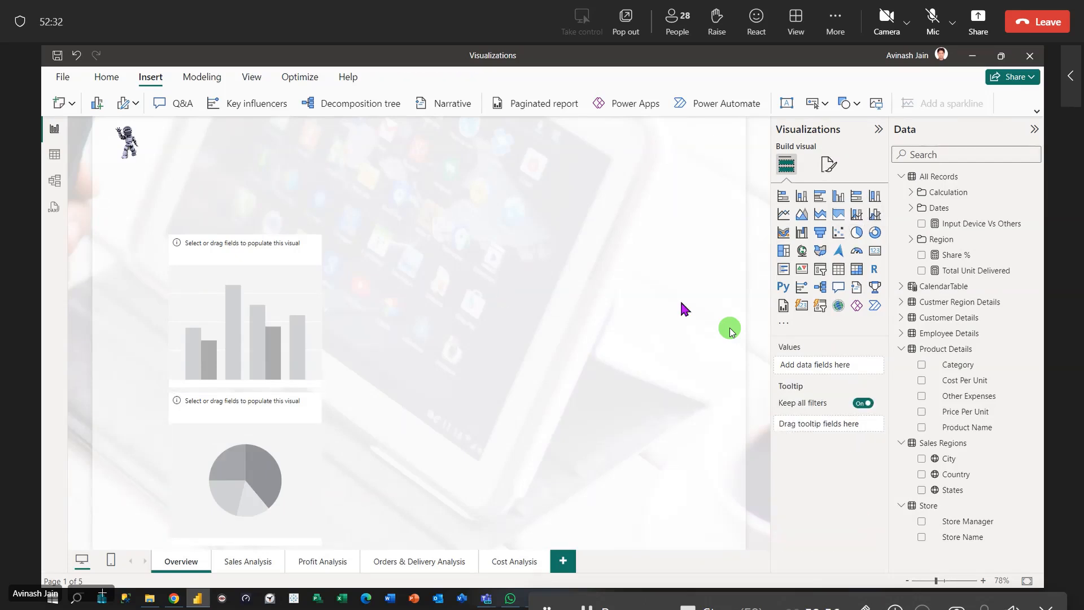
{"action": "left_click", "coordinate": [784, 215]}
{"action": "left_click", "coordinate": [530, 291]}
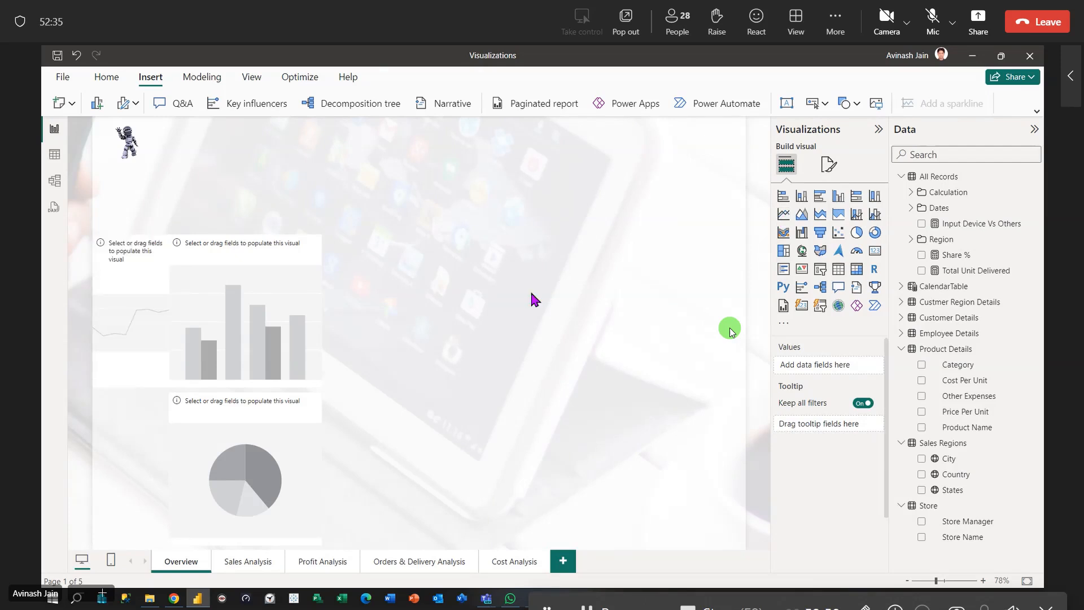
Add an empty funnel chart, table, clustered bar chart and map as further separate visuals on the page.
{"action": "left_click", "coordinate": [822, 233]}
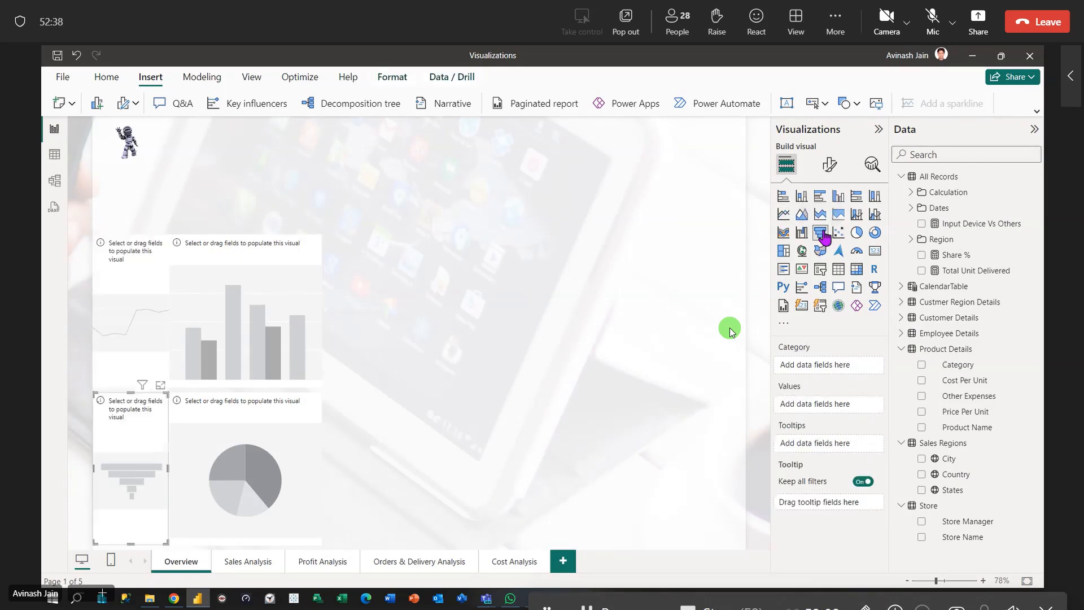
{"action": "left_click", "coordinate": [560, 354]}
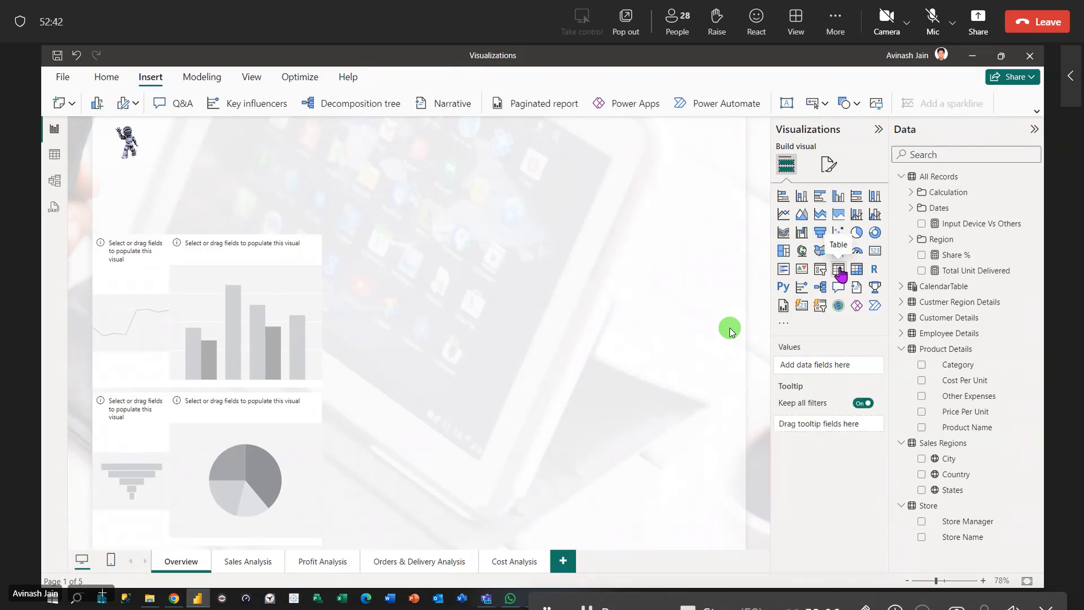
{"action": "left_click", "coordinate": [839, 271]}
{"action": "left_click", "coordinate": [346, 438]}
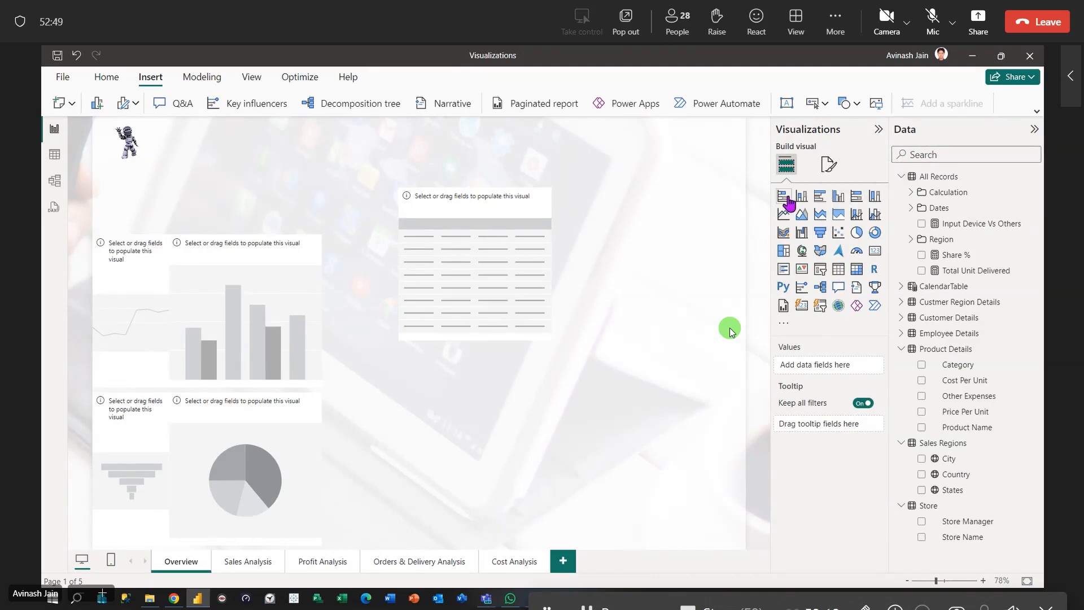
{"action": "left_click", "coordinate": [818, 199]}
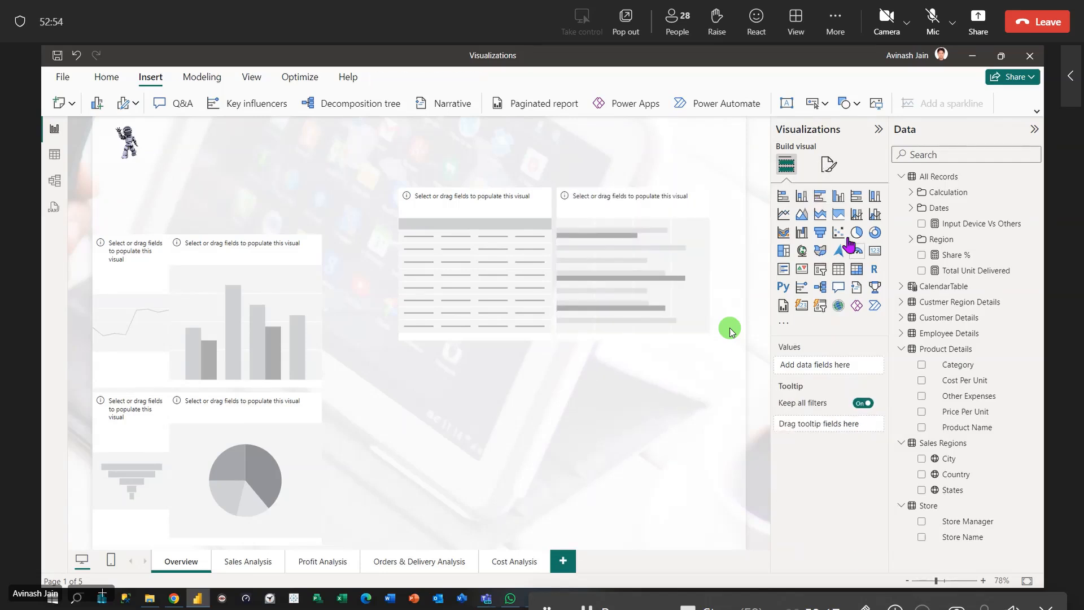
{"action": "left_click", "coordinate": [802, 252]}
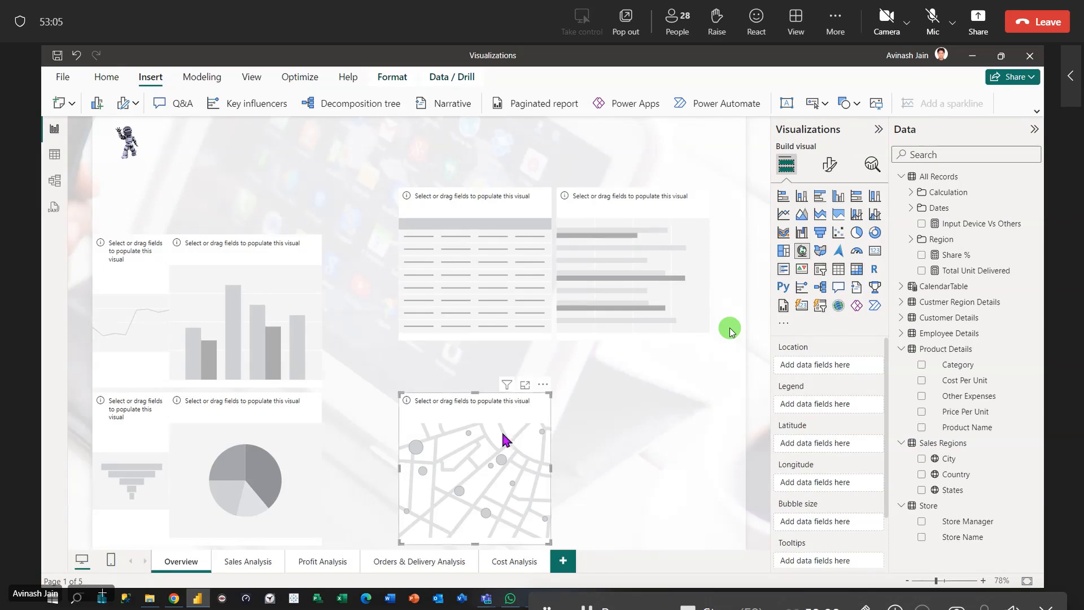
Move the blank table beside the map, and raise the column chart and widen it to roughly twice its width.
{"action": "left_click_drag", "start_coordinate": [460, 190], "coordinate": [641, 383]}
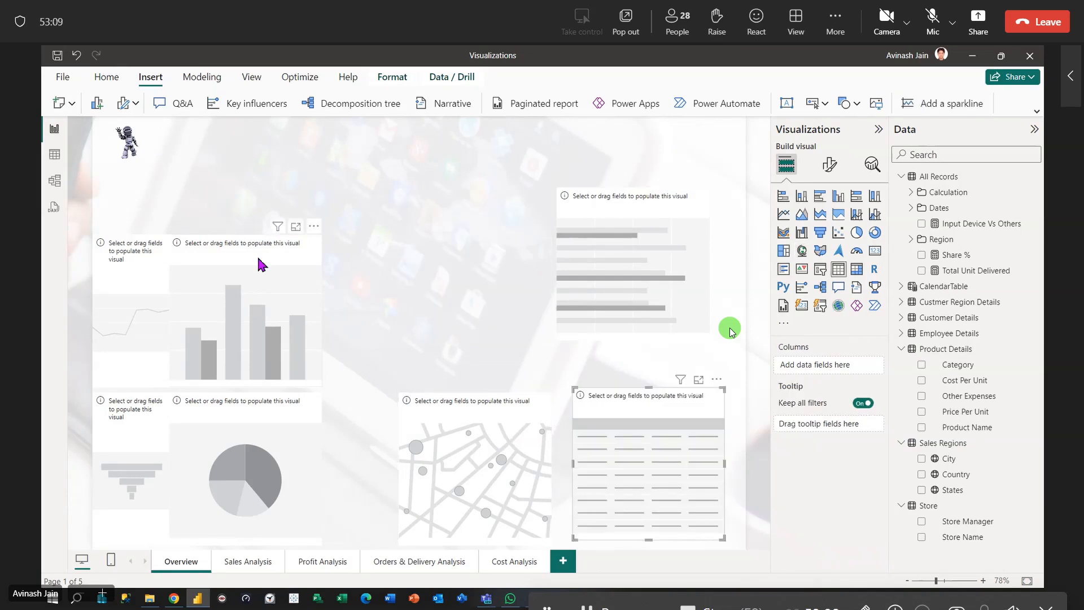
{"action": "left_click_drag", "start_coordinate": [260, 259], "coordinate": [277, 205]}
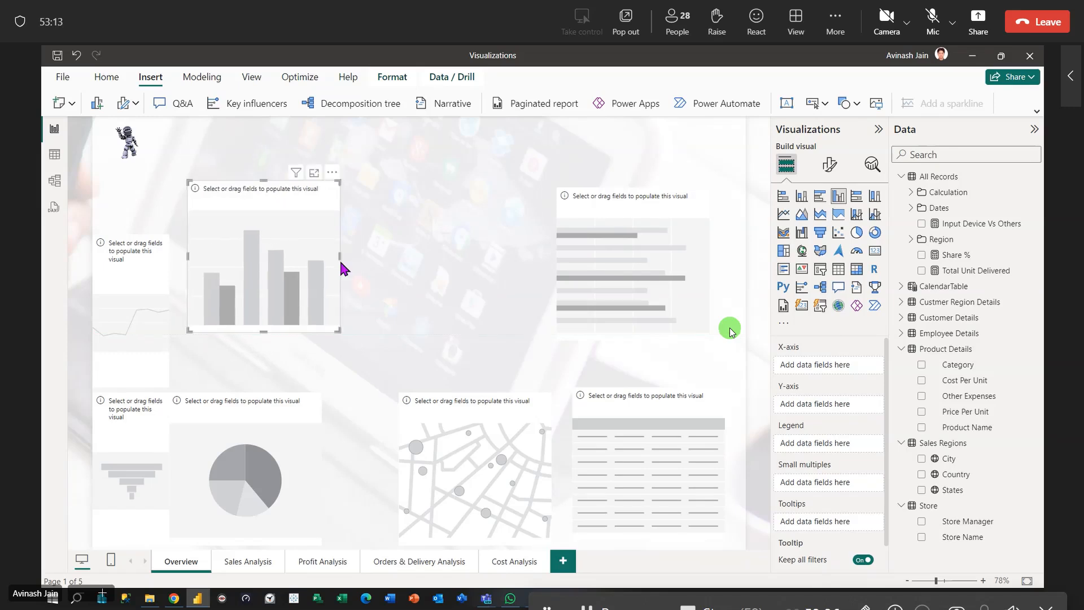
{"action": "left_click_drag", "start_coordinate": [341, 256], "coordinate": [511, 305]}
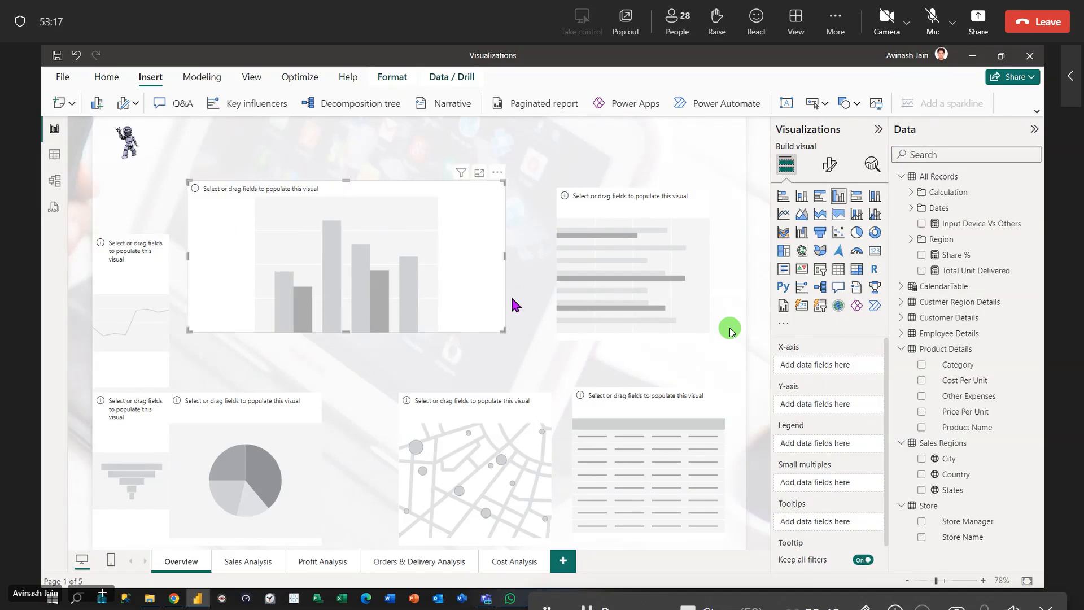
Move the bar chart down to the lower row, and place the pie chart beside the column chart, widened towards the page edge.
{"action": "left_click_drag", "start_coordinate": [646, 249], "coordinate": [358, 428]}
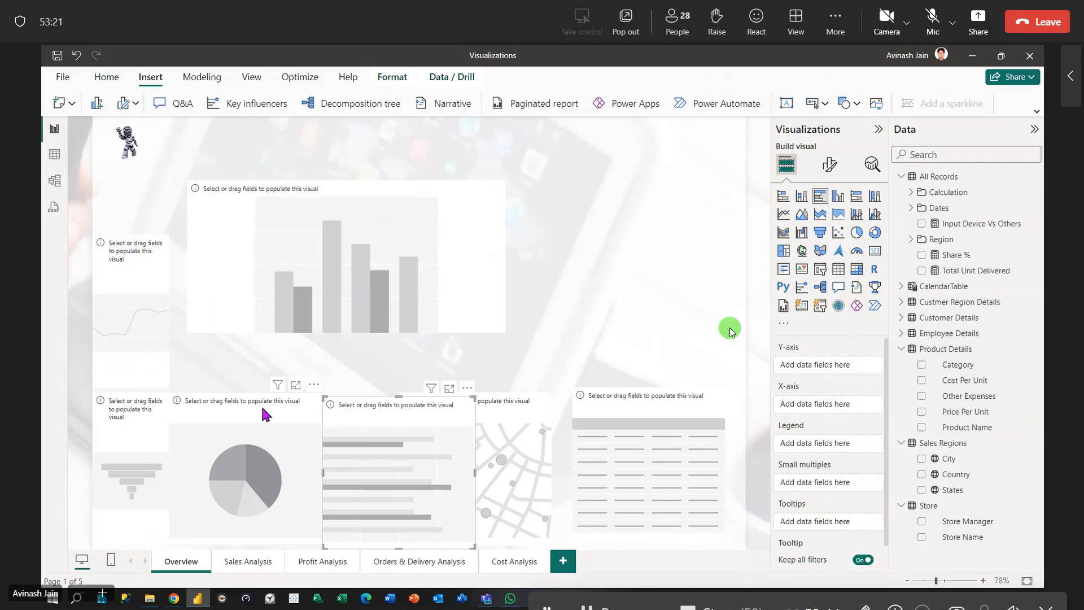
{"action": "left_click_drag", "start_coordinate": [262, 405], "coordinate": [606, 199]}
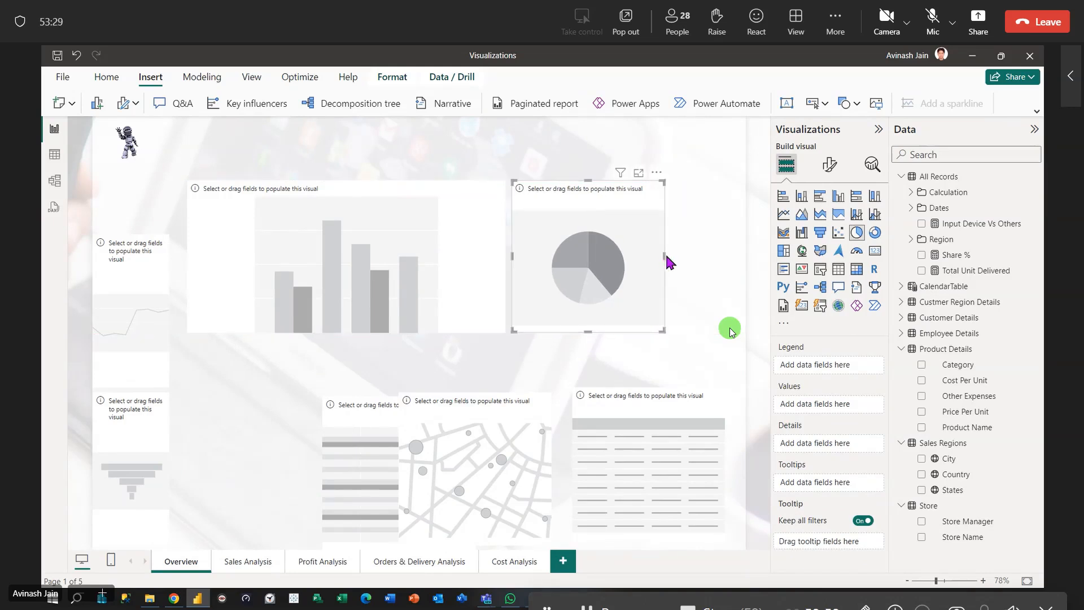
{"action": "left_click_drag", "start_coordinate": [664, 256], "coordinate": [724, 255]}
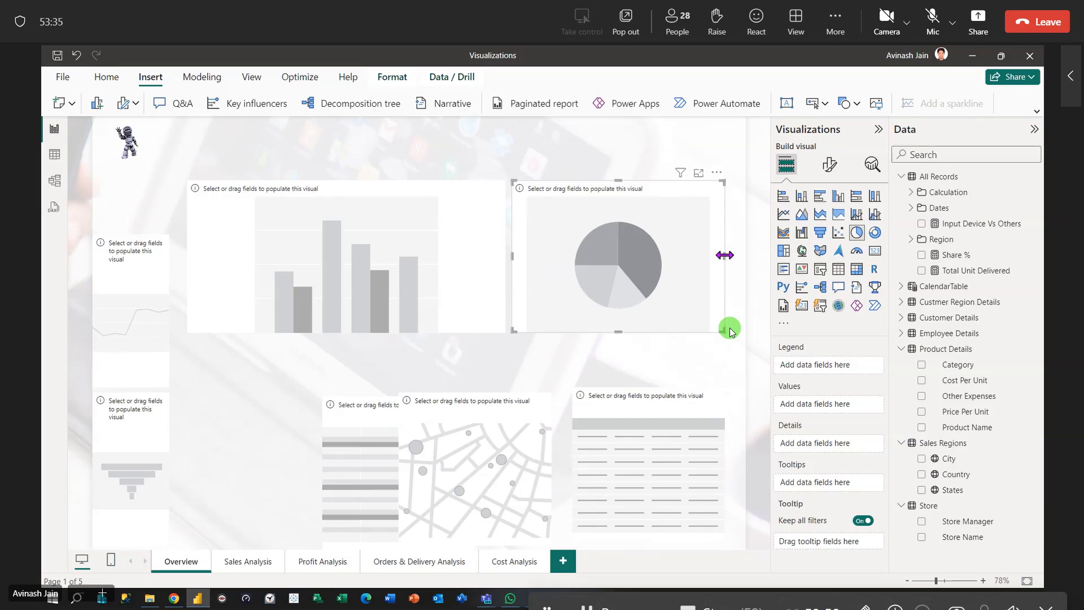
{"action": "left_click_drag", "start_coordinate": [725, 255], "coordinate": [732, 262]}
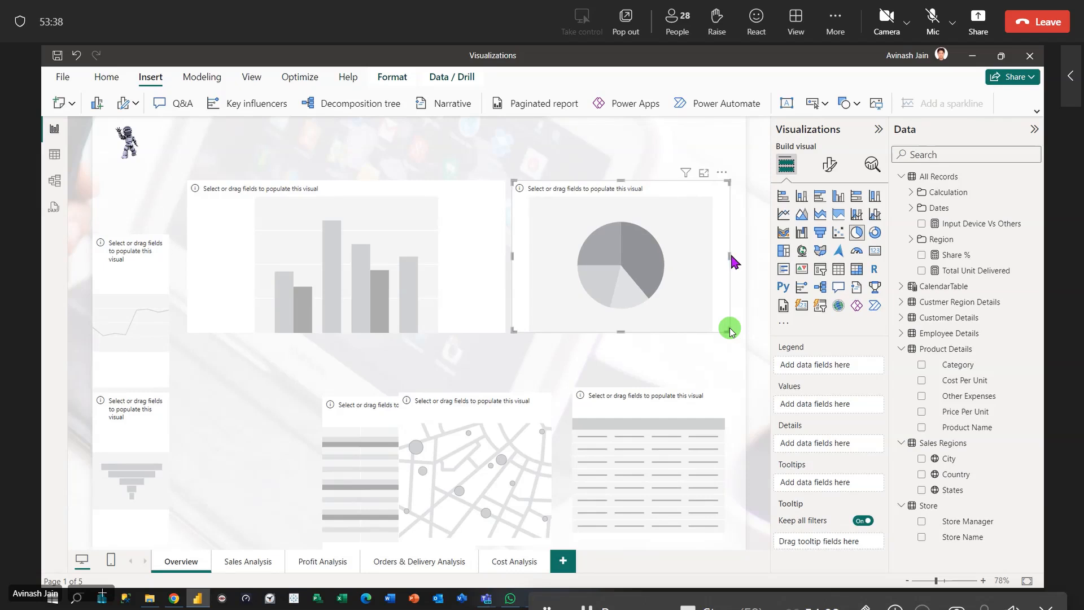
{"action": "left_click", "coordinate": [339, 375]}
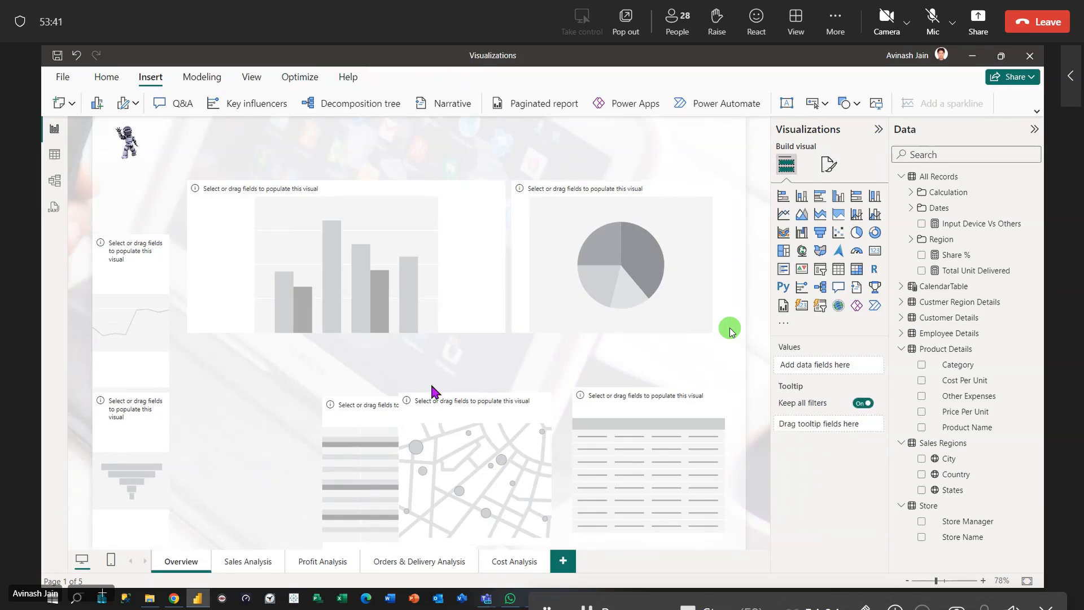
Enlarge the blank map directly below the column chart and the bar chart beside it, aligning their upper and lower edges.
{"action": "left_click_drag", "start_coordinate": [456, 400], "coordinate": [265, 359]}
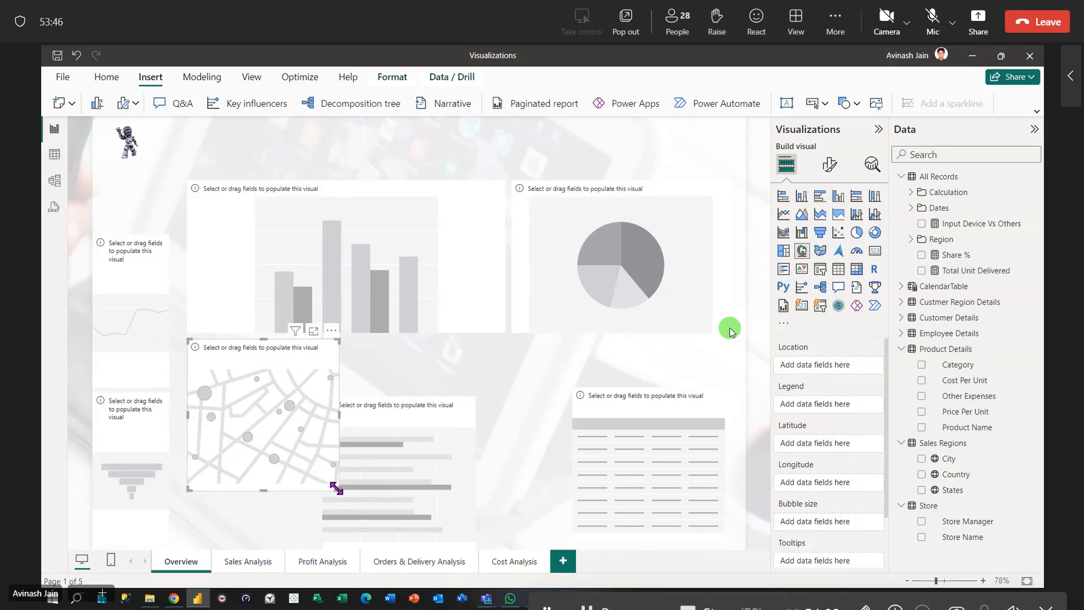
{"action": "left_click_drag", "start_coordinate": [338, 485], "coordinate": [392, 539]}
{"action": "left_click_drag", "start_coordinate": [425, 403], "coordinate": [500, 357]}
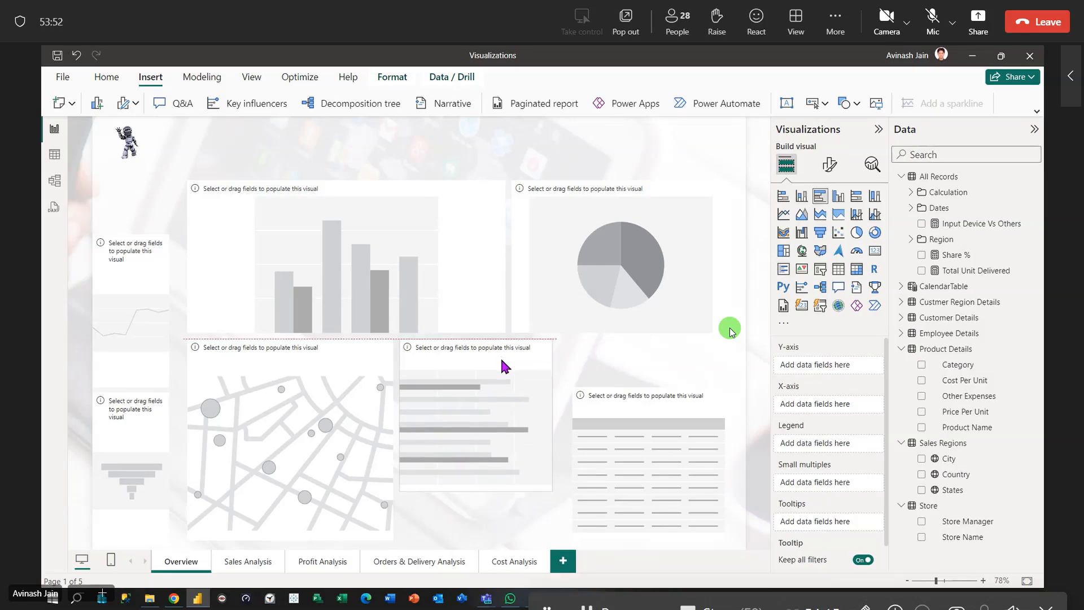
{"action": "left_click_drag", "start_coordinate": [552, 499], "coordinate": [576, 536]}
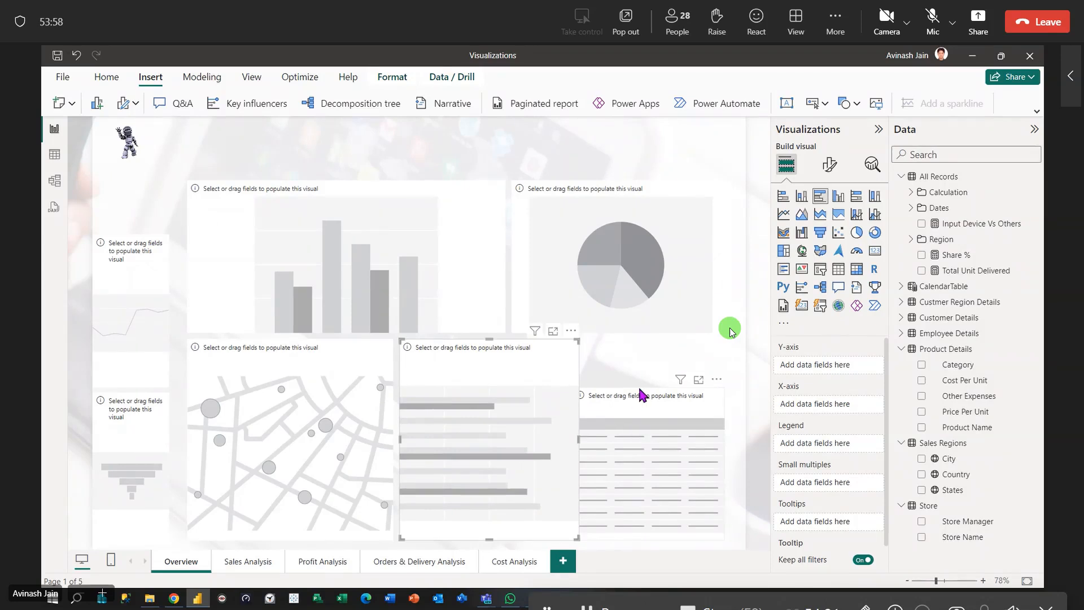
Align the blank table beside the bar chart, matching its outer edge to the pie chart and its height to the lower row.
{"action": "left_click_drag", "start_coordinate": [642, 394], "coordinate": [647, 345]}
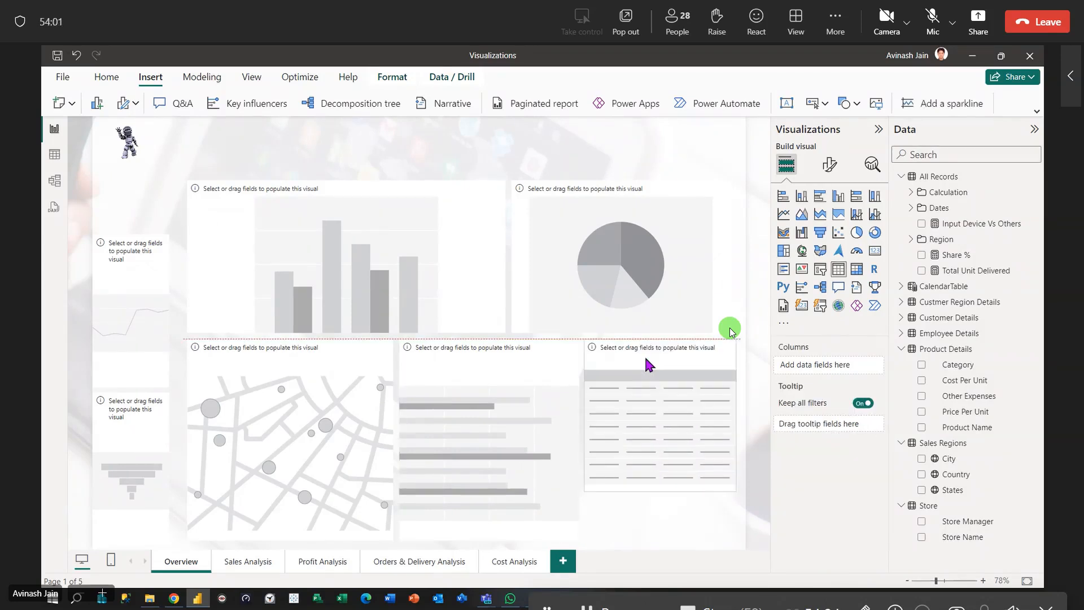
{"action": "mouse_move", "coordinate": [734, 416]}
{"action": "left_mouse_down"}
{"action": "mouse_move", "coordinate": [708, 416]}
{"action": "mouse_move", "coordinate": [730, 420]}
{"action": "left_mouse_up"}
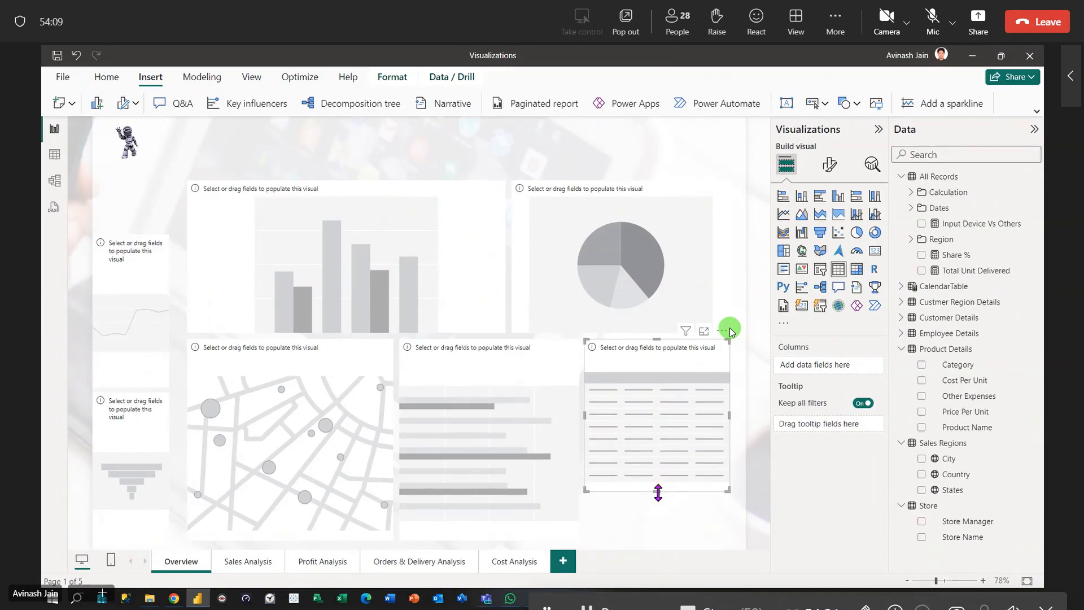
{"action": "left_click_drag", "start_coordinate": [658, 491], "coordinate": [664, 543]}
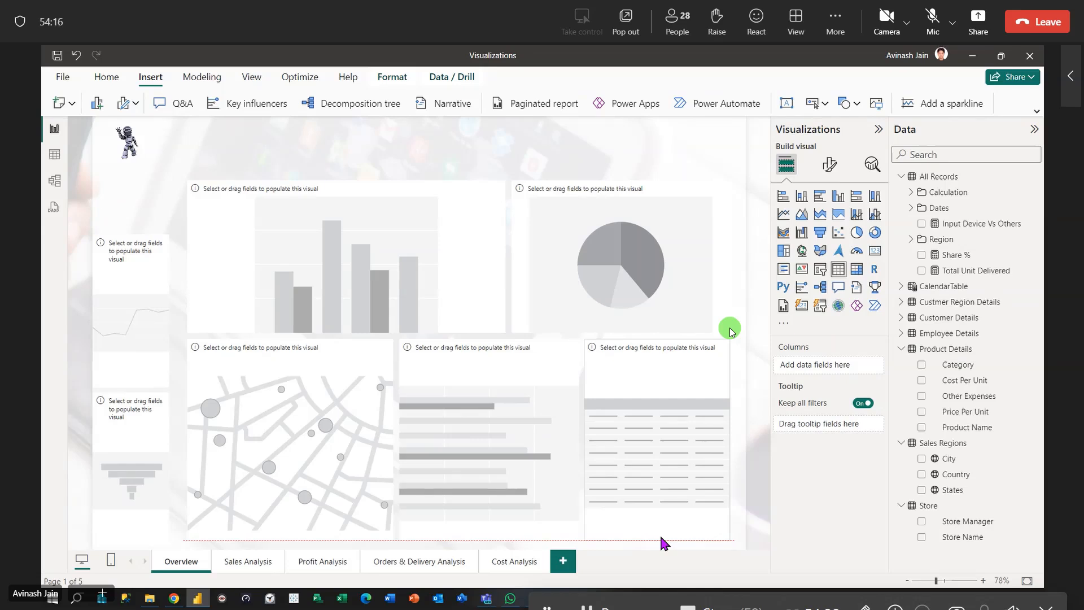
Delete all the blank visuals from the Overview page: line, funnel, bar, table, pie, column and map.
{"action": "left_click_drag", "start_coordinate": [661, 537], "coordinate": [660, 536]}
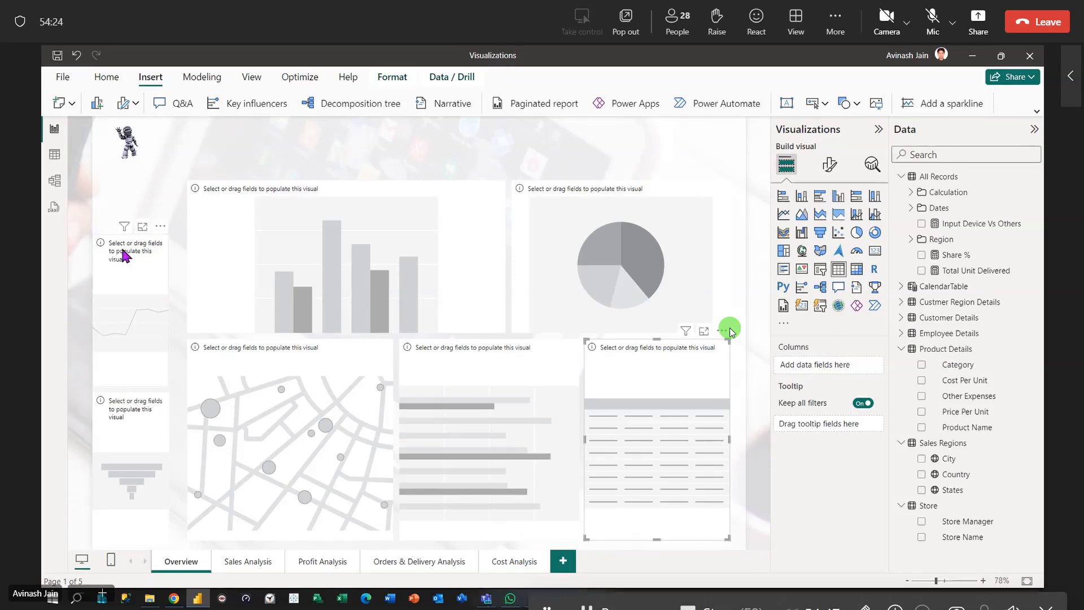
{"action": "left_click_drag", "start_coordinate": [97, 240], "coordinate": [188, 249]}
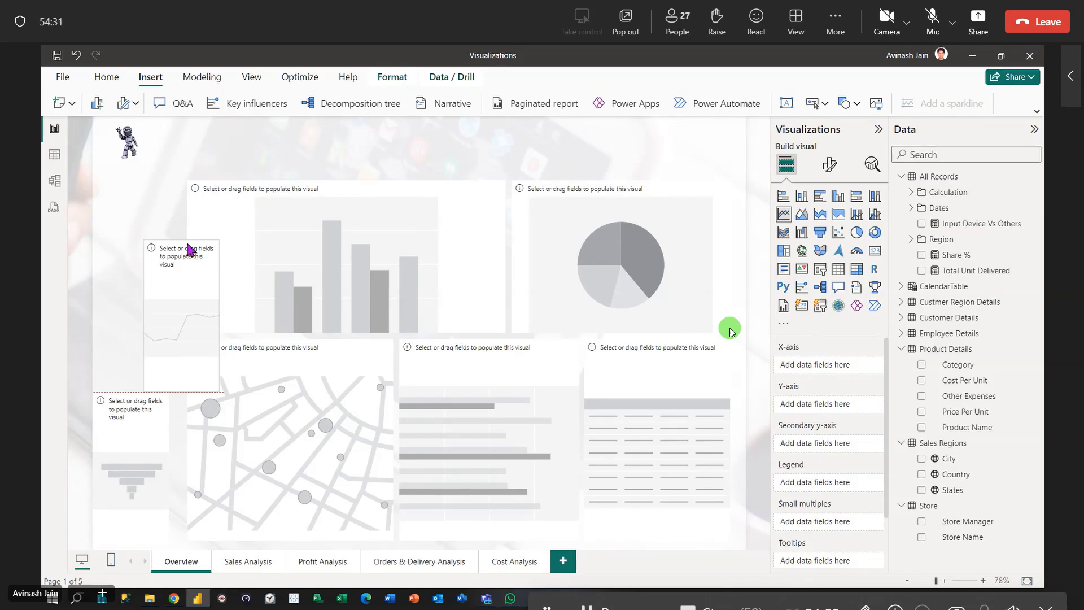
{"action": "key", "text": "Delete"}
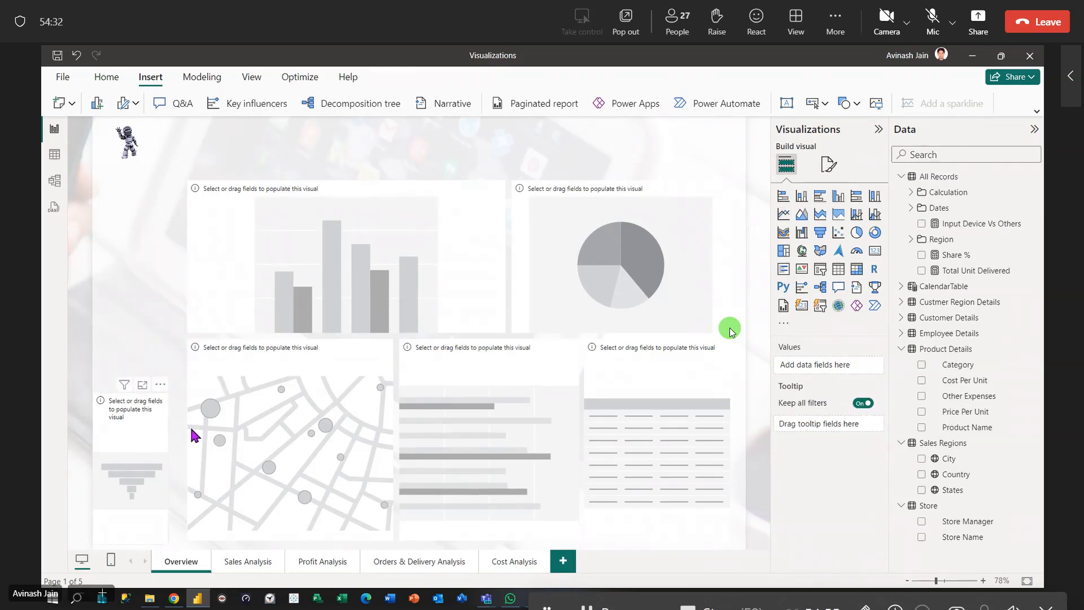
{"action": "left_click", "coordinate": [139, 423]}
{"action": "key", "text": "Delete"}
{"action": "left_click", "coordinate": [502, 390]}
{"action": "key", "text": "Delete"}
{"action": "left_click", "coordinate": [639, 384]}
{"action": "key", "text": "Delete"}
{"action": "left_click", "coordinate": [536, 211]}
{"action": "key", "text": "Delete"}
{"action": "left_click", "coordinate": [376, 330]}
{"action": "key", "text": "Delete"}
{"action": "left_click", "coordinate": [373, 375]}
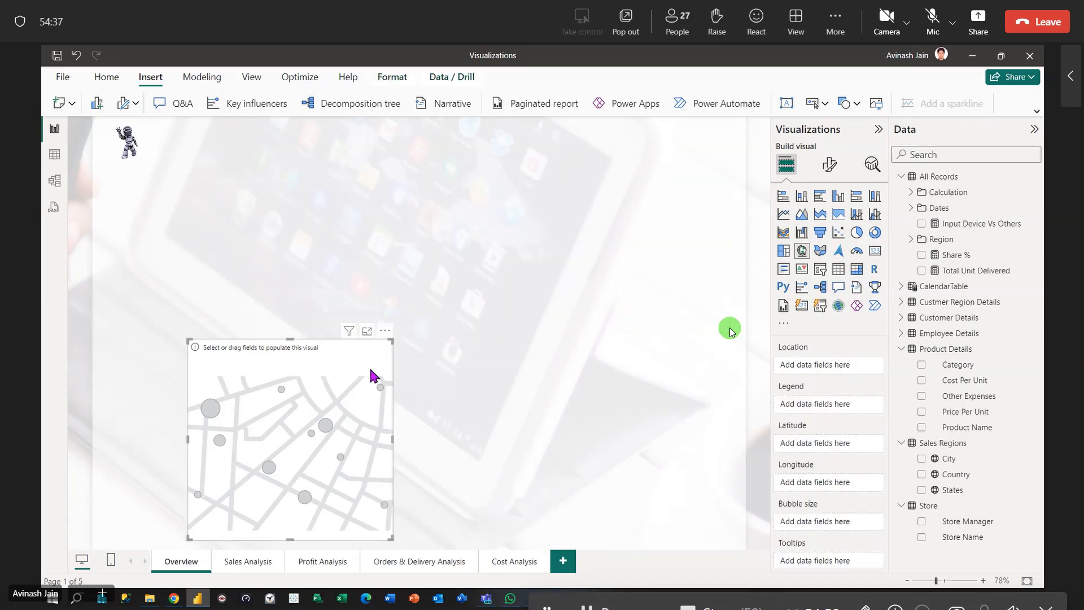
{"action": "key", "text": "Delete"}
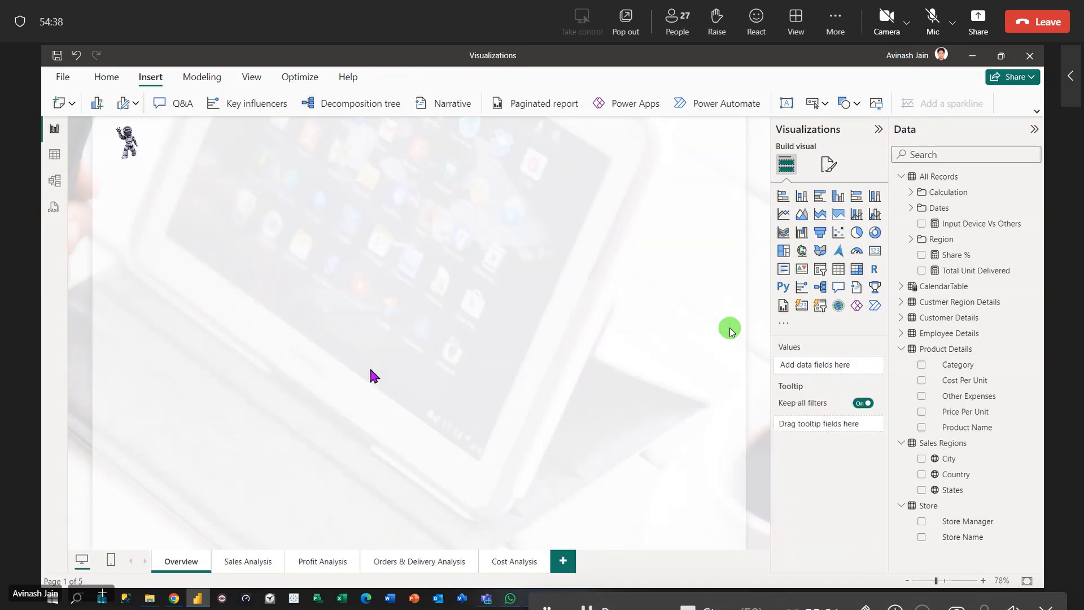
Insert a blank clustered column chart and move it up to start the upper row of the page, below the logo.
{"action": "left_click", "coordinate": [838, 198]}
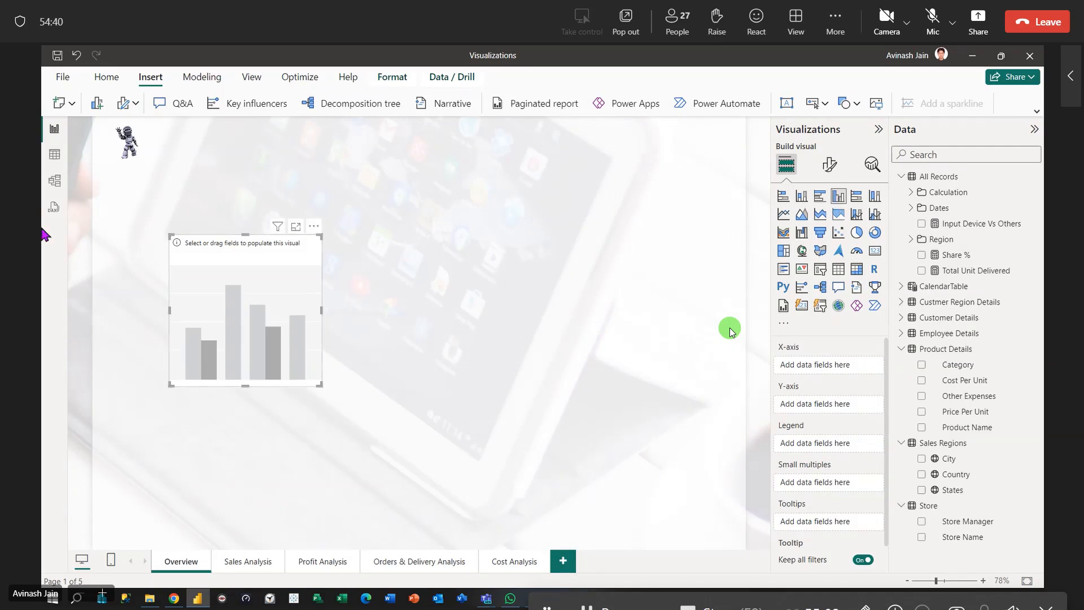
{"action": "left_click_drag", "start_coordinate": [247, 246], "coordinate": [387, 295]}
{"action": "left_click", "coordinate": [421, 335]}
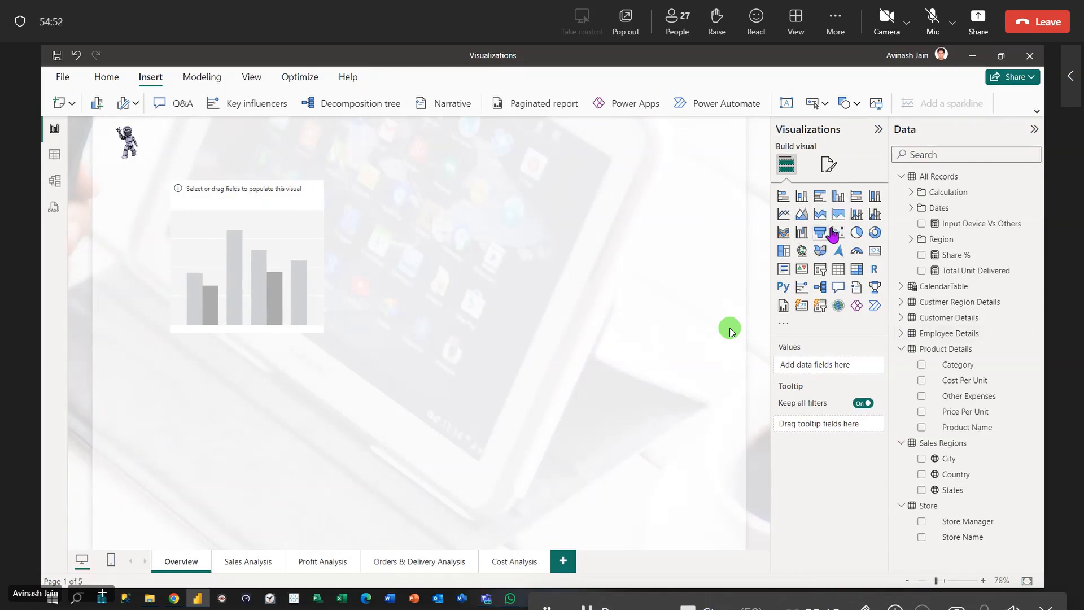
Insert a blank pie chart and place it directly beside the column chart, aligned with its upper edge.
{"action": "left_click", "coordinate": [856, 232]}
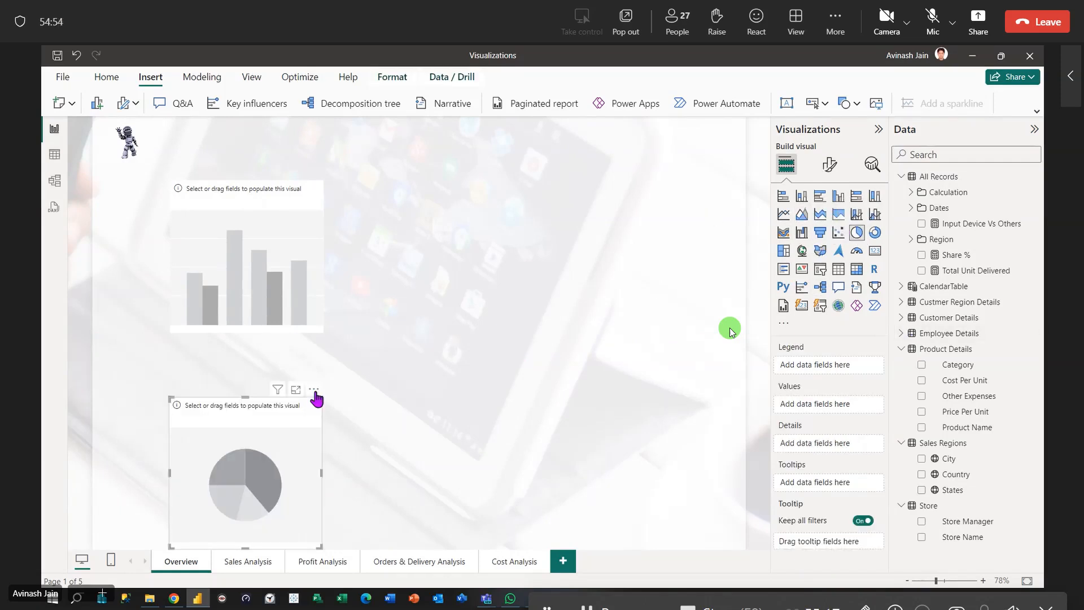
{"action": "left_click_drag", "start_coordinate": [263, 416], "coordinate": [426, 201]}
{"action": "left_click", "coordinate": [530, 402]}
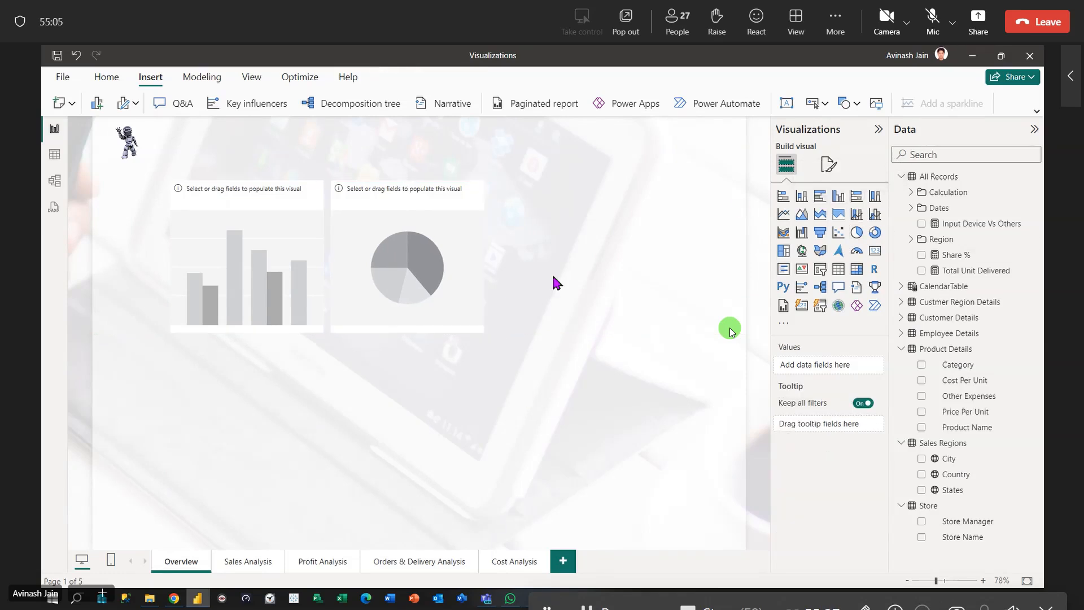
Insert a blank clustered bar chart and place it beside the pie chart, aligned with the same row.
{"action": "left_click", "coordinate": [820, 196]}
{"action": "left_click_drag", "start_coordinate": [245, 405], "coordinate": [569, 200]}
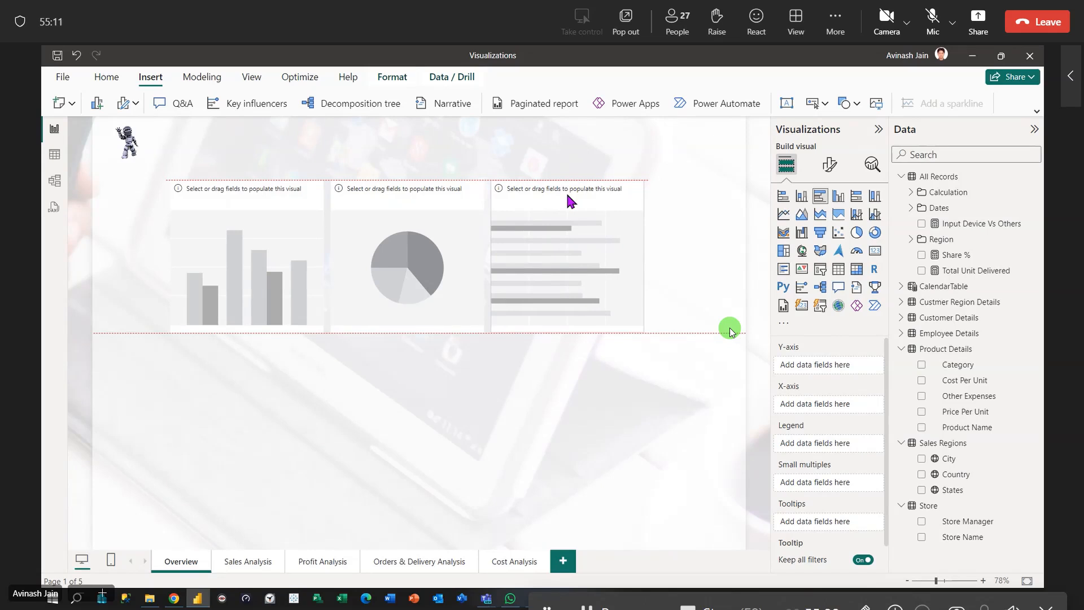
{"action": "left_click_drag", "start_coordinate": [567, 196], "coordinate": [567, 195]}
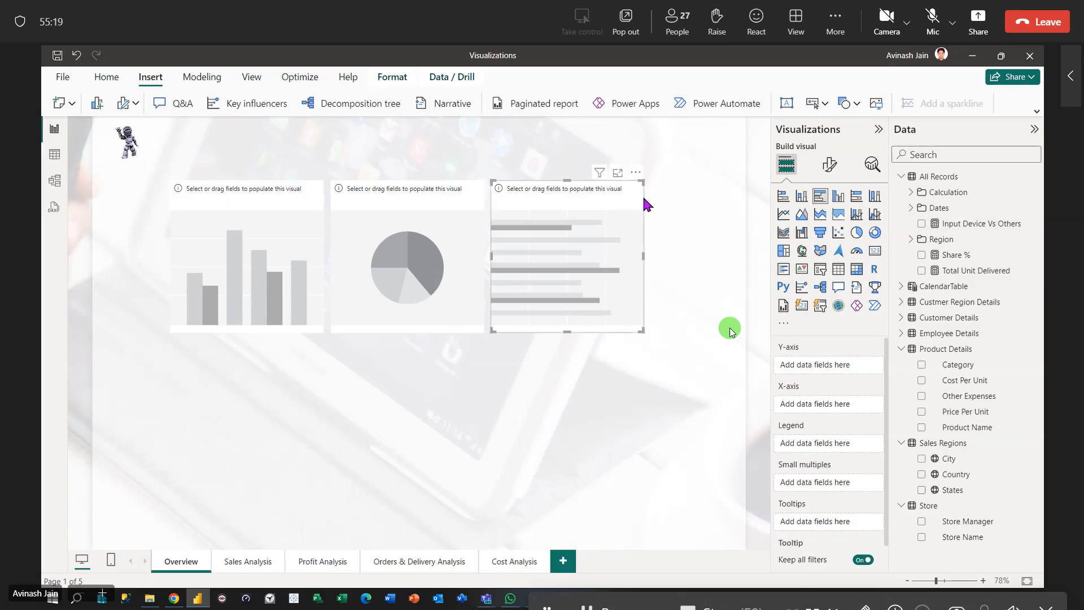
{"action": "left_click", "coordinate": [785, 216]}
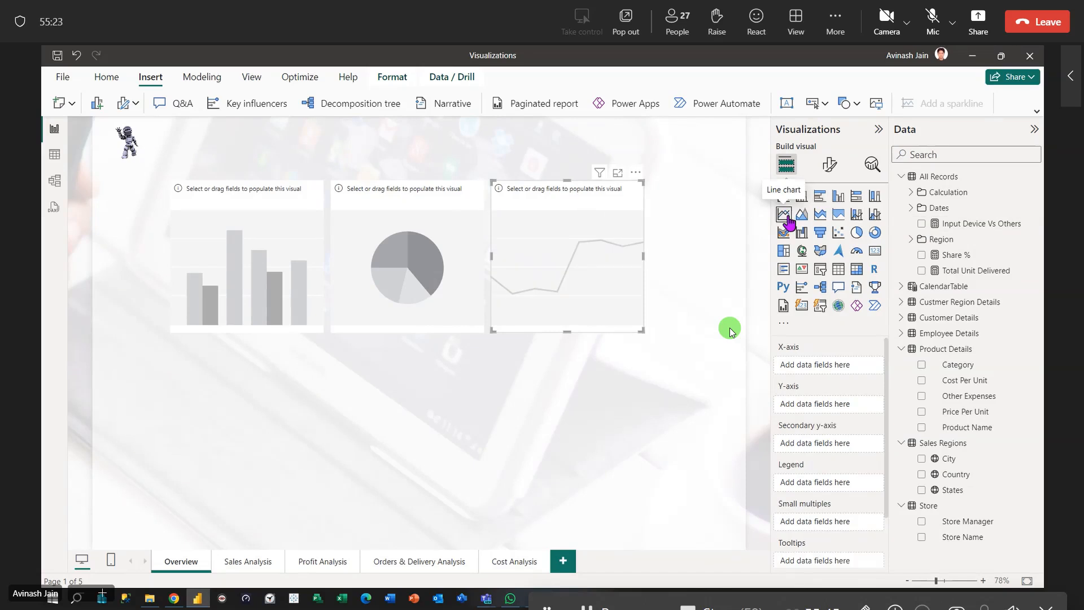
{"action": "key", "text": "ctrl+z"}
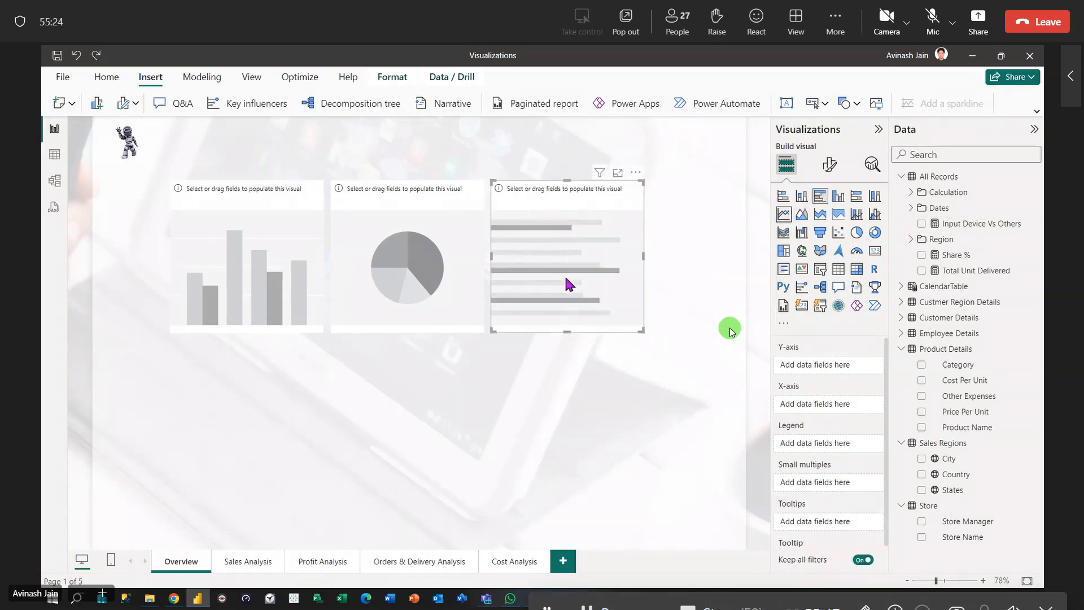
{"action": "left_click", "coordinate": [451, 467]}
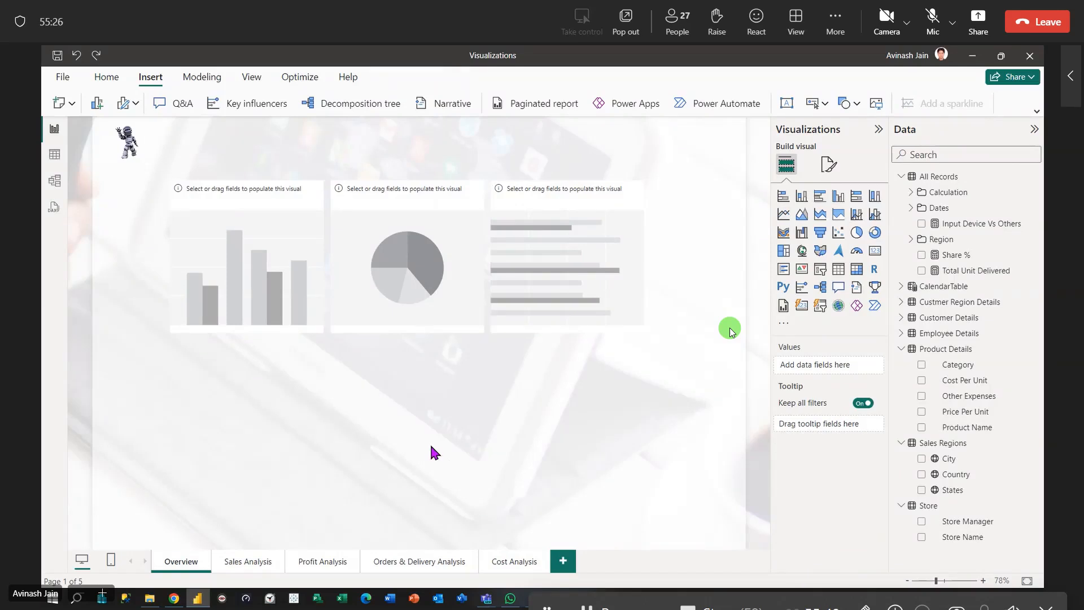
Fill the column chart with Month Name from CalendarTable on the X-axis and the Total Sales measure on the Y-axis.
{"action": "left_click", "coordinate": [255, 207]}
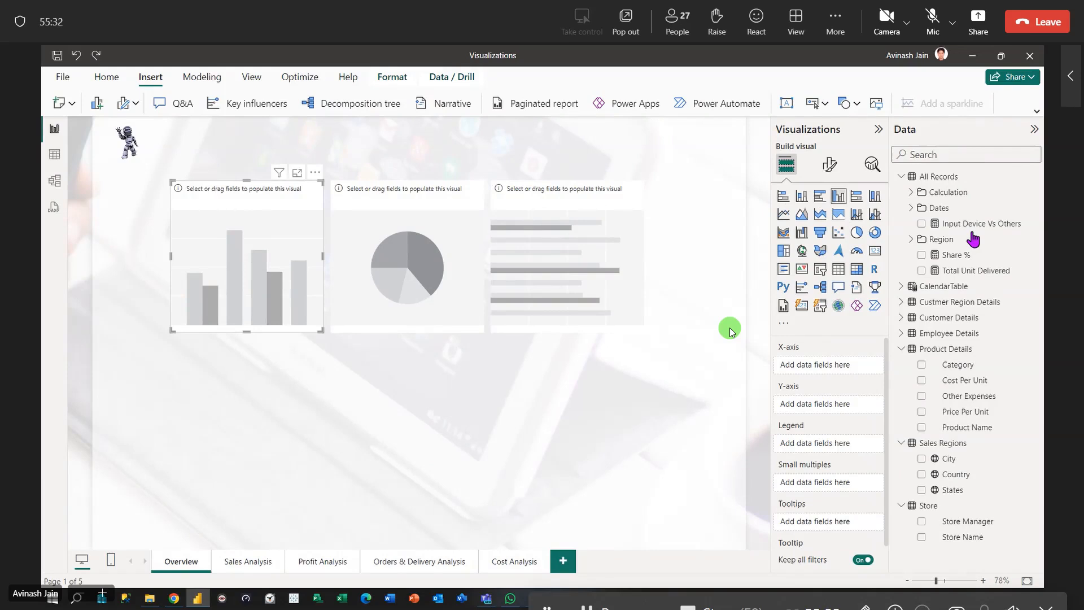
{"action": "left_click", "coordinate": [901, 176]}
{"action": "left_click", "coordinate": [902, 193]}
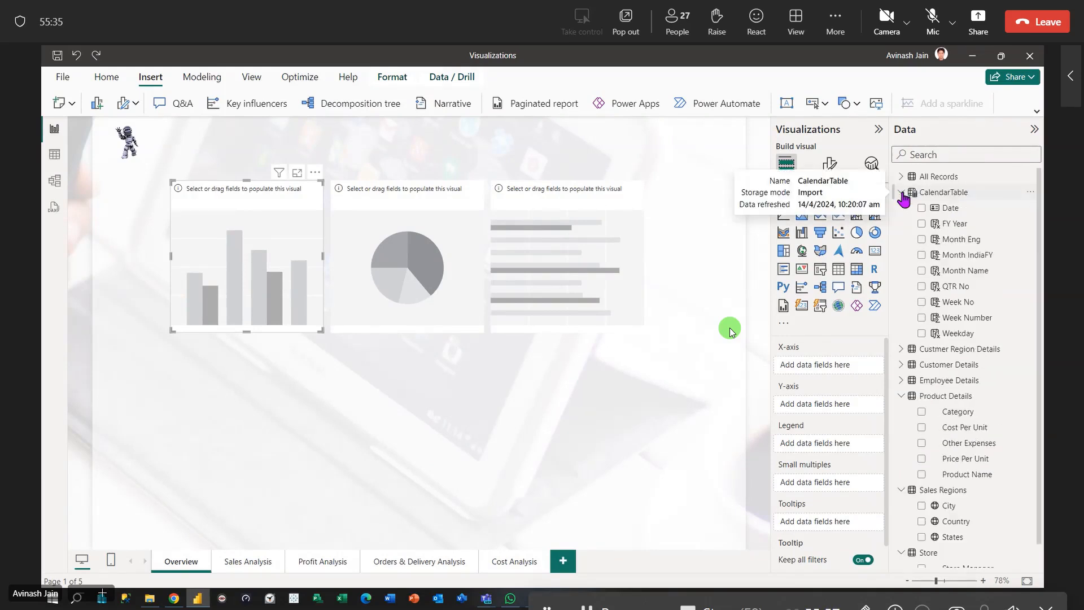
{"action": "left_click_drag", "start_coordinate": [968, 271], "coordinate": [263, 258]}
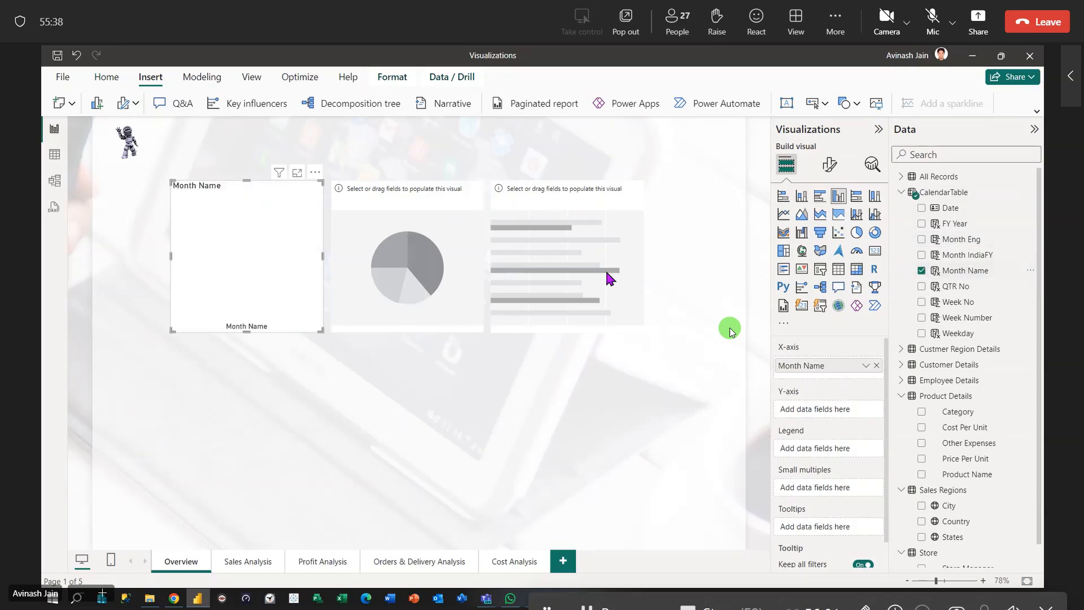
{"action": "left_click", "coordinate": [902, 193]}
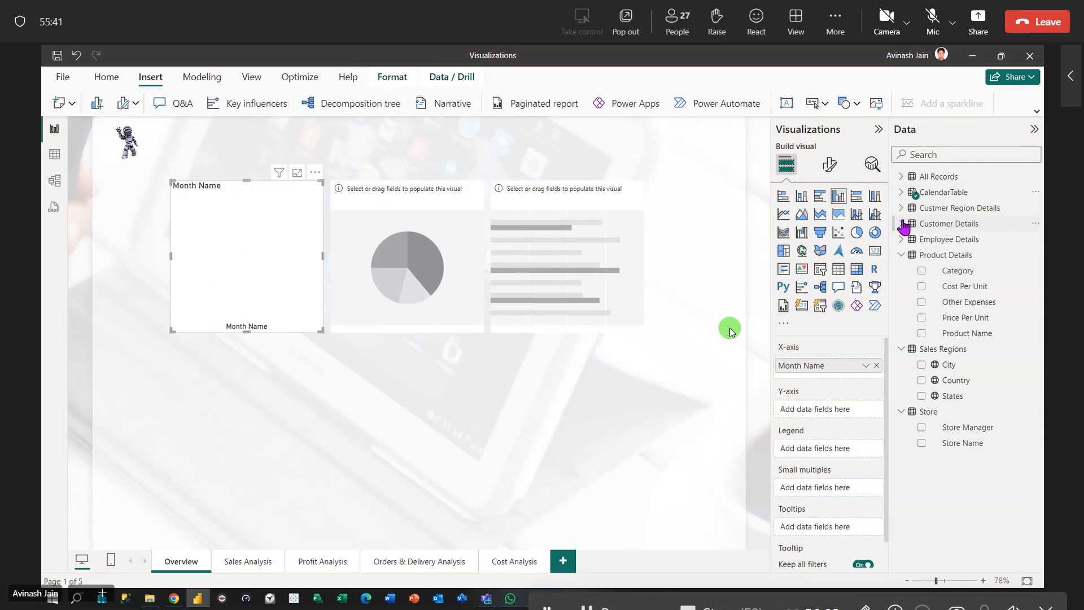
{"action": "left_click", "coordinate": [901, 177]}
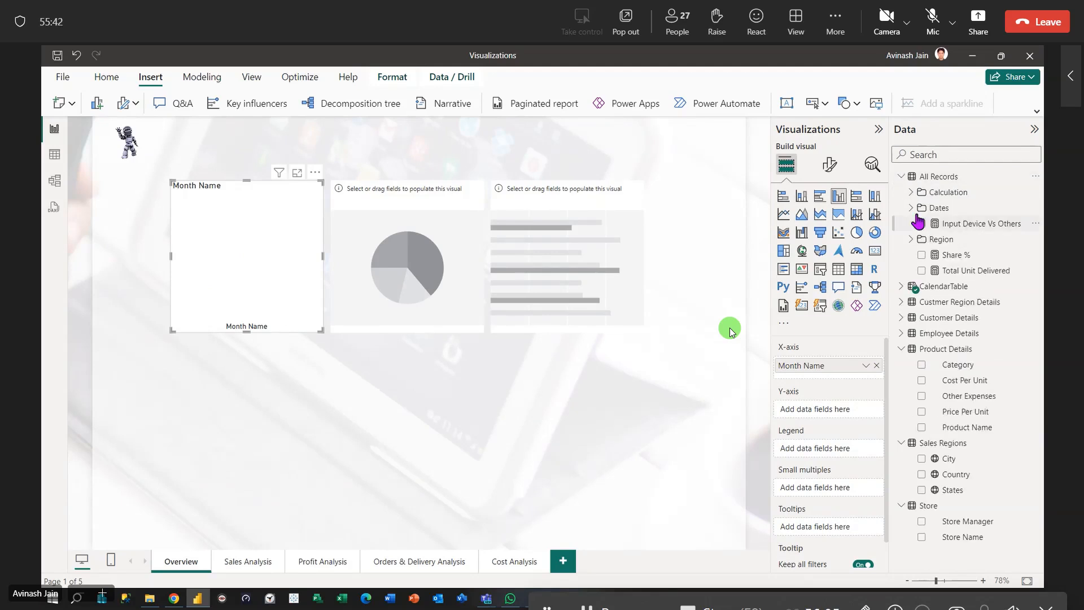
{"action": "left_click", "coordinate": [910, 193]}
{"action": "left_click_drag", "start_coordinate": [982, 318], "coordinate": [278, 269]}
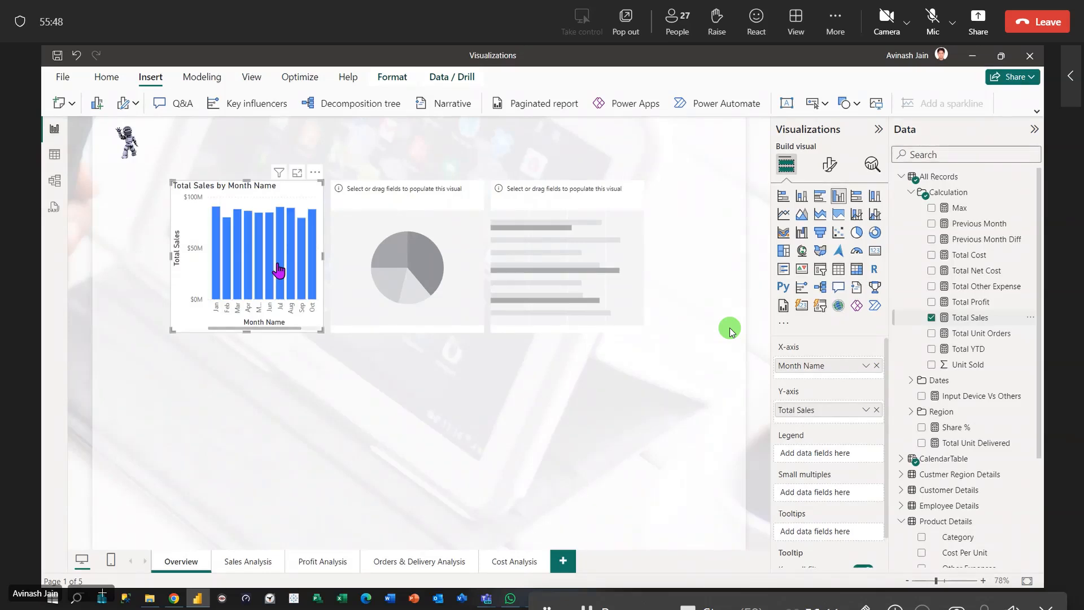
Fill the pie chart with Sales Region as the legend and the Total Profit measure as its values.
{"action": "left_click", "coordinate": [382, 234]}
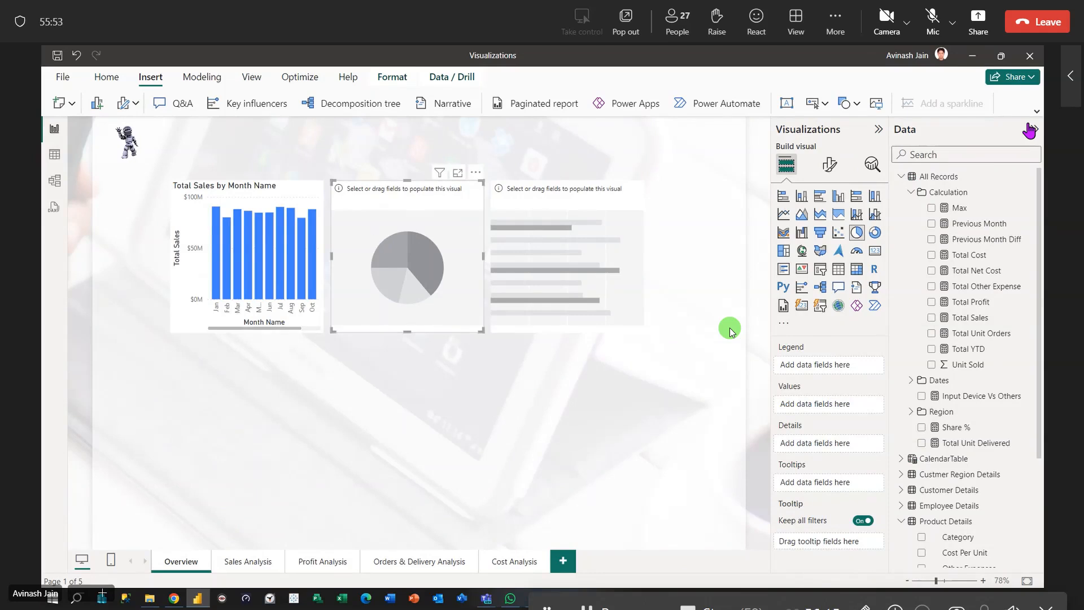
{"action": "left_click", "coordinate": [948, 192]}
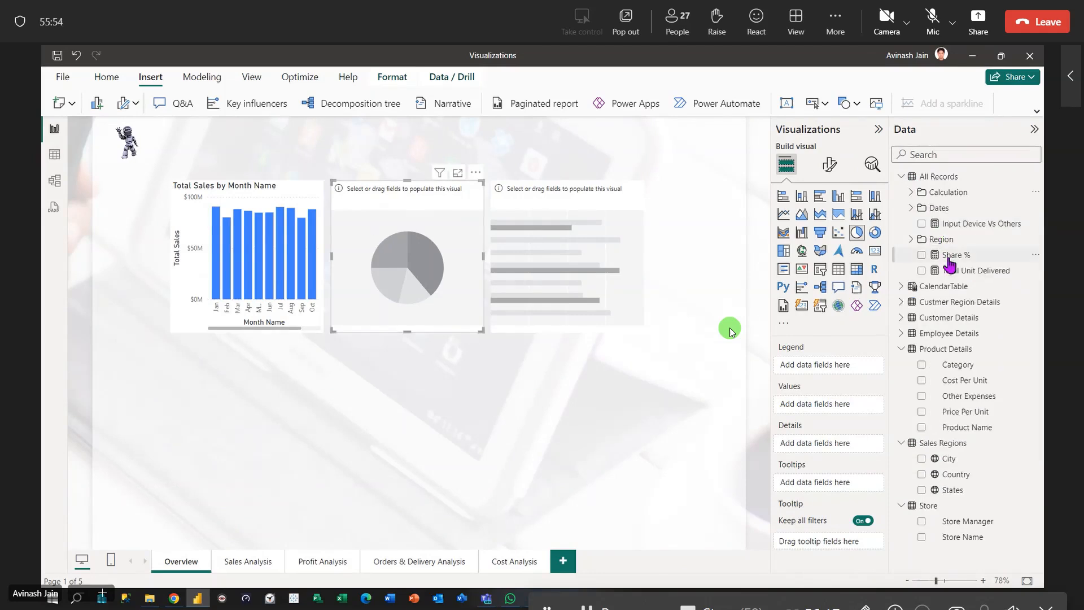
{"action": "left_click", "coordinate": [925, 242]}
{"action": "left_click_drag", "start_coordinate": [980, 259], "coordinate": [428, 273]}
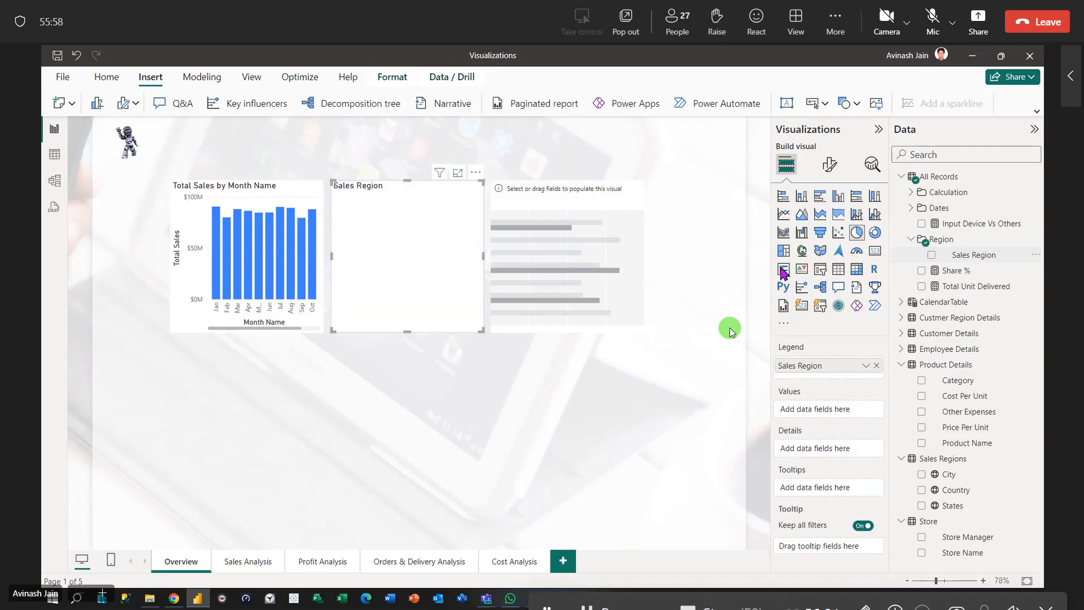
{"action": "left_click", "coordinate": [901, 176]}
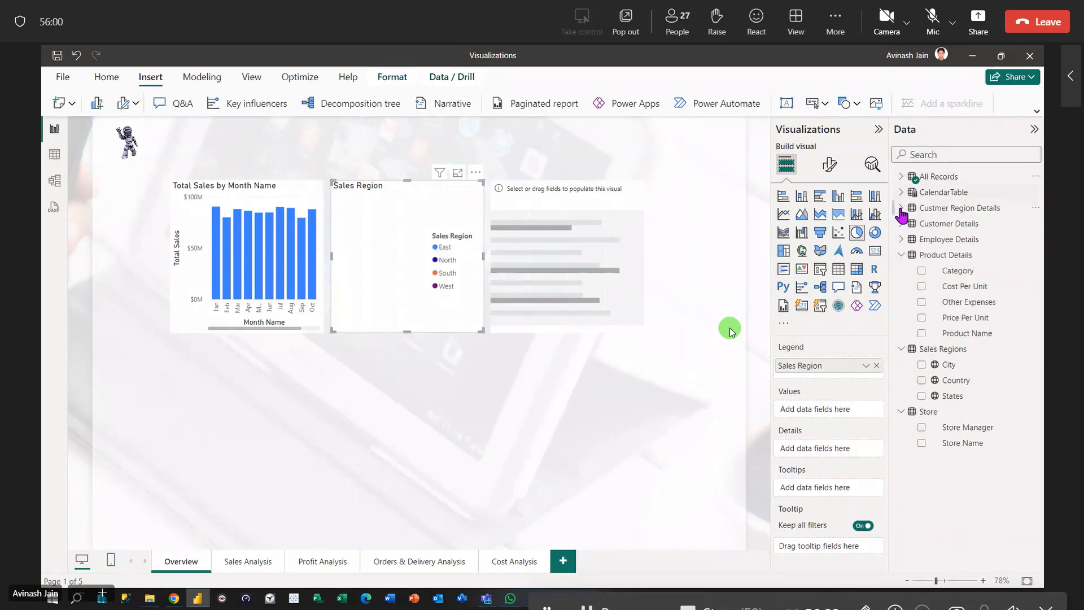
{"action": "left_click", "coordinate": [901, 176]}
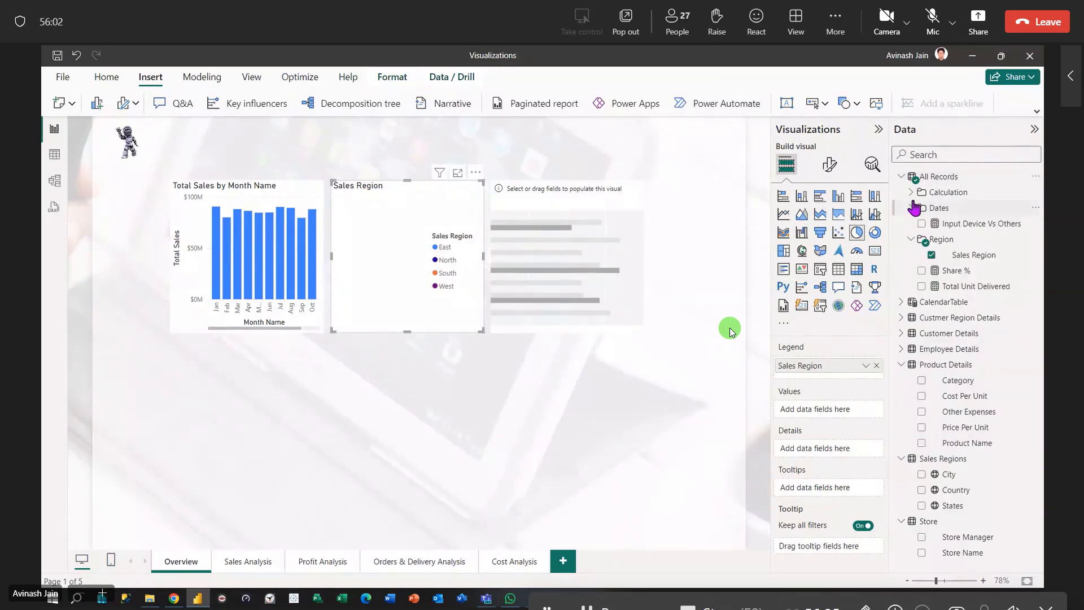
{"action": "left_click", "coordinate": [911, 193]}
{"action": "left_click_drag", "start_coordinate": [976, 302], "coordinate": [429, 297]}
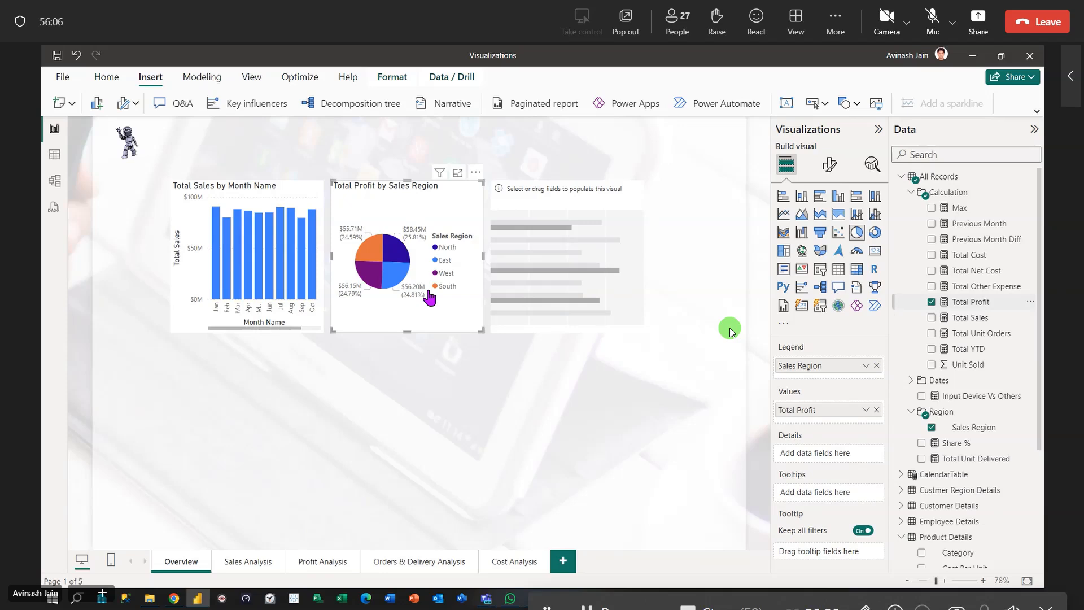
Fill the bar chart with the product Category on the Y-axis and the Total Unit Orders measure on the X-axis.
{"action": "left_click", "coordinate": [568, 200]}
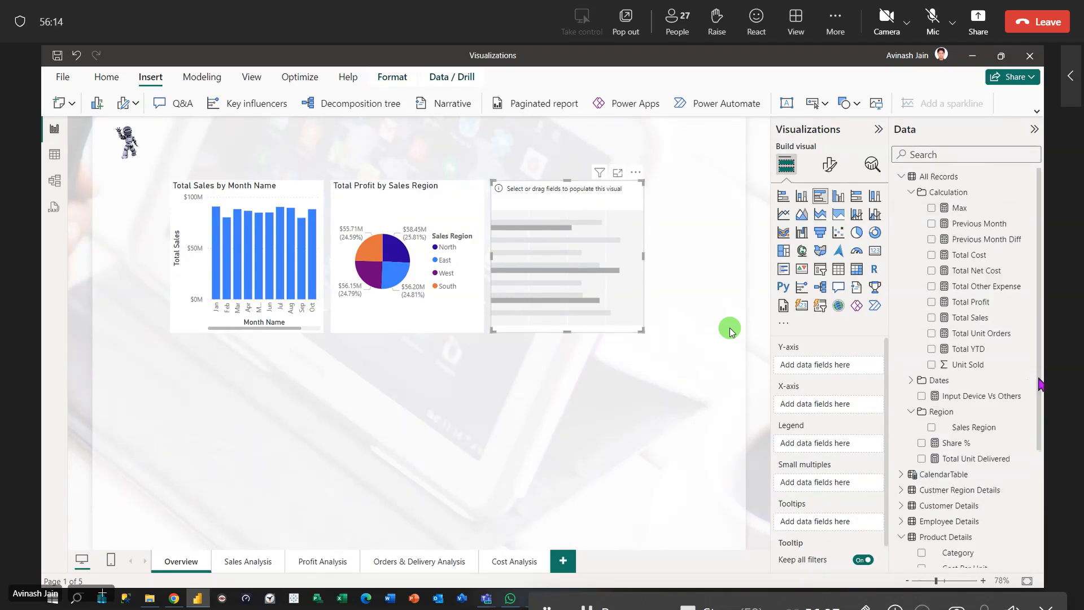
{"action": "scroll", "coordinate": [1040, 385], "scroll_direction": "down", "scroll_amount": 3}
{"action": "scroll", "coordinate": [1040, 389], "scroll_direction": "up", "scroll_amount": 3}
{"action": "left_click", "coordinate": [911, 193]}
{"action": "left_click_drag", "start_coordinate": [959, 381], "coordinate": [581, 277]}
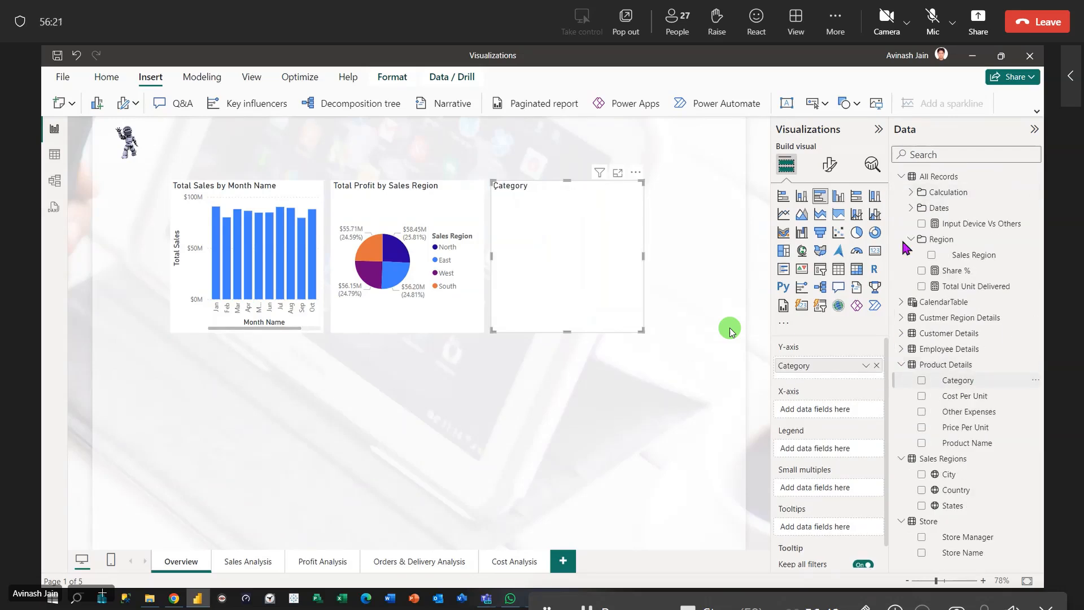
{"action": "left_click", "coordinate": [911, 192]}
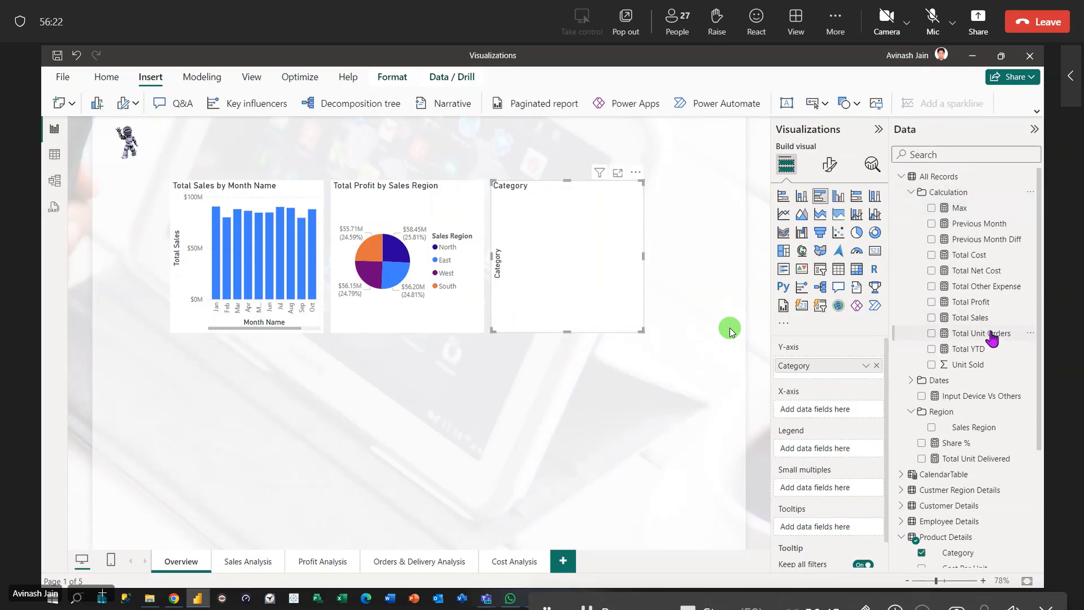
{"action": "left_click_drag", "start_coordinate": [983, 333], "coordinate": [613, 292]}
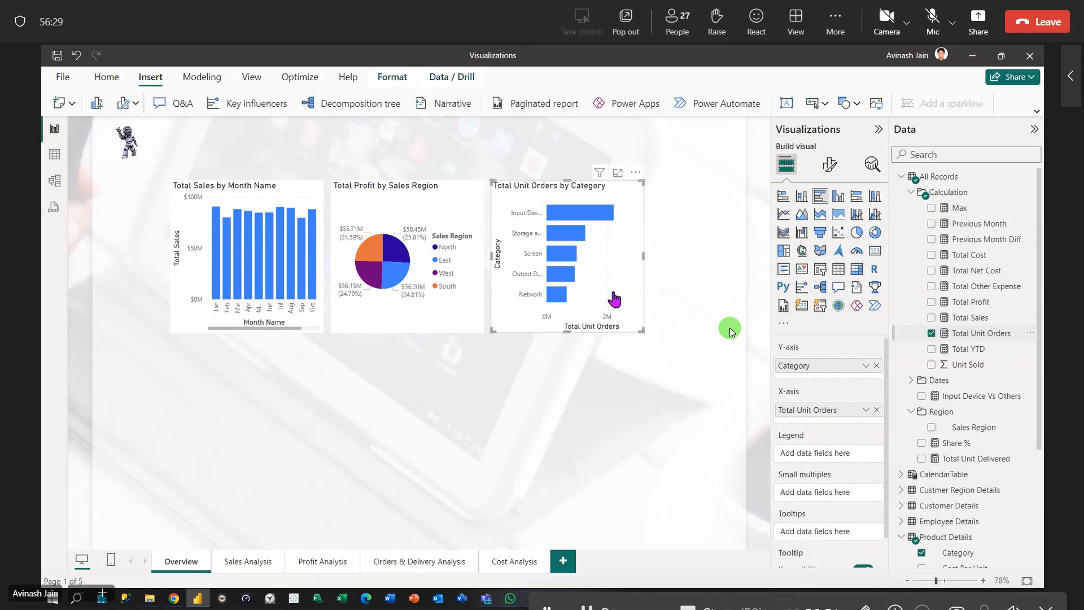
Insert a blank funnel chart and place it directly below the column chart, aligned with its side edges.
{"action": "left_click", "coordinate": [388, 378]}
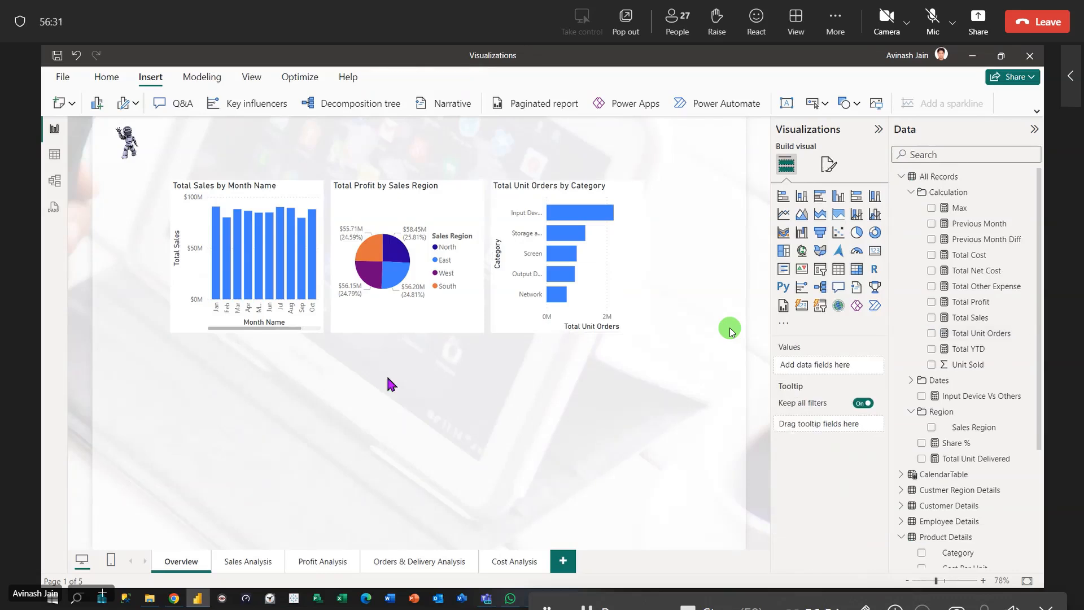
{"action": "left_click", "coordinate": [819, 240]}
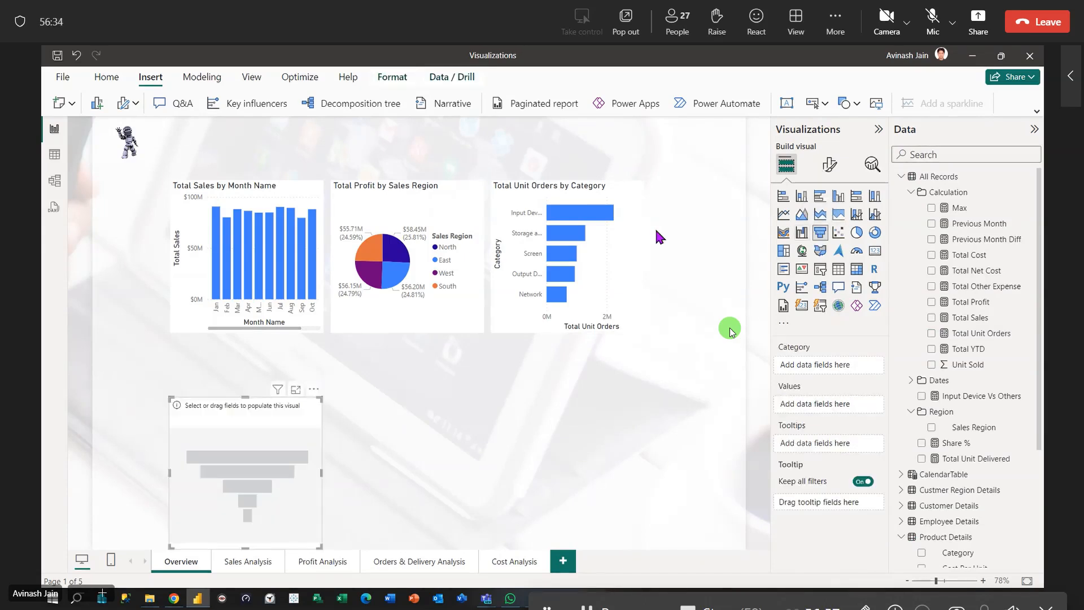
{"action": "left_click_drag", "start_coordinate": [277, 429], "coordinate": [276, 367]}
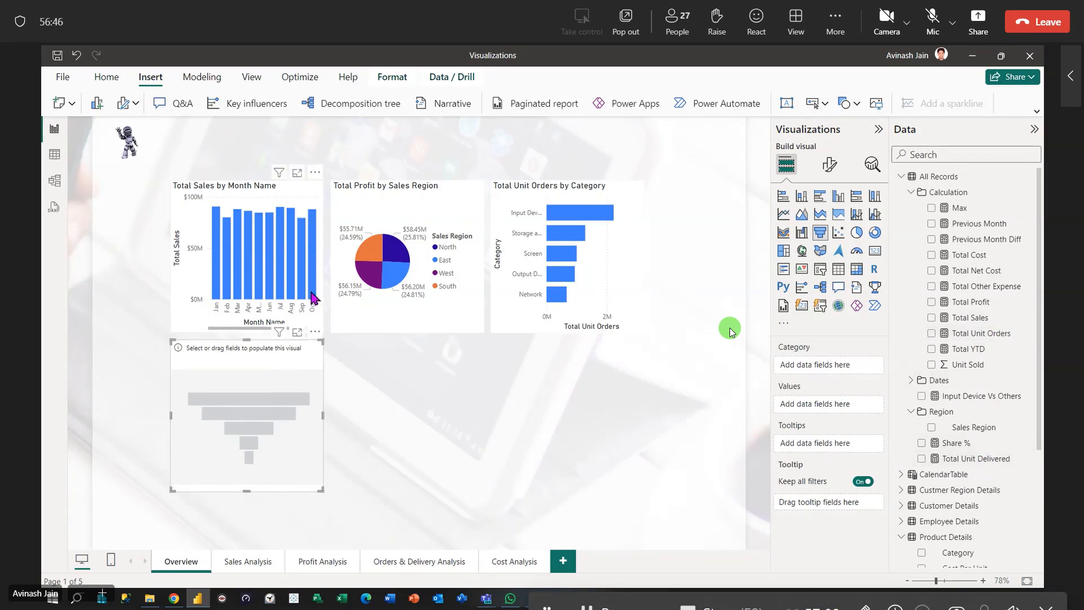
Fill the funnel chart with the Total Unit Delivered measure as its values and Store Name as its category.
{"action": "left_click_drag", "start_coordinate": [989, 464], "coordinate": [275, 428]}
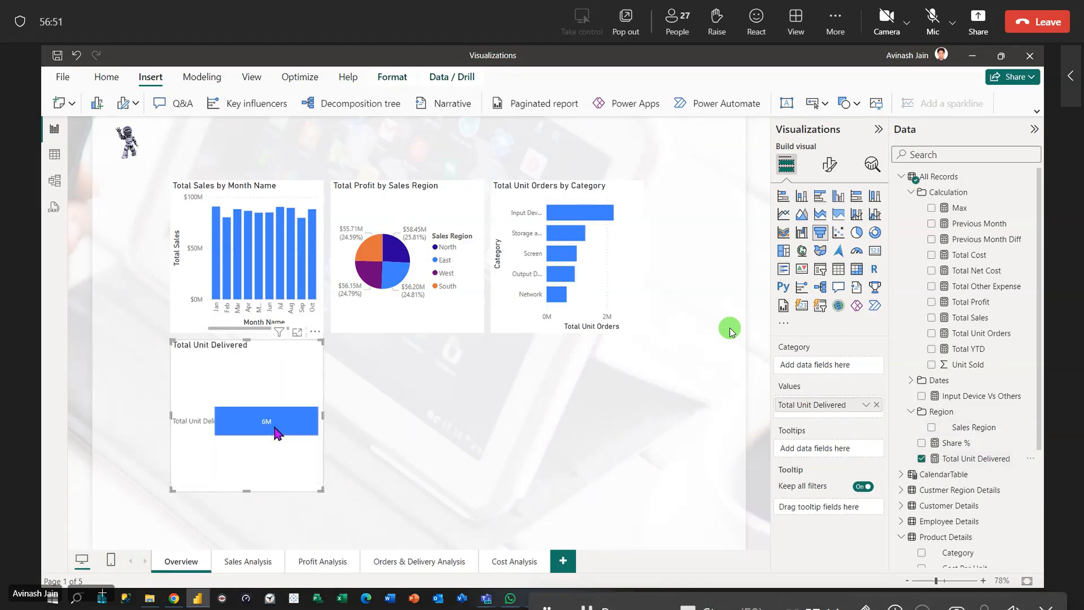
{"action": "left_click", "coordinate": [910, 192]}
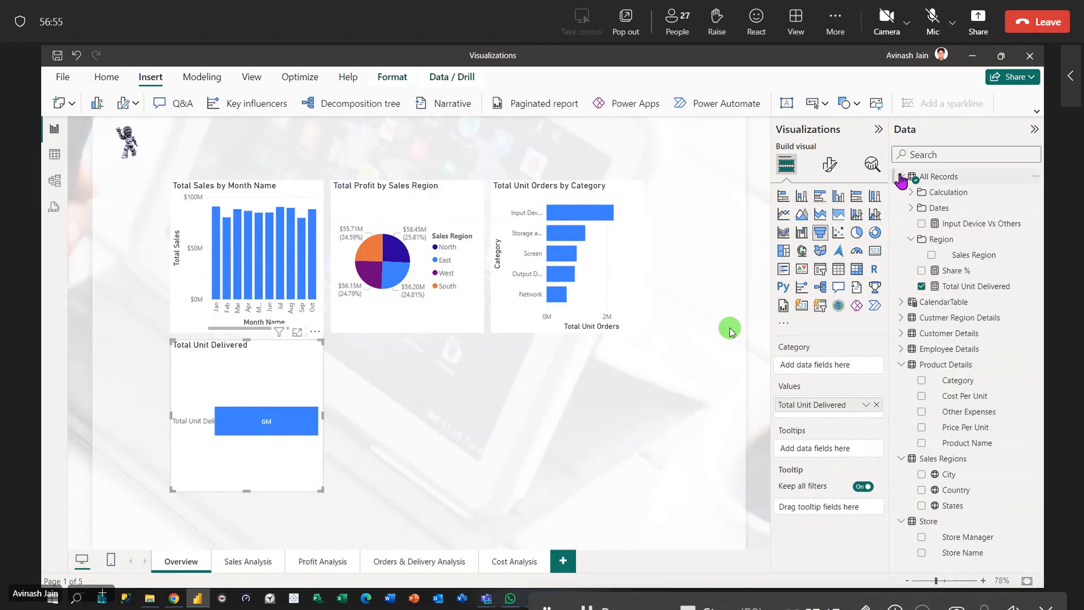
{"action": "left_click", "coordinate": [901, 176]}
{"action": "left_click_drag", "start_coordinate": [968, 447], "coordinate": [237, 464]}
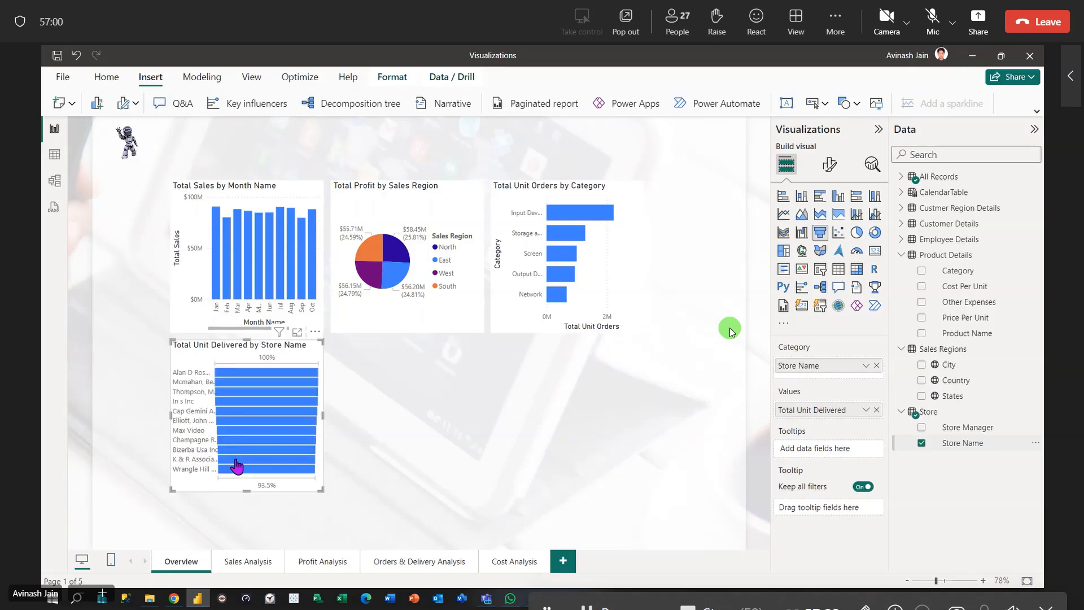
{"action": "left_click", "coordinate": [485, 434]}
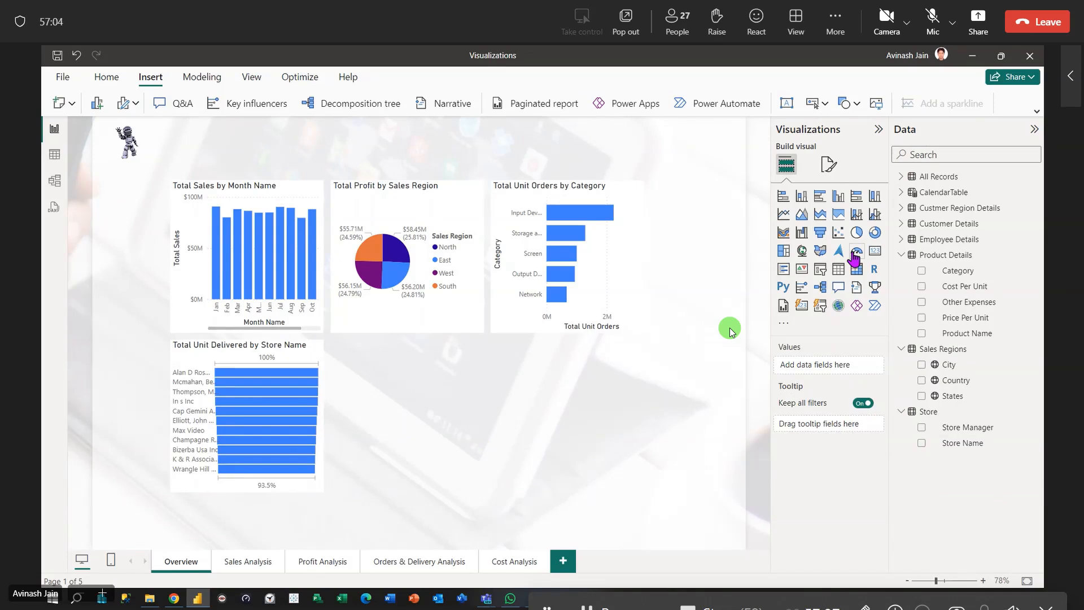
Insert a blank table directly below the pie chart and widen it to match the pie chart's width.
{"action": "left_click", "coordinate": [838, 269]}
{"action": "left_click_drag", "start_coordinate": [111, 208], "coordinate": [351, 365]}
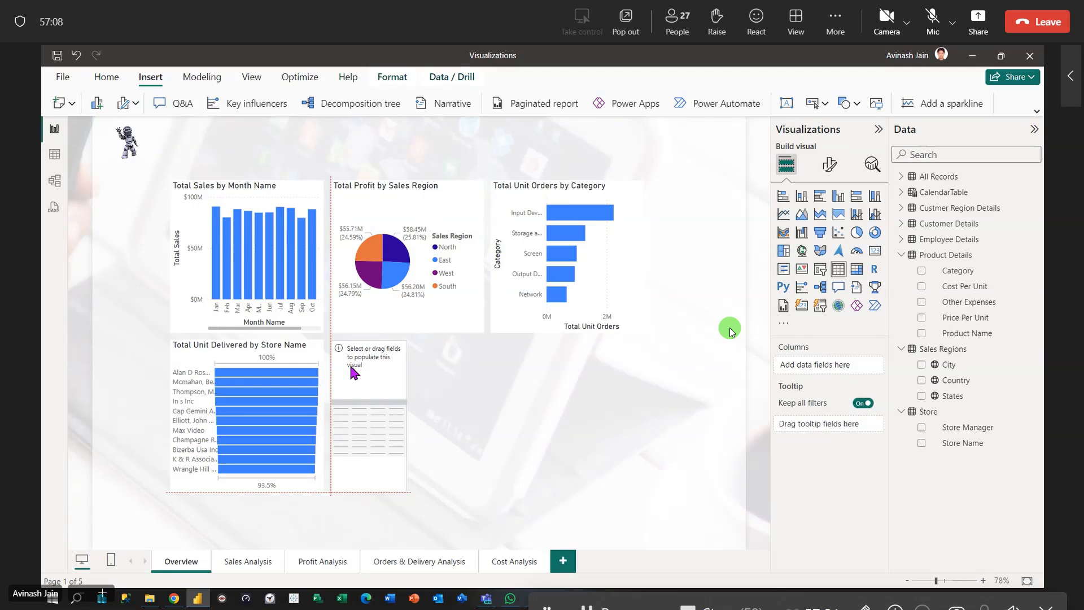
{"action": "left_click_drag", "start_coordinate": [351, 365], "coordinate": [352, 366]}
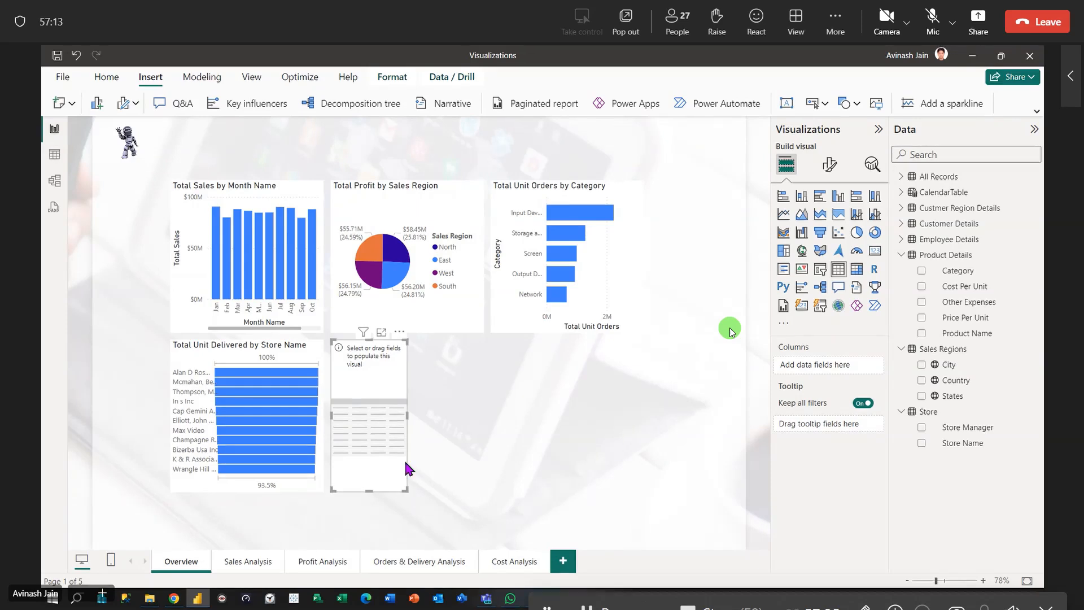
{"action": "left_click_drag", "start_coordinate": [413, 418], "coordinate": [466, 420]}
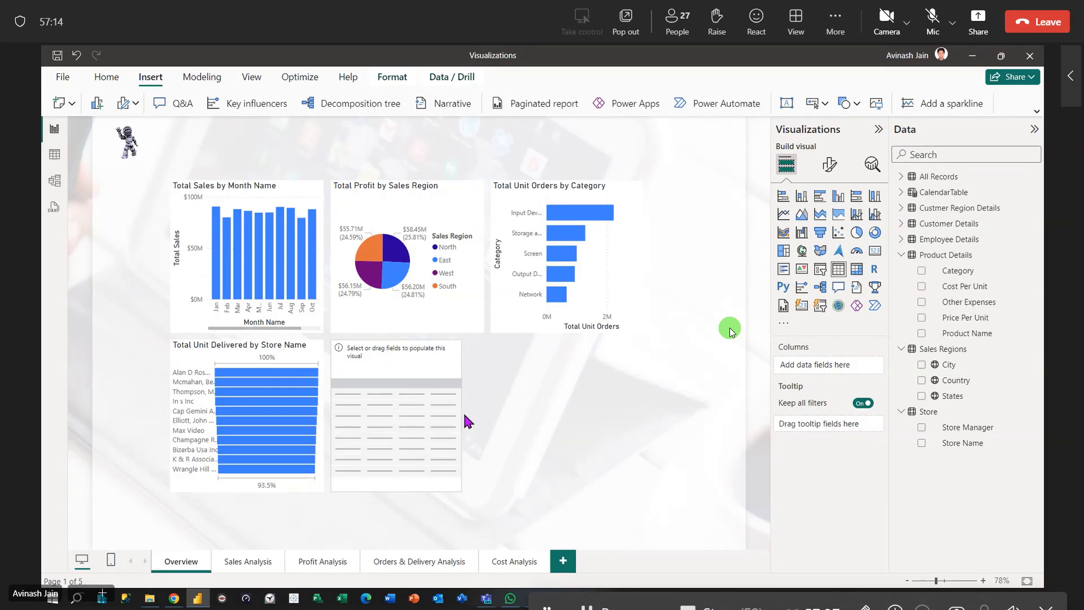
{"action": "left_click_drag", "start_coordinate": [465, 415], "coordinate": [482, 416]}
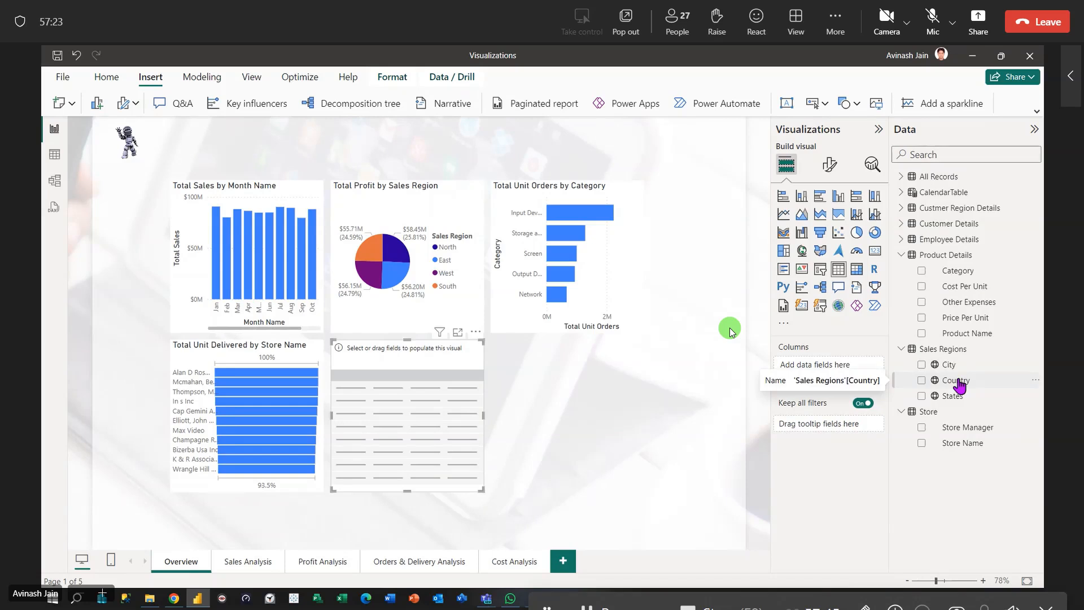
Fill the table with Country, Total Profit and Total Sales, and widen it until all three columns fit.
{"action": "left_click_drag", "start_coordinate": [958, 382], "coordinate": [417, 412]}
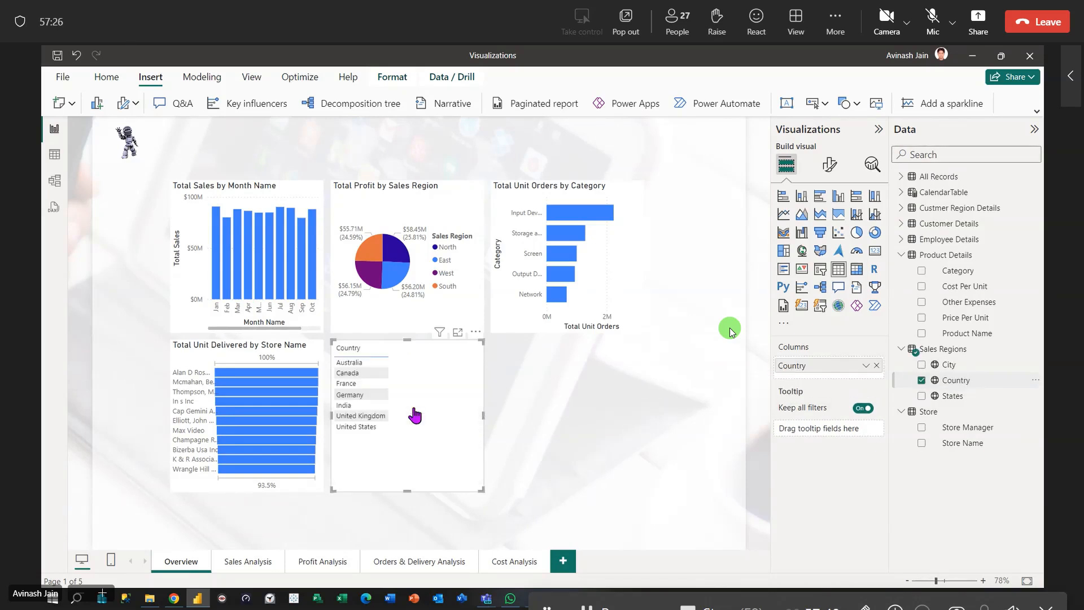
{"action": "left_click", "coordinate": [900, 255]}
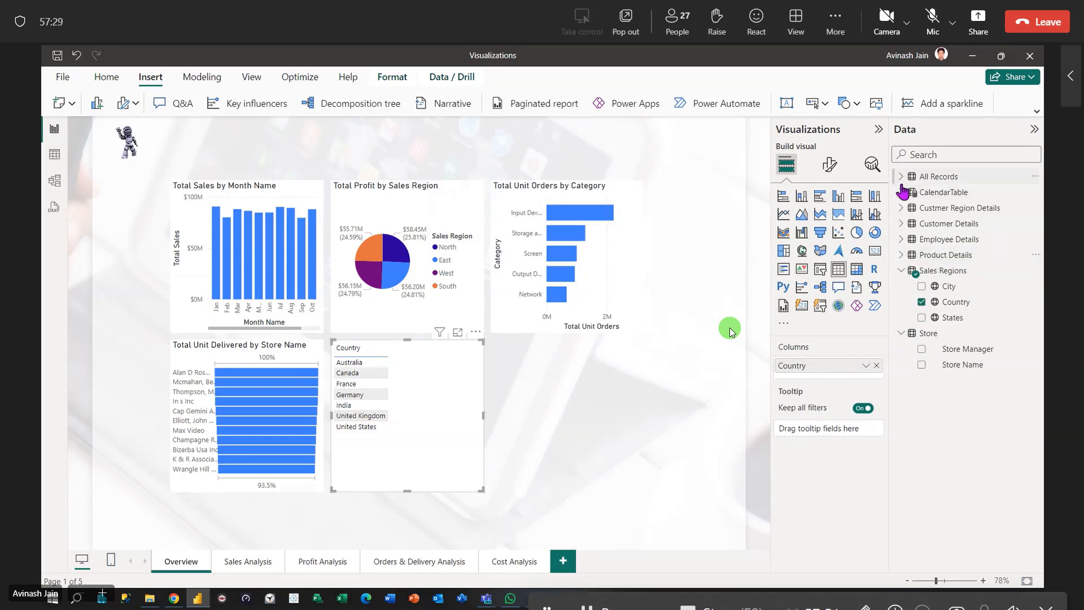
{"action": "left_click", "coordinate": [901, 177]}
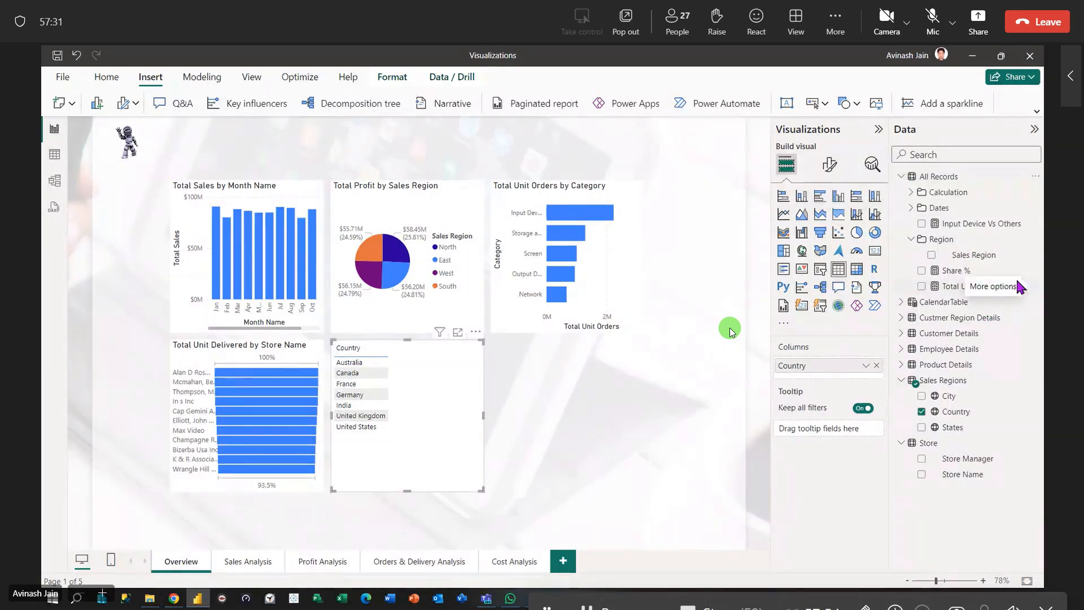
{"action": "left_click", "coordinate": [911, 192]}
{"action": "left_click_drag", "start_coordinate": [977, 302], "coordinate": [440, 428]}
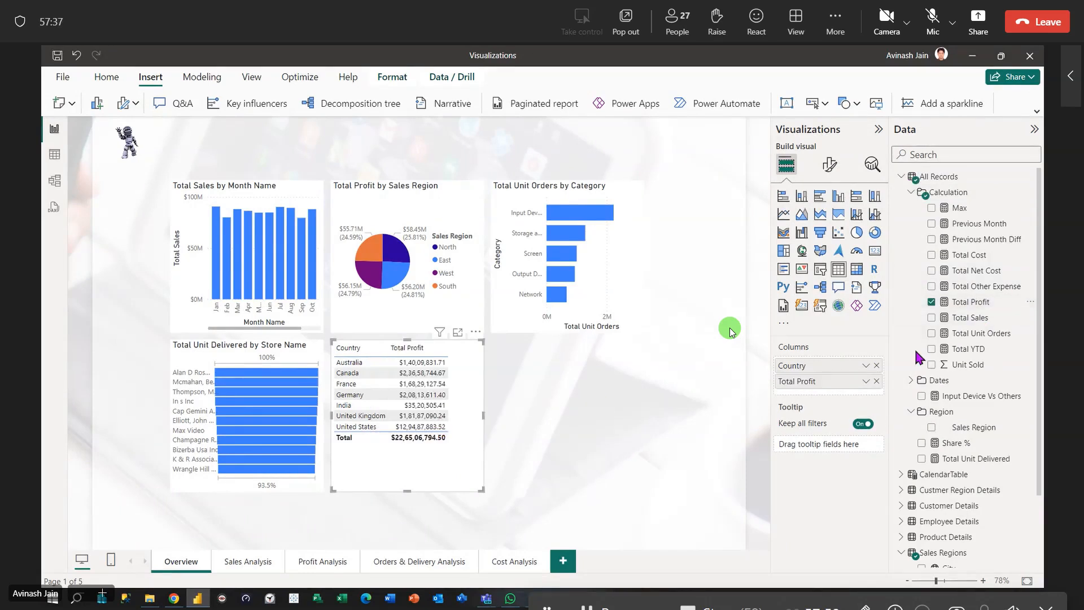
{"action": "left_click_drag", "start_coordinate": [971, 326], "coordinate": [449, 469]}
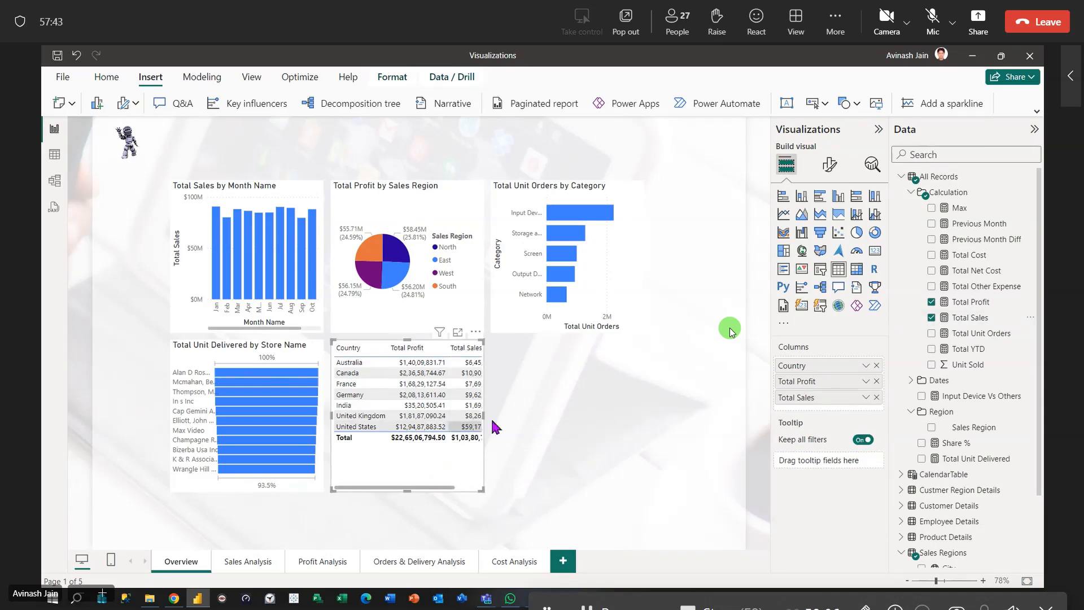
{"action": "left_click_drag", "start_coordinate": [484, 416], "coordinate": [518, 412]}
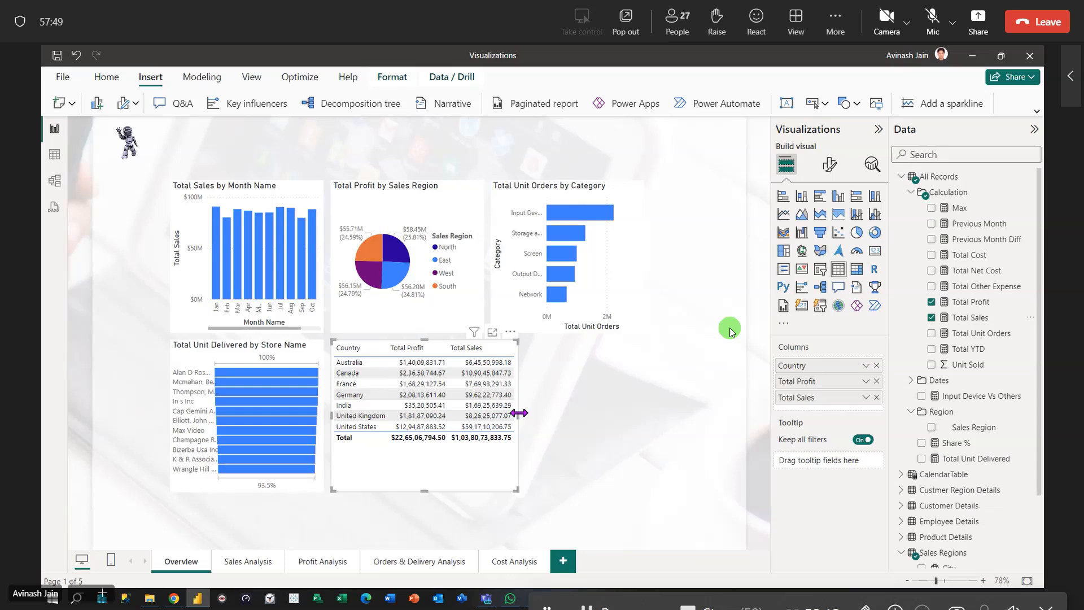
{"action": "left_click", "coordinate": [654, 437]}
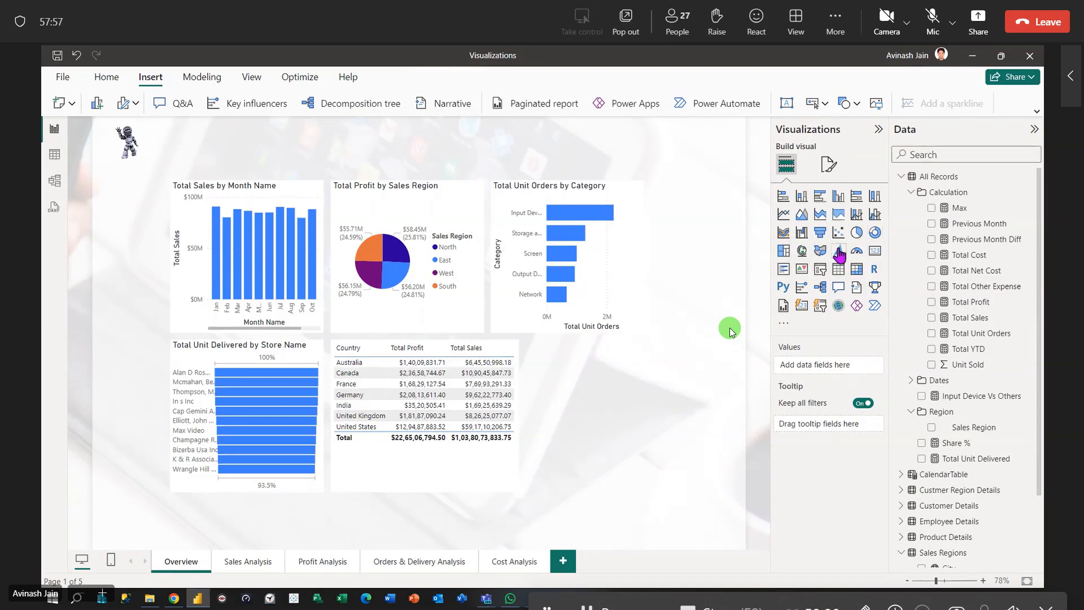
Insert a blank filled map beside the table, enlarge it, and widen the bar chart to align with the map's outer edge.
{"action": "left_click", "coordinate": [820, 252]}
{"action": "left_click_drag", "start_coordinate": [139, 208], "coordinate": [571, 366]}
{"action": "left_click_drag", "start_coordinate": [605, 491], "coordinate": [706, 493]}
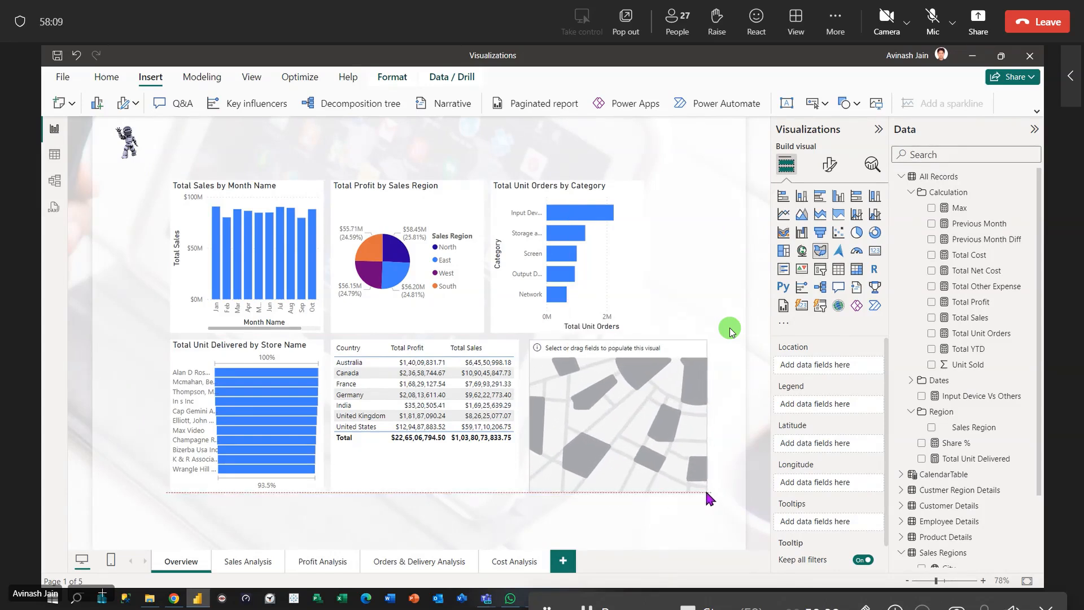
{"action": "left_click", "coordinate": [629, 260]}
{"action": "left_click_drag", "start_coordinate": [644, 257], "coordinate": [710, 269]}
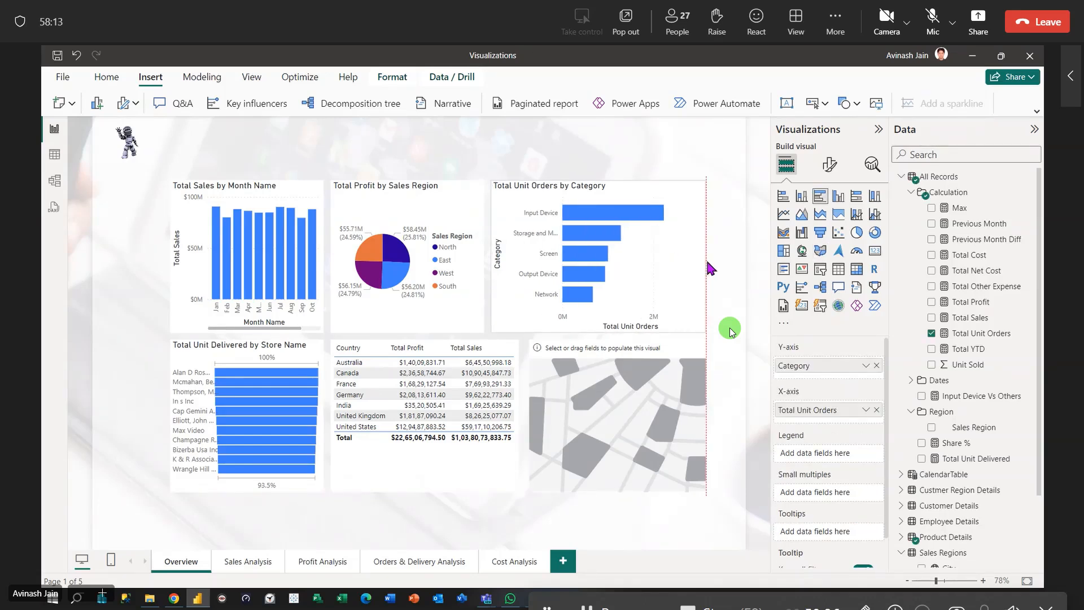
Fill the map with States as the location and Unit Sold as the tooltip value.
{"action": "left_click", "coordinate": [647, 354]}
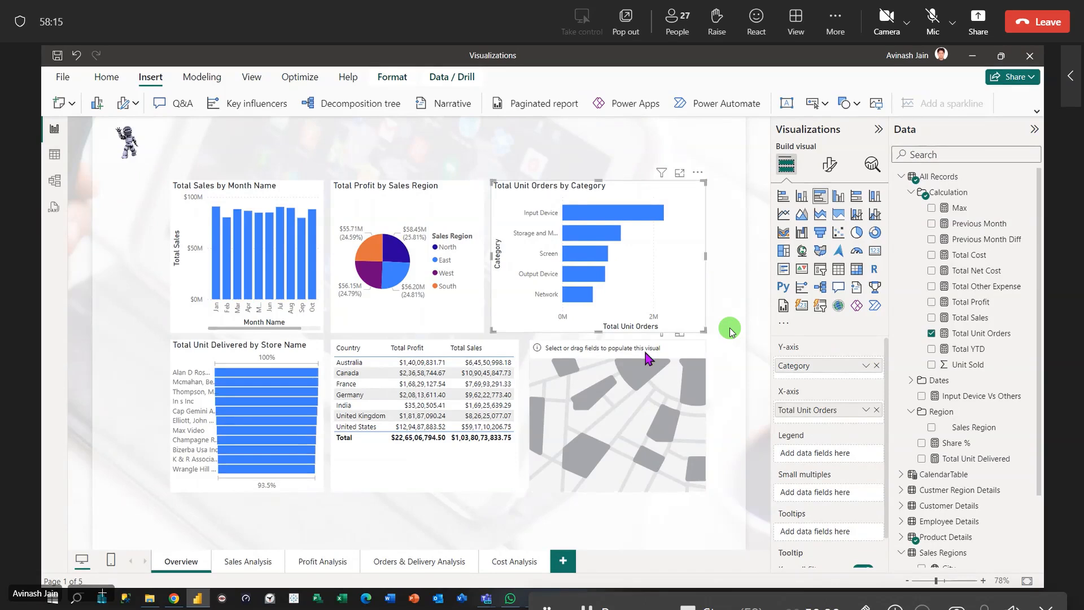
{"action": "left_click", "coordinate": [909, 193]}
{"action": "left_click_drag", "start_coordinate": [954, 428], "coordinate": [667, 446]}
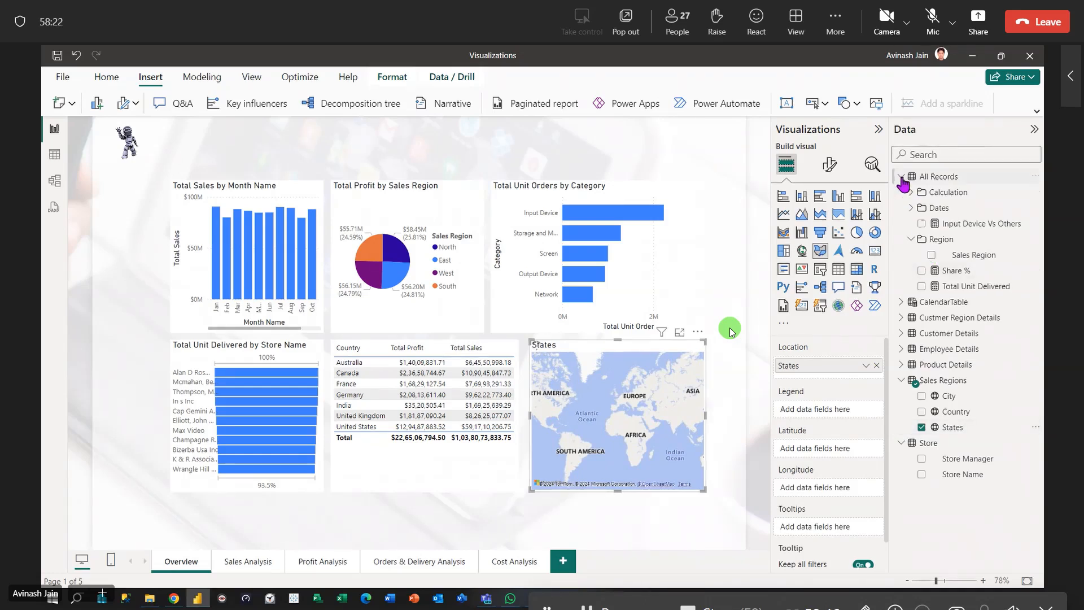
{"action": "left_click", "coordinate": [912, 193]}
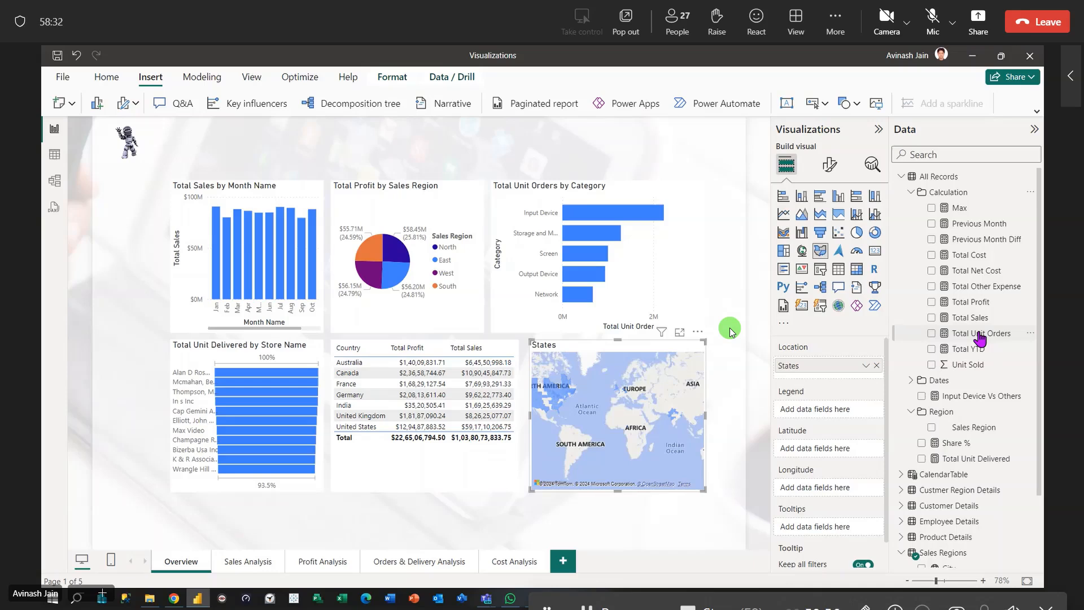
{"action": "left_click_drag", "start_coordinate": [968, 364], "coordinate": [630, 416]}
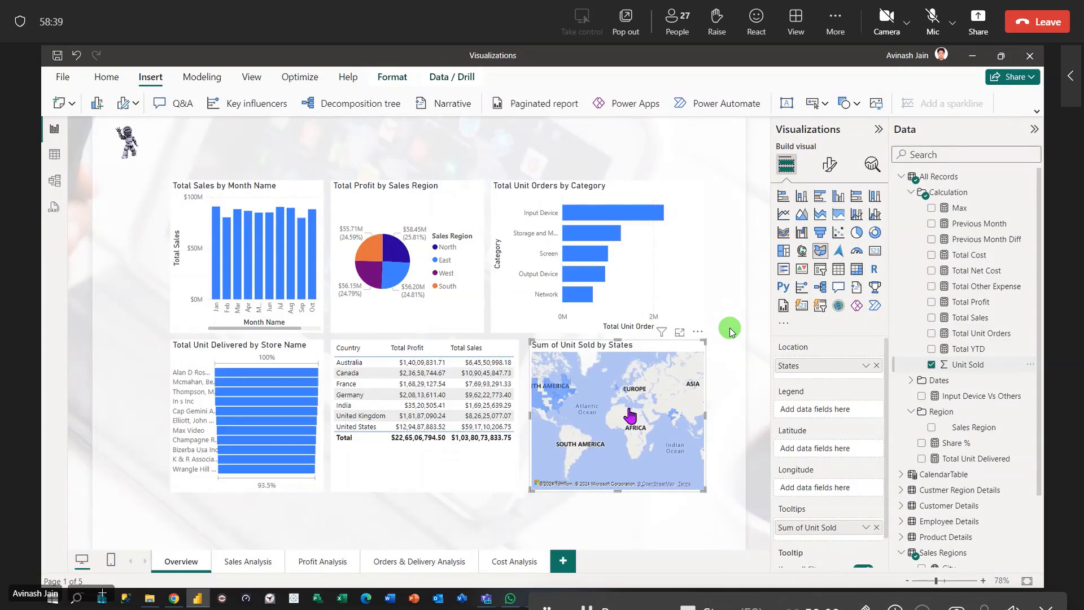
Collapse the Visualizations and Data panes and scroll the column chart along to its last months.
{"action": "left_click", "coordinate": [877, 129]}
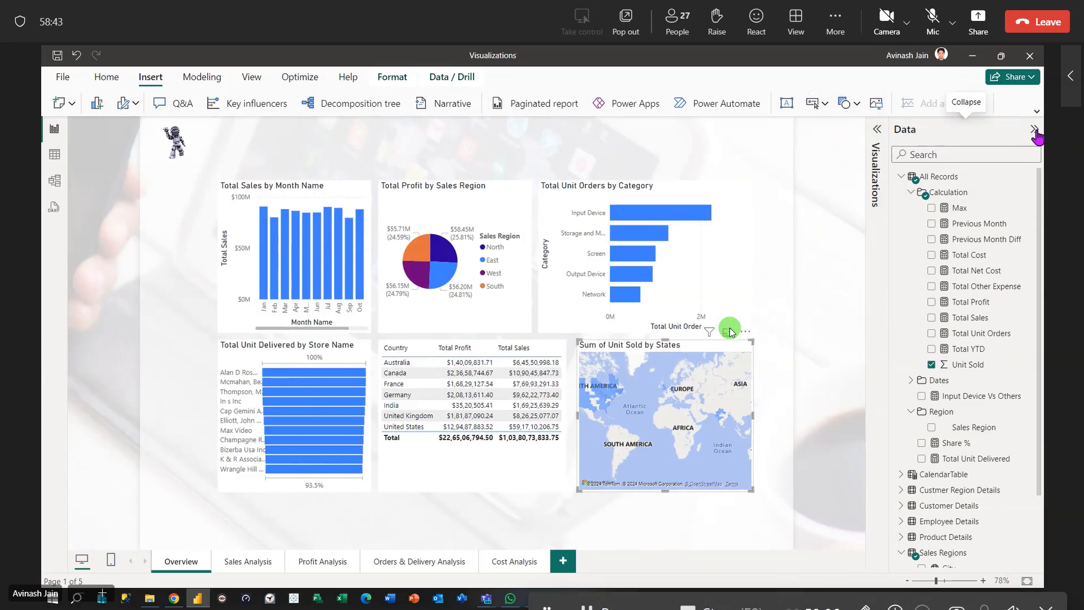
{"action": "left_click", "coordinate": [1034, 130]}
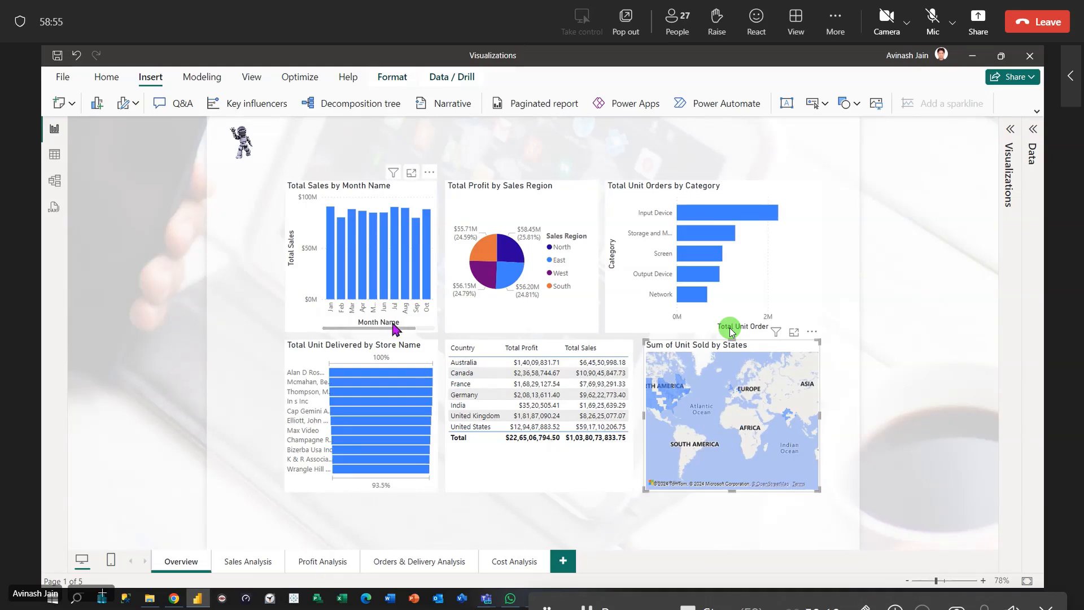
{"action": "left_click_drag", "start_coordinate": [396, 332], "coordinate": [351, 337]}
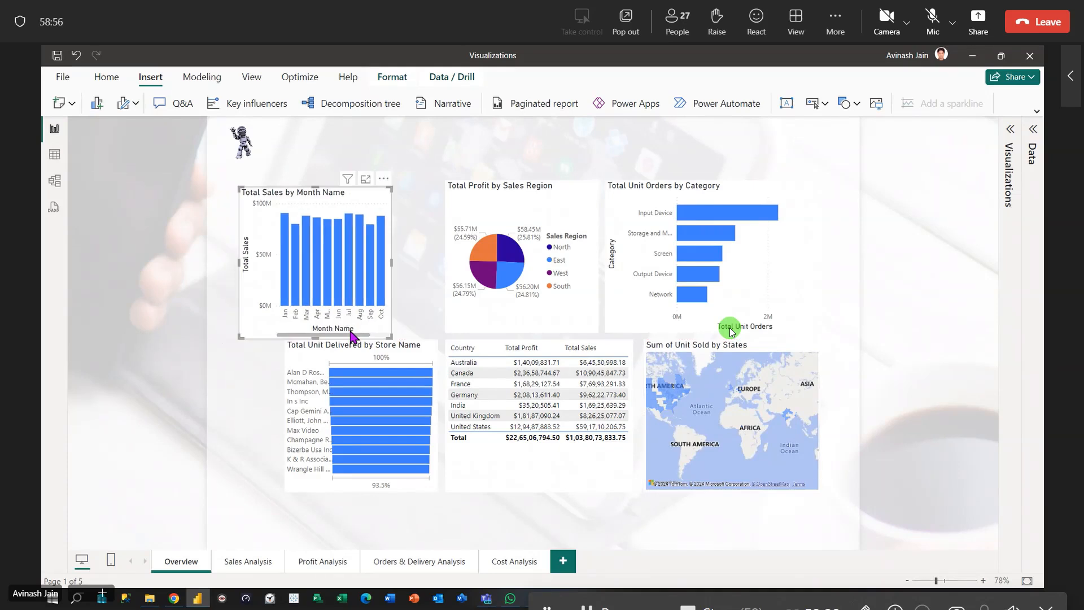
{"action": "key", "text": "ctrl+z"}
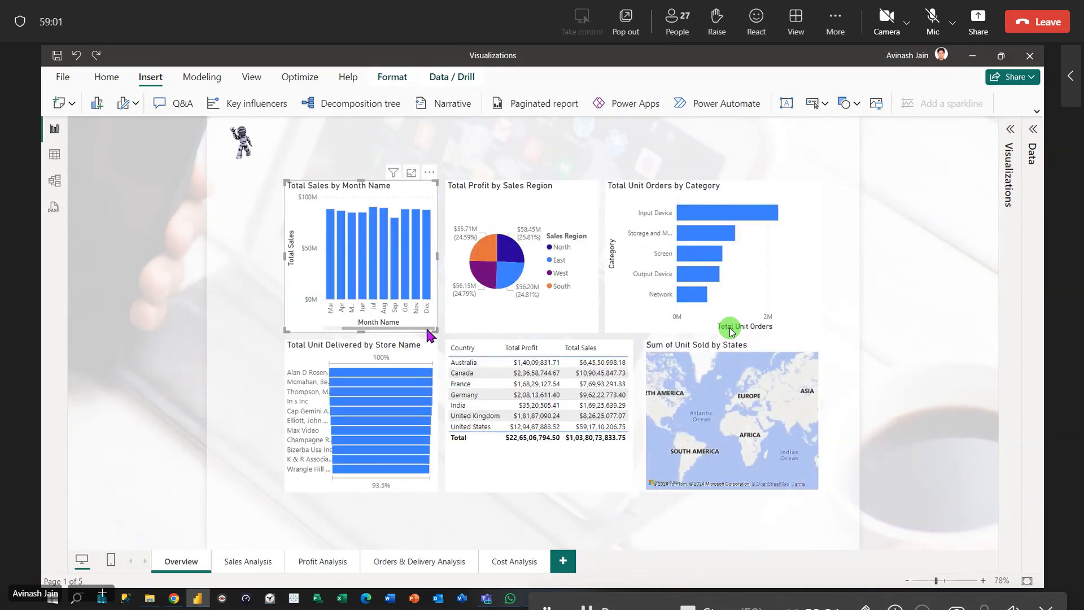
{"action": "left_click_drag", "start_coordinate": [375, 330], "coordinate": [431, 332]}
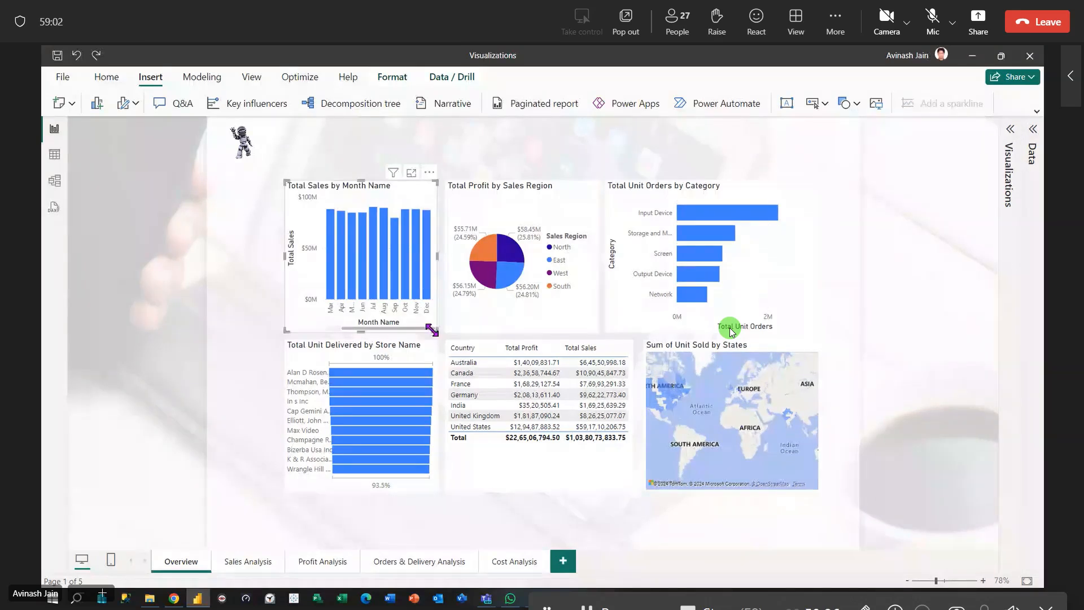
{"action": "left_click", "coordinate": [565, 139]}
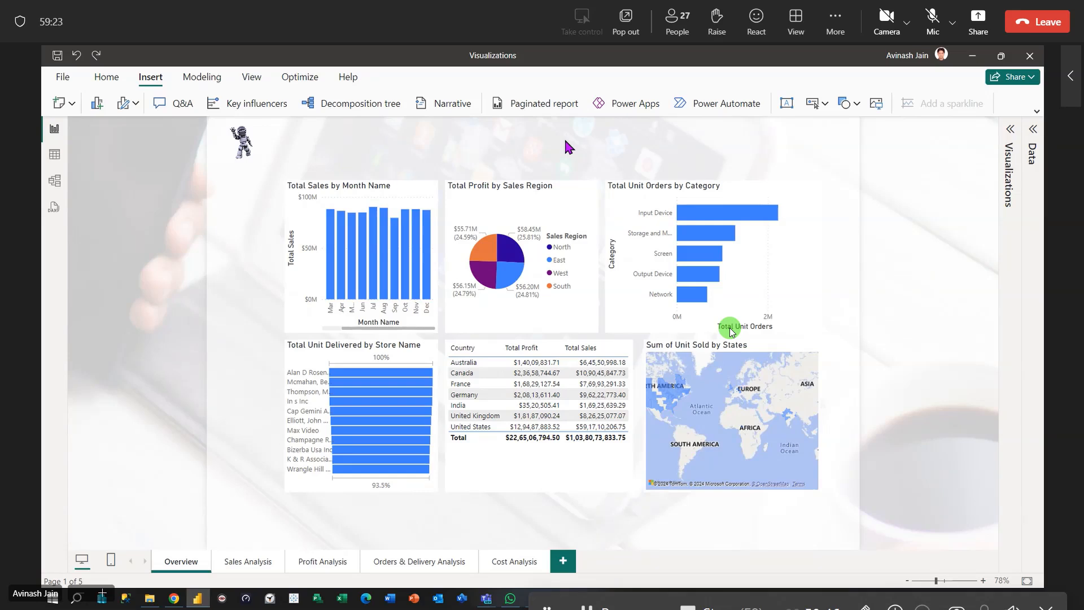
Examine the column, pie and bar charts one at a time in Focus mode, returning to the report after each.
{"action": "left_click", "coordinate": [404, 197]}
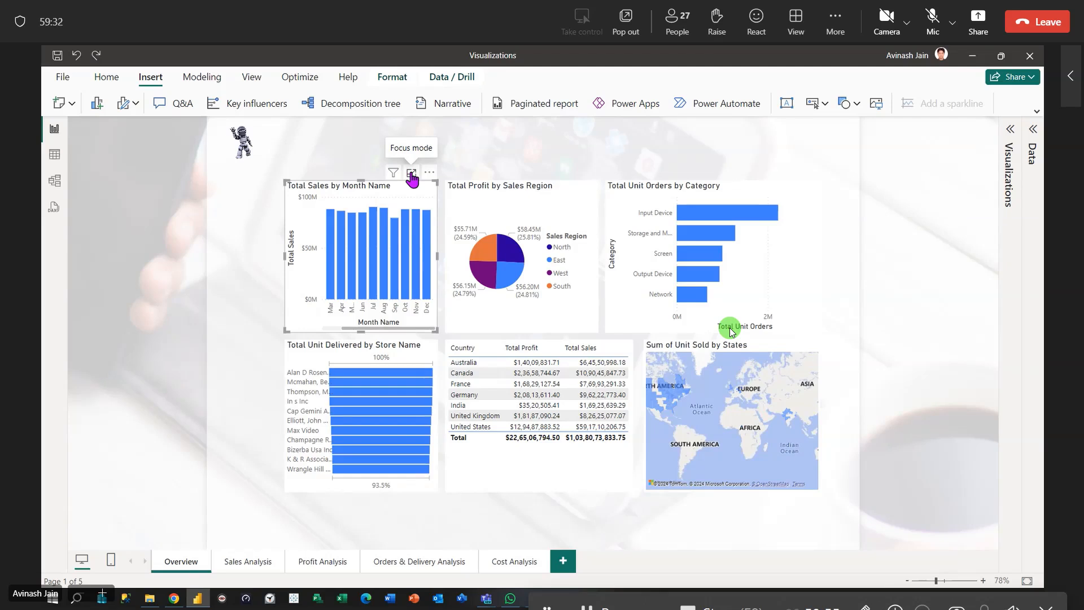
{"action": "left_click", "coordinate": [412, 175]}
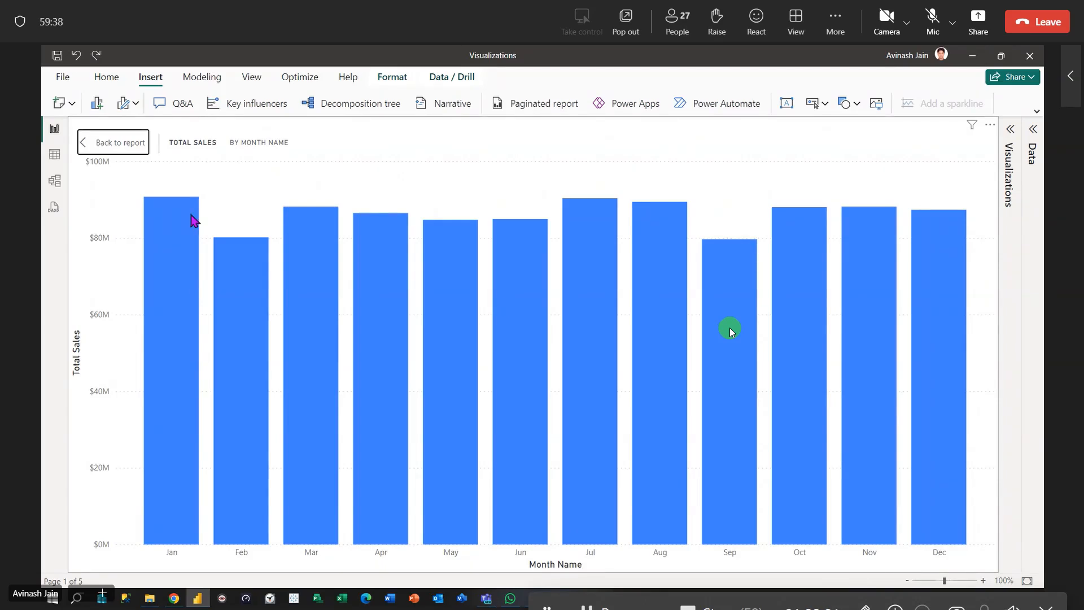
{"action": "left_click", "coordinate": [108, 147]}
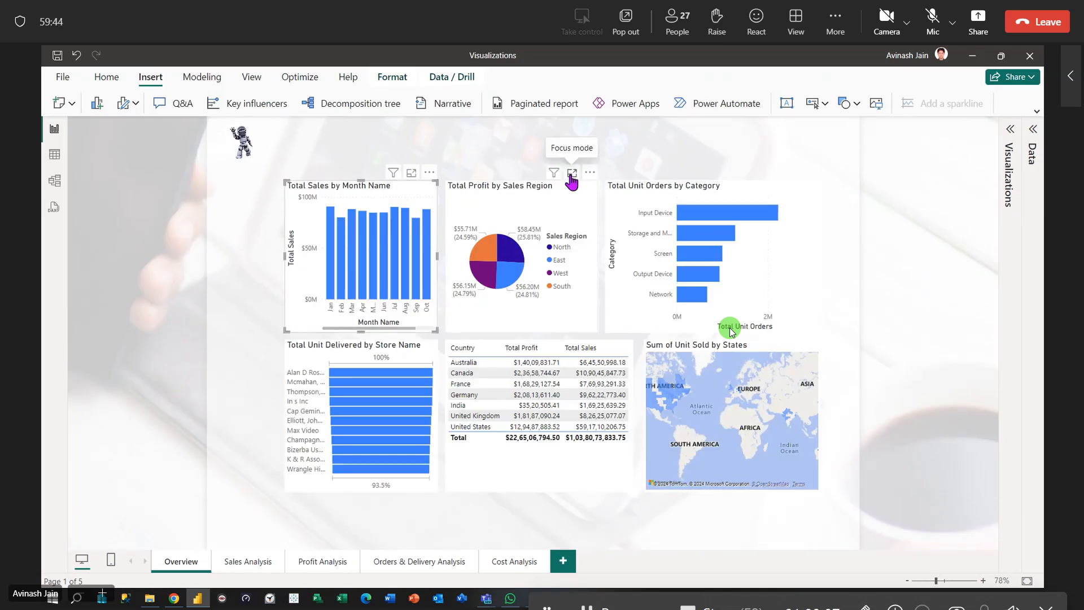
{"action": "left_click", "coordinate": [571, 173]}
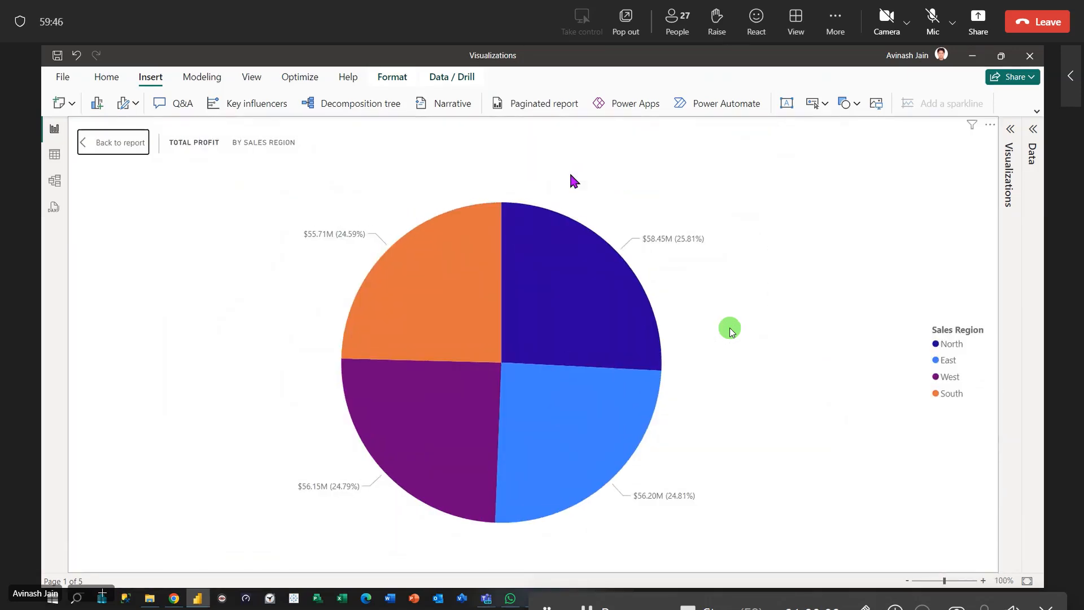
{"action": "left_click", "coordinate": [120, 143]}
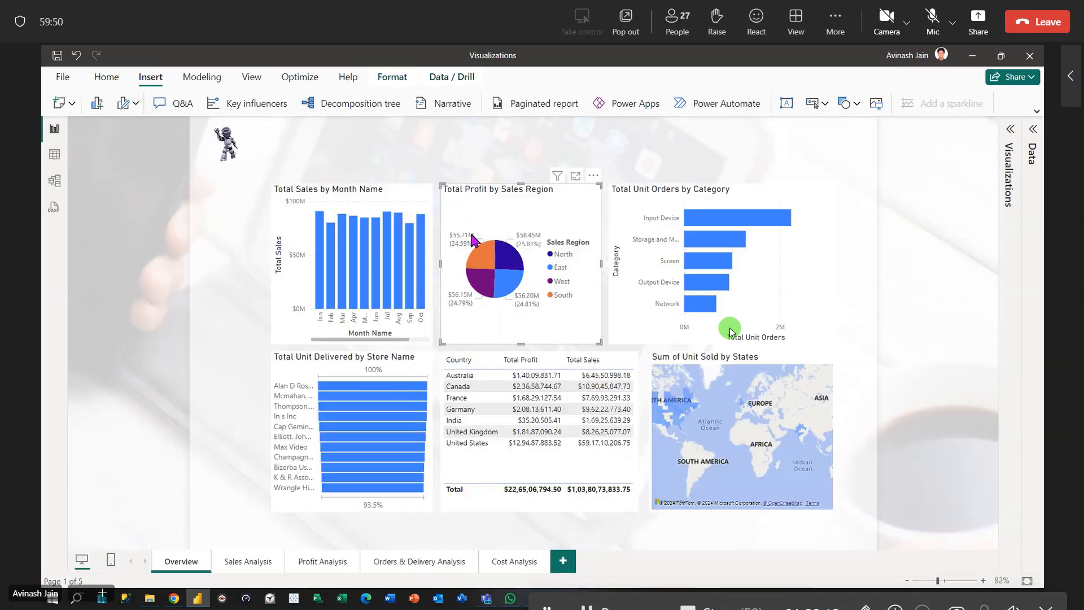
{"action": "left_click", "coordinate": [792, 174]}
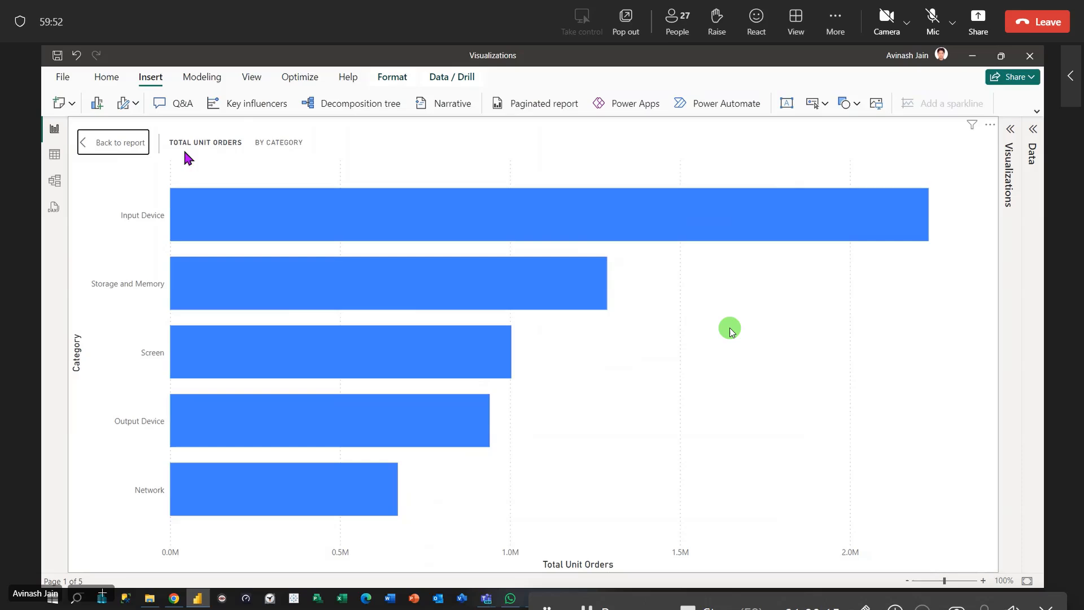
{"action": "left_click", "coordinate": [119, 148]}
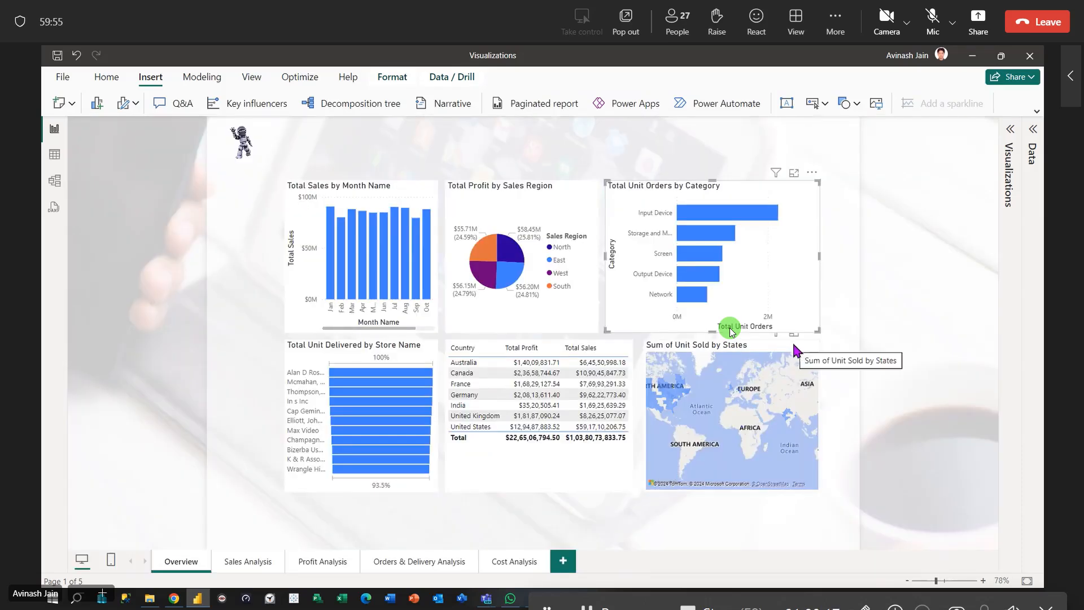
{"action": "left_click", "coordinate": [793, 351]}
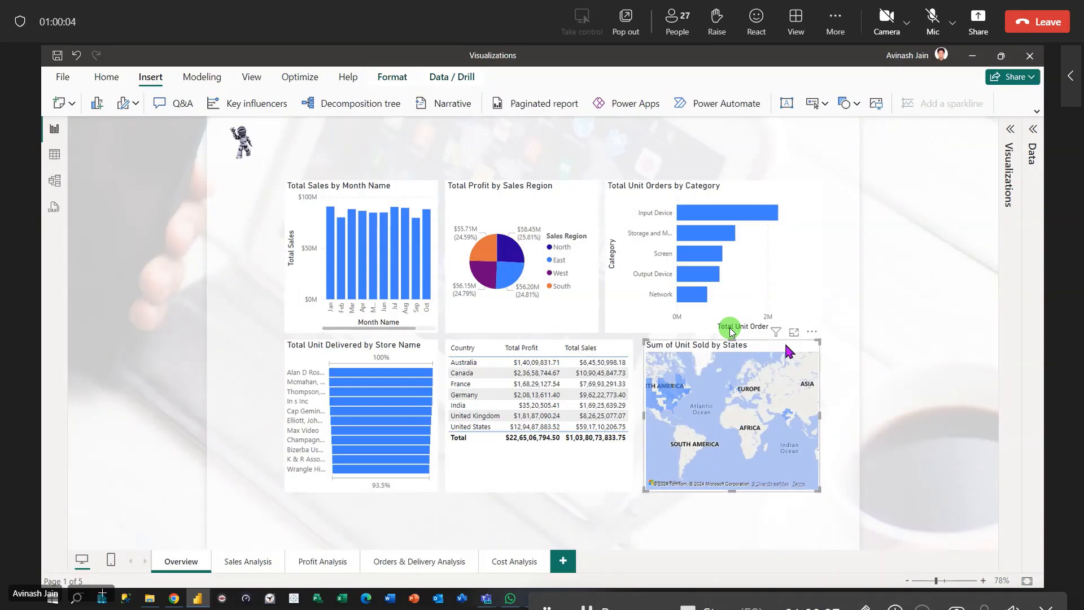
Move the store funnel, the country table and the states map slightly down to widen the gap below the upper charts.
{"action": "left_click", "coordinate": [757, 243]}
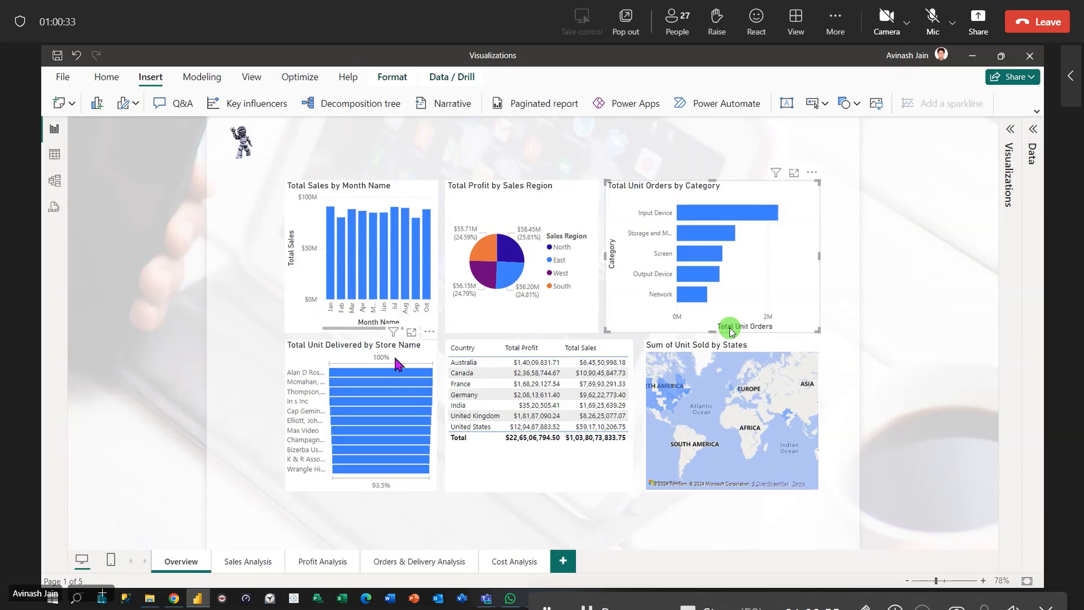
{"action": "left_click_drag", "start_coordinate": [396, 359], "coordinate": [395, 370]}
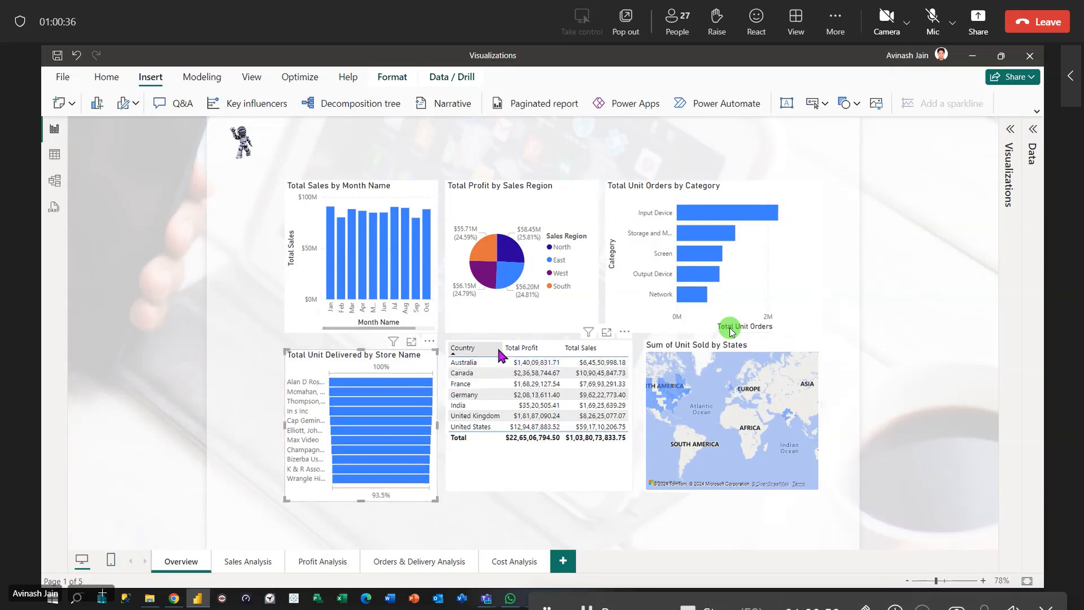
{"action": "left_click_drag", "start_coordinate": [534, 469], "coordinate": [533, 469]}
{"action": "left_click_drag", "start_coordinate": [741, 356], "coordinate": [741, 366]}
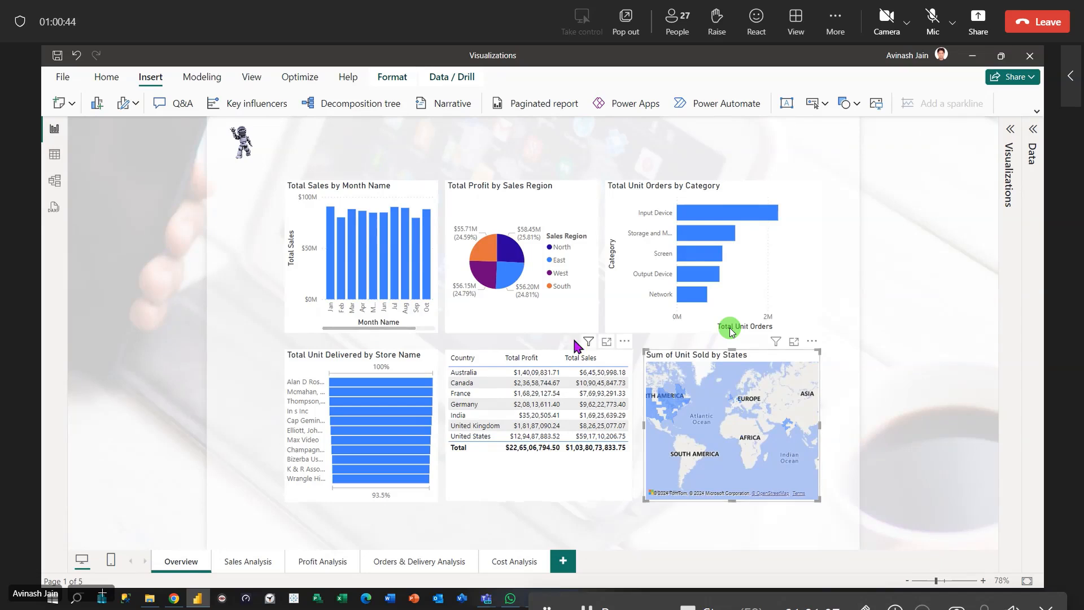
Examine the country table, the store funnel and the states map one at a time in Focus mode, returning to the report after each.
{"action": "left_click", "coordinate": [606, 342]}
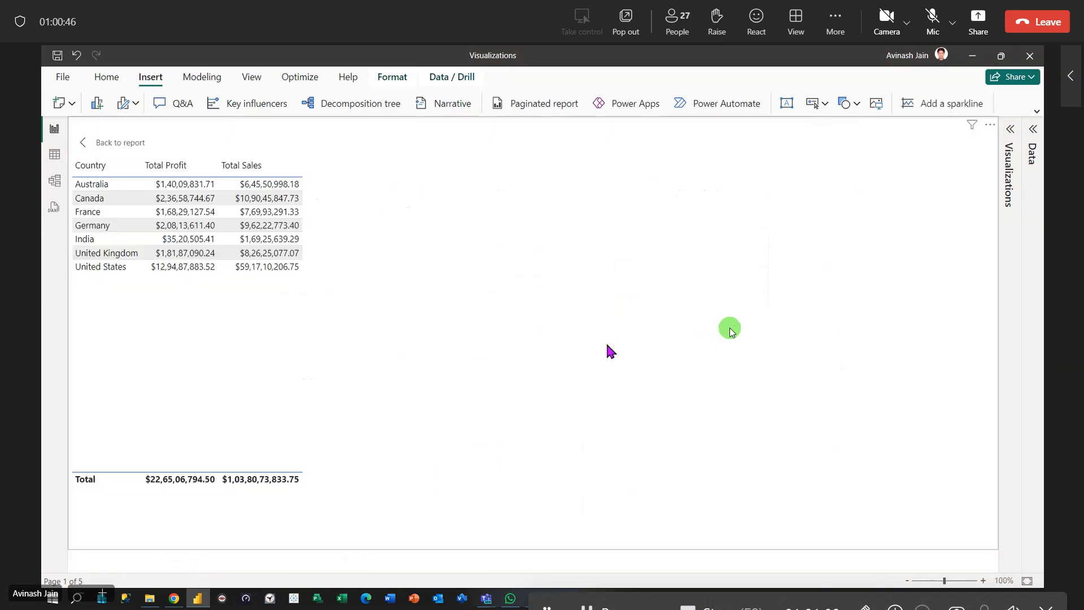
{"action": "left_click", "coordinate": [113, 142]}
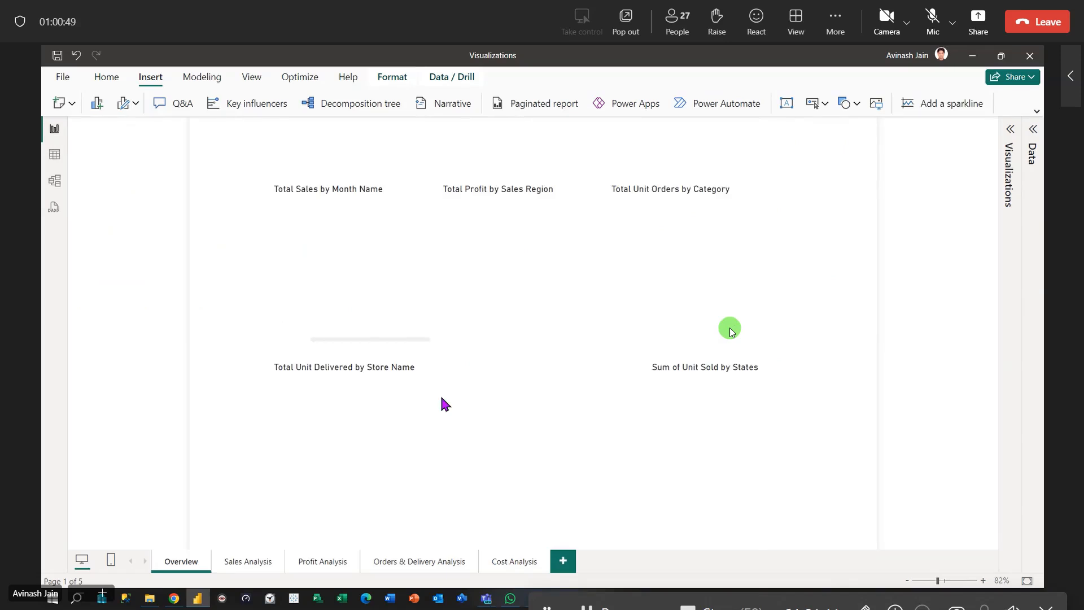
{"action": "left_click", "coordinate": [411, 343]}
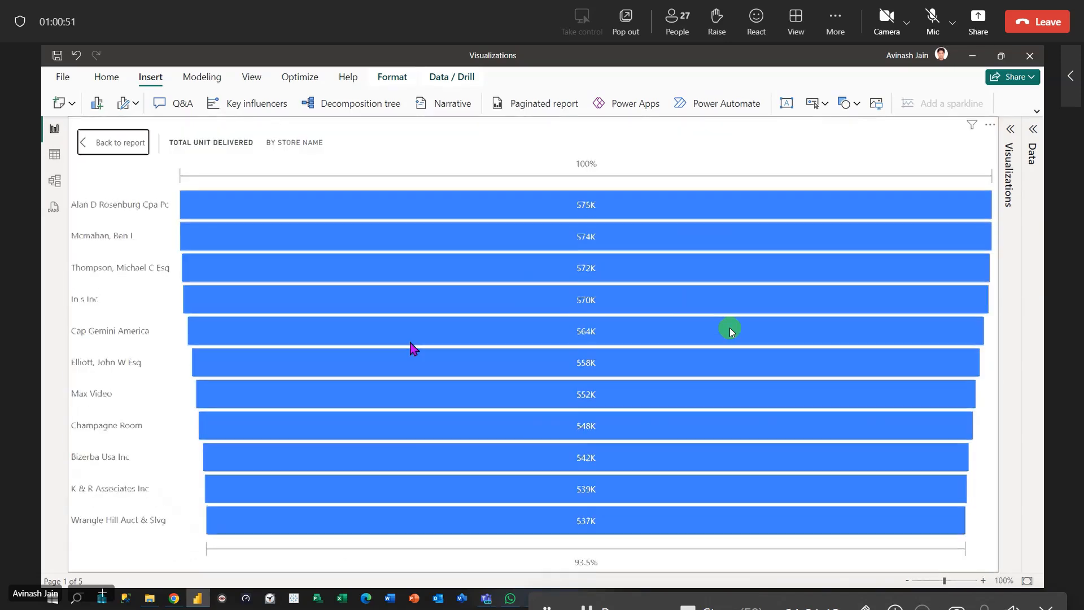
{"action": "left_click", "coordinate": [105, 145]}
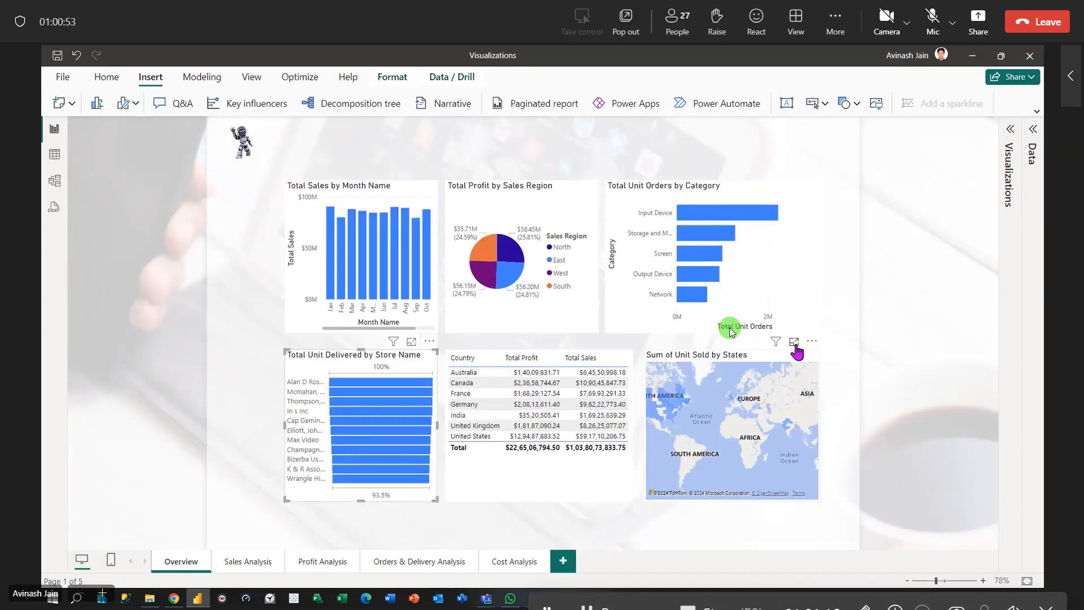
{"action": "left_click", "coordinate": [794, 343]}
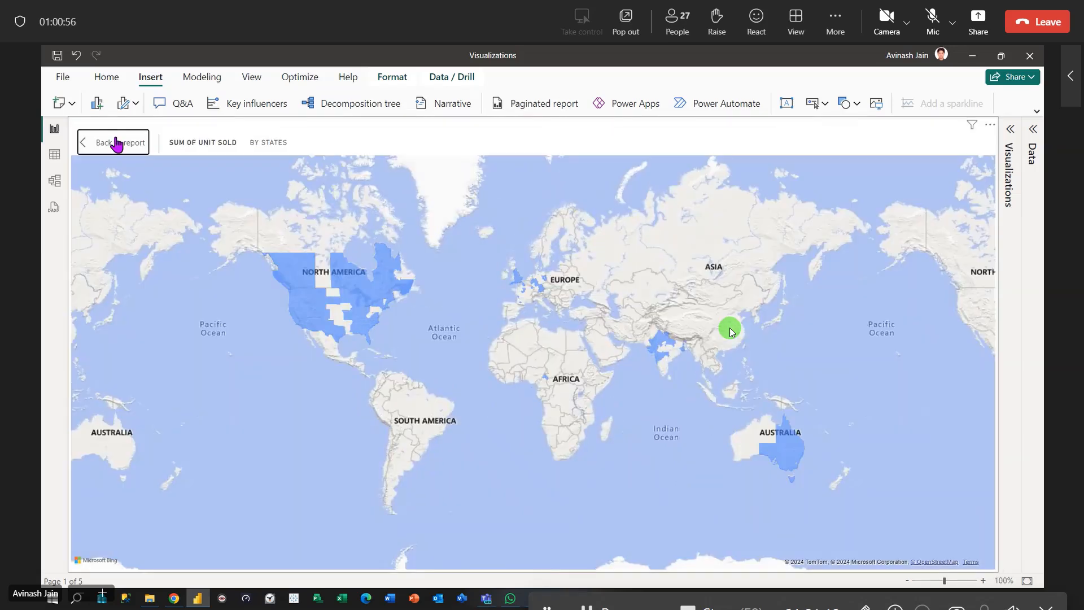
{"action": "left_click", "coordinate": [114, 142]}
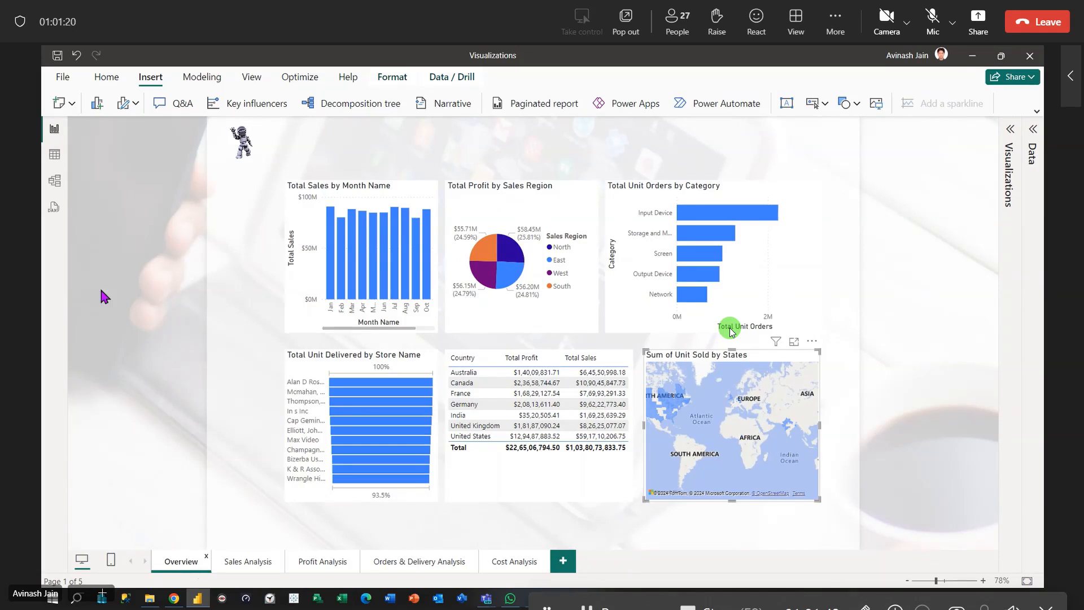
Review the table relationships in the Model view with the Properties pane collapsed, and return to the report.
{"action": "left_click", "coordinate": [54, 183]}
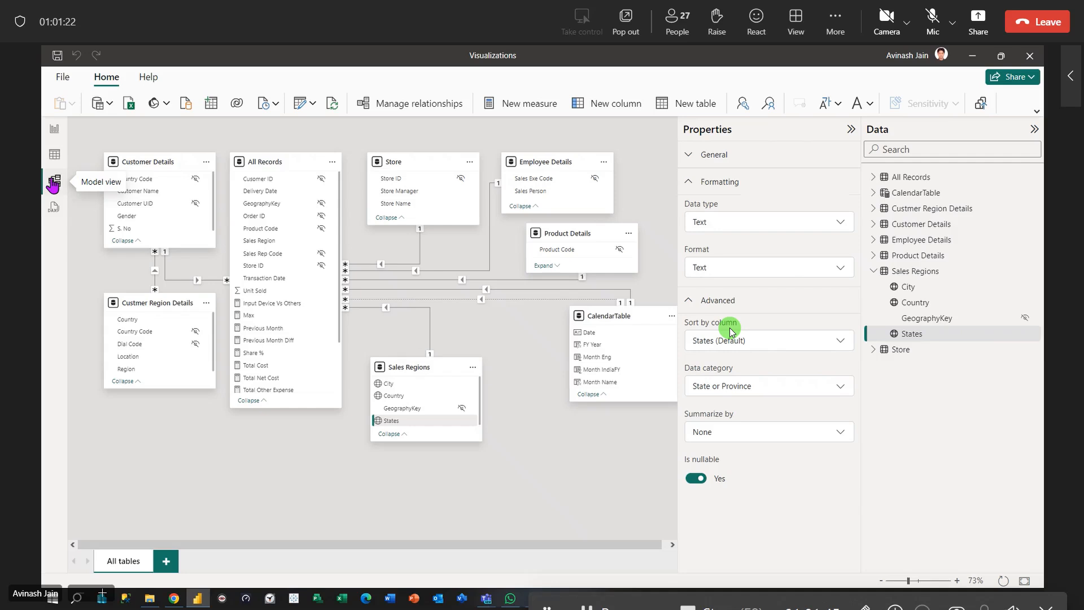
{"action": "left_click", "coordinate": [851, 129]}
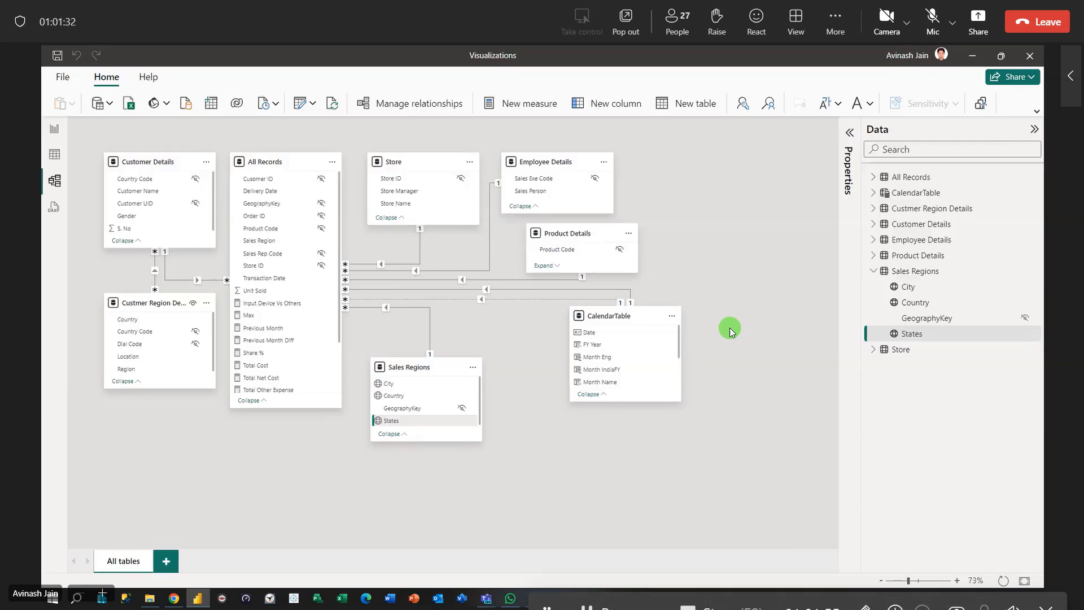
{"action": "left_click", "coordinate": [55, 130]}
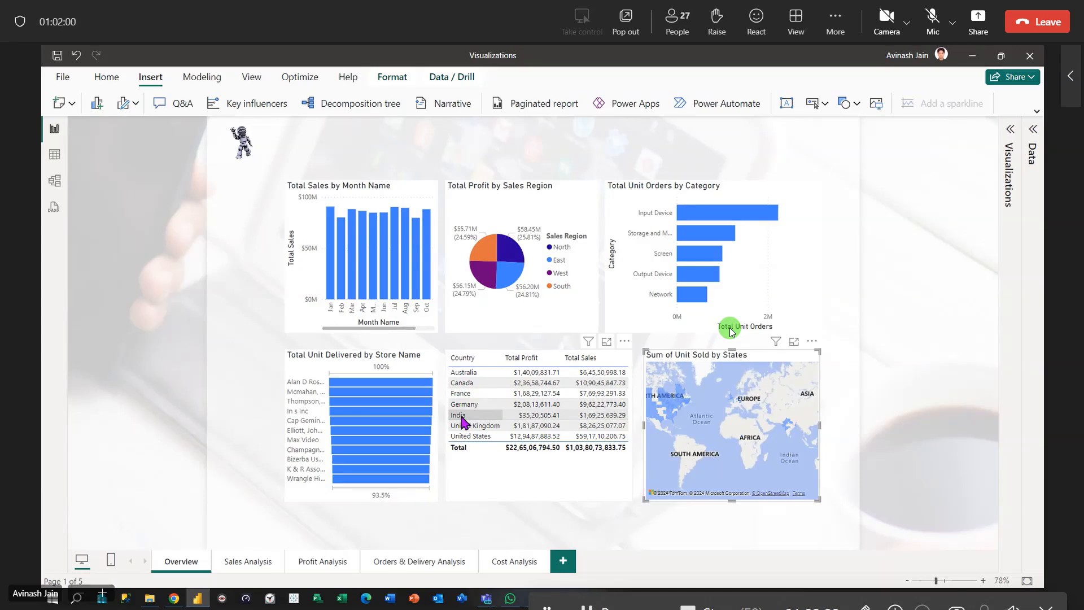
Cross-highlight the Overview visuals by India, by the Screen category, and by Germany combined with the storage category.
{"action": "left_click", "coordinate": [461, 419]}
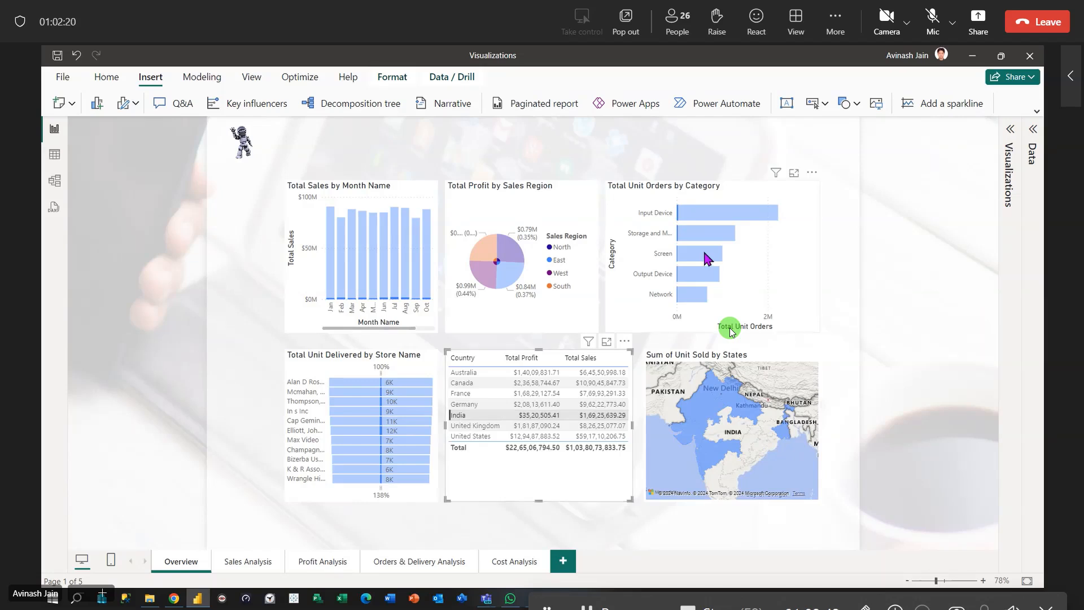
{"action": "mouse_move", "coordinate": [706, 259]}
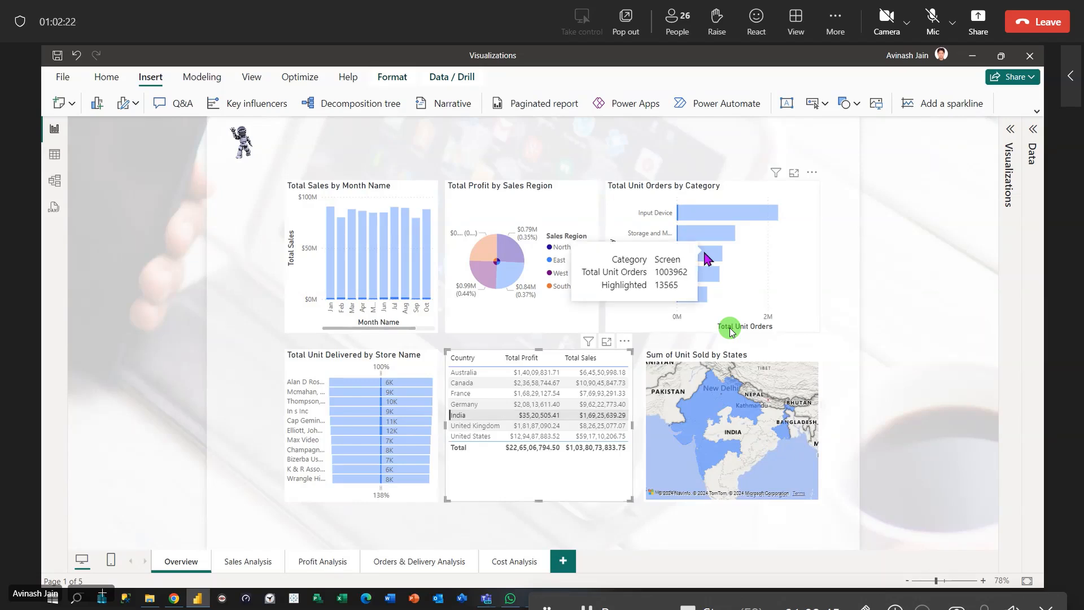
{"action": "left_click", "coordinate": [706, 259]}
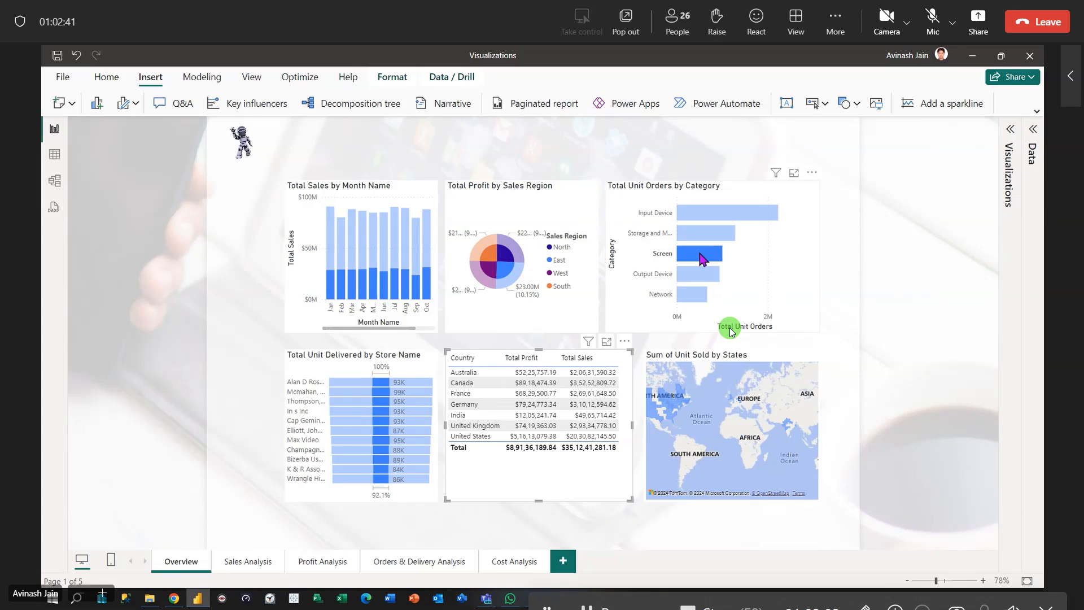
{"action": "mouse_move", "coordinate": [701, 259]}
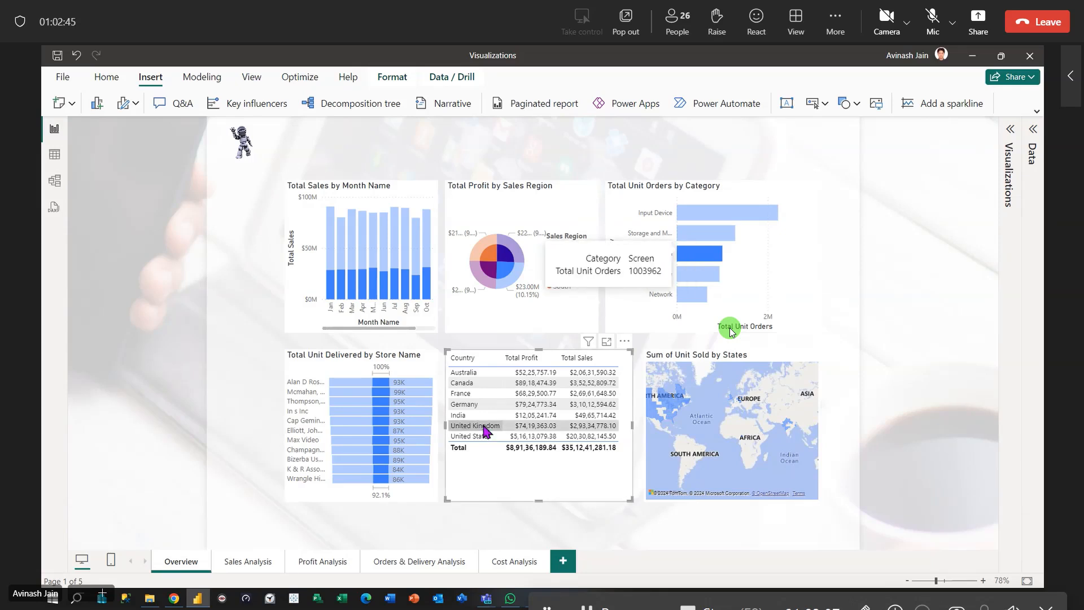
{"action": "left_click", "coordinate": [461, 405]}
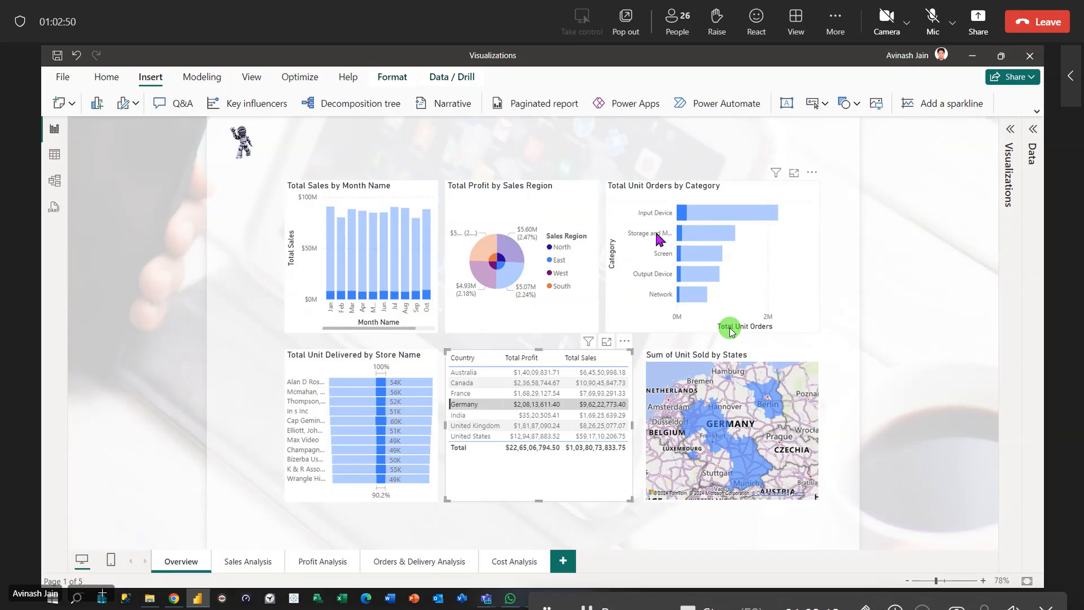
{"action": "left_click", "coordinate": [703, 232]}
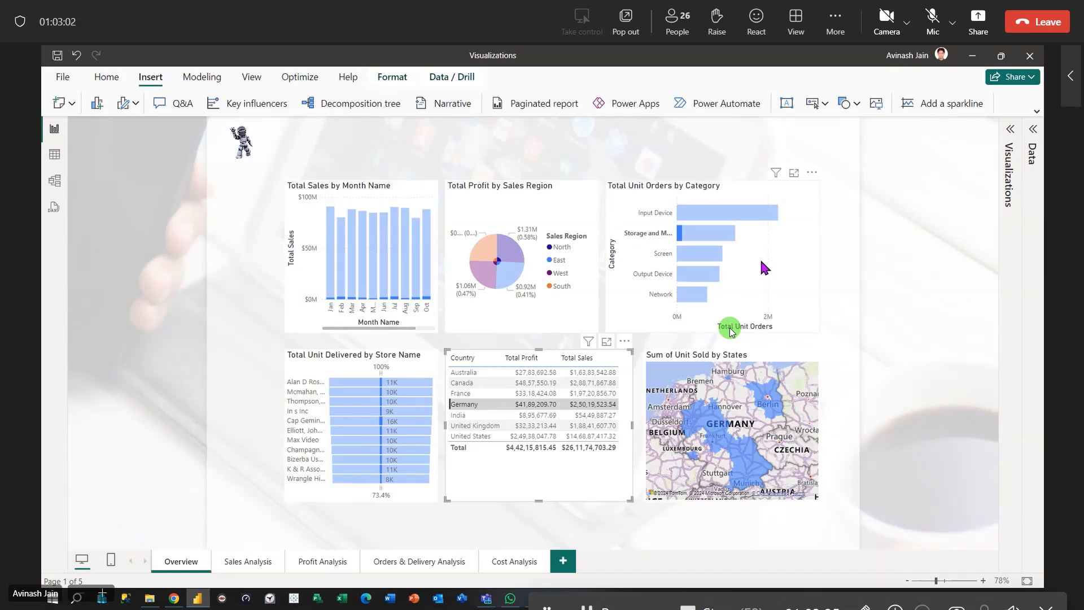
Toggle the India highlight from the country table, combine it with the Input Device category, and clear the selections.
{"action": "left_click", "coordinate": [460, 416]}
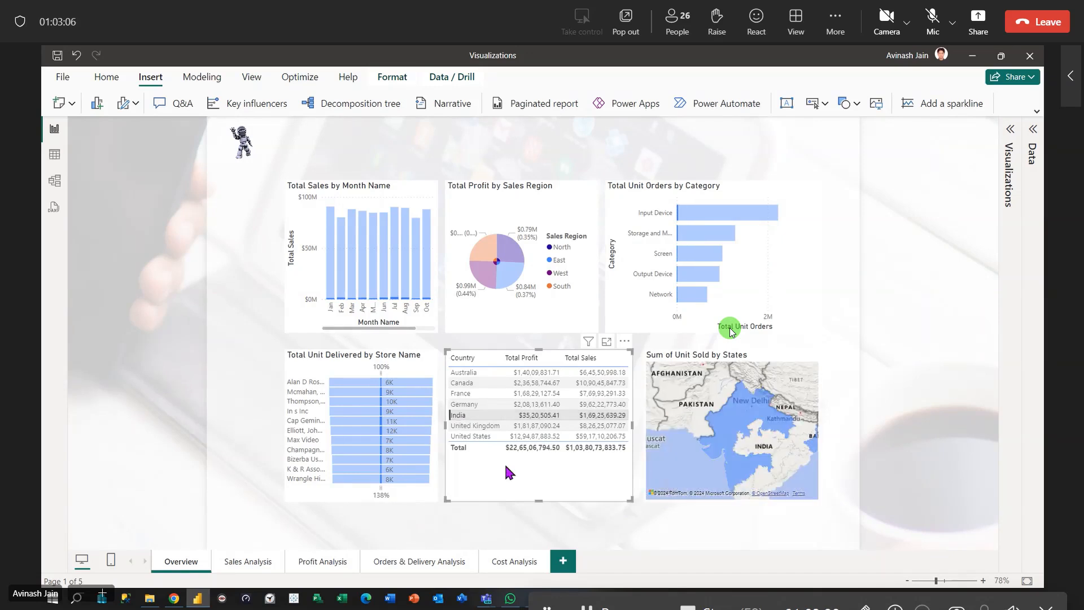
{"action": "left_click", "coordinate": [462, 414]}
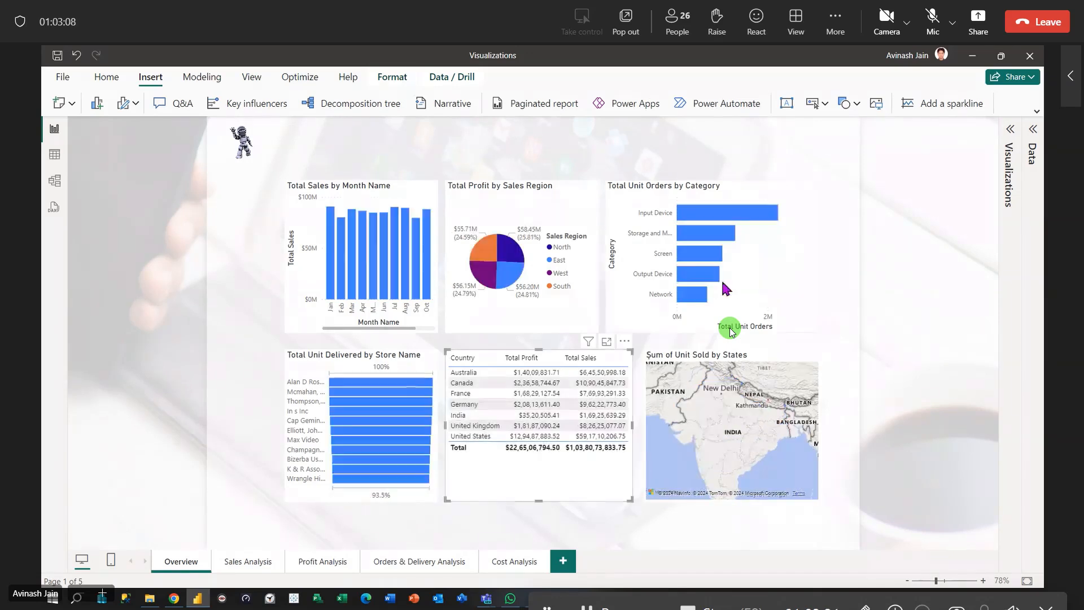
{"action": "left_click", "coordinate": [460, 414]}
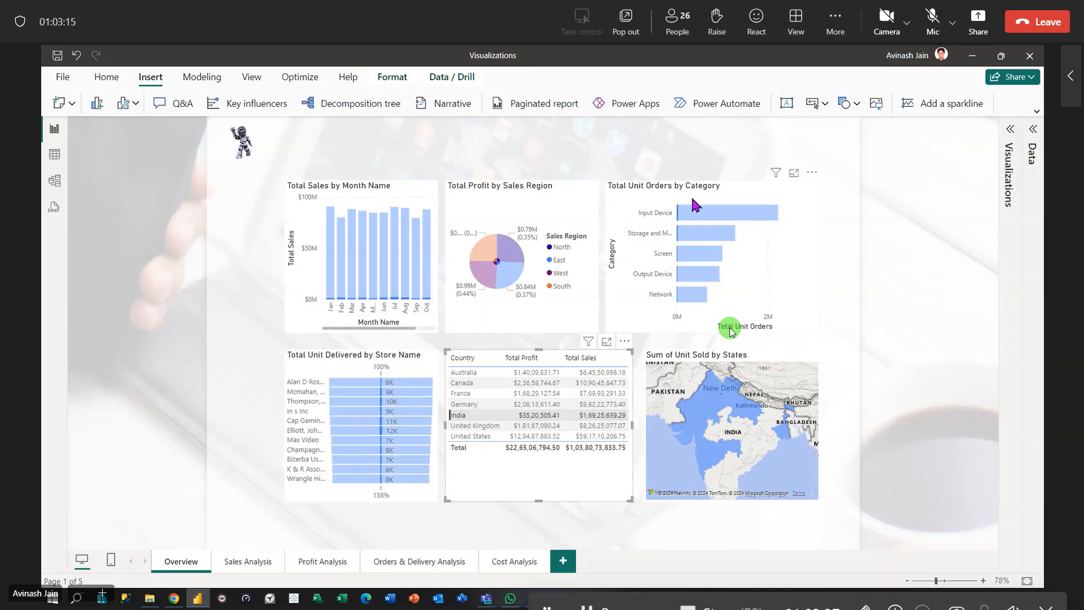
{"action": "left_click", "coordinate": [699, 213]}
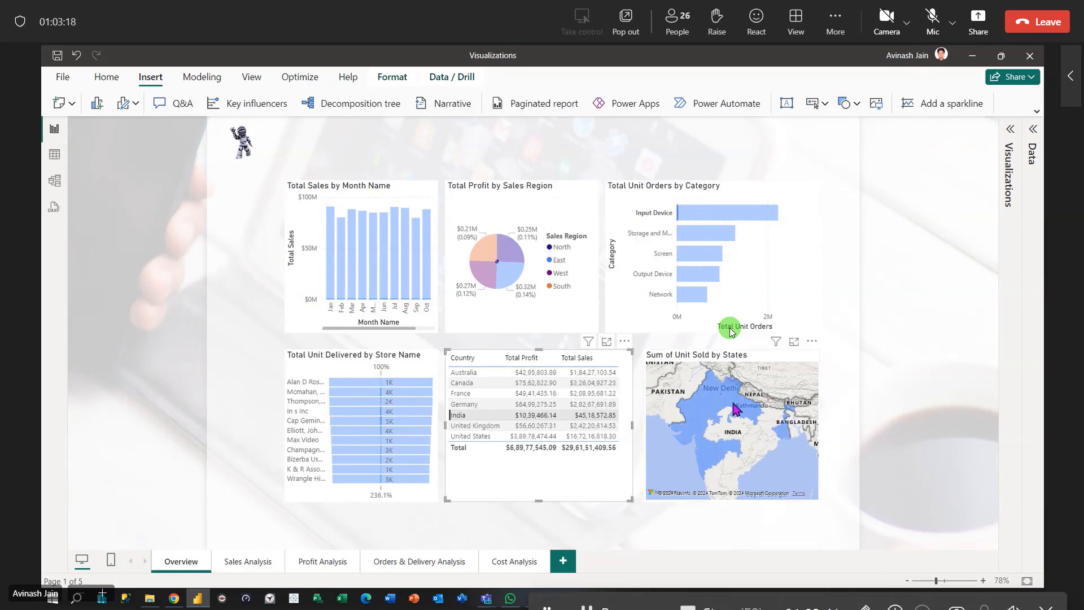
{"action": "mouse_move", "coordinate": [715, 405]}
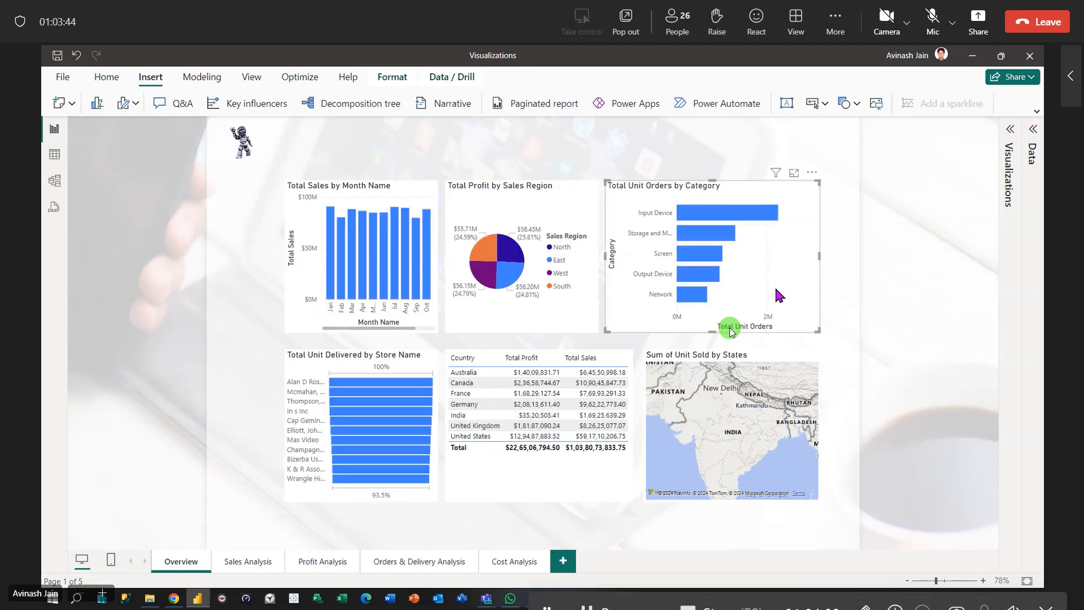
{"action": "left_click", "coordinate": [571, 472]}
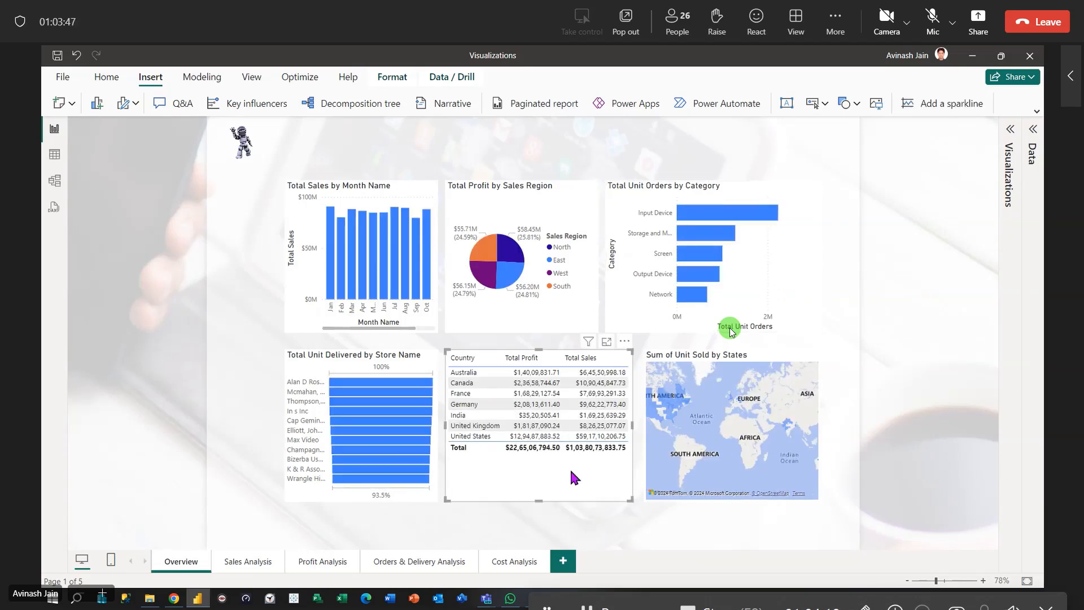
Cross-highlight the page by the Cap Gemini store in the funnel, check the country table, and clear the highlight.
{"action": "left_click", "coordinate": [296, 425]}
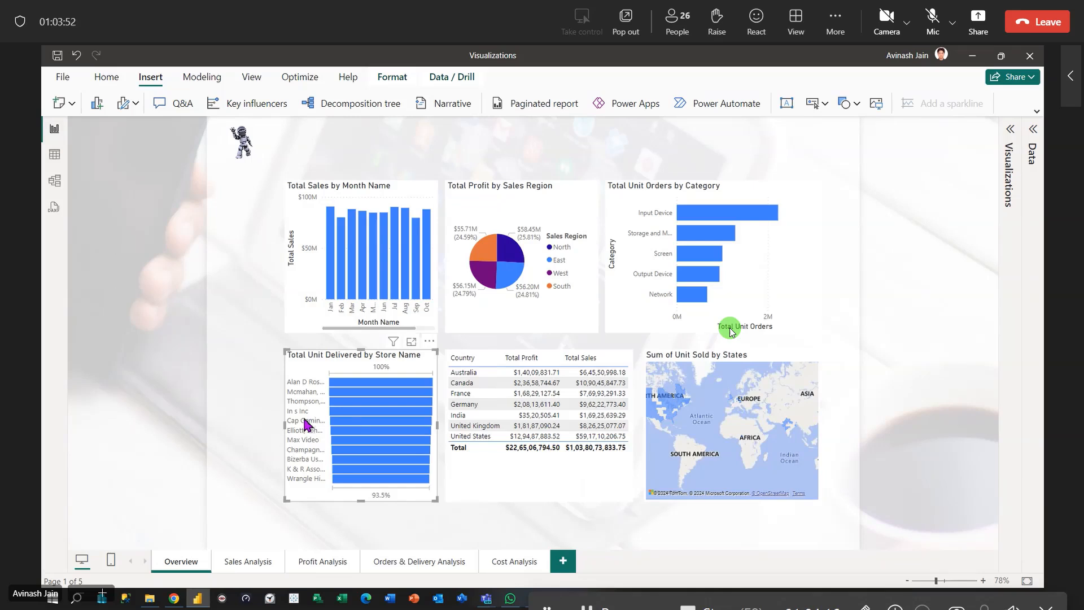
{"action": "left_click", "coordinate": [355, 421]}
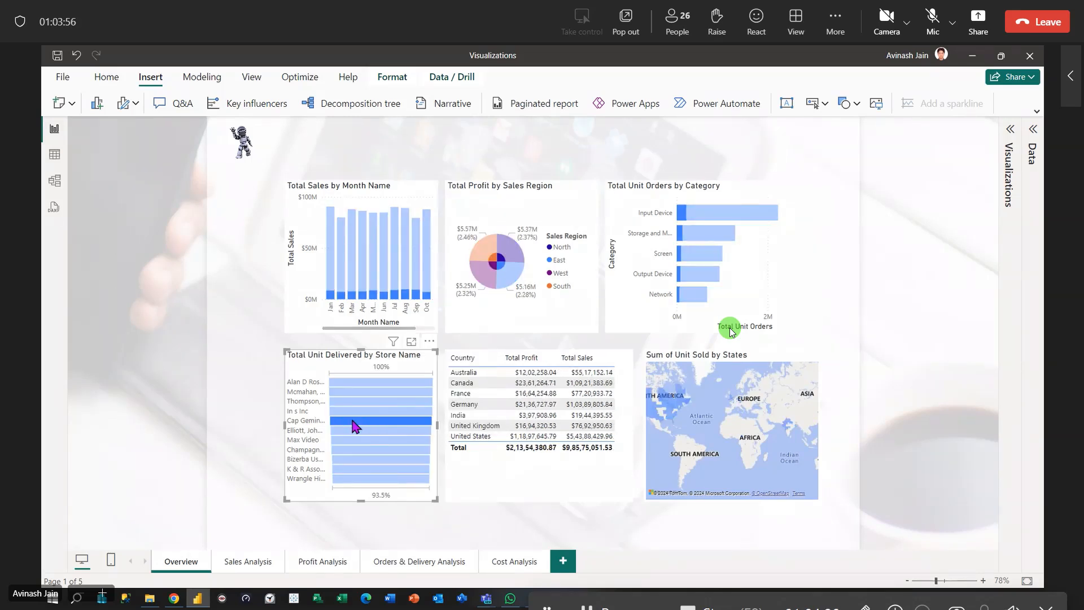
{"action": "left_click", "coordinate": [492, 480]}
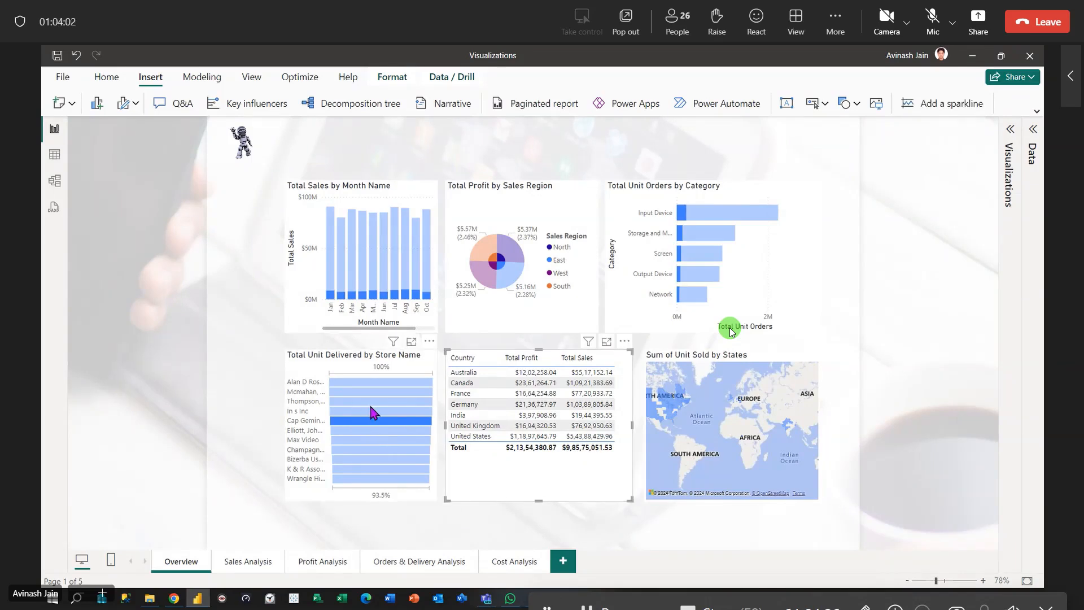
{"action": "left_click", "coordinate": [305, 492]}
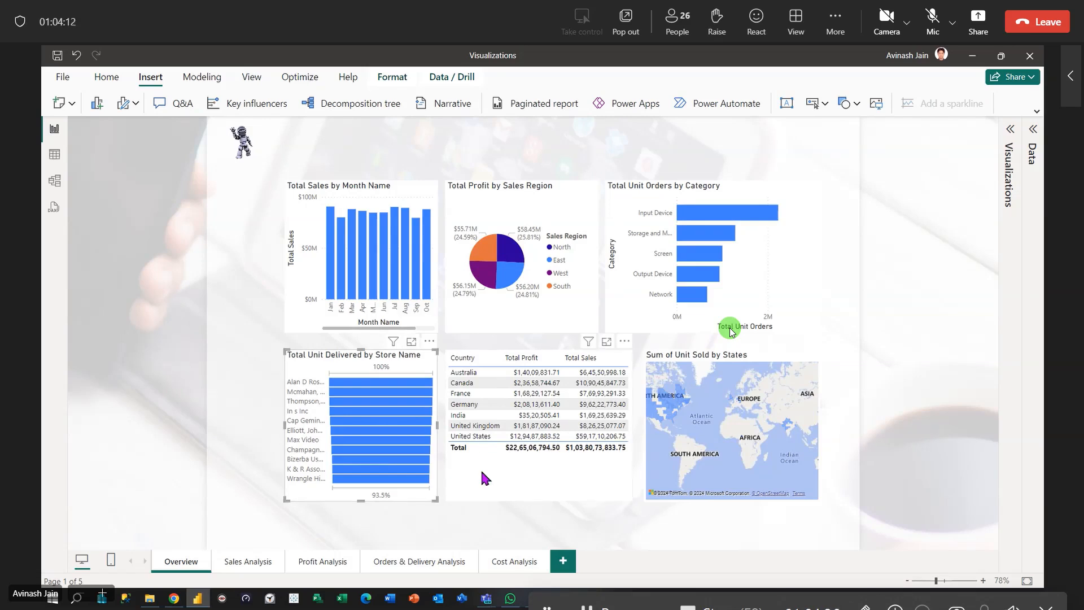
Cross-highlight the page by United Kingdom and by United States from the country table, inspecting the map and column chart.
{"action": "left_click", "coordinate": [469, 427]}
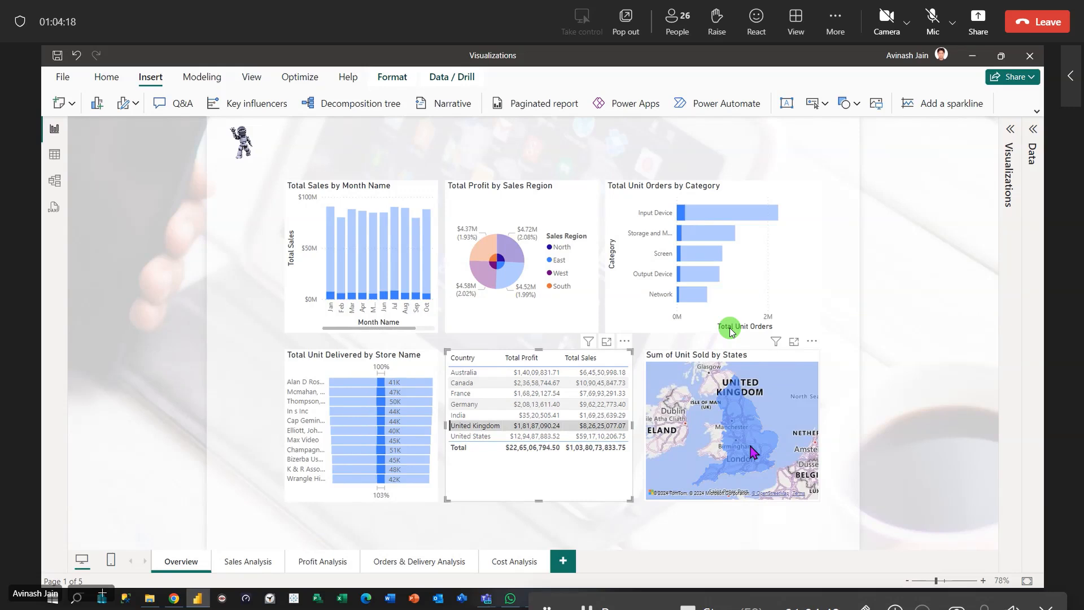
{"action": "left_click", "coordinate": [474, 436]}
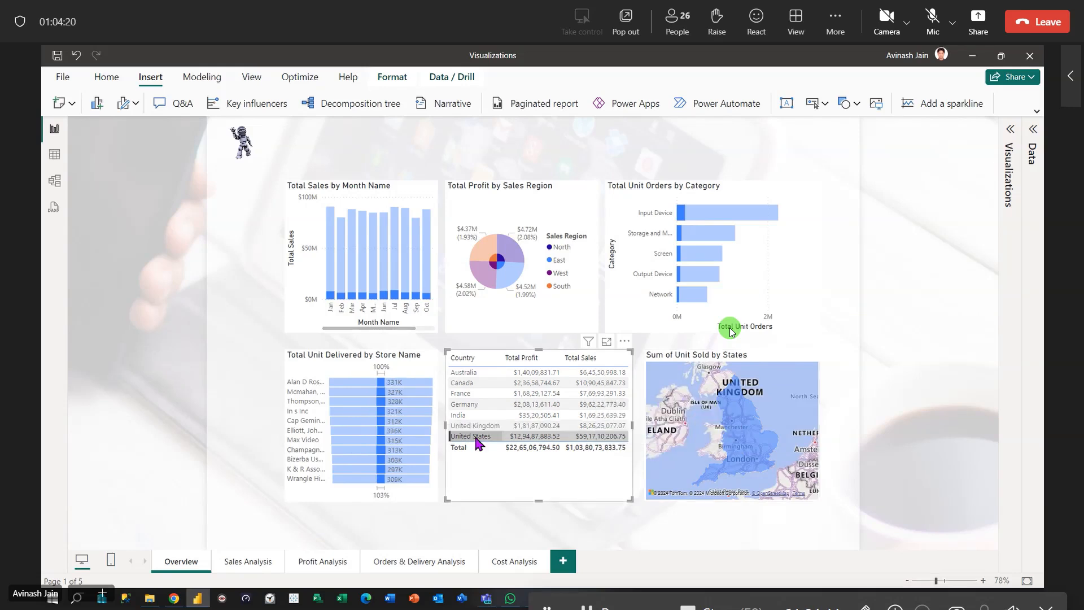
{"action": "mouse_move", "coordinate": [737, 422]}
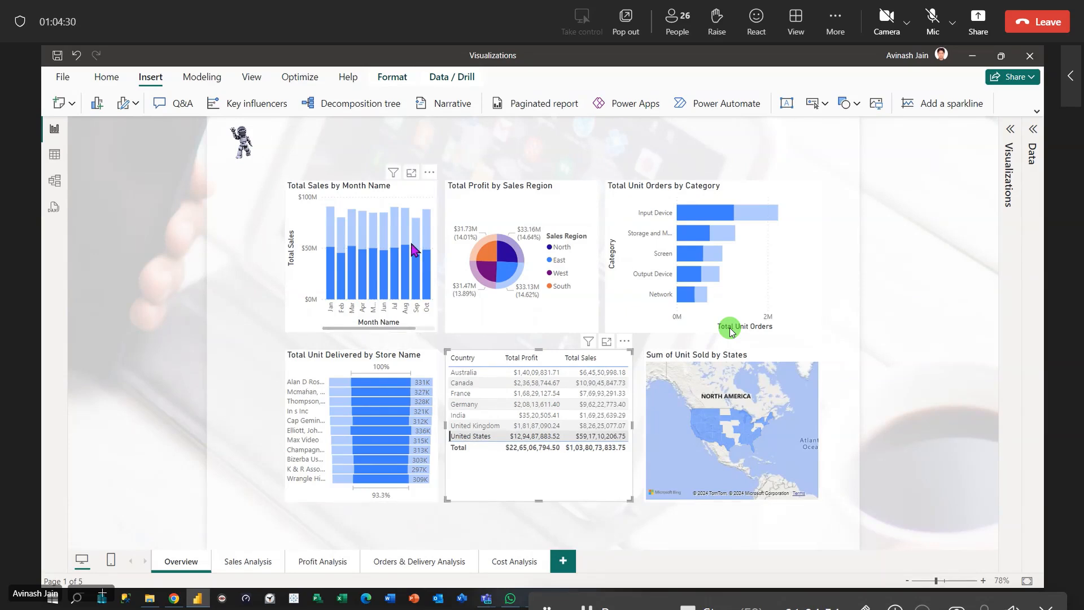
{"action": "mouse_move", "coordinate": [334, 222]}
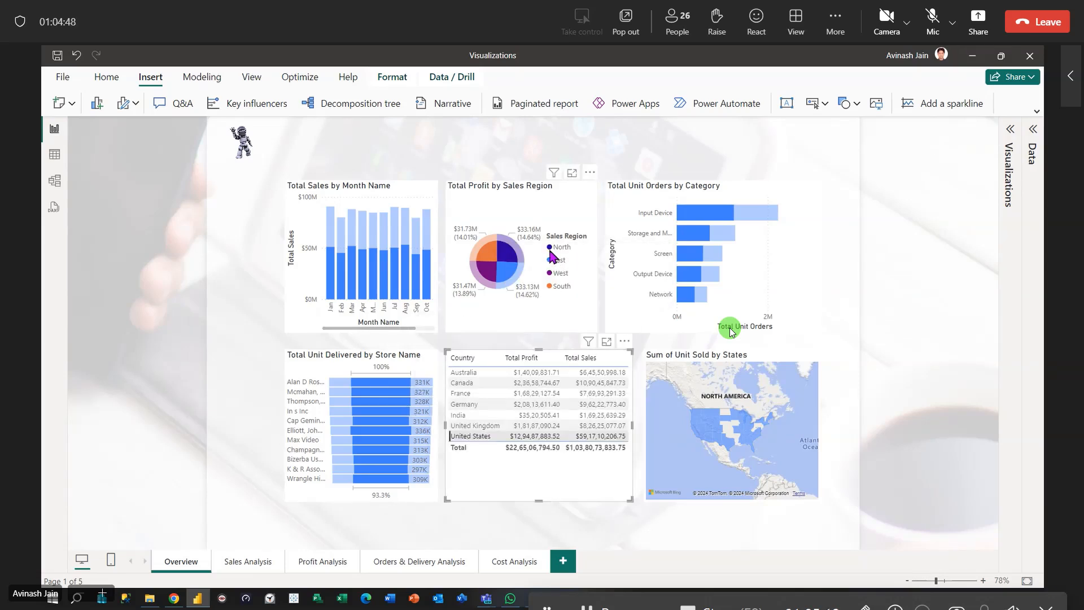
Add the South sales region and the Input Device category to the United States selection to examine their combined figures.
{"action": "left_click", "coordinate": [550, 286]}
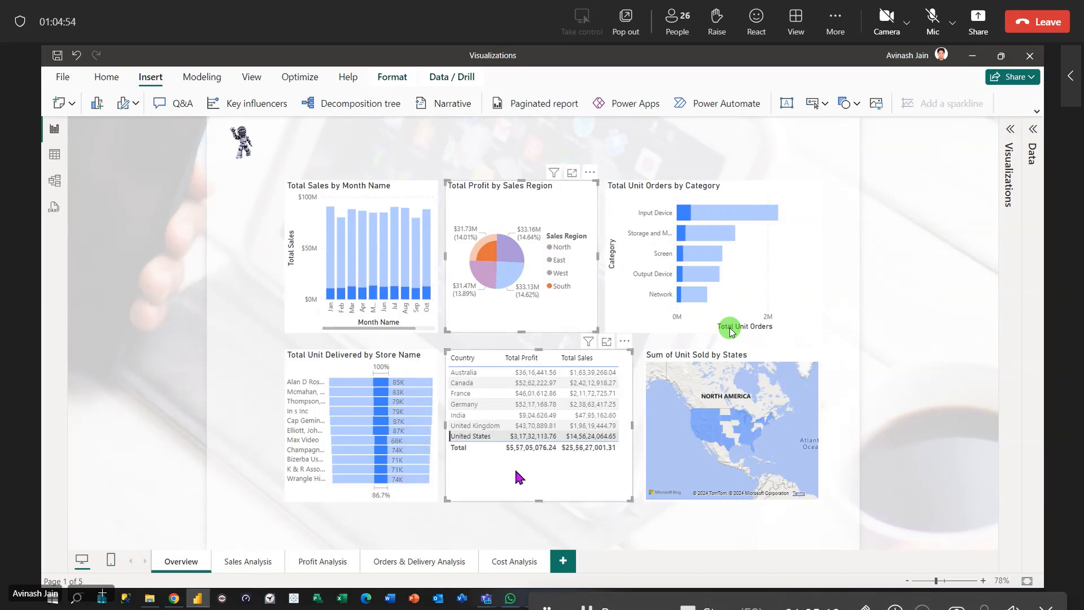
{"action": "mouse_move", "coordinate": [489, 259]}
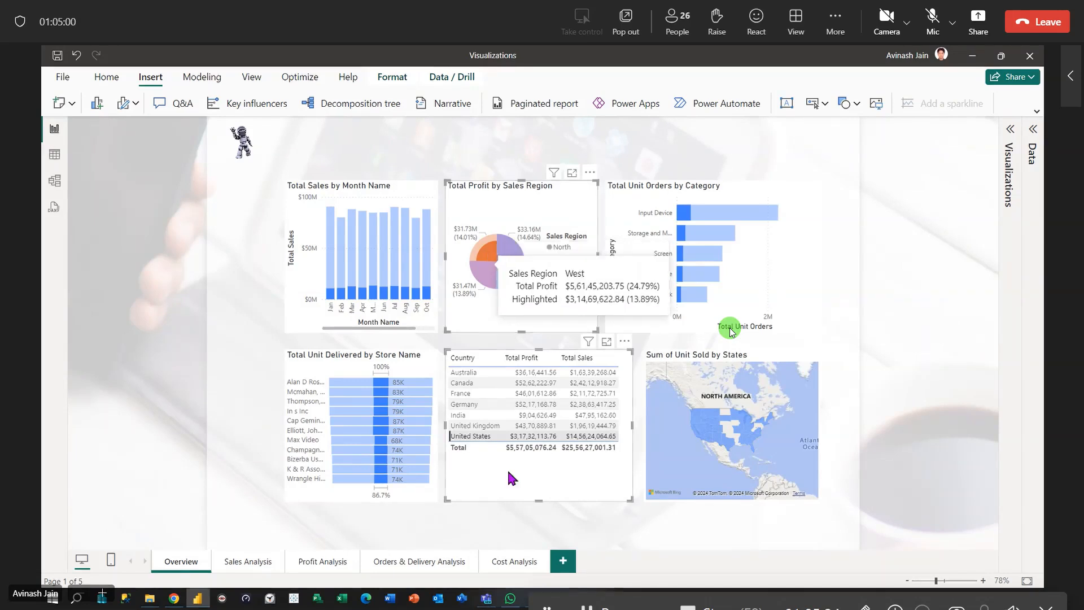
{"action": "left_click", "coordinate": [688, 218]}
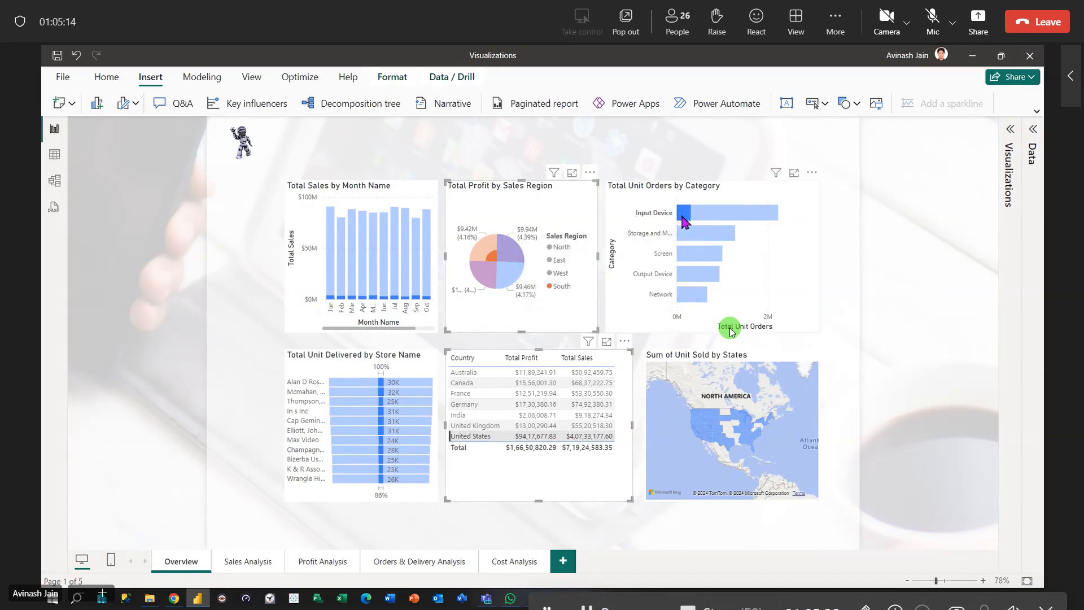
Clear the combined highlight and delete every chart, the country table and the map from the Overview page.
{"action": "mouse_move", "coordinate": [682, 216]}
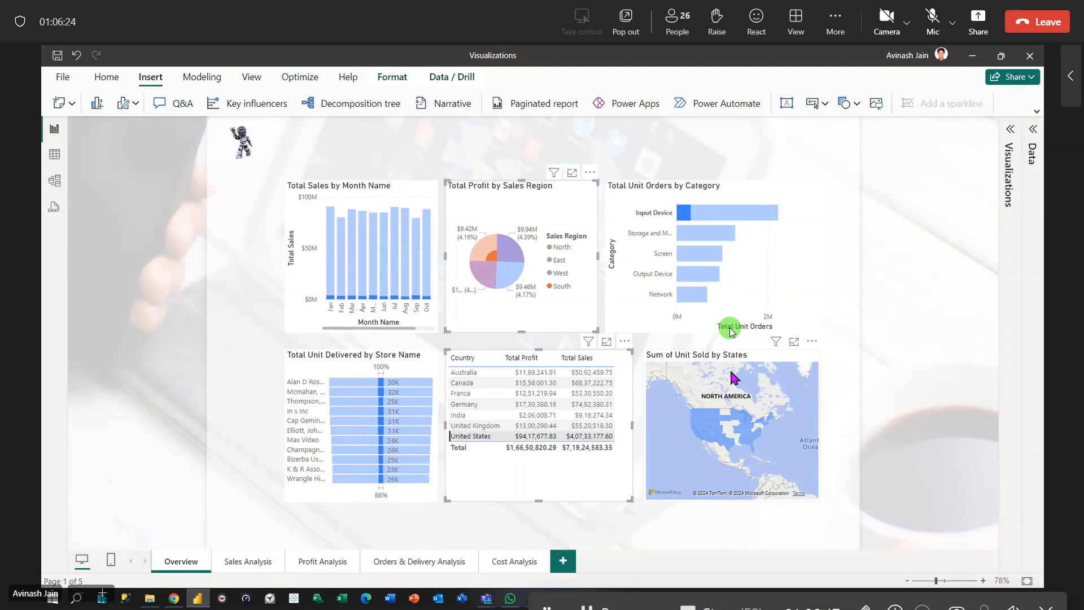
{"action": "left_click", "coordinate": [588, 467]}
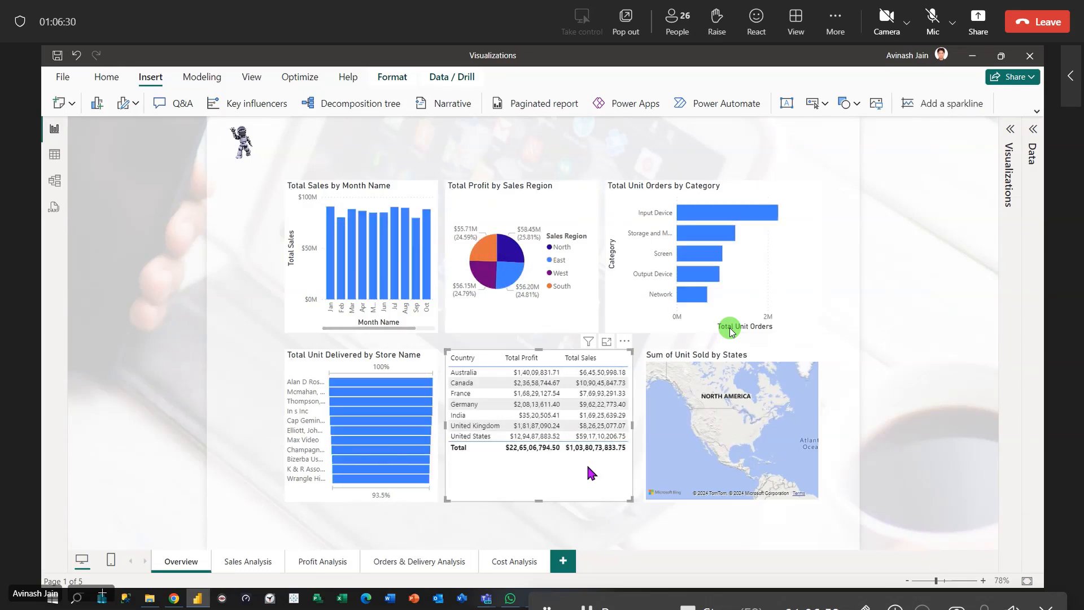
{"action": "key", "text": "Delete"}
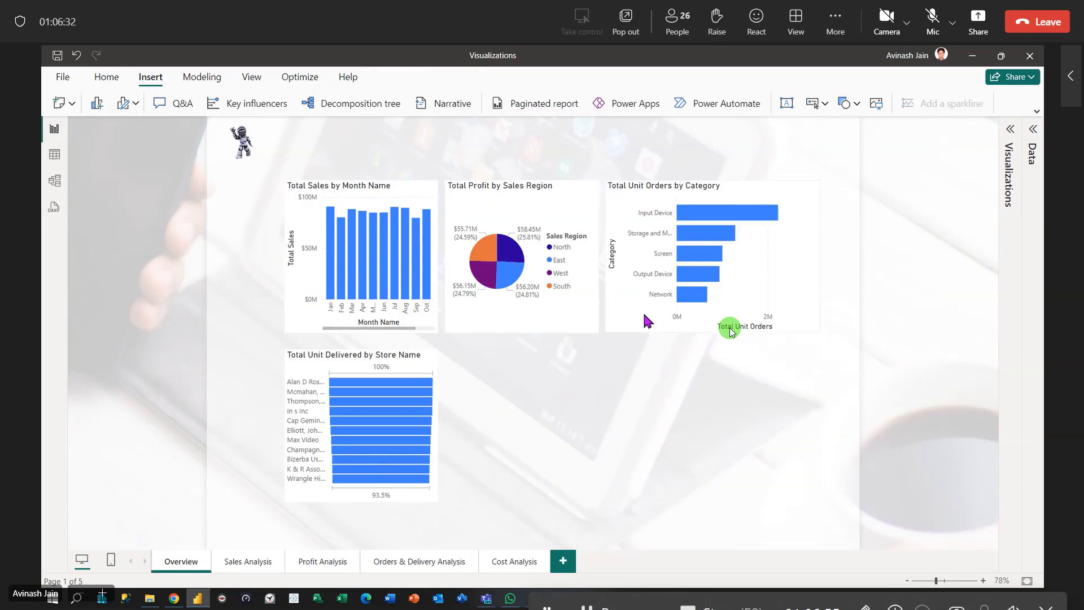
{"action": "left_click", "coordinate": [424, 319]}
{"action": "key", "text": "Delete"}
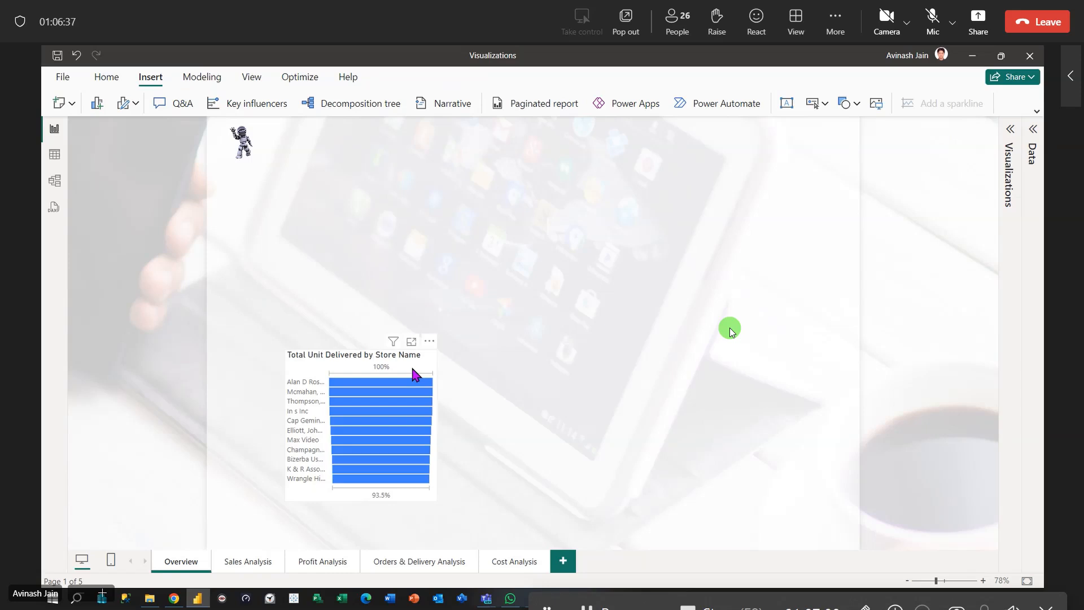
{"action": "left_click", "coordinate": [416, 374]}
{"action": "key", "text": "Delete"}
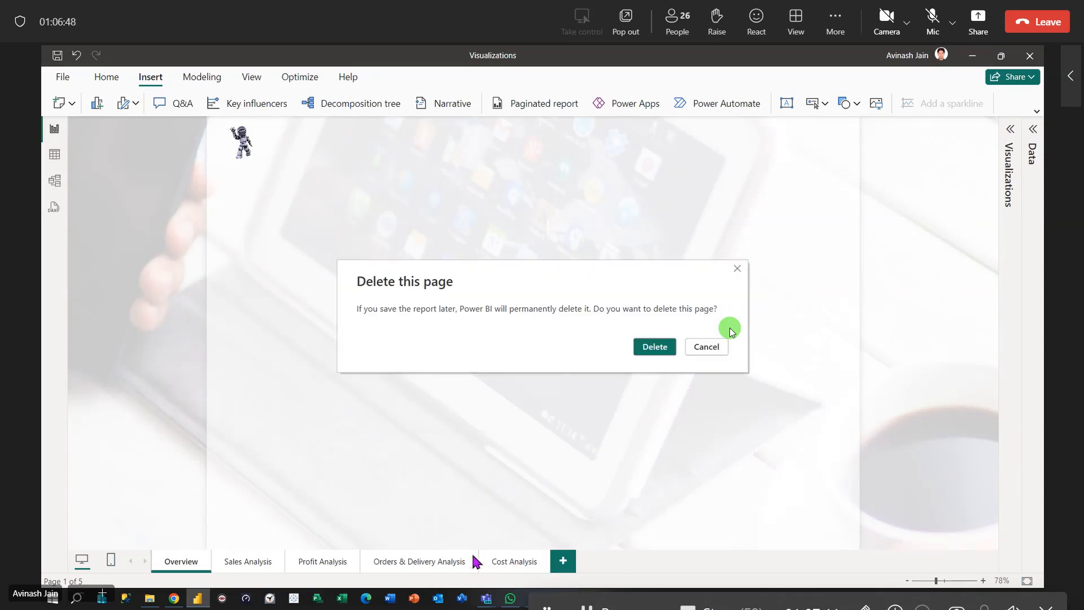
Delete the Cost Analysis, Orders & Delivery Analysis and Profit Analysis pages, keeping the Overview and Sales Analysis pages.
{"action": "left_click", "coordinate": [646, 346]}
{"action": "left_click", "coordinate": [472, 556]}
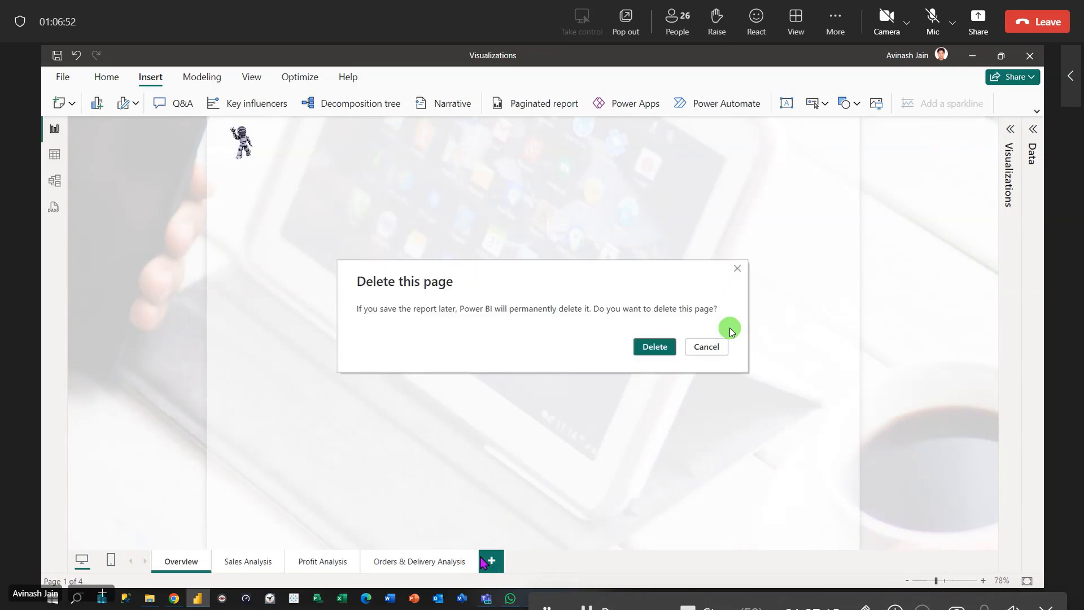
{"action": "left_click", "coordinate": [652, 349]}
{"action": "left_click", "coordinate": [355, 557]}
{"action": "left_click", "coordinate": [650, 350]}
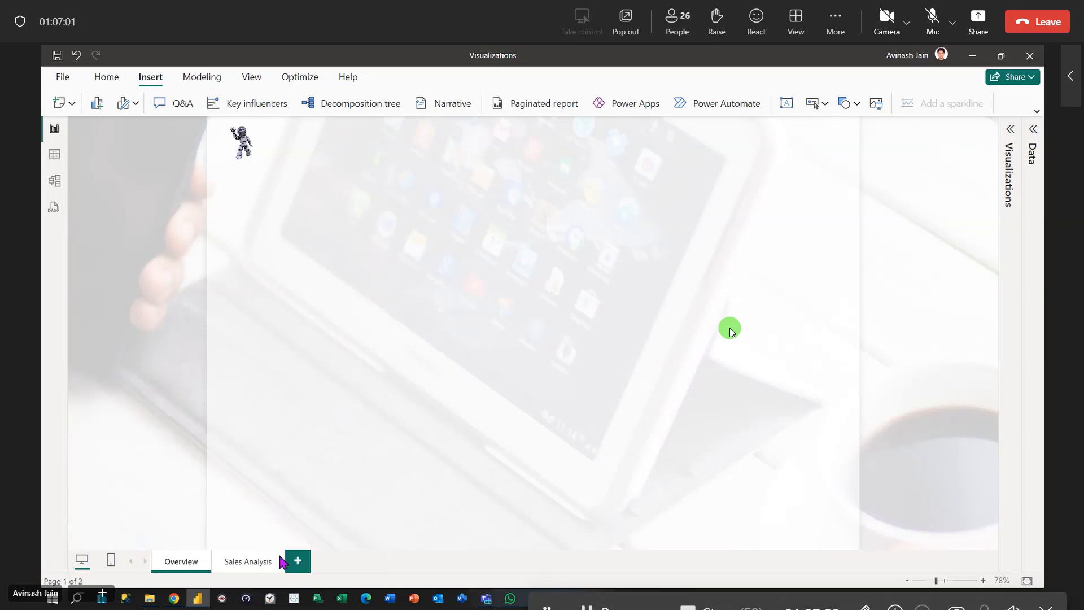
{"action": "left_click", "coordinate": [280, 561]}
{"action": "left_click", "coordinate": [715, 347]}
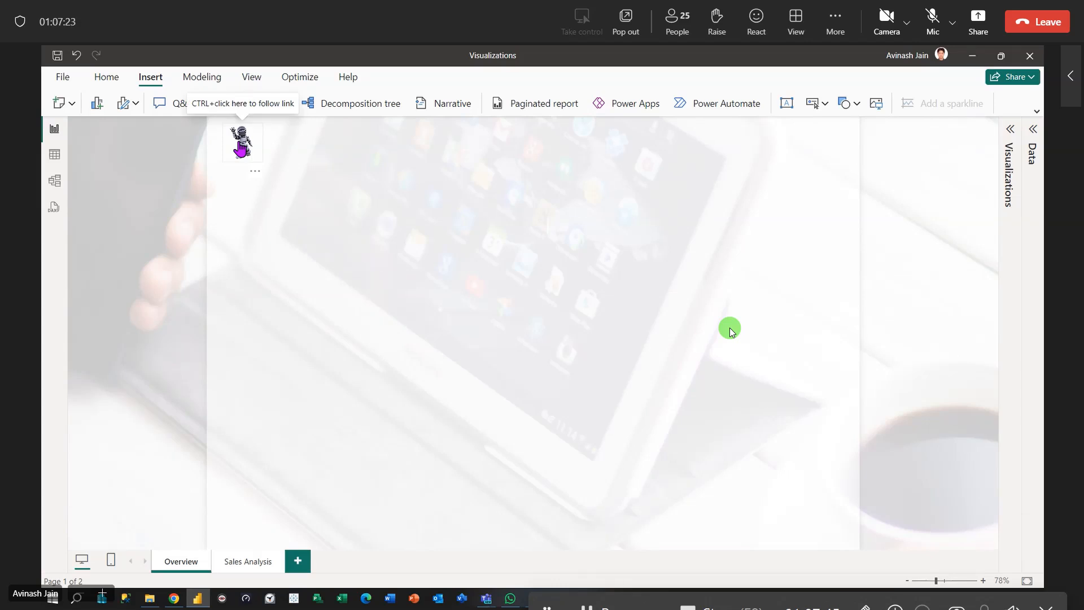
Check the Sales Analysis page and return to the Overview page.
{"action": "left_click", "coordinate": [248, 563]}
{"action": "left_click", "coordinate": [169, 565]}
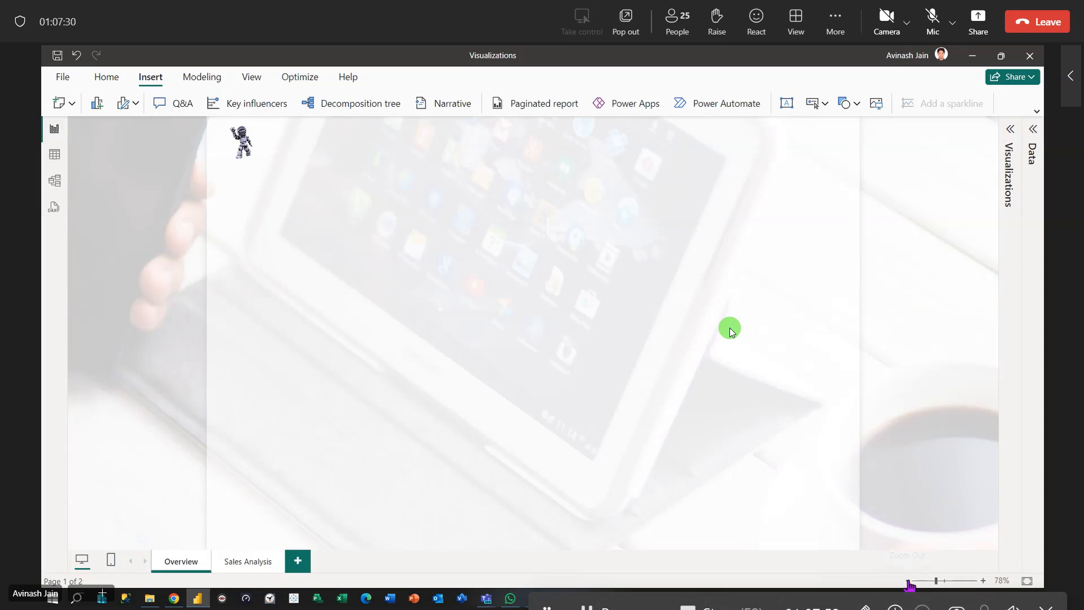
Insert a rectangle shape and reshape it into a thin banner across the top of the Overview page, beside the robot image.
{"action": "left_click", "coordinate": [907, 580]}
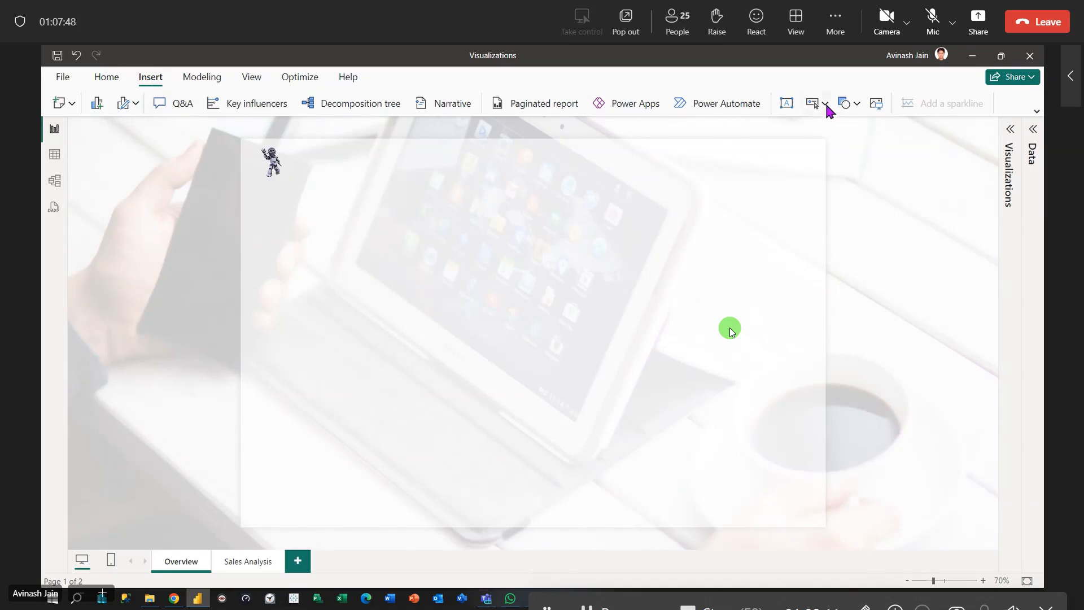
{"action": "left_click", "coordinate": [855, 105]}
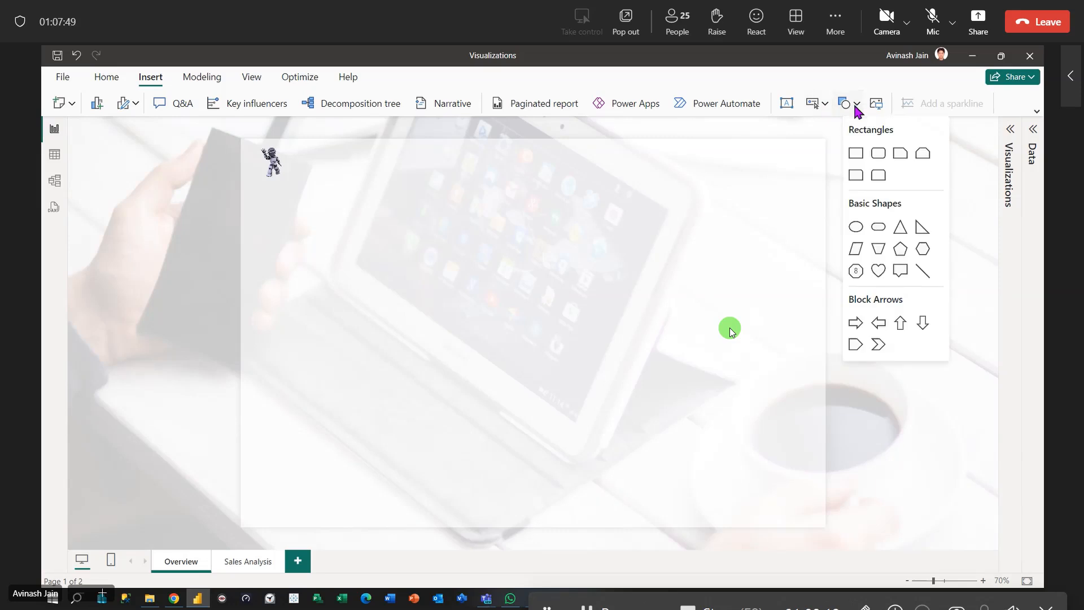
{"action": "left_click", "coordinate": [856, 153]}
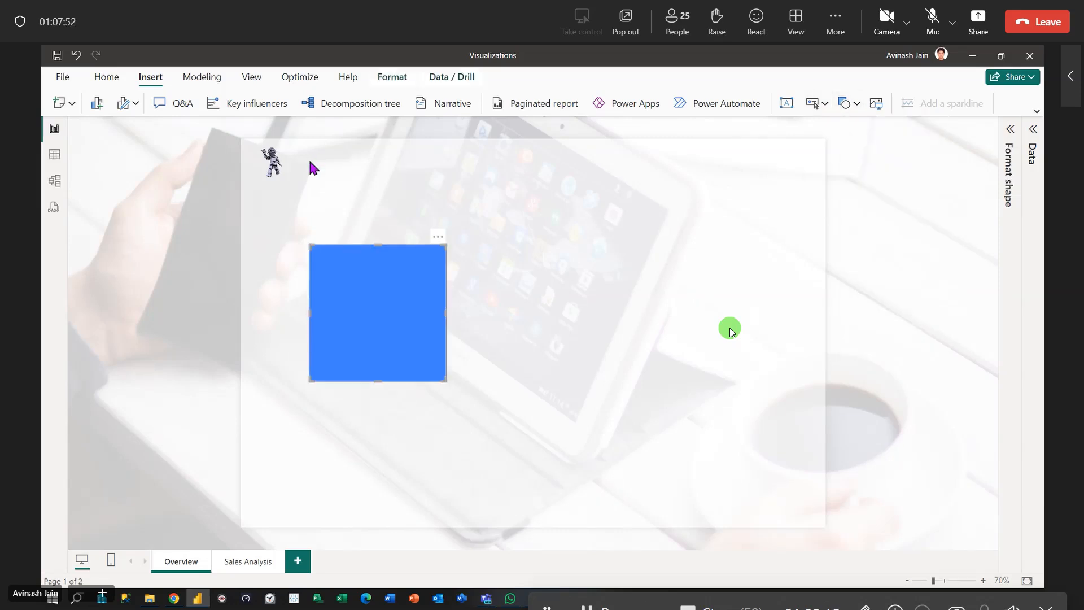
{"action": "left_click_drag", "start_coordinate": [370, 300], "coordinate": [367, 214]}
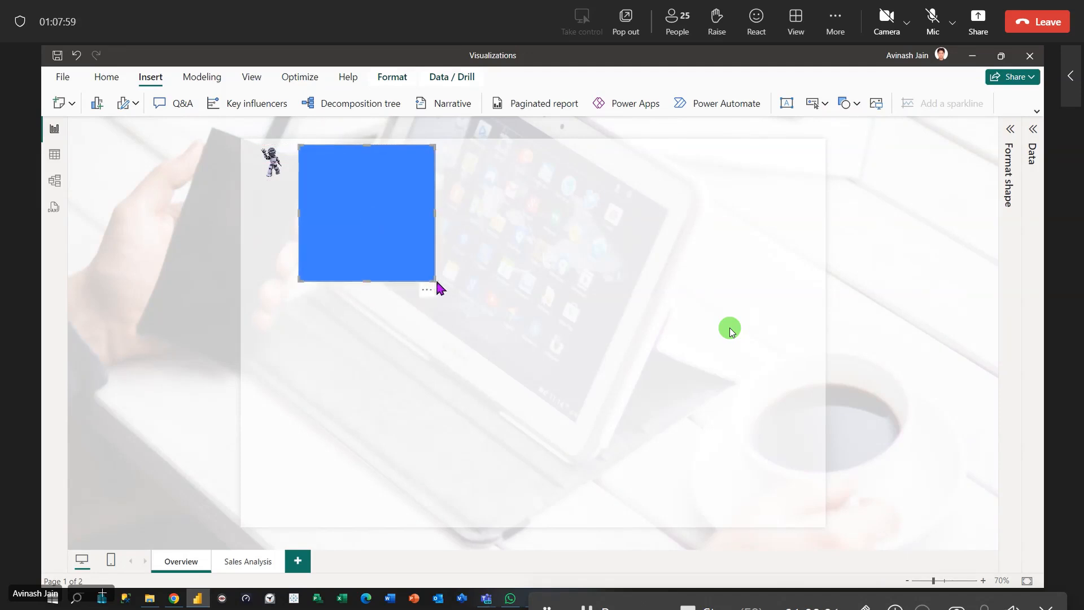
{"action": "left_click_drag", "start_coordinate": [435, 212], "coordinate": [804, 210]}
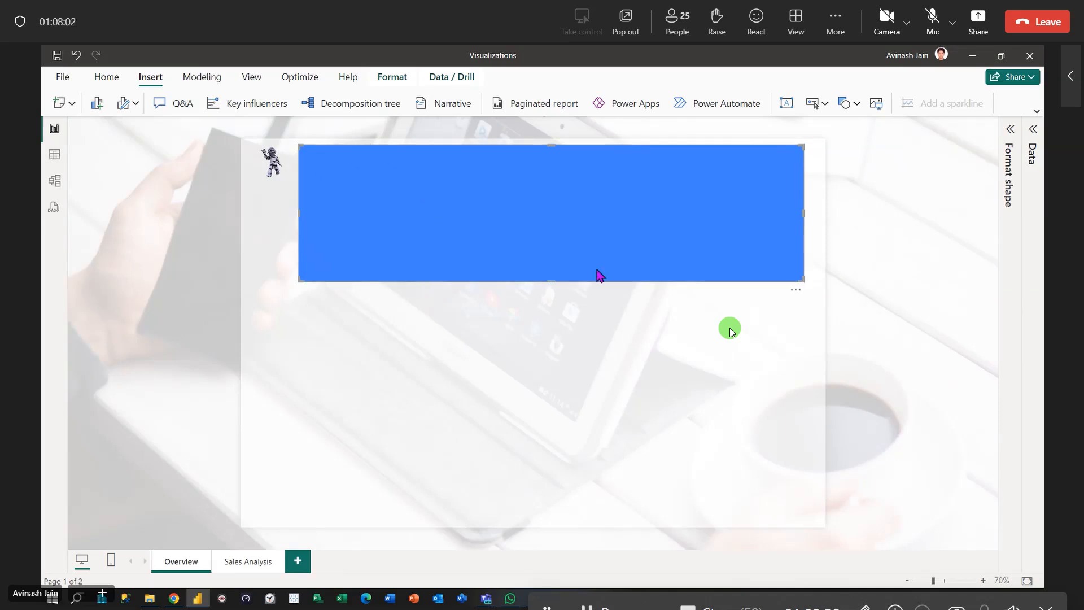
{"action": "left_click_drag", "start_coordinate": [556, 281], "coordinate": [556, 176]}
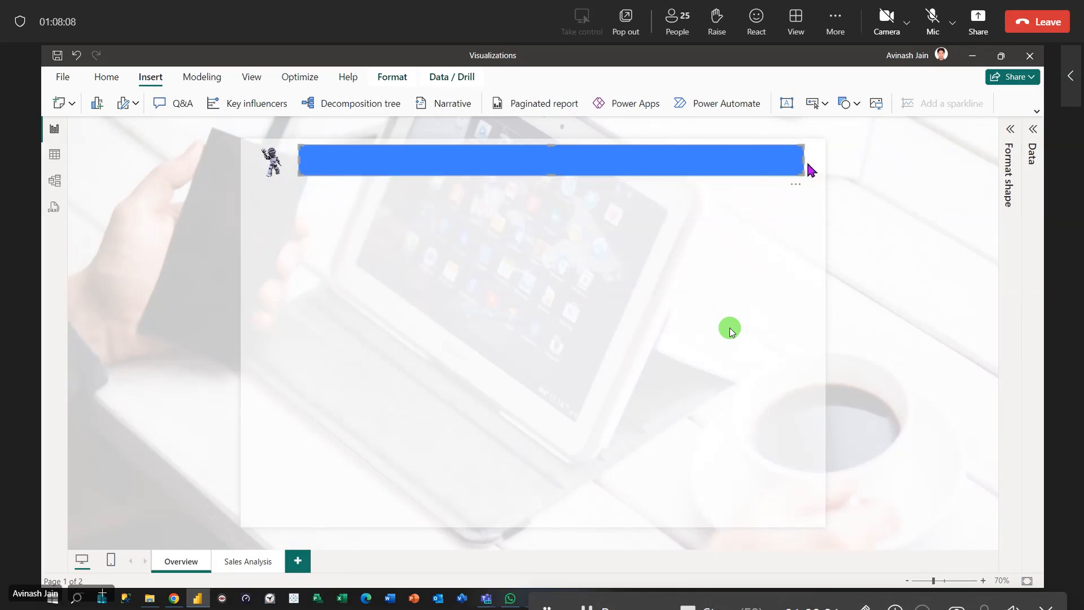
{"action": "left_click_drag", "start_coordinate": [805, 160], "coordinate": [811, 167]}
Duplicate the banner, place the copy directly below it, and enlarge it into a content panel filling the rest of the page.
{"action": "left_click", "coordinate": [534, 273]}
{"action": "key", "text": "ctrl+v"}
{"action": "left_click_drag", "start_coordinate": [492, 165], "coordinate": [494, 204]}
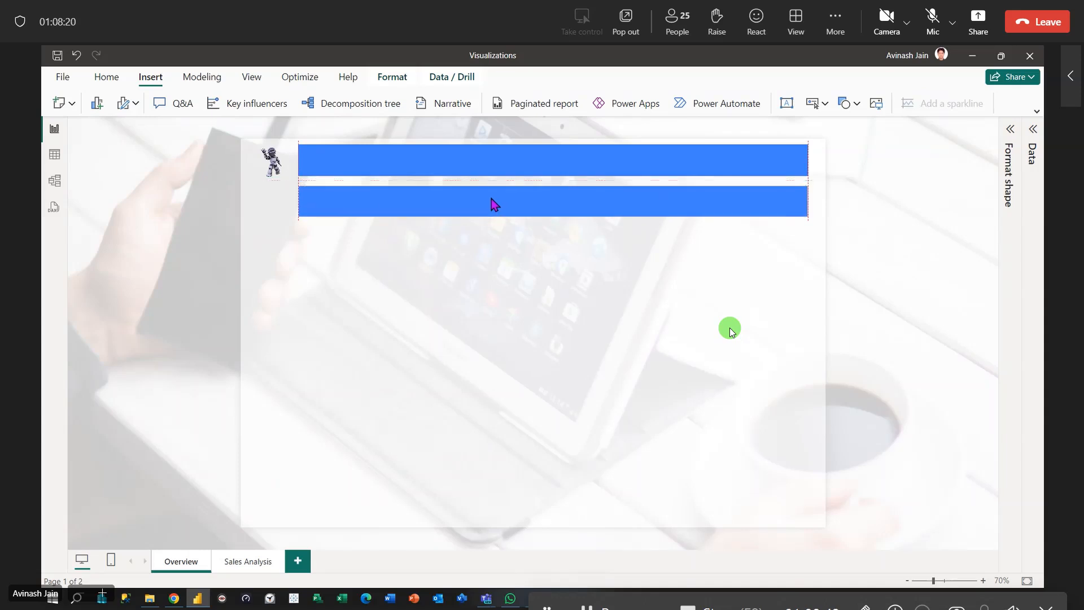
{"action": "left_click_drag", "start_coordinate": [808, 201], "coordinate": [493, 211]}
{"action": "left_click_drag", "start_coordinate": [391, 220], "coordinate": [382, 515]}
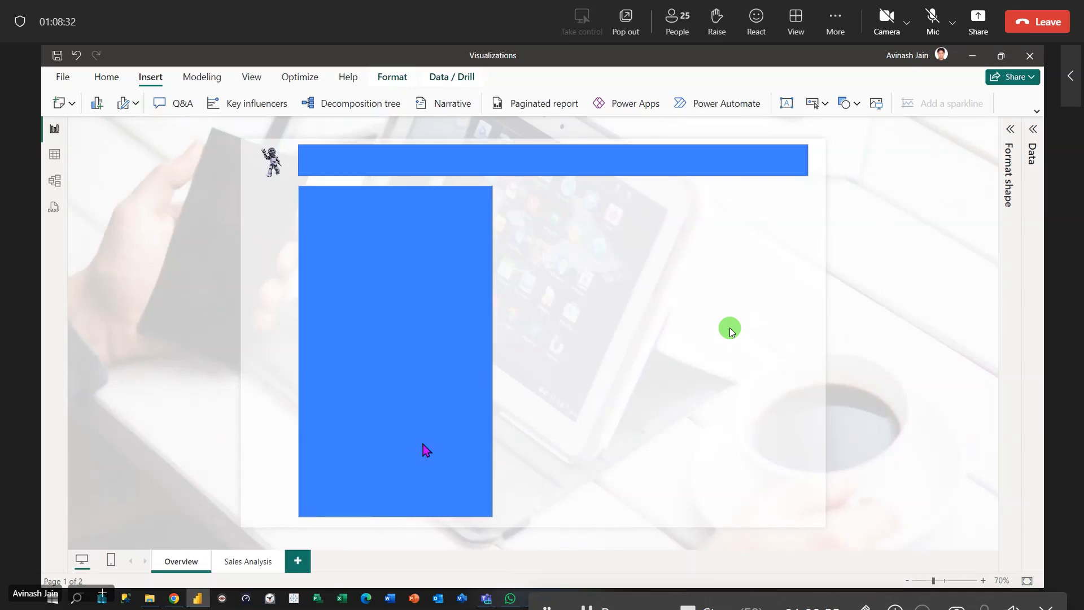
{"action": "left_click_drag", "start_coordinate": [505, 350], "coordinate": [806, 374]}
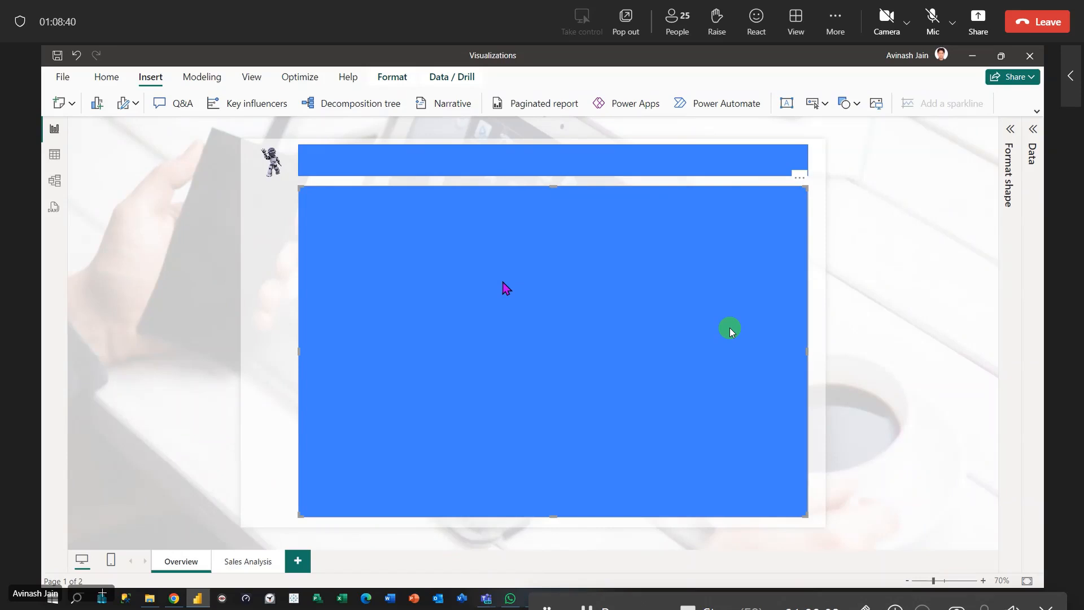
Duplicate the content panel and narrow the copy into a vertical sidebar under the robot image.
{"action": "key", "text": "ctrl+v"}
{"action": "left_click_drag", "start_coordinate": [586, 303], "coordinate": [540, 300]}
{"action": "left_click_drag", "start_coordinate": [765, 351], "coordinate": [290, 308]}
Pull in the left edges of the content panel and banner, widen the sidebar, and shift the panel up slightly.
{"action": "left_click", "coordinate": [324, 303]}
{"action": "left_click_drag", "start_coordinate": [297, 350], "coordinate": [314, 359]}
{"action": "left_click", "coordinate": [339, 169]}
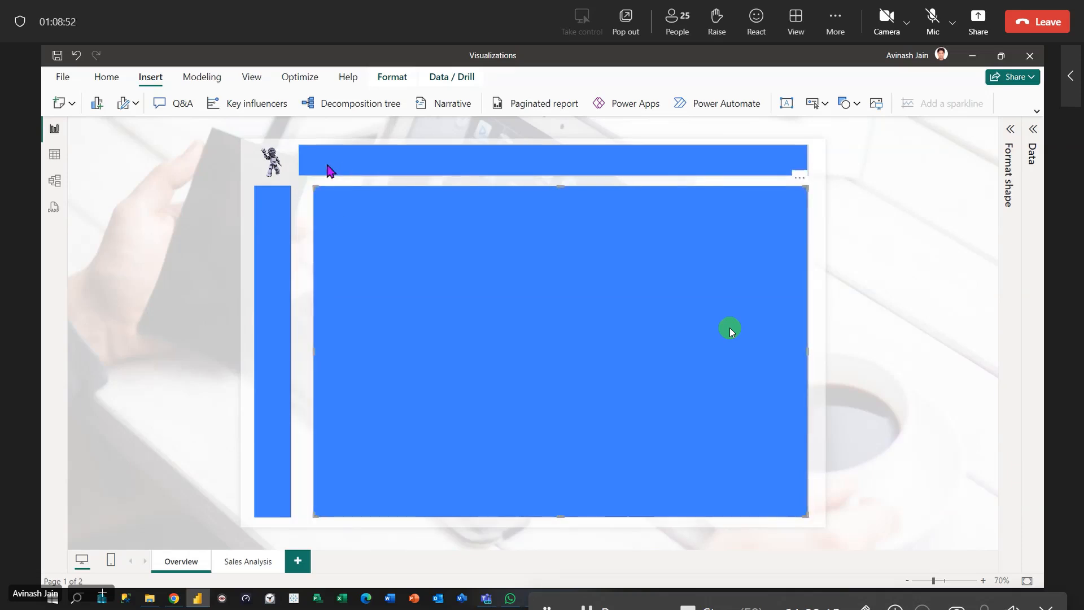
{"action": "left_click_drag", "start_coordinate": [300, 161], "coordinate": [313, 161]}
{"action": "left_click", "coordinate": [283, 248]}
{"action": "left_click_drag", "start_coordinate": [291, 351], "coordinate": [305, 351]}
{"action": "left_click_drag", "start_coordinate": [357, 228], "coordinate": [355, 223]}
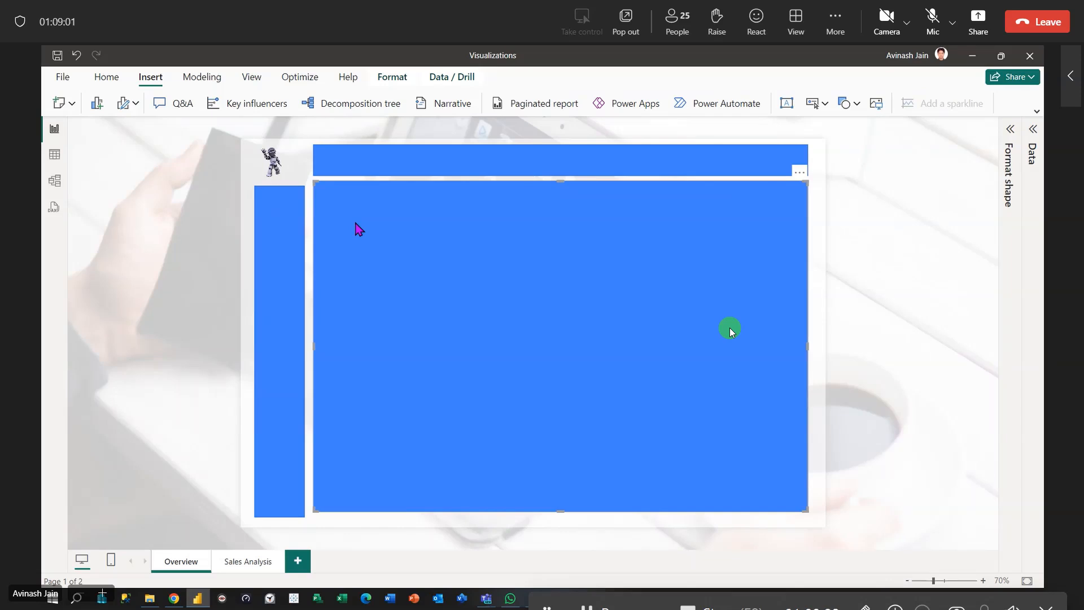
Delete the sidebar, content panel and banner shapes from the Overview page.
{"action": "left_click", "coordinate": [295, 230], "text": "ctrl"}
{"action": "left_click", "coordinate": [361, 169], "text": "ctrl"}
{"action": "key", "text": "Delete"}
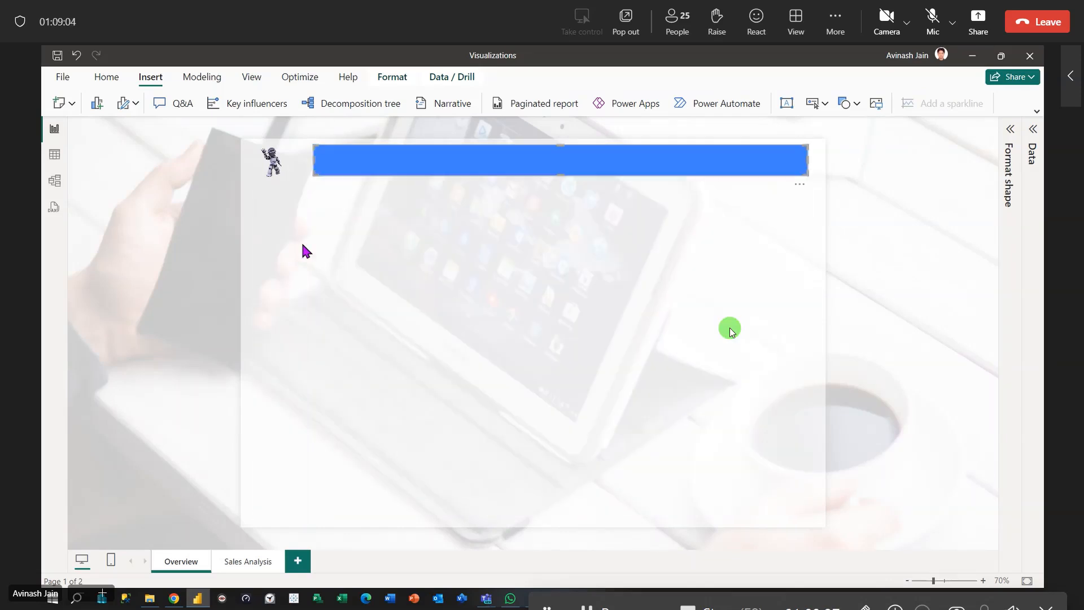
{"action": "left_click_drag", "start_coordinate": [433, 162], "coordinate": [411, 317]}
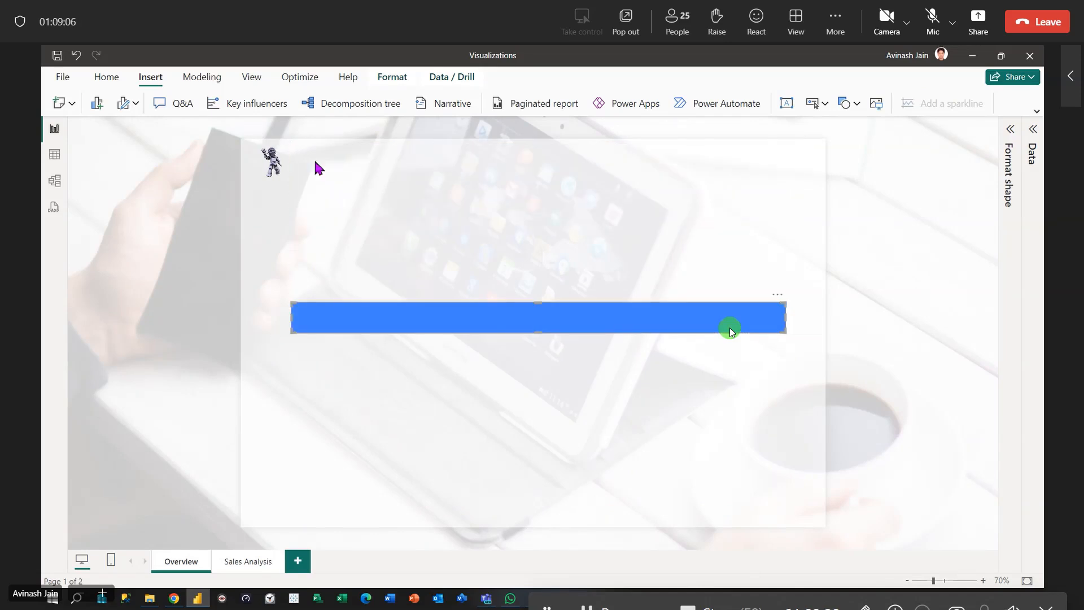
{"action": "key", "text": "Delete"}
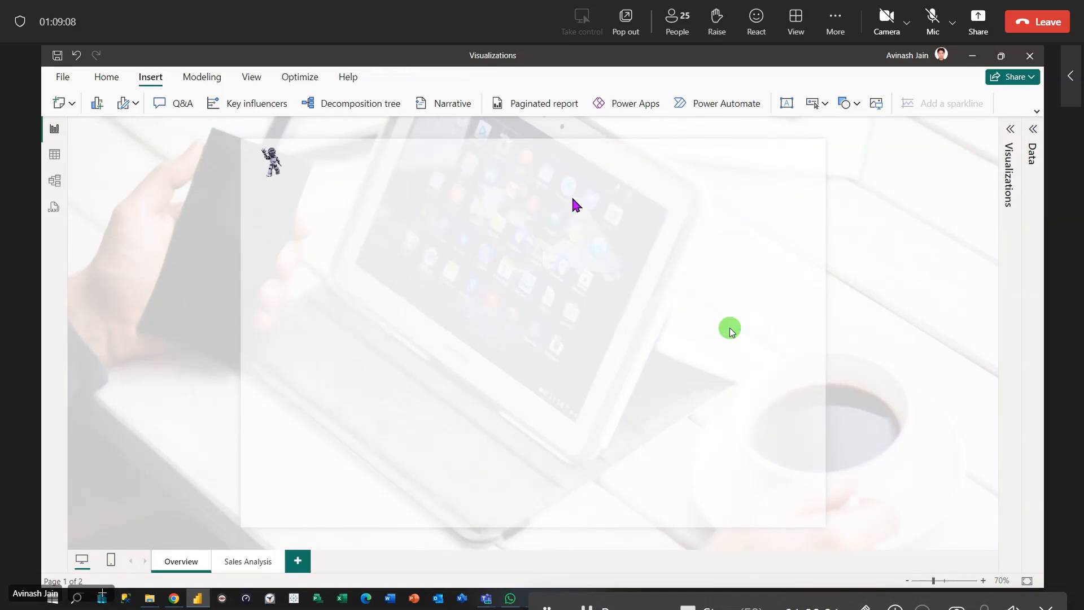
Insert an empty Card visual on the Overview page.
{"action": "left_click", "coordinate": [1009, 131]}
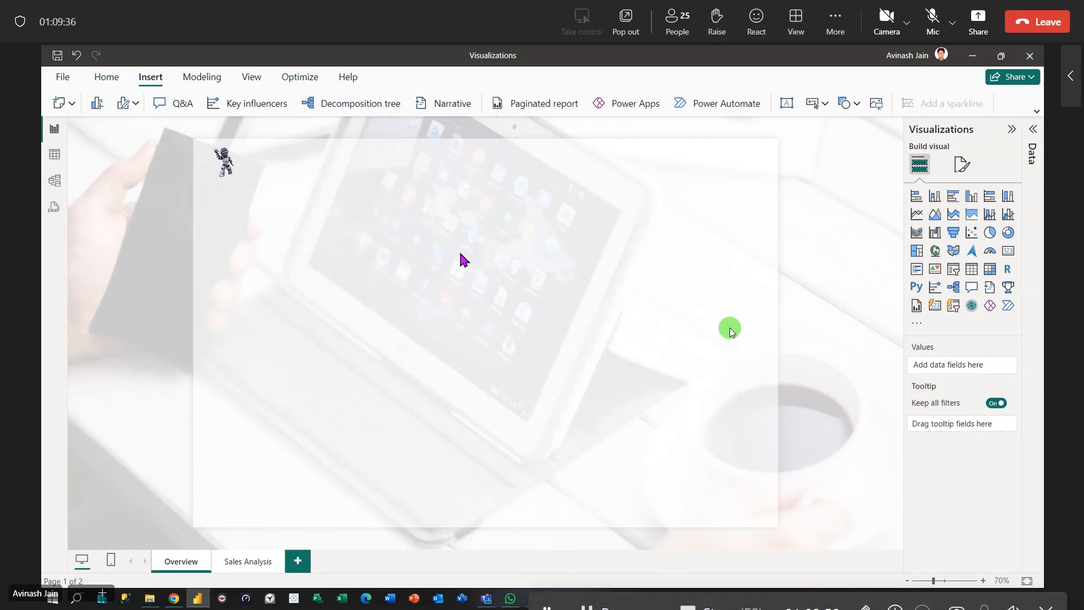
{"action": "left_click", "coordinate": [1010, 252]}
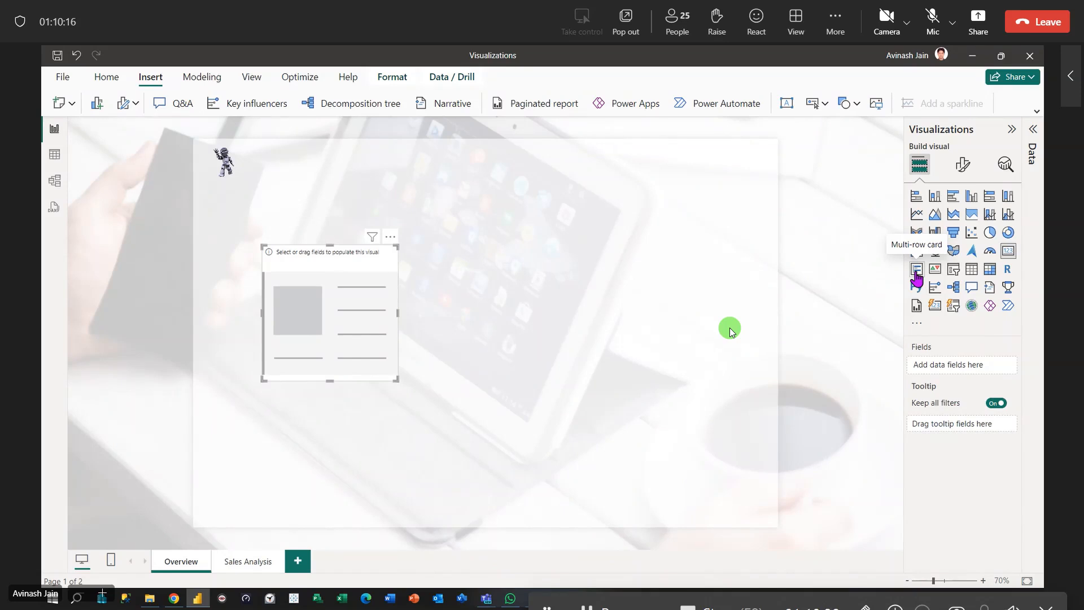
{"action": "left_click", "coordinate": [502, 264]}
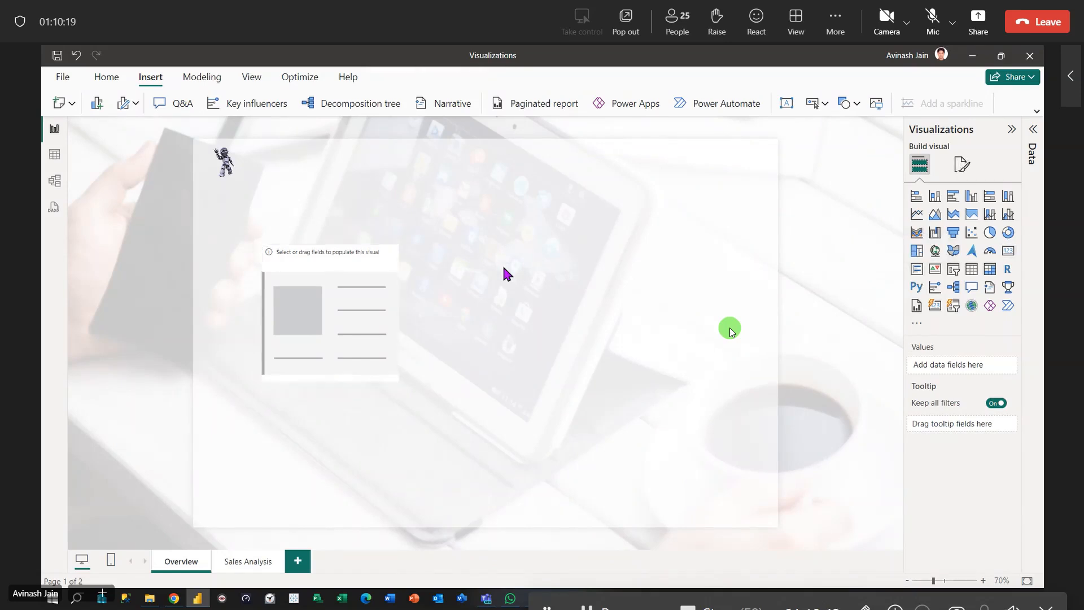
Add an empty Multi-row card to the right of the card and an empty Card (new) visual below it.
{"action": "left_click", "coordinate": [918, 275]}
{"action": "left_click_drag", "start_coordinate": [353, 452], "coordinate": [499, 307]}
{"action": "left_click", "coordinate": [589, 424]}
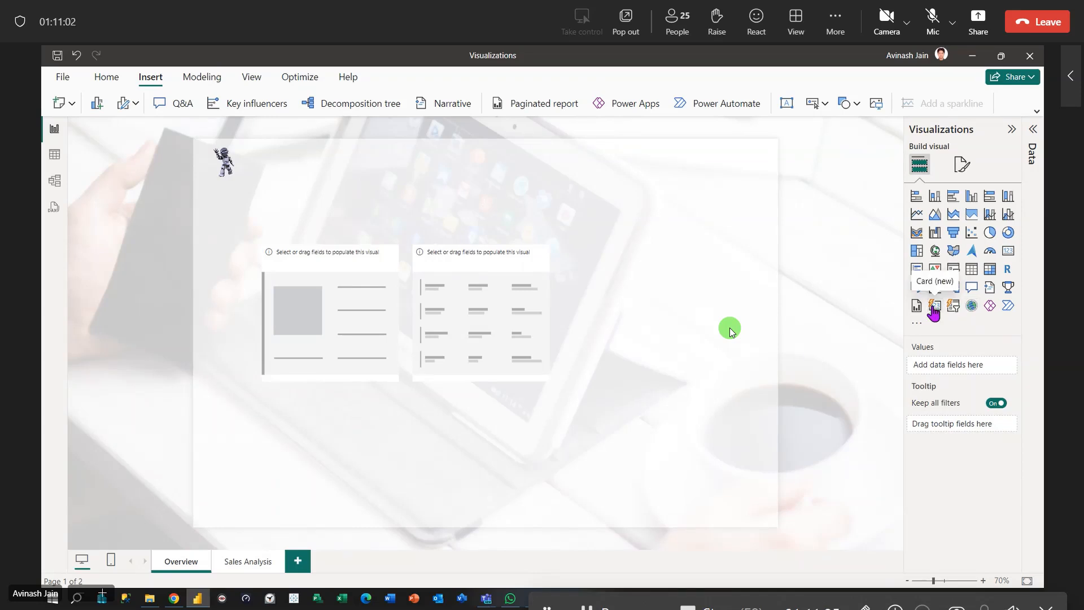
{"action": "left_click", "coordinate": [935, 308]}
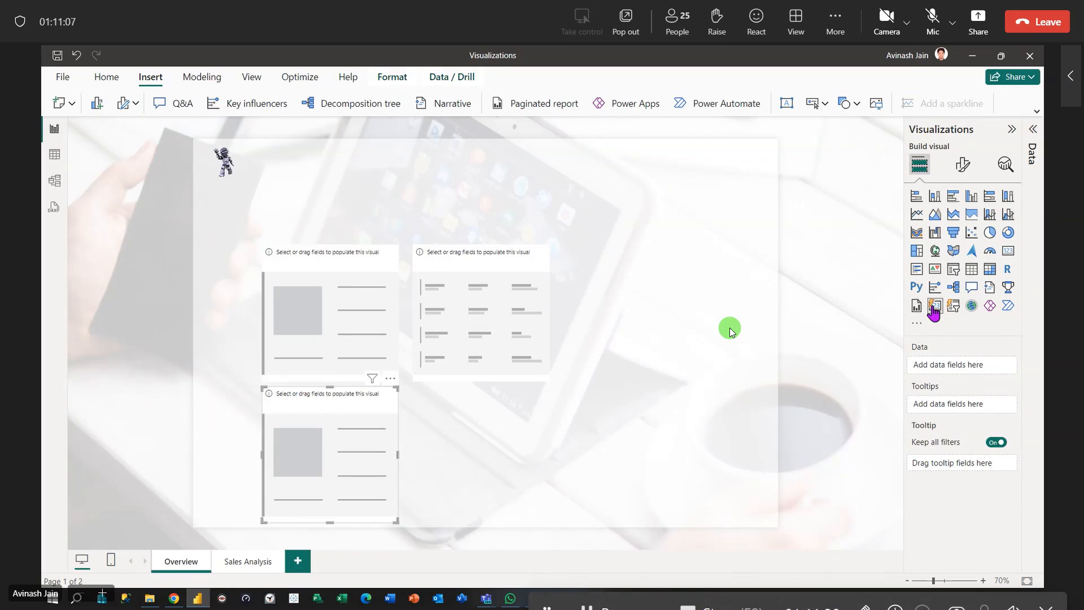
Assign the Total Sales measure to the first card and try adding Total Profit to it as well.
{"action": "left_click", "coordinate": [445, 266]}
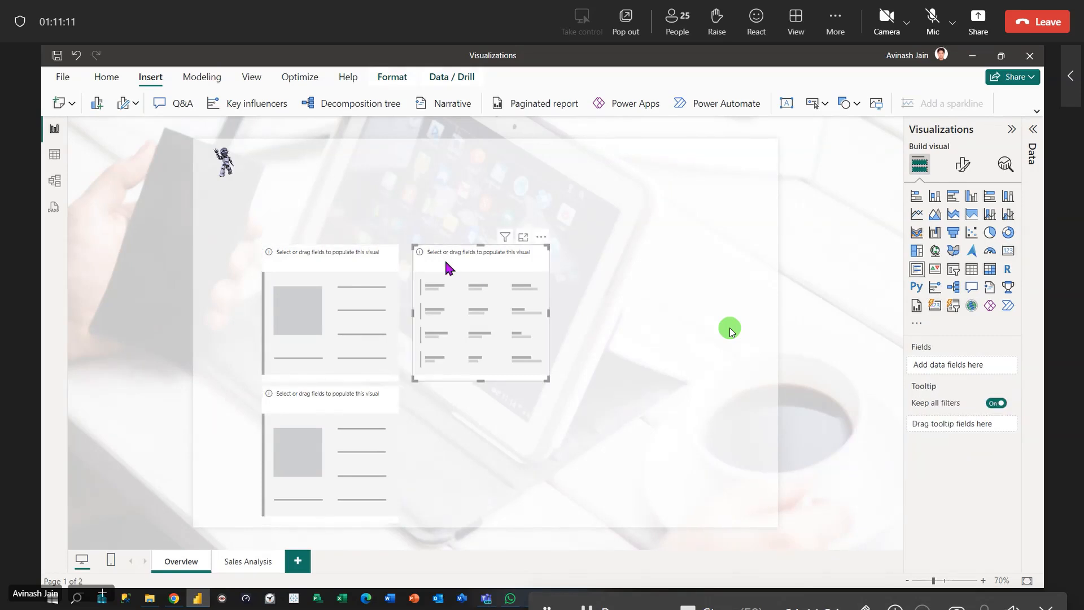
{"action": "left_click", "coordinate": [325, 268]}
{"action": "left_click", "coordinate": [1011, 130]}
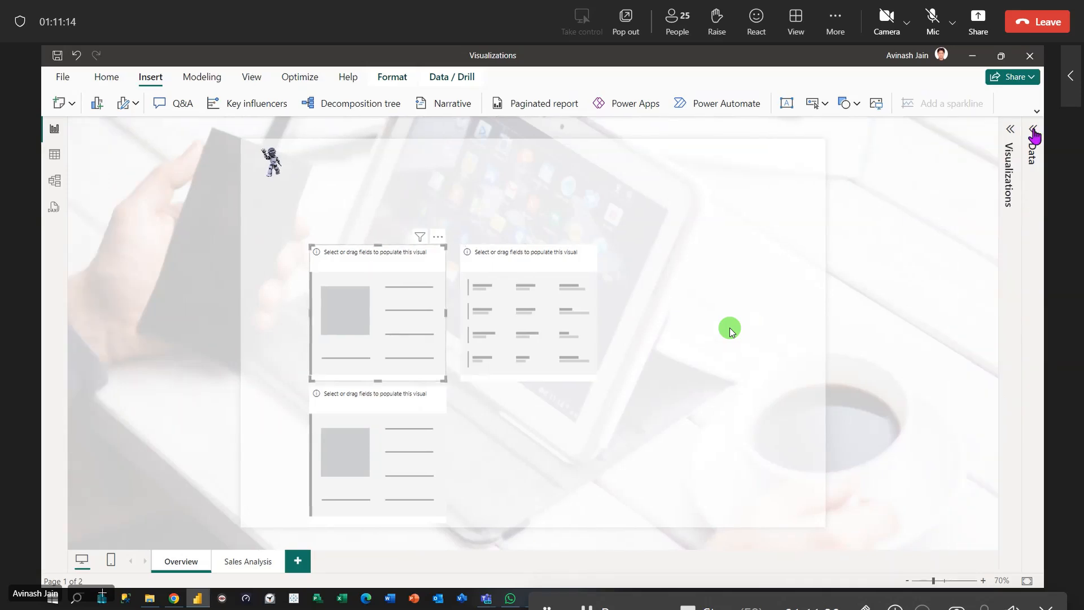
{"action": "left_click", "coordinate": [1032, 131]}
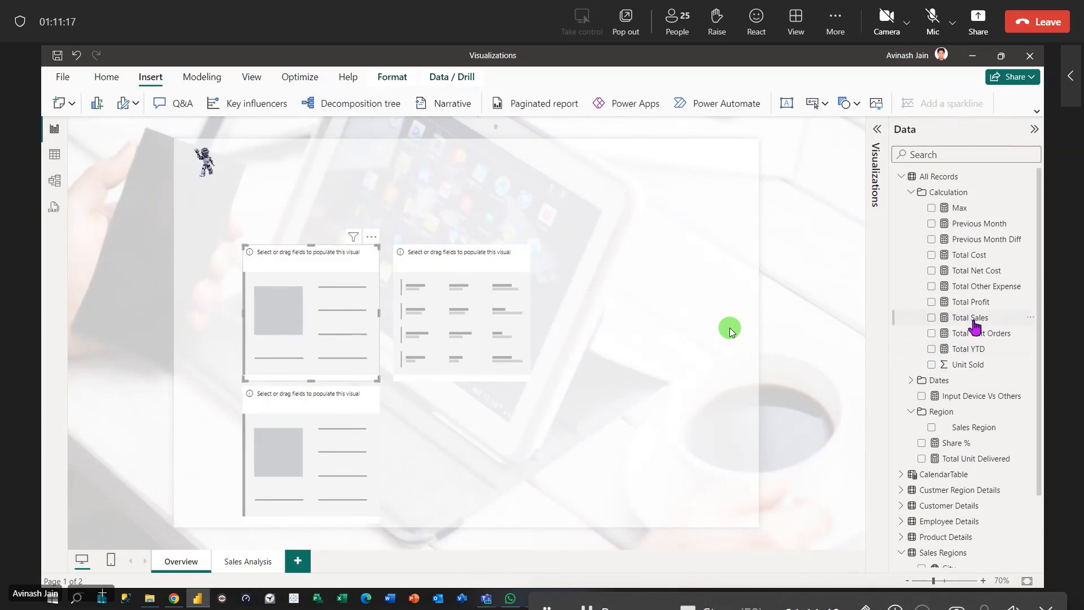
{"action": "left_click_drag", "start_coordinate": [974, 322], "coordinate": [327, 317]}
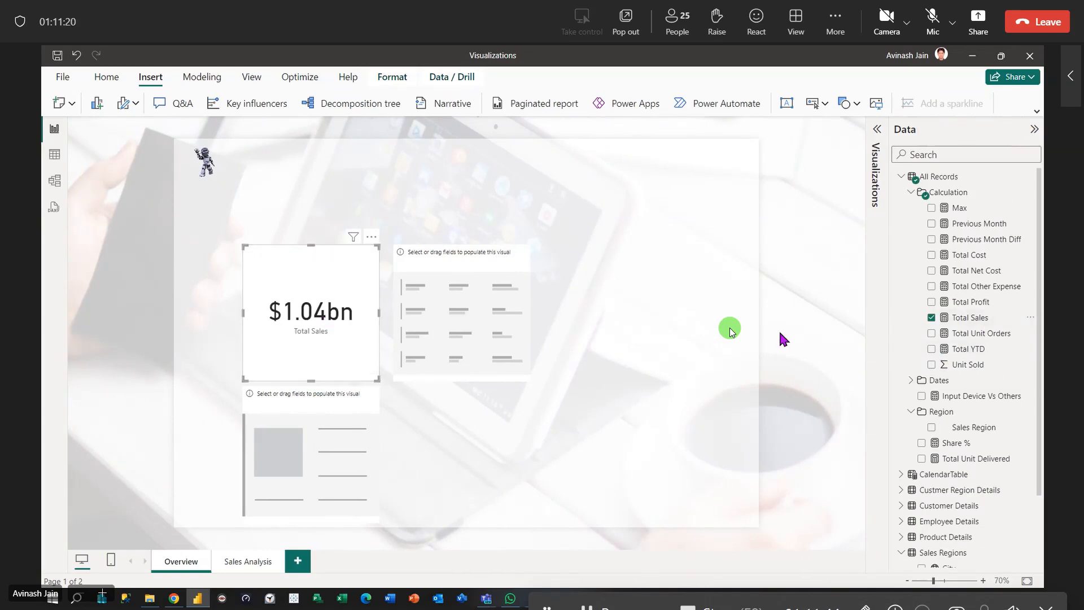
{"action": "left_click_drag", "start_coordinate": [975, 302], "coordinate": [337, 321]}
Fill the multi-row card with Total Sales, Total Profit, Total Cost, Total Other Expense, Total Net Cost and Total Unit Orders.
{"action": "left_click", "coordinate": [455, 256]}
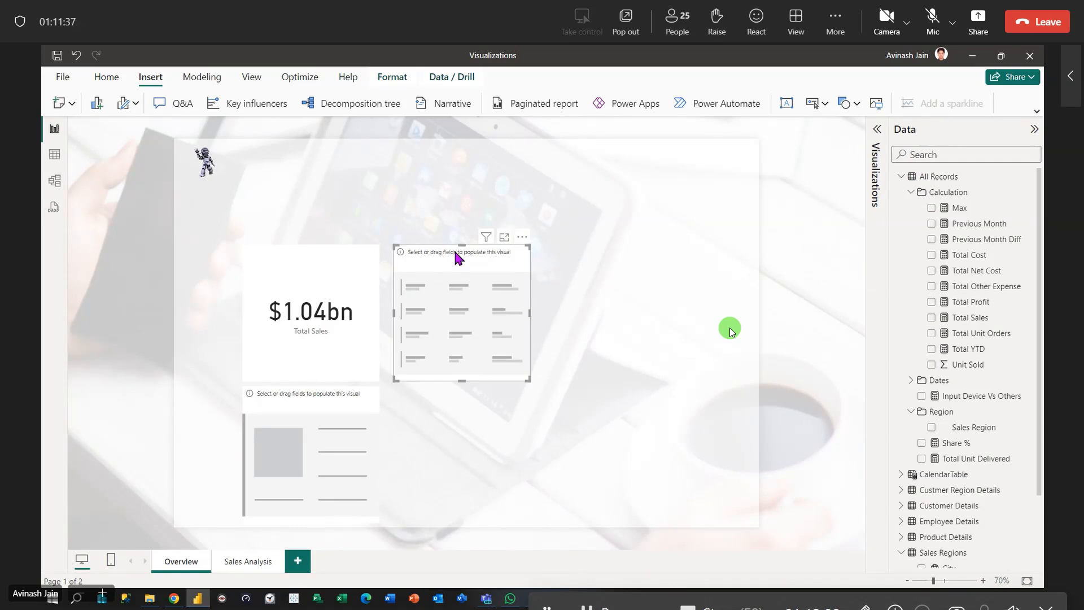
{"action": "left_click_drag", "start_coordinate": [975, 326], "coordinate": [484, 343]}
{"action": "left_click_drag", "start_coordinate": [971, 301], "coordinate": [487, 341]}
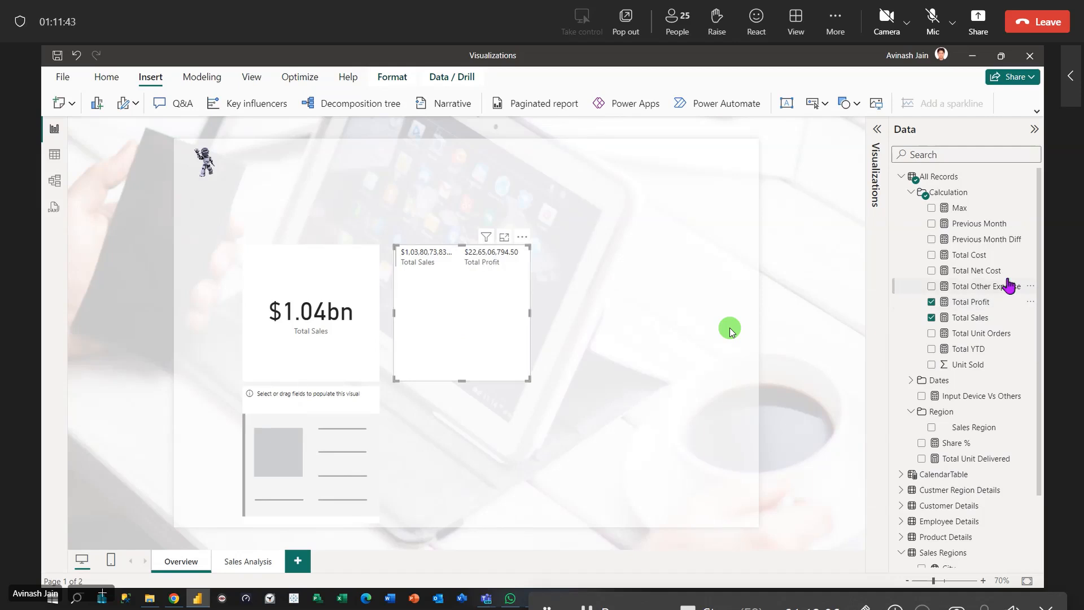
{"action": "left_click_drag", "start_coordinate": [972, 255], "coordinate": [480, 305]}
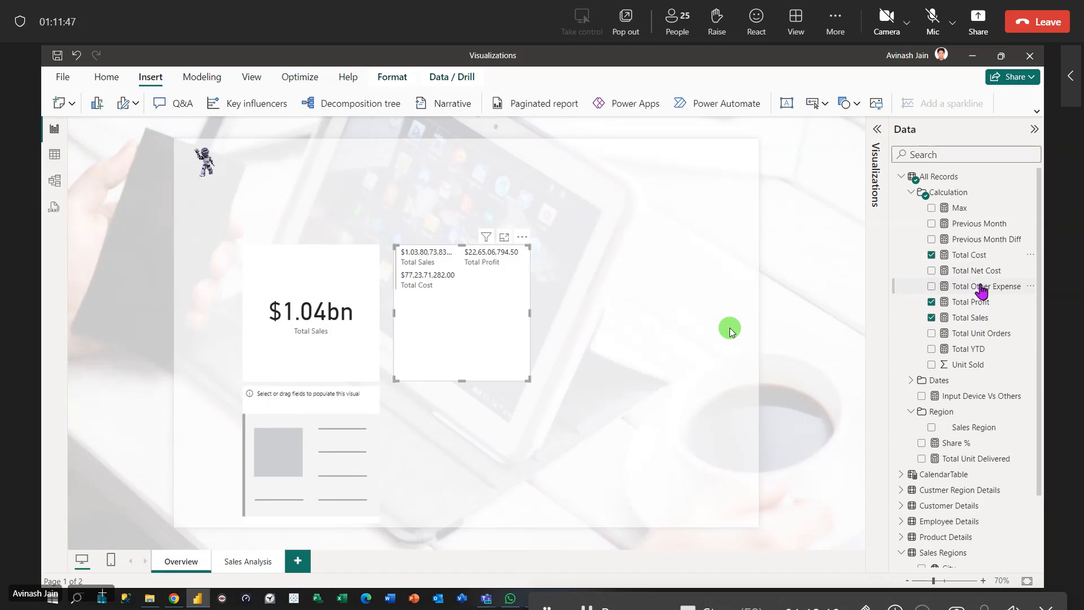
{"action": "left_click_drag", "start_coordinate": [980, 286], "coordinate": [473, 339]}
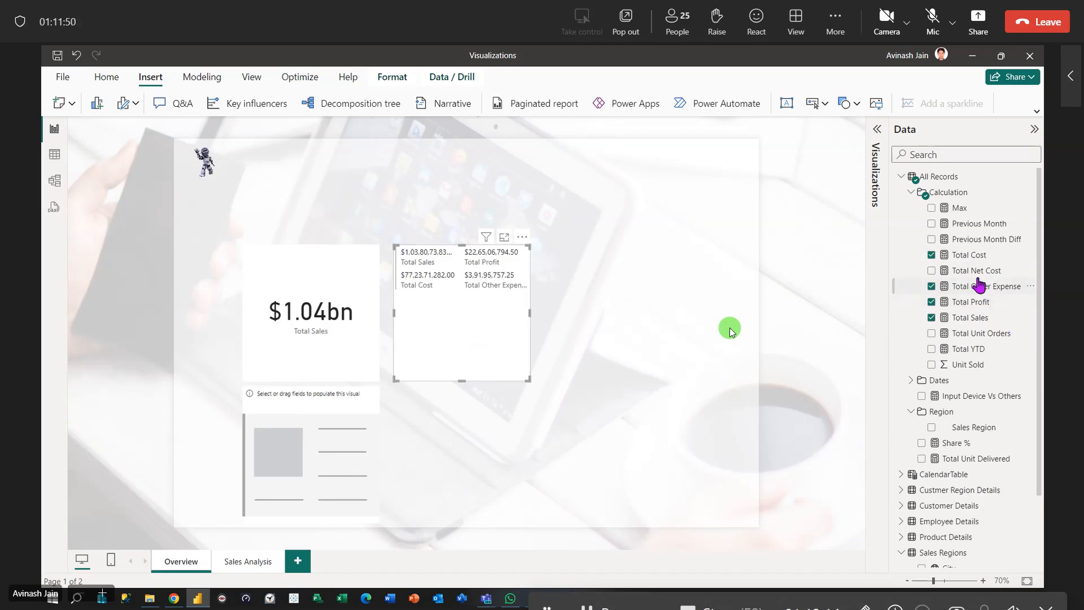
{"action": "left_click_drag", "start_coordinate": [977, 271], "coordinate": [494, 320]}
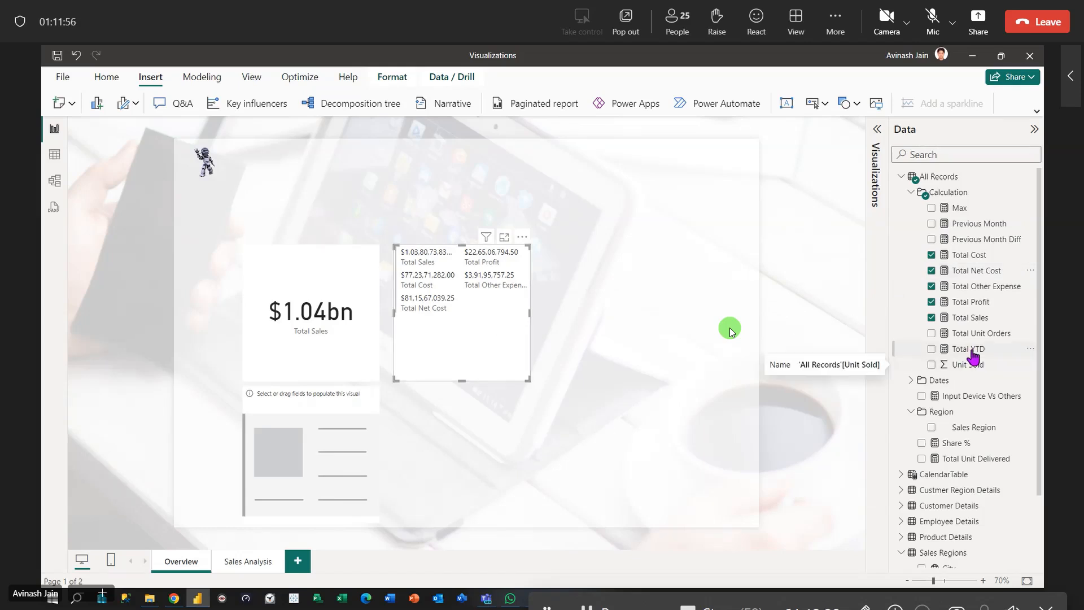
{"action": "left_click_drag", "start_coordinate": [979, 334], "coordinate": [507, 348]}
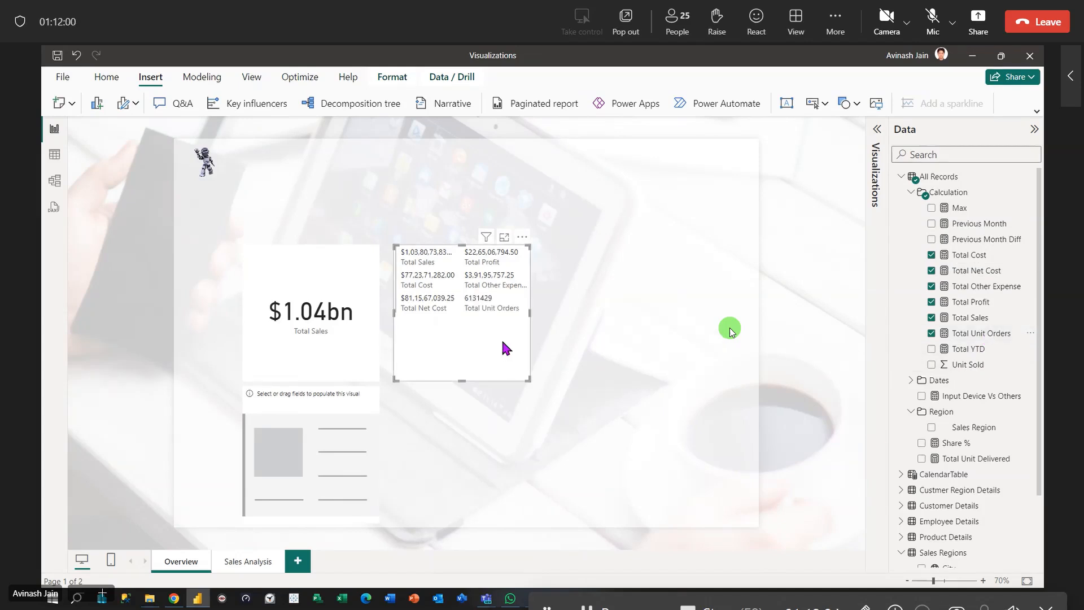
Compare the fields assigned to the single card and the multi-row card.
{"action": "left_click", "coordinate": [314, 423]}
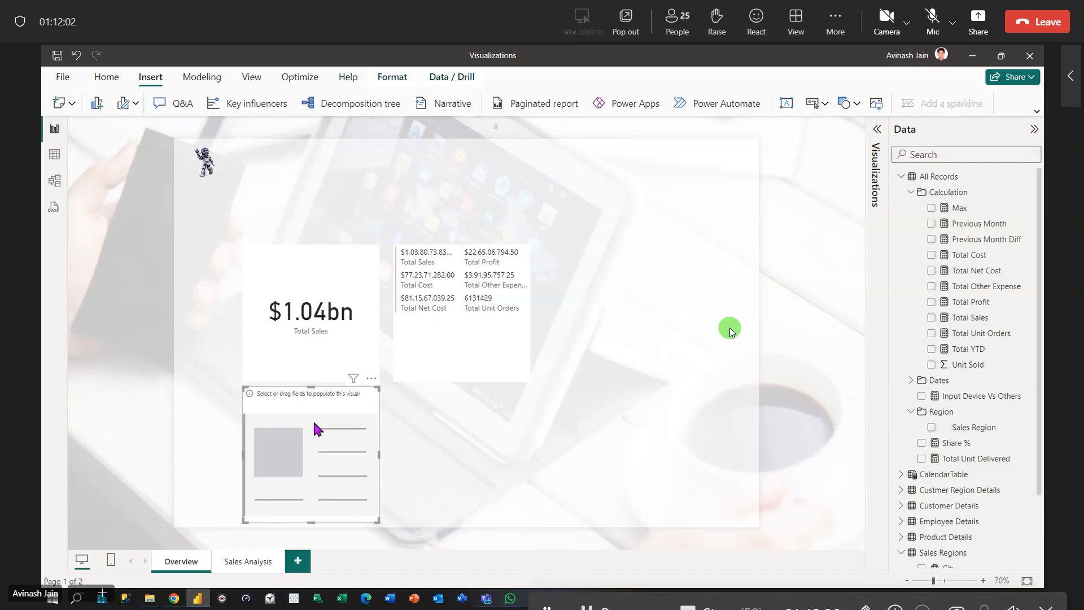
{"action": "left_click", "coordinate": [314, 308]}
{"action": "left_click", "coordinate": [460, 342]}
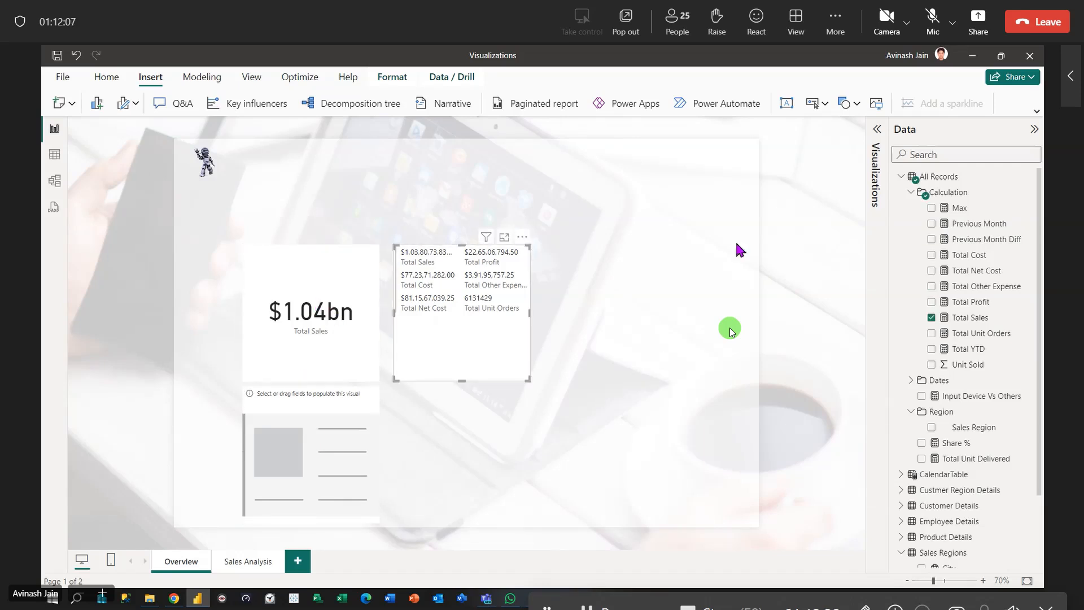
{"action": "left_click", "coordinate": [877, 129]}
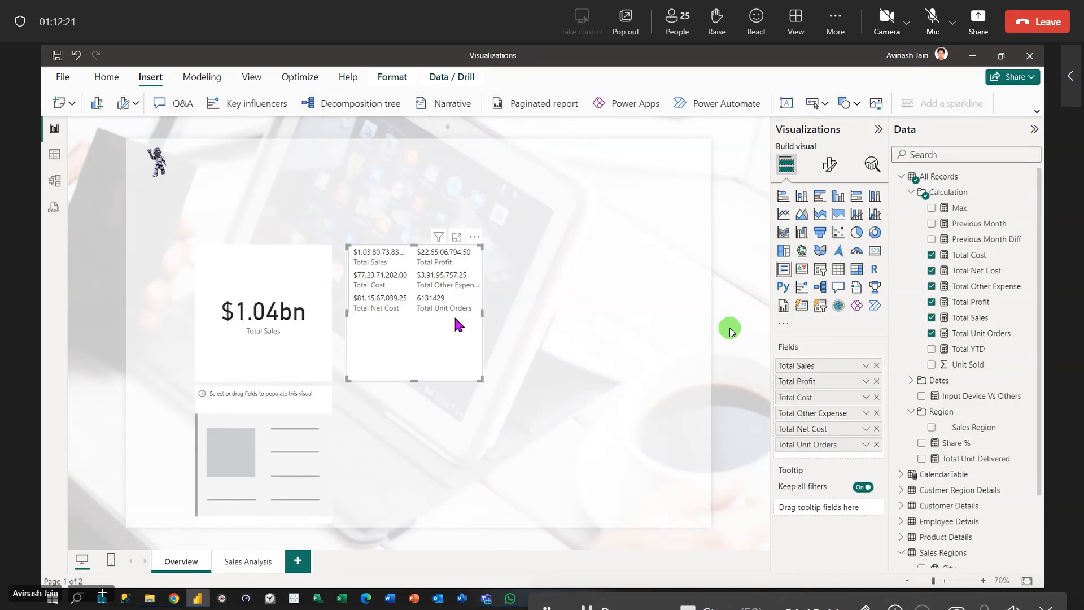
{"action": "left_click", "coordinate": [296, 330]}
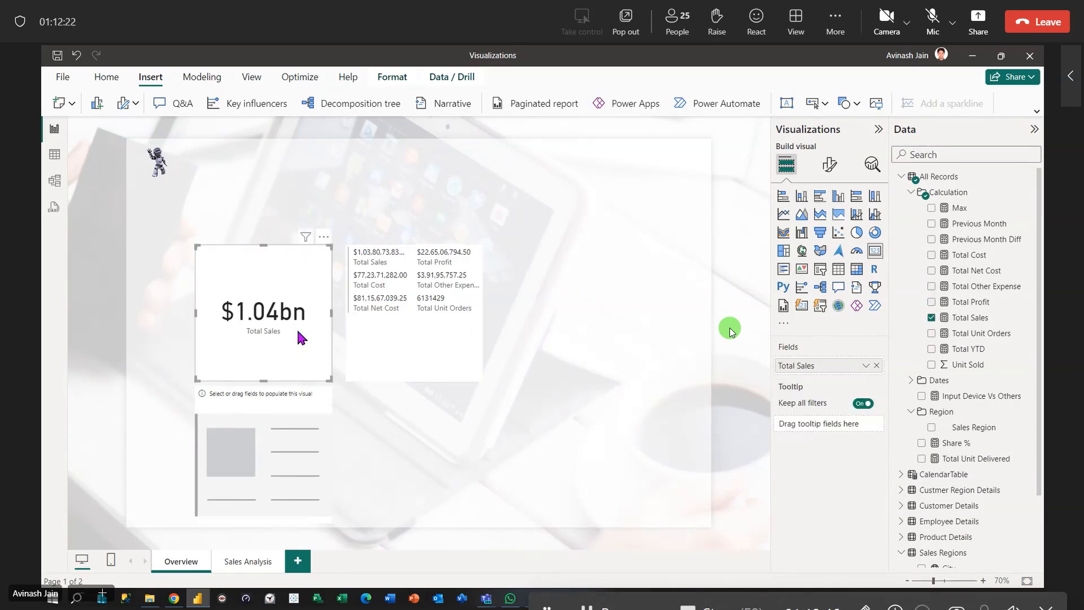
{"action": "left_click", "coordinate": [364, 341]}
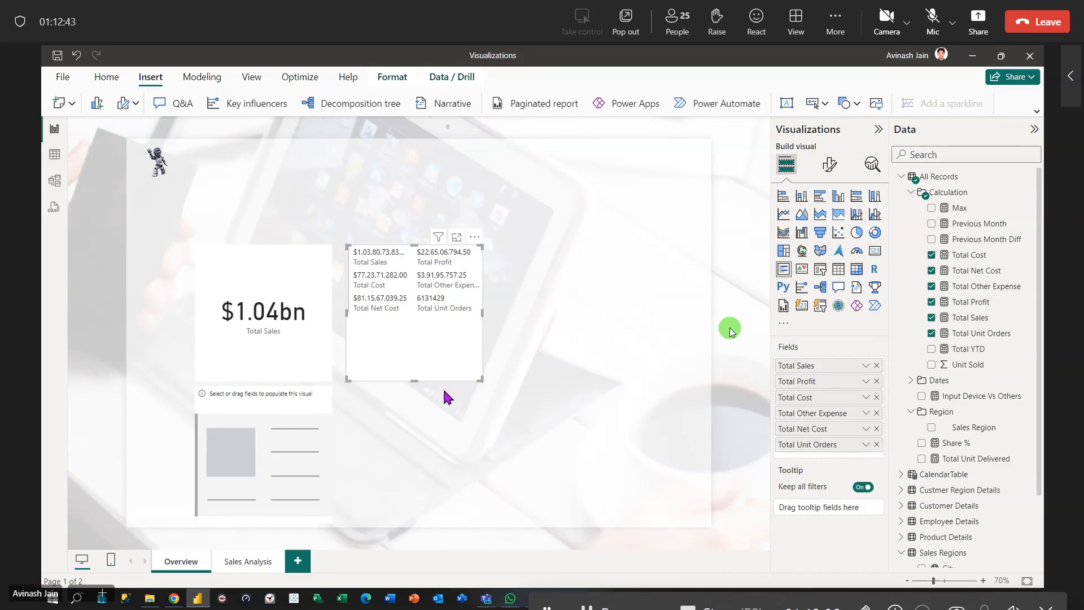
{"action": "left_click", "coordinate": [282, 330]}
{"action": "left_click", "coordinate": [377, 348]}
{"action": "left_click", "coordinate": [276, 274]}
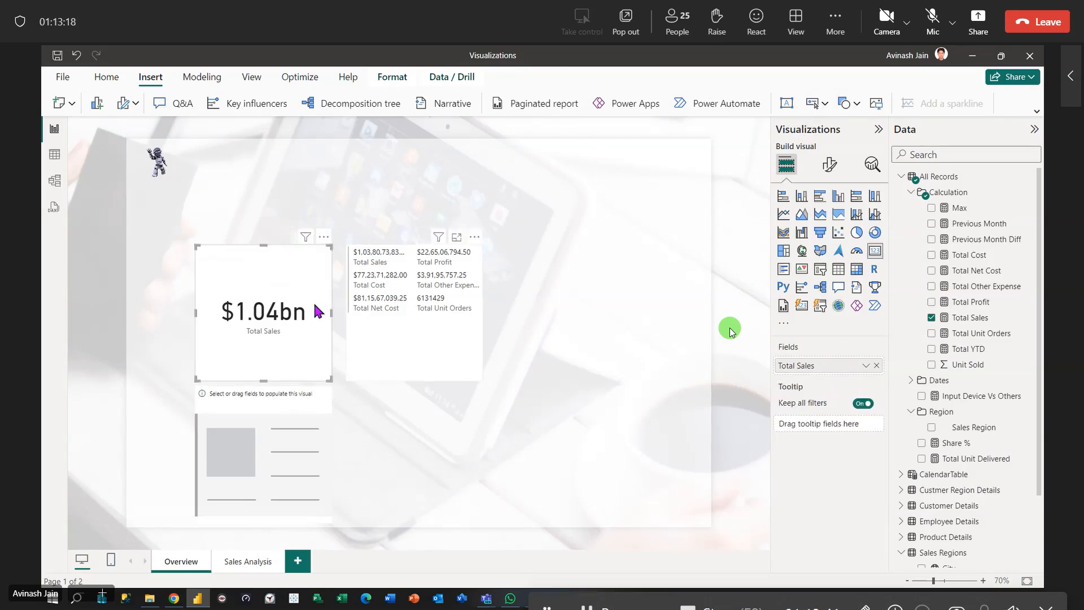
Compare the field options of the multi-row card with those of the empty Card (new) visual.
{"action": "left_click", "coordinate": [393, 337]}
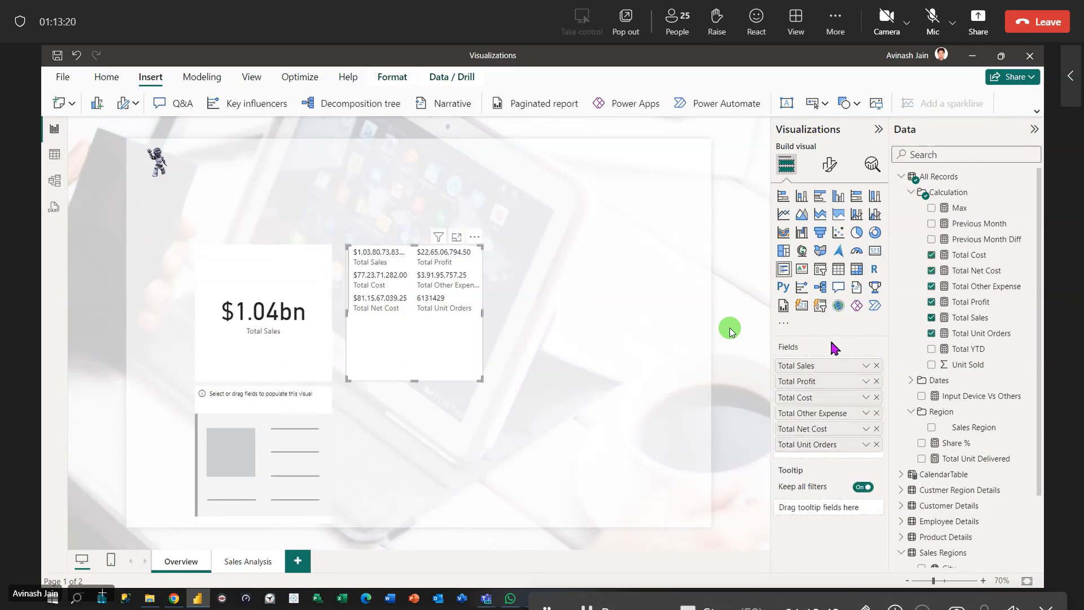
{"action": "left_click", "coordinate": [290, 455]}
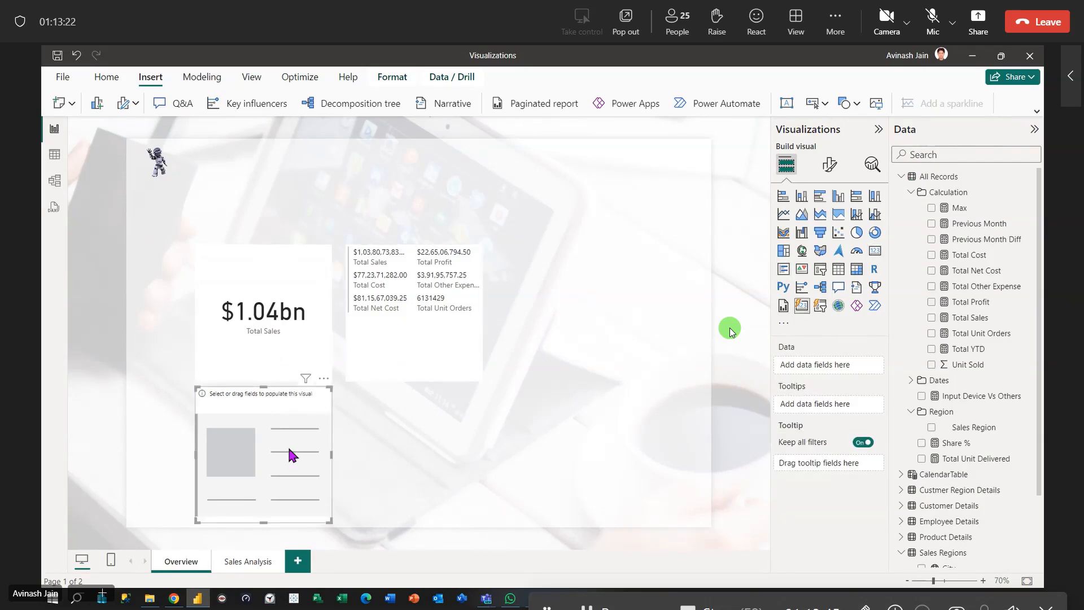
{"action": "left_click", "coordinate": [441, 352]}
Try replacing the first card's measure with Total Profit and restore Total Sales.
{"action": "left_click", "coordinate": [301, 358]}
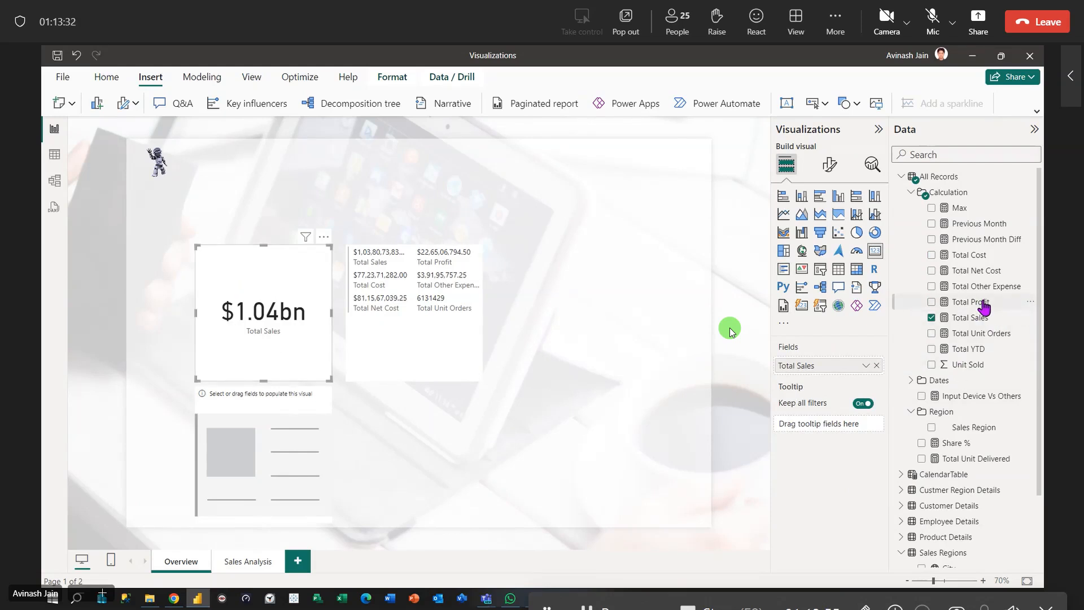
{"action": "left_click_drag", "start_coordinate": [984, 307], "coordinate": [865, 370]}
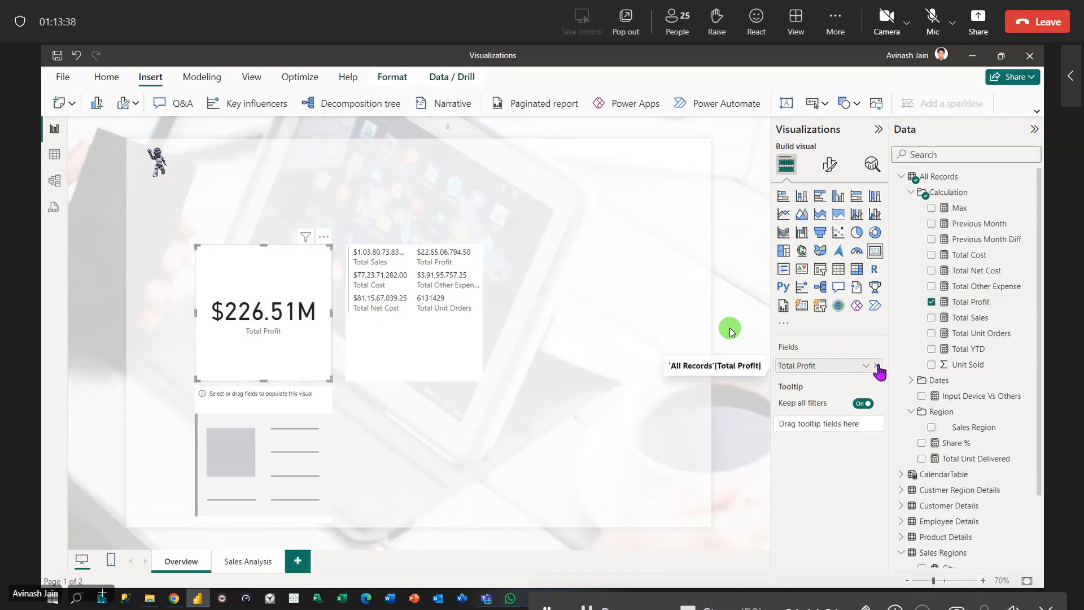
{"action": "left_click_drag", "start_coordinate": [980, 316], "coordinate": [849, 371]}
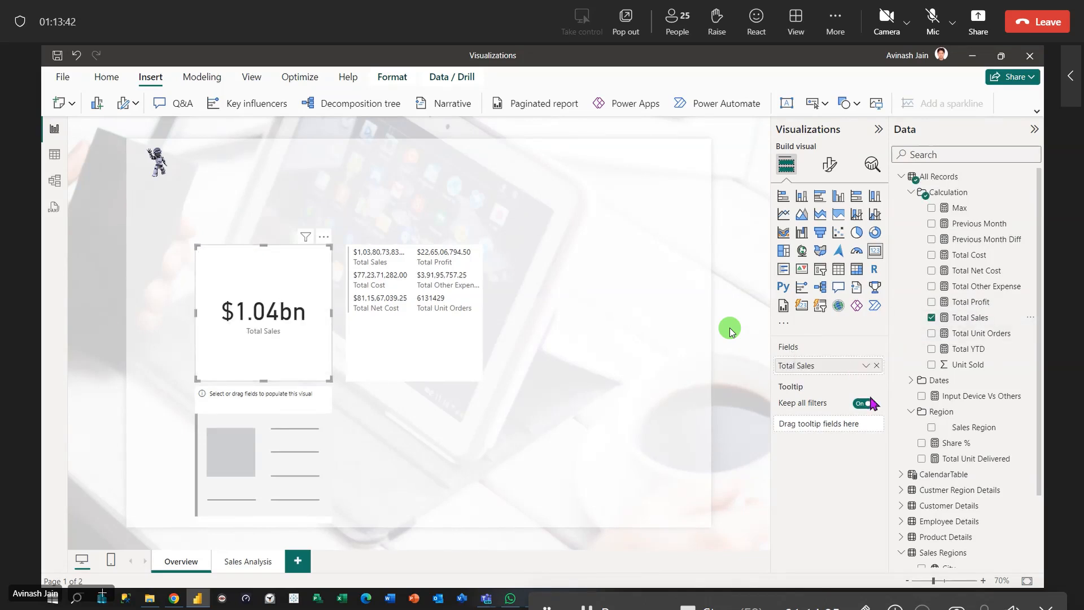
Reorder the multi-row card's fields to Total Profit, Total Sales, Total Net Cost, Total Cost, Total Unit Orders and Total Other Expense.
{"action": "left_click", "coordinate": [441, 348]}
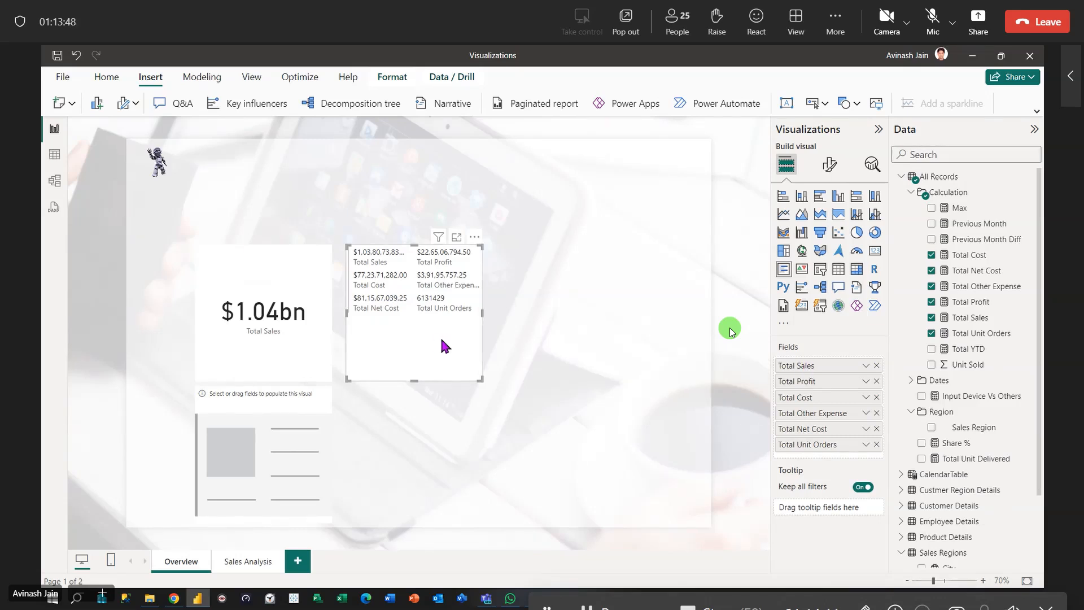
{"action": "mouse_move", "coordinate": [801, 383]}
{"action": "left_mouse_down"}
{"action": "mouse_move", "coordinate": [815, 382]}
{"action": "mouse_move", "coordinate": [803, 370]}
{"action": "left_mouse_up"}
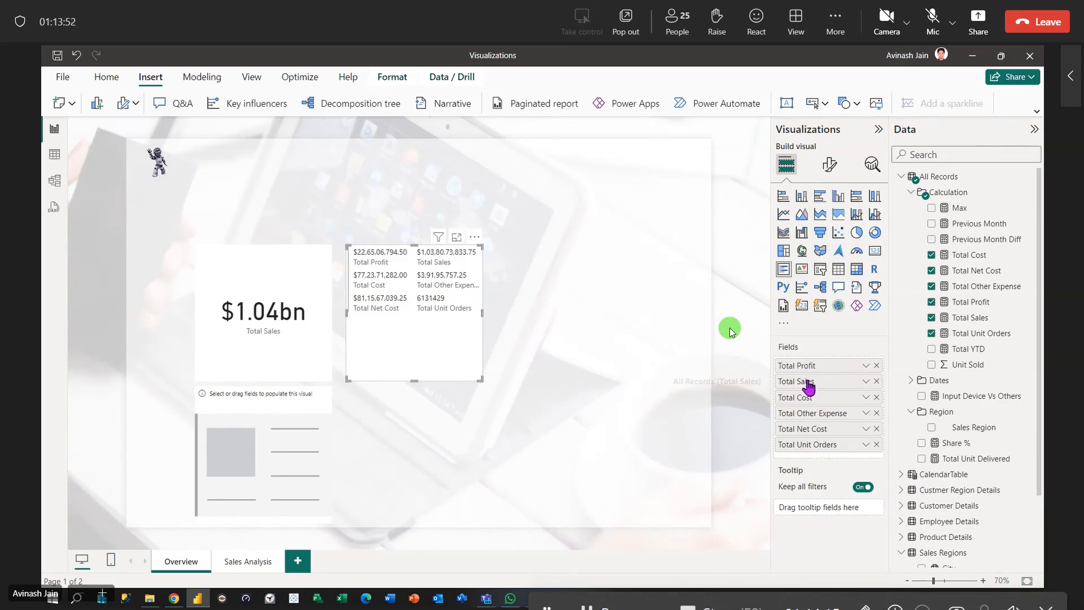
{"action": "left_click_drag", "start_coordinate": [808, 413], "coordinate": [823, 451]}
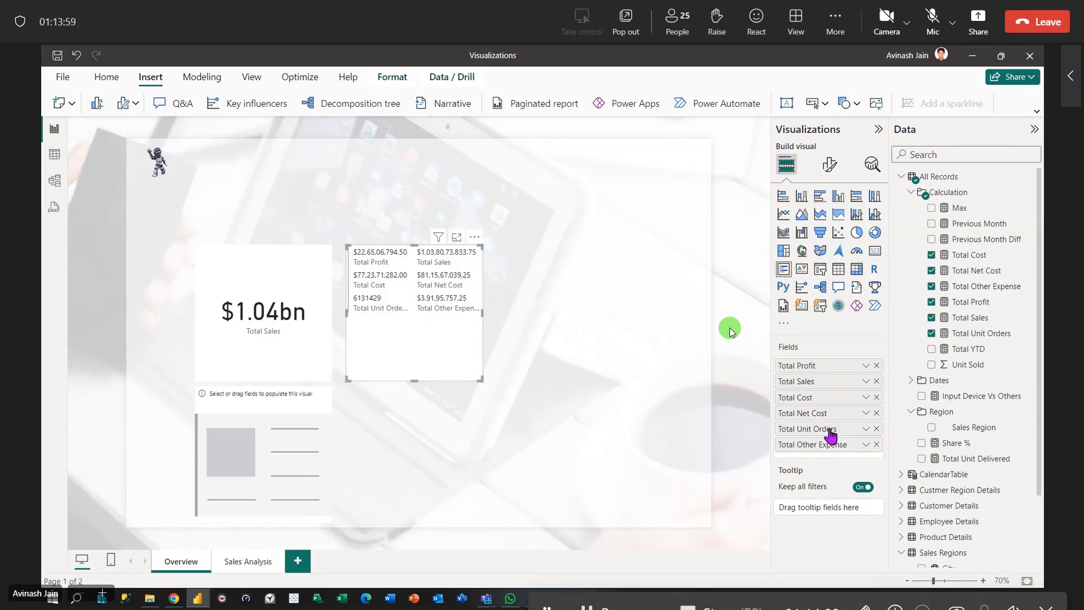
{"action": "left_click_drag", "start_coordinate": [830, 413], "coordinate": [825, 395]}
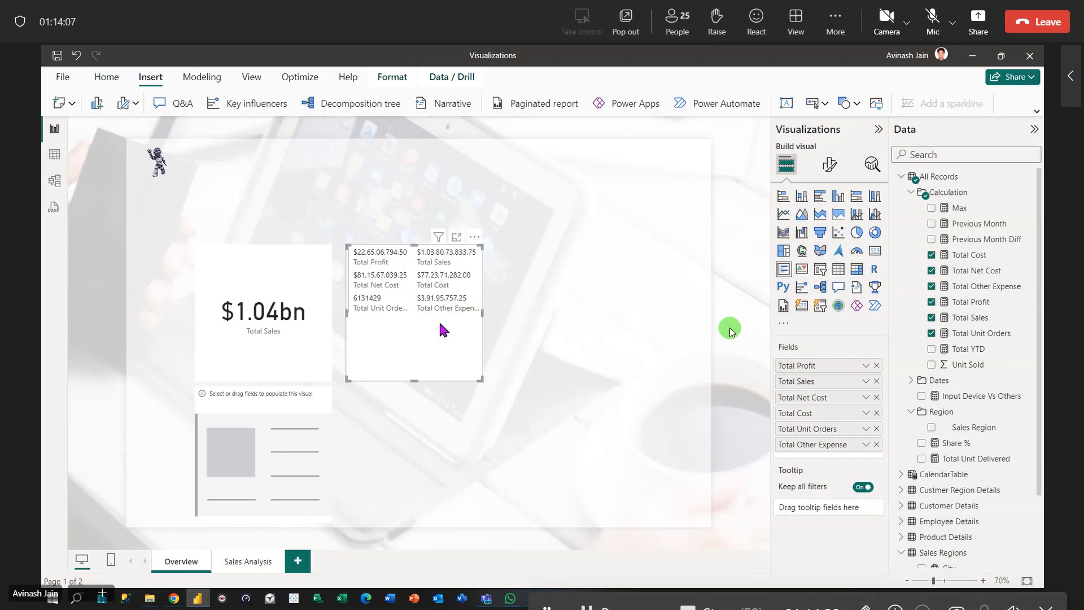
Fill the empty Card (new) visual with the Total Sales, Total Profit and Total Cost measures.
{"action": "left_click", "coordinate": [293, 435]}
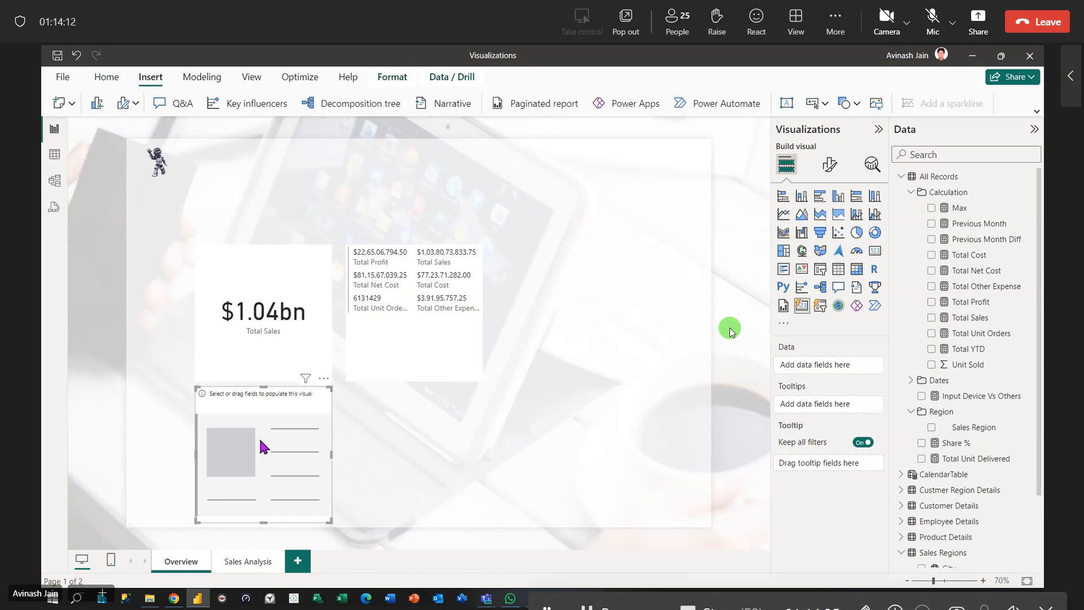
{"action": "left_click_drag", "start_coordinate": [976, 322], "coordinate": [280, 458]}
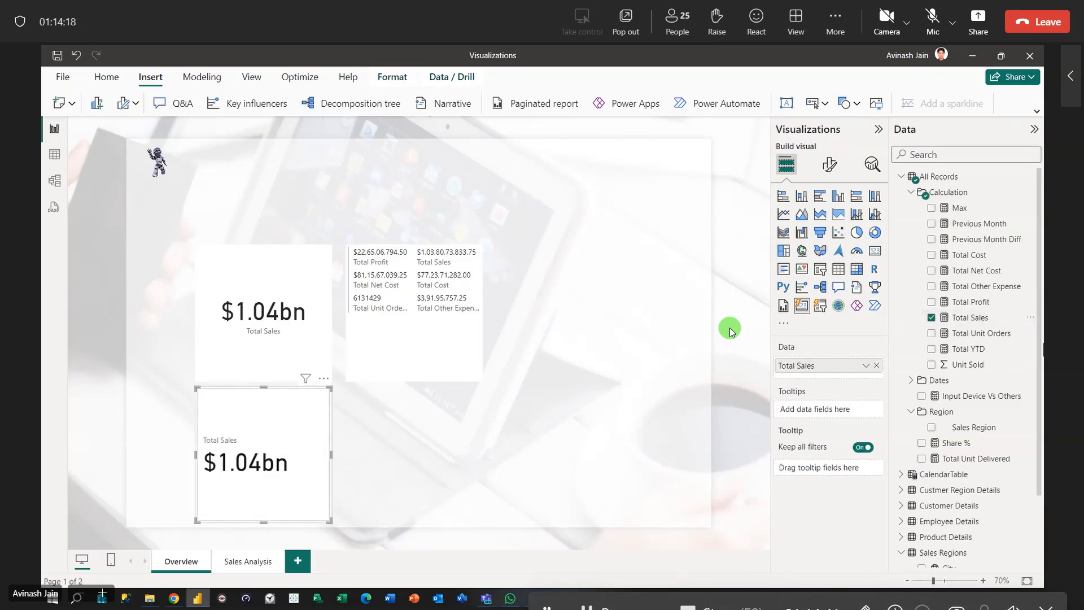
{"action": "left_click_drag", "start_coordinate": [966, 305], "coordinate": [286, 501]}
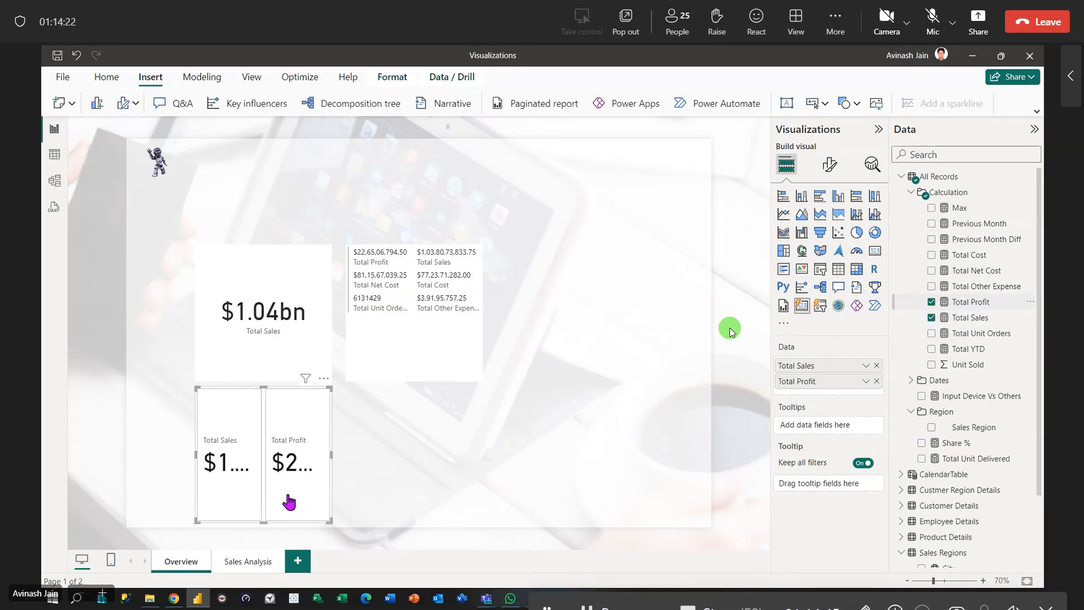
{"action": "left_click_drag", "start_coordinate": [971, 263], "coordinate": [312, 517]}
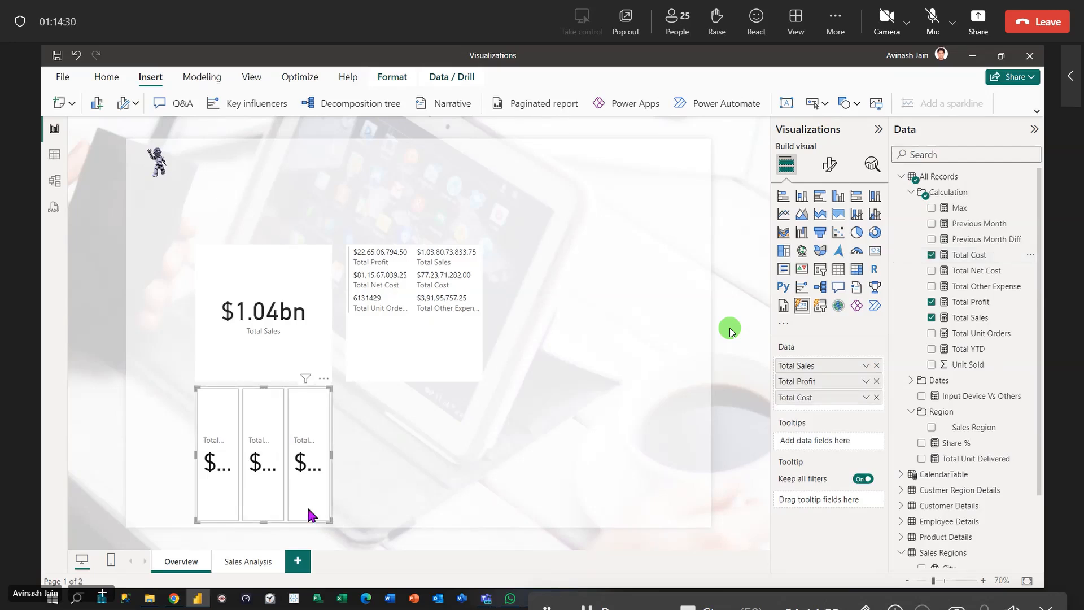
Widen the Card (new) visual to the multi-row card's right edge and reduce its height slightly.
{"action": "left_click", "coordinate": [440, 332]}
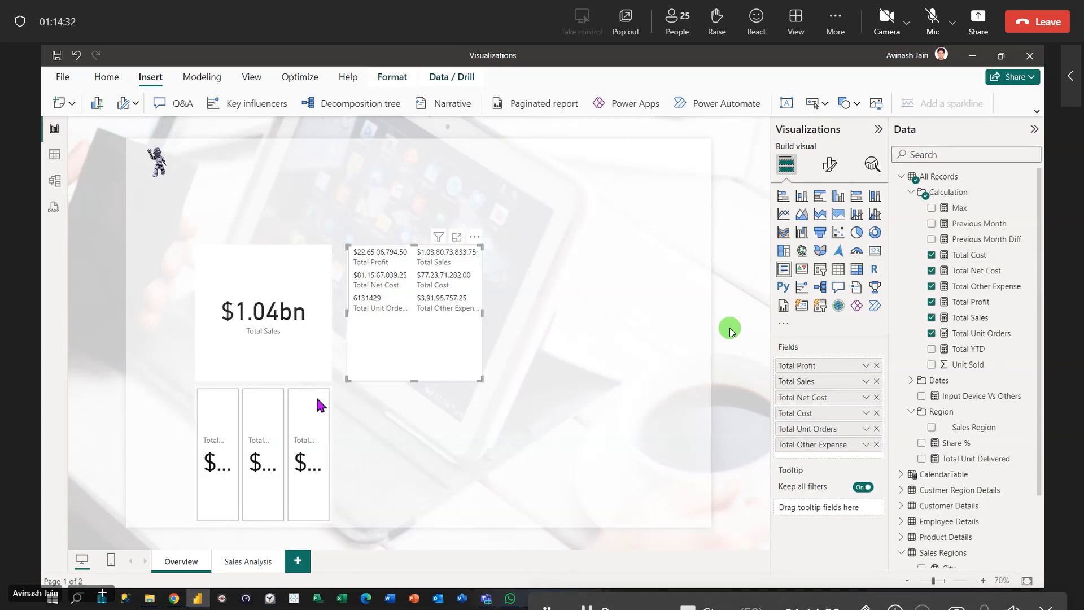
{"action": "left_click", "coordinate": [315, 416]}
{"action": "left_click_drag", "start_coordinate": [332, 522], "coordinate": [482, 501]}
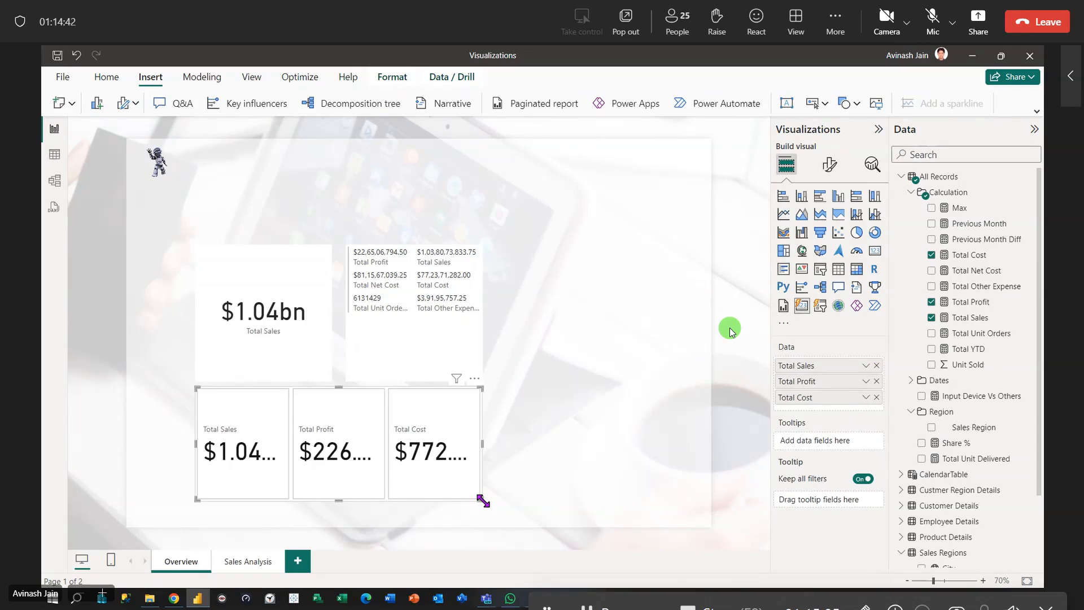
Examine the first card's callout value and category label formatting options, switching the category label off and back on.
{"action": "left_click", "coordinate": [261, 273]}
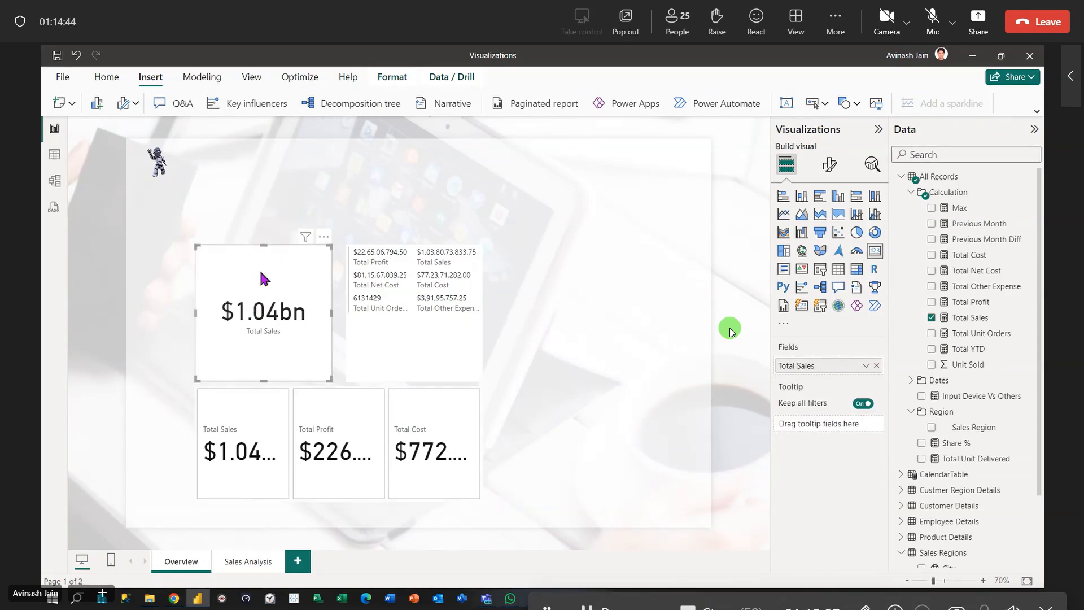
{"action": "left_click", "coordinate": [831, 167]}
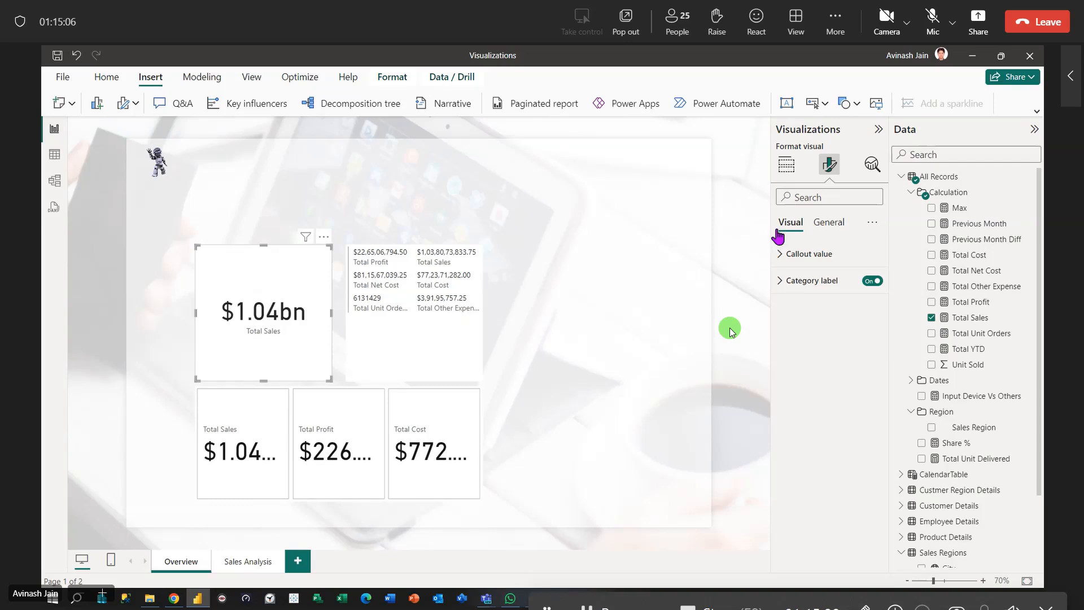
{"action": "left_click", "coordinate": [779, 255]}
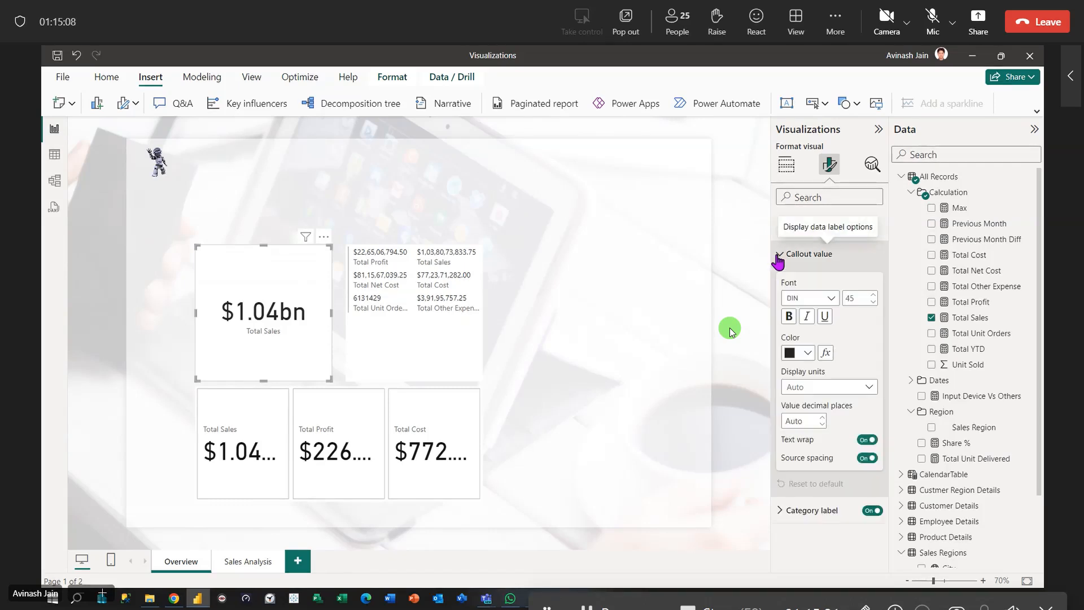
{"action": "left_click", "coordinate": [779, 255]}
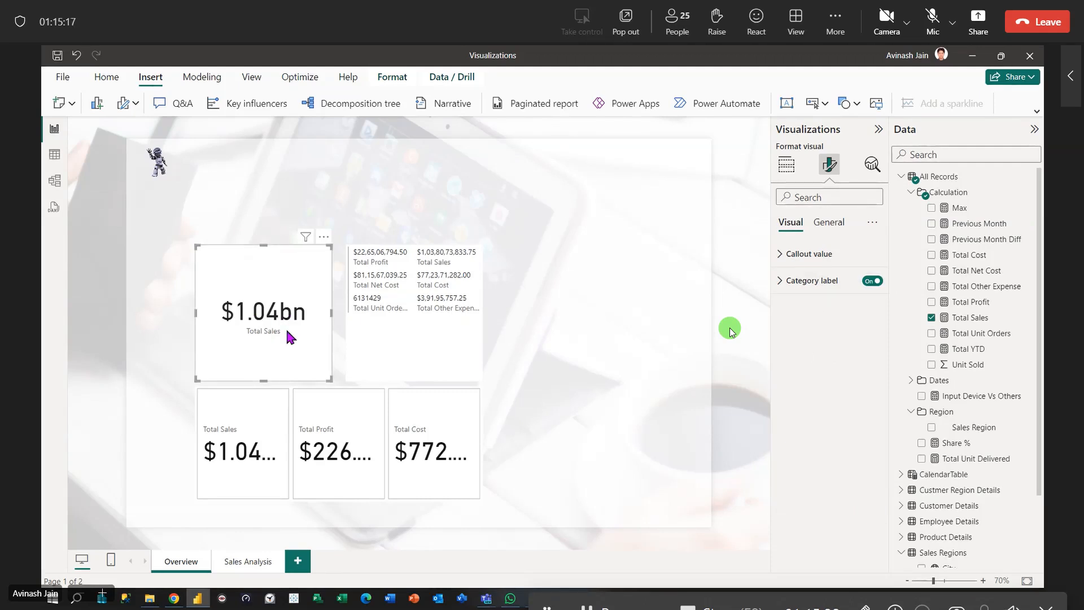
{"action": "left_click", "coordinate": [872, 282]}
{"action": "left_click", "coordinate": [870, 282]}
{"action": "left_click", "coordinate": [782, 284]}
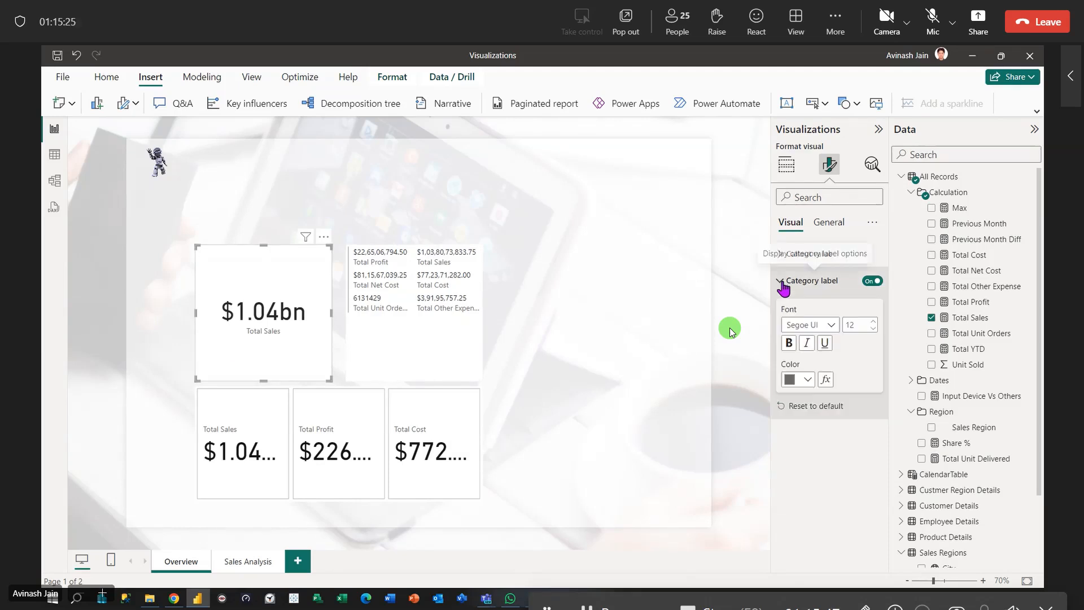
{"action": "left_click", "coordinate": [783, 283]}
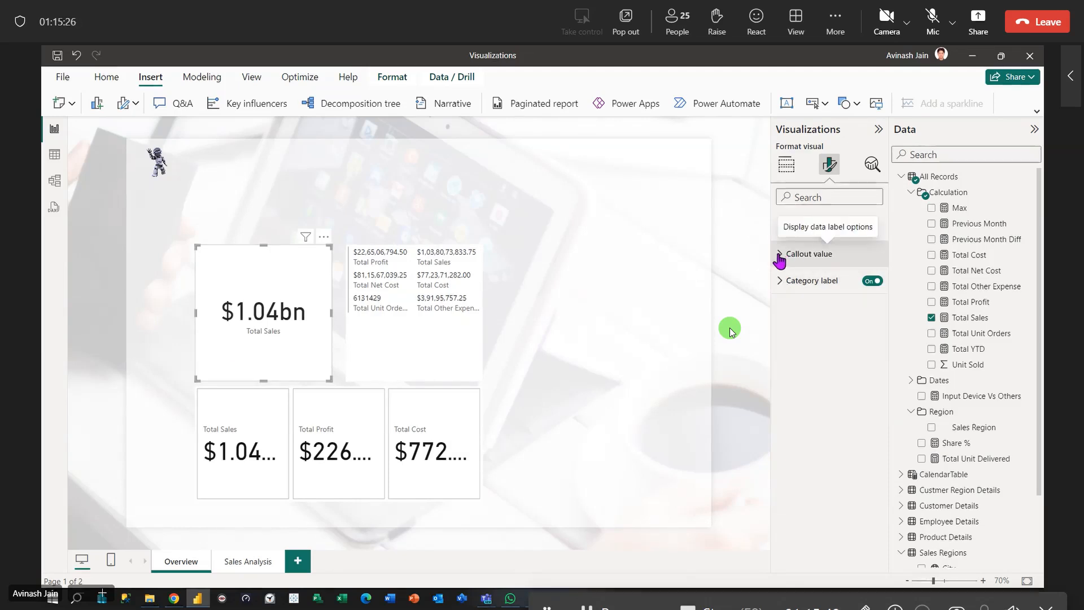
Format the first card's callout value as bold Arial Black at size 20.
{"action": "left_click", "coordinate": [780, 254]}
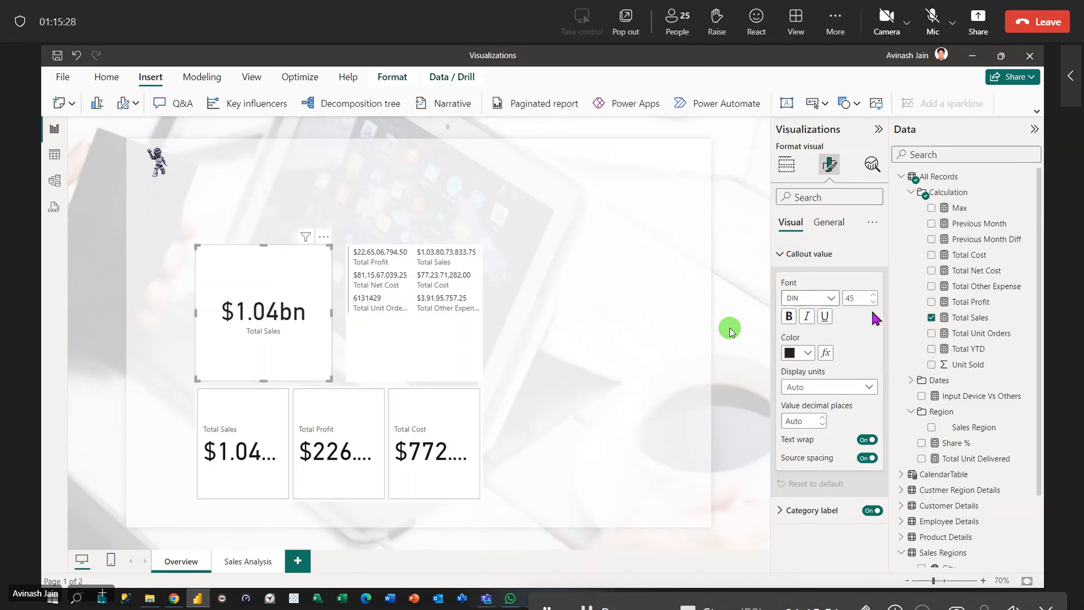
{"action": "left_click_drag", "start_coordinate": [864, 300], "coordinate": [780, 282]}
{"action": "type", "text": "20"}
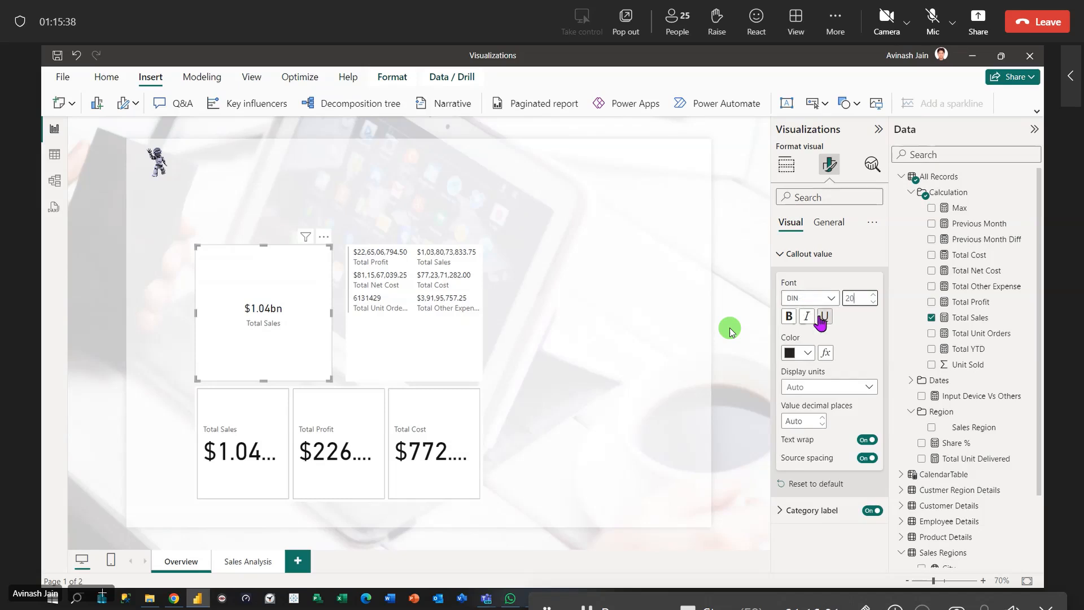
{"action": "left_click", "coordinate": [789, 317]}
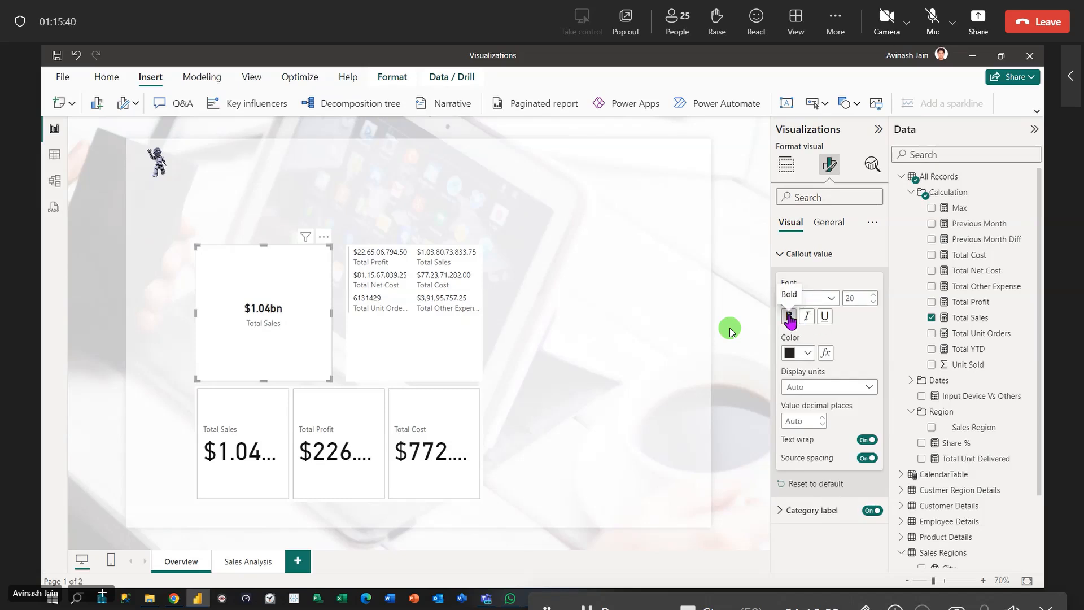
{"action": "left_click", "coordinate": [831, 298]}
{"action": "left_click", "coordinate": [825, 333]}
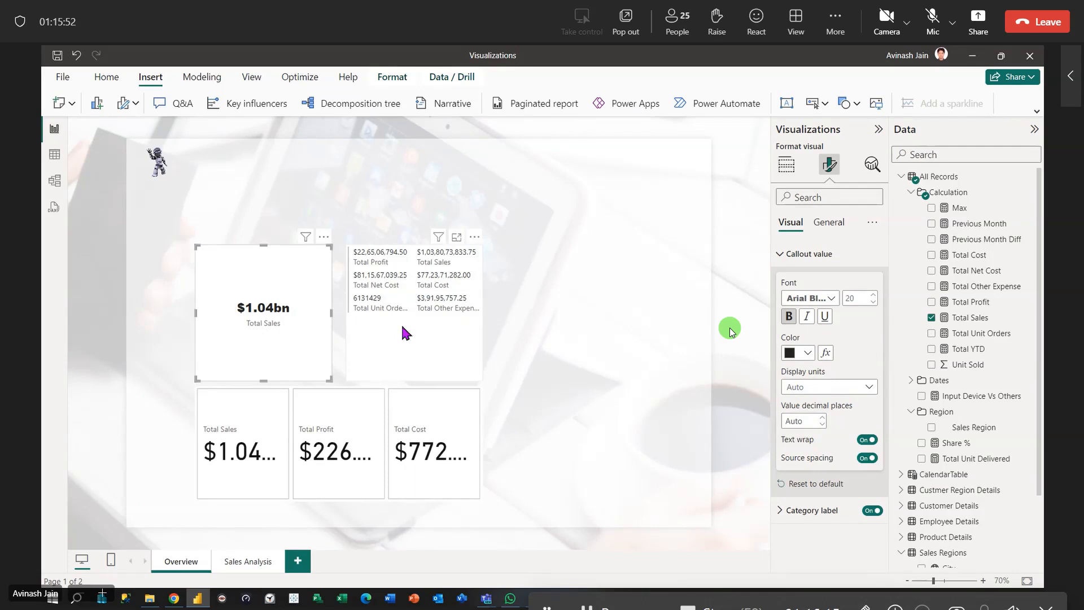
{"action": "left_click", "coordinate": [812, 420]}
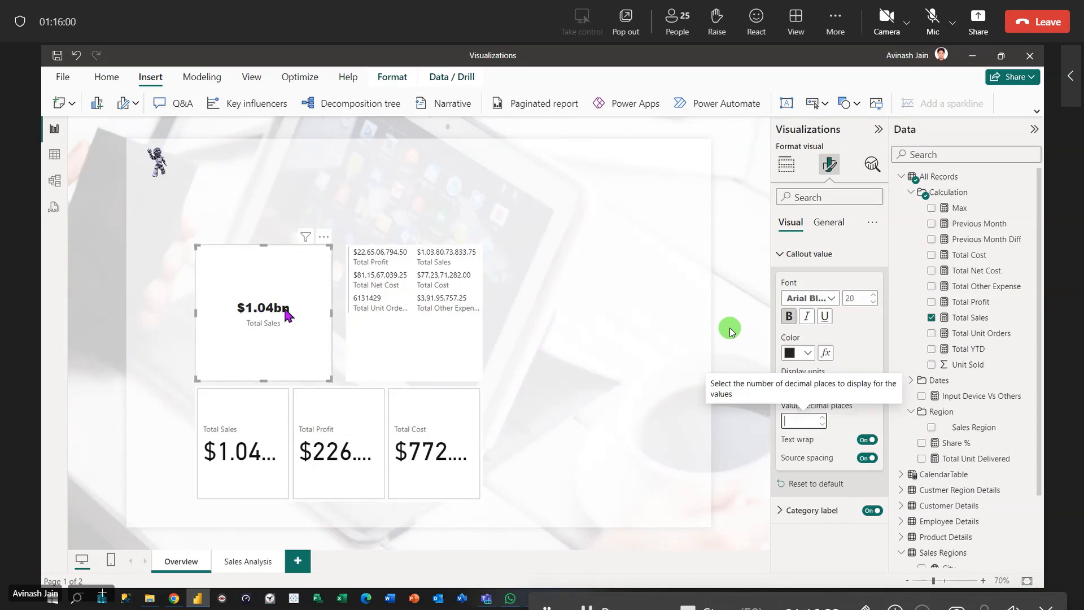
{"action": "left_click", "coordinate": [779, 253]}
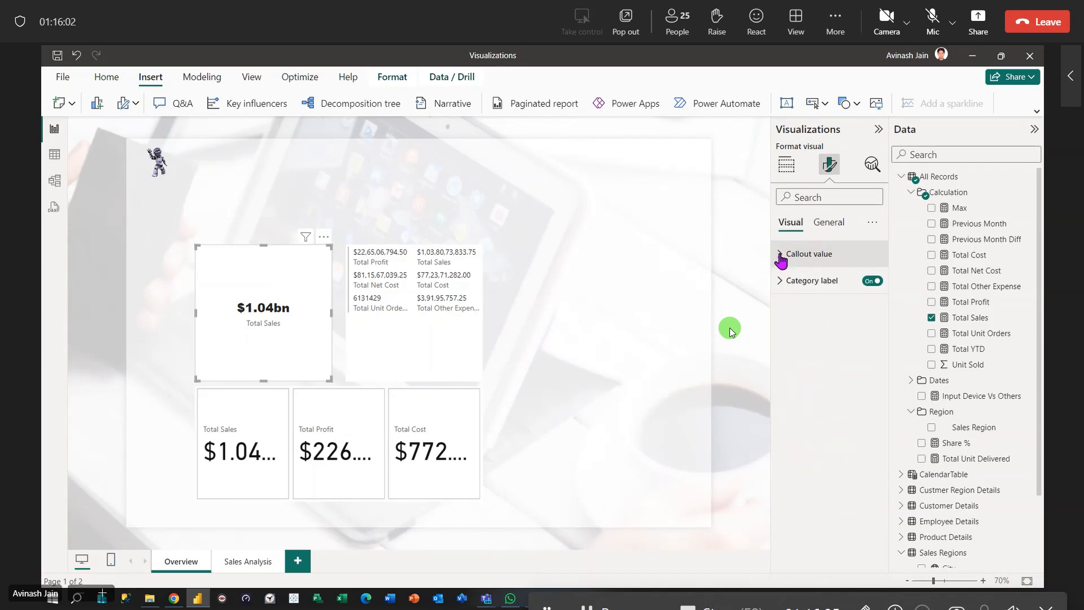
Turn off the category label on the first card.
{"action": "left_click", "coordinate": [779, 283]}
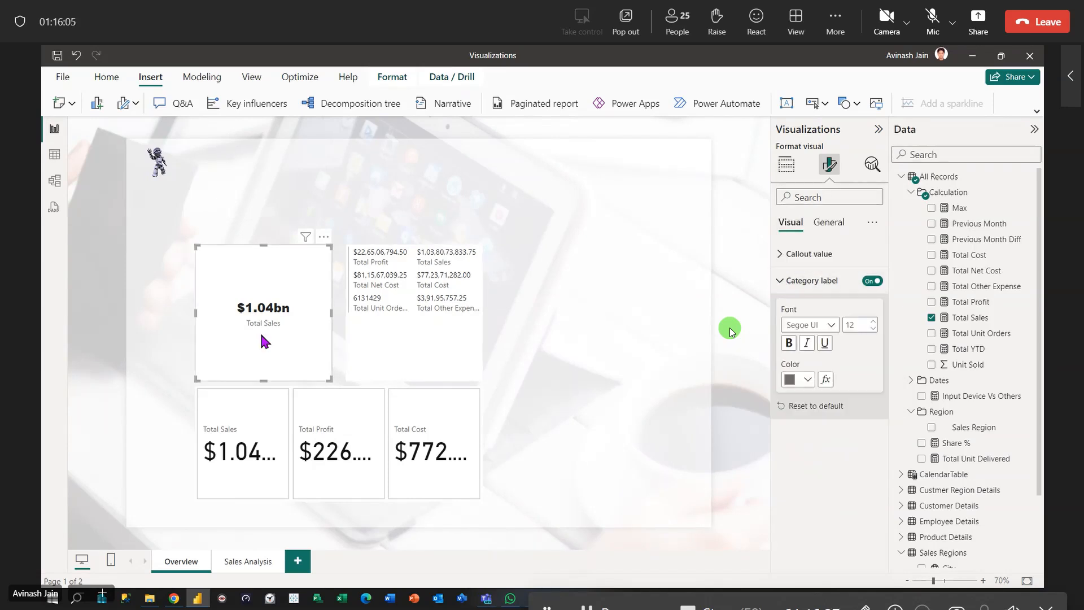
{"action": "left_click", "coordinate": [872, 280]}
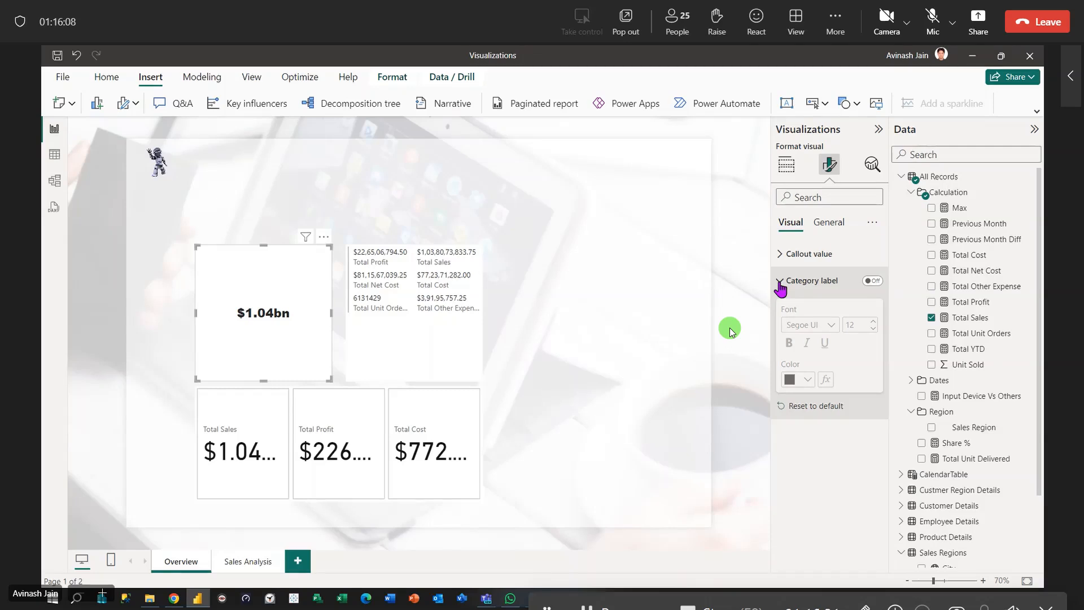
{"action": "left_click", "coordinate": [779, 282]}
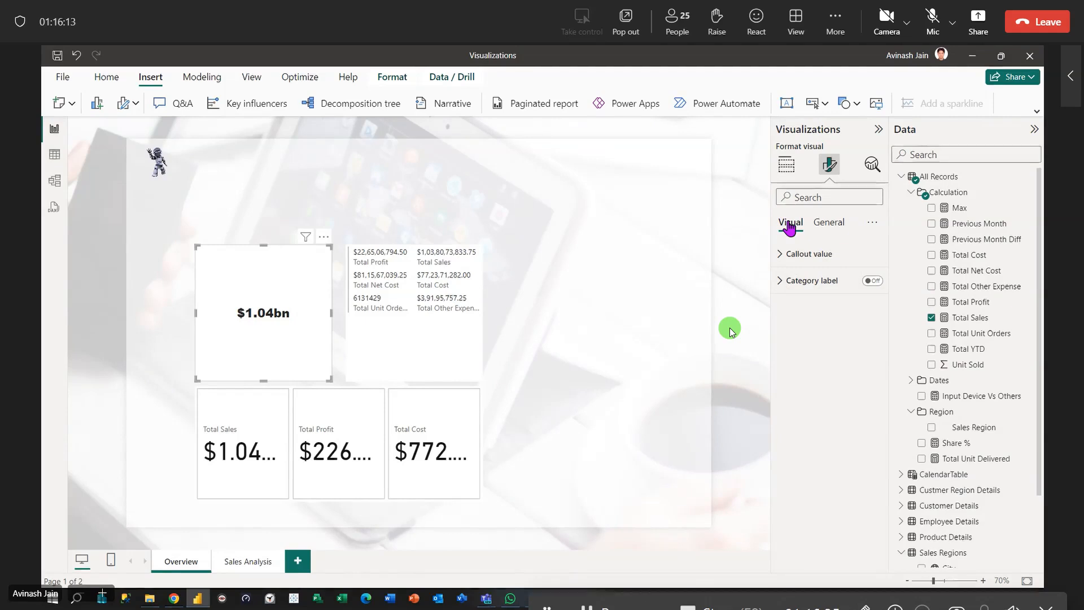
Try a height of 60 for the first card and settle on a height of 80.
{"action": "left_click", "coordinate": [827, 225]}
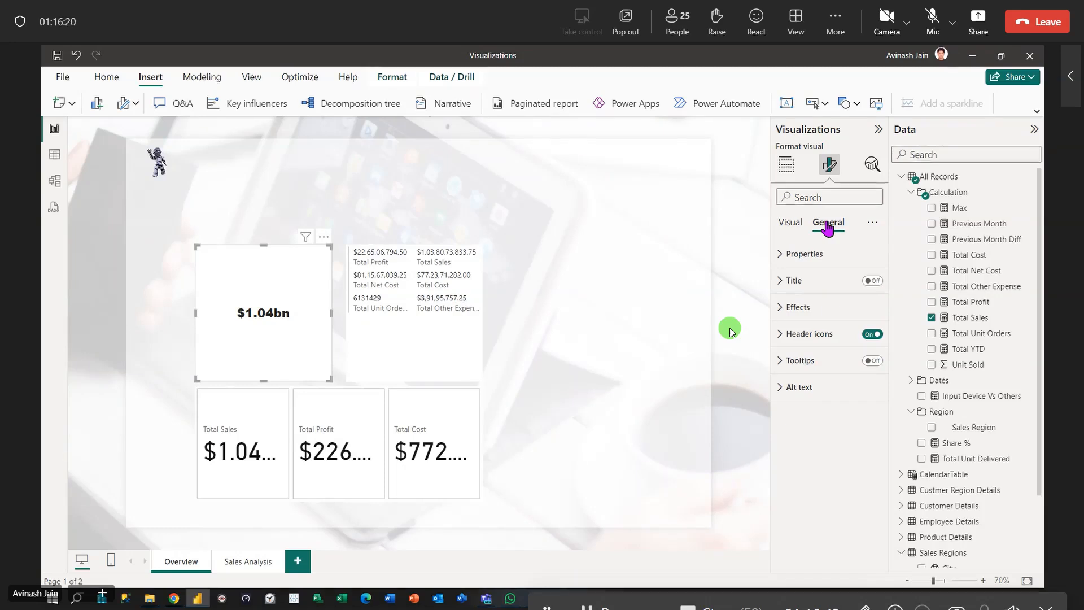
{"action": "left_click", "coordinate": [779, 256]}
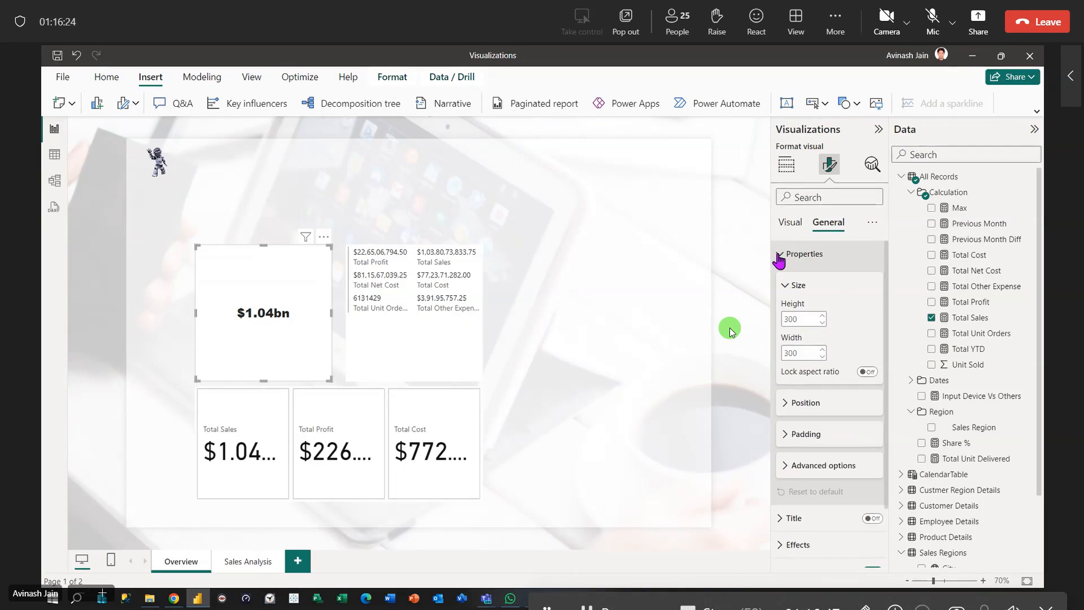
{"action": "left_click", "coordinate": [802, 319]}
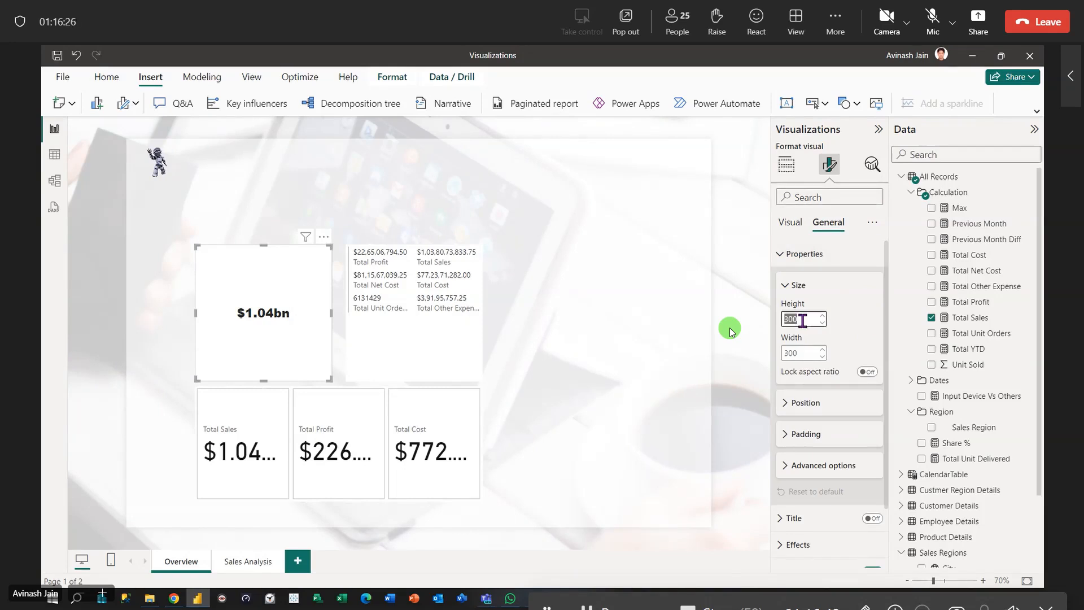
{"action": "type", "text": "60"}
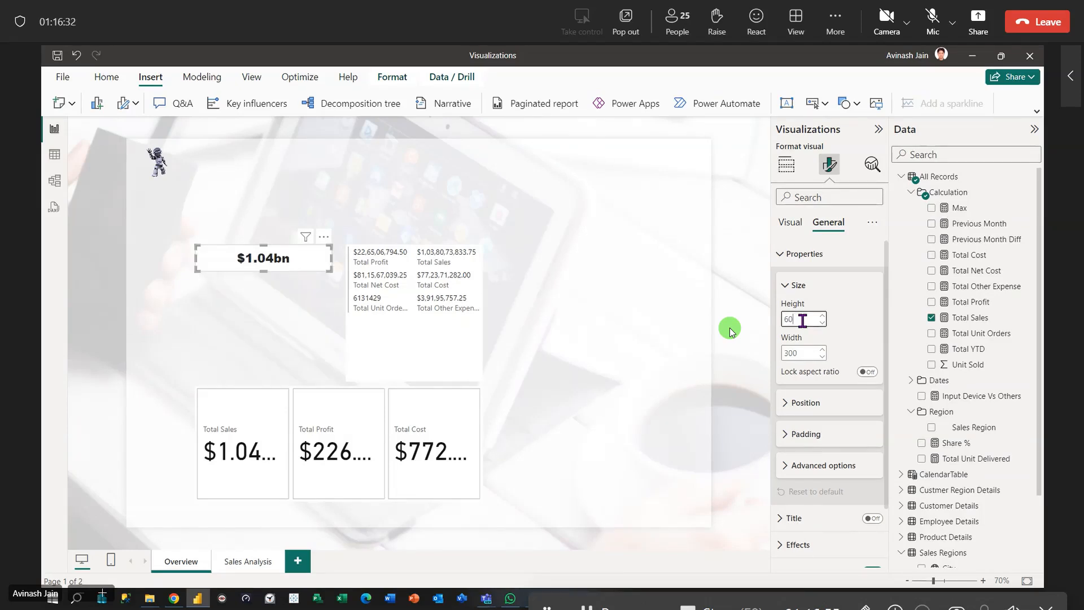
{"action": "left_click_drag", "start_coordinate": [799, 320], "coordinate": [769, 316]}
{"action": "type", "text": "80"}
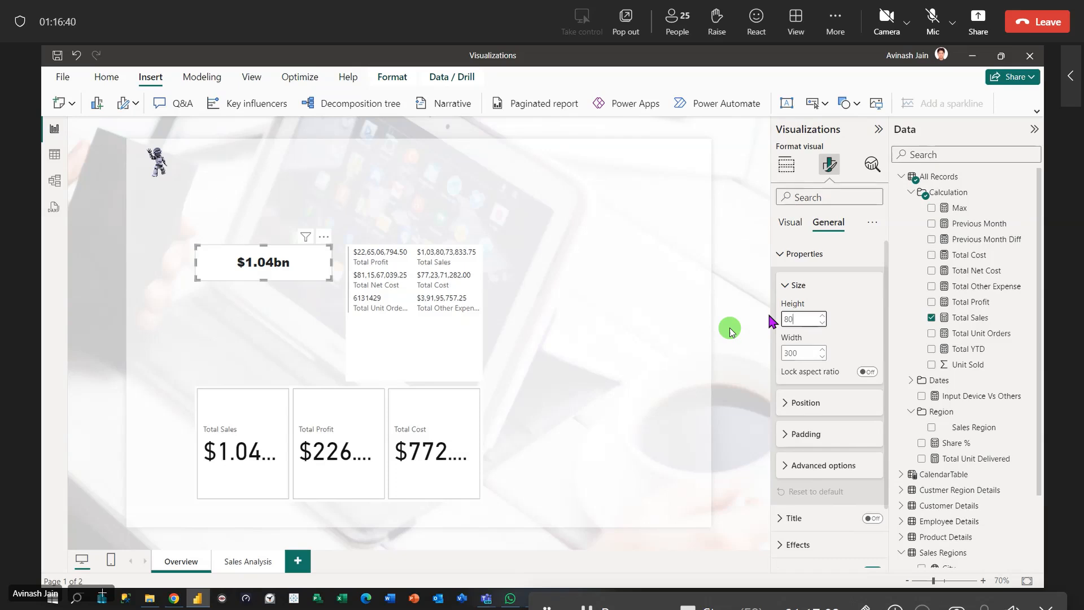
Set the width of the first card to 150.
{"action": "left_click_drag", "start_coordinate": [801, 353], "coordinate": [758, 359]}
{"action": "type", "text": "15"}
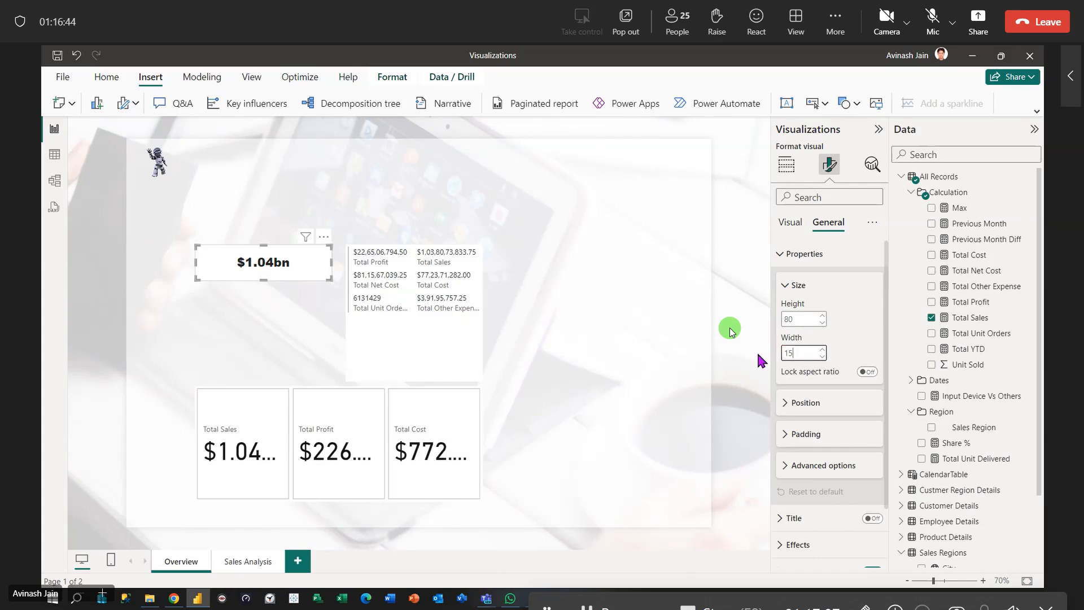
{"action": "type", "text": "0"}
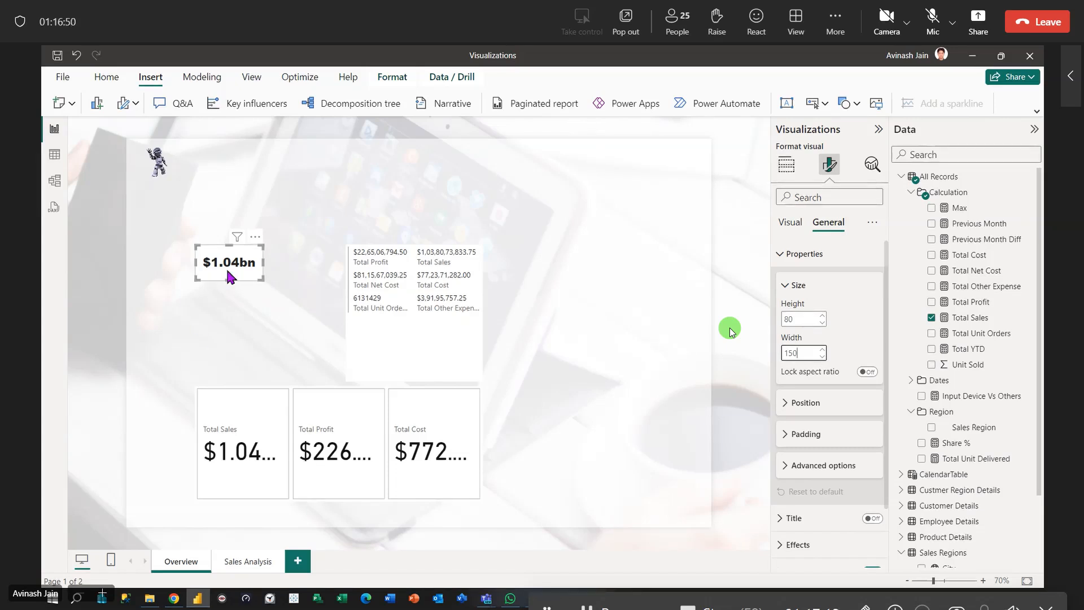
Set the first card's callout value to display units None and reduce its font size to 12.
{"action": "left_click", "coordinate": [790, 222]}
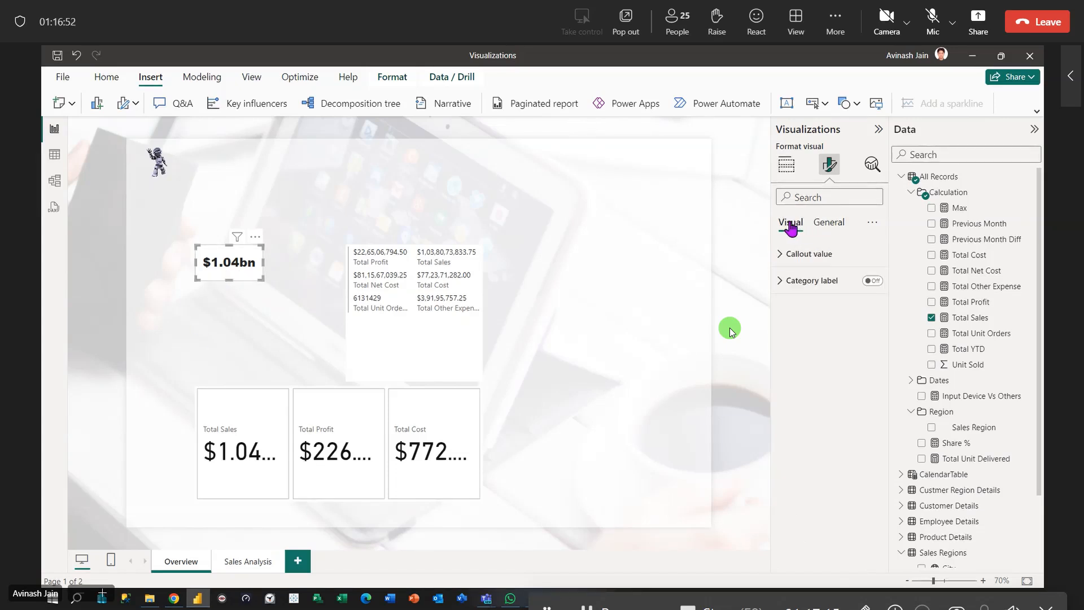
{"action": "left_click", "coordinate": [780, 255]}
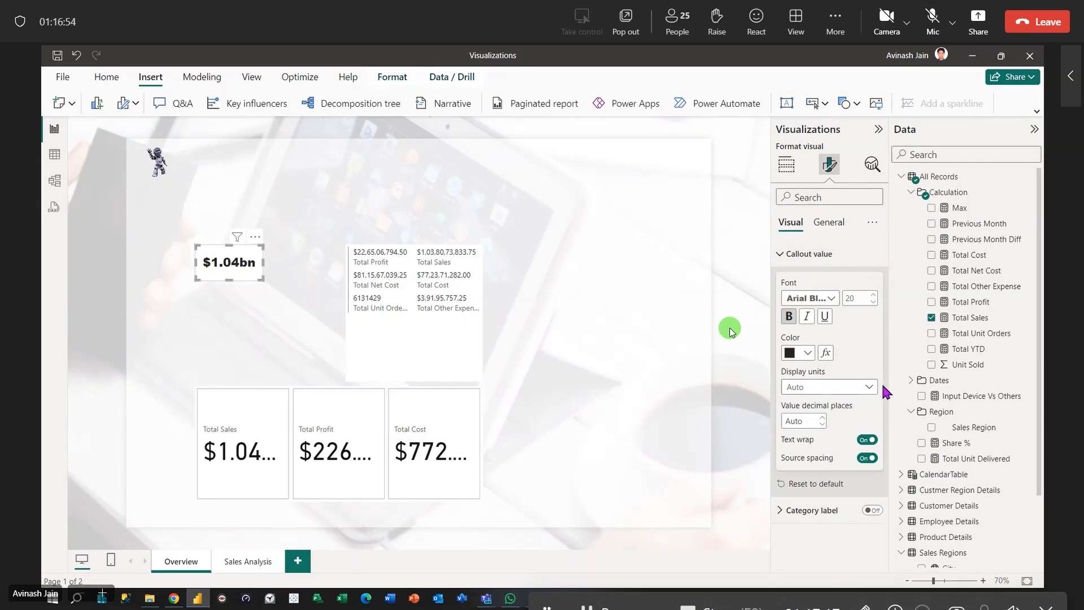
{"action": "left_click", "coordinate": [869, 388]}
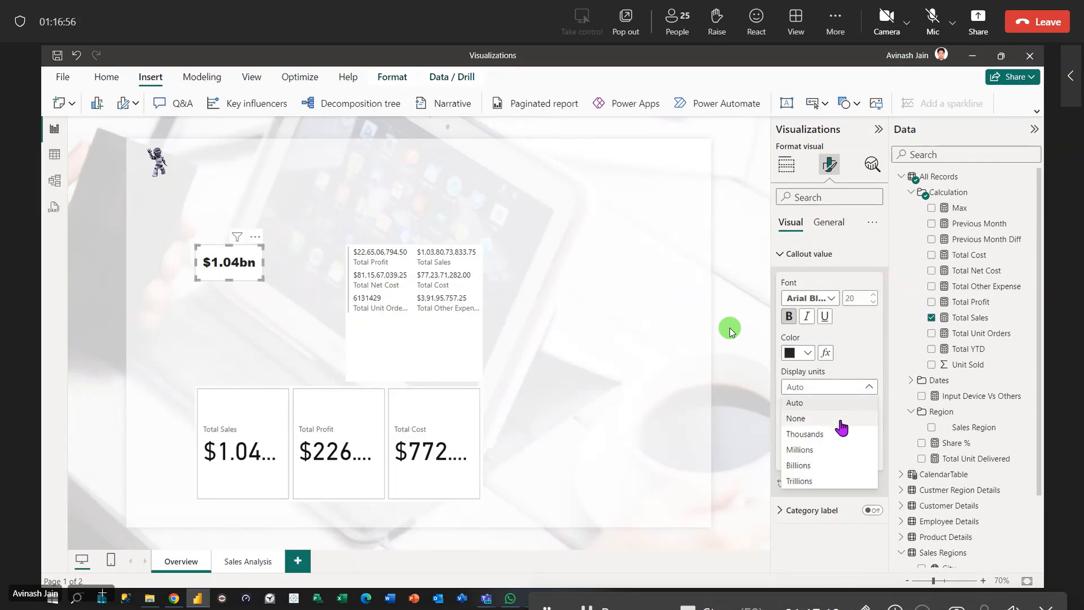
{"action": "left_click", "coordinate": [841, 421]}
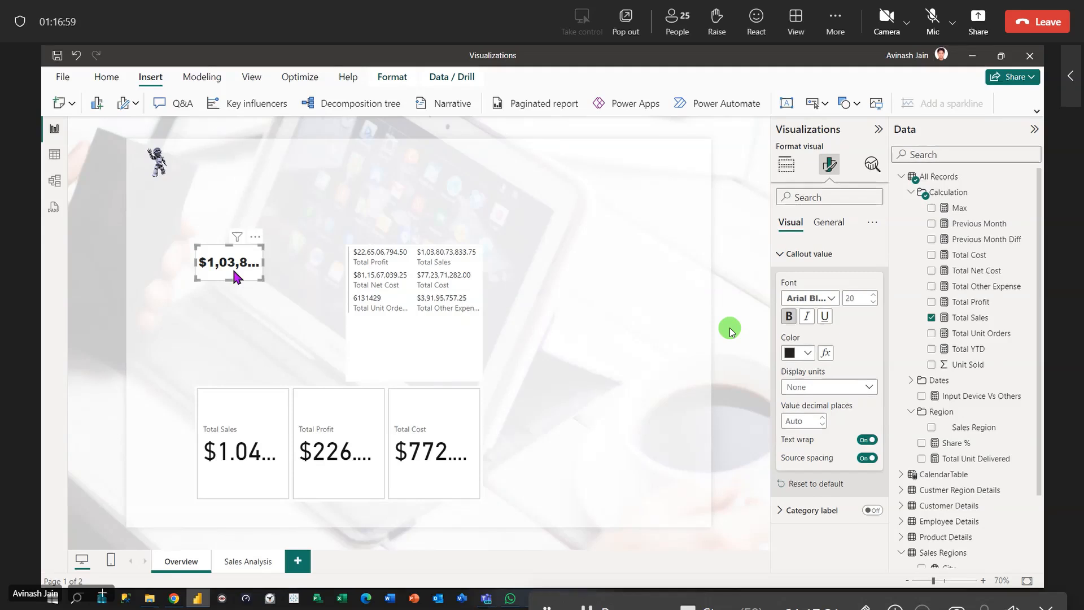
{"action": "left_click", "coordinate": [857, 298]}
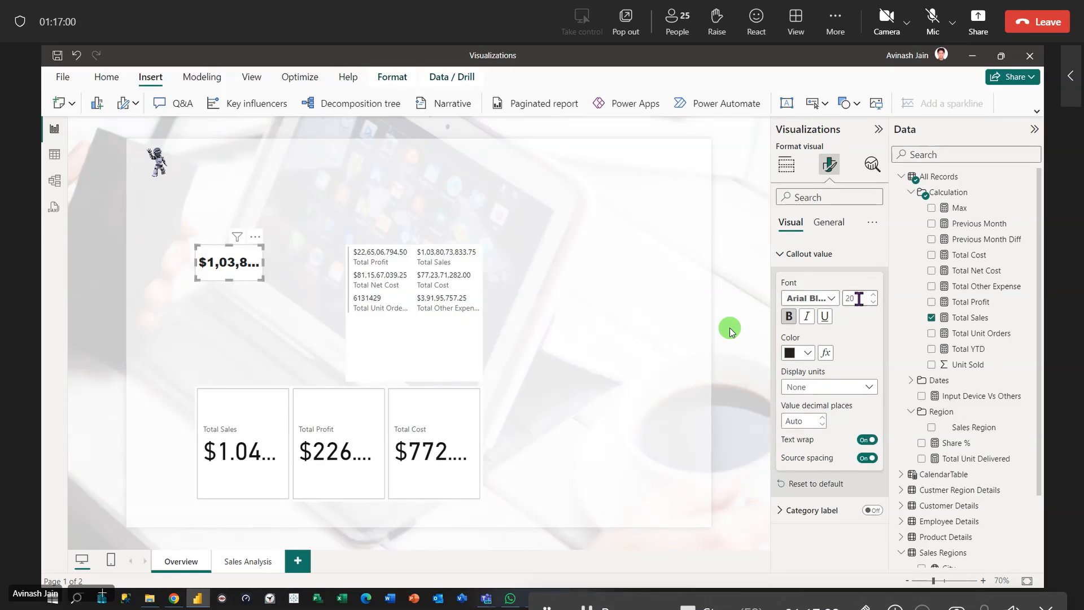
{"action": "type", "text": "12"}
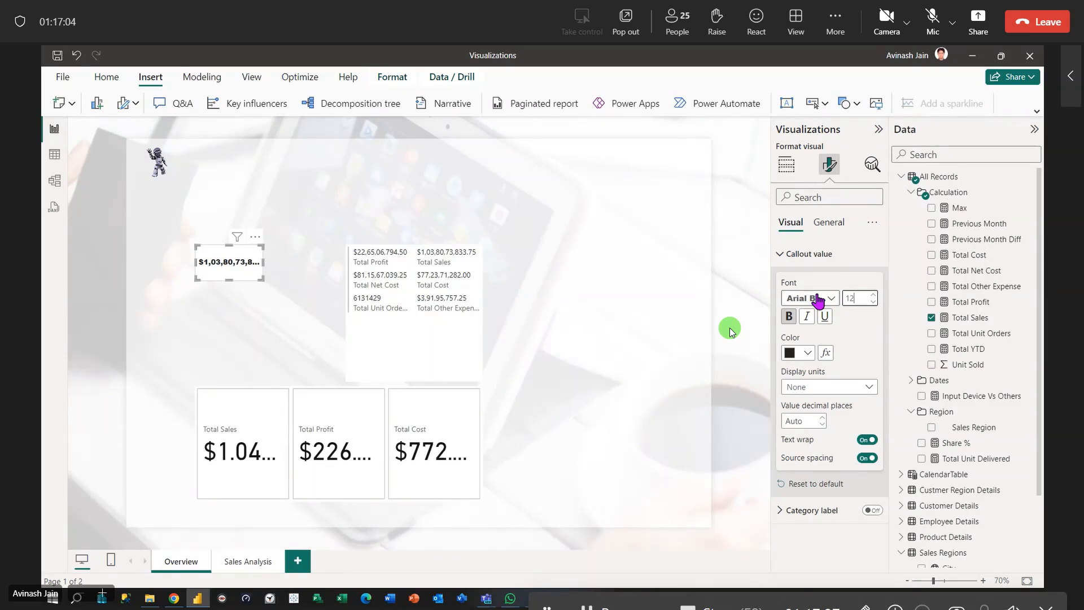
{"action": "left_click", "coordinate": [867, 344]}
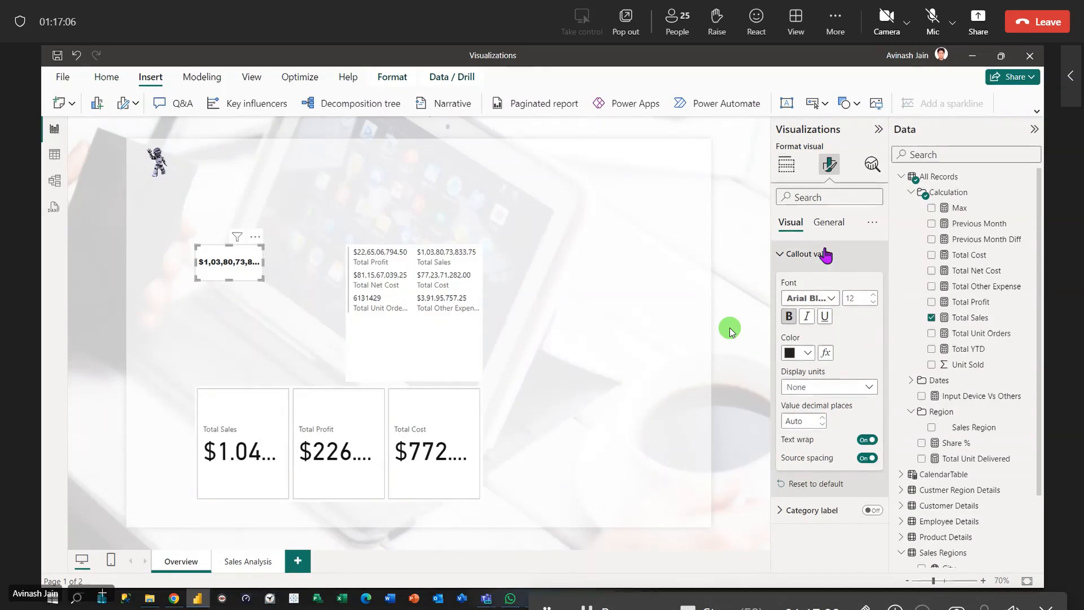
Try a width of 180 for the first card, then widen it to 200.
{"action": "left_click", "coordinate": [830, 224]}
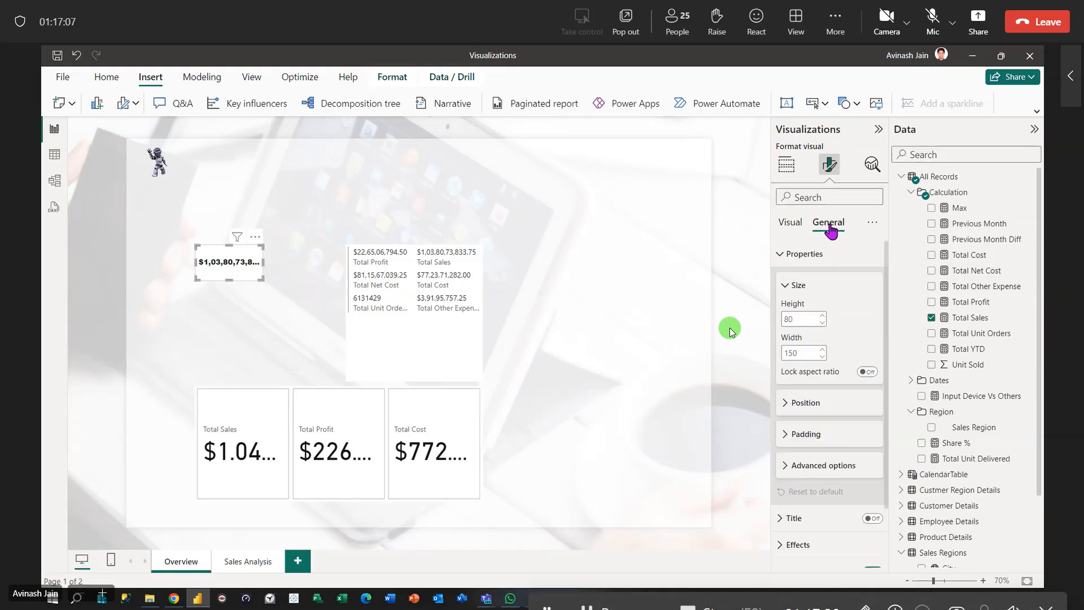
{"action": "left_click", "coordinate": [789, 350]}
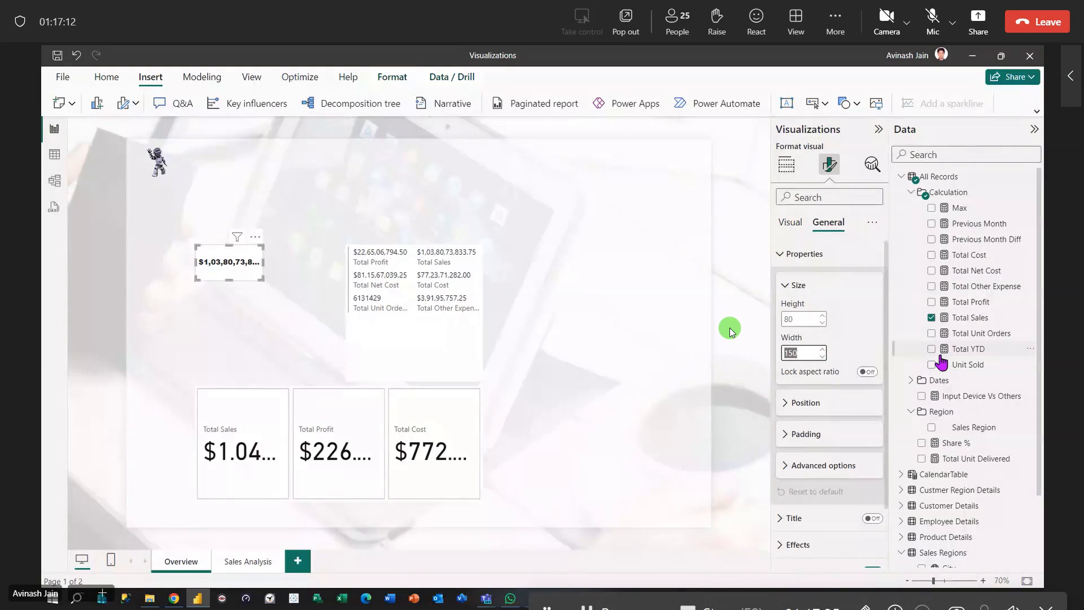
{"action": "type", "text": "180"}
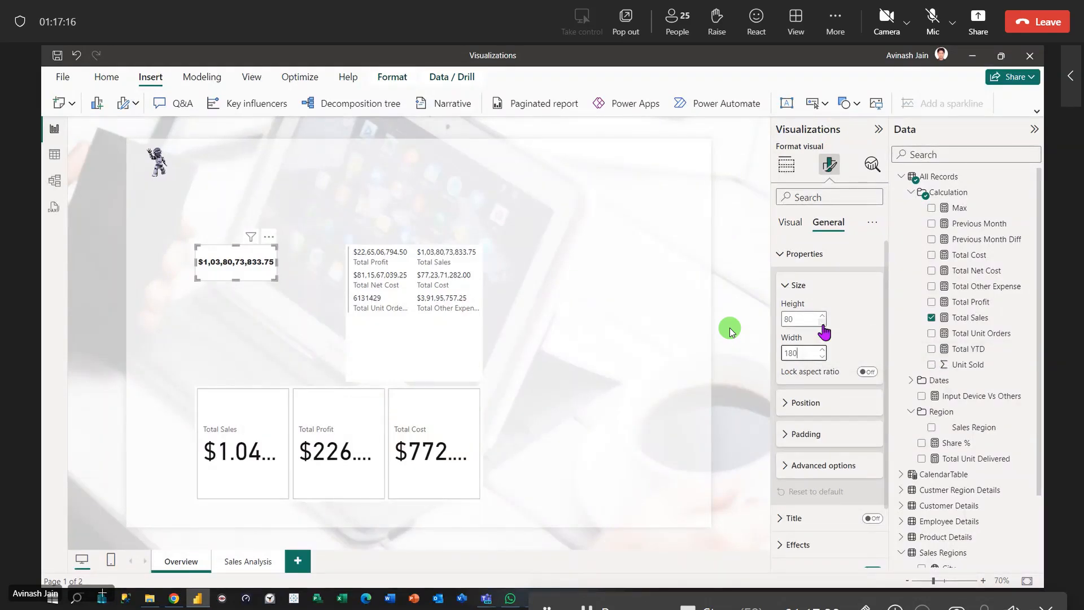
{"action": "key", "text": "BackSpace"}
{"action": "key", "text": "BackSpace"}
{"action": "key", "text": "BackSpace"}
{"action": "type", "text": "200"}
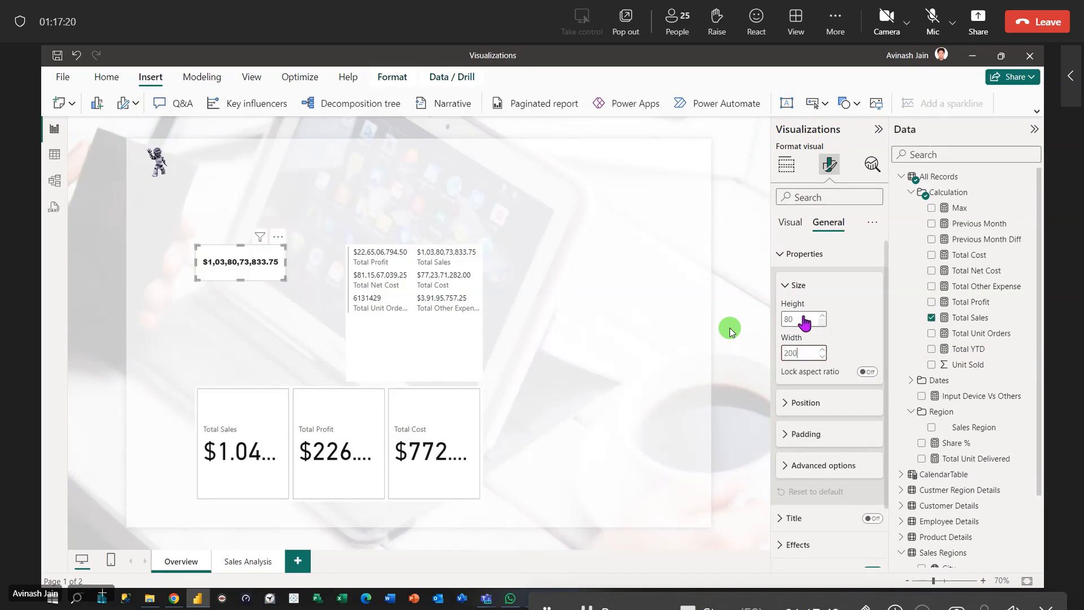
{"action": "left_click", "coordinate": [251, 302]}
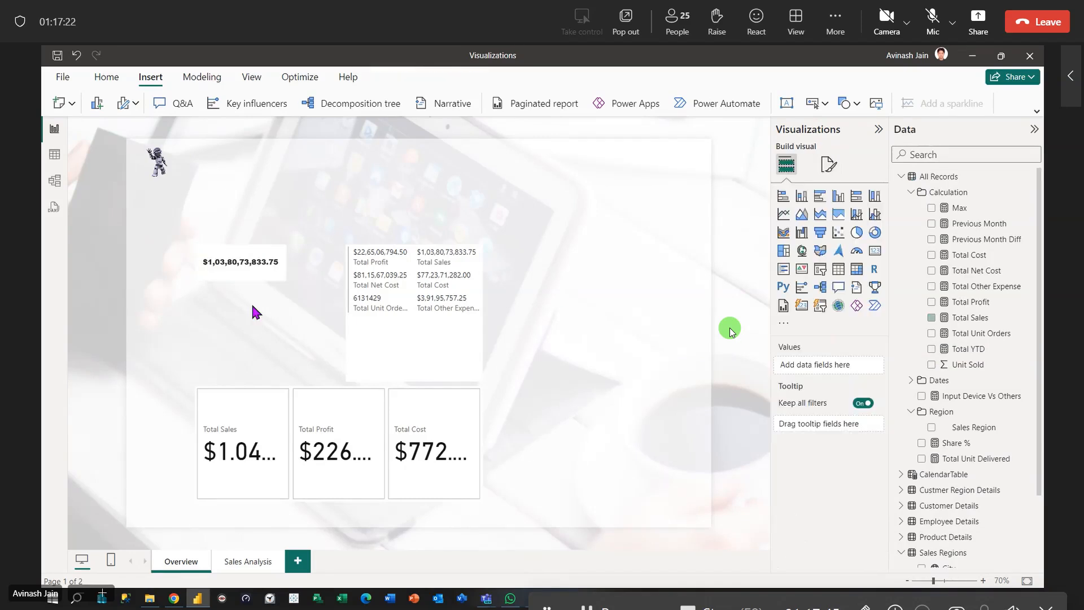
Change the display units of the first card's callout value to Millions.
{"action": "left_click", "coordinate": [263, 267]}
{"action": "left_click", "coordinate": [829, 166]}
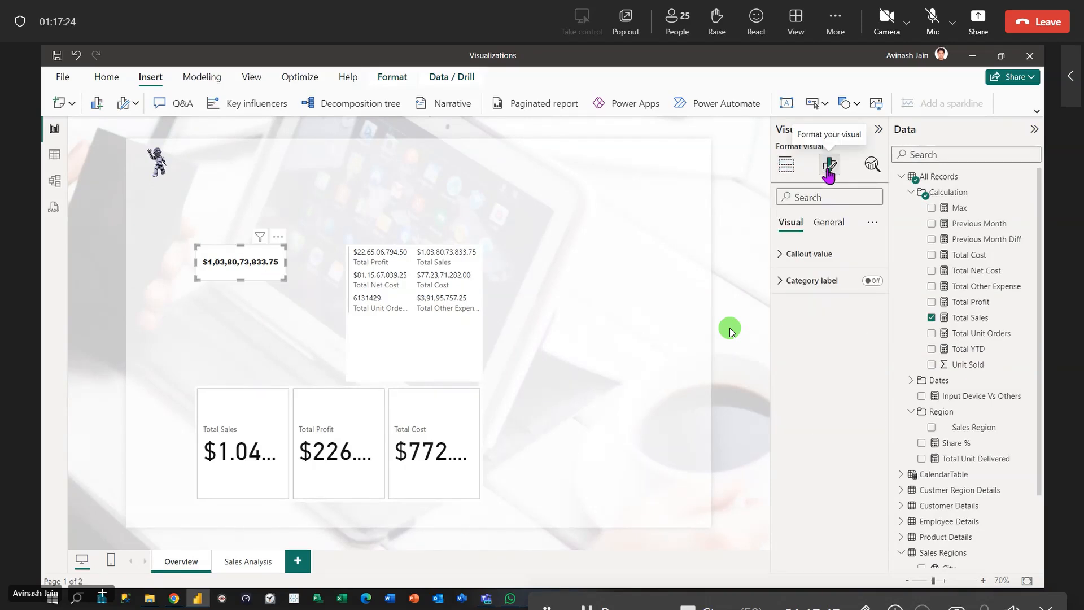
{"action": "left_click", "coordinate": [779, 259]}
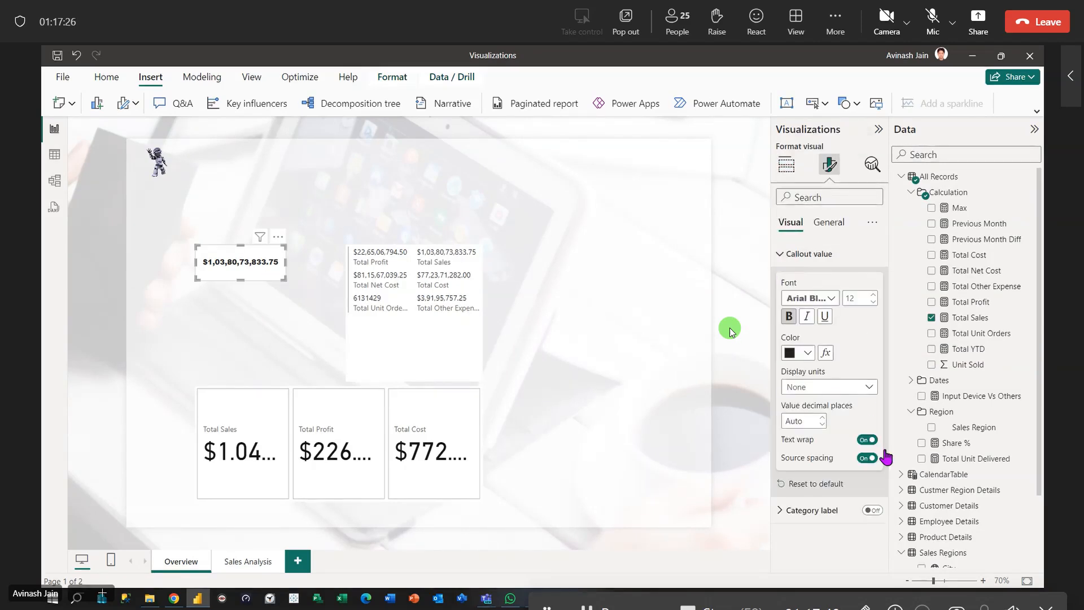
{"action": "left_click", "coordinate": [868, 387]}
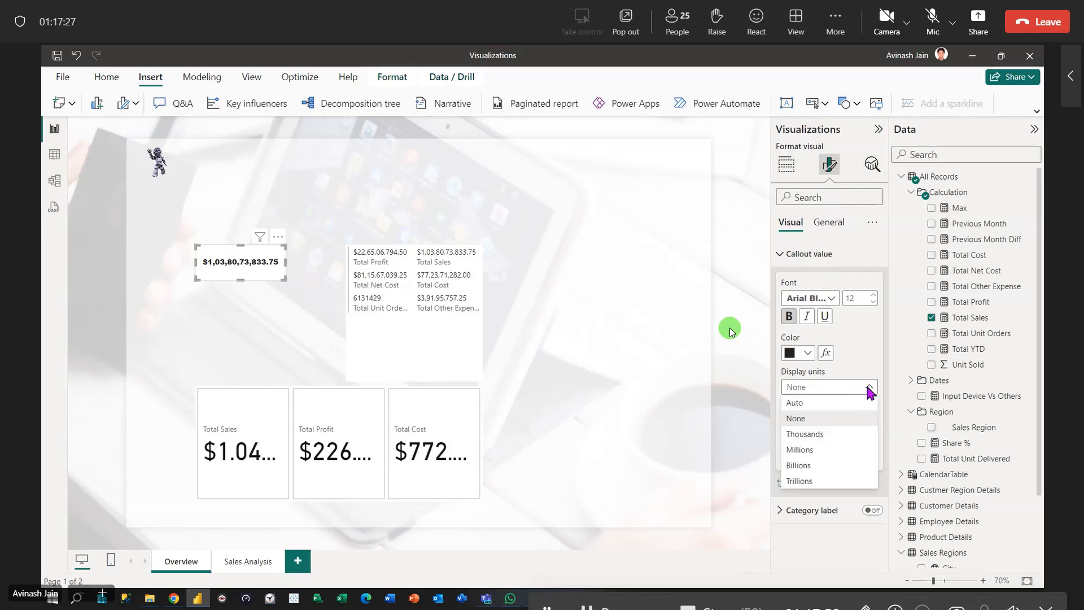
{"action": "left_click", "coordinate": [821, 450]}
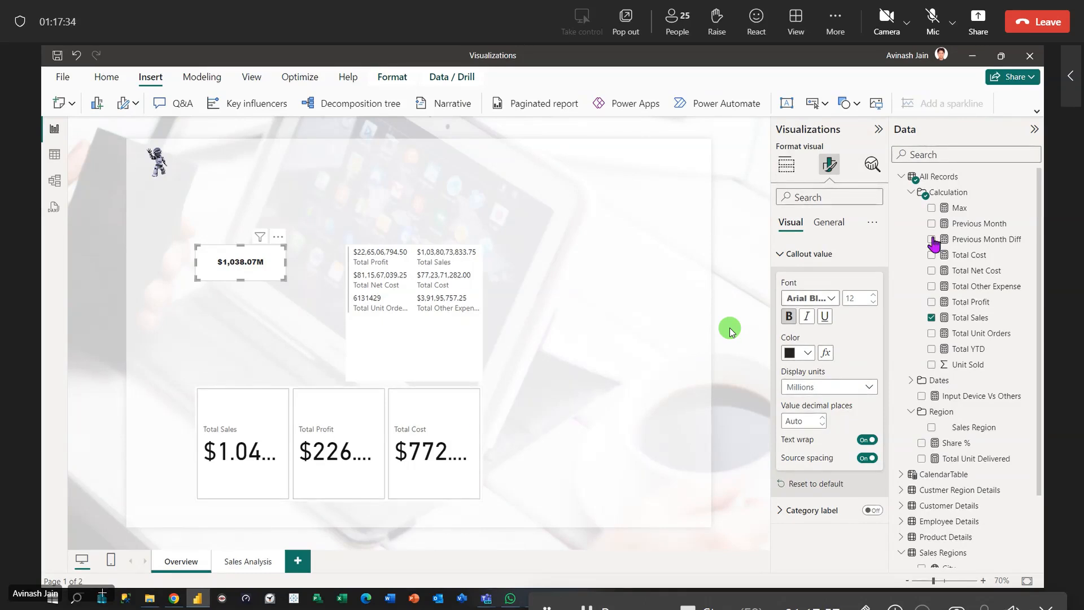
Set the first card's width to 180 and collapse its size properties.
{"action": "left_click", "coordinate": [828, 225]}
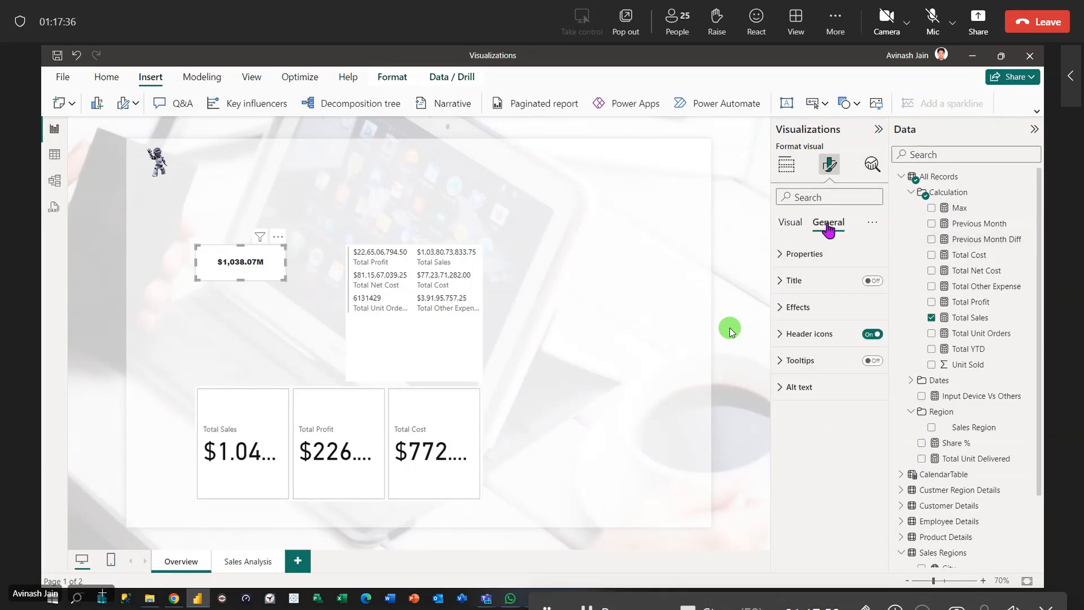
{"action": "left_click", "coordinate": [781, 254]}
{"action": "double_click", "coordinate": [800, 355]}
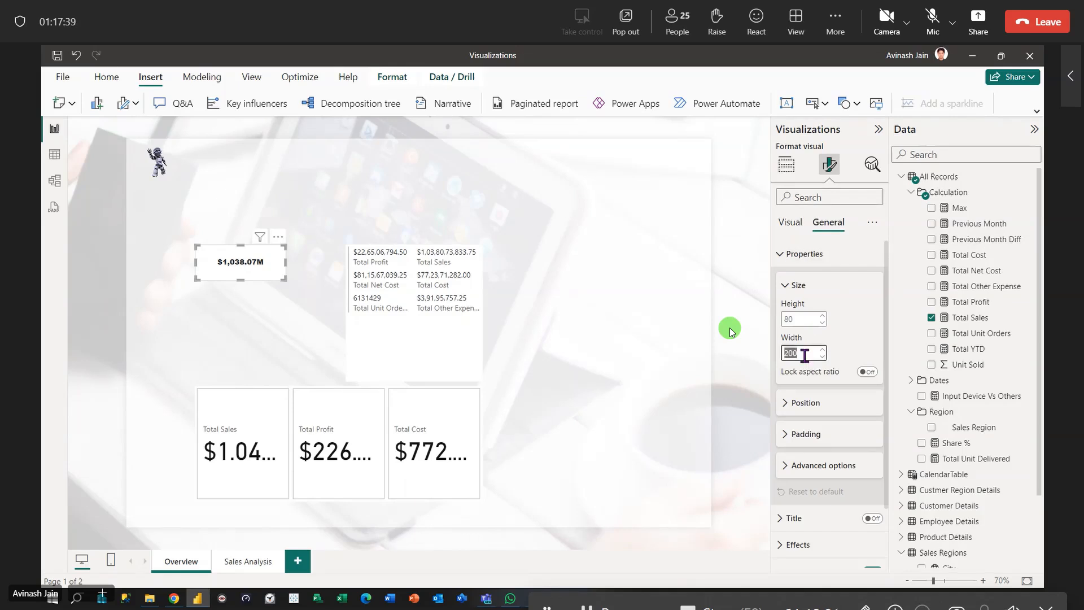
{"action": "type", "text": "180"}
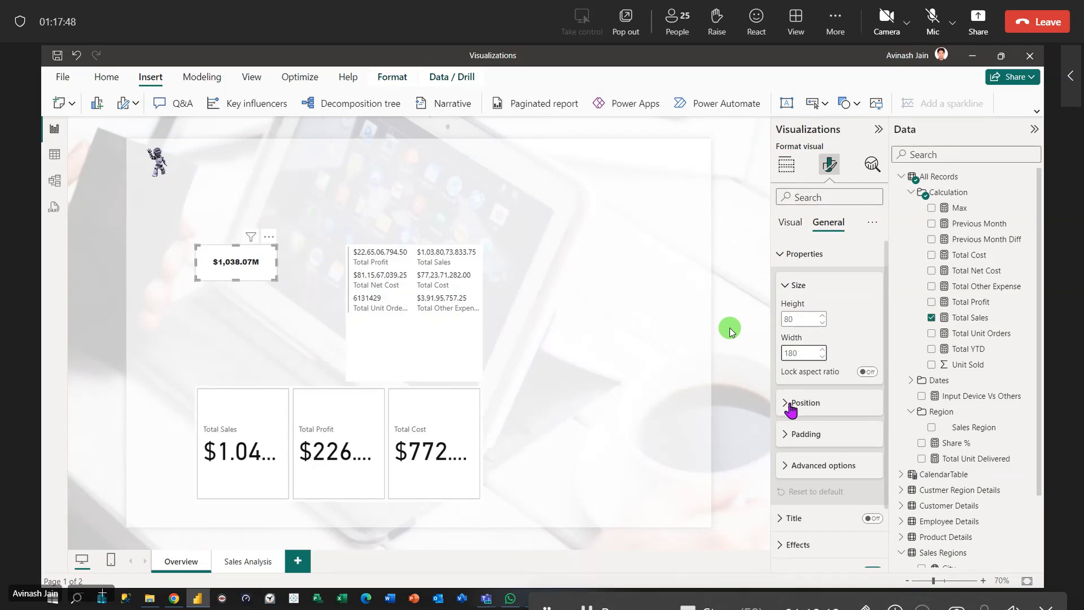
{"action": "left_click", "coordinate": [791, 285]}
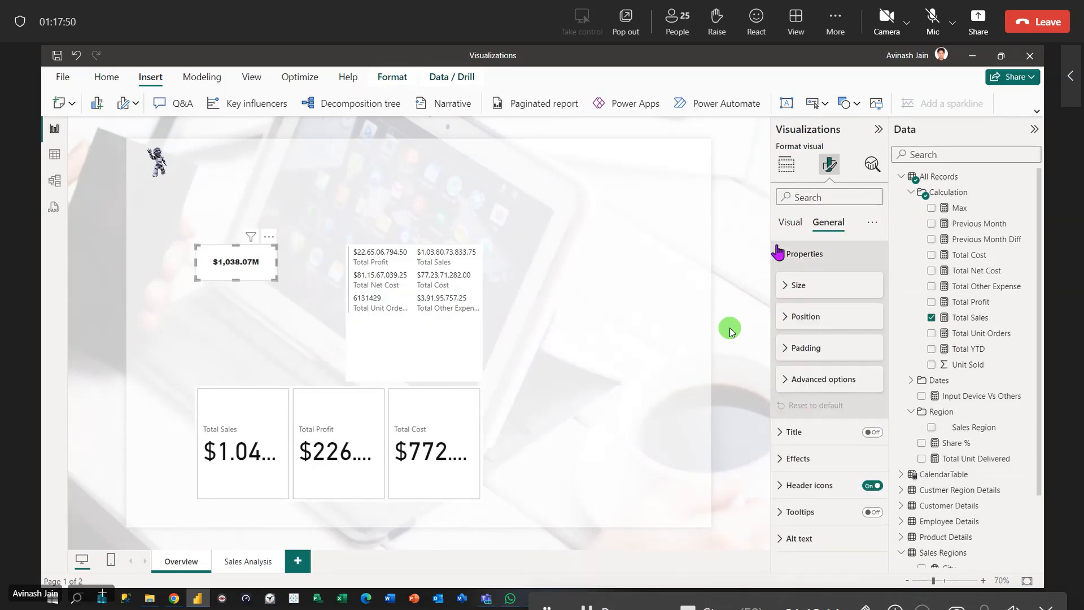
{"action": "left_click", "coordinate": [780, 254]}
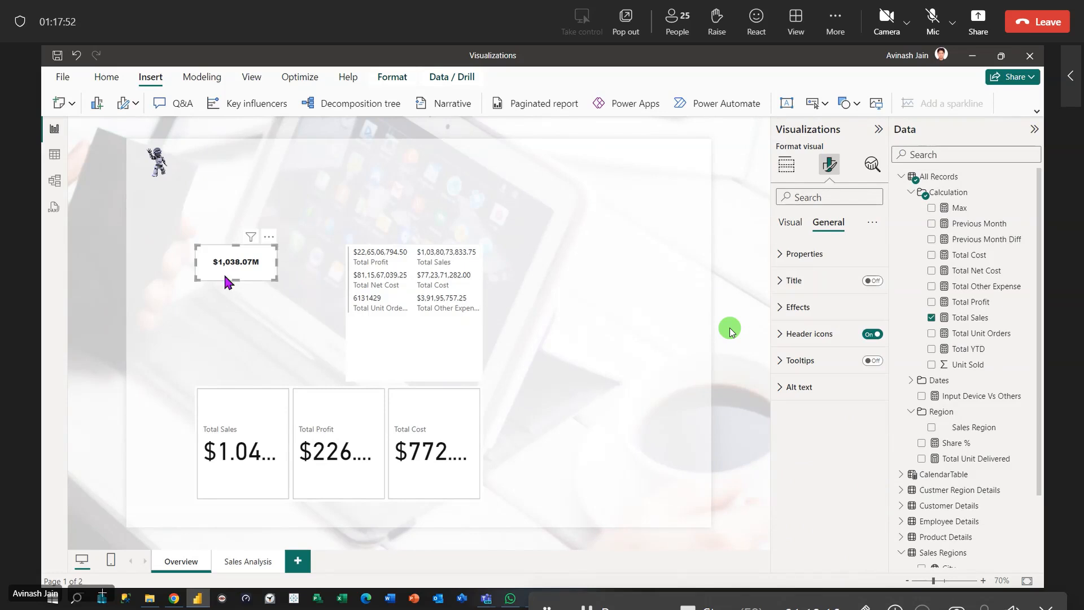
Turn on the first card's title and enter "Total Sales" as its text.
{"action": "left_click", "coordinate": [790, 222]}
{"action": "left_click", "coordinate": [780, 254]}
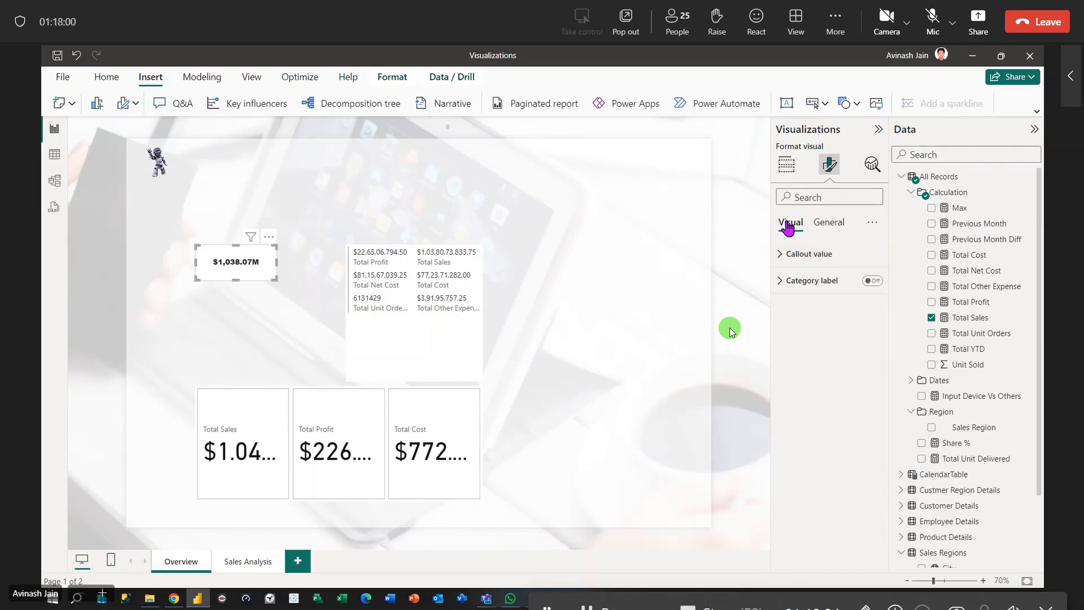
{"action": "left_click", "coordinate": [828, 222]}
{"action": "left_click", "coordinate": [781, 281]}
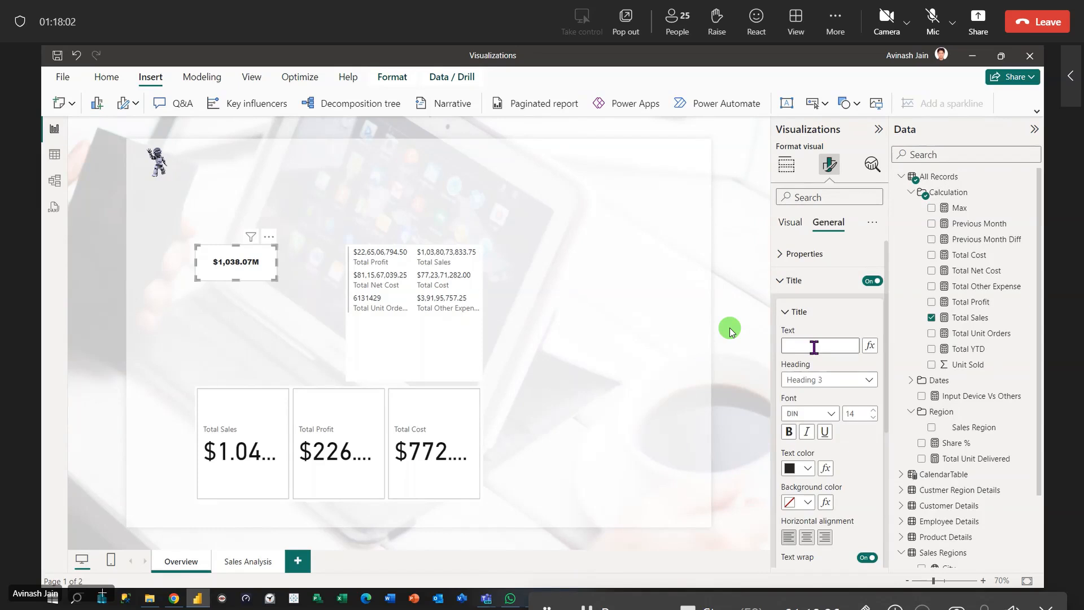
{"action": "left_click", "coordinate": [813, 346]}
{"action": "type", "text": "To"}
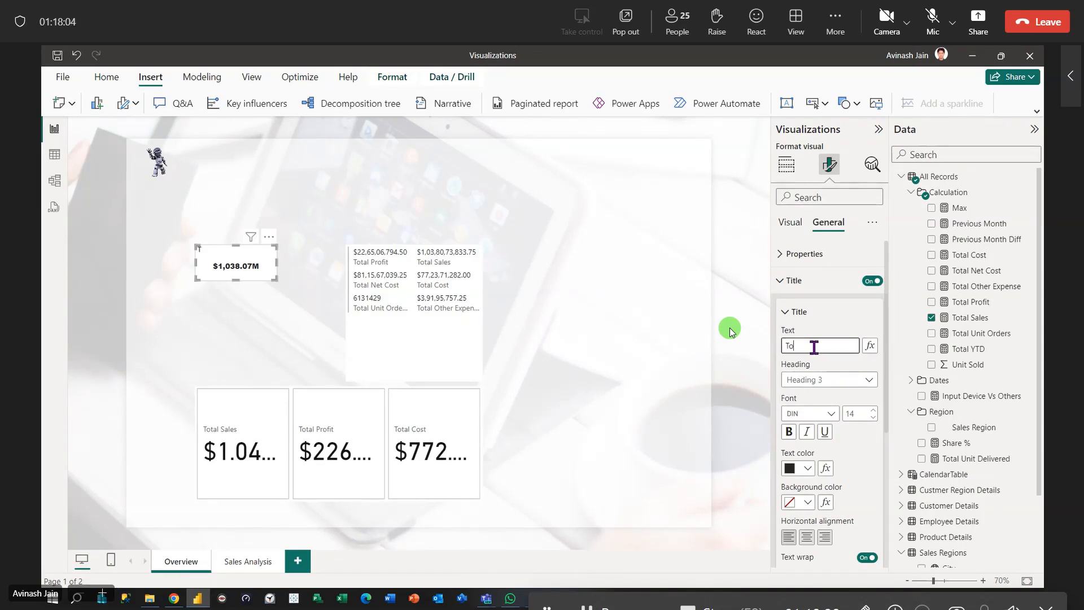
{"action": "type", "text": "tal Sales"}
{"action": "left_click", "coordinate": [641, 396]}
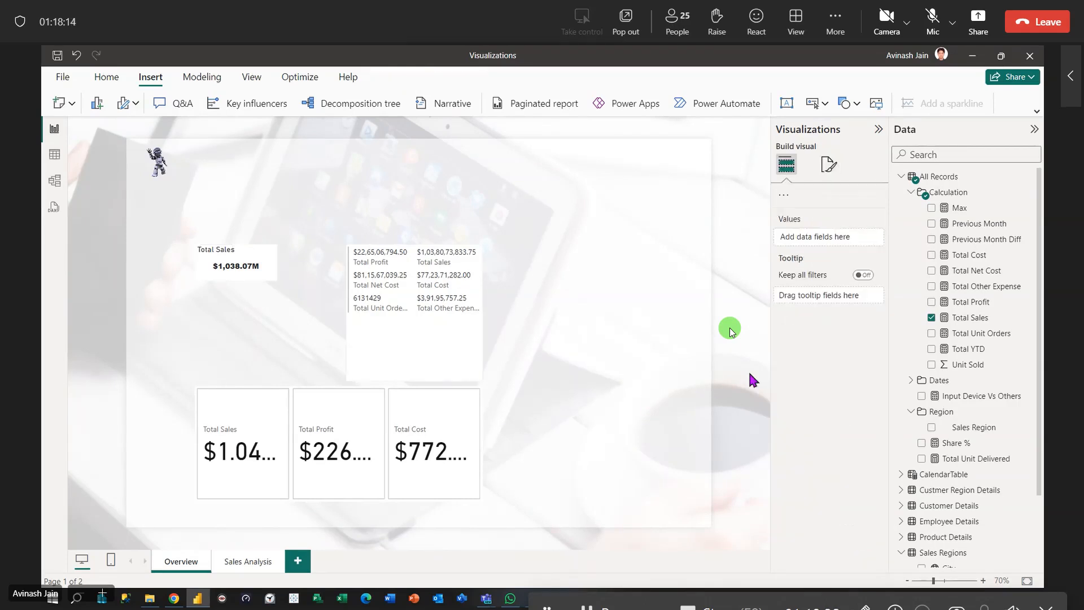
Format the first card's title as Heading 2 in bold Constantia at size 15.
{"action": "left_click", "coordinate": [252, 268]}
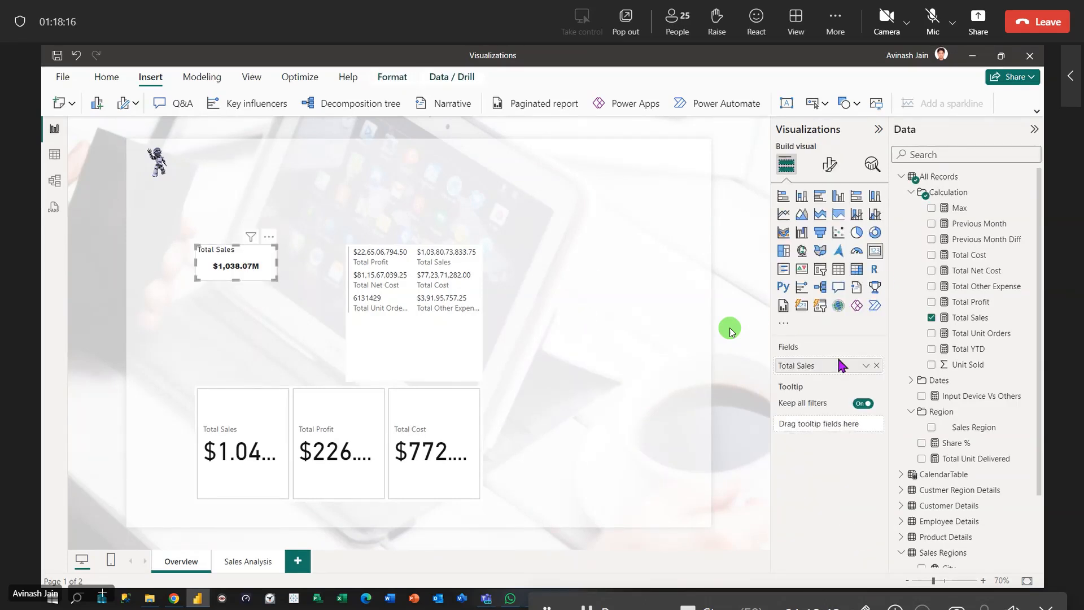
{"action": "left_click", "coordinate": [829, 164]}
{"action": "left_click", "coordinate": [824, 223]}
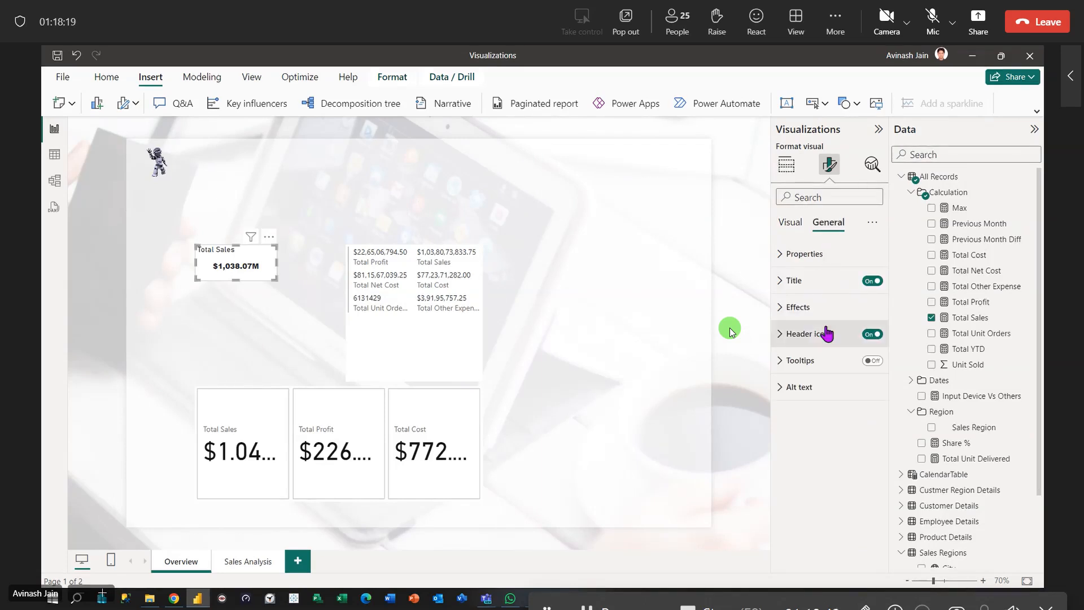
{"action": "left_click", "coordinate": [778, 285]}
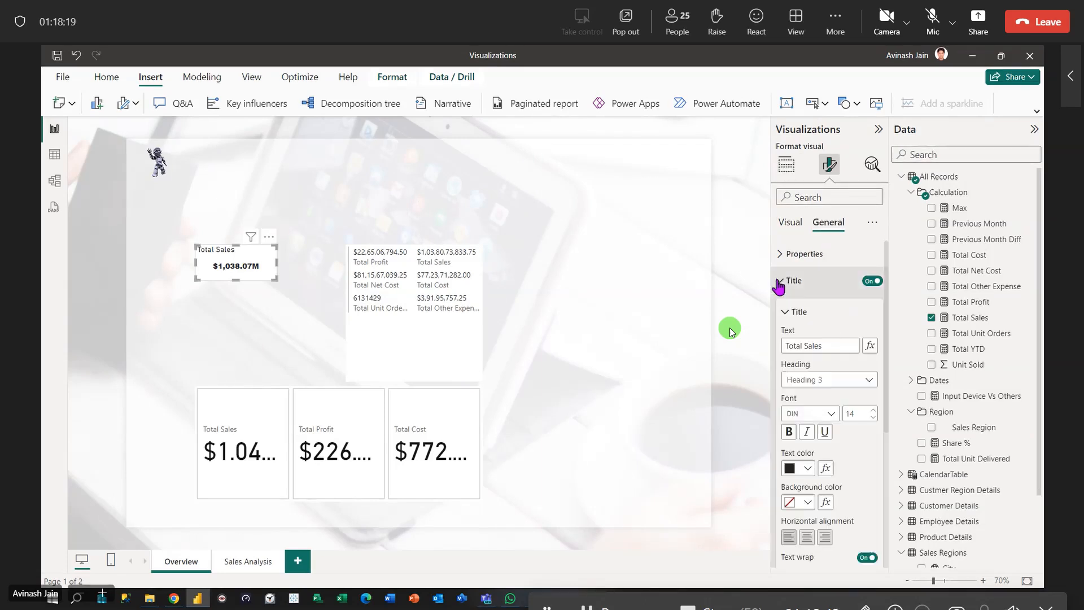
{"action": "left_click", "coordinate": [868, 382]}
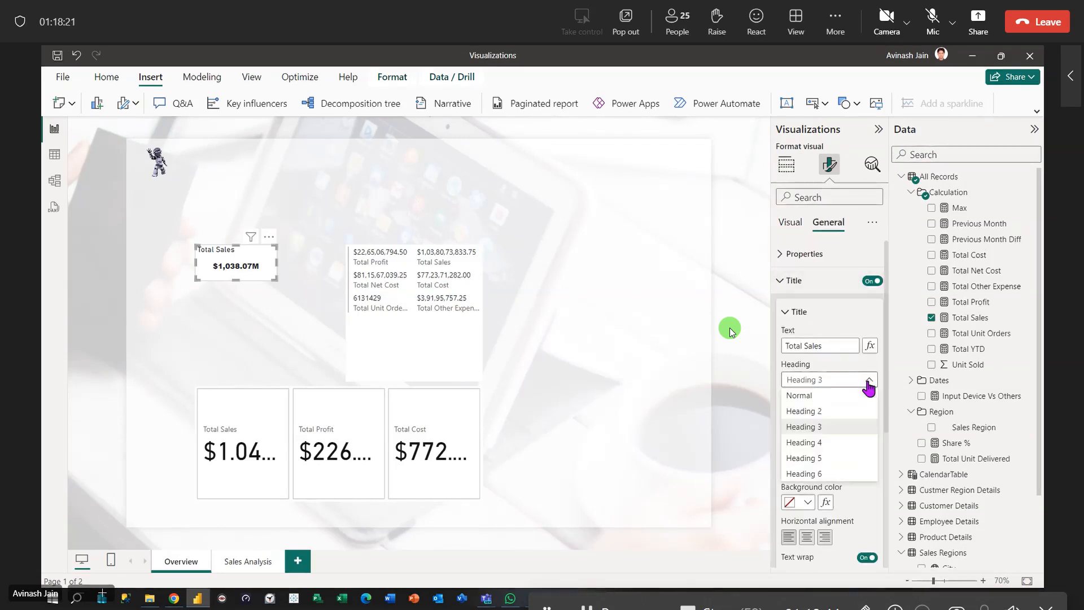
{"action": "left_click", "coordinate": [813, 417]}
{"action": "left_click", "coordinate": [789, 432]}
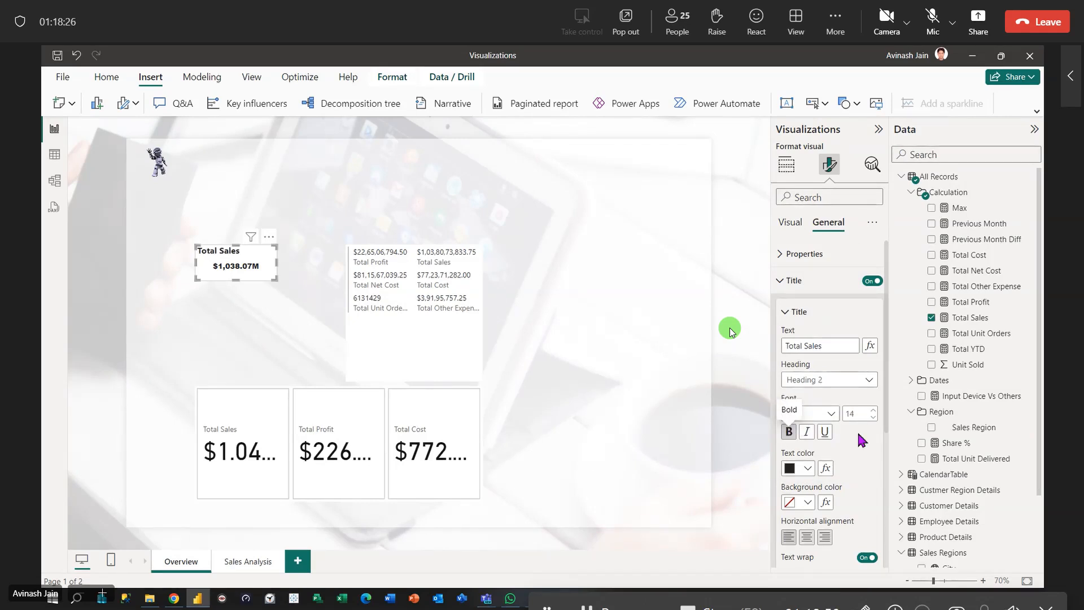
{"action": "left_click", "coordinate": [874, 411]}
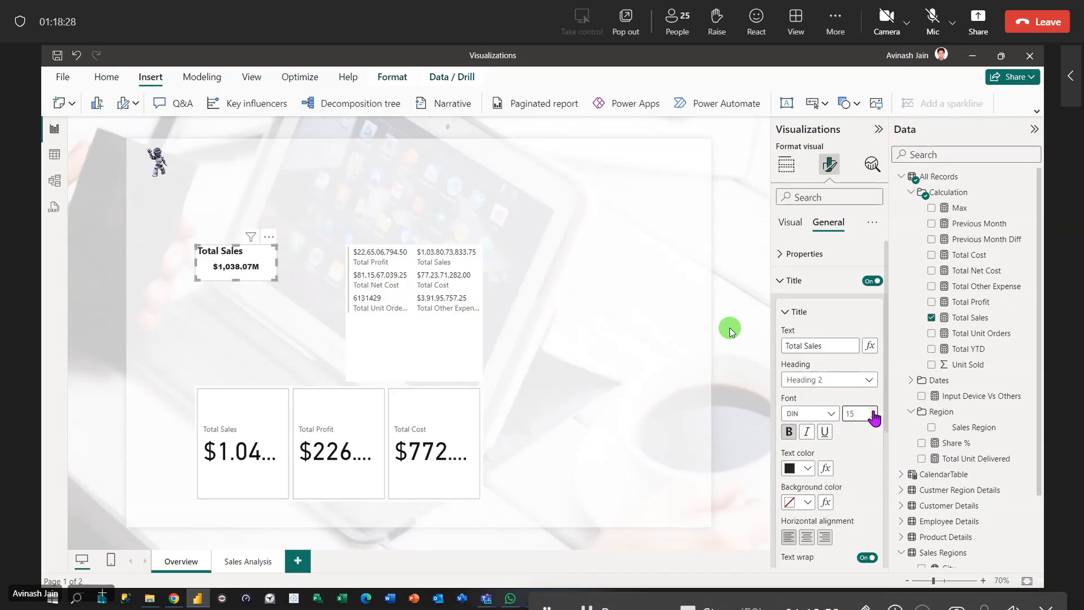
{"action": "left_click", "coordinate": [825, 418]}
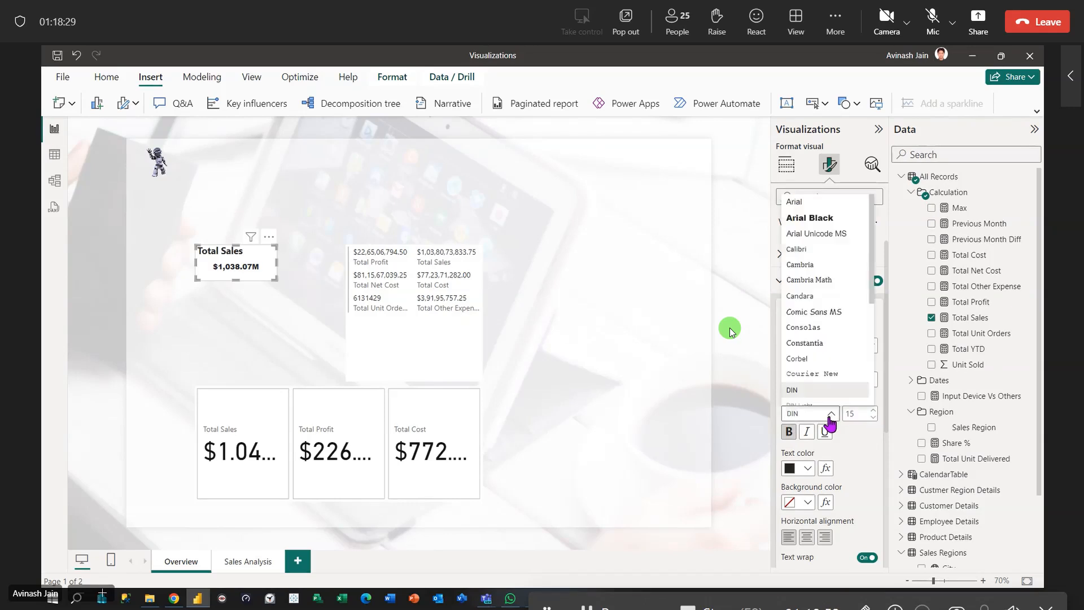
{"action": "left_click", "coordinate": [811, 342]}
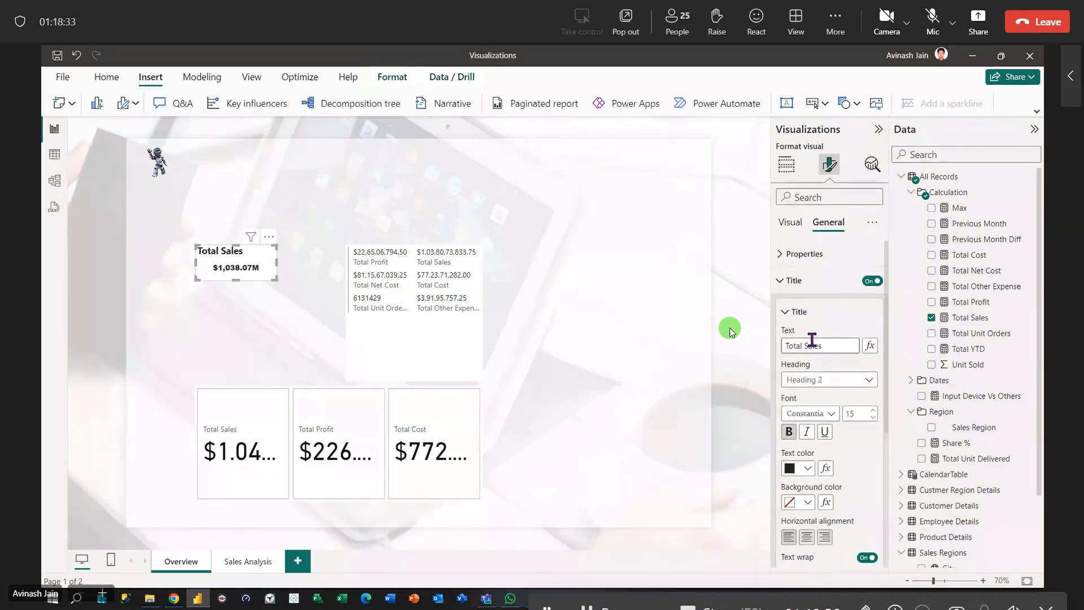
Change the Total Sales card's title to Heading 3, remove its bold and make it italic.
{"action": "left_click", "coordinate": [870, 379]}
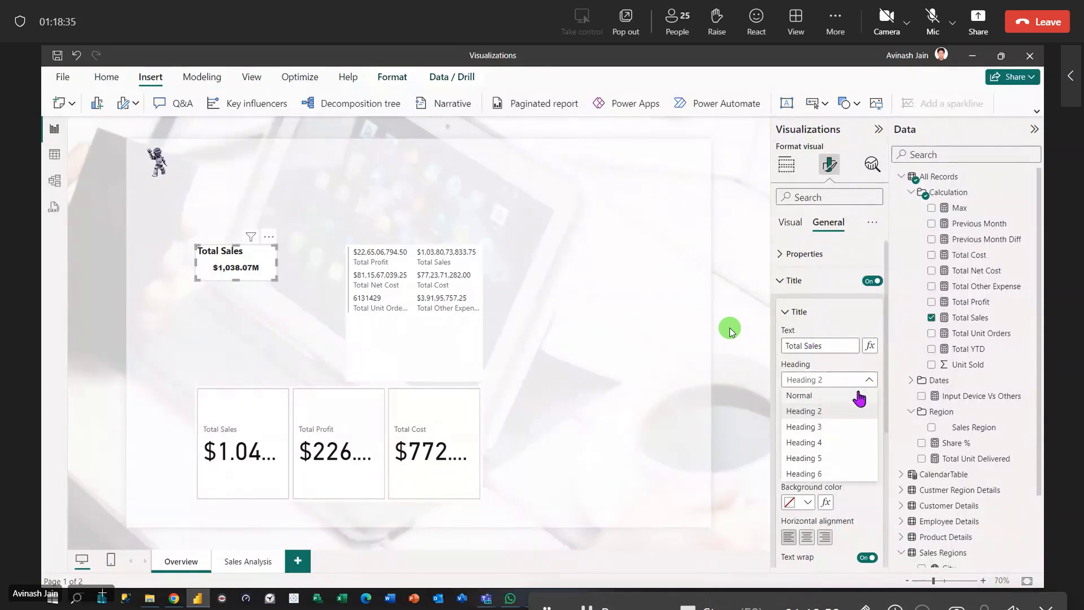
{"action": "left_click", "coordinate": [820, 429]}
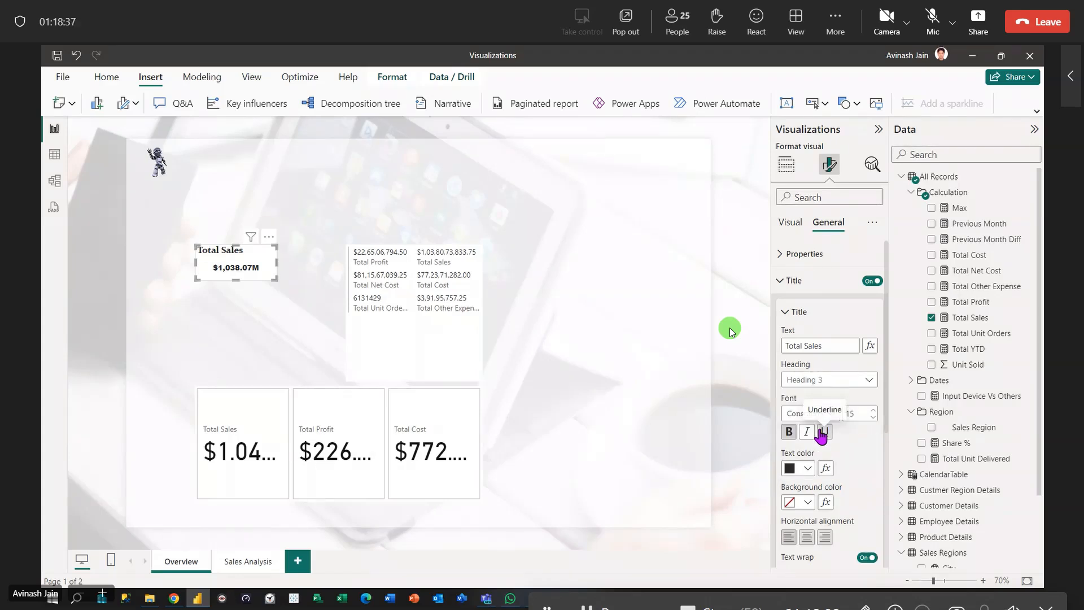
{"action": "left_click", "coordinate": [788, 433]}
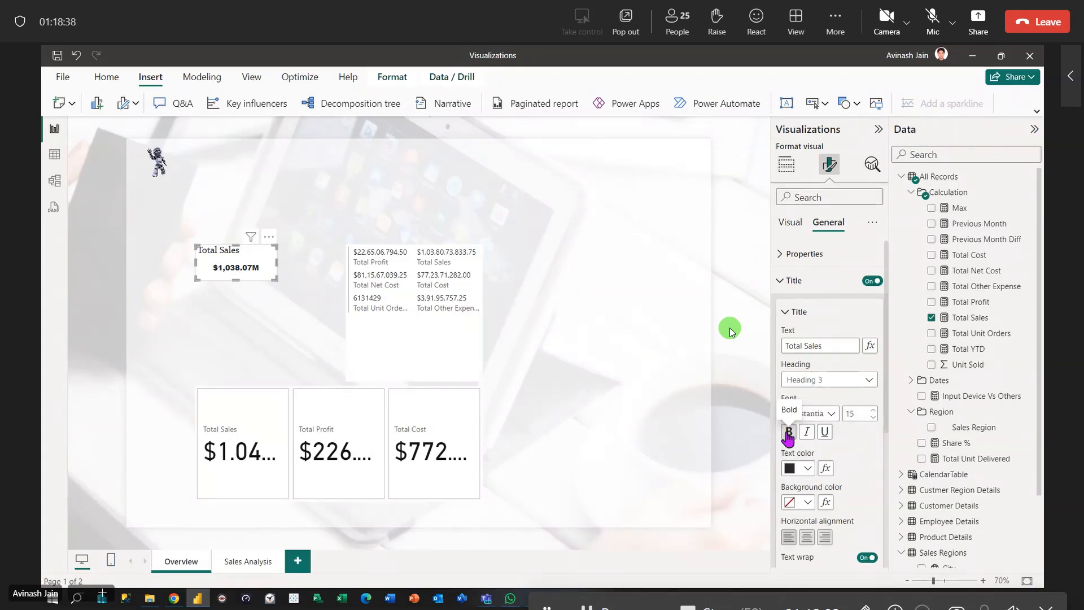
{"action": "left_click", "coordinate": [807, 432]}
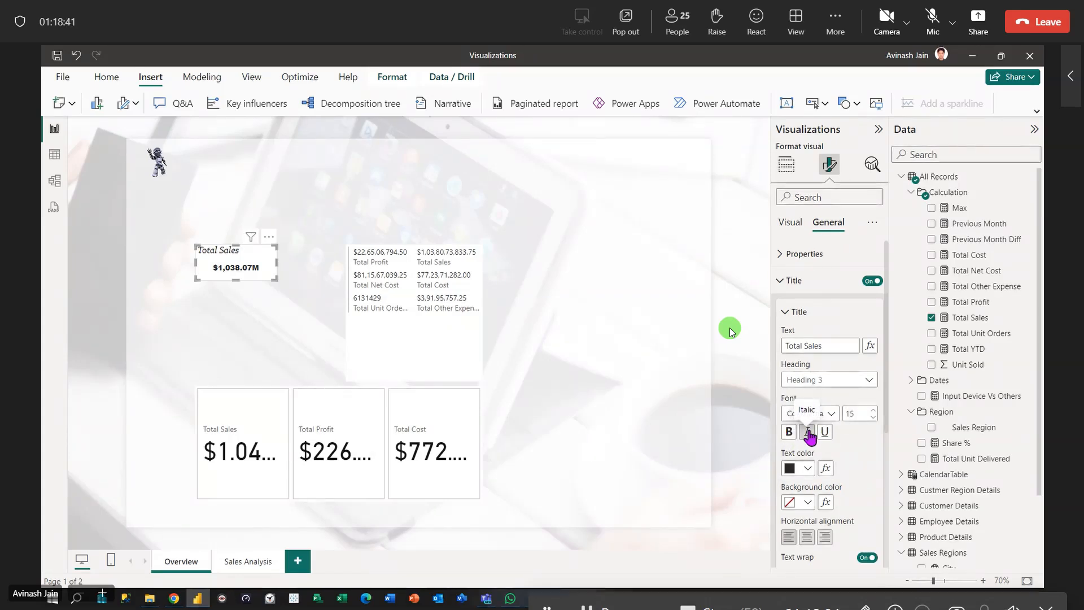
Set the Total Sales card's title text colour to the dark gray third shade of black in the theme colours.
{"action": "left_click", "coordinate": [808, 468]}
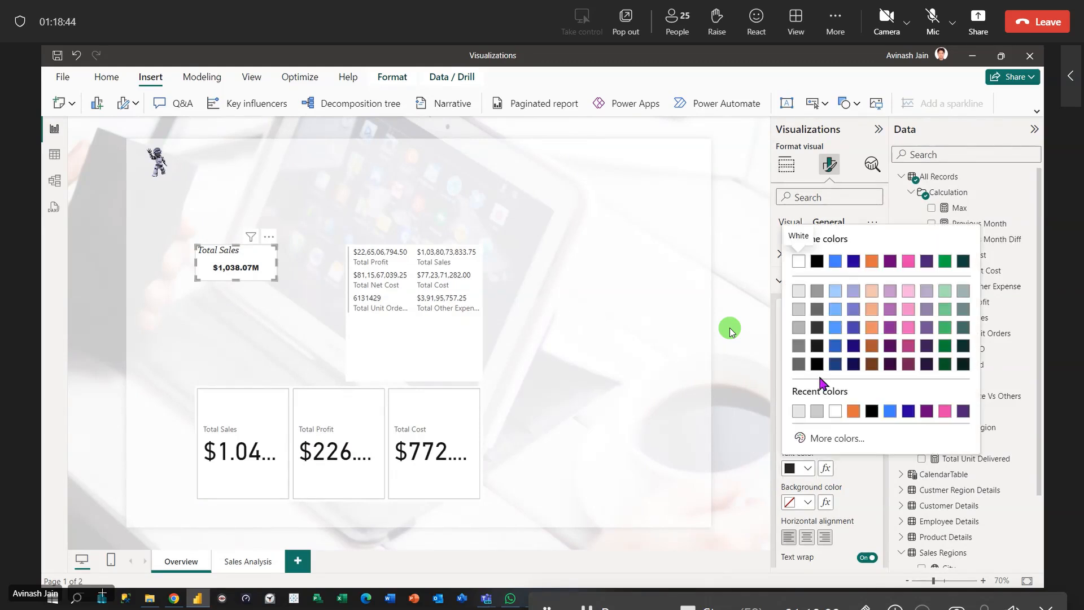
{"action": "left_click", "coordinate": [817, 308]}
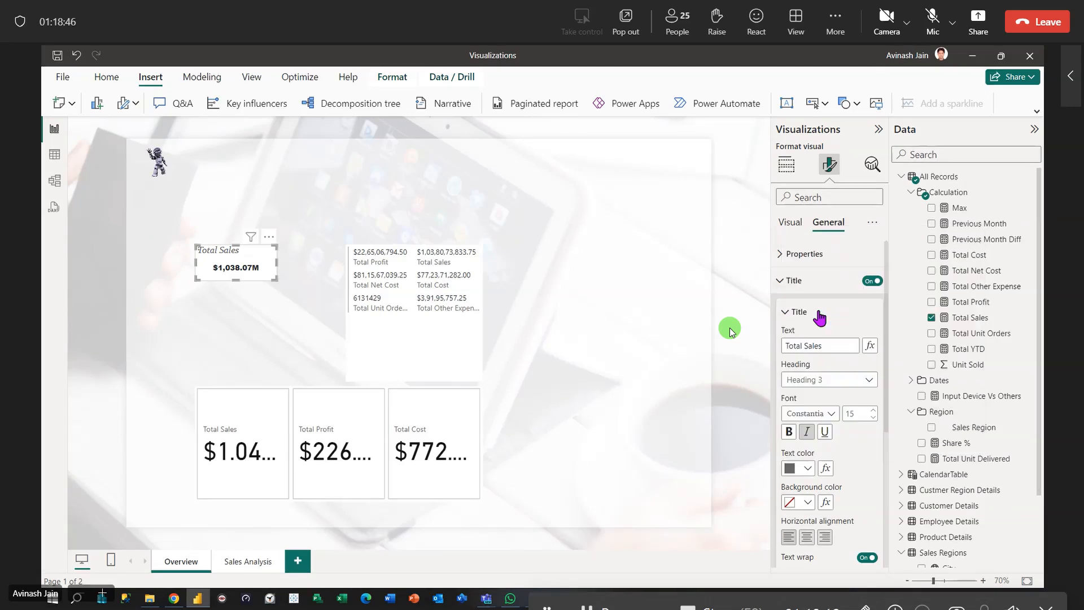
{"action": "left_click", "coordinate": [808, 469]}
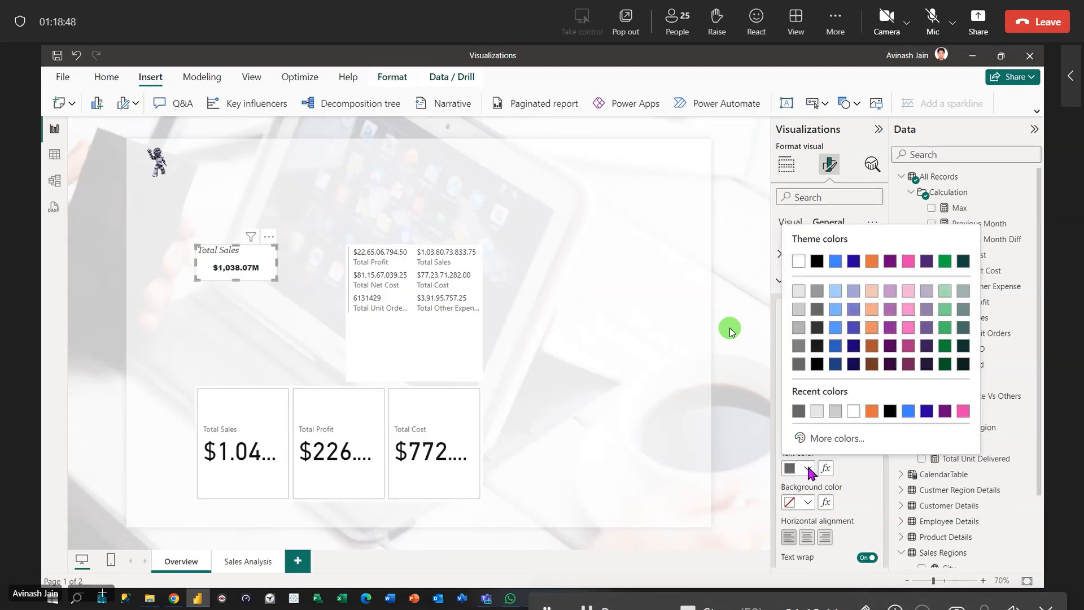
{"action": "left_click", "coordinate": [817, 330]}
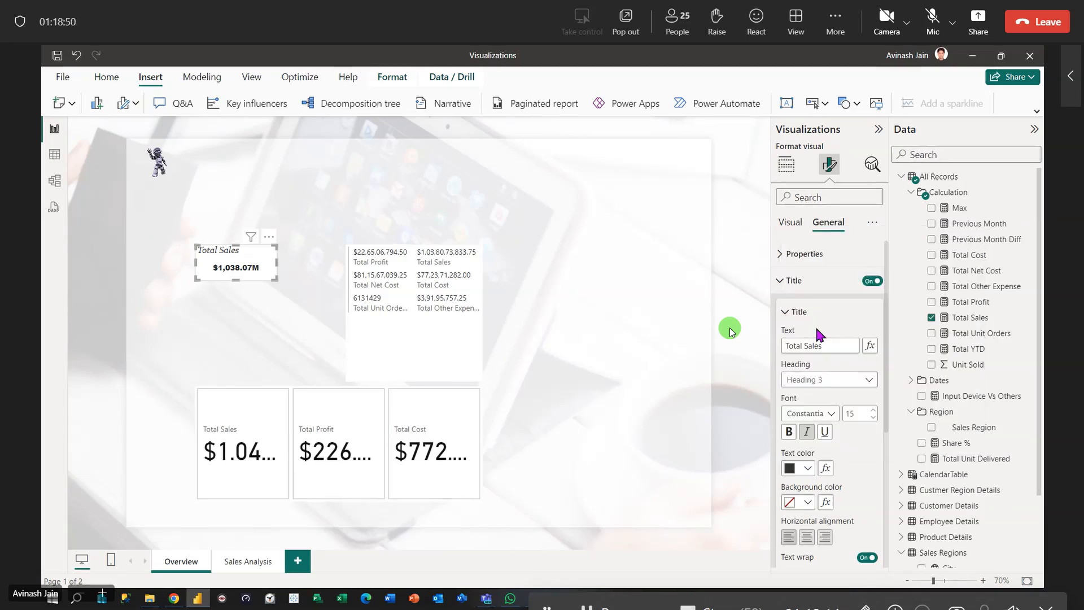
{"action": "left_click", "coordinate": [599, 308]}
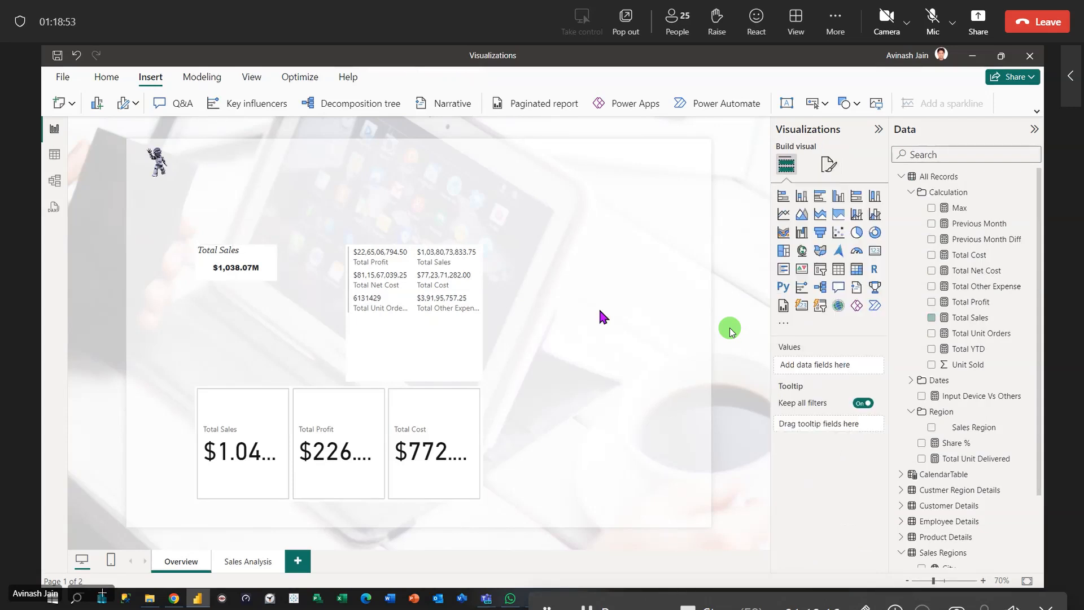
Turn off the Total Sales card's background and turn on its visual border.
{"action": "left_click", "coordinate": [269, 269]}
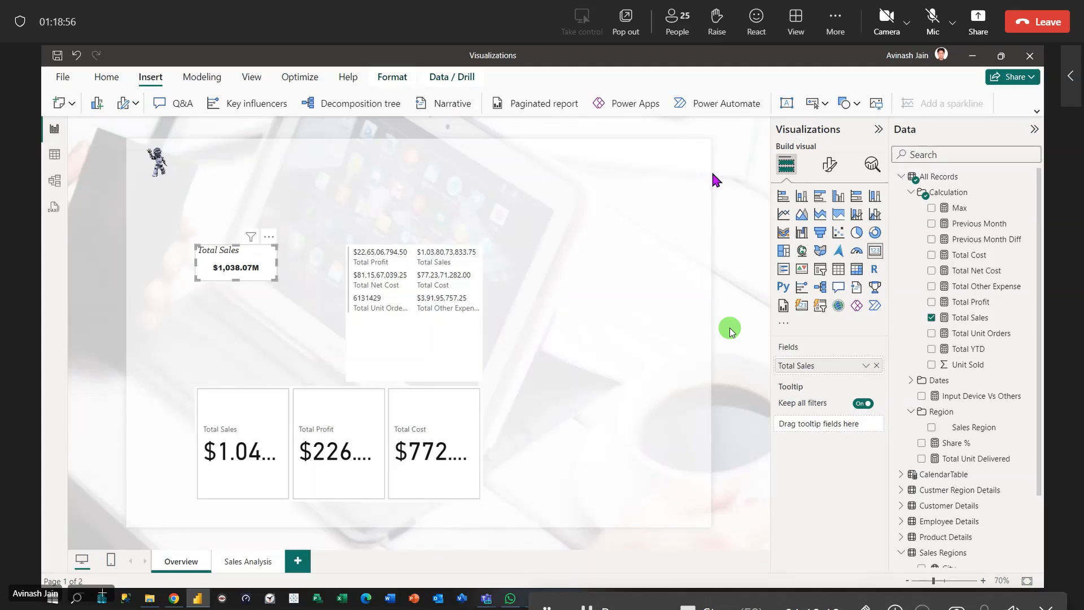
{"action": "left_click", "coordinate": [834, 174]}
{"action": "left_click", "coordinate": [827, 223]}
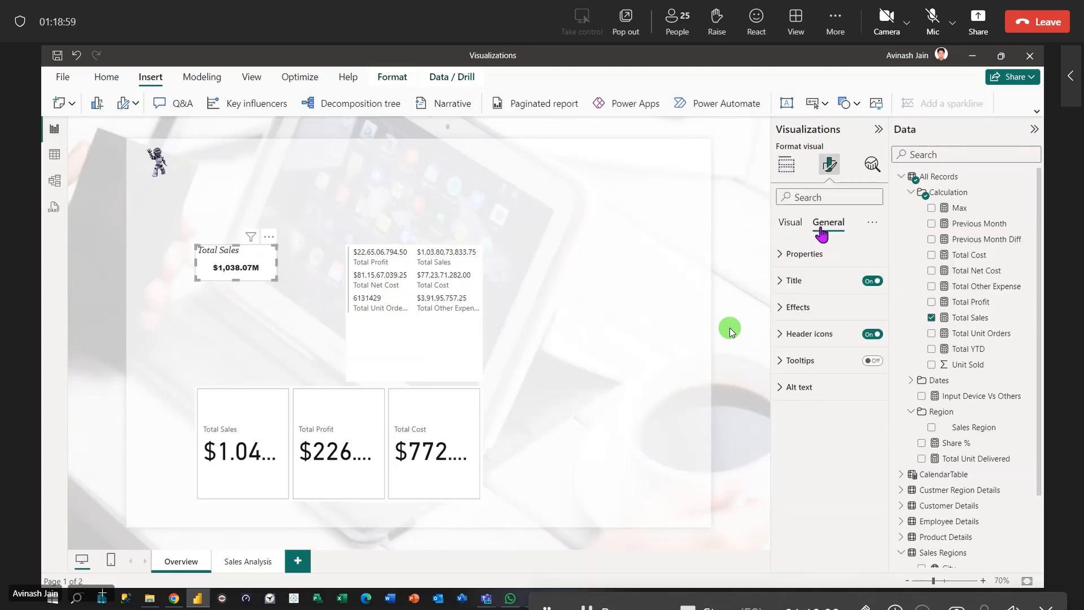
{"action": "left_click", "coordinate": [782, 308]}
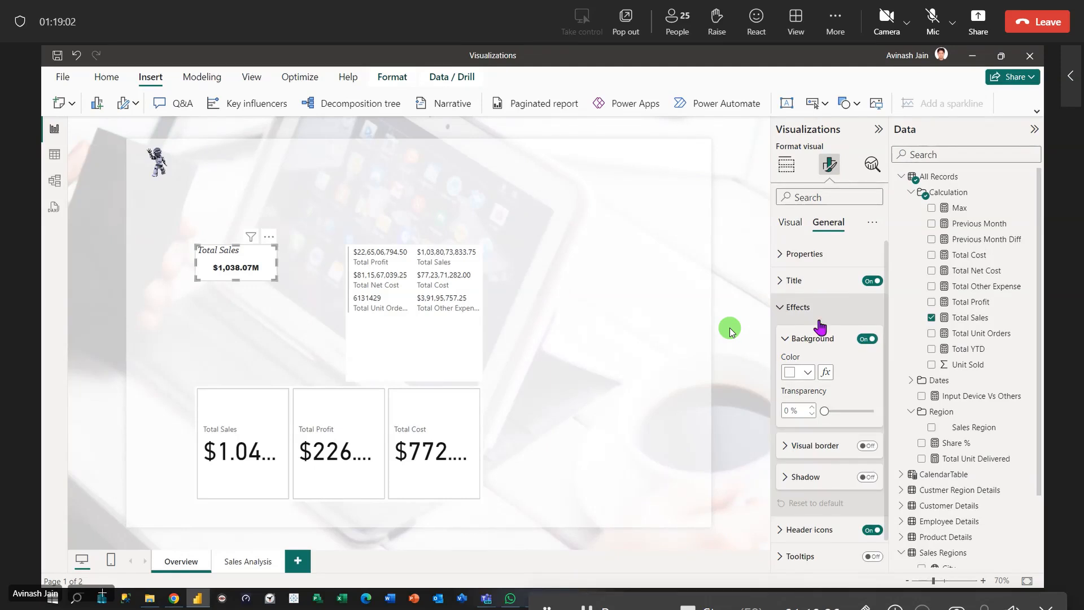
{"action": "left_click", "coordinate": [867, 339]}
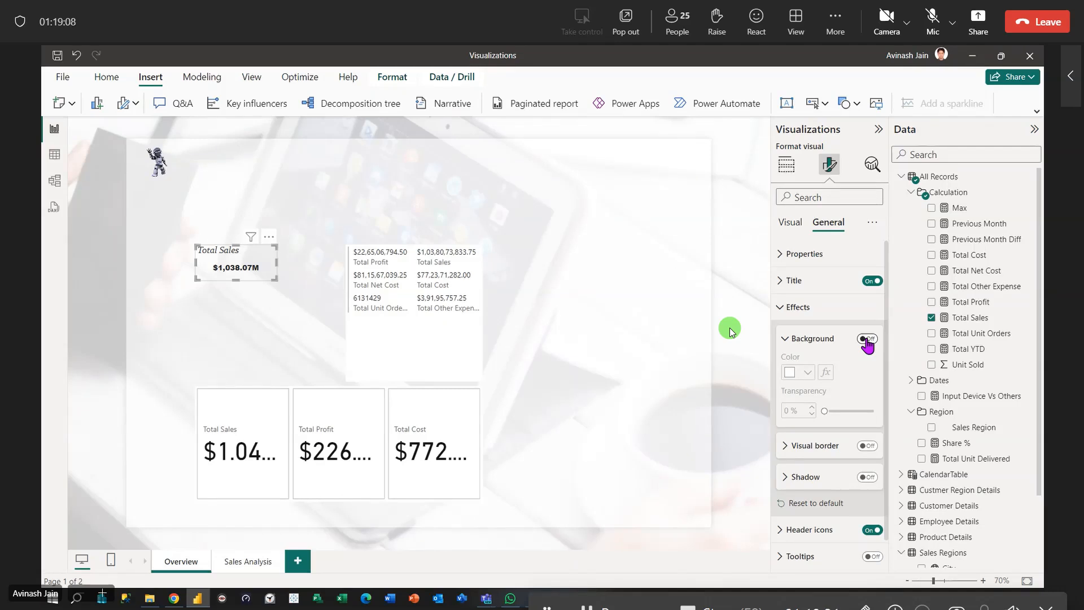
{"action": "left_click", "coordinate": [867, 447]}
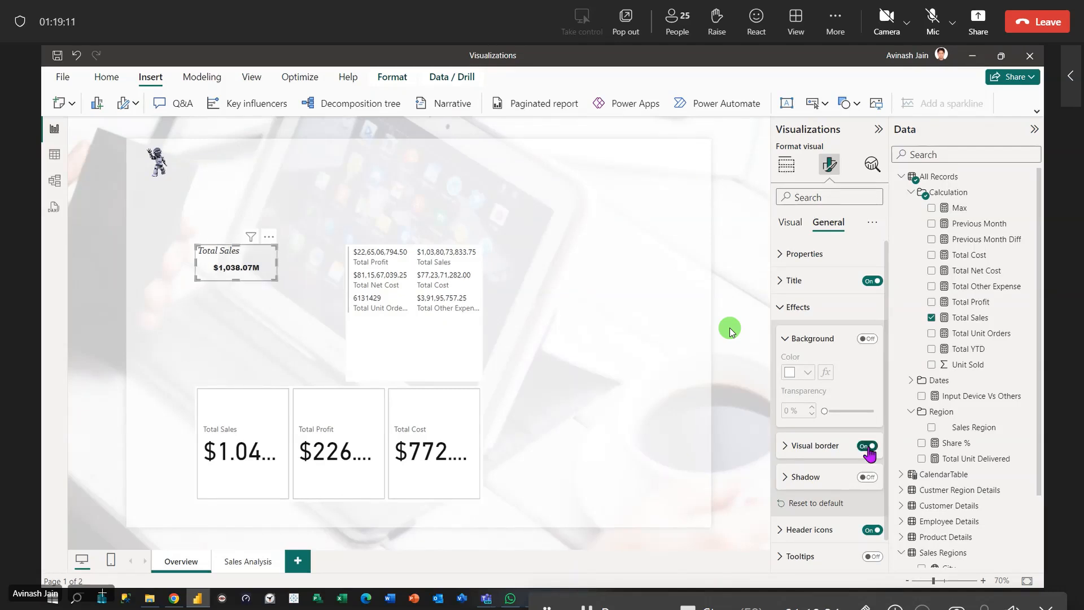
{"action": "left_click", "coordinate": [595, 361]}
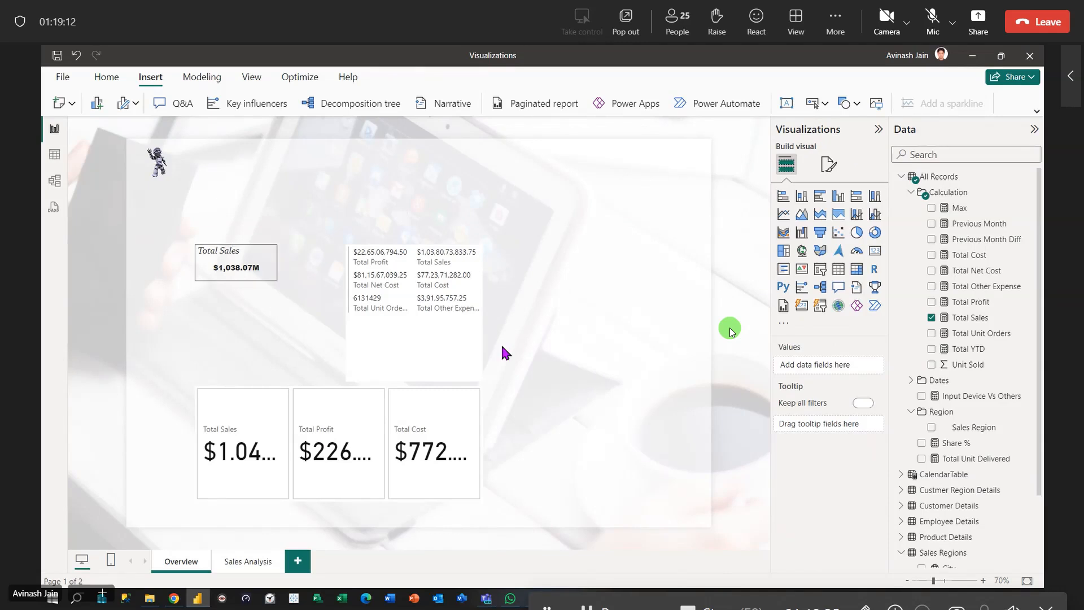
Increase the rounded corners value of the Total Sales card's visual border to give it clearly rounded corners.
{"action": "left_click", "coordinate": [269, 261]}
{"action": "left_click", "coordinate": [828, 165]}
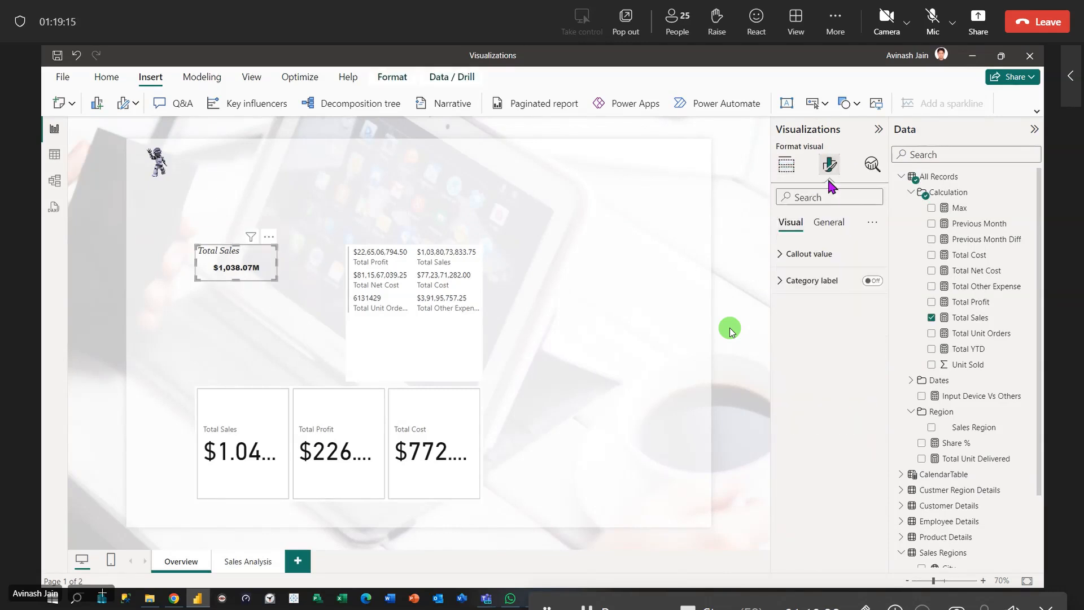
{"action": "left_click", "coordinate": [827, 225]}
{"action": "left_click", "coordinate": [784, 307]}
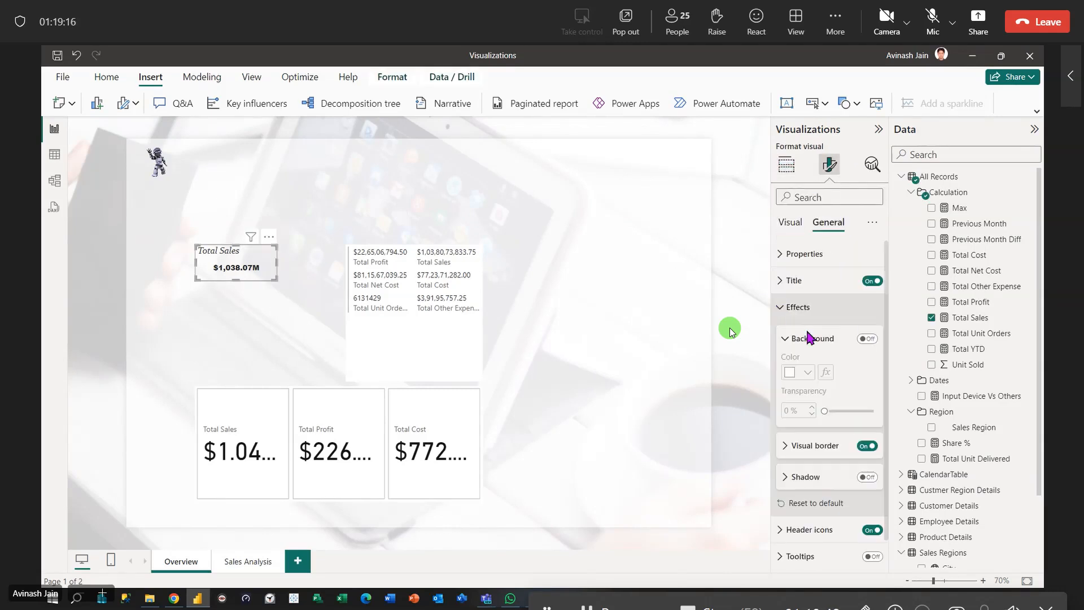
{"action": "scroll", "coordinate": [813, 346], "scroll_direction": "down", "scroll_amount": 1}
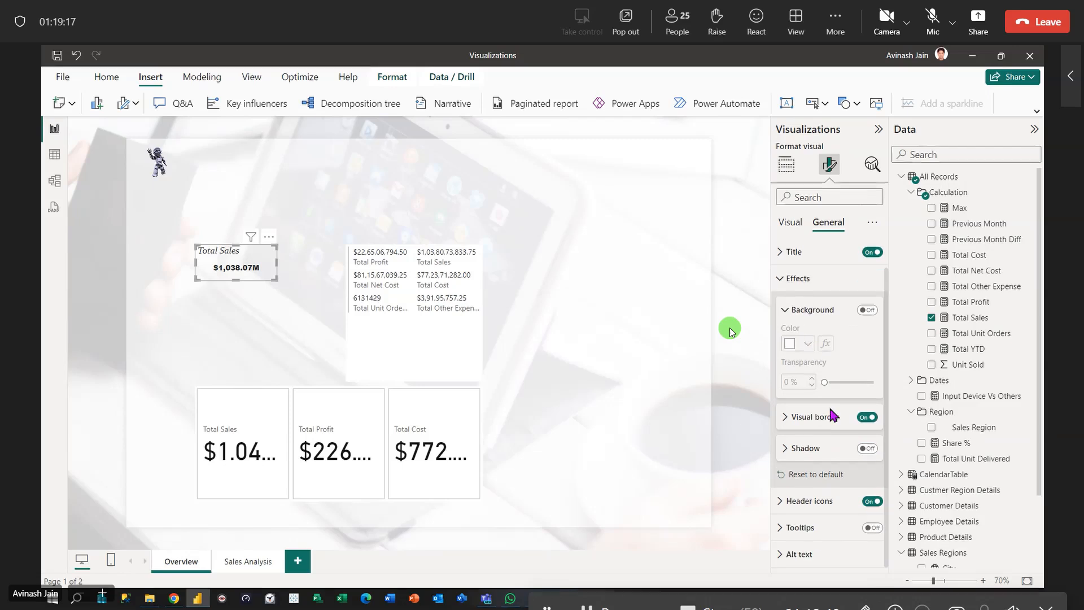
{"action": "left_click", "coordinate": [784, 310]}
{"action": "left_click", "coordinate": [783, 340]}
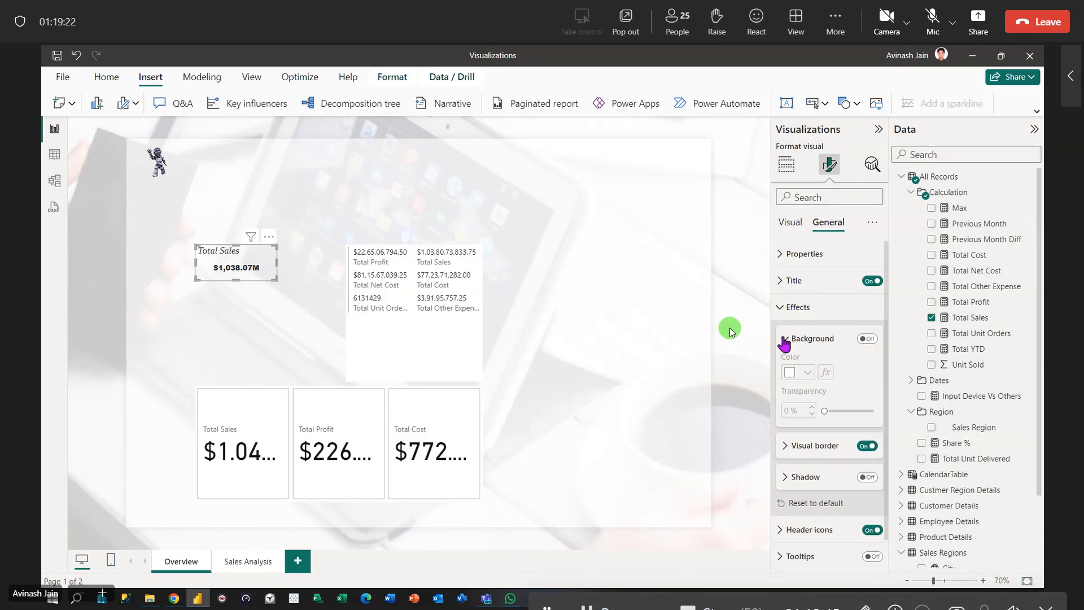
{"action": "left_click", "coordinate": [783, 340]}
{"action": "left_click", "coordinate": [785, 369]}
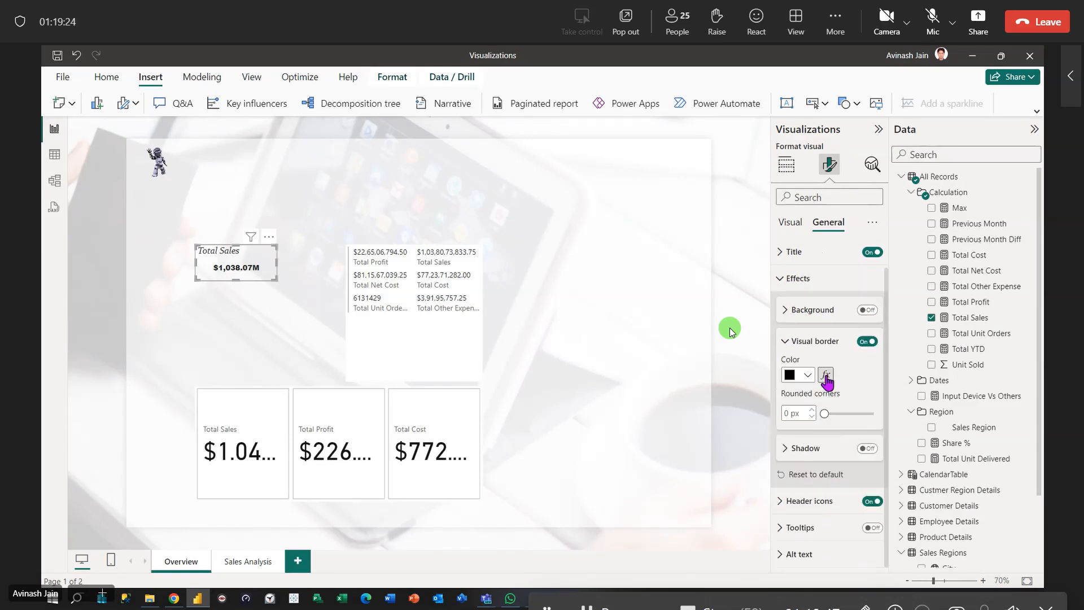
{"action": "left_click", "coordinate": [811, 411]}
{"action": "left_click", "coordinate": [811, 411]}
{"action": "left_click", "coordinate": [811, 410]}
{"action": "left_click", "coordinate": [811, 411]}
{"action": "left_click", "coordinate": [811, 410]}
{"action": "left_click", "coordinate": [811, 410]}
{"action": "left_click", "coordinate": [811, 411]}
{"action": "left_click", "coordinate": [811, 410]}
{"action": "left_click", "coordinate": [811, 410]}
{"action": "left_click", "coordinate": [811, 411]}
{"action": "left_click", "coordinate": [811, 410]}
{"action": "left_click", "coordinate": [494, 333]}
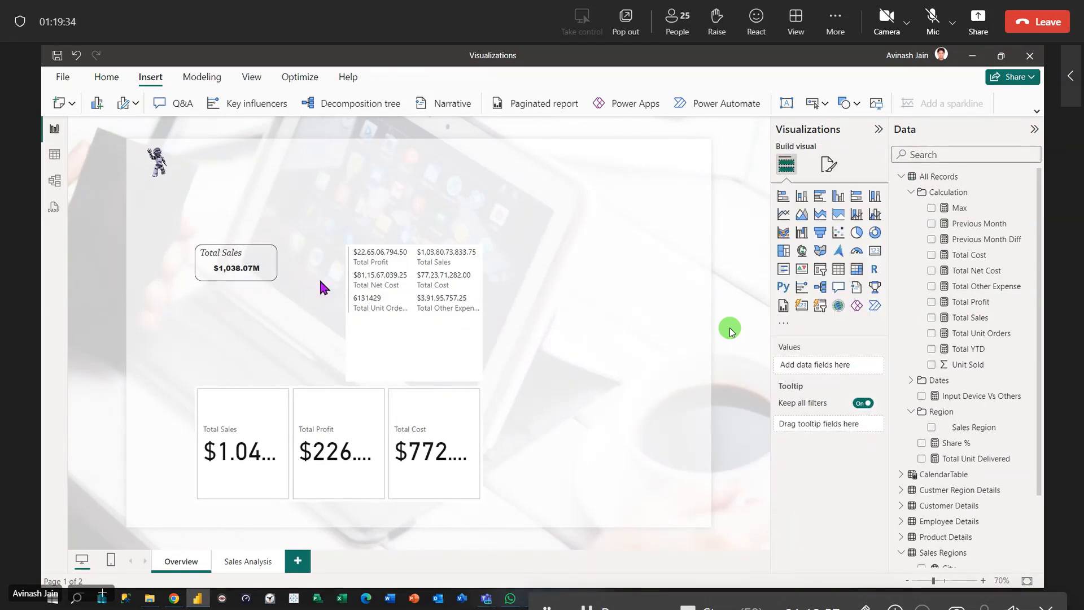
{"action": "left_click", "coordinate": [275, 275]}
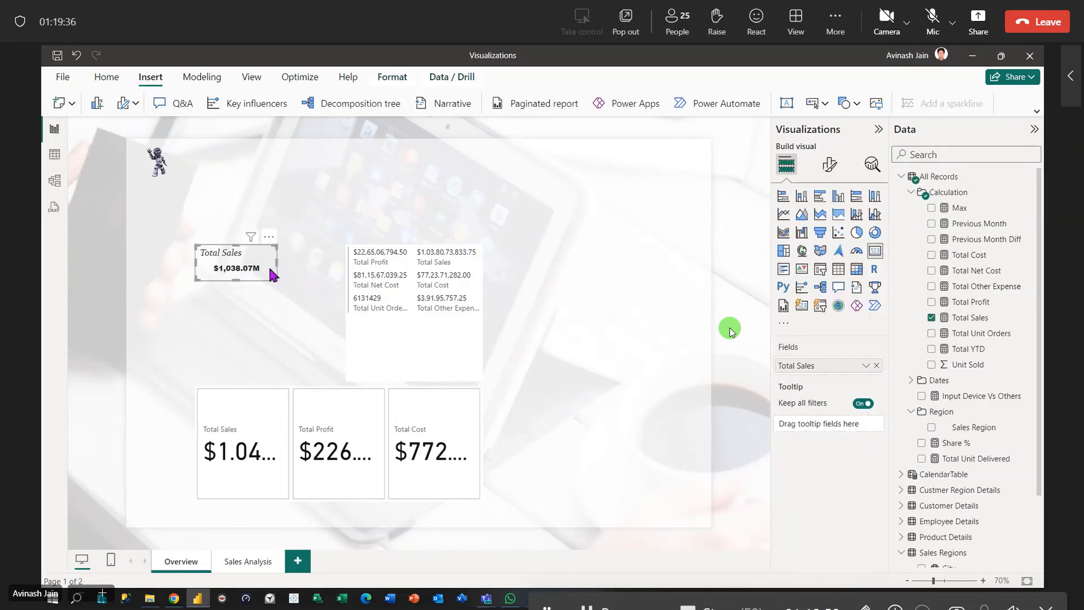
{"action": "left_click", "coordinate": [275, 315]}
{"action": "left_click", "coordinate": [277, 325]}
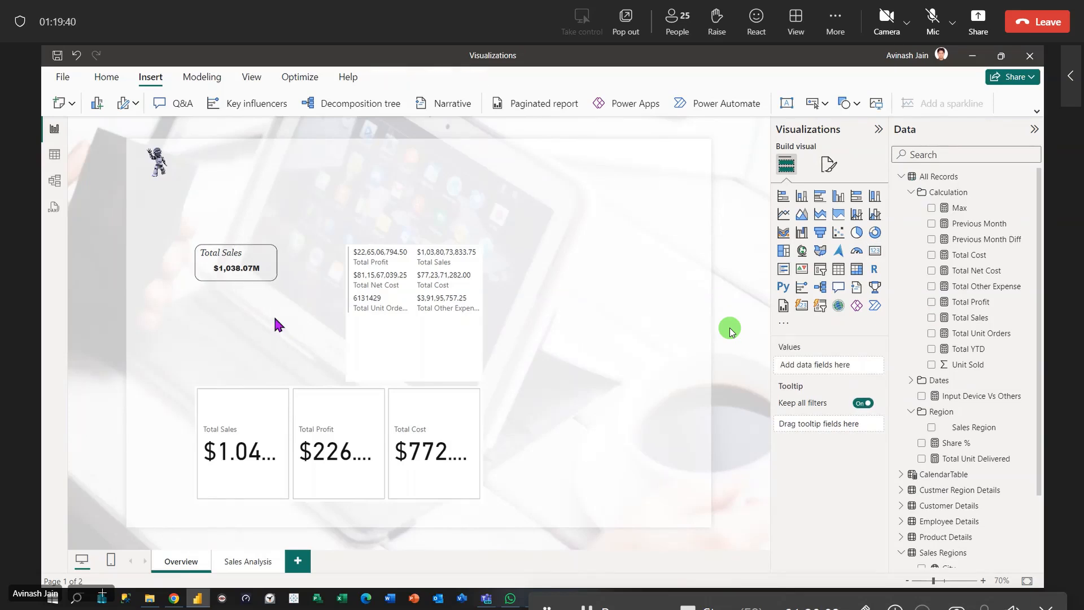
Turn the Total Sales card's background back on and colour it with the lightest gray theme shade of white.
{"action": "left_click", "coordinate": [269, 275]}
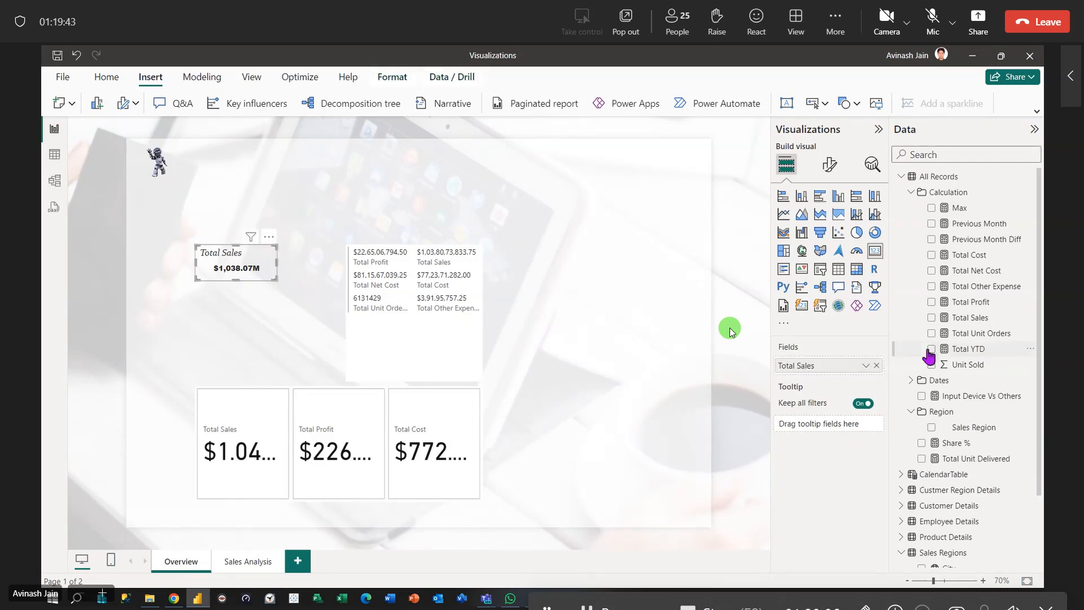
{"action": "left_click", "coordinate": [829, 165]}
{"action": "left_click", "coordinate": [836, 224]}
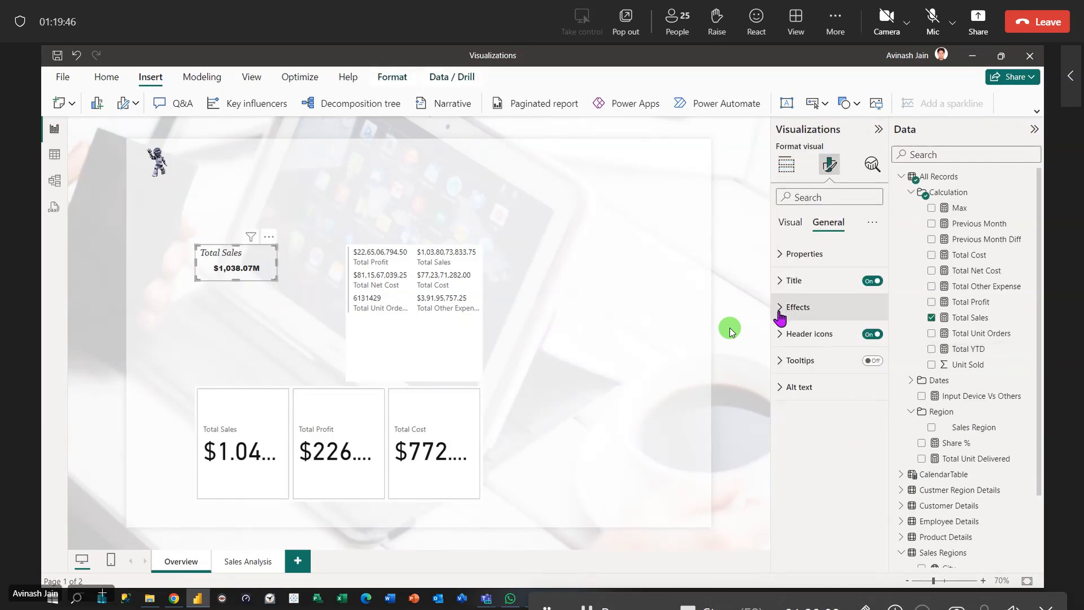
{"action": "left_click", "coordinate": [783, 309]}
{"action": "left_click", "coordinate": [869, 339]}
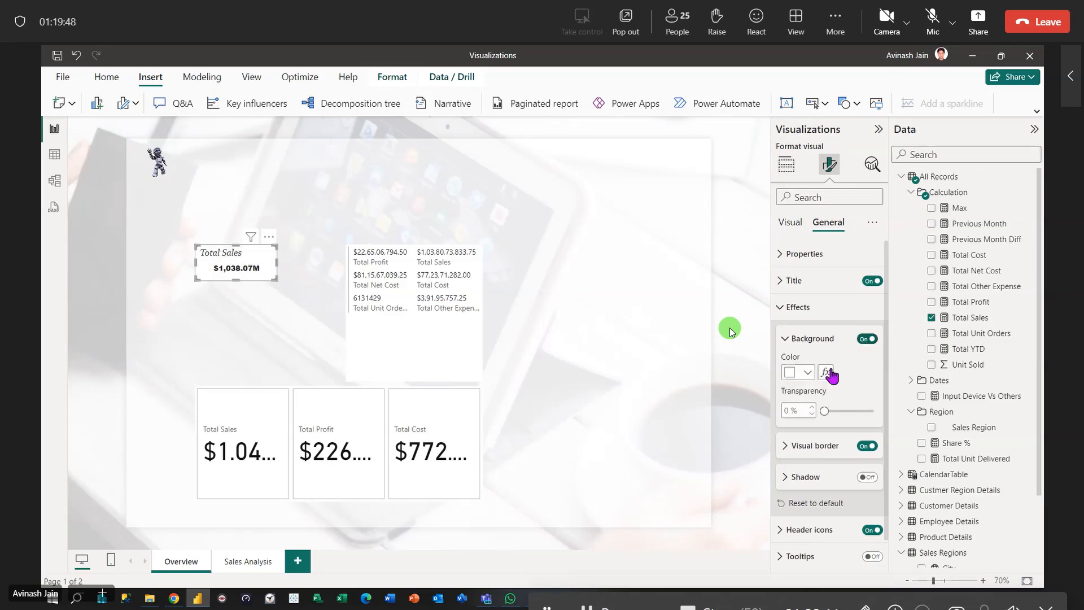
{"action": "left_click", "coordinate": [808, 372]}
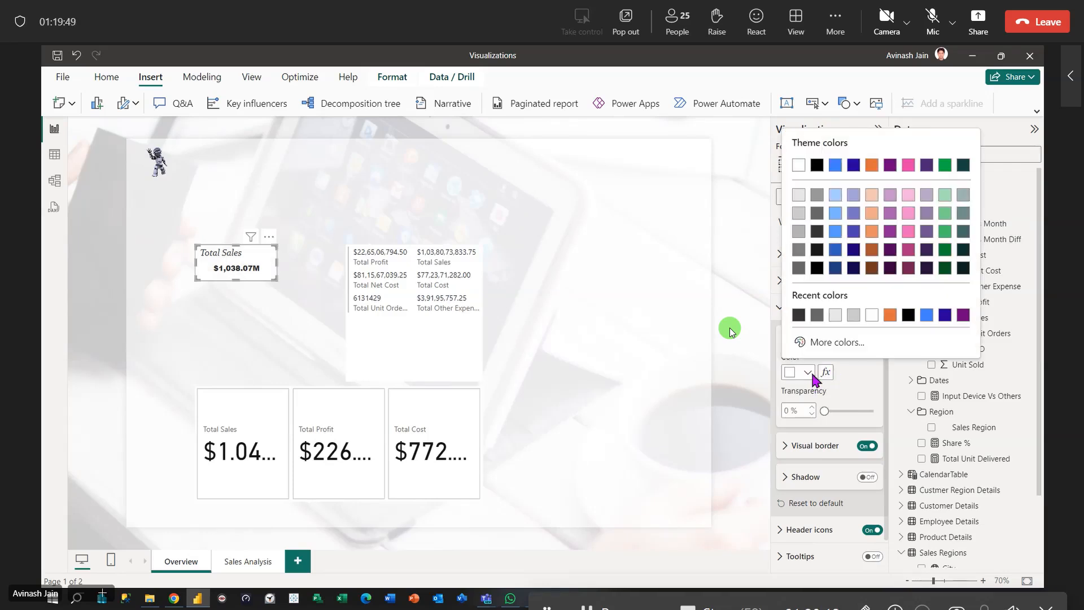
{"action": "left_click", "coordinate": [798, 195]}
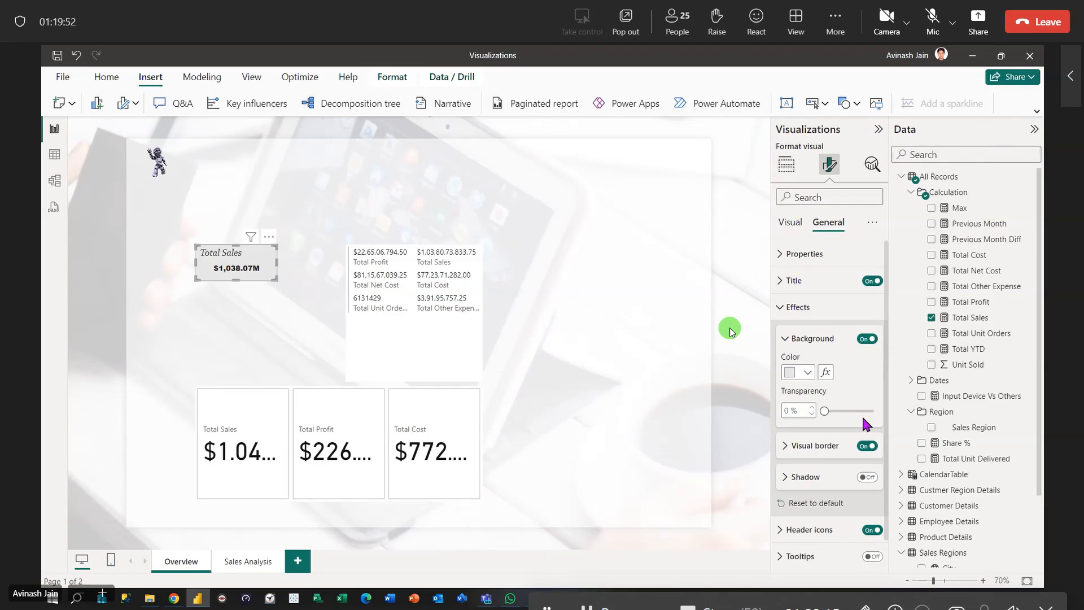
Raise the Total Sales card's background transparency to about 86%.
{"action": "left_click_drag", "start_coordinate": [825, 411], "coordinate": [854, 413]}
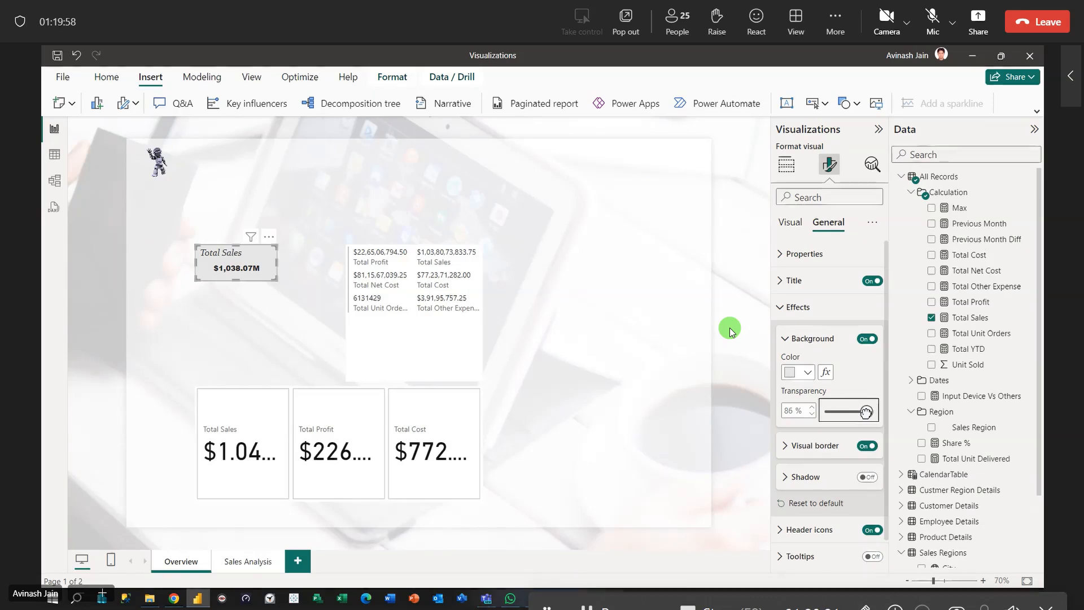
{"action": "left_click_drag", "start_coordinate": [864, 411], "coordinate": [867, 411]}
{"action": "left_click", "coordinate": [603, 360]}
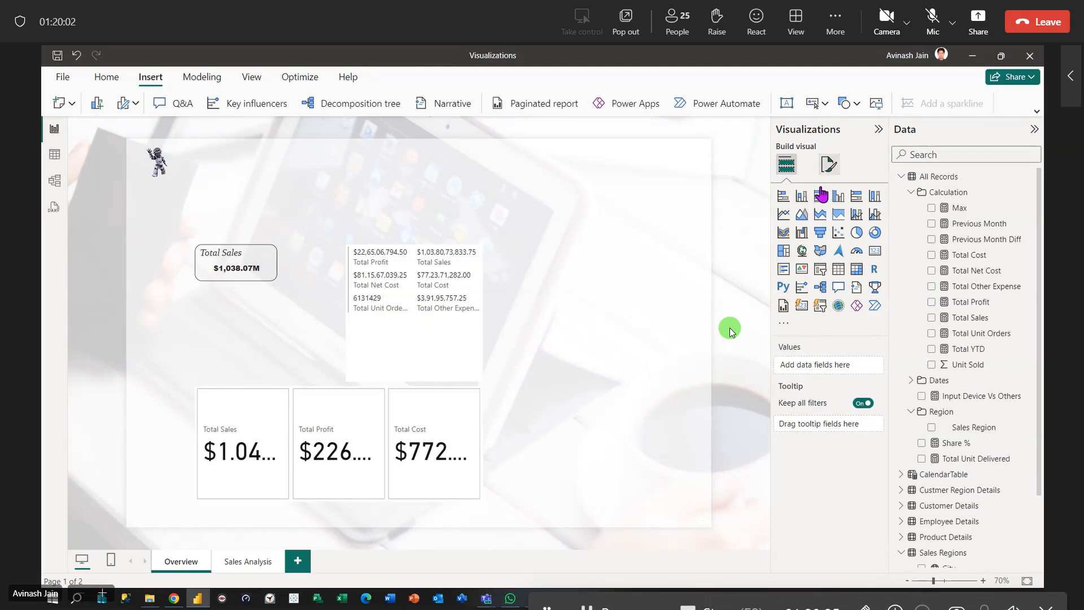
Set the Total Sales card's background transparency to 52%.
{"action": "left_click", "coordinate": [275, 271]}
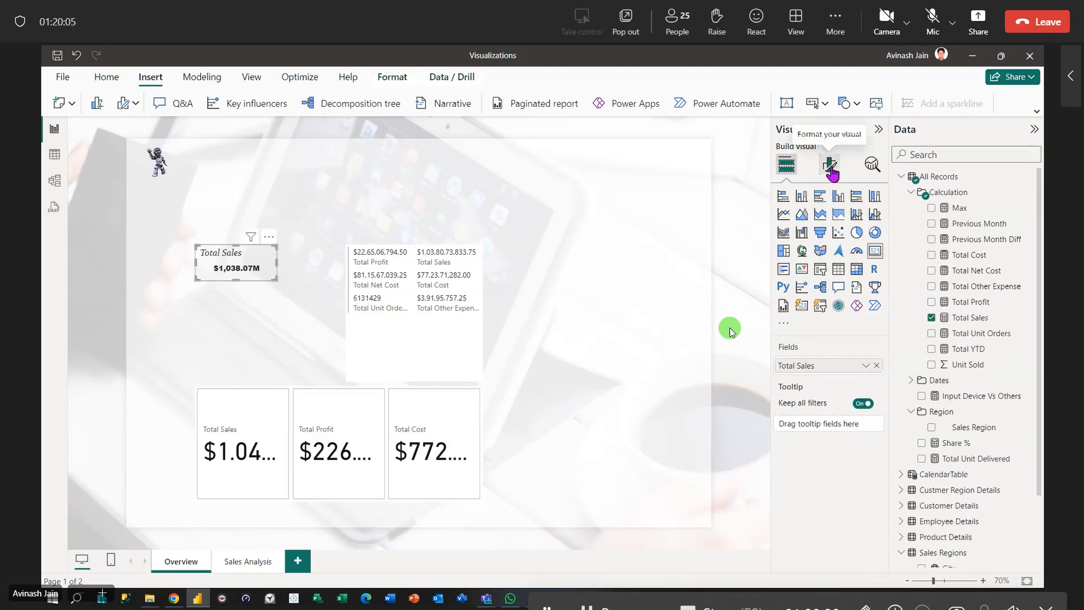
{"action": "left_click", "coordinate": [828, 164]}
{"action": "left_click", "coordinate": [830, 225]}
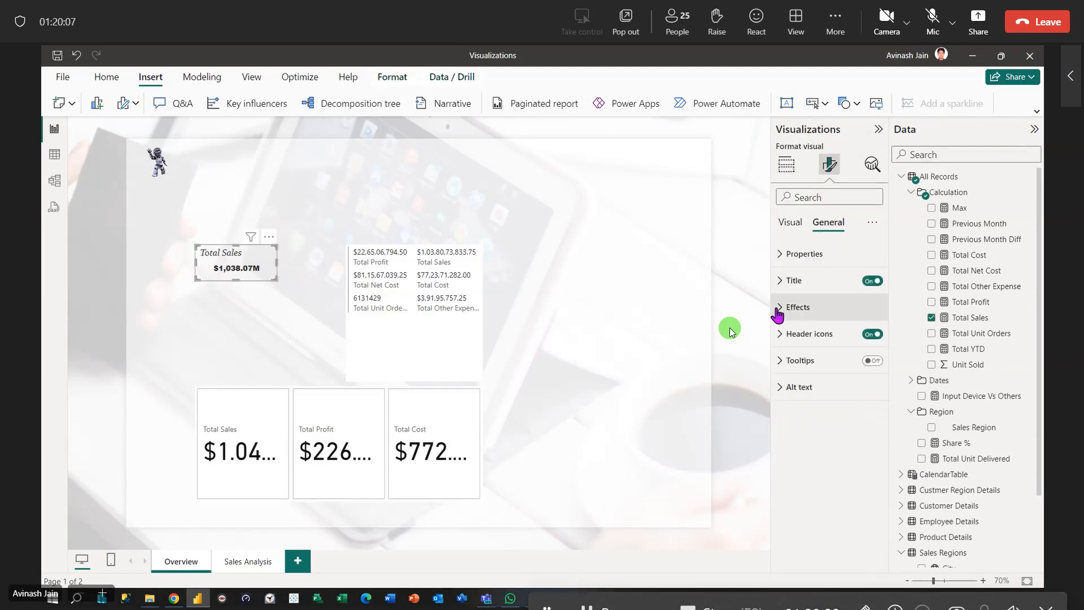
{"action": "left_click", "coordinate": [791, 308]}
{"action": "left_click", "coordinate": [861, 411]}
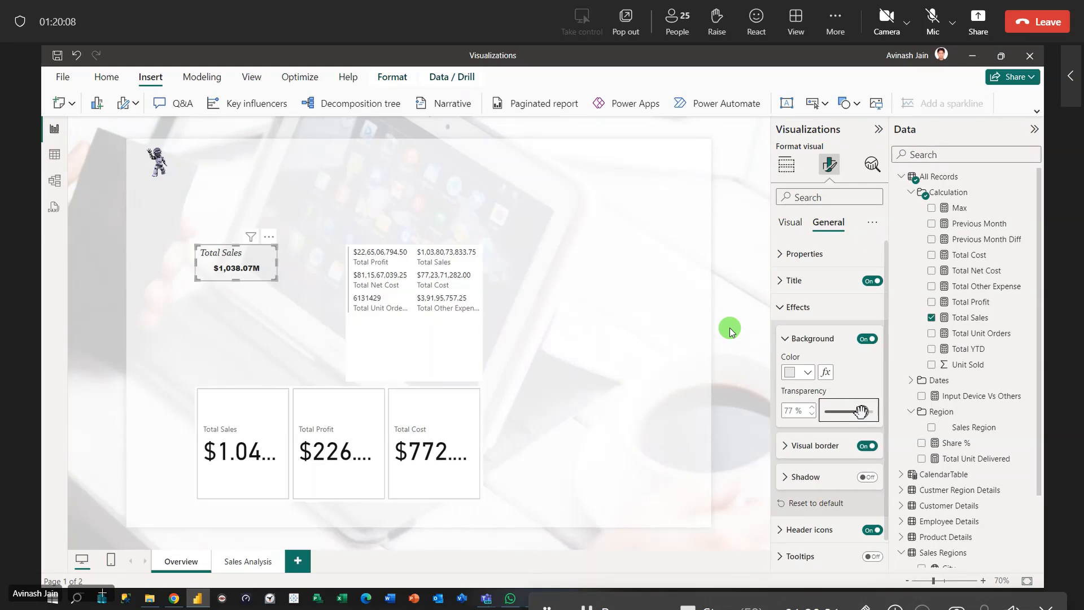
{"action": "left_click", "coordinate": [811, 416]}
{"action": "left_click", "coordinate": [811, 416]}
{"action": "left_click", "coordinate": [811, 416]}
{"action": "left_click", "coordinate": [811, 416]}
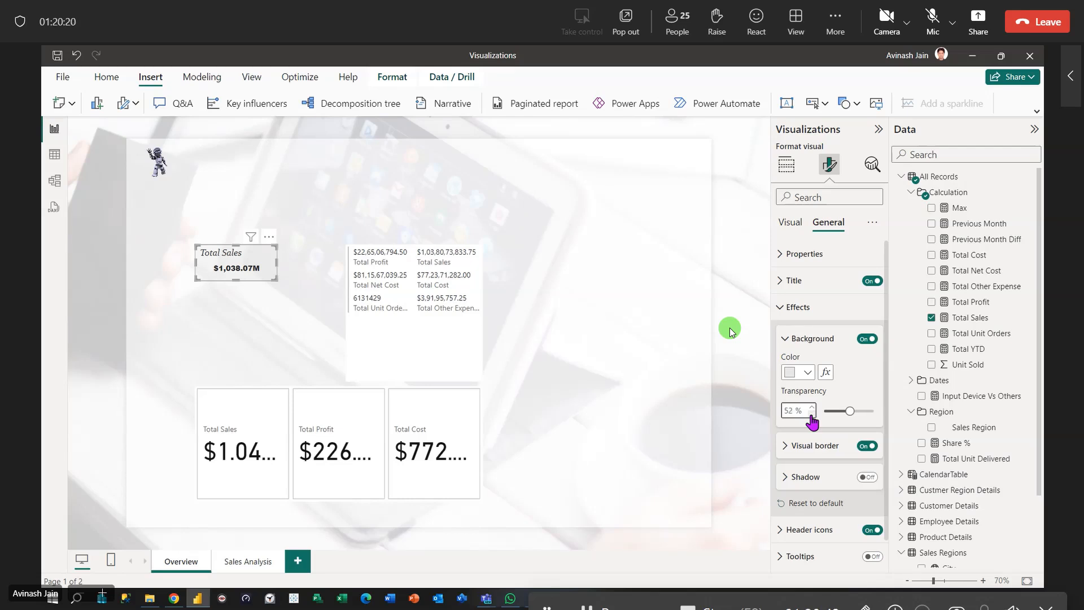
{"action": "left_click", "coordinate": [609, 384]}
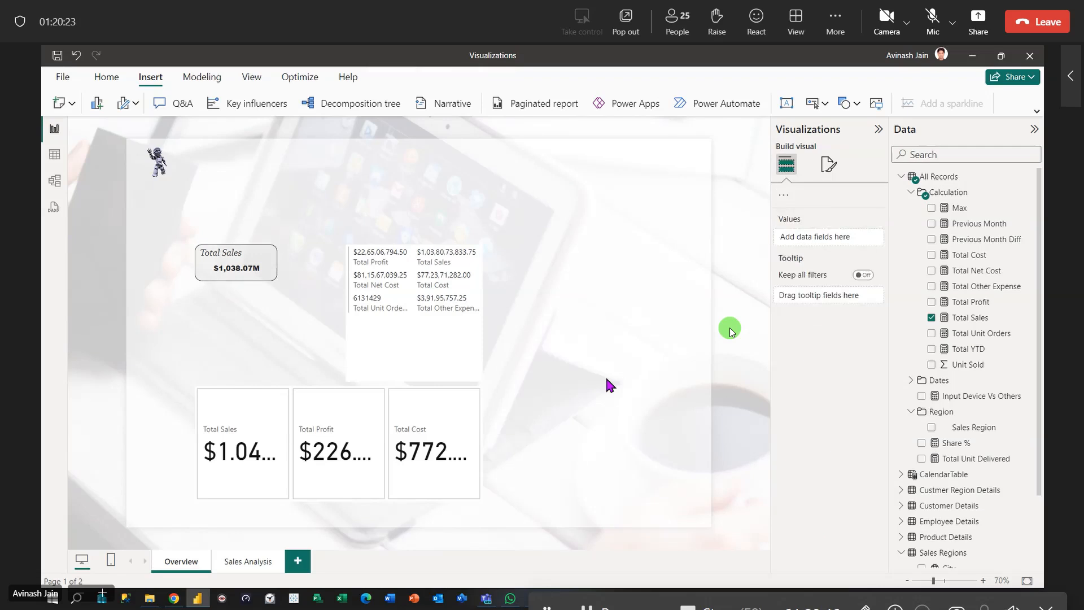
Turn on the shadow effect for the Total Sales card at the upper part of the page and show its shadow settings.
{"action": "left_click", "coordinate": [262, 269]}
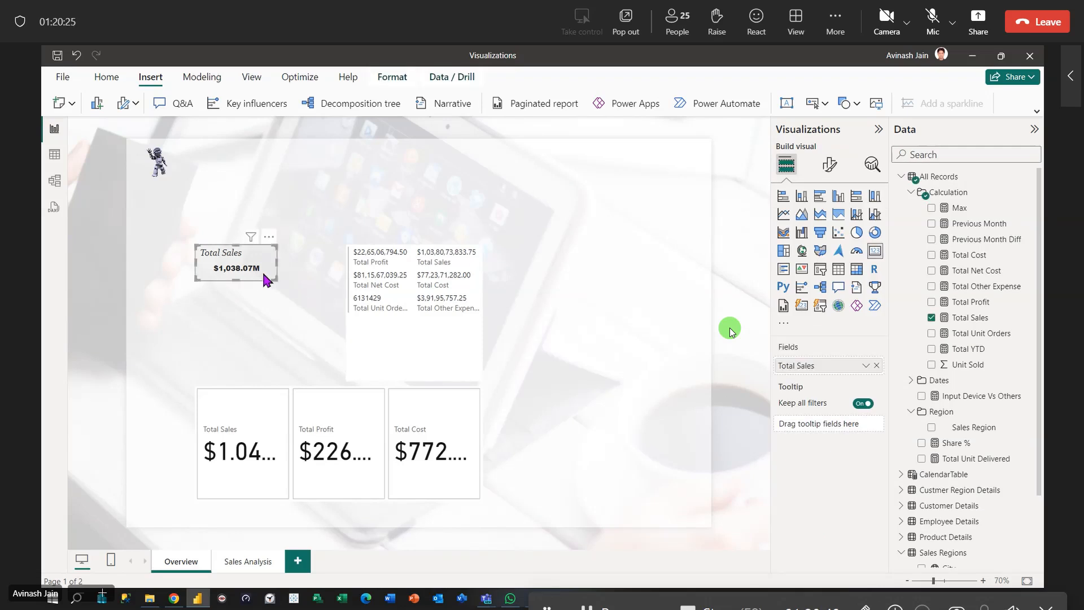
{"action": "left_click", "coordinate": [830, 165]}
{"action": "left_click", "coordinate": [830, 223]}
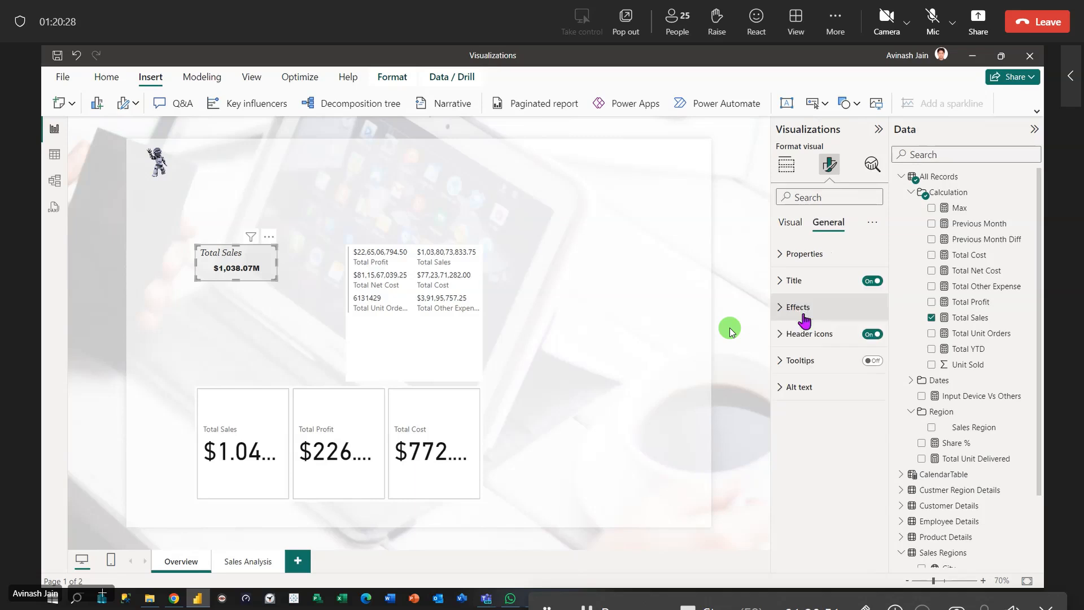
{"action": "left_click", "coordinate": [781, 307]}
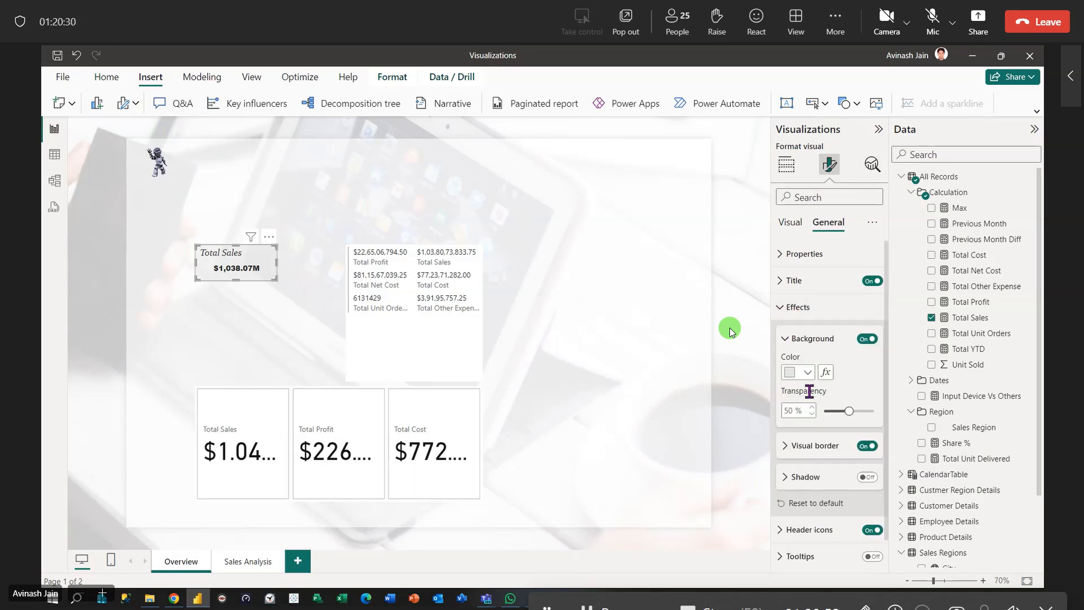
{"action": "left_click", "coordinate": [785, 338]}
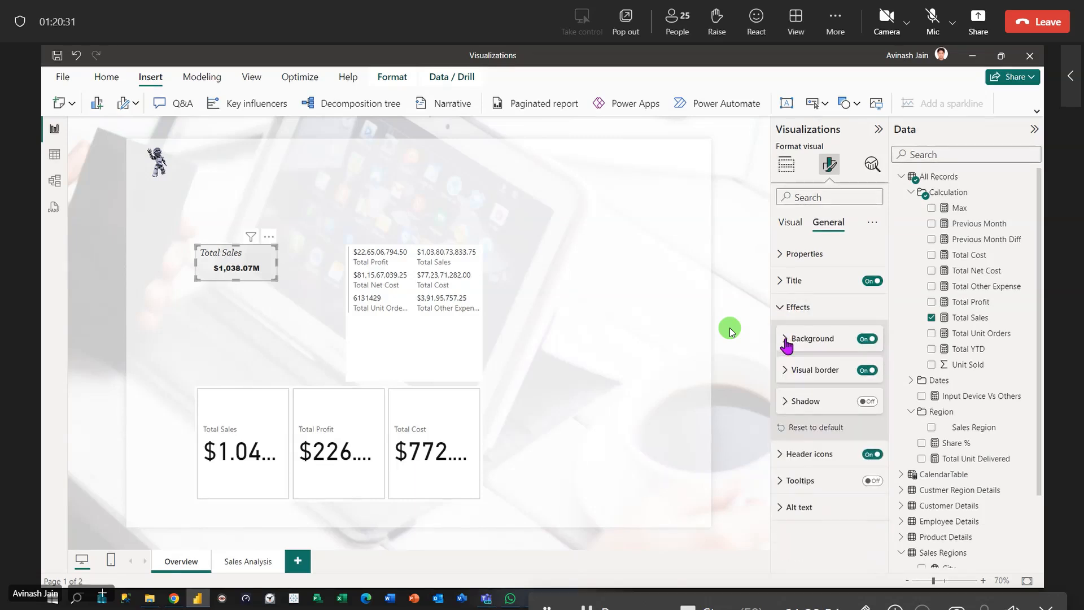
{"action": "left_click", "coordinate": [868, 402]}
{"action": "left_click", "coordinate": [785, 401]}
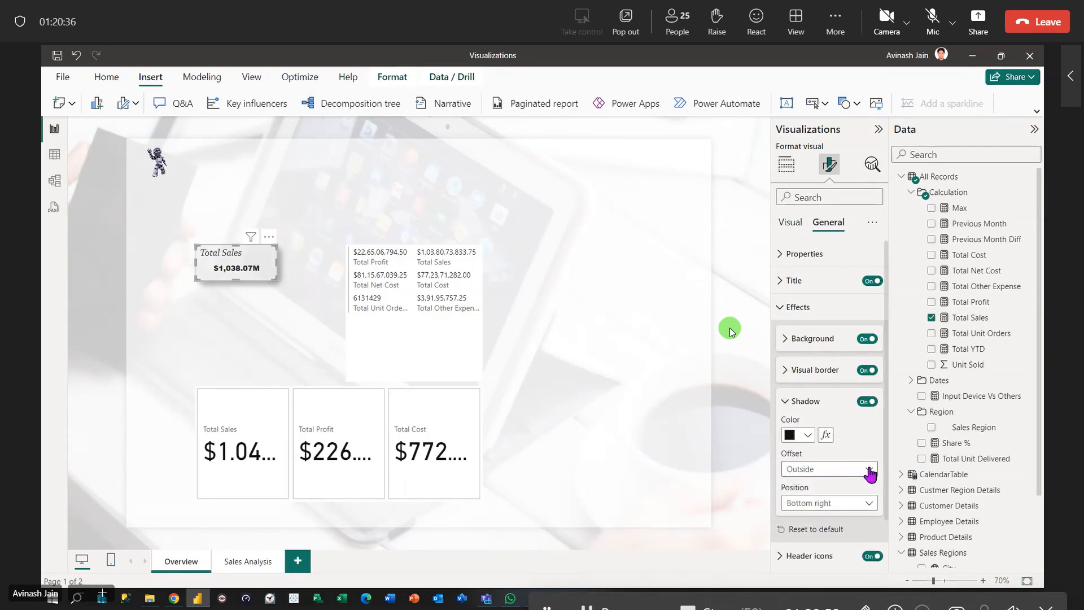
Colour the Total Sales card's shadow with the second-lightest theme shade of black, after trying a light gray shade of white.
{"action": "left_click", "coordinate": [807, 435]}
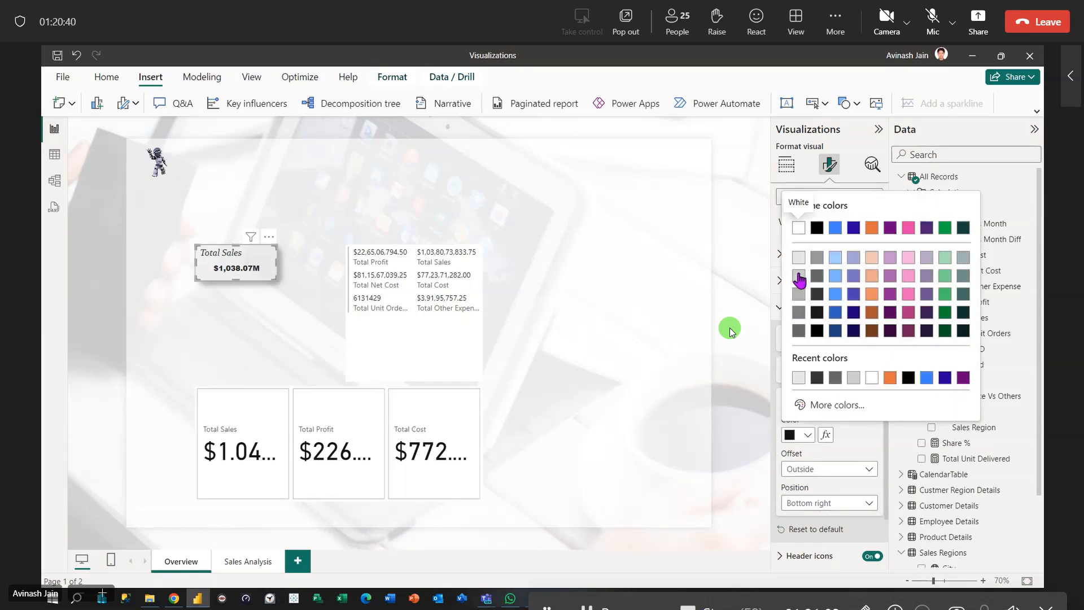
{"action": "left_click", "coordinate": [798, 275]}
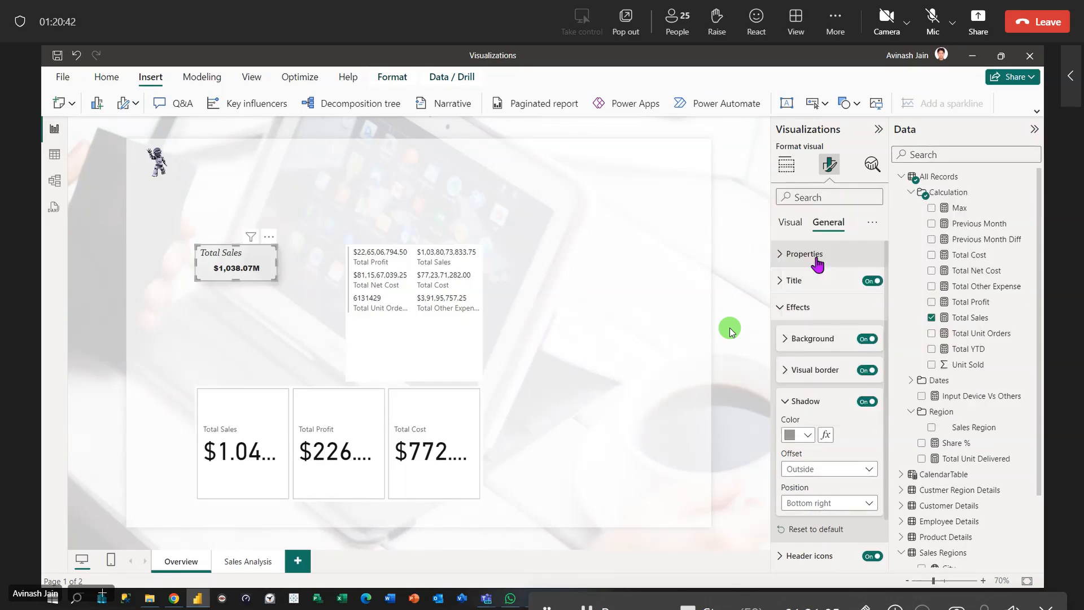
{"action": "left_click", "coordinate": [798, 435]}
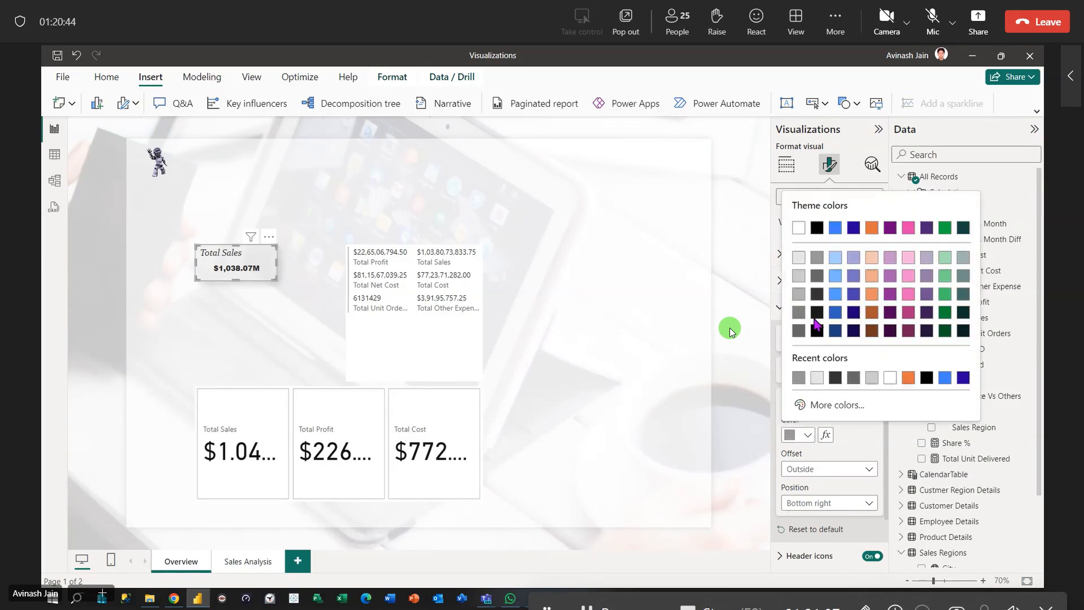
{"action": "left_click", "coordinate": [818, 277]}
Try the Total Sales card's shadow with the Inside offset, using the Center and Top left positions.
{"action": "left_click", "coordinate": [874, 470]}
{"action": "left_click", "coordinate": [810, 505]}
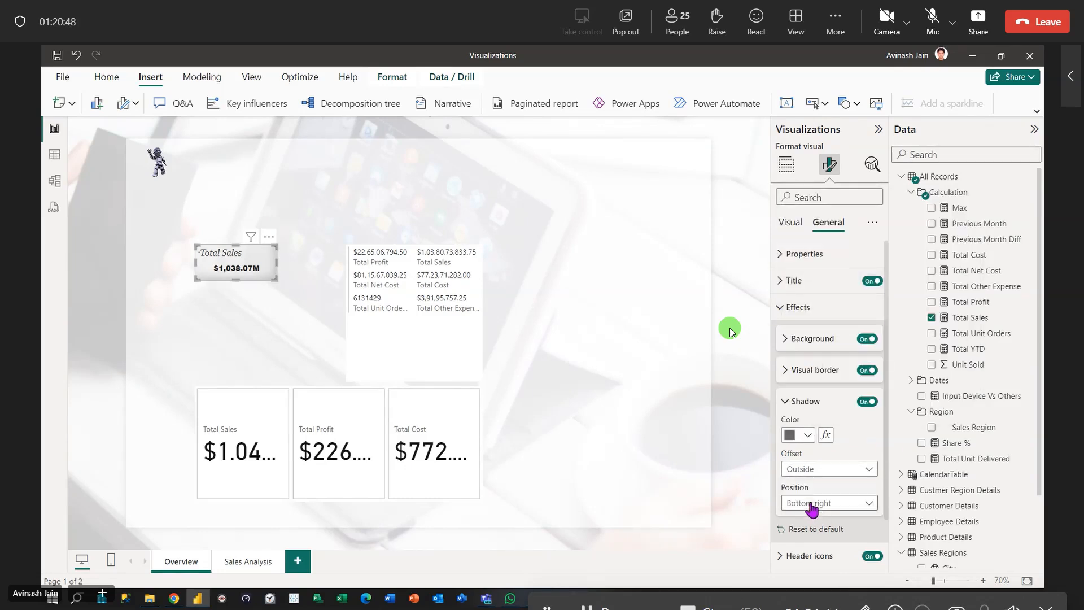
{"action": "left_click", "coordinate": [865, 502]}
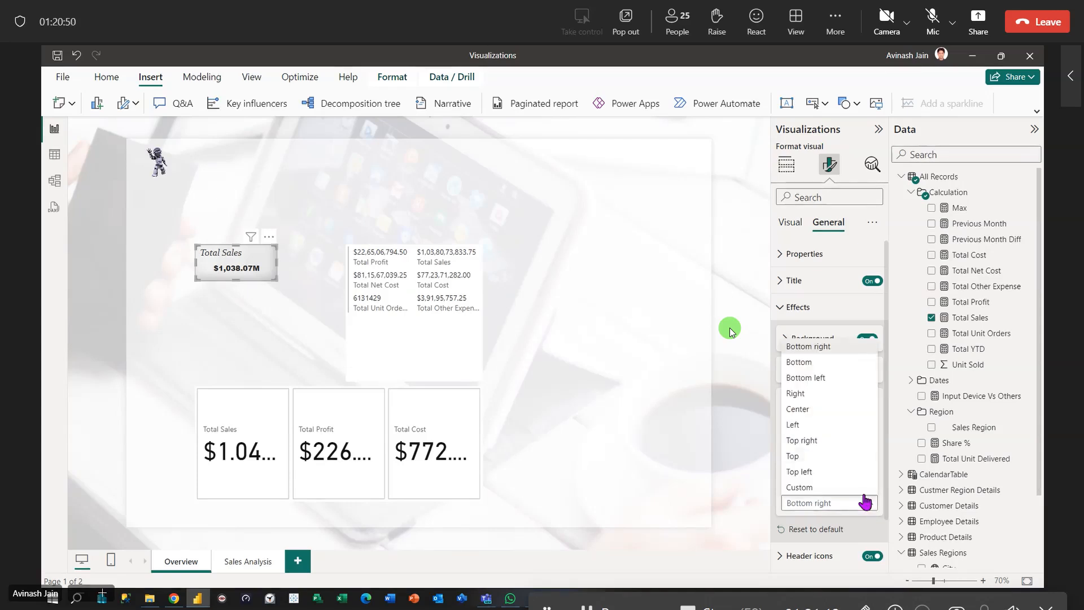
{"action": "left_click", "coordinate": [802, 410]}
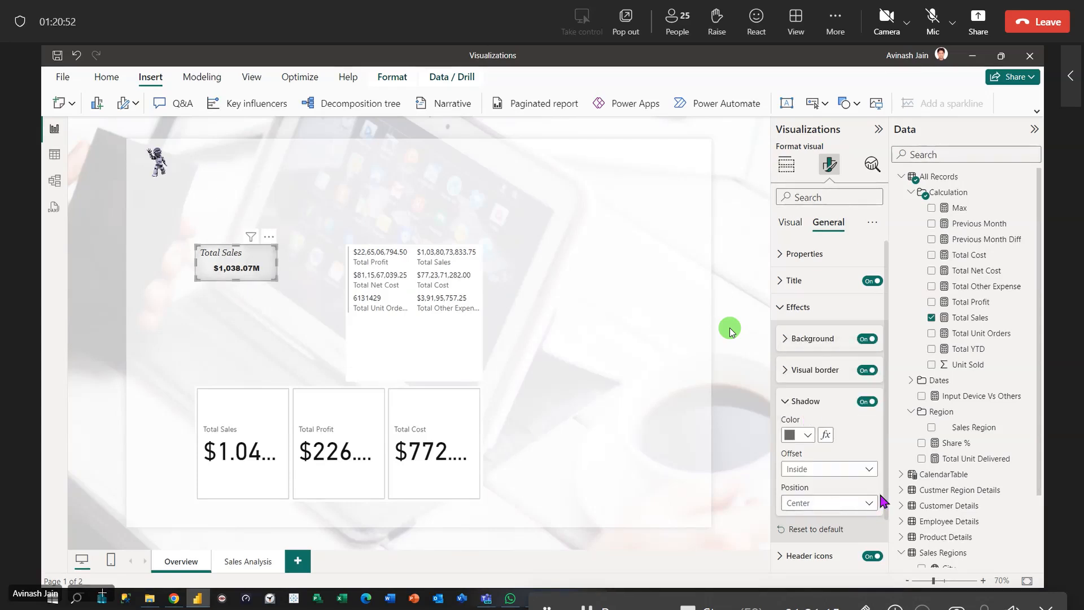
{"action": "left_click", "coordinate": [870, 503]}
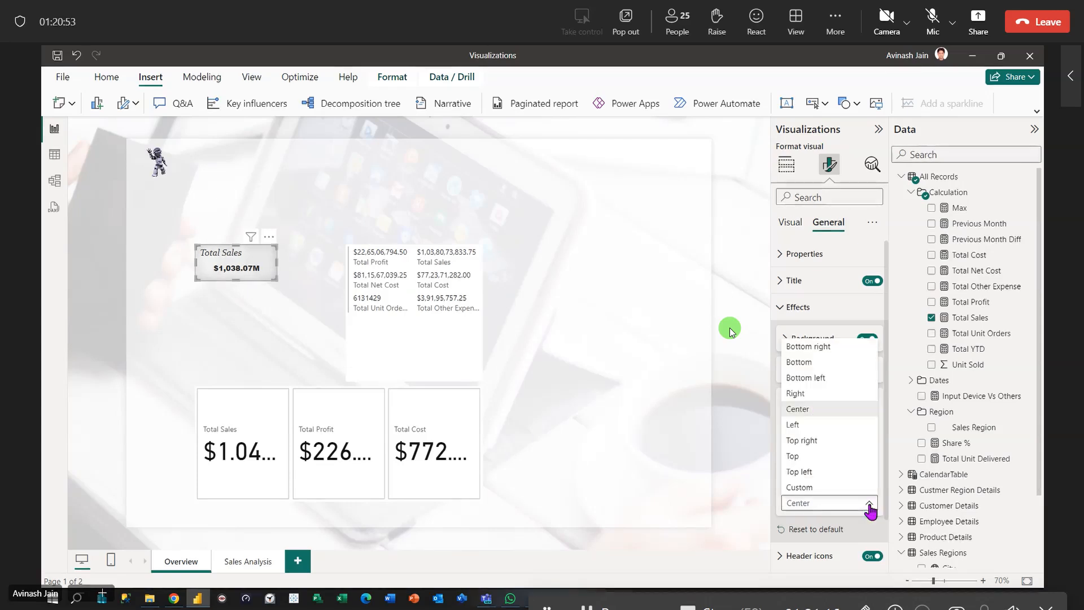
{"action": "left_click", "coordinate": [813, 480]}
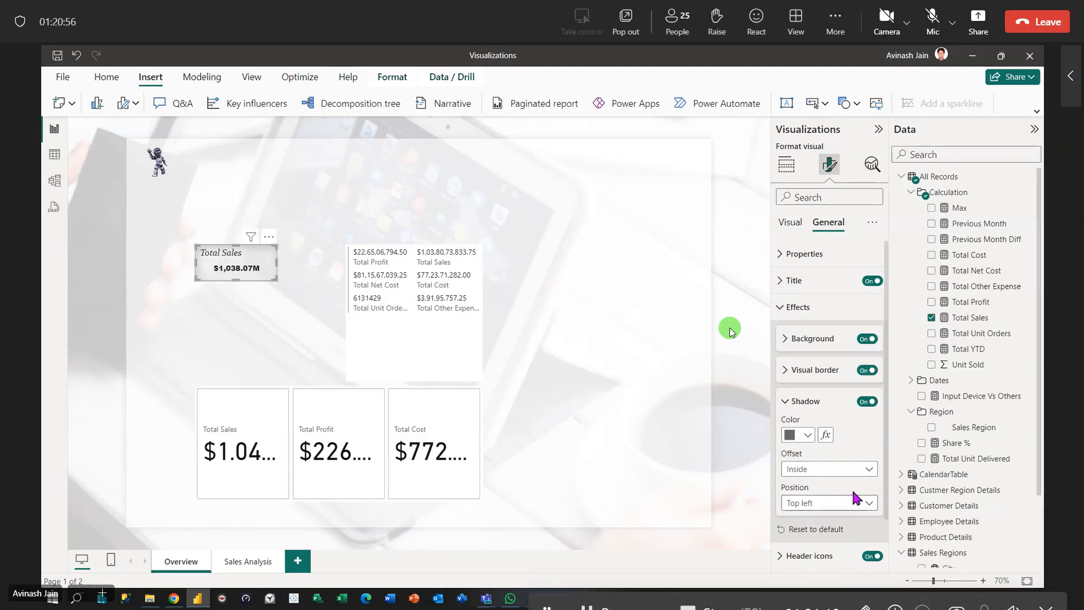
Set the Total Sales card's shadow offset to Outside and its position to Bottom.
{"action": "left_click", "coordinate": [859, 470]}
{"action": "left_click", "coordinate": [799, 484]}
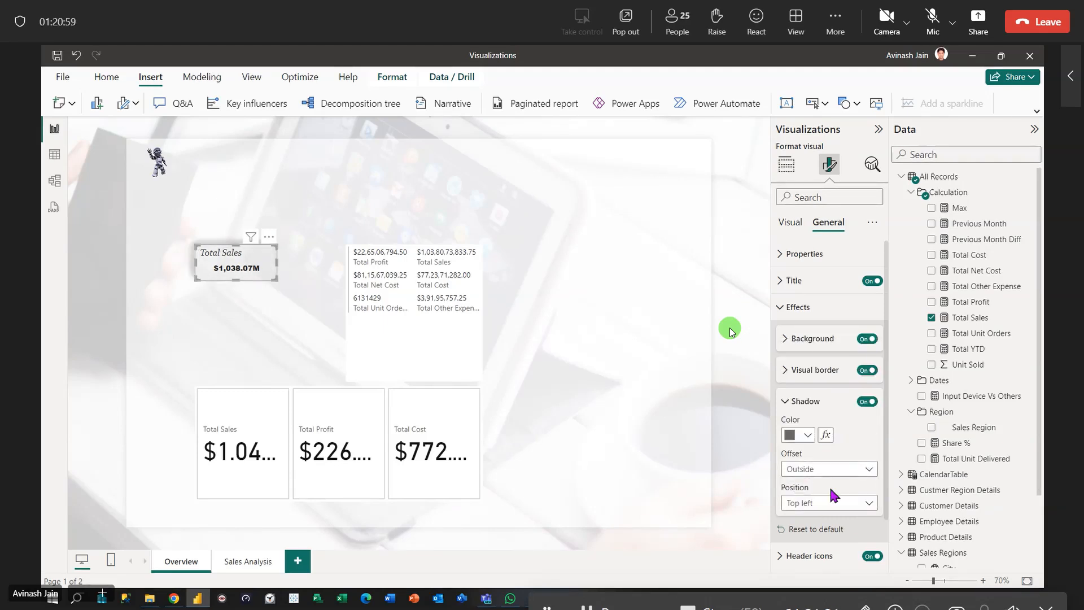
{"action": "left_click", "coordinate": [870, 503]}
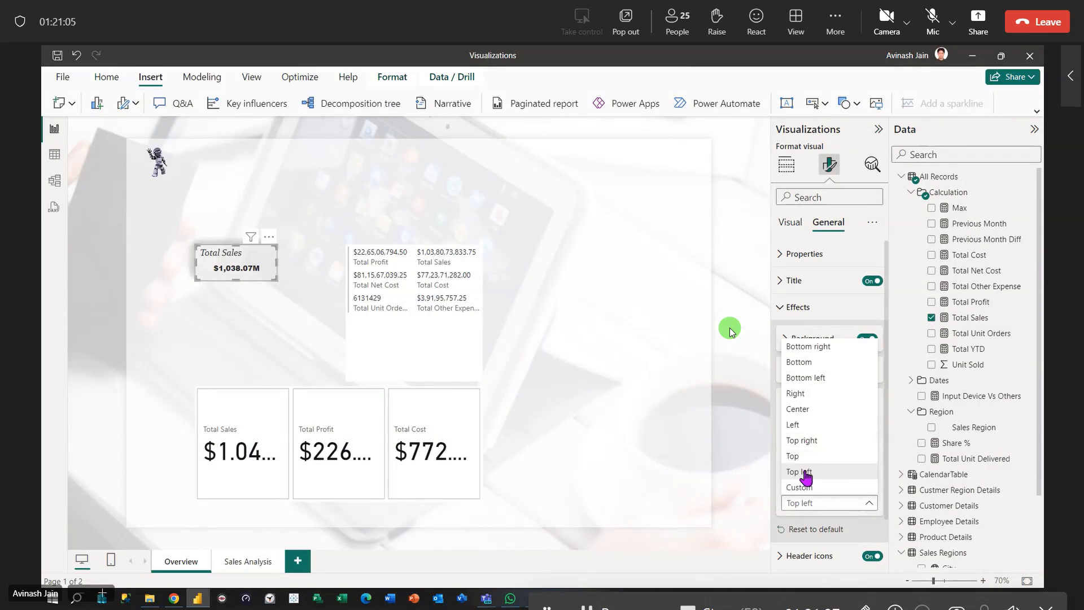
{"action": "left_click", "coordinate": [801, 362]}
{"action": "left_click", "coordinate": [643, 381]}
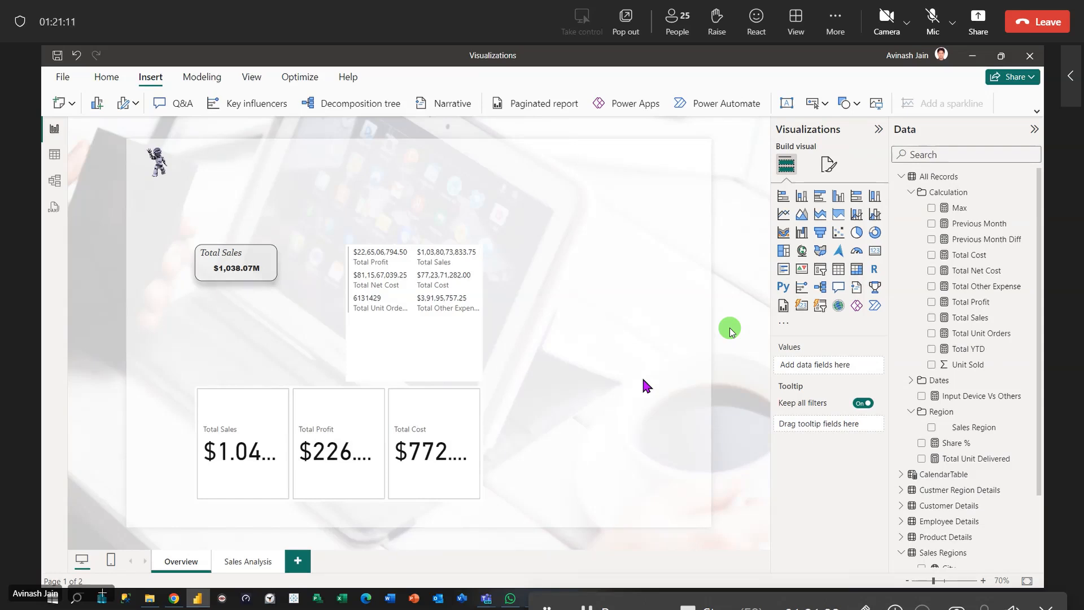
Examine the Total Sales card's effects settings and its header icon colour and transparency options.
{"action": "left_click", "coordinate": [274, 264]}
{"action": "left_click", "coordinate": [829, 165]}
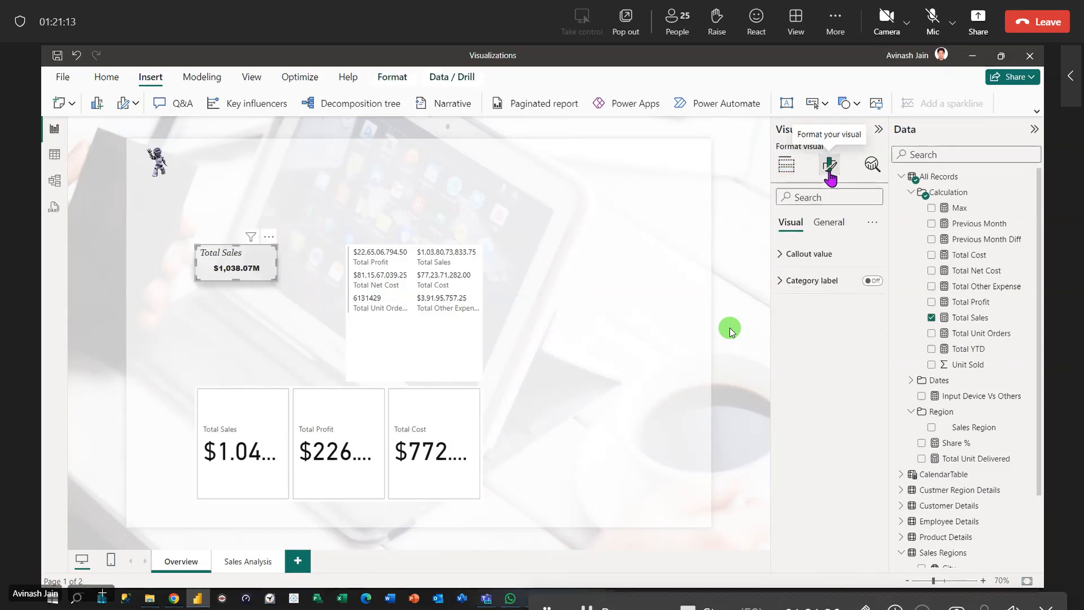
{"action": "left_click", "coordinate": [830, 224]}
{"action": "left_click", "coordinate": [783, 306]}
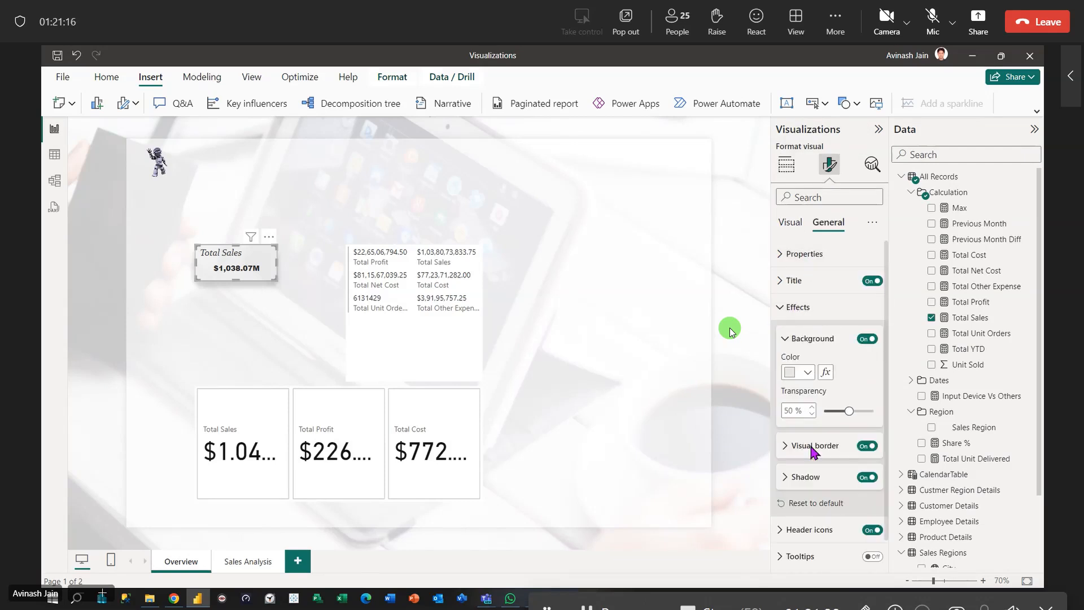
{"action": "left_click", "coordinate": [780, 308]}
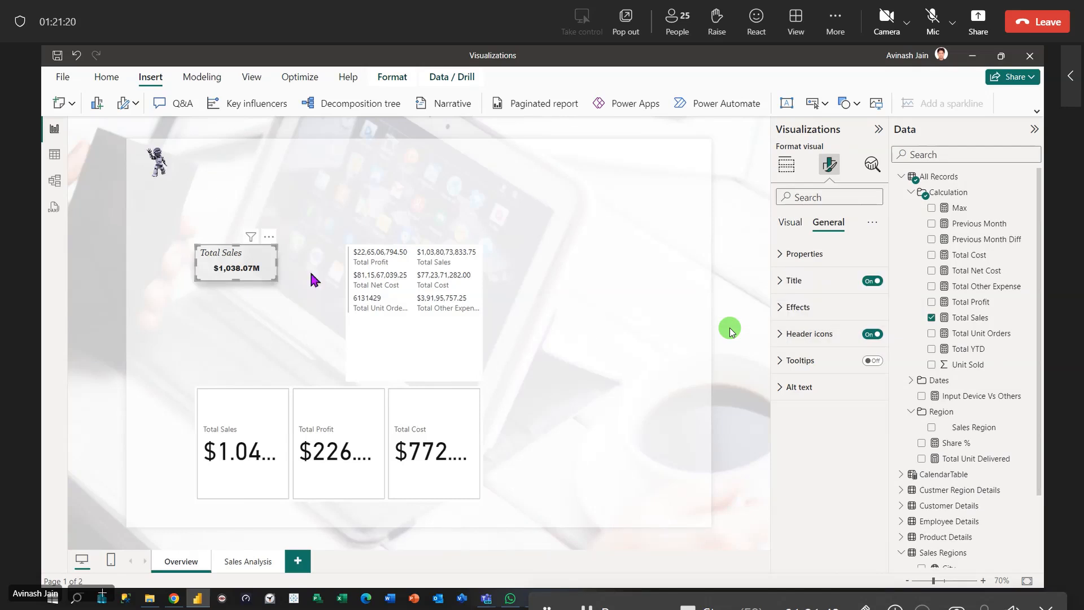
{"action": "left_click", "coordinate": [878, 337]}
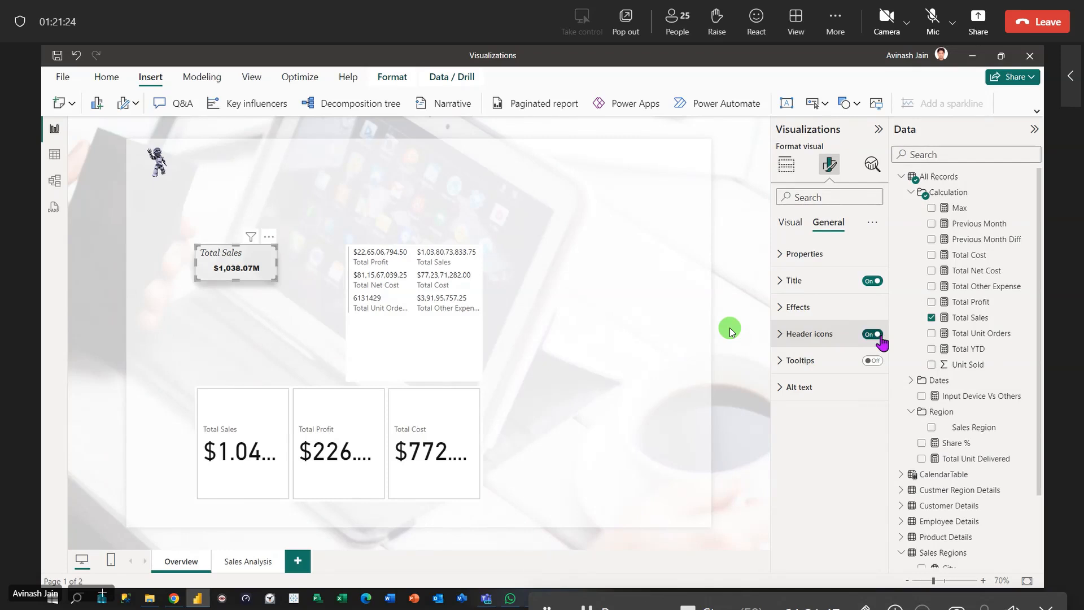
{"action": "left_click", "coordinate": [781, 336]}
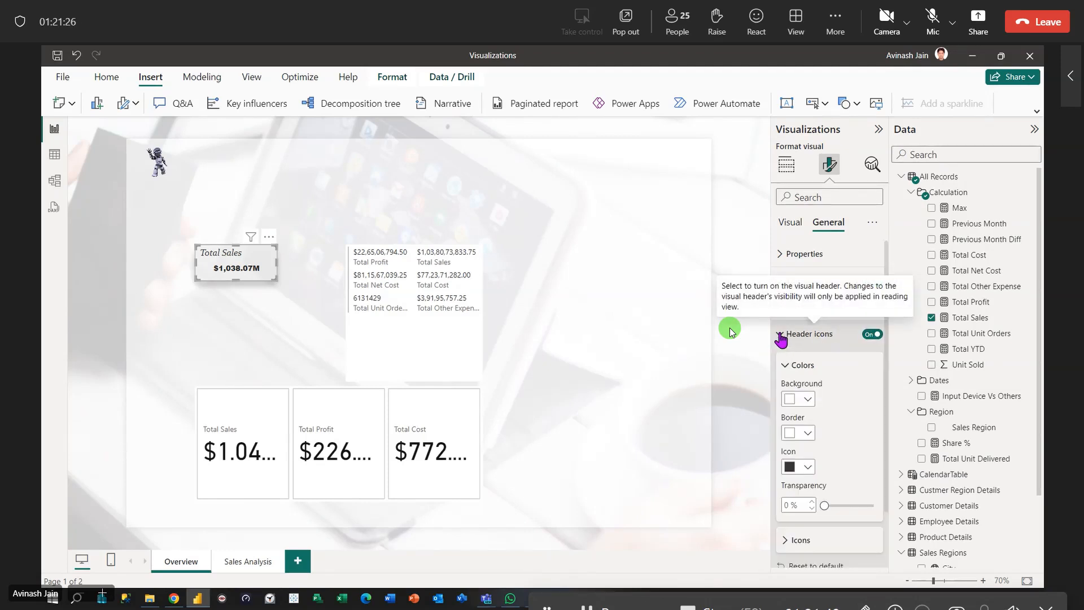
{"action": "left_click", "coordinate": [780, 337]}
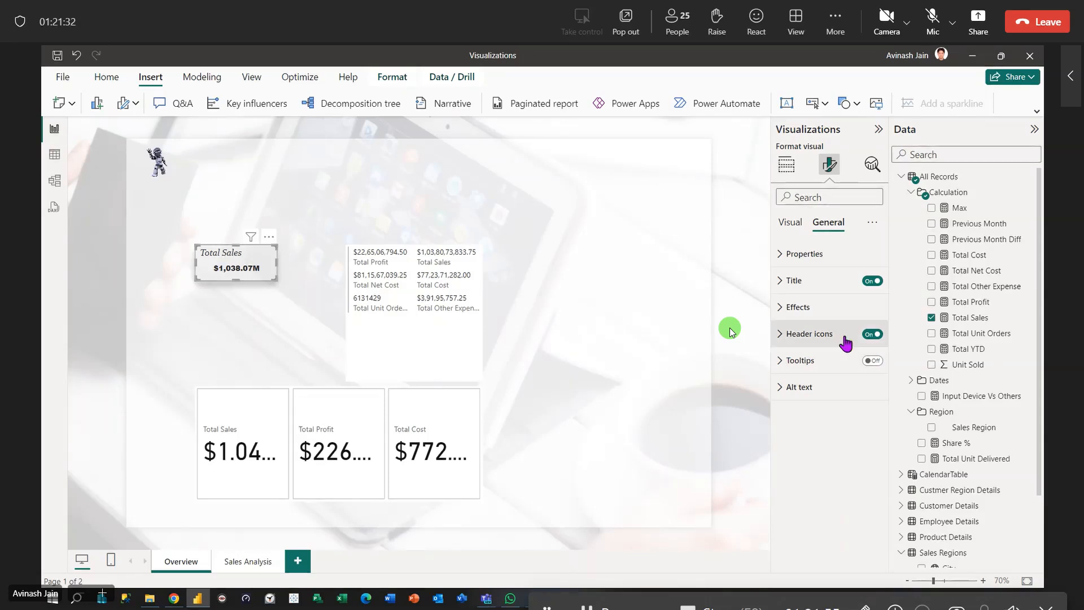
Turn on tooltips for the Total Sales card, check the tooltip on its value, and turn tooltips back off.
{"action": "left_click", "coordinate": [872, 360]}
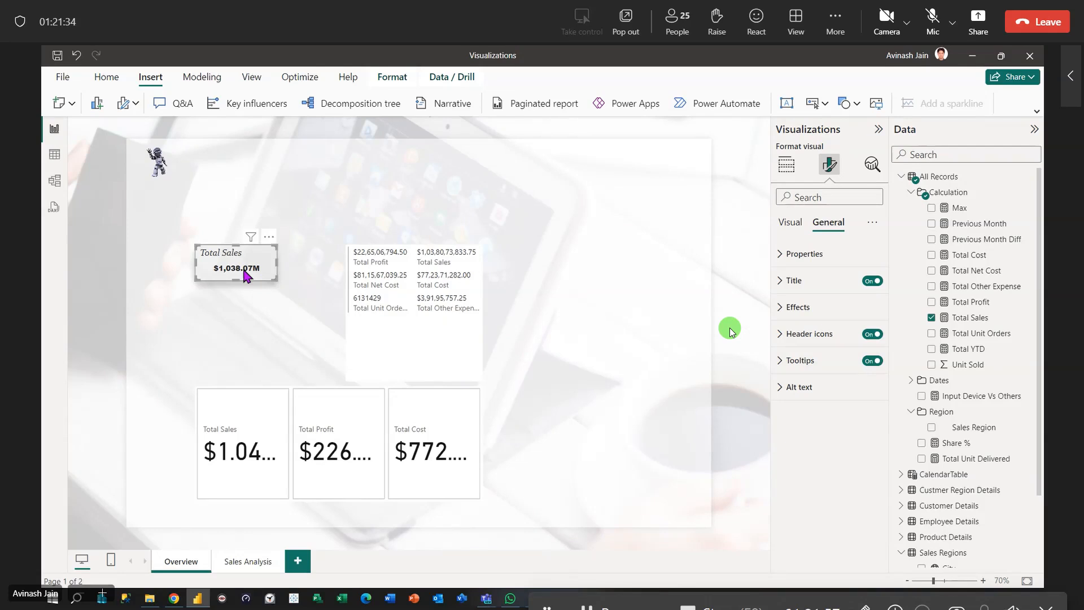
{"action": "mouse_move", "coordinate": [244, 270]}
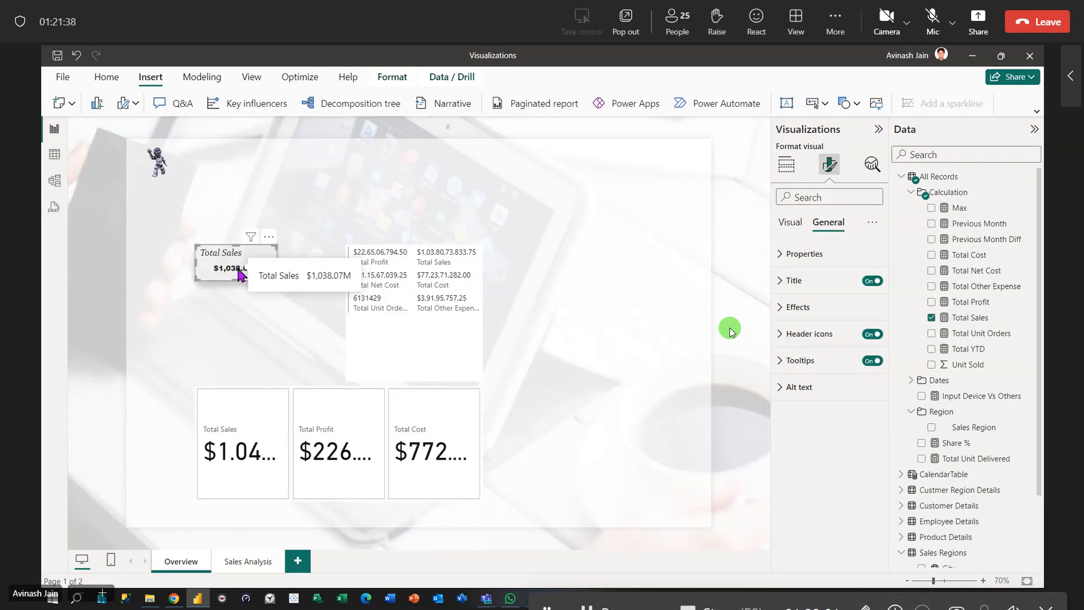
{"action": "left_click", "coordinate": [870, 361]}
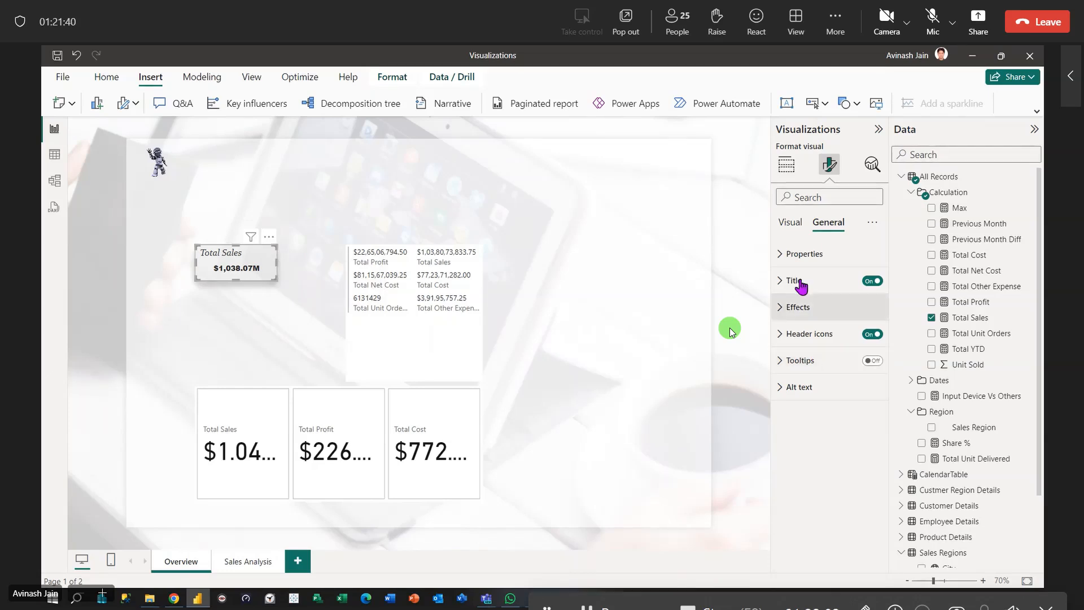
{"action": "left_click", "coordinate": [581, 257]}
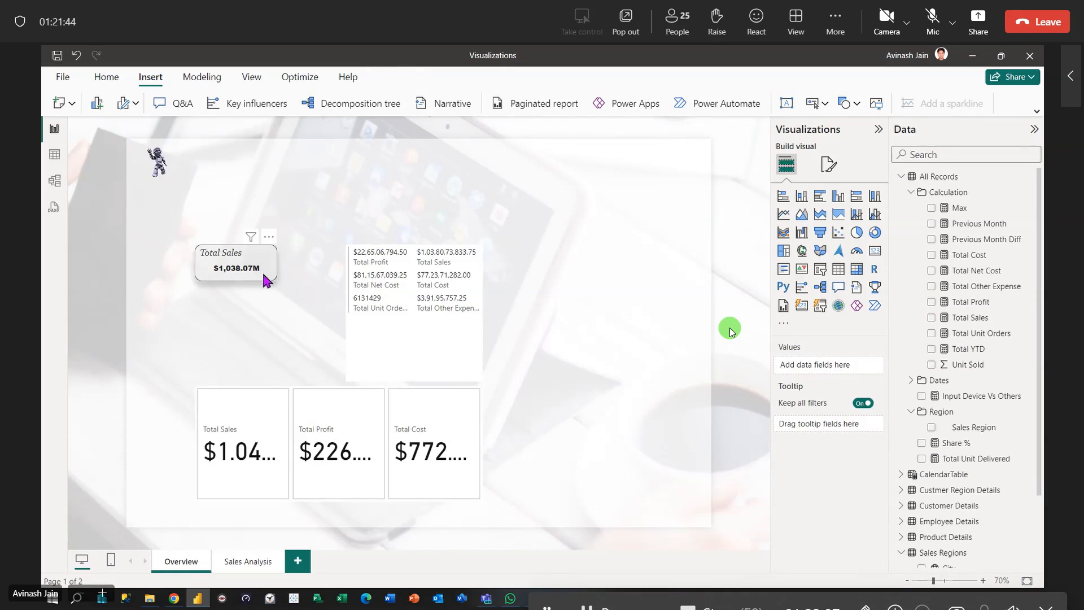
Move the Total Sales card up beside the robot image and set its height to 70 and width to 160.
{"action": "left_click_drag", "start_coordinate": [263, 274], "coordinate": [265, 179]}
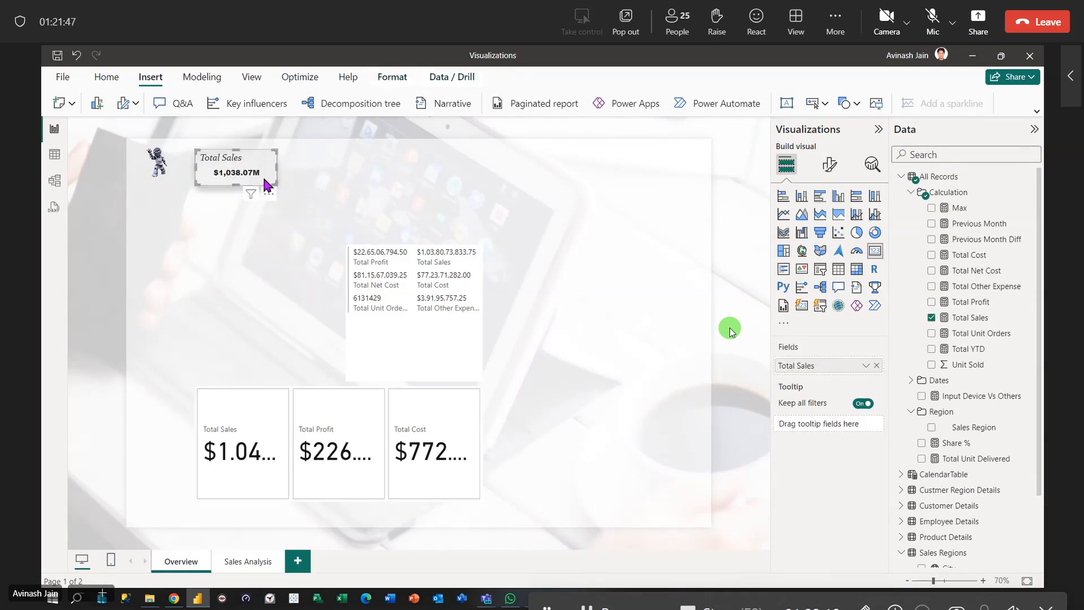
{"action": "left_click", "coordinate": [829, 165]}
{"action": "left_click", "coordinate": [828, 221]}
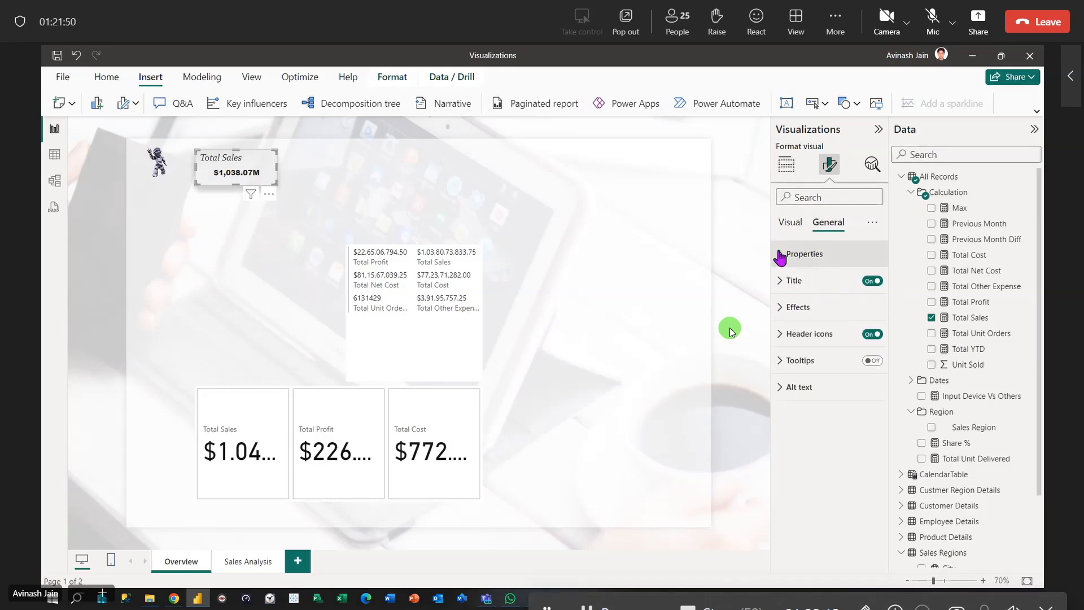
{"action": "left_click", "coordinate": [780, 255]}
{"action": "left_click", "coordinate": [805, 317]}
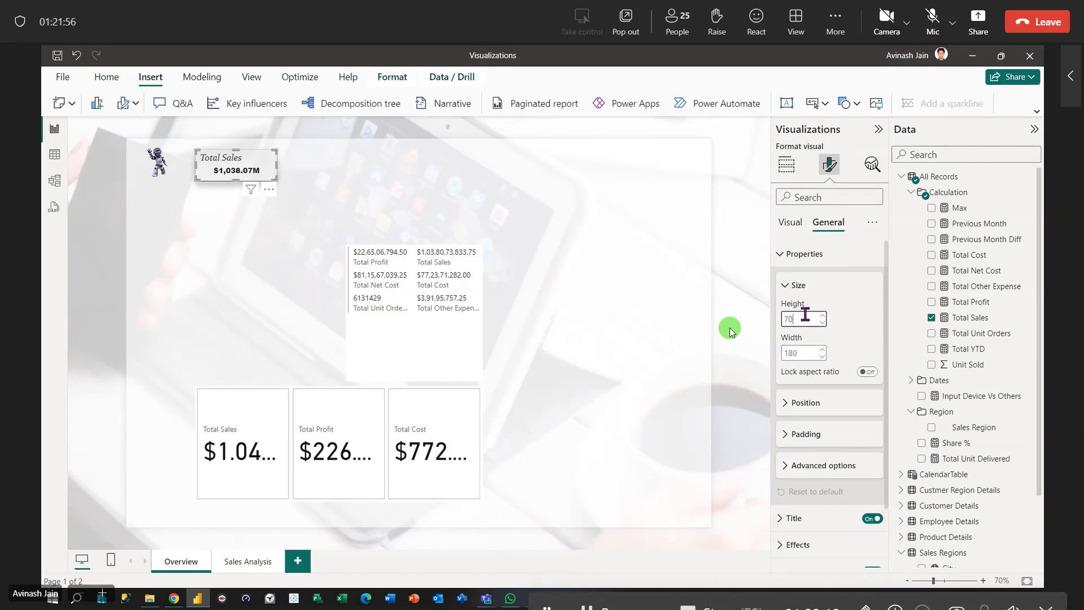
{"action": "left_click", "coordinate": [800, 352]}
{"action": "type", "text": "1"}
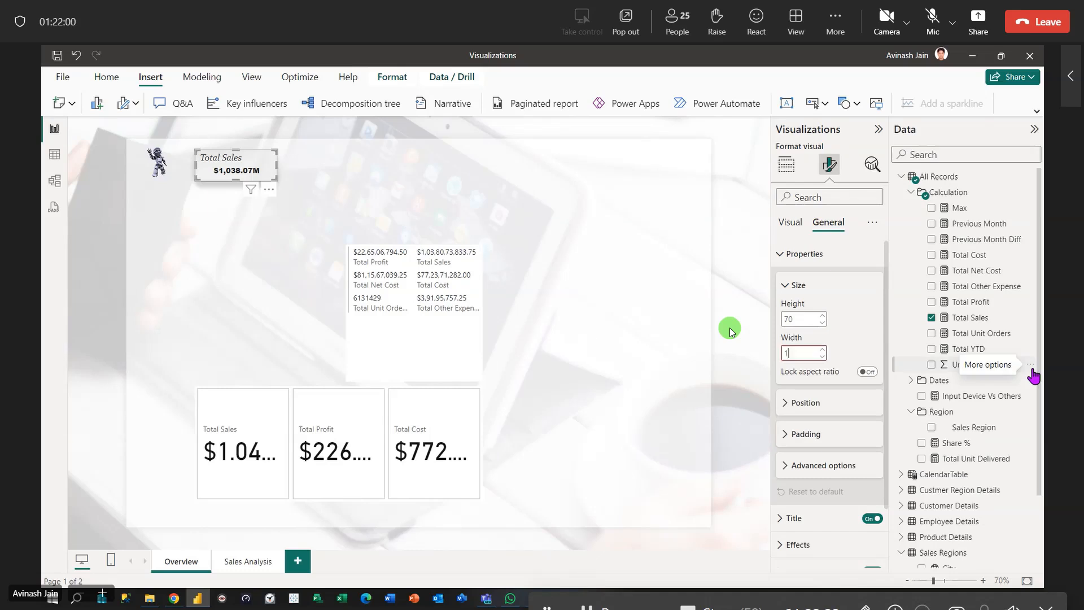
{"action": "type", "text": "60"}
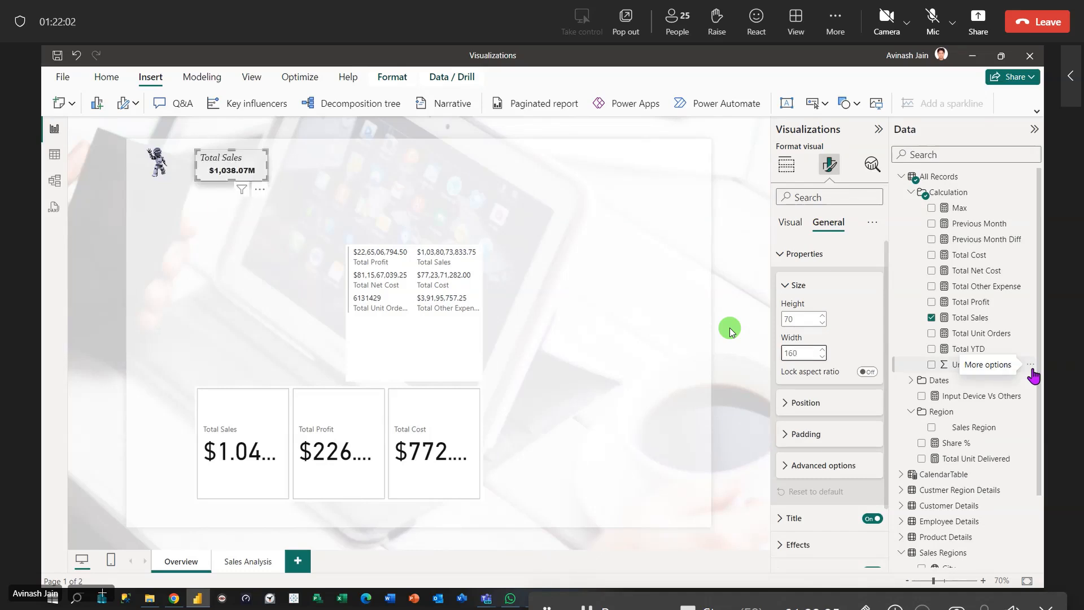
Shift the resized Total Sales card slightly down so that it sits level with the robot image.
{"action": "left_click", "coordinate": [332, 269]}
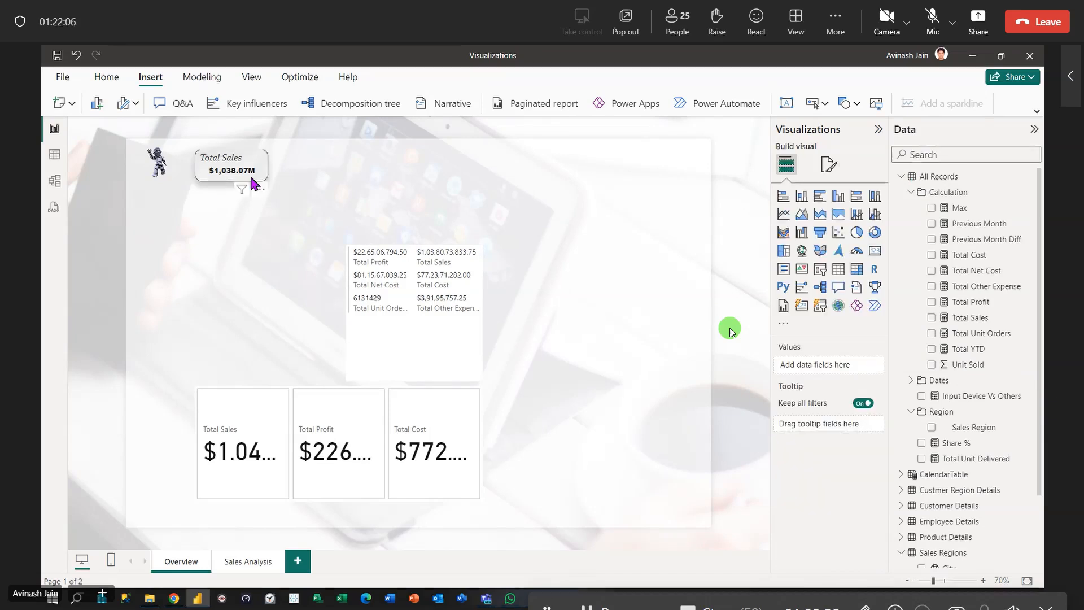
{"action": "left_click_drag", "start_coordinate": [255, 169], "coordinate": [258, 172]}
{"action": "left_click", "coordinate": [330, 205]}
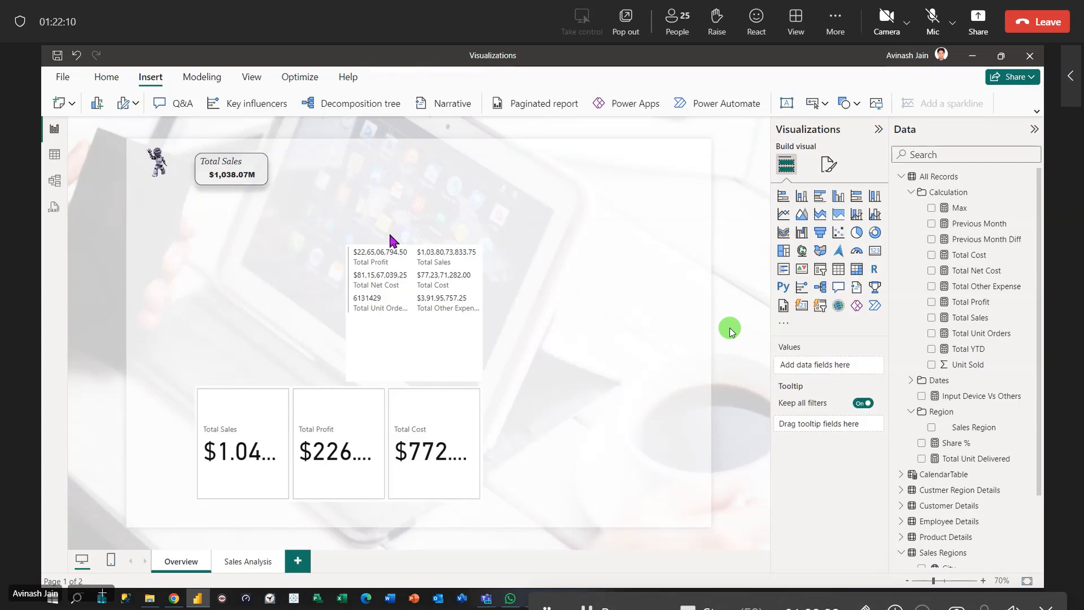
Widen the multi-row card so that all six of its measures sit in a single row across the page.
{"action": "left_click", "coordinate": [433, 339]}
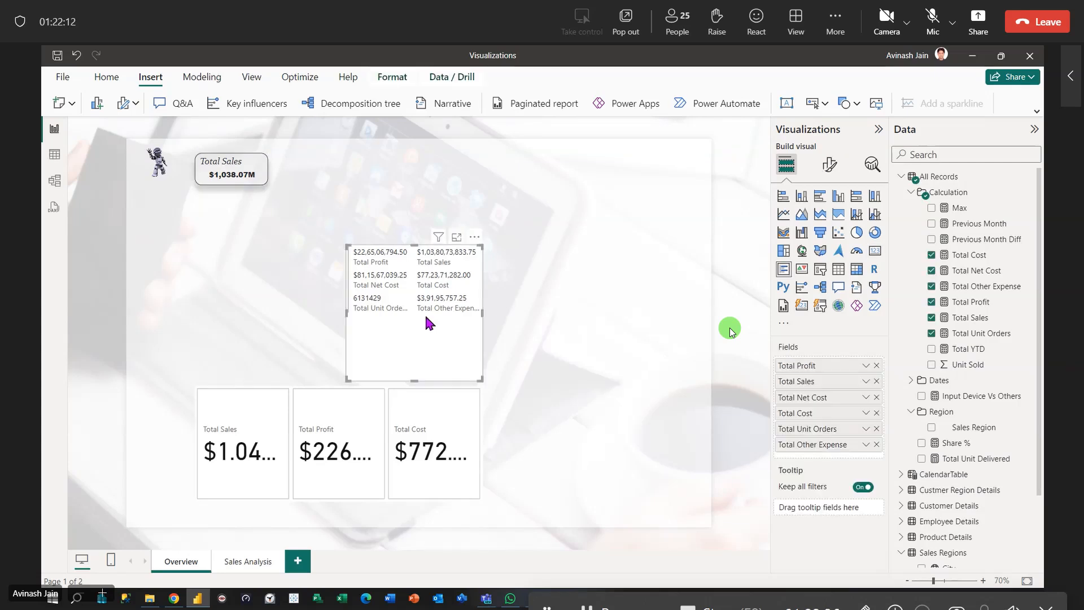
{"action": "left_click", "coordinate": [829, 165]}
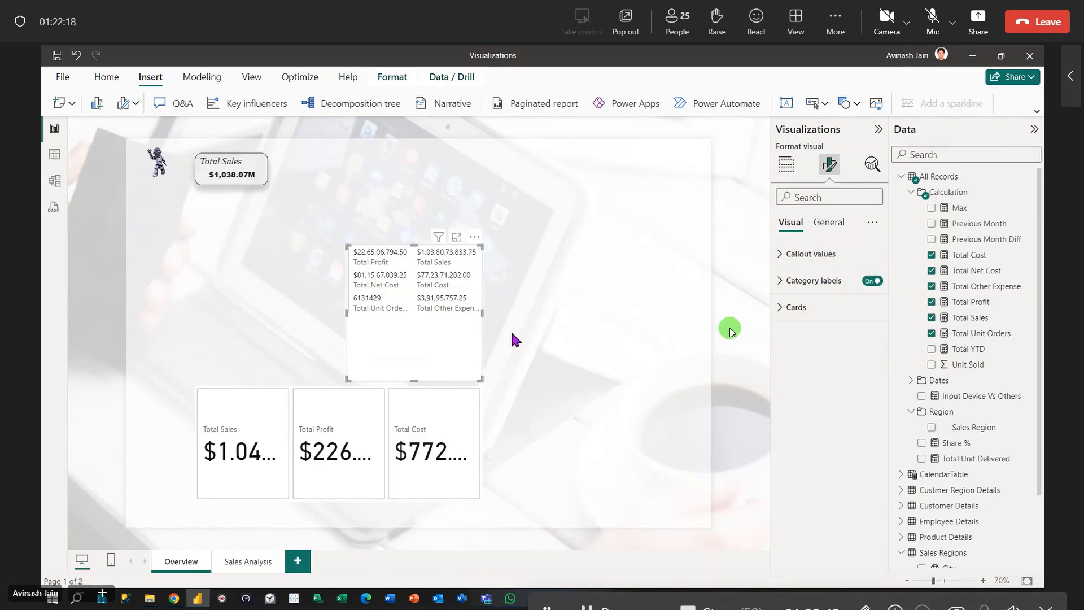
{"action": "left_click_drag", "start_coordinate": [483, 312], "coordinate": [683, 287]}
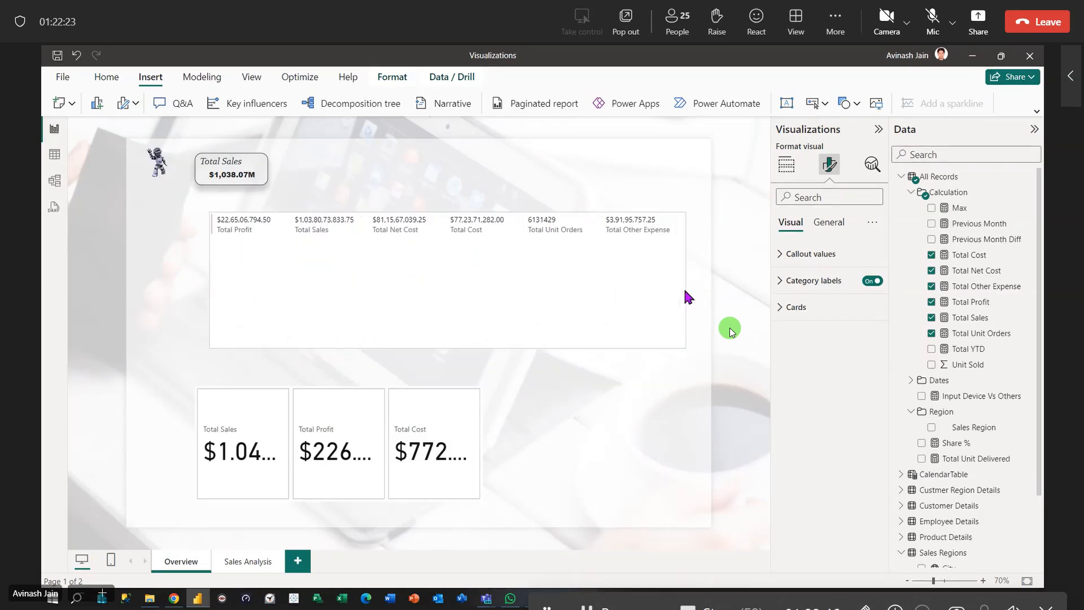
Make the multi-row card's callout values bold and set their font to Lucida Sans Unicode.
{"action": "left_click", "coordinate": [775, 253]}
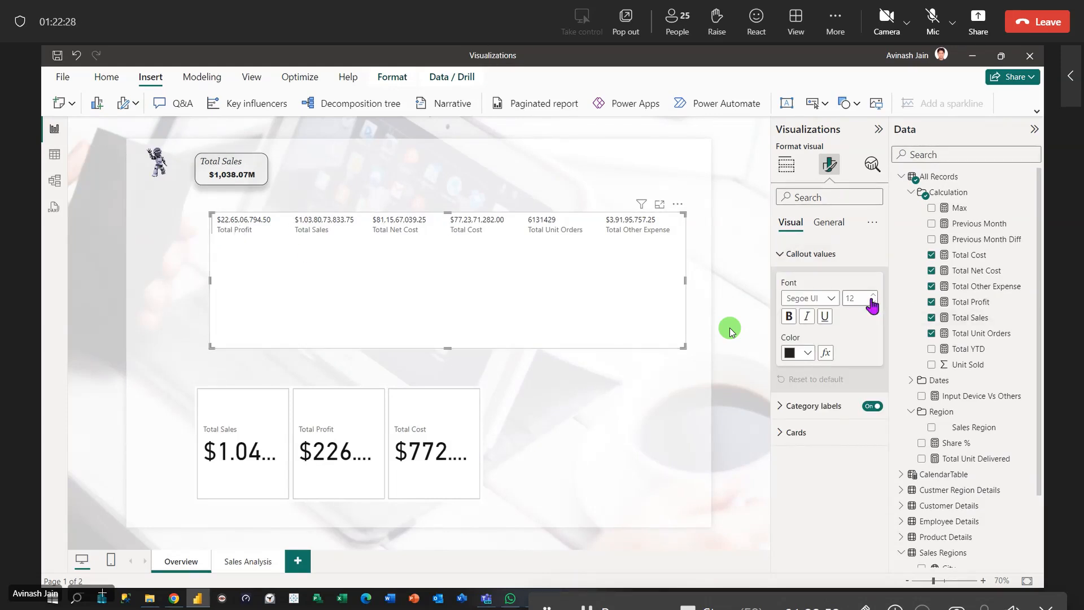
{"action": "left_click", "coordinate": [789, 317]}
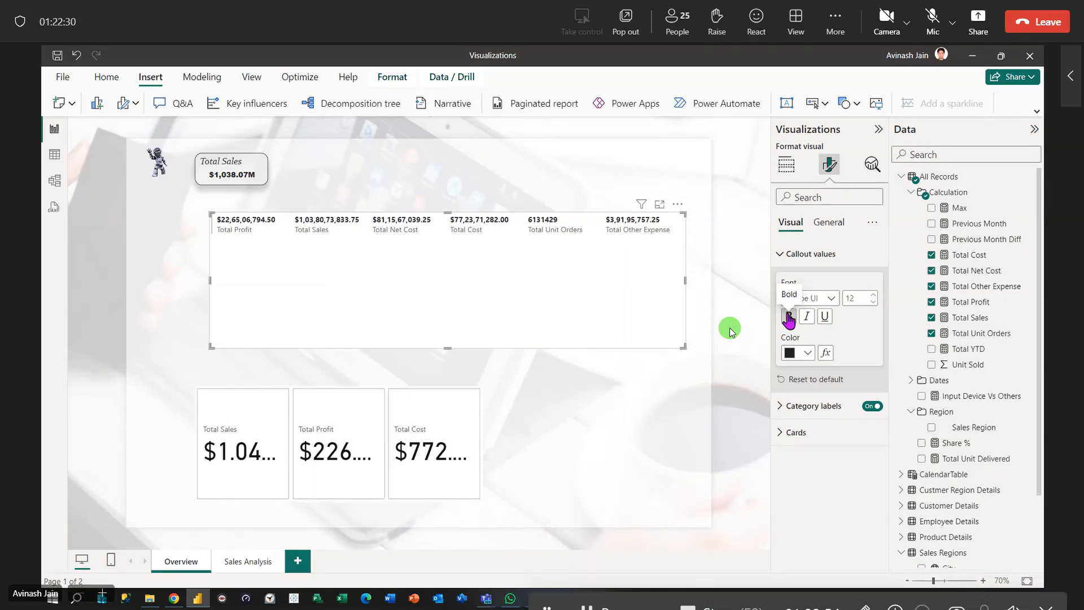
{"action": "left_click", "coordinate": [833, 300]}
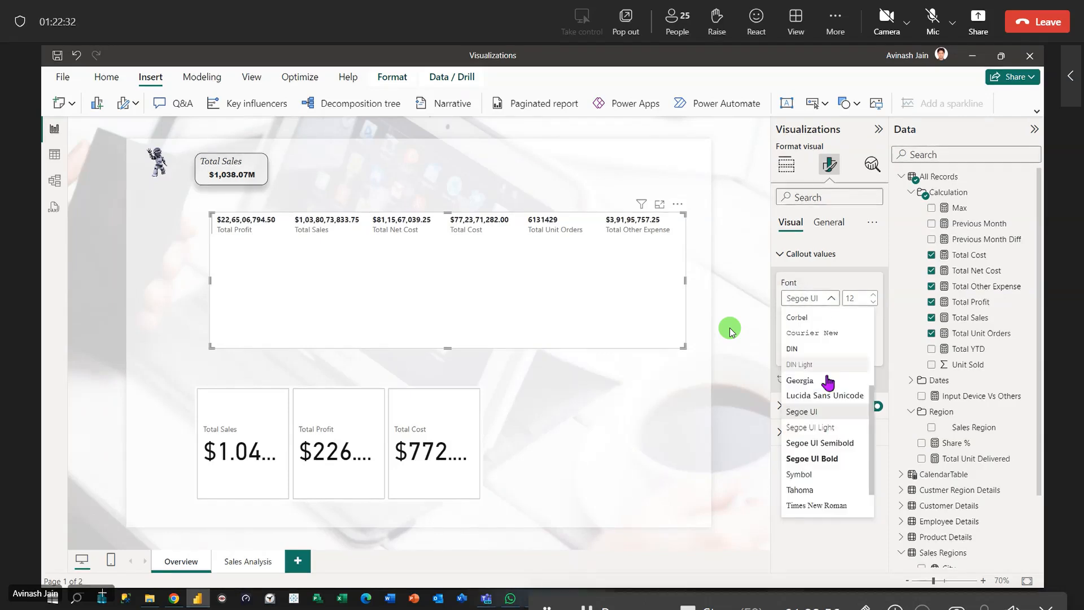
{"action": "left_click", "coordinate": [831, 397]}
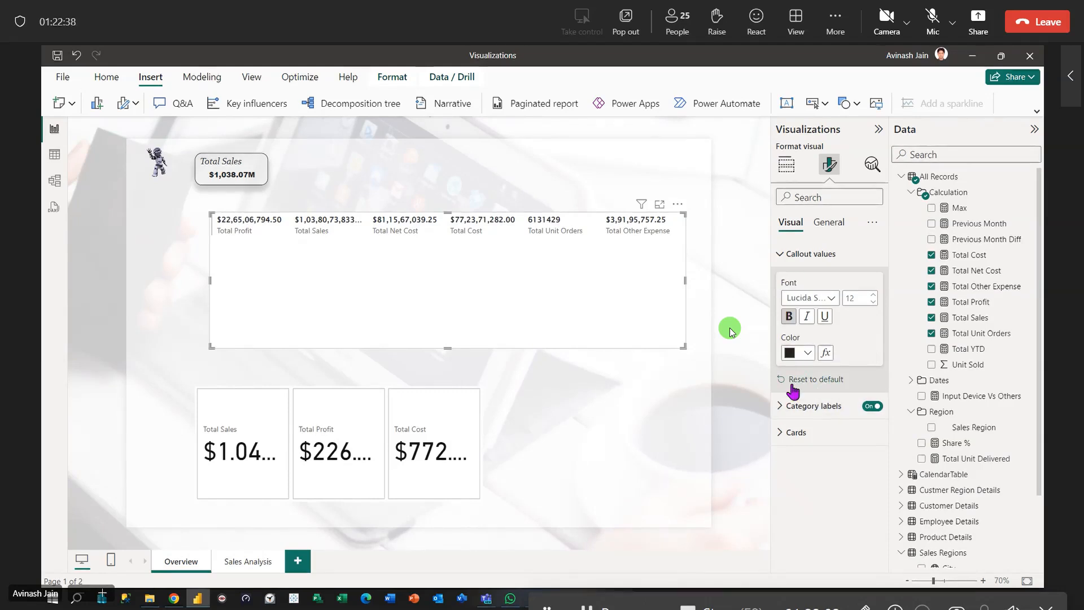
Check the Total Sales card's display units options and compare them with the multi-row card's callout value settings.
{"action": "left_click", "coordinate": [263, 166]}
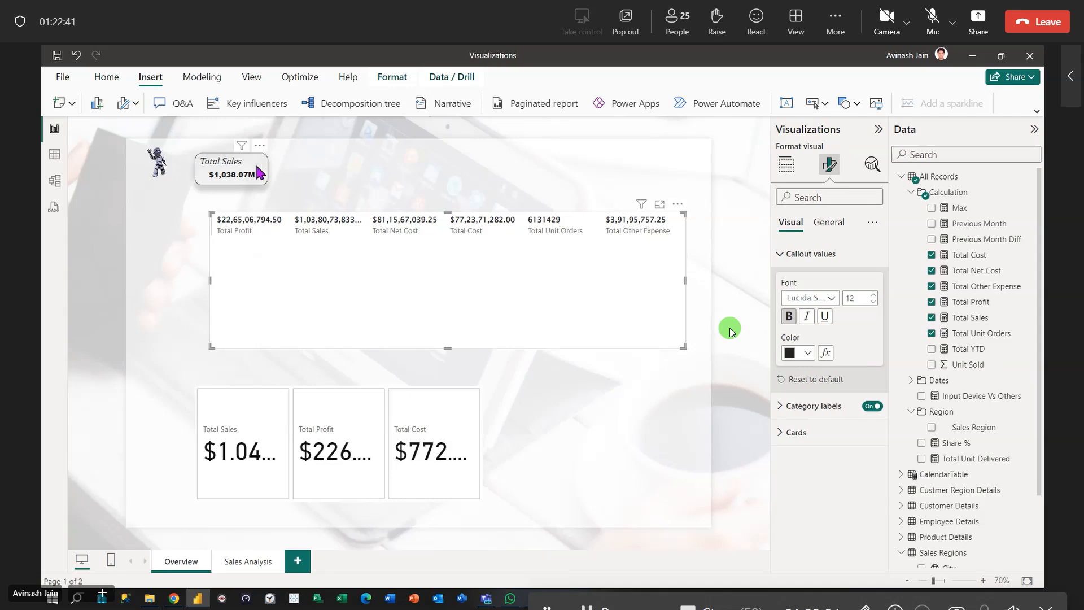
{"action": "left_click", "coordinate": [870, 389]}
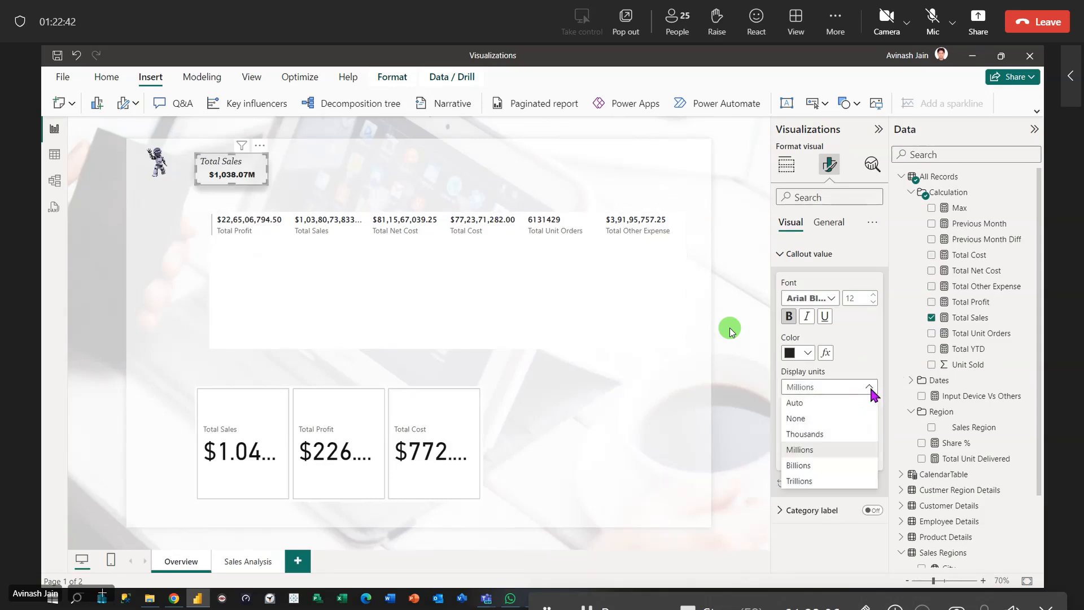
{"action": "left_click", "coordinate": [871, 389]}
{"action": "left_click", "coordinate": [787, 254]}
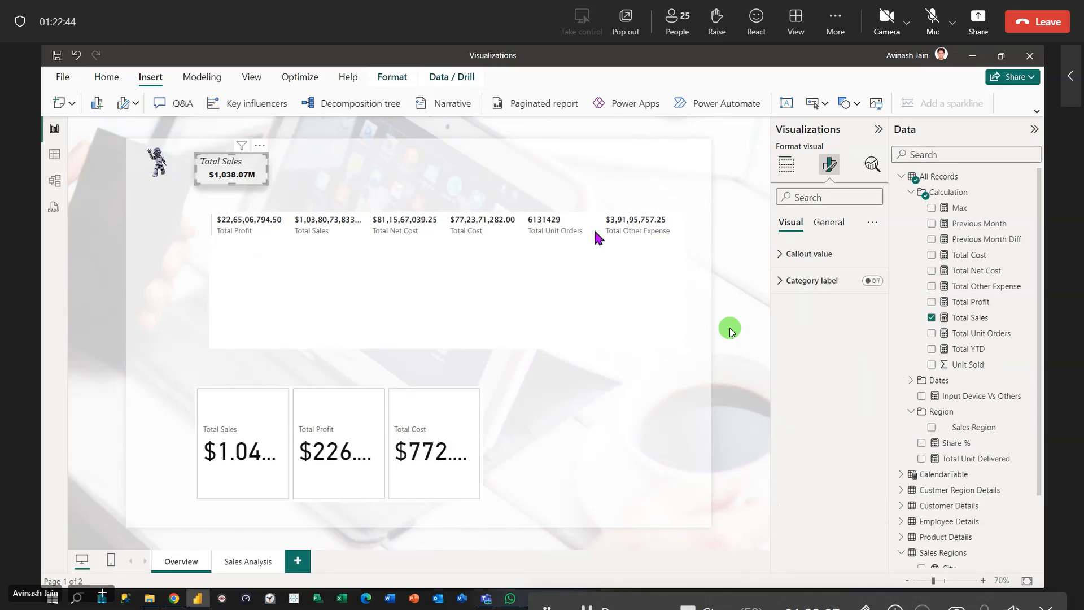
{"action": "left_click", "coordinate": [402, 256]}
{"action": "left_click", "coordinate": [781, 256]}
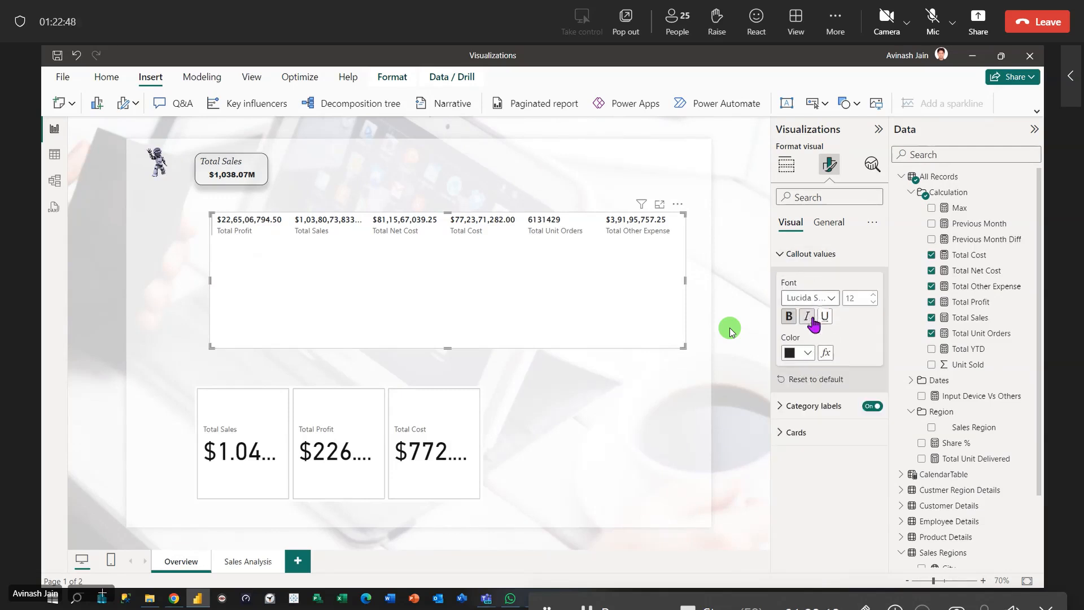
Try bold on the multi-row card's category labels and make them italic without bold.
{"action": "left_click", "coordinate": [781, 411]}
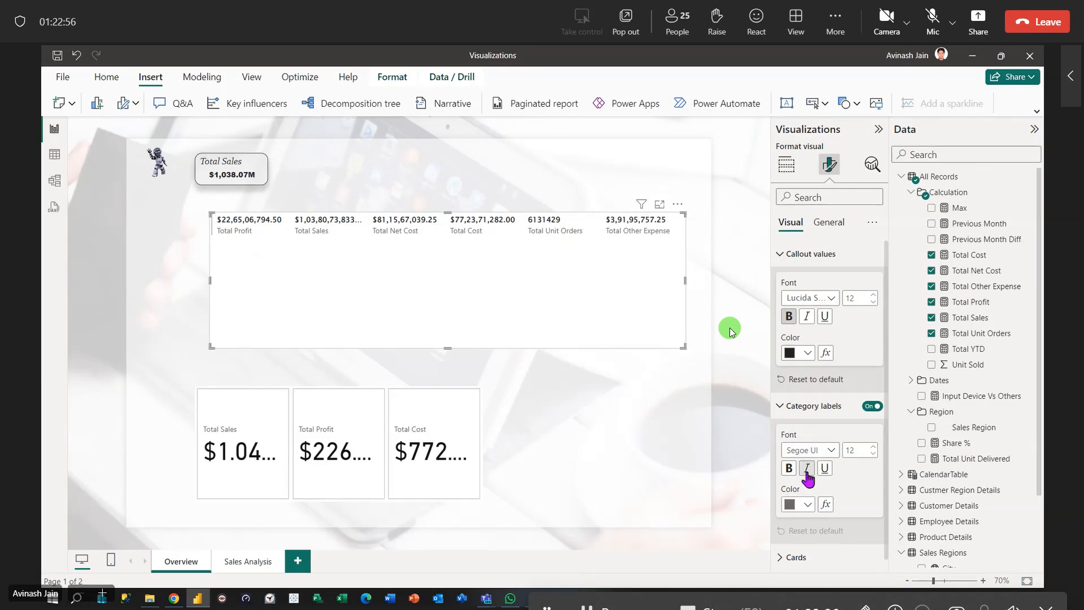
{"action": "left_click", "coordinate": [789, 468]}
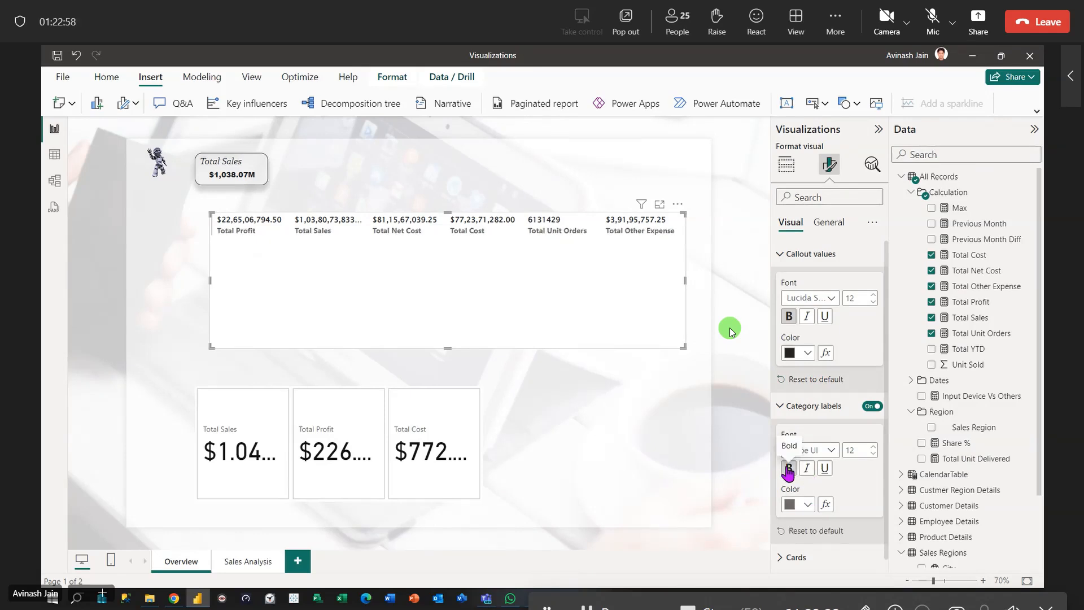
{"action": "left_click", "coordinate": [788, 468]}
{"action": "left_click", "coordinate": [788, 469]}
{"action": "left_click", "coordinate": [808, 468]}
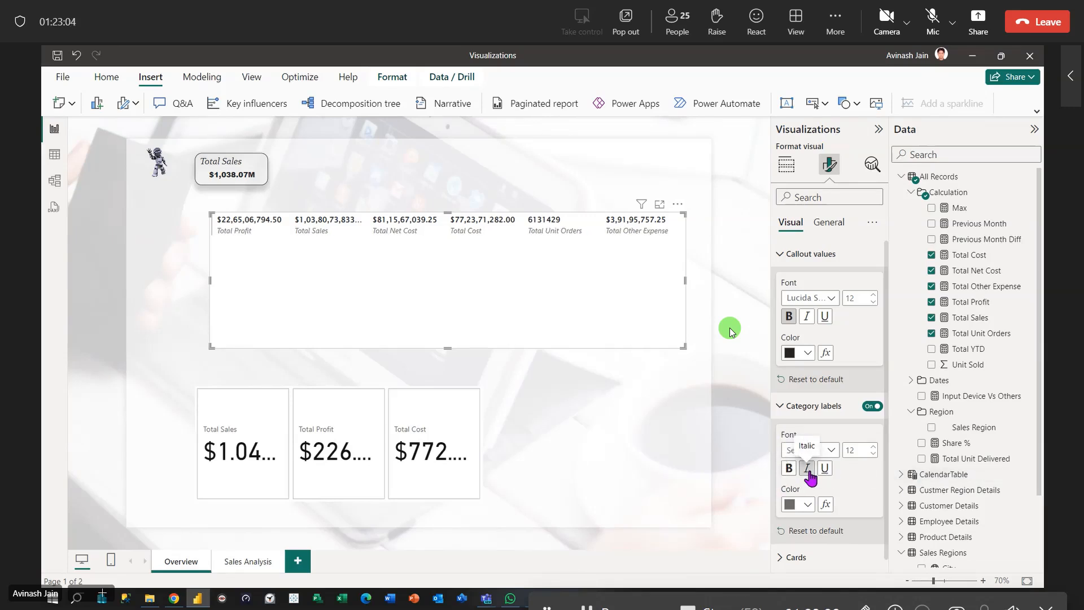
{"action": "left_click", "coordinate": [779, 405]}
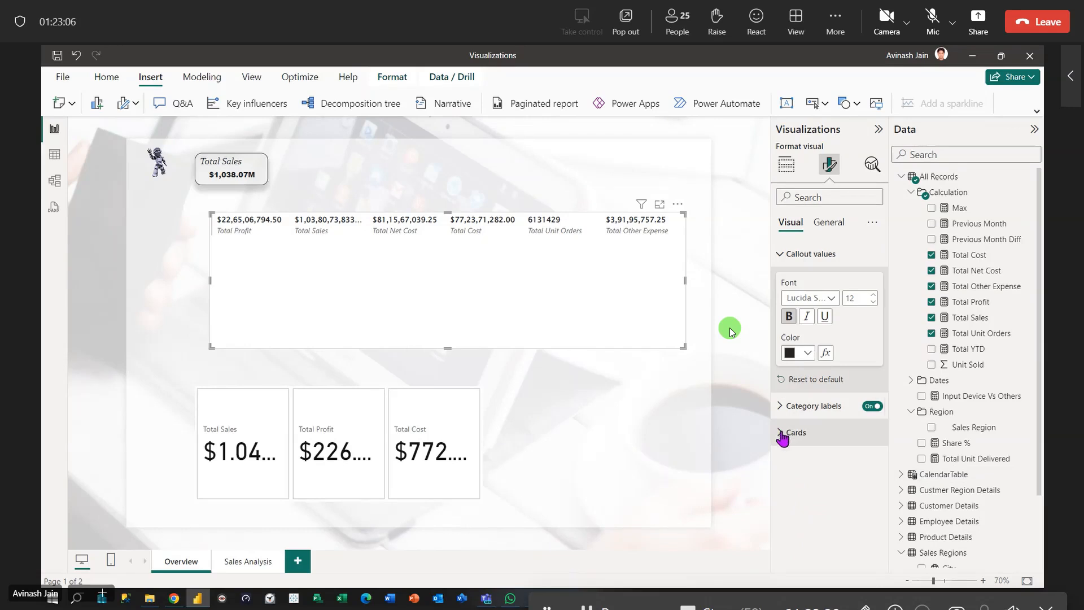
Add top, bottom, left and right borders to the multi-row card through its card style settings.
{"action": "left_click", "coordinate": [782, 435]}
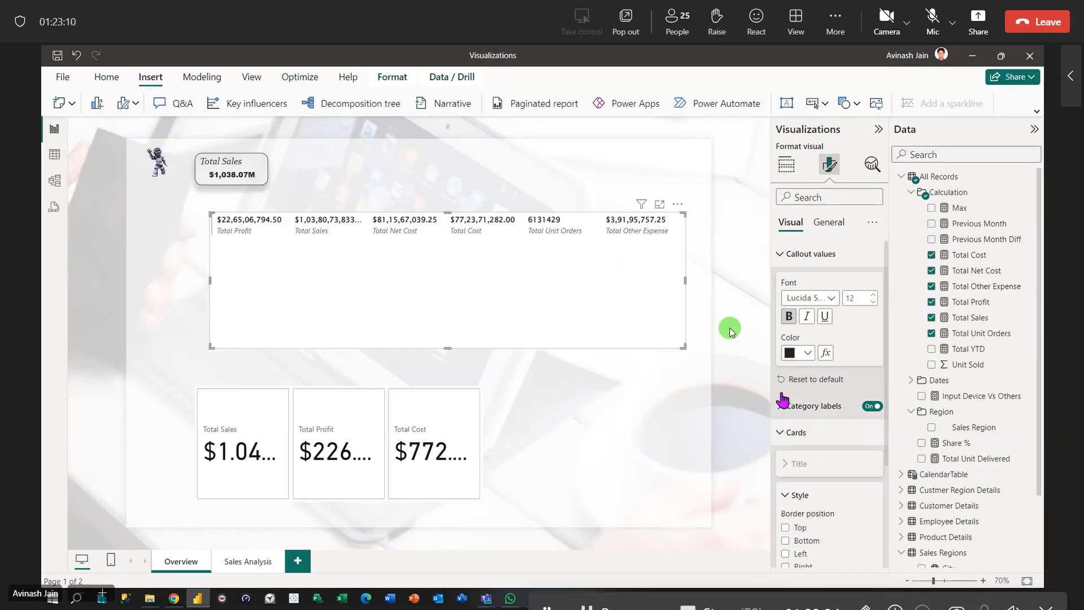
{"action": "left_click", "coordinate": [779, 257]}
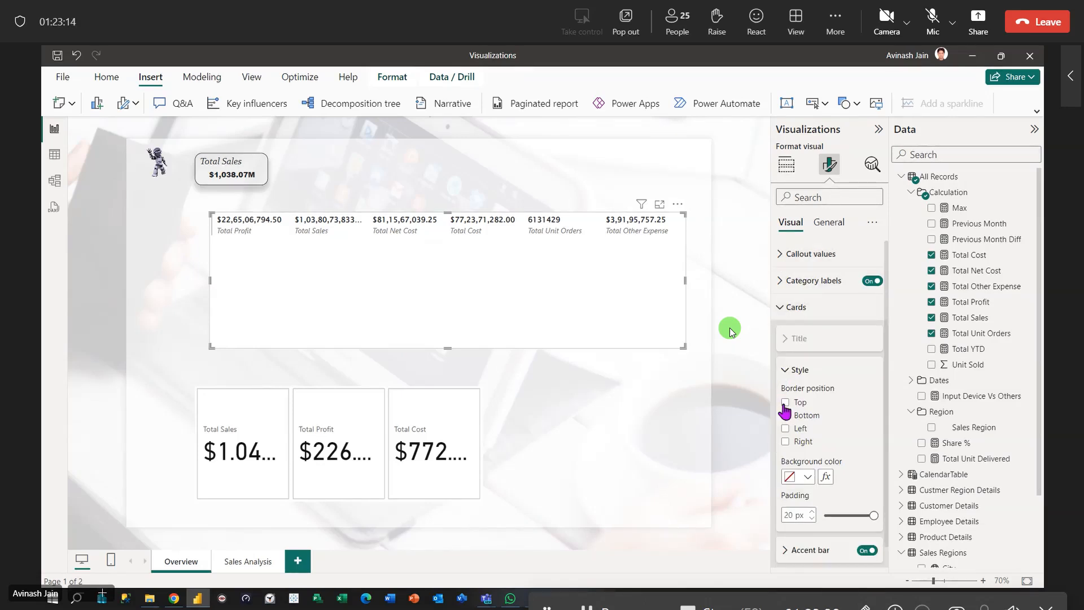
{"action": "left_click", "coordinate": [615, 394]}
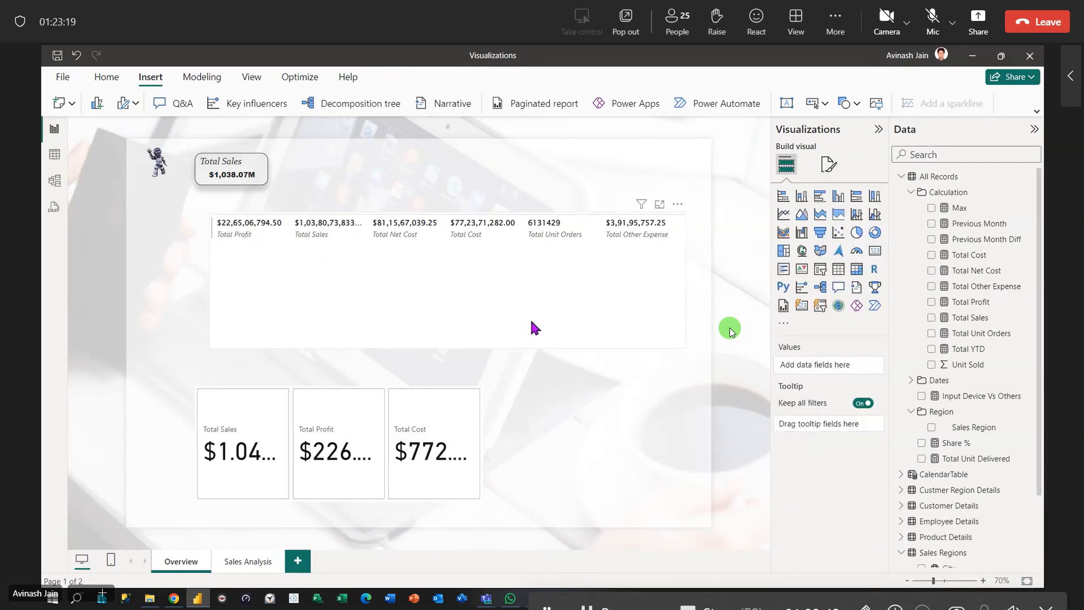
{"action": "left_click", "coordinate": [830, 165]}
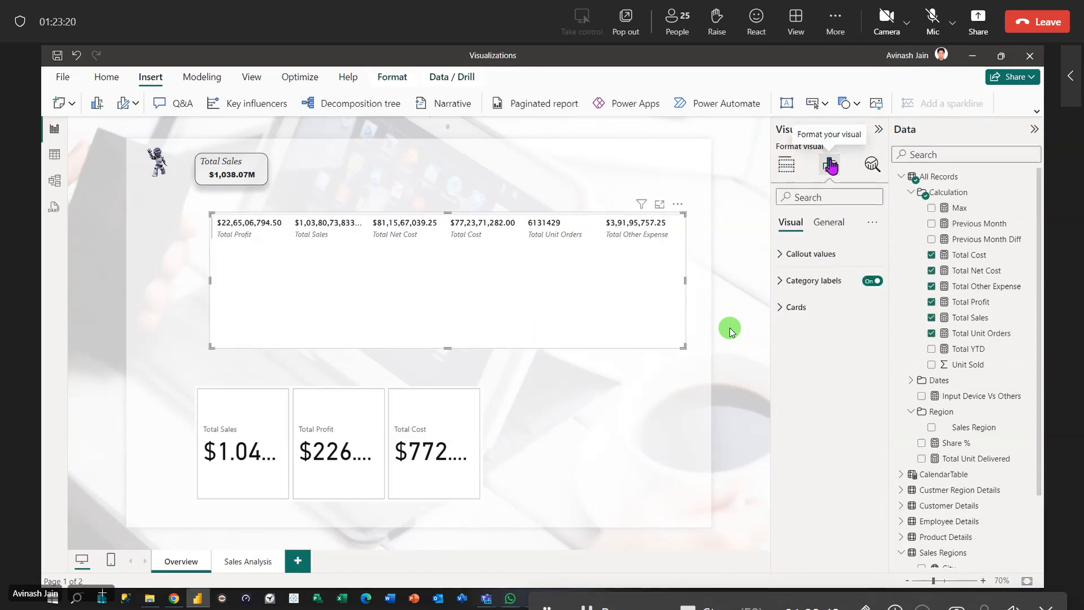
{"action": "left_click", "coordinate": [791, 307]}
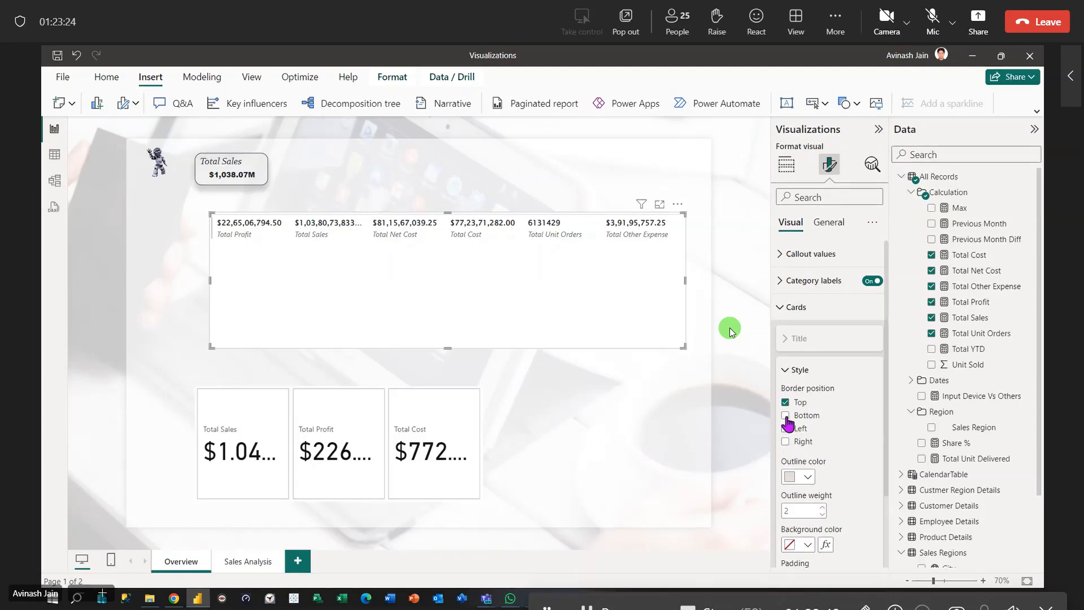
{"action": "left_click", "coordinate": [585, 372]}
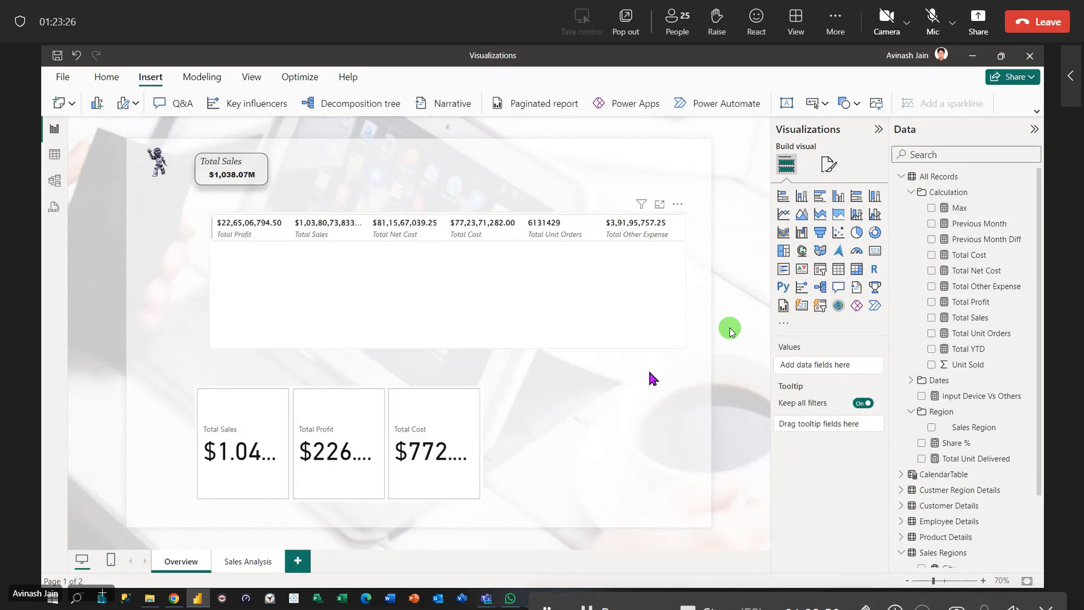
{"action": "left_click", "coordinate": [621, 322]}
{"action": "left_click", "coordinate": [828, 164]}
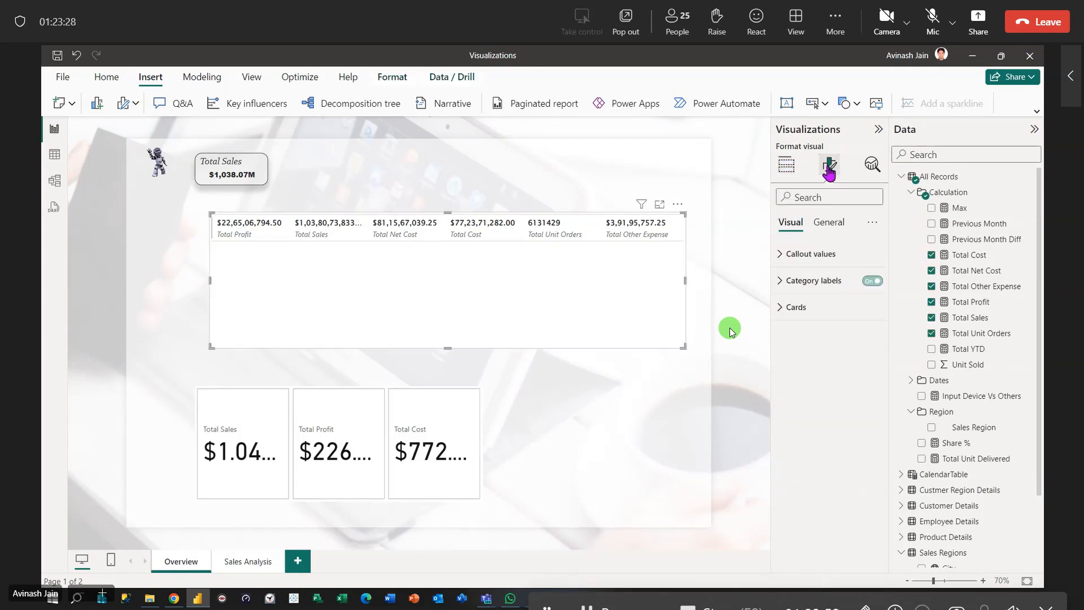
{"action": "left_click", "coordinate": [783, 308]}
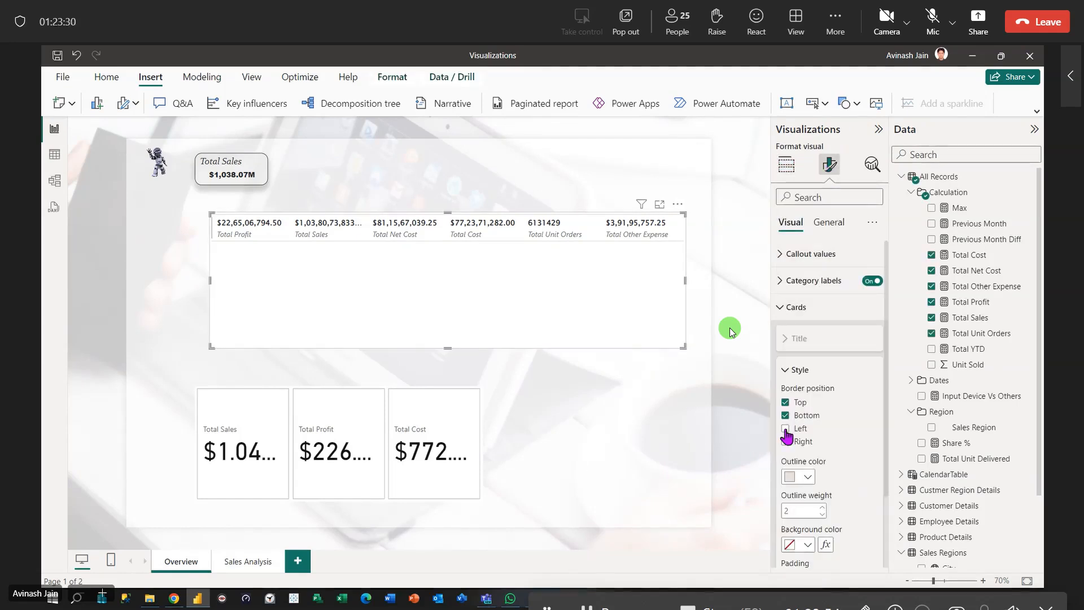
Reduce the height of the multi-row card so that it fits closely around its single row of values.
{"action": "left_click", "coordinate": [601, 397]}
{"action": "left_click", "coordinate": [452, 346]}
{"action": "left_click_drag", "start_coordinate": [452, 347], "coordinate": [459, 247]}
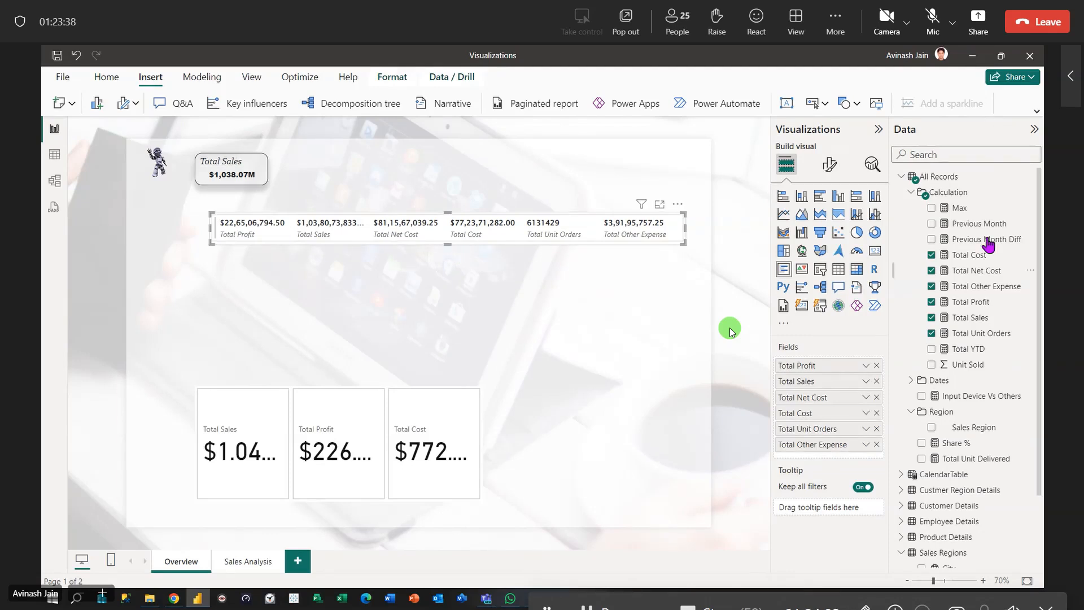
Set the multi-row card's border outline to a darker grey with an outline weight of 3.
{"action": "left_click", "coordinate": [829, 164]}
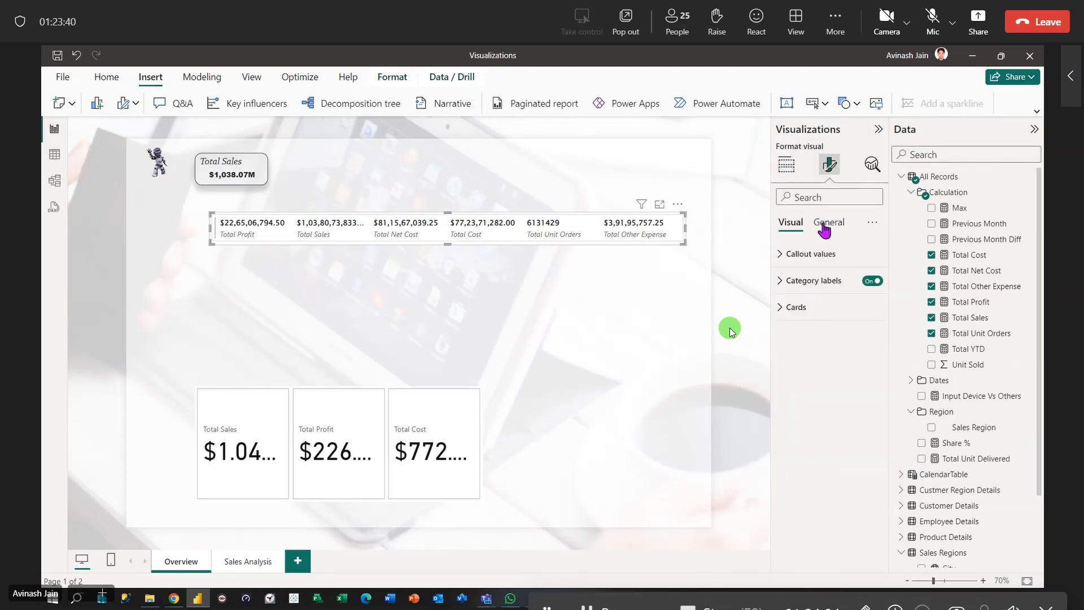
{"action": "left_click", "coordinate": [782, 308]}
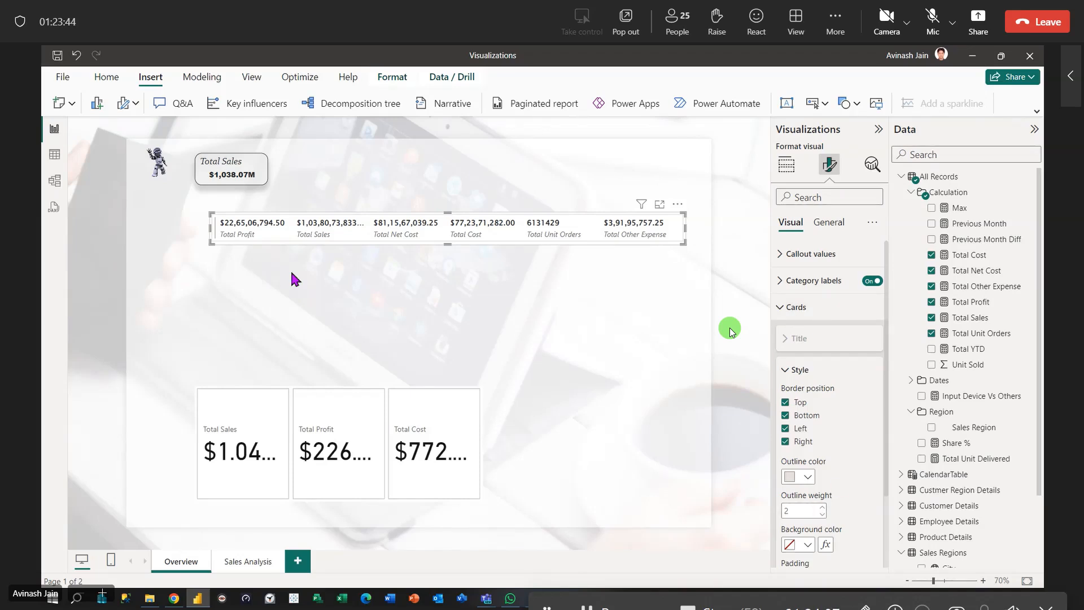
{"action": "left_click", "coordinate": [807, 477]}
{"action": "left_click", "coordinate": [798, 316]}
{"action": "left_click", "coordinate": [821, 509]}
{"action": "left_click", "coordinate": [822, 509]}
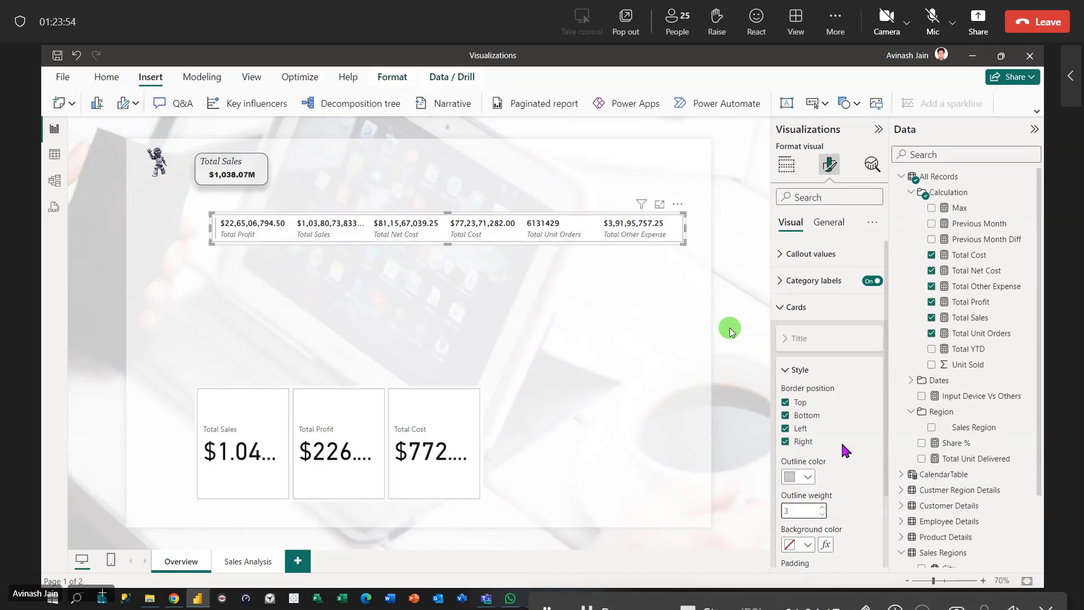
Increase the width of the multi-row card's accent bar.
{"action": "scroll", "coordinate": [841, 441], "scroll_direction": "down", "scroll_amount": 2}
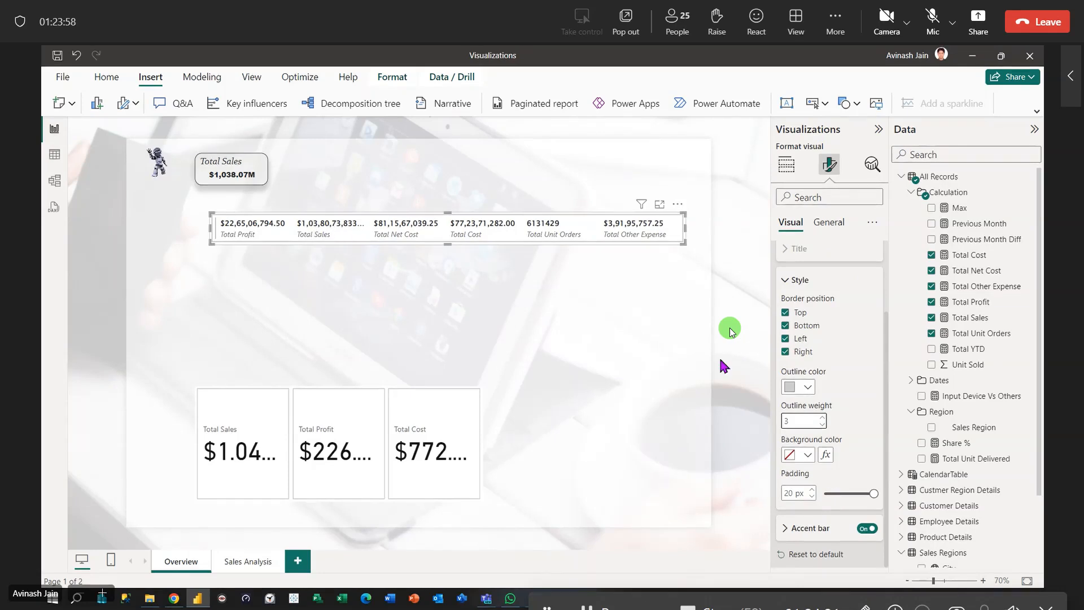
{"action": "left_click", "coordinate": [790, 526]}
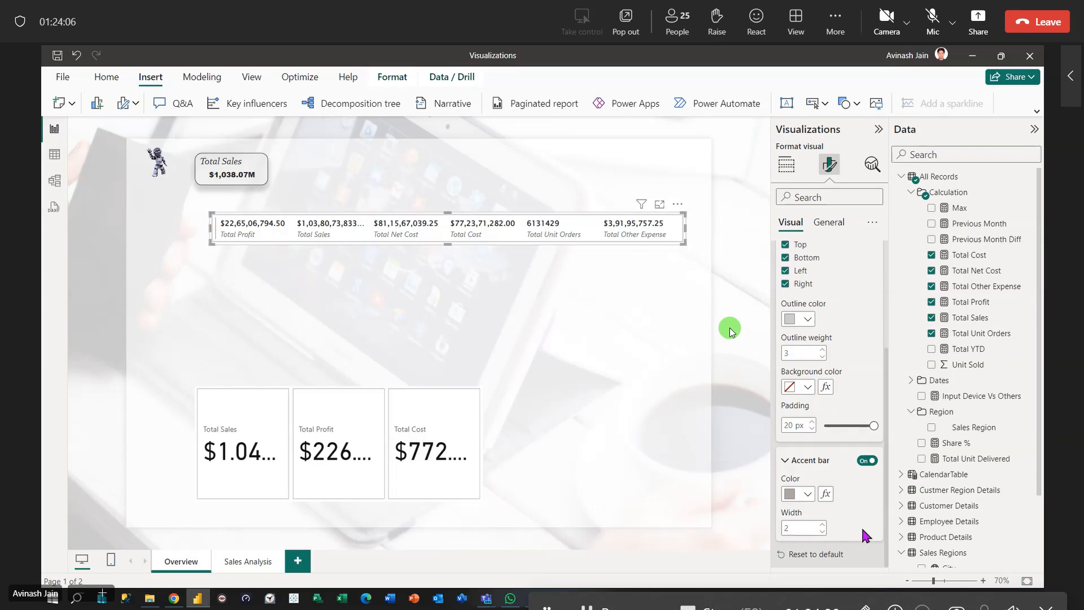
{"action": "left_click", "coordinate": [821, 524]}
{"action": "scroll", "coordinate": [781, 320], "scroll_direction": "up", "scroll_amount": 5}
{"action": "left_click", "coordinate": [791, 308]}
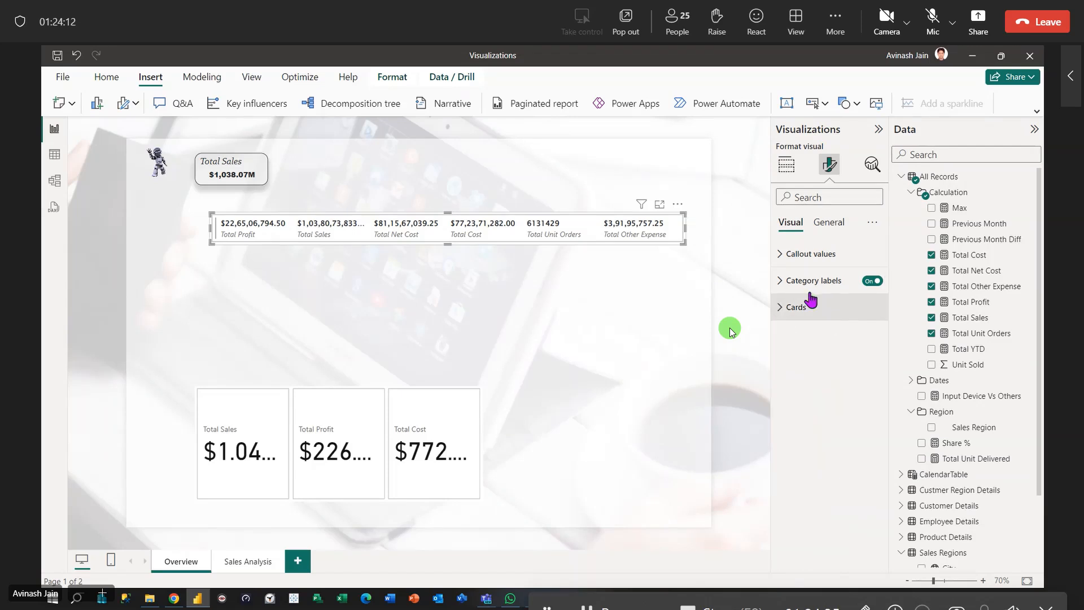
Try the title option on the multi-row card, switch it back off, and check the background colour choices.
{"action": "left_click", "coordinate": [827, 223]}
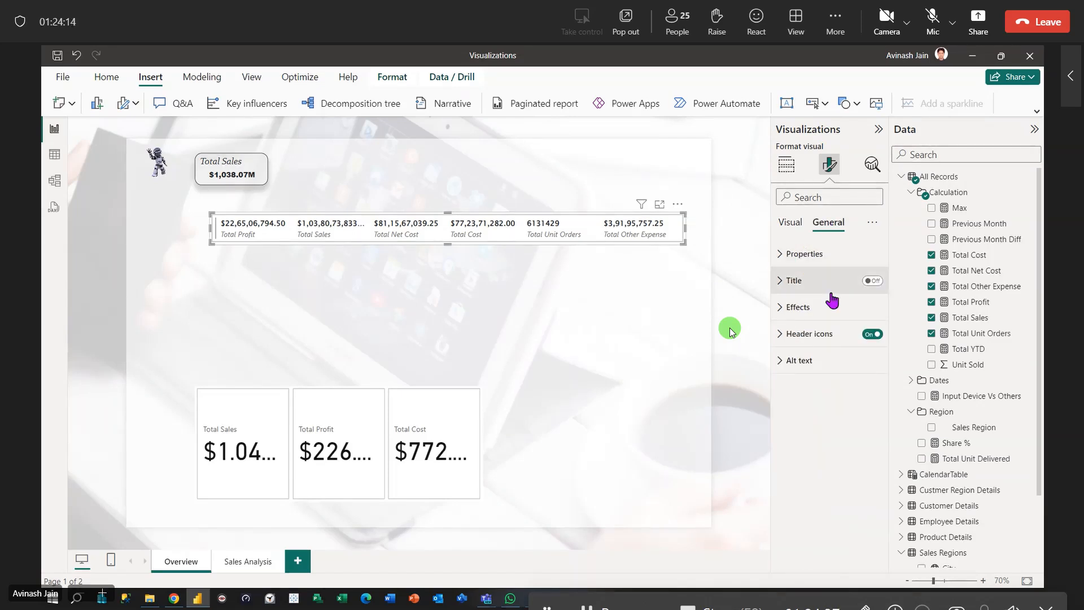
{"action": "left_click", "coordinate": [869, 281]}
{"action": "left_click", "coordinate": [870, 282]}
{"action": "left_click", "coordinate": [780, 307]}
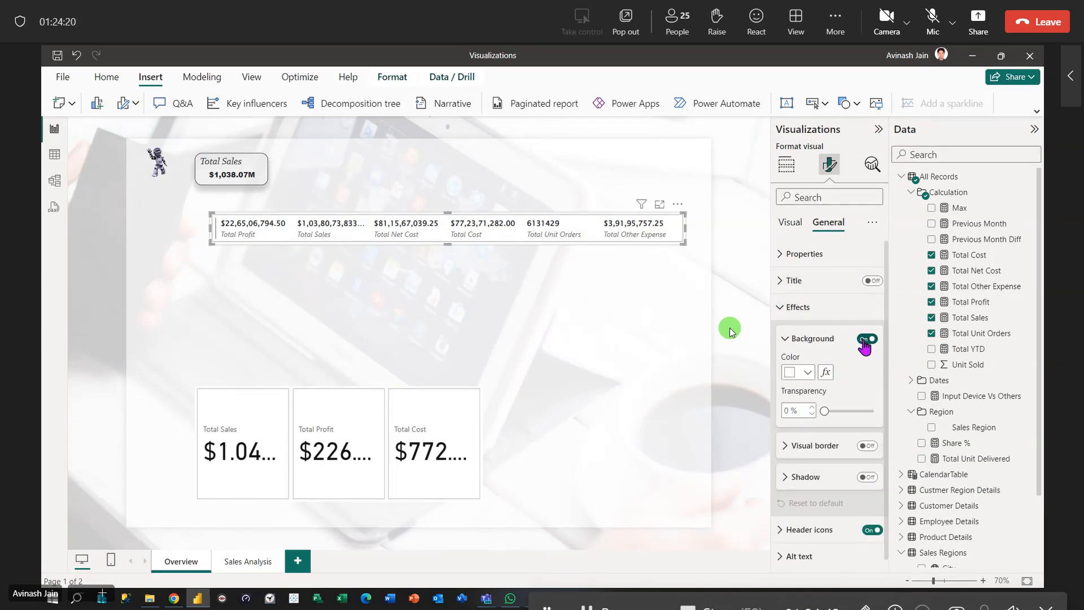
{"action": "left_click", "coordinate": [802, 372]}
Change the Total Sales card's background to the slightly darker light grey from the recent colours.
{"action": "left_click", "coordinate": [262, 173]}
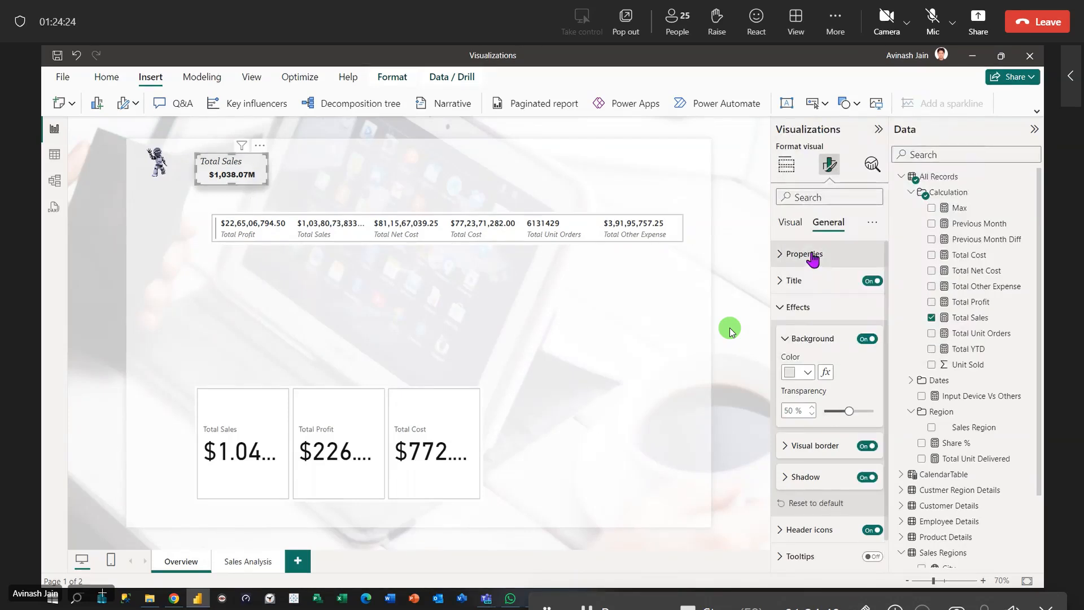
{"action": "left_click", "coordinate": [806, 373]}
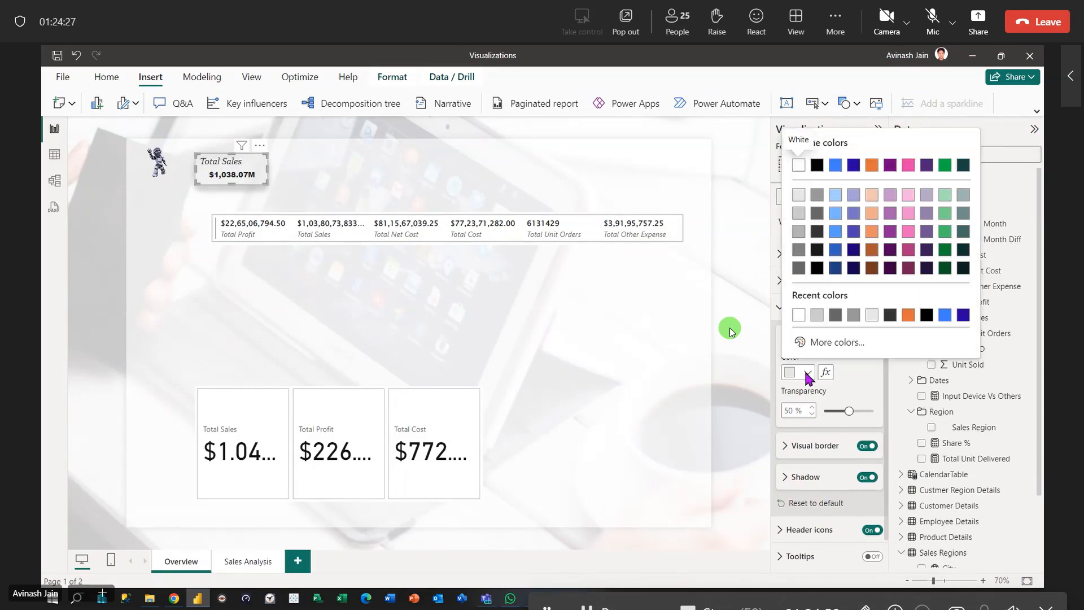
{"action": "left_click", "coordinate": [817, 316]}
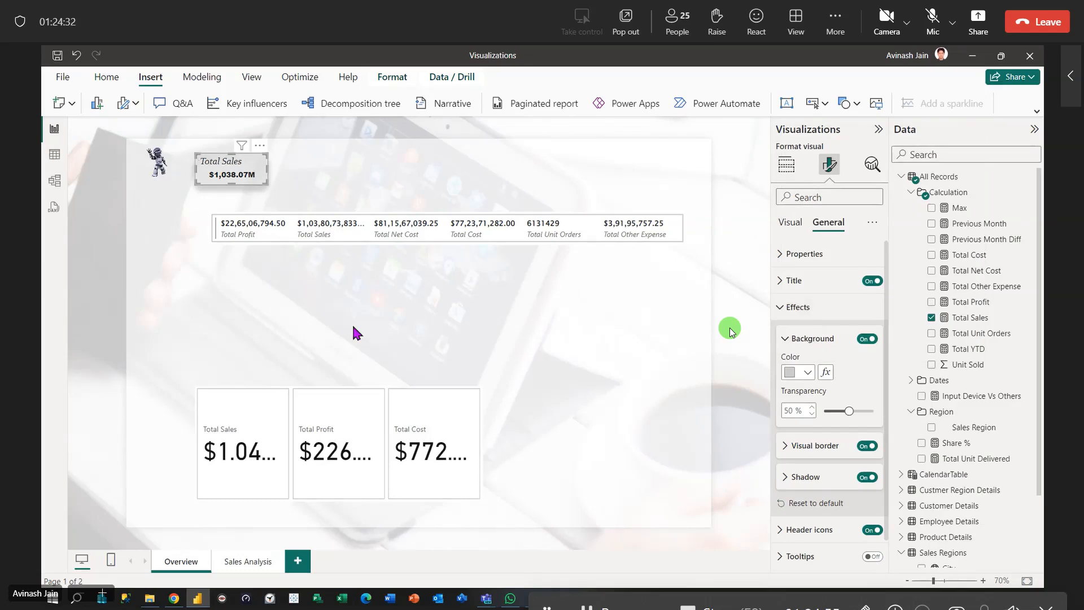
Set the multi-row card's background to the same light grey recent colour as the Total Sales card, with 50% transparency.
{"action": "left_click", "coordinate": [357, 289]}
{"action": "left_click", "coordinate": [446, 240]}
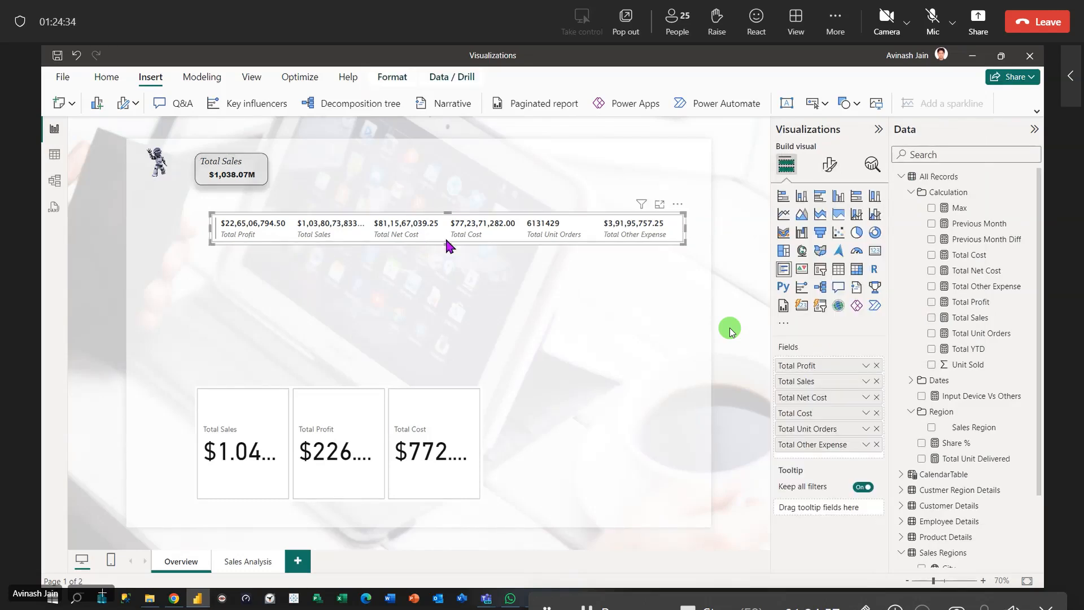
{"action": "left_click", "coordinate": [829, 166]}
{"action": "left_click", "coordinate": [829, 222]}
{"action": "left_click", "coordinate": [781, 310]}
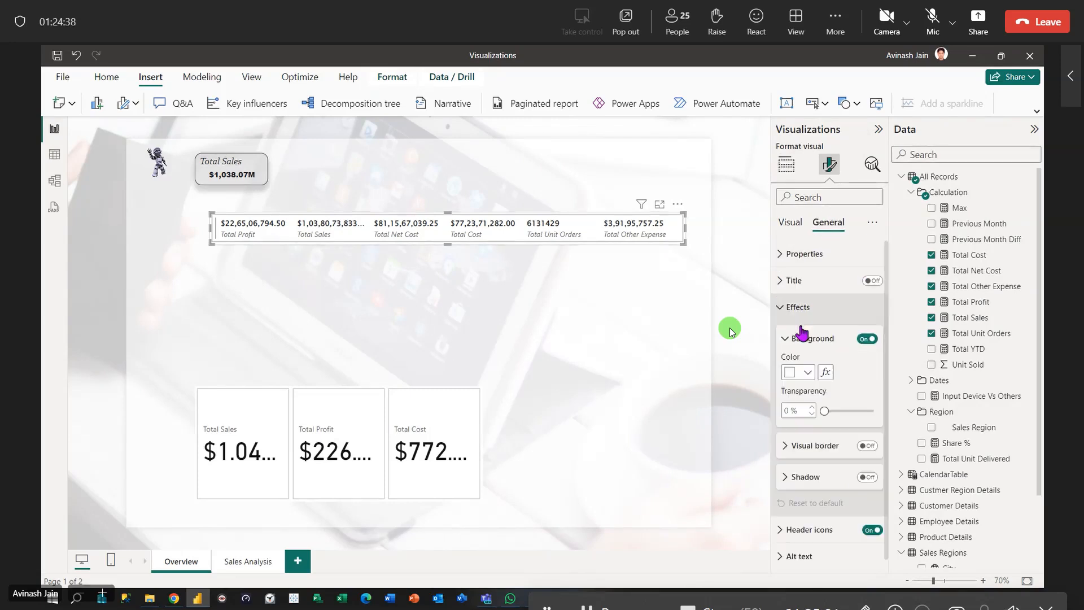
{"action": "left_click", "coordinate": [804, 372]}
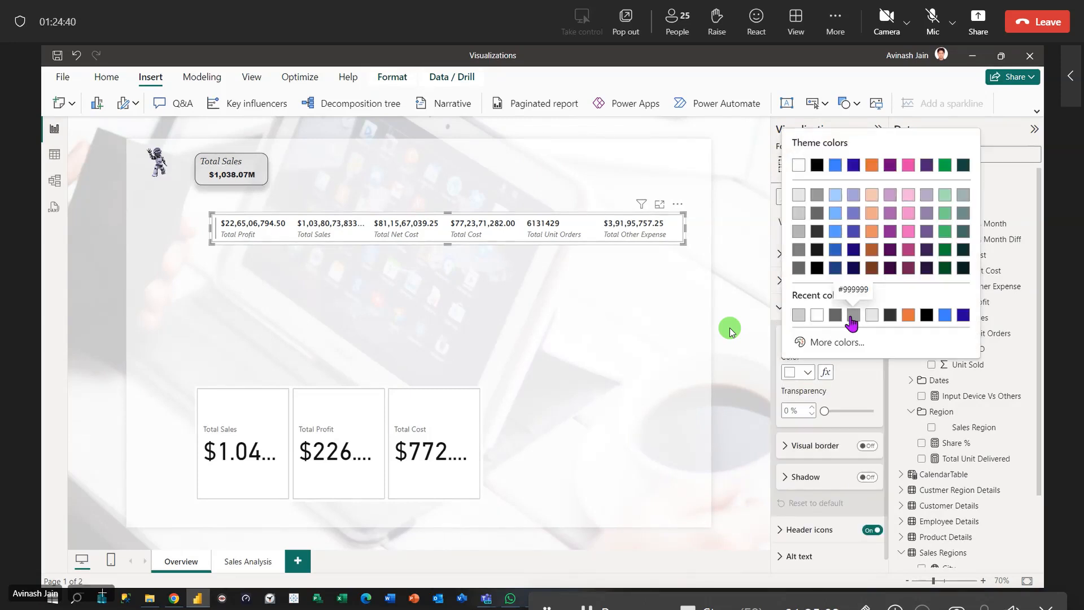
{"action": "left_click", "coordinate": [798, 315]}
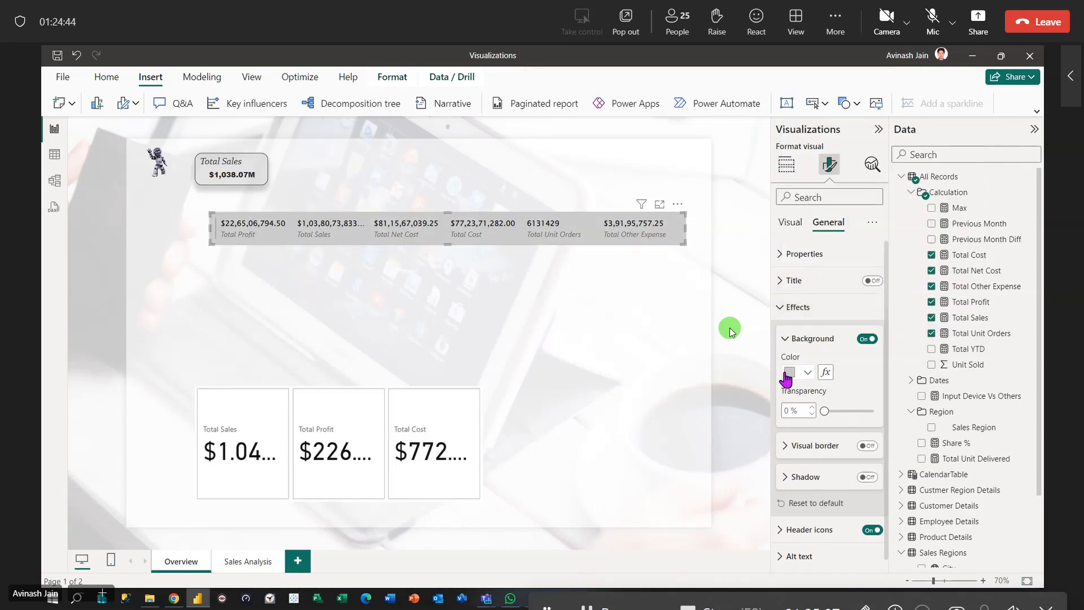
{"action": "left_click", "coordinate": [787, 412]}
{"action": "type", "text": "50"}
{"action": "key", "text": "Return"}
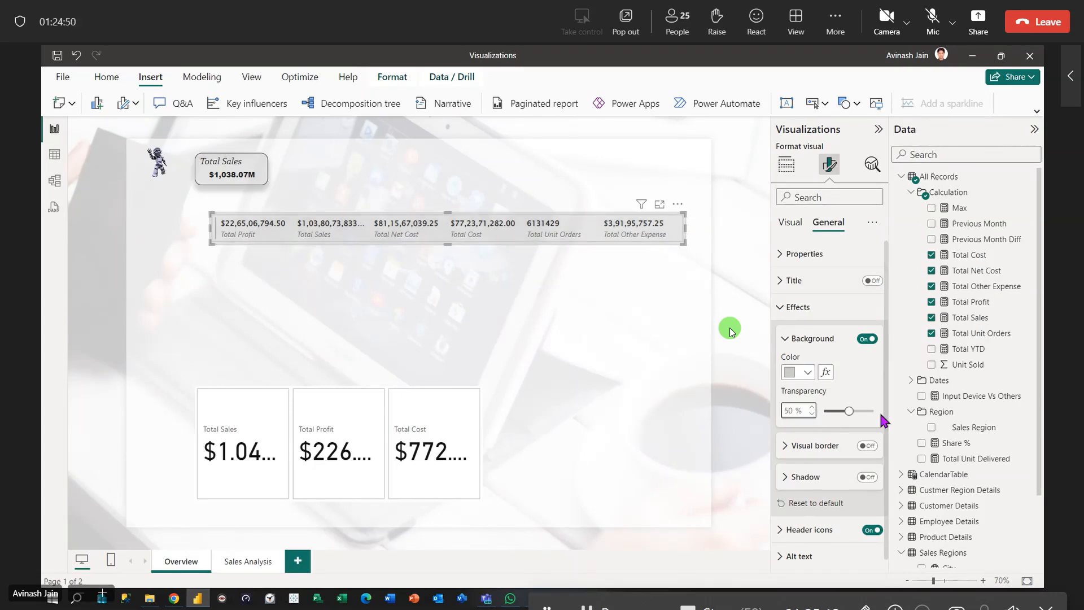
{"action": "left_click", "coordinate": [629, 357]}
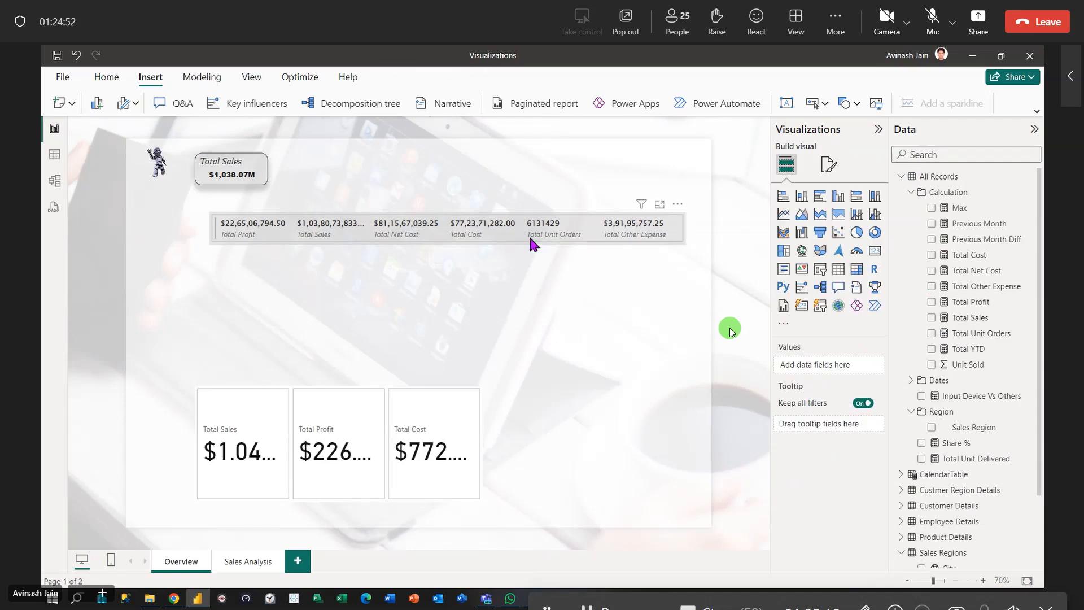
Move the multi-row card up beside the Total Sales card and pull in its near edge so the two do not overlap.
{"action": "left_click", "coordinate": [574, 207]}
{"action": "left_click_drag", "start_coordinate": [554, 217], "coordinate": [572, 175]}
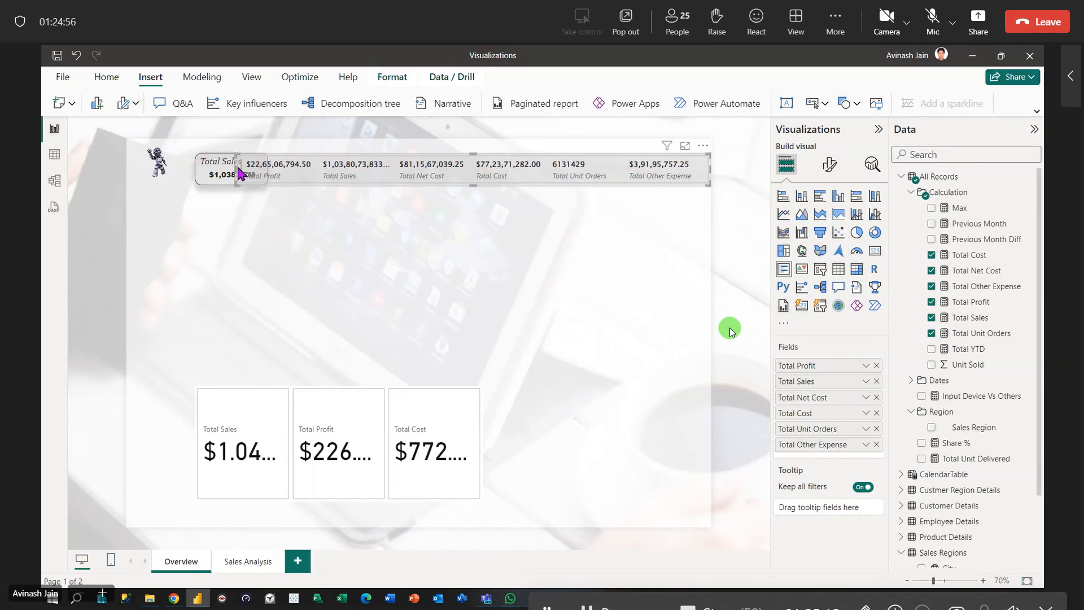
{"action": "left_click_drag", "start_coordinate": [236, 173], "coordinate": [280, 170]}
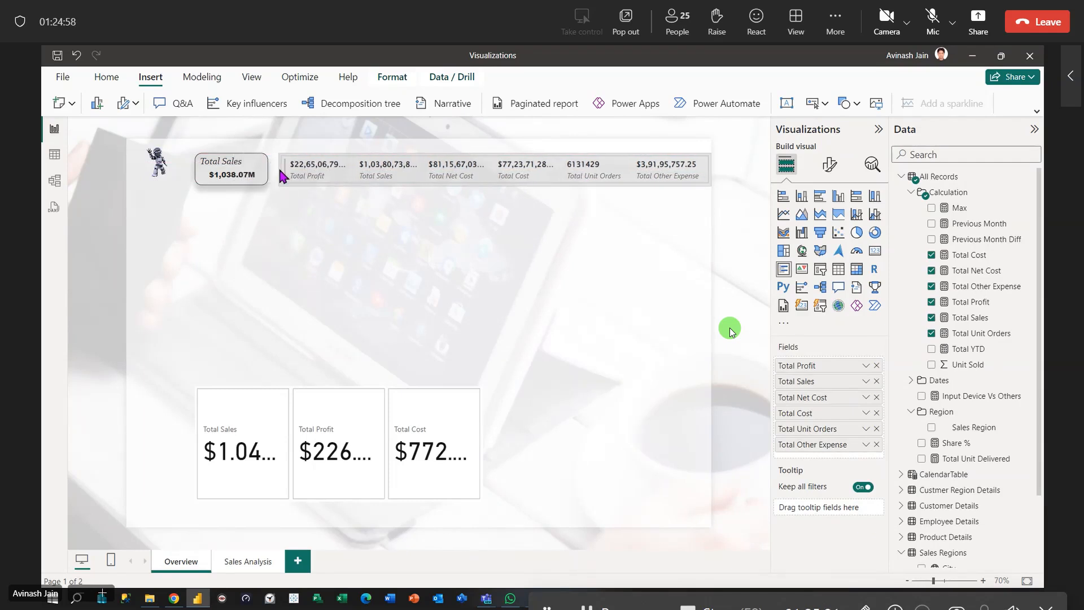
Copy the Total Sales card's formatting onto the multi-row card with Format Painter and slightly reduce the multi-row card's width.
{"action": "left_click", "coordinate": [260, 169]}
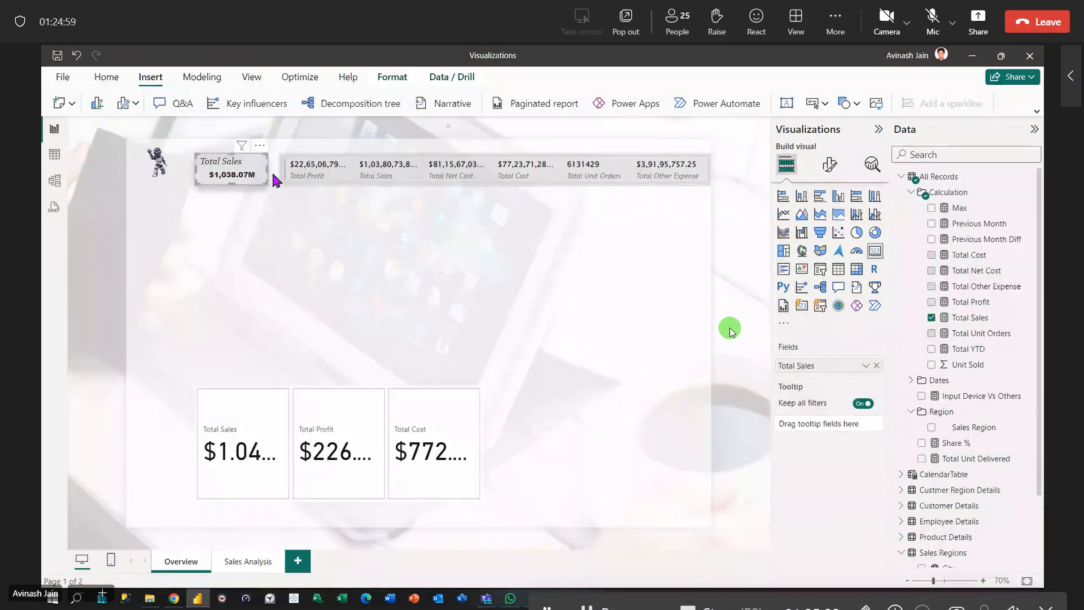
{"action": "left_click", "coordinate": [110, 79]}
{"action": "left_click", "coordinate": [90, 103]}
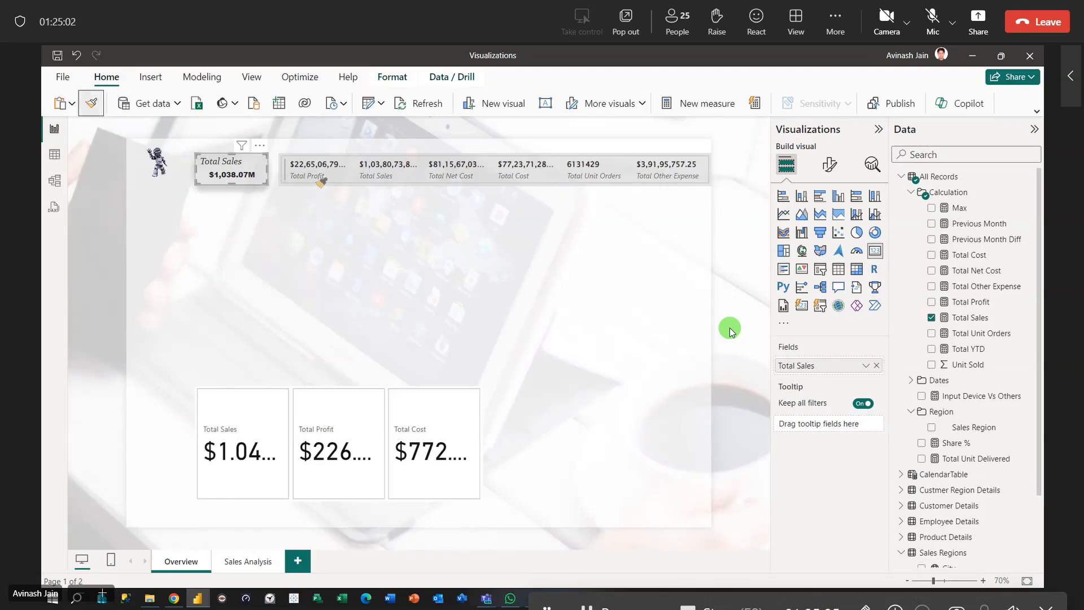
{"action": "left_click", "coordinate": [344, 175]}
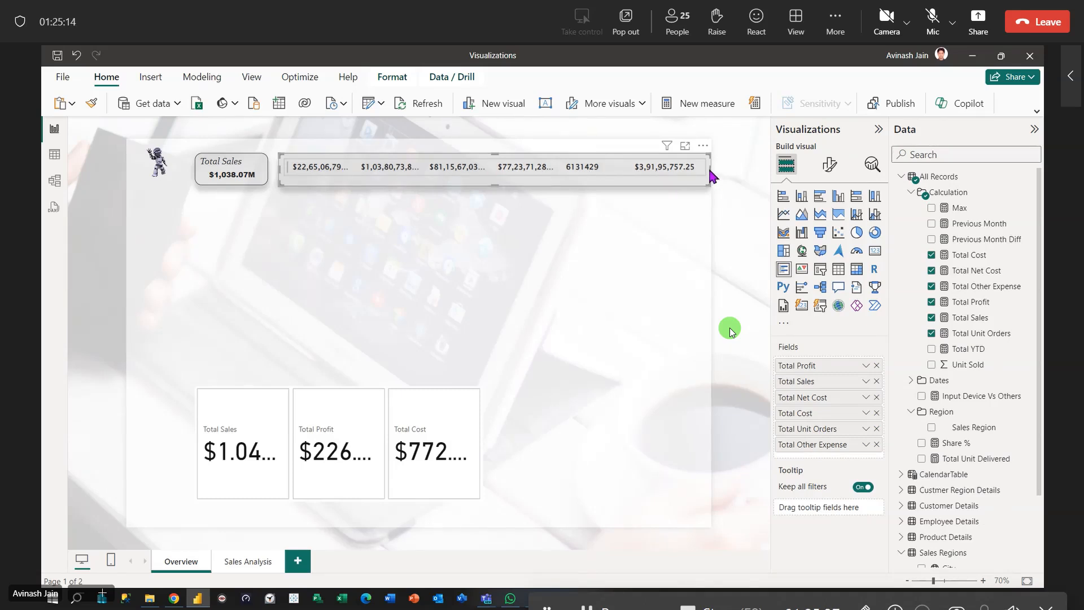
{"action": "left_click_drag", "start_coordinate": [711, 170], "coordinate": [684, 173]}
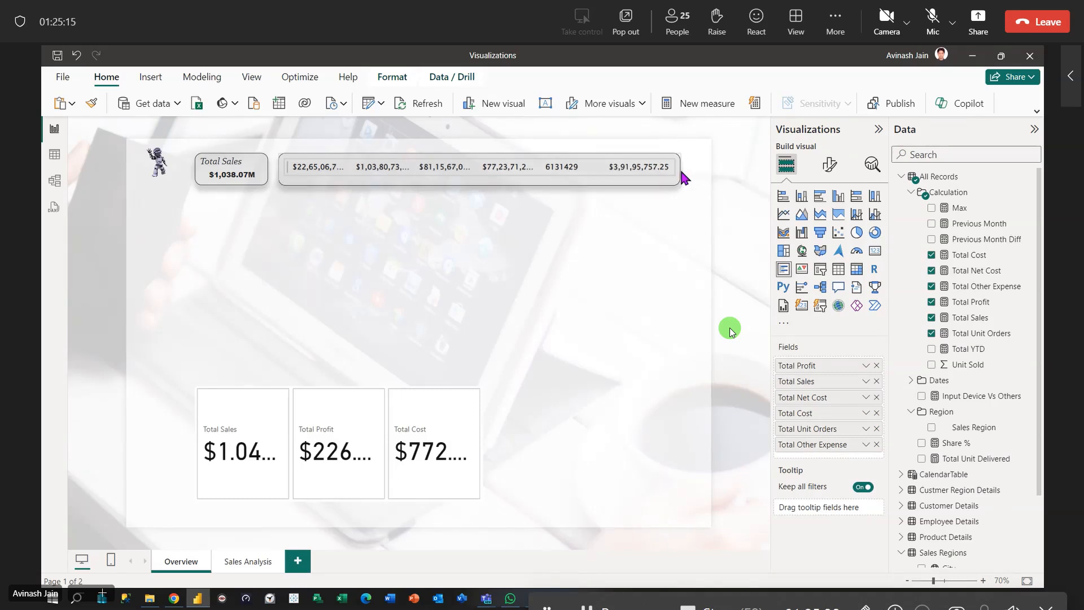
{"action": "left_click", "coordinate": [633, 252]}
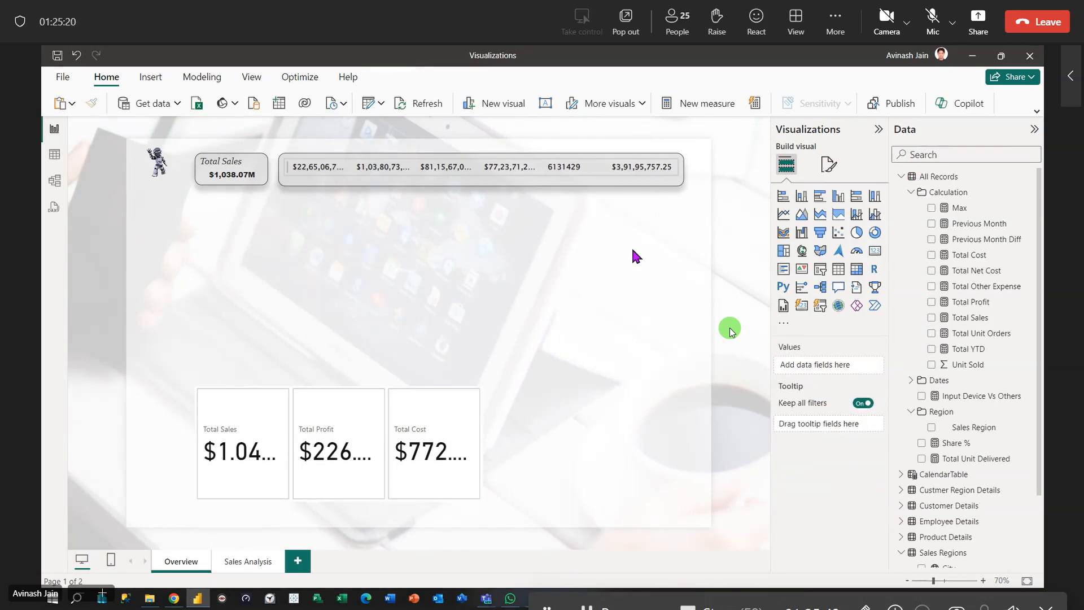
Copy the Total Sales card's formatting onto the three-measure card visual, widen it, and place it directly below the multi-row card.
{"action": "left_click", "coordinate": [249, 175]}
{"action": "left_click", "coordinate": [91, 104]}
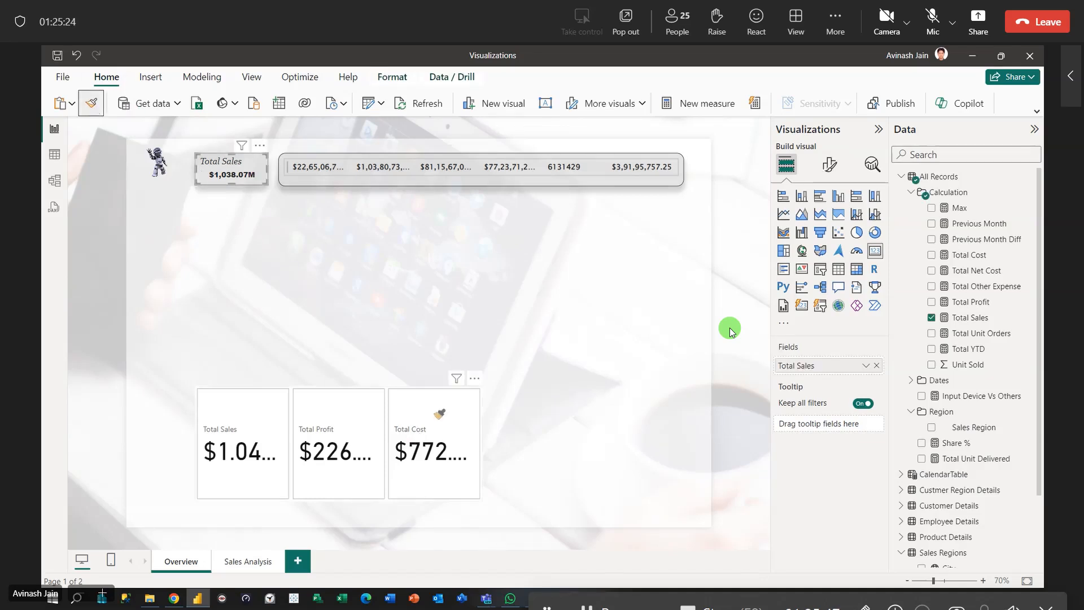
{"action": "left_click", "coordinate": [444, 410]}
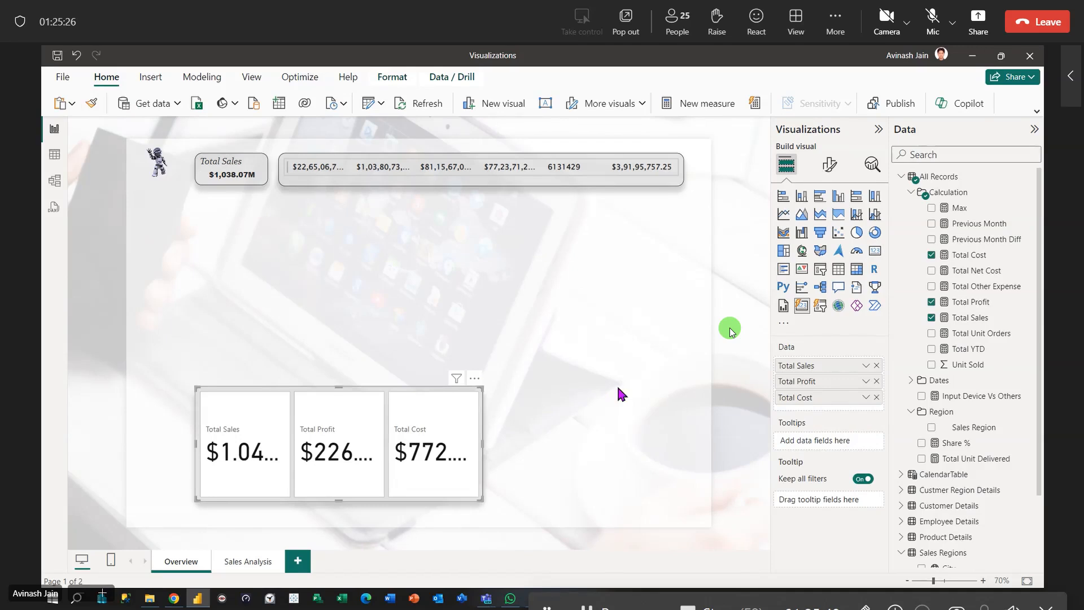
{"action": "left_click_drag", "start_coordinate": [452, 367], "coordinate": [475, 260]}
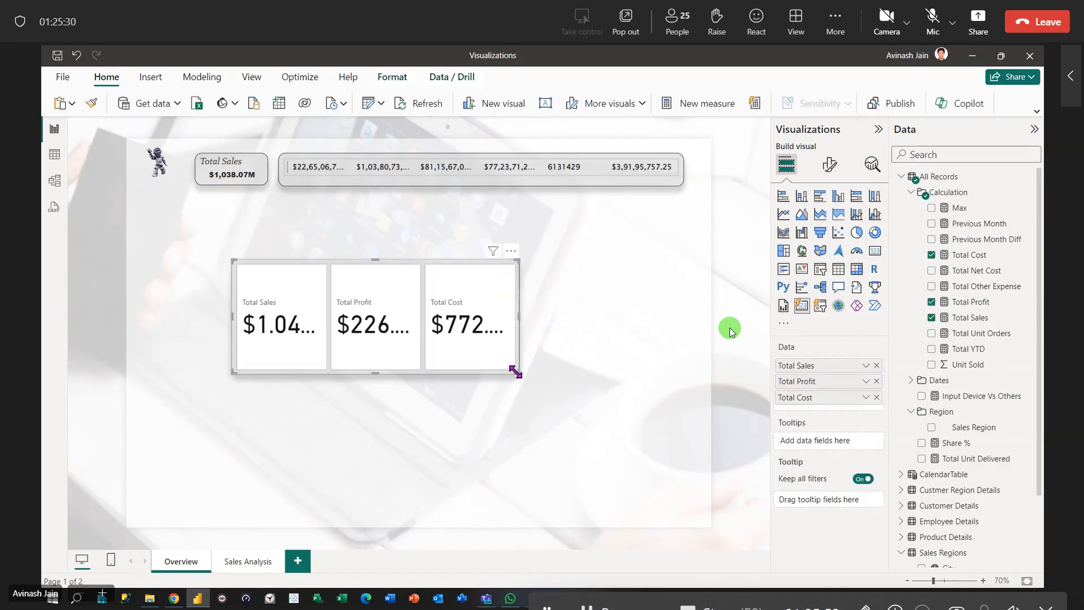
{"action": "left_click_drag", "start_coordinate": [516, 371], "coordinate": [686, 372]}
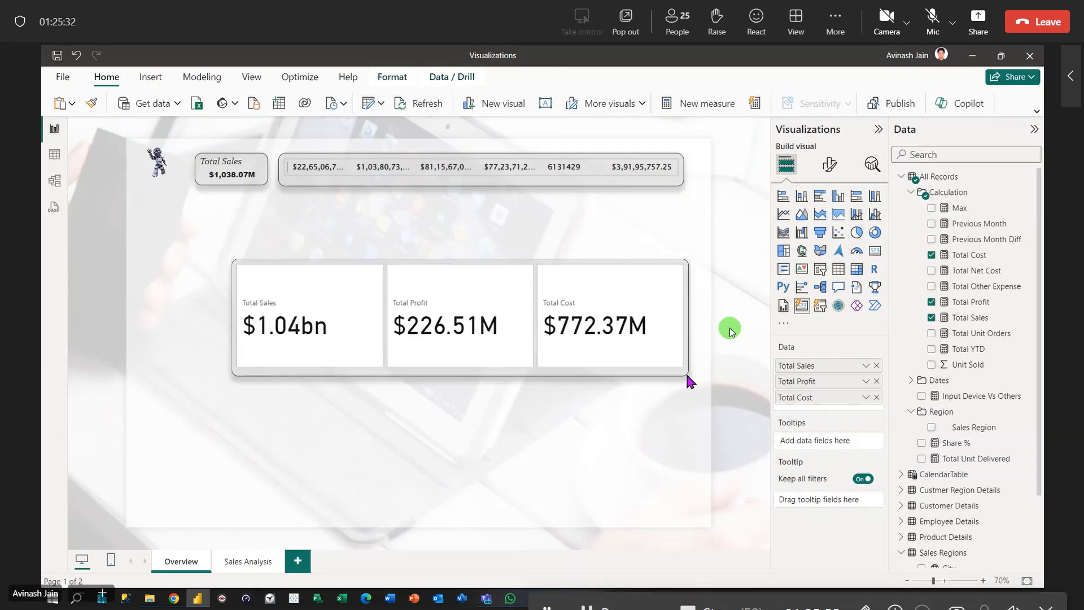
{"action": "left_click_drag", "start_coordinate": [496, 263], "coordinate": [486, 200]}
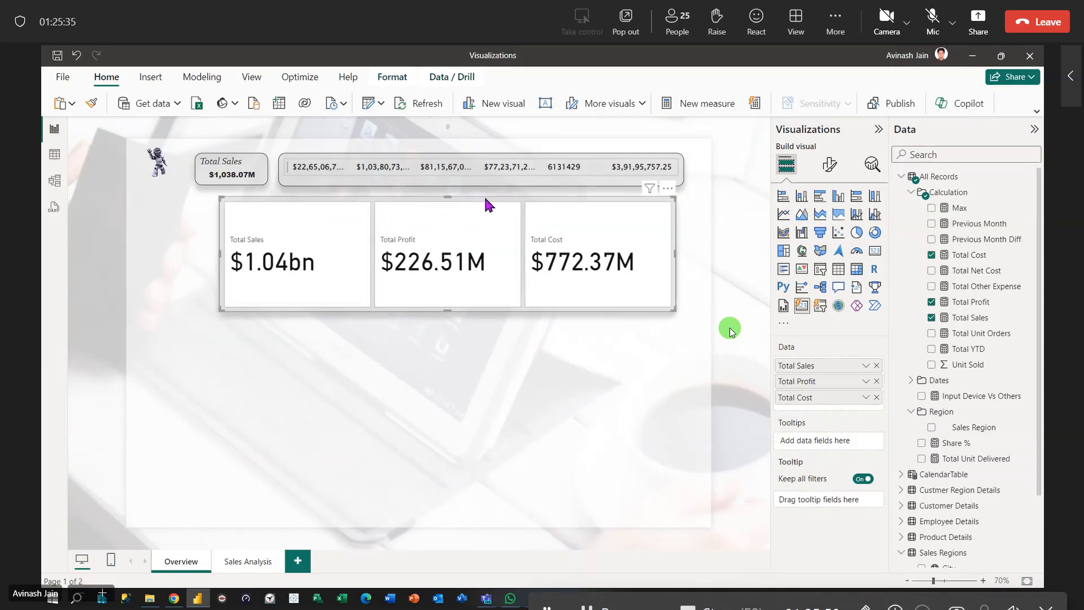
Switch the three-measure card visual's layout arrangement to Grid and extend the visual downward to about twice its height.
{"action": "left_click", "coordinate": [360, 178]}
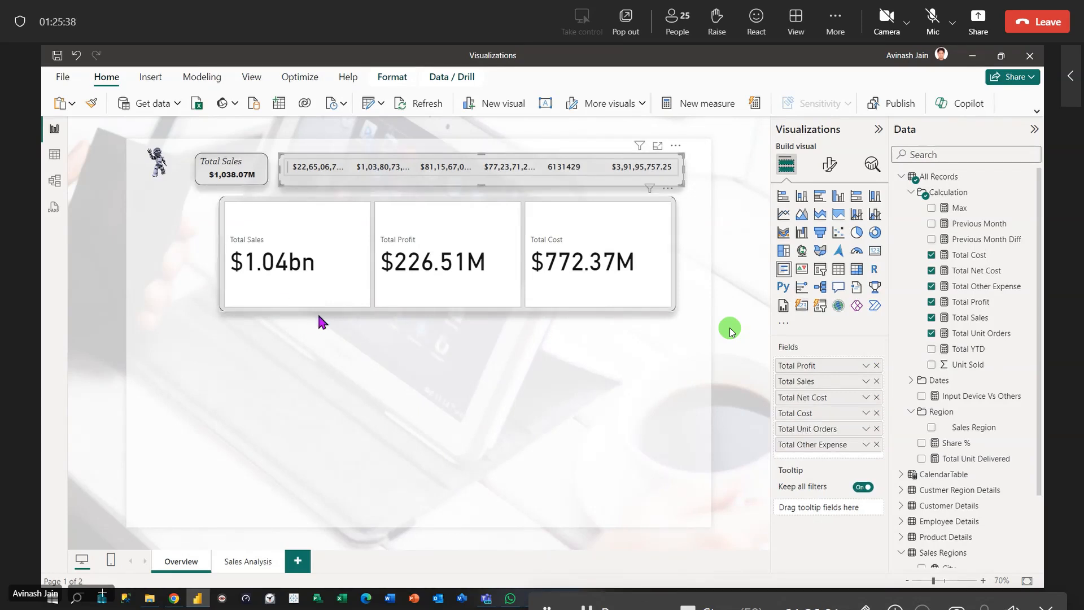
{"action": "left_click", "coordinate": [250, 169]}
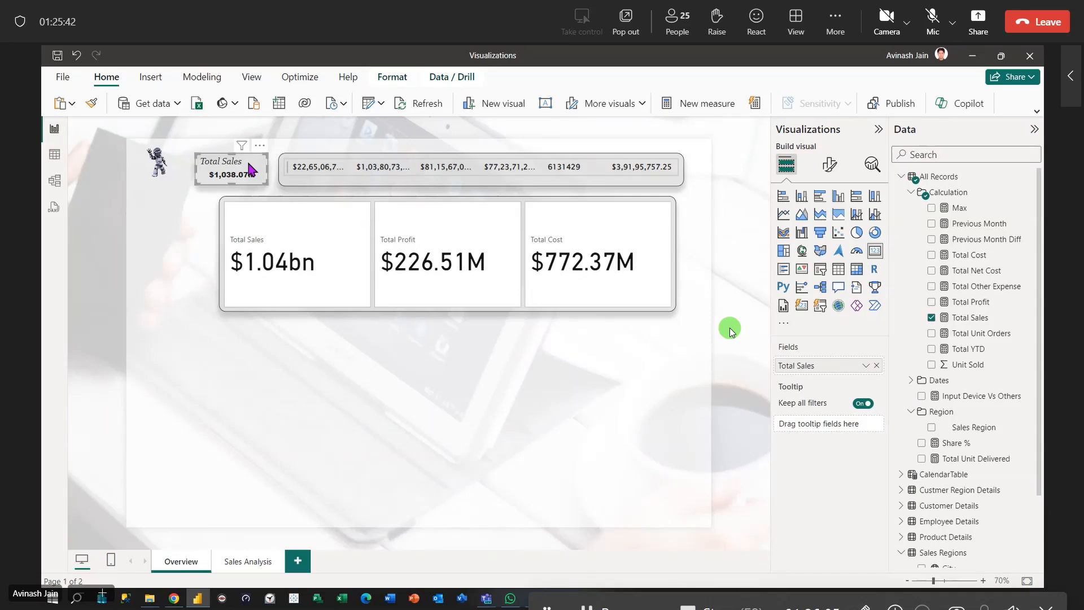
{"action": "left_click", "coordinate": [522, 199]}
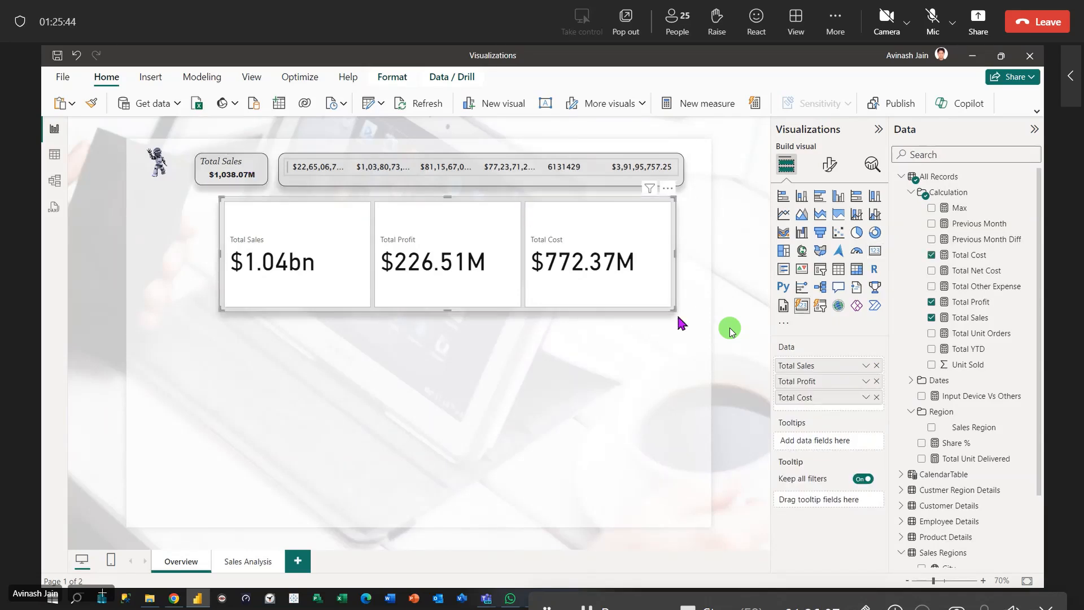
{"action": "left_click", "coordinate": [831, 165]}
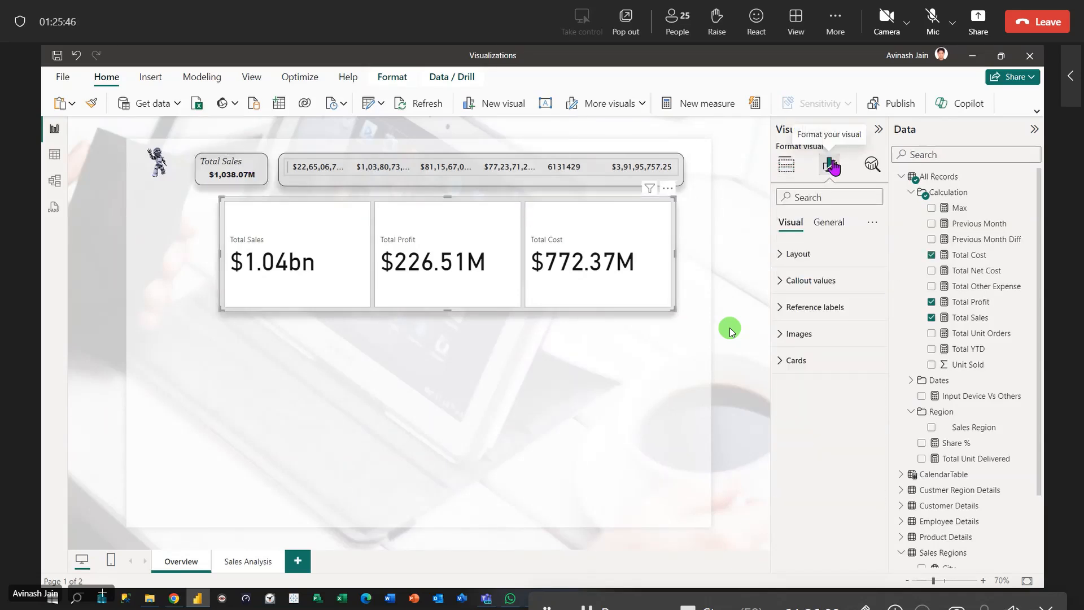
{"action": "left_click", "coordinate": [780, 256]}
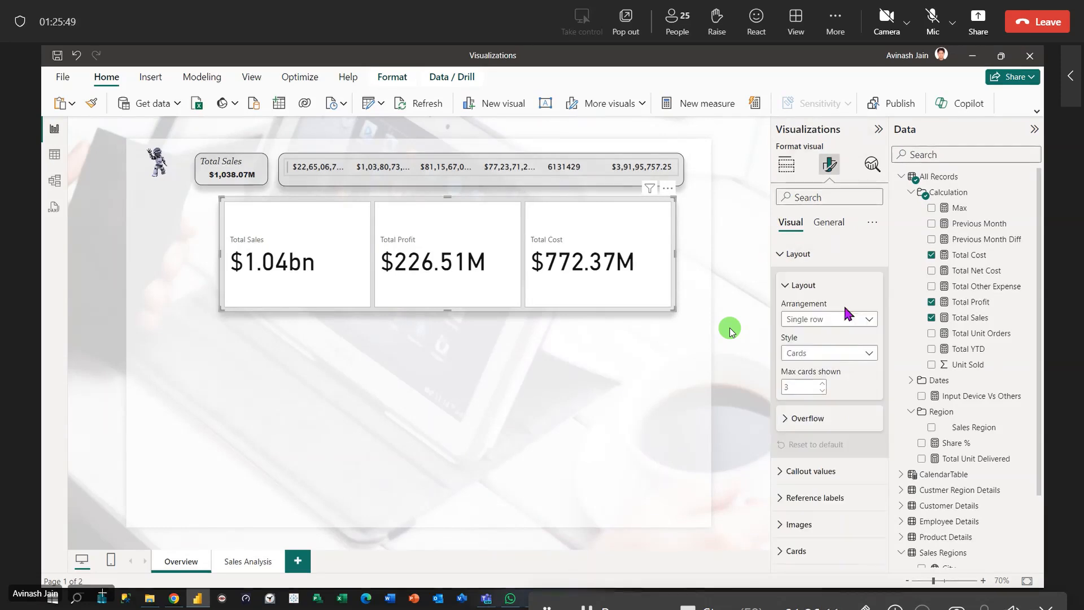
{"action": "left_click", "coordinate": [868, 319]}
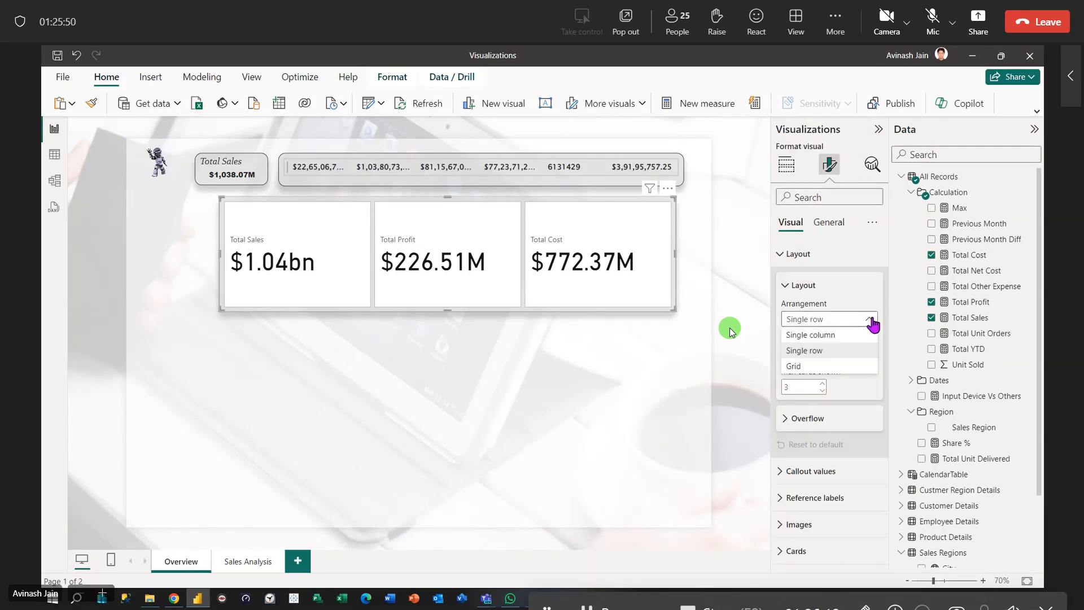
{"action": "left_click", "coordinate": [793, 366]}
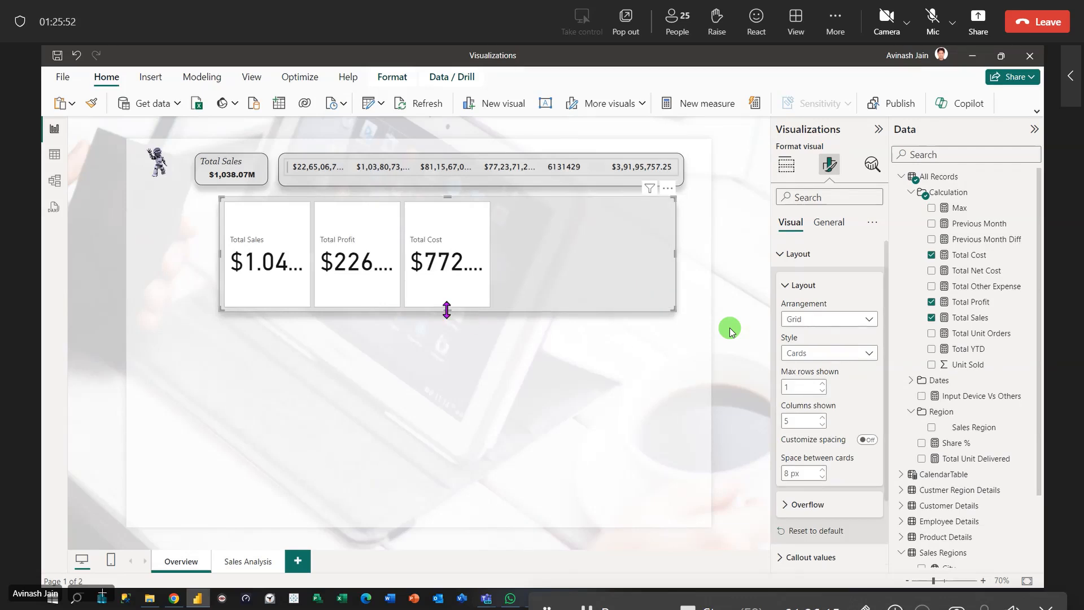
{"action": "left_click_drag", "start_coordinate": [446, 310], "coordinate": [444, 427]}
Try the Single column arrangement on the three-measure card visual, then set the arrangement to Single row.
{"action": "left_click", "coordinate": [871, 324]}
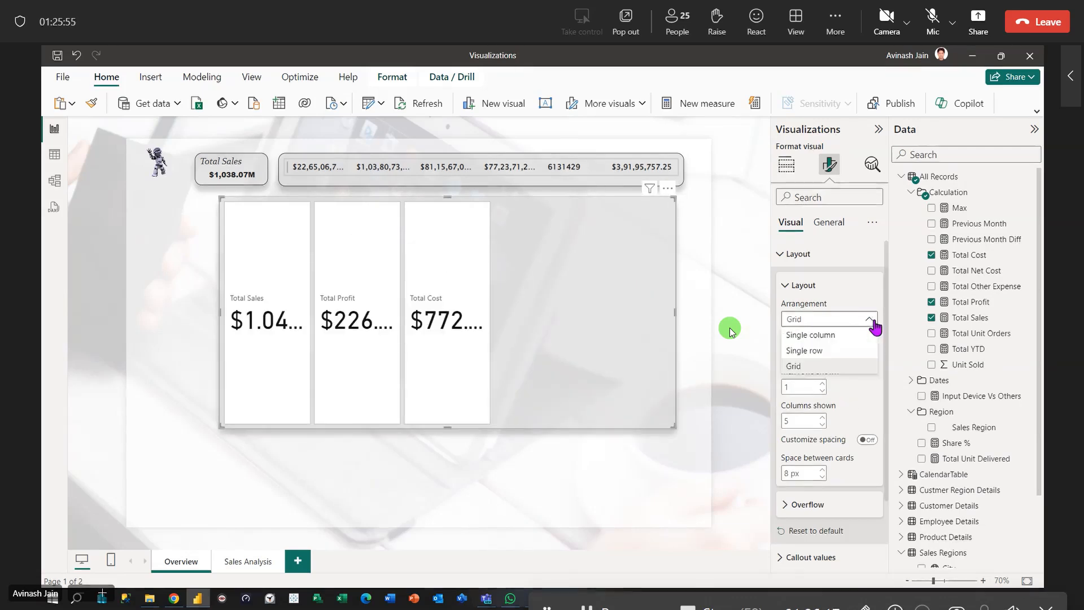
{"action": "left_click", "coordinate": [829, 336]}
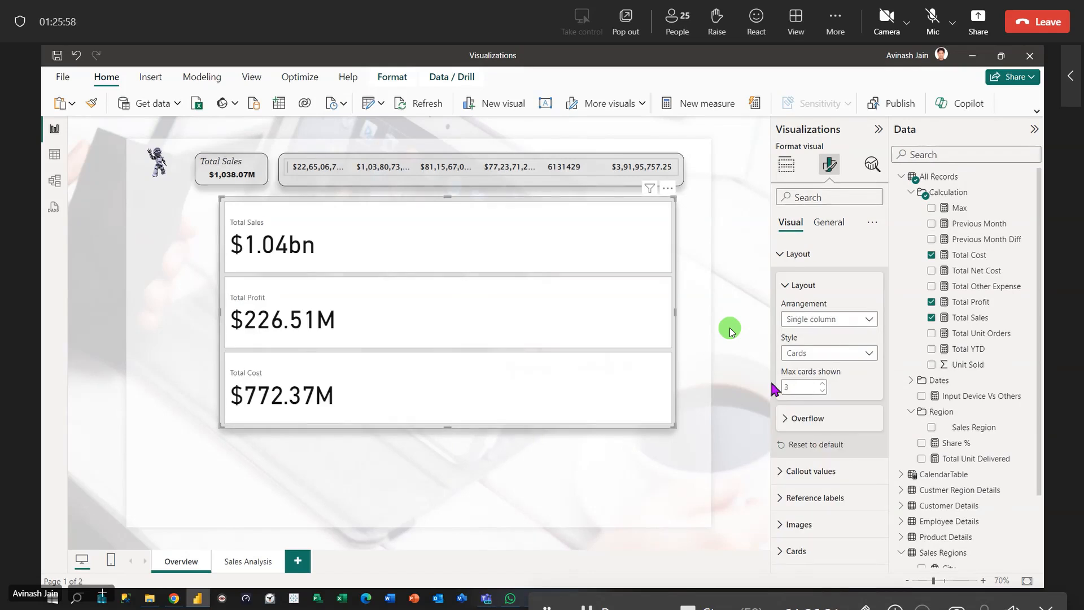
{"action": "left_click", "coordinate": [870, 319]}
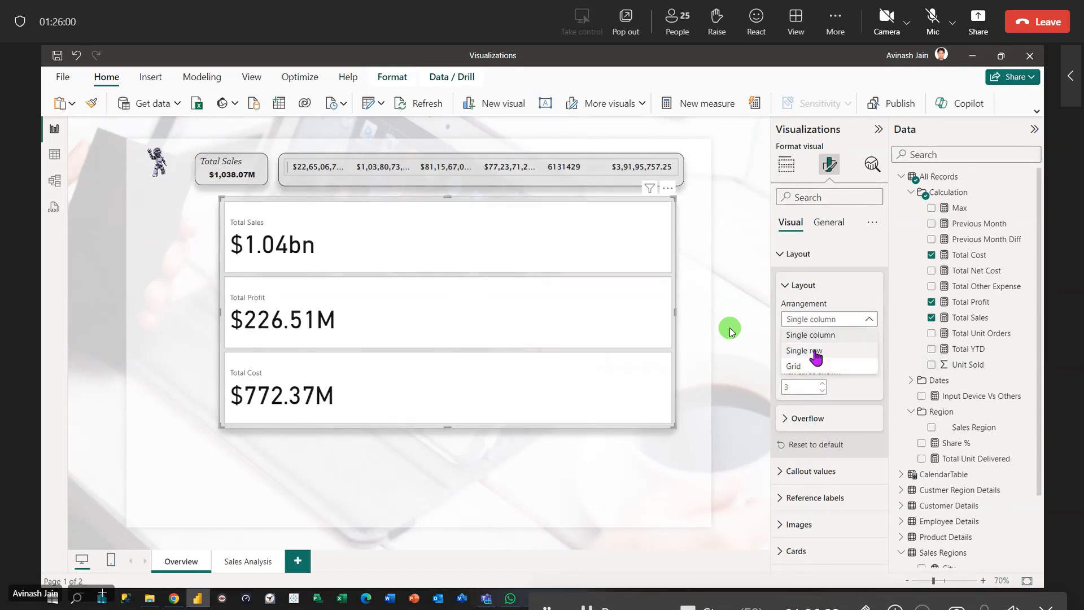
{"action": "left_click", "coordinate": [816, 352]}
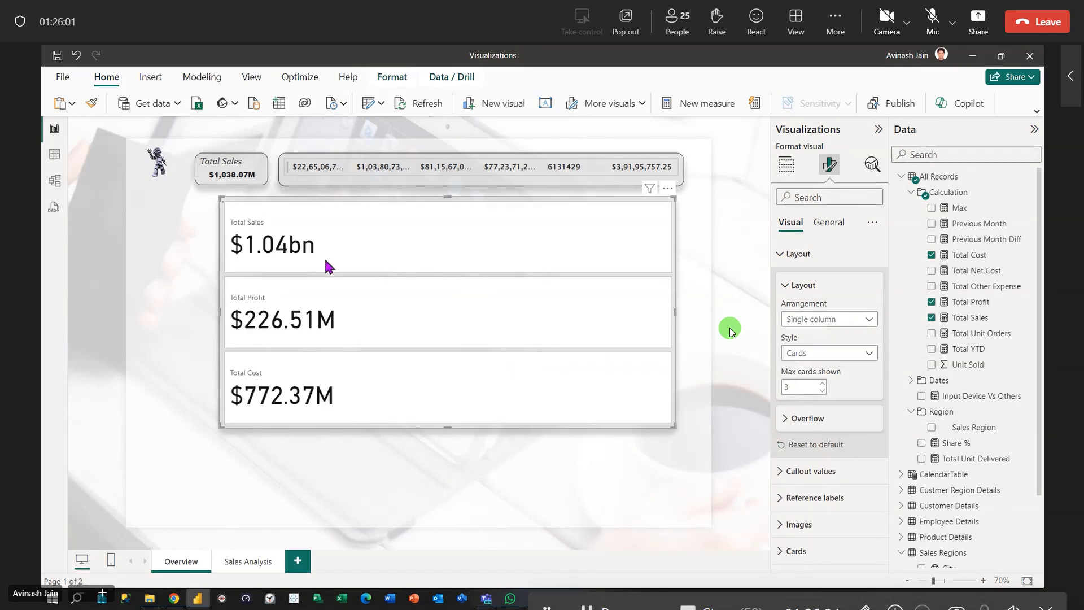
Try the Table style and a different maximum card count, then return to the Cards style with 3 cards shown.
{"action": "left_click", "coordinate": [868, 354]}
{"action": "left_click", "coordinate": [793, 386]}
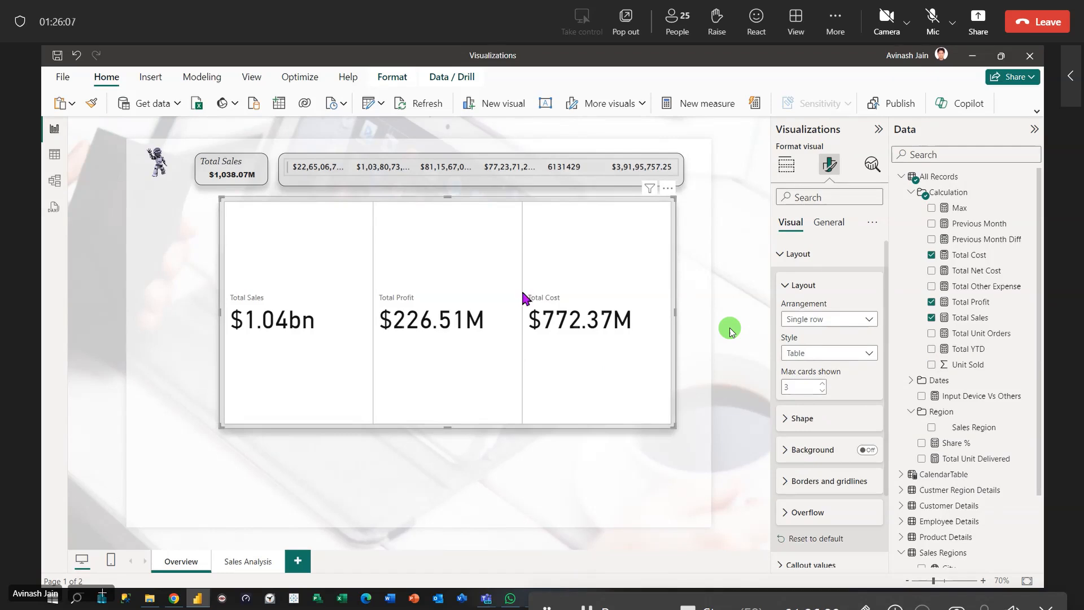
{"action": "left_click", "coordinate": [864, 354]}
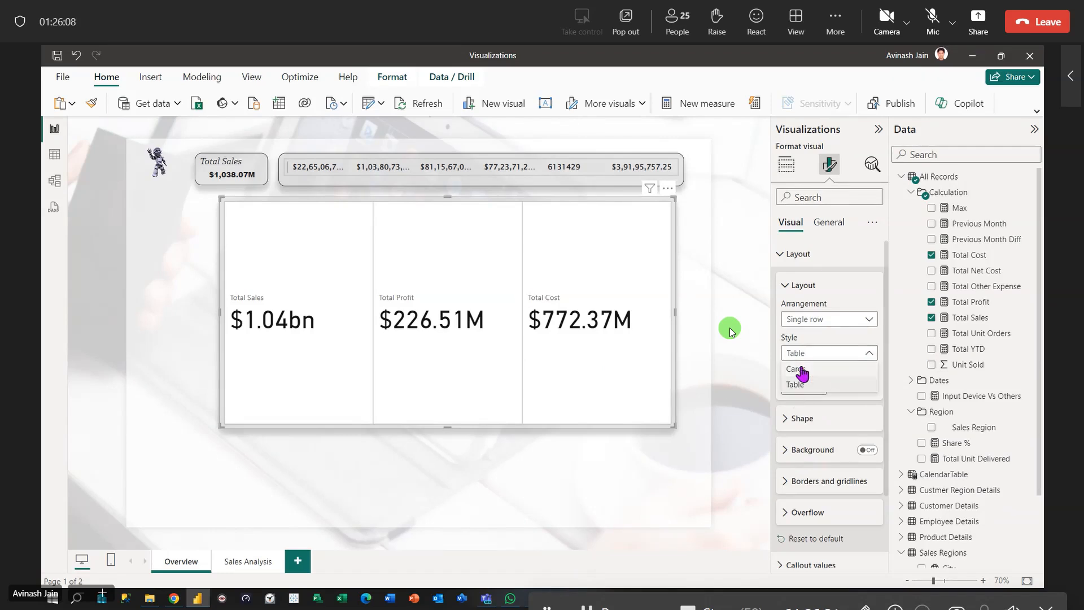
{"action": "left_click", "coordinate": [796, 368]}
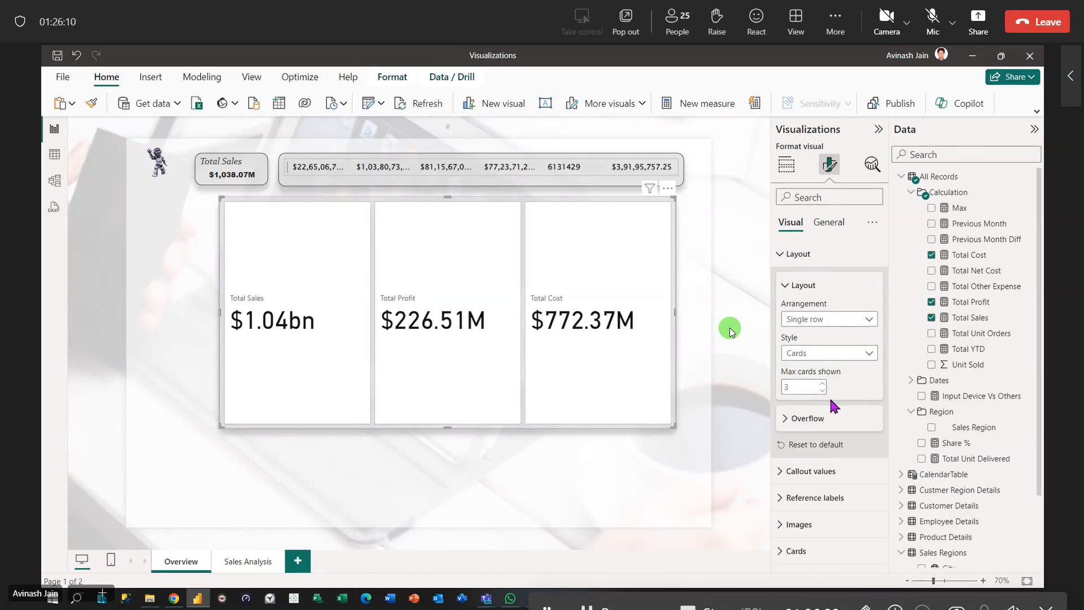
{"action": "left_click", "coordinate": [822, 383]}
{"action": "left_click", "coordinate": [822, 390]}
{"action": "left_click", "coordinate": [822, 390]}
Set the three-measure card visual's overflow style to Paginated and its overflow direction to Horizontal.
{"action": "left_click", "coordinate": [784, 419]}
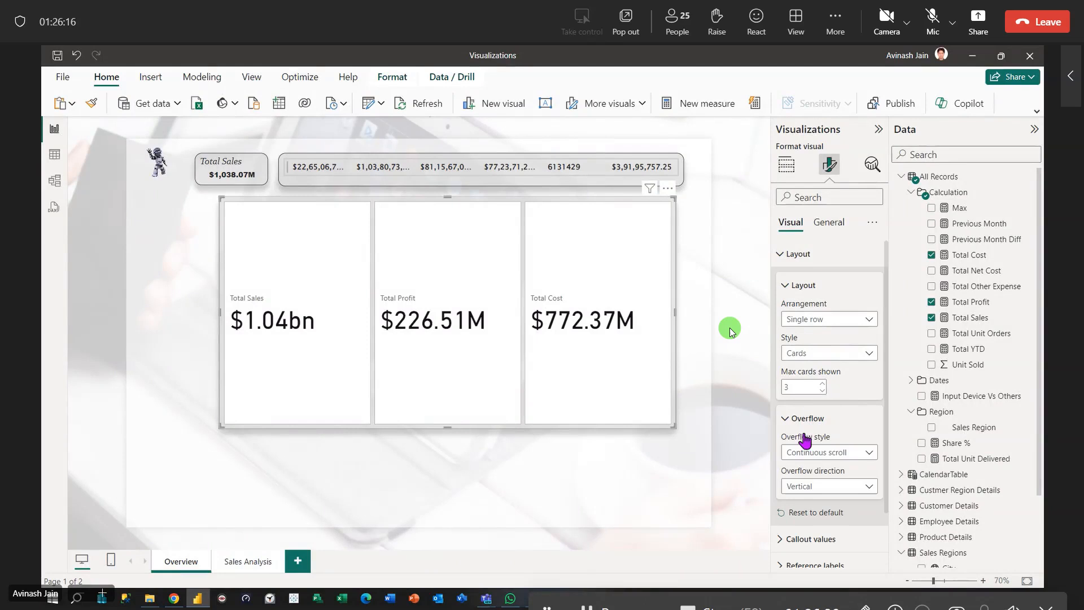
{"action": "left_click", "coordinate": [864, 454]}
{"action": "left_click", "coordinate": [804, 468]}
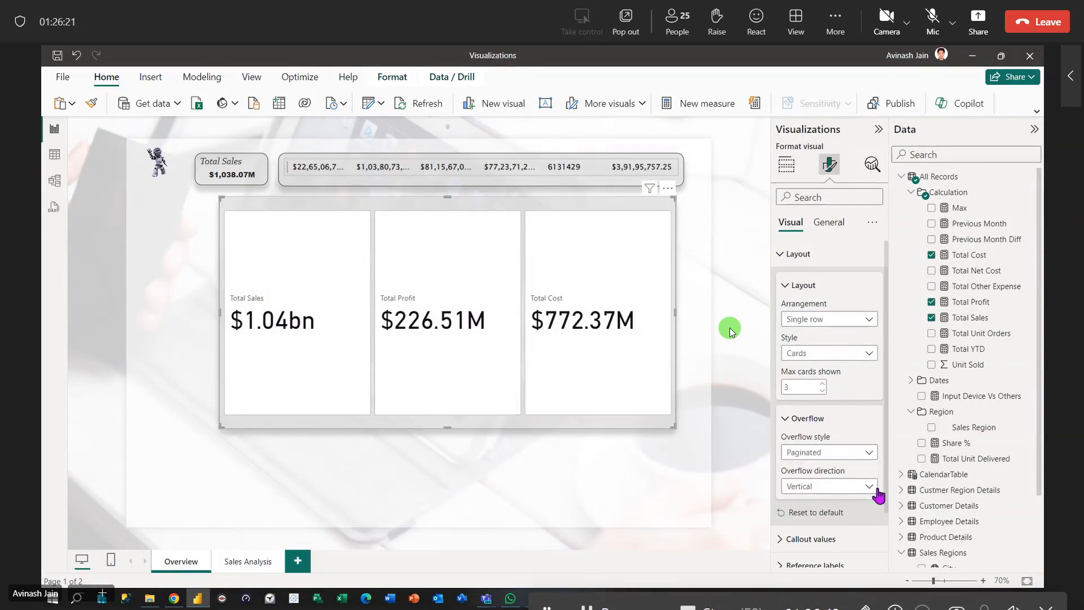
{"action": "left_click", "coordinate": [871, 487]}
{"action": "left_click", "coordinate": [796, 517]}
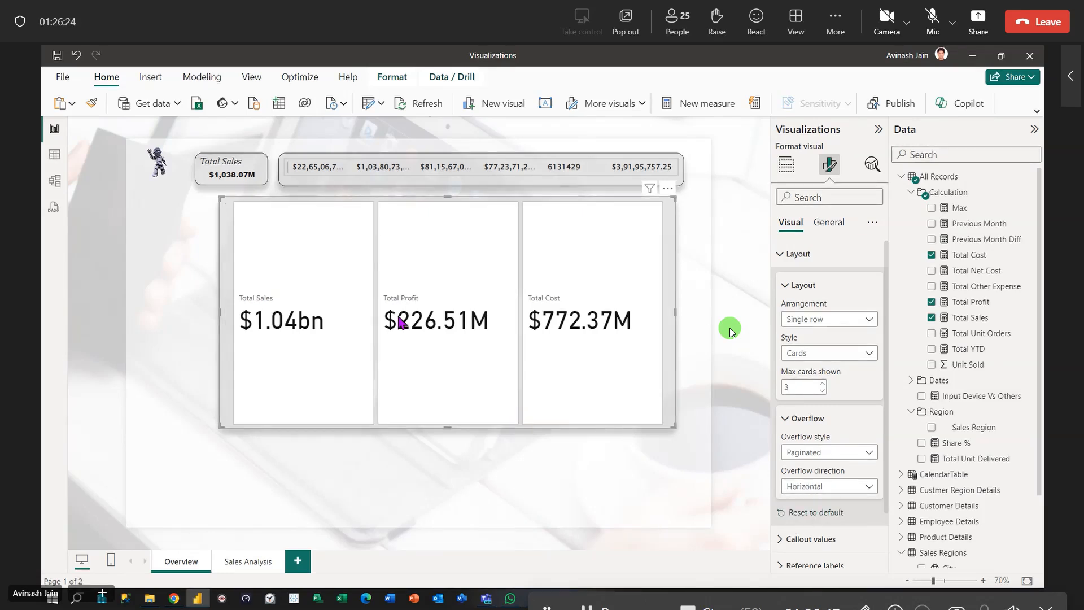
Shrink the three-measure card visual to a short, narrow strip and set its callout values' font size to 12.
{"action": "left_click_drag", "start_coordinate": [447, 427], "coordinate": [453, 254]}
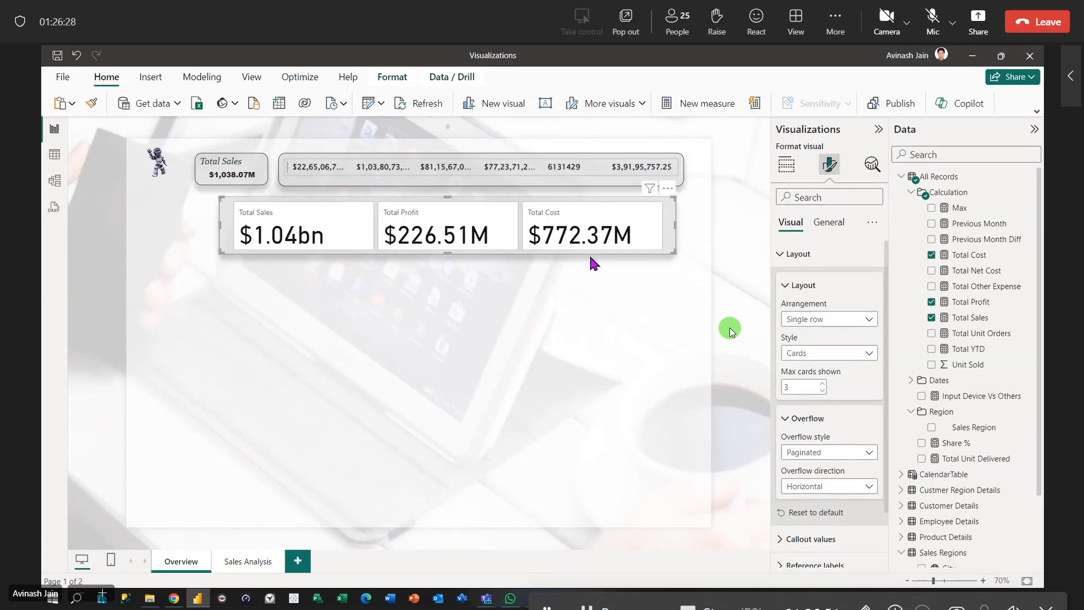
{"action": "left_click_drag", "start_coordinate": [677, 230], "coordinate": [482, 236]}
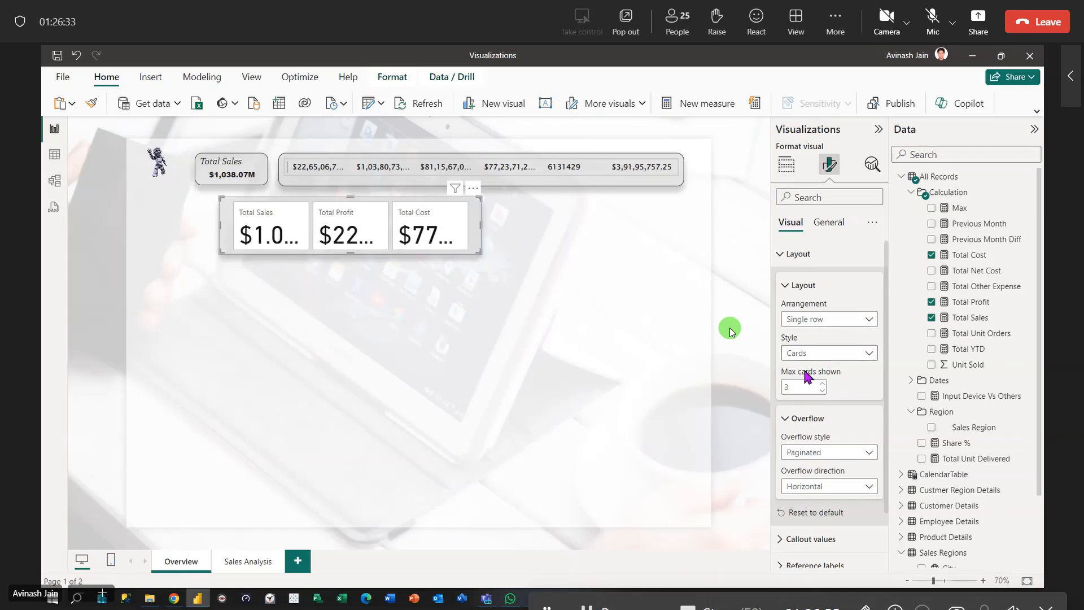
{"action": "left_click", "coordinate": [785, 287]}
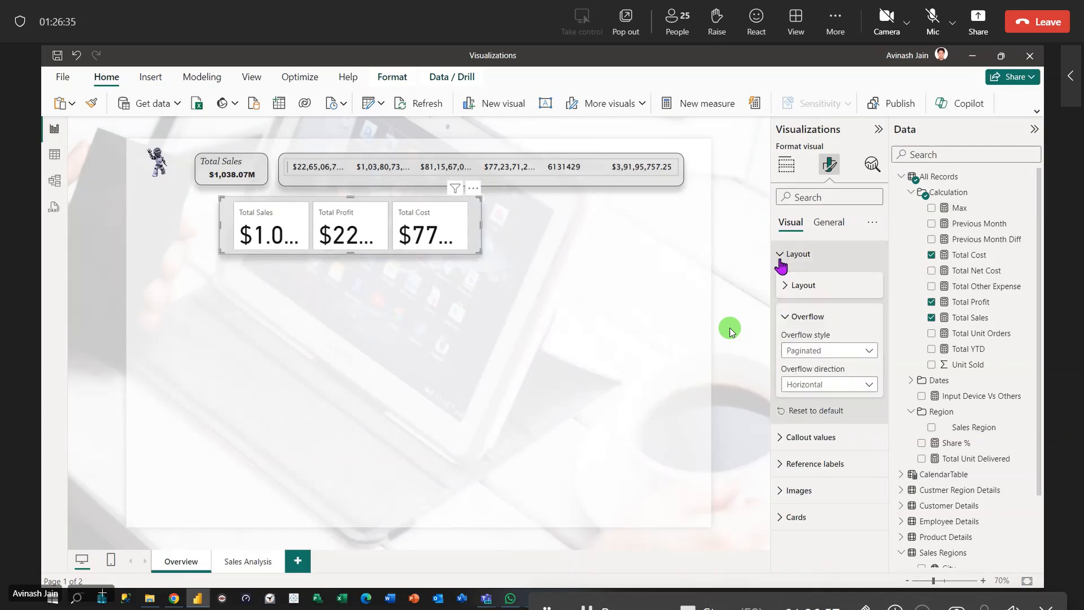
{"action": "left_click", "coordinate": [780, 261]}
{"action": "left_click", "coordinate": [780, 281]}
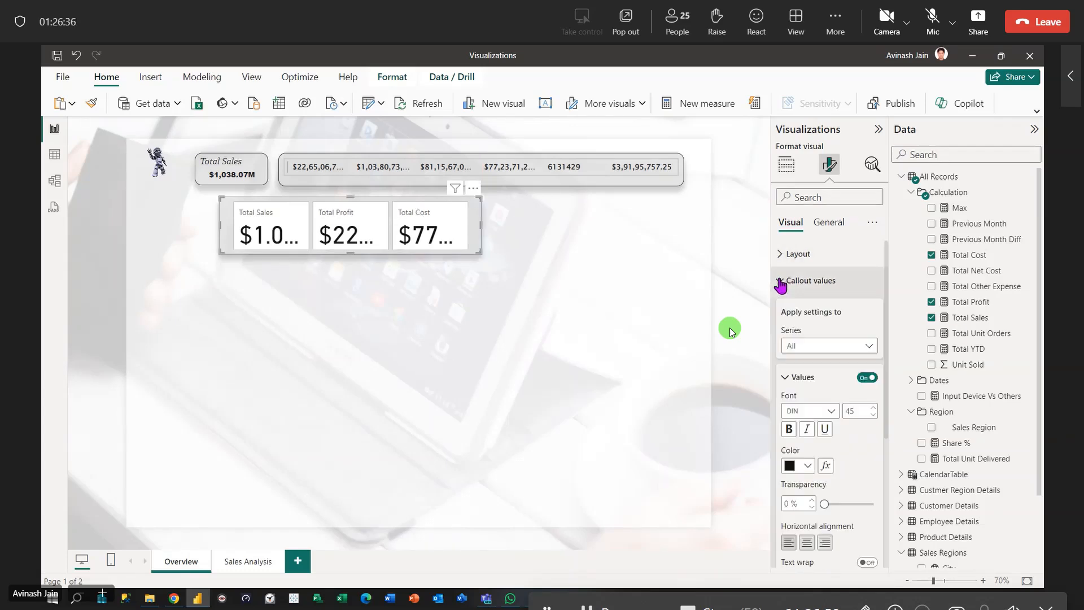
{"action": "left_click", "coordinate": [855, 411]}
{"action": "type", "text": "12"}
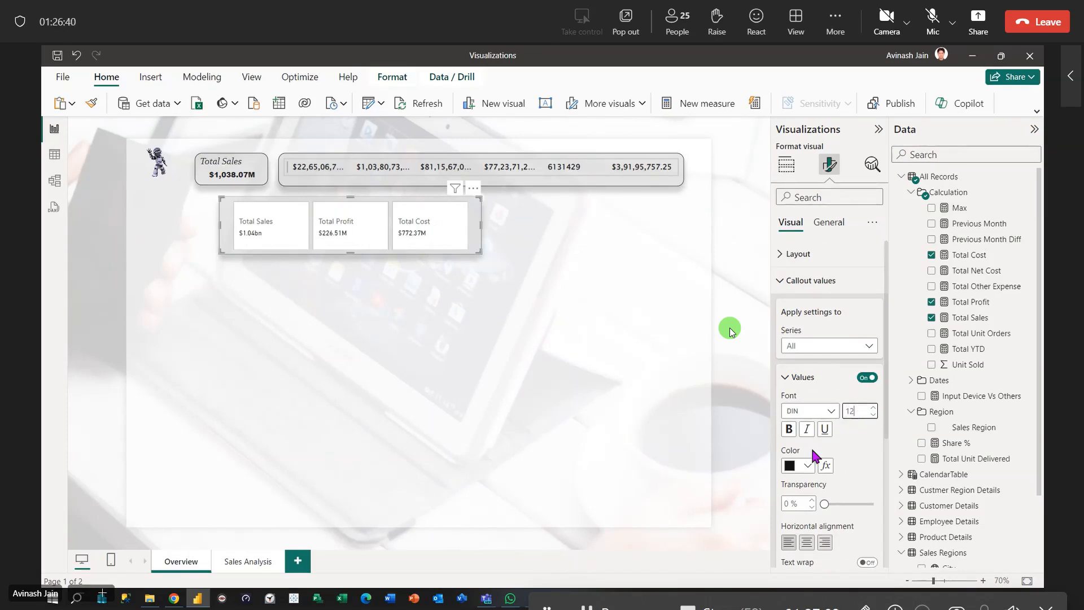
Make the three-measure card visual's callout values bold and fit the slightly shortened visual directly beneath the multi-value card.
{"action": "left_click_drag", "start_coordinate": [350, 253], "coordinate": [355, 240]}
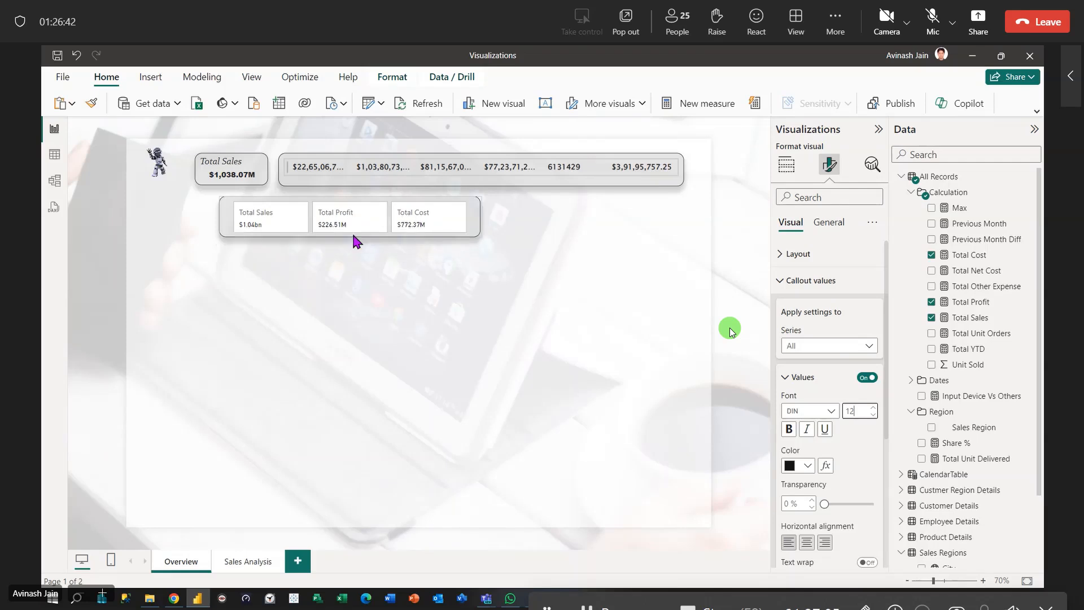
{"action": "left_click", "coordinate": [788, 429]}
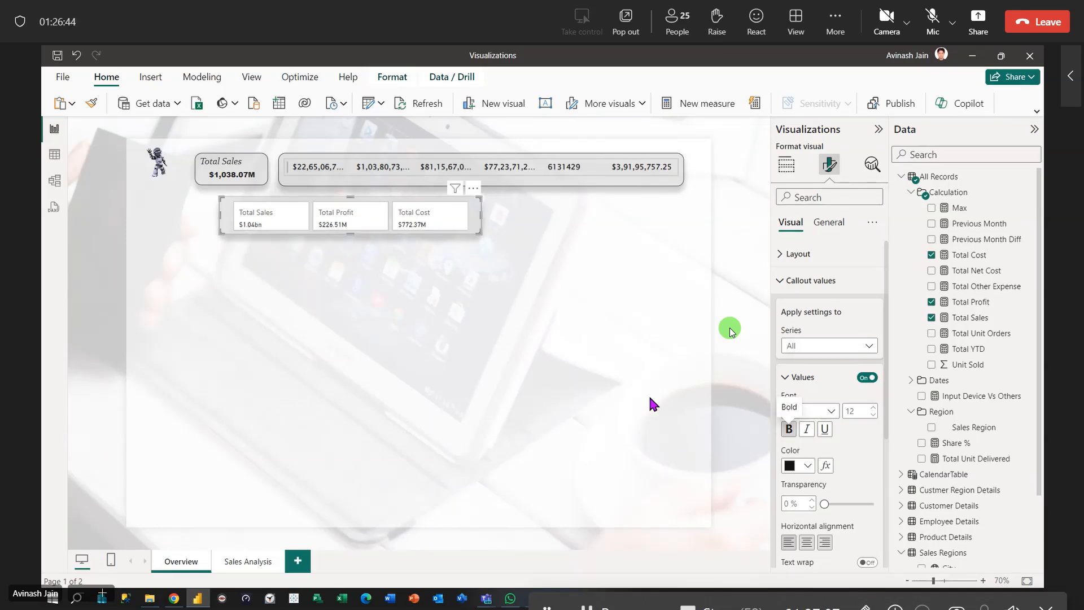
{"action": "left_click_drag", "start_coordinate": [477, 223], "coordinate": [542, 216]}
{"action": "left_click", "coordinate": [547, 273]}
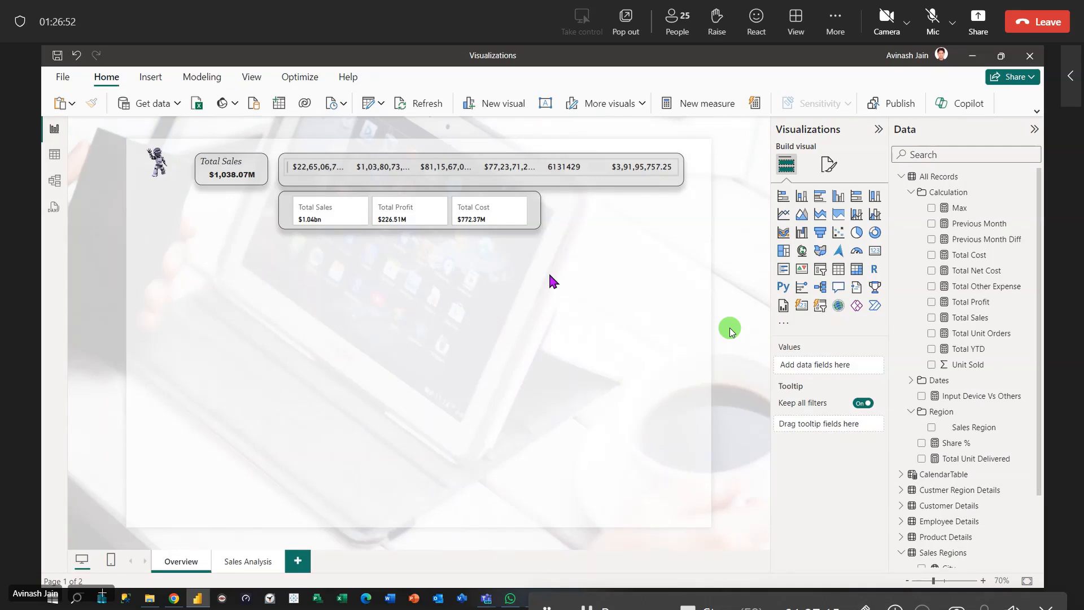
Delete the three-measure card visual and the wide multi-value card above it, keeping only the Total Sales card.
{"action": "left_click", "coordinate": [532, 225]}
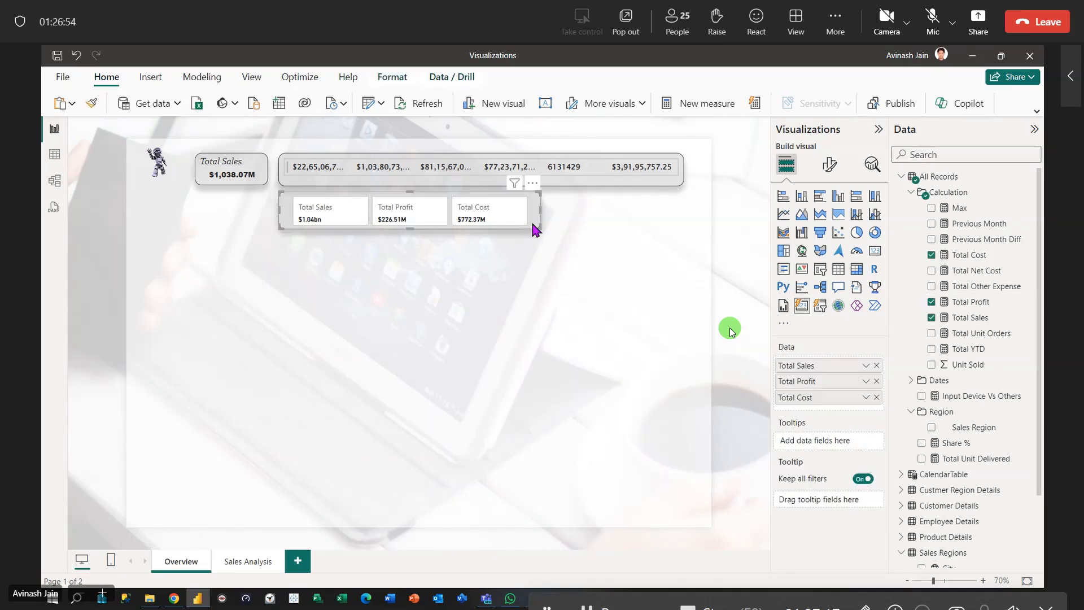
{"action": "key", "text": "Delete"}
{"action": "left_click", "coordinate": [589, 182]}
{"action": "key", "text": "Delete"}
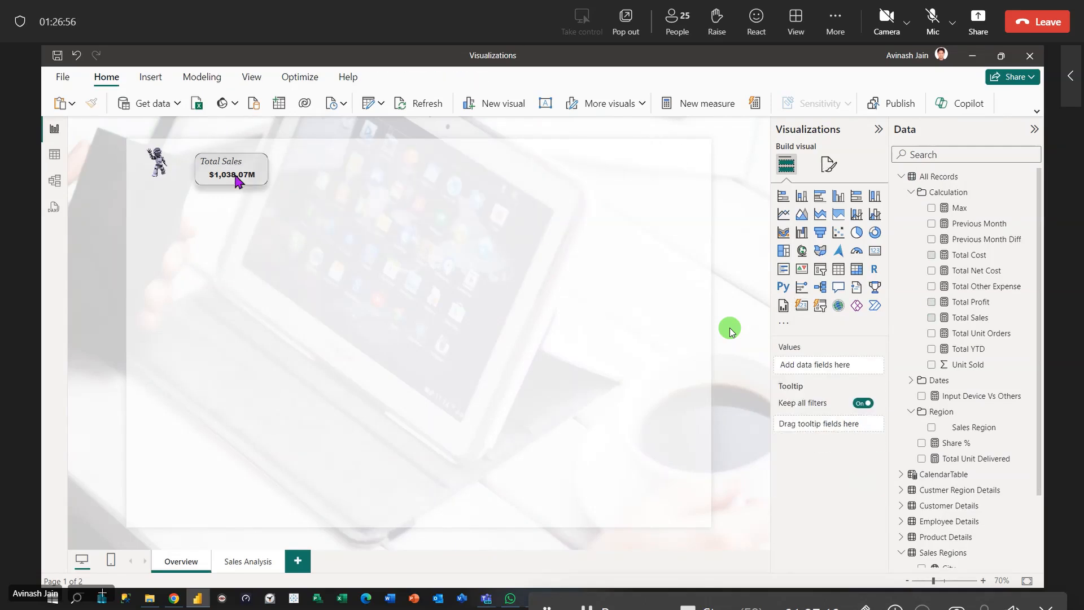
Make four copies of the Total Sales card and place one of them near the page's upper-right corner.
{"action": "left_click", "coordinate": [255, 164]}
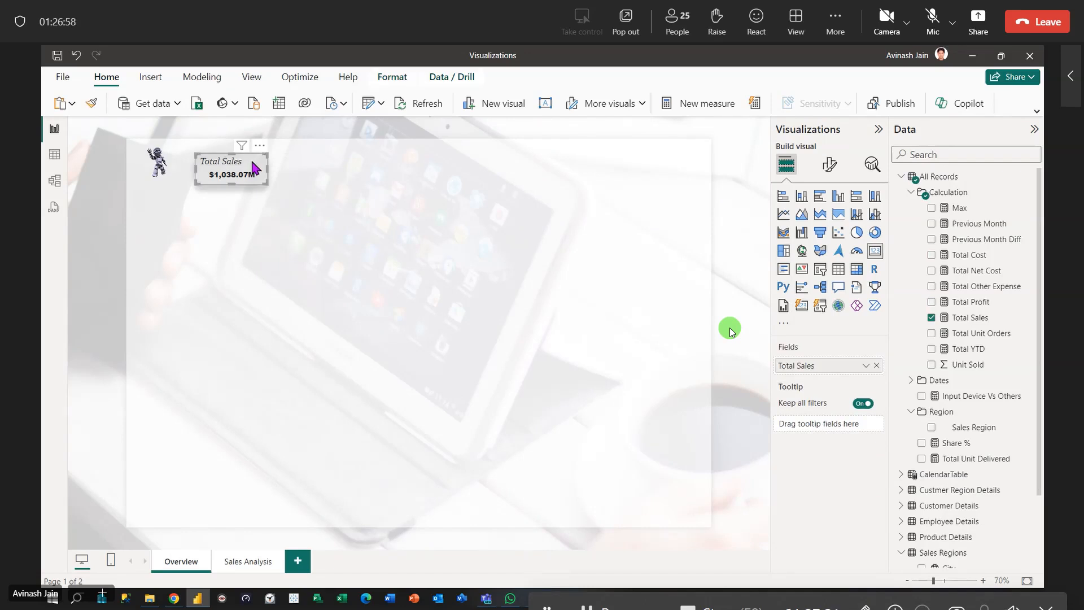
{"action": "left_click", "coordinate": [382, 225]}
{"action": "key", "text": "ctrl+v"}
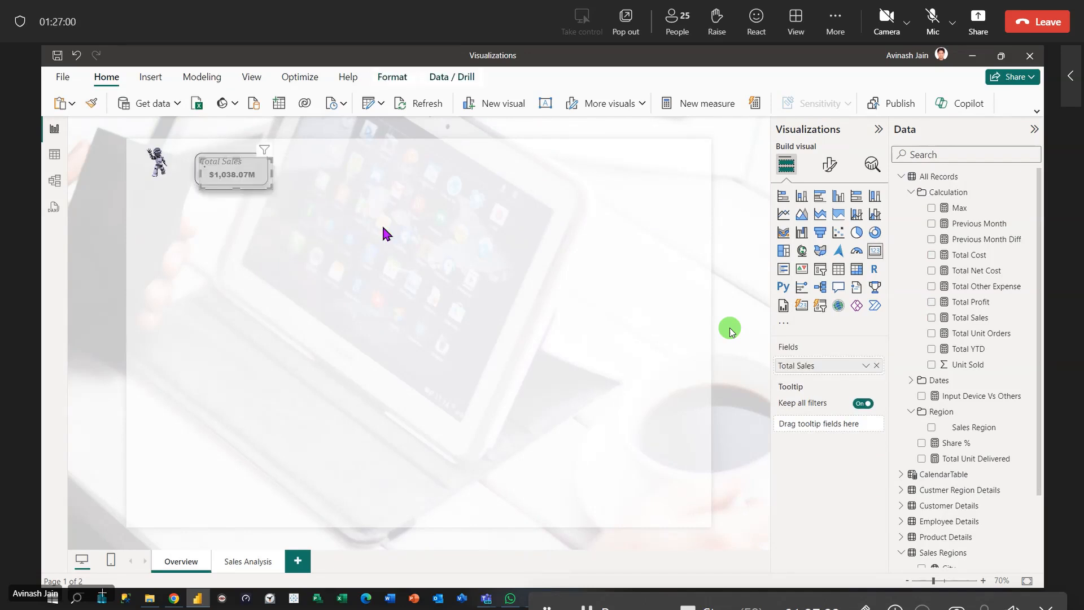
{"action": "key", "text": "ctrl+v"}
{"action": "key", "text": "ctrl+v"}
{"action": "left_click_drag", "start_coordinate": [271, 188], "coordinate": [679, 175]}
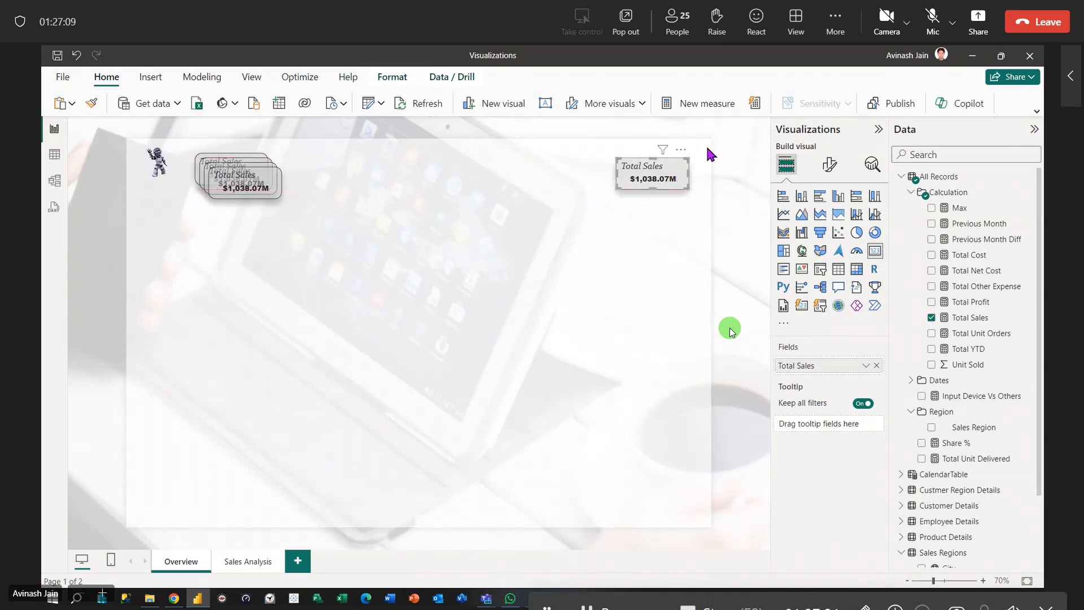
Align all five Total Sales cards along their tops and distribute them horizontally across the page.
{"action": "mouse_move", "coordinate": [709, 139]}
{"action": "left_mouse_down"}
{"action": "mouse_move", "coordinate": [169, 235]}
{"action": "mouse_move", "coordinate": [177, 232]}
{"action": "left_mouse_up"}
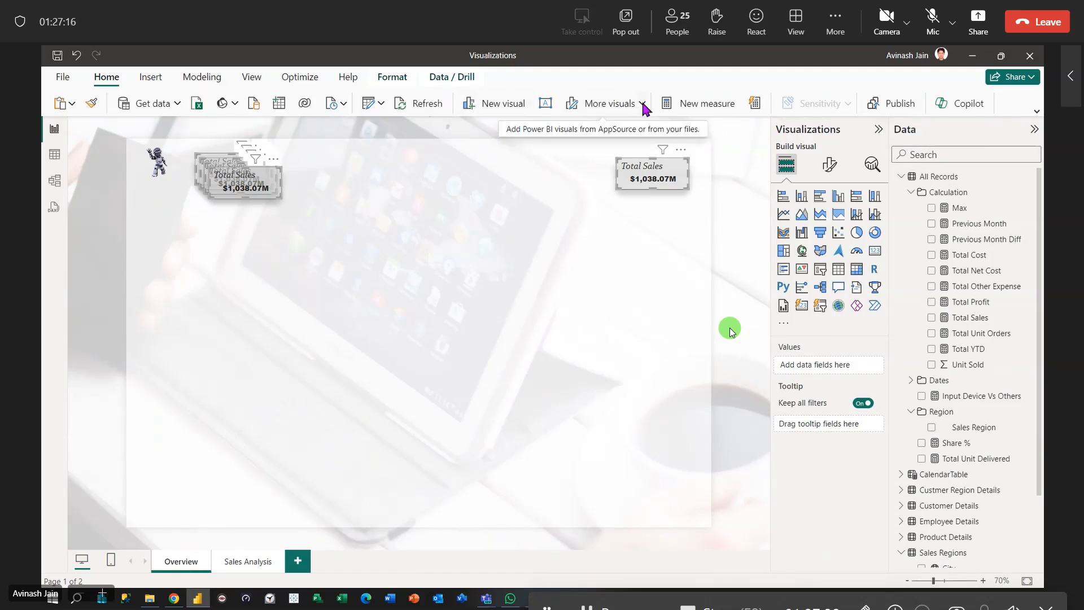
{"action": "left_click", "coordinate": [1038, 113]}
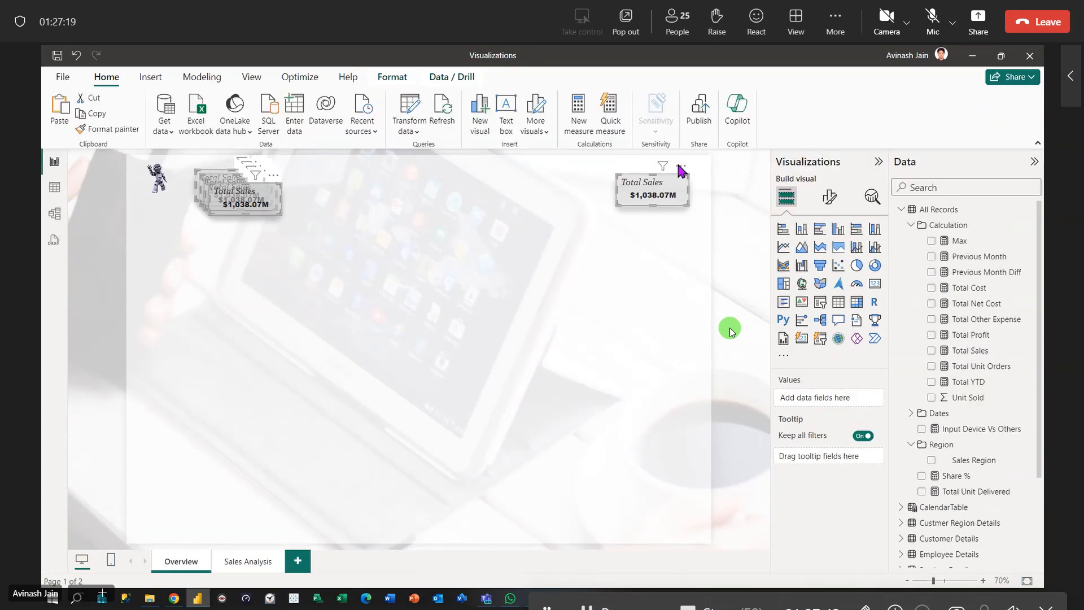
{"action": "left_click", "coordinate": [403, 82]}
{"action": "left_click", "coordinate": [323, 131]}
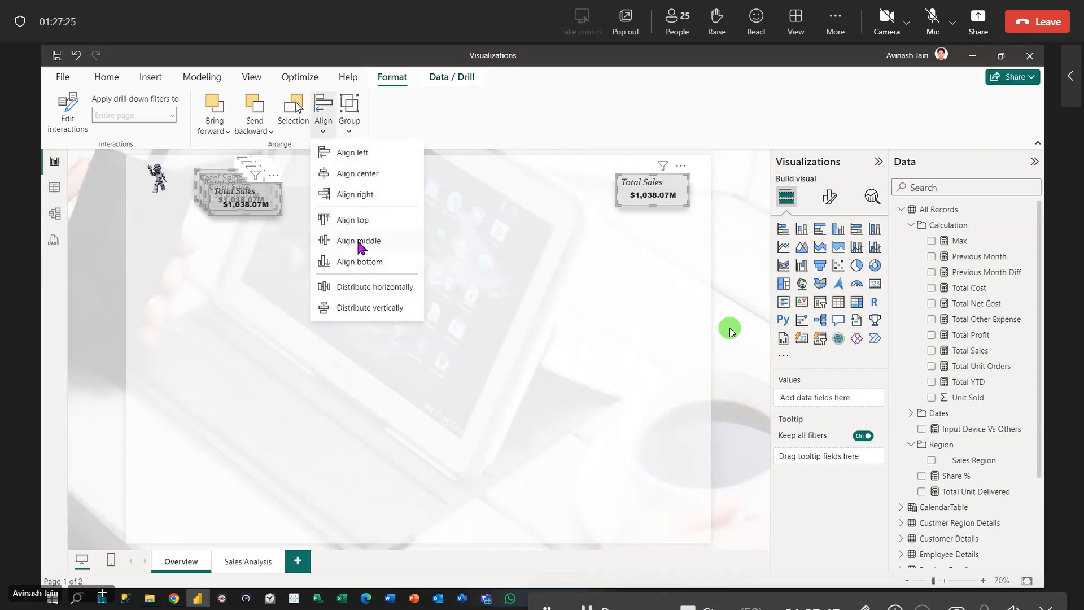
{"action": "left_click", "coordinate": [358, 219]}
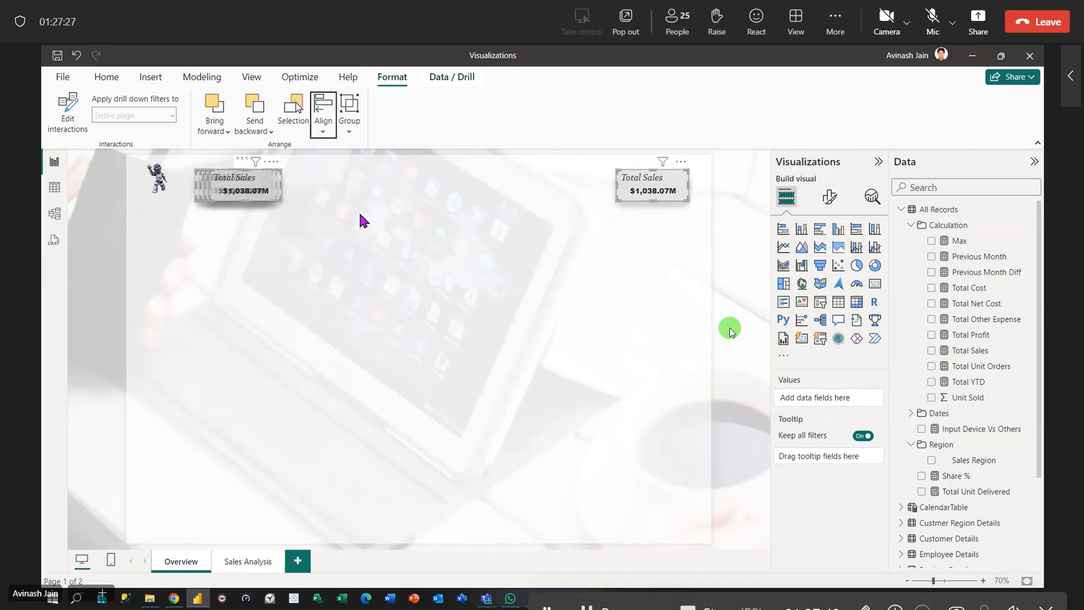
{"action": "left_click", "coordinate": [324, 125]}
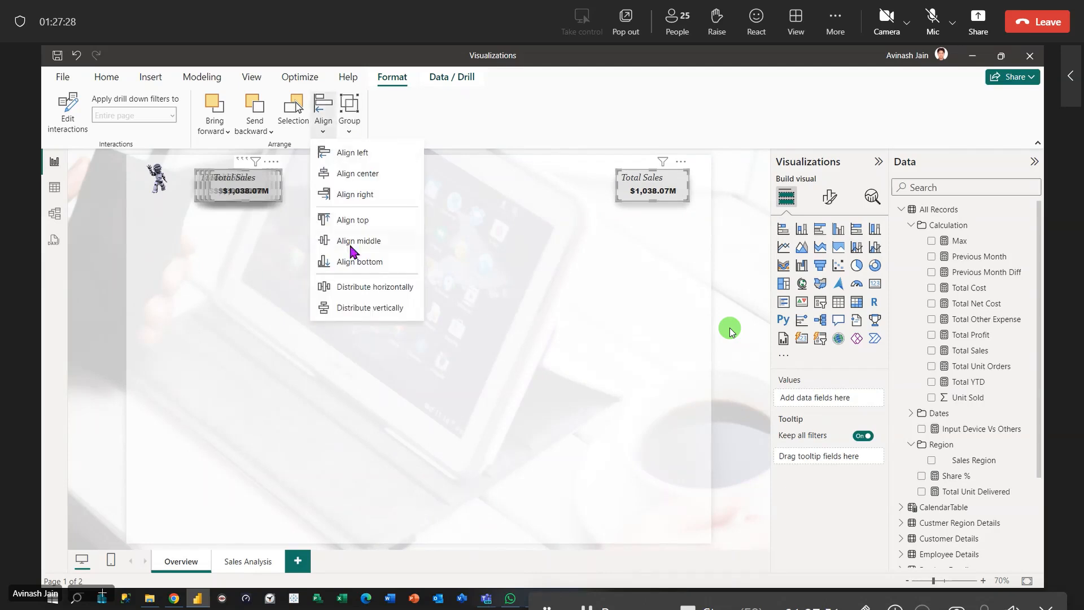
{"action": "left_click", "coordinate": [364, 289]}
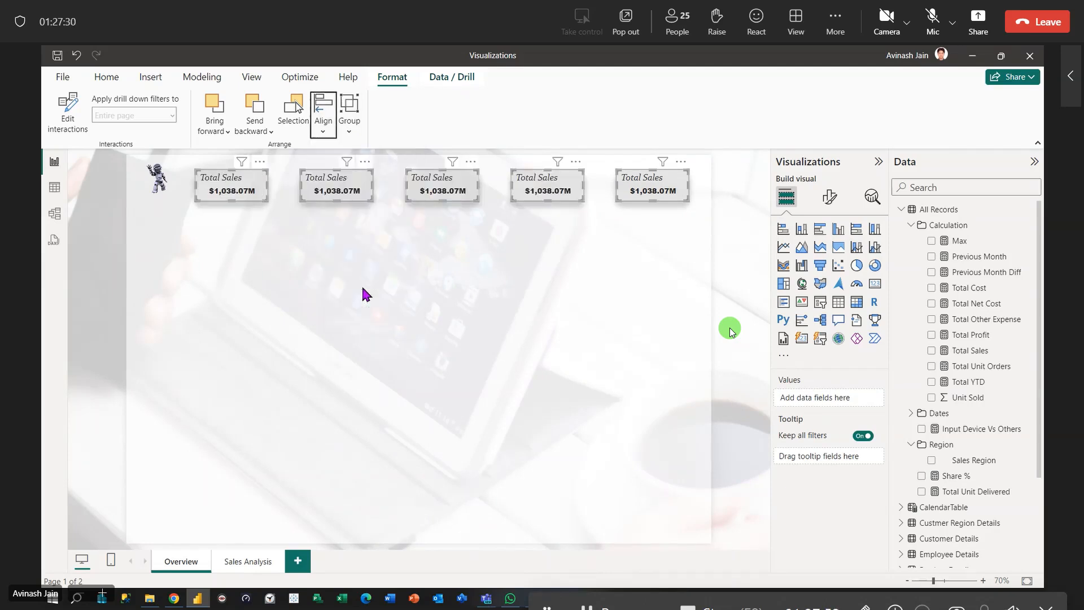
{"action": "left_click", "coordinate": [541, 299]}
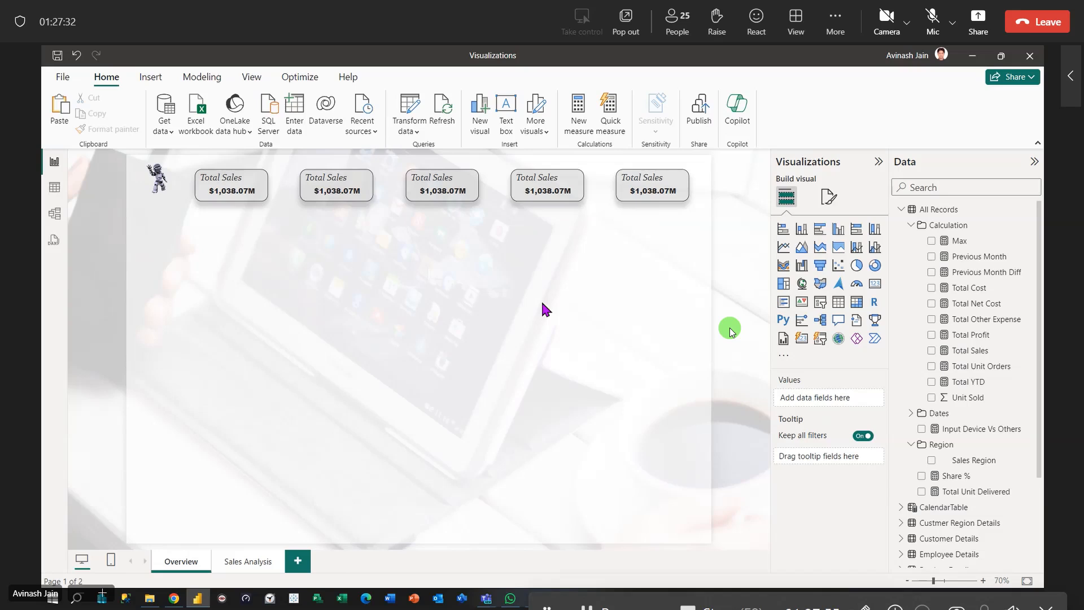
Shift the first card further from the robot image and redistribute all five cards horizontally.
{"action": "left_click_drag", "start_coordinate": [271, 184], "coordinate": [294, 184]}
{"action": "left_click_drag", "start_coordinate": [709, 165], "coordinate": [228, 251]}
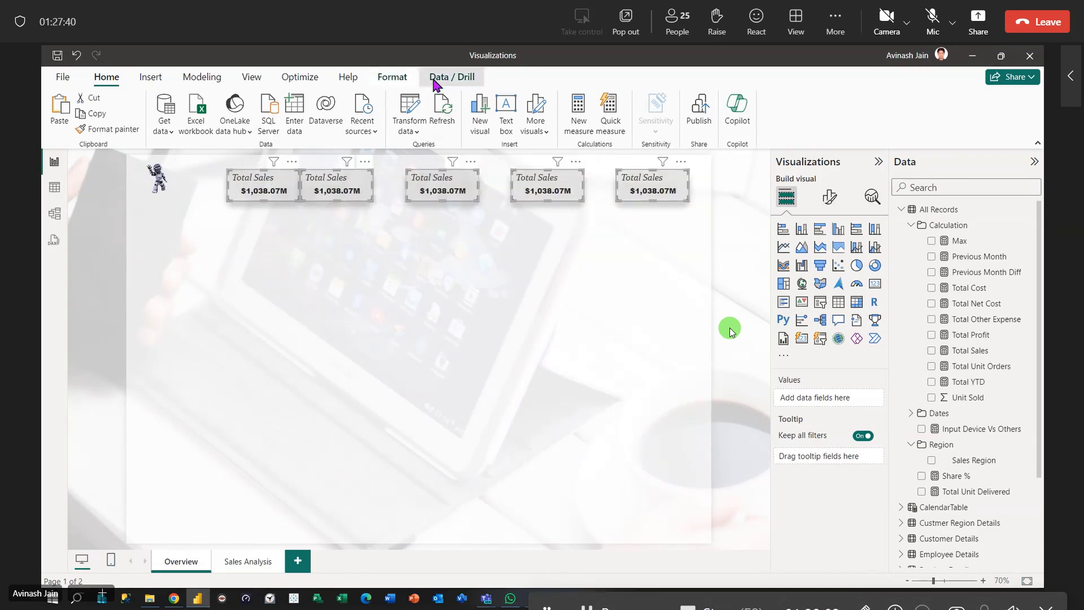
{"action": "left_click", "coordinate": [396, 77]}
{"action": "left_click", "coordinate": [323, 116]}
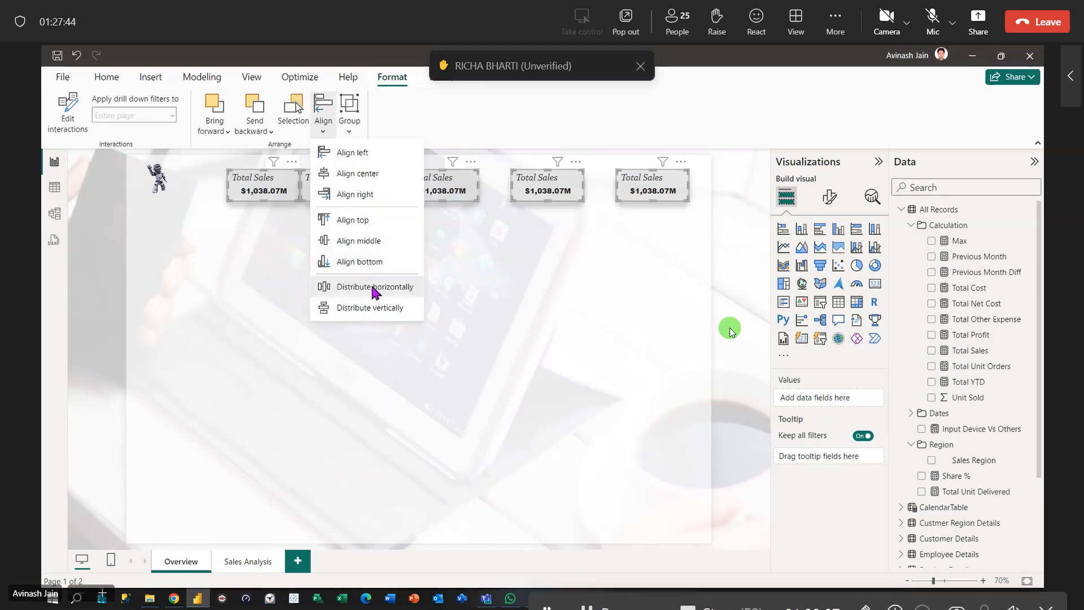
{"action": "left_click", "coordinate": [370, 287]}
{"action": "left_click", "coordinate": [631, 292]}
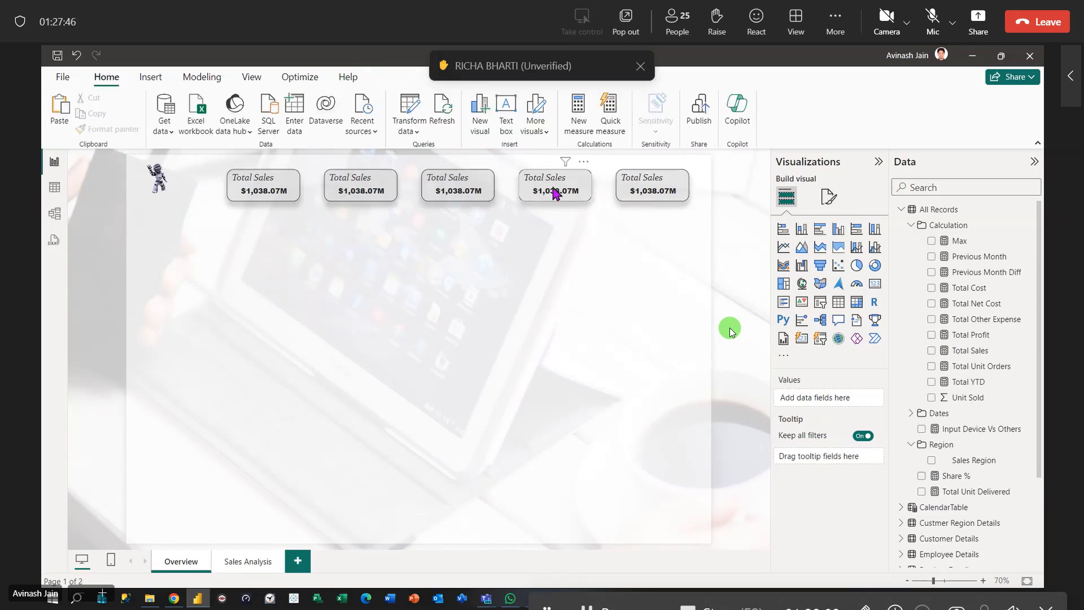
Move the fifth card over the fourth one and redistribute all five cards horizontally to tighten the row.
{"action": "left_click_drag", "start_coordinate": [641, 193], "coordinate": [573, 191]}
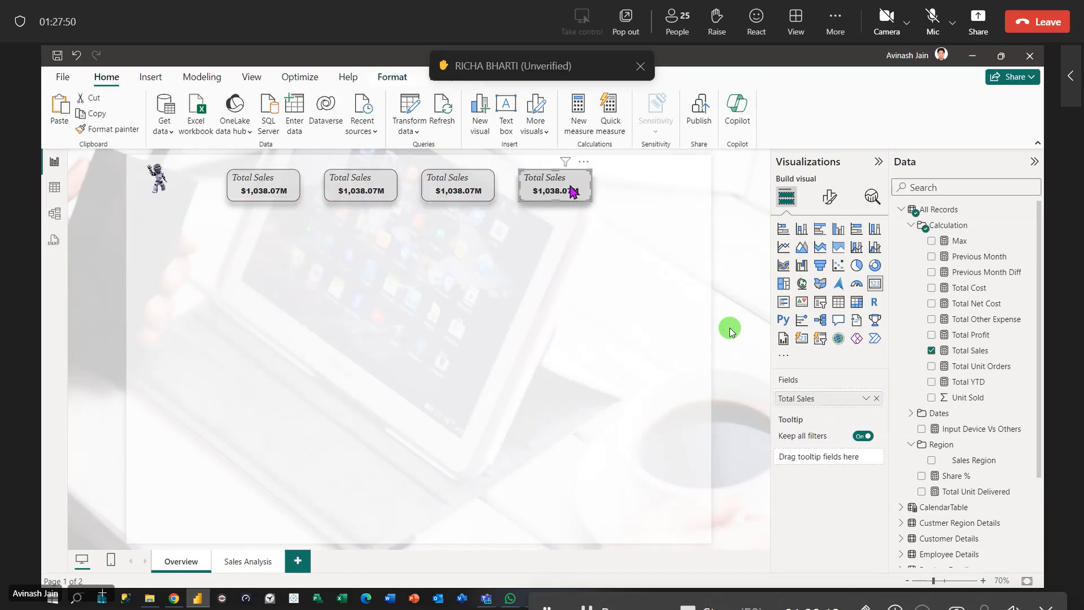
{"action": "left_click_drag", "start_coordinate": [661, 162], "coordinate": [306, 85]}
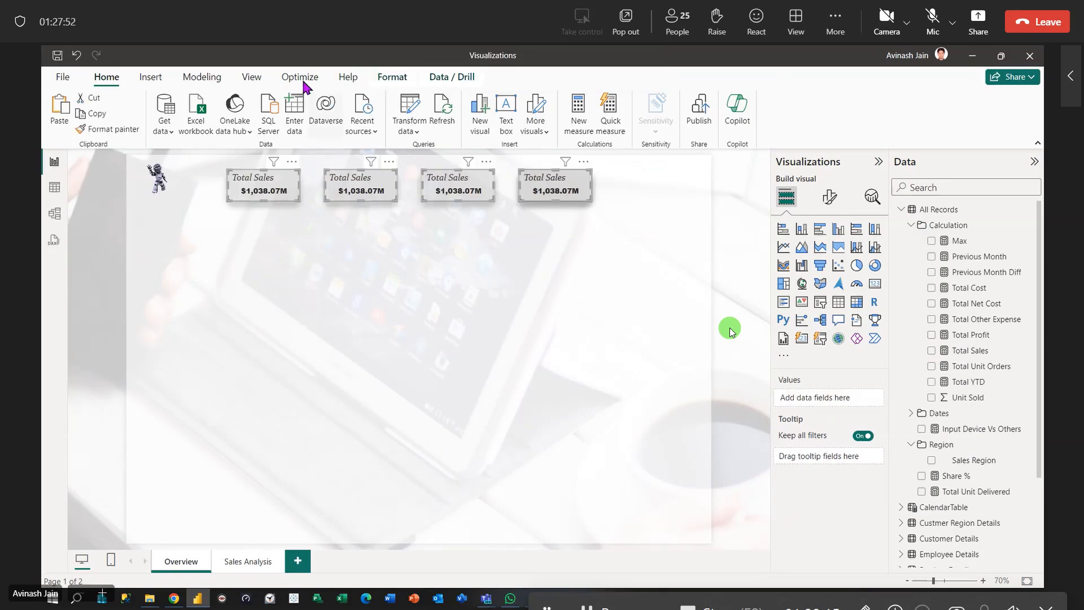
{"action": "left_click", "coordinate": [392, 77]}
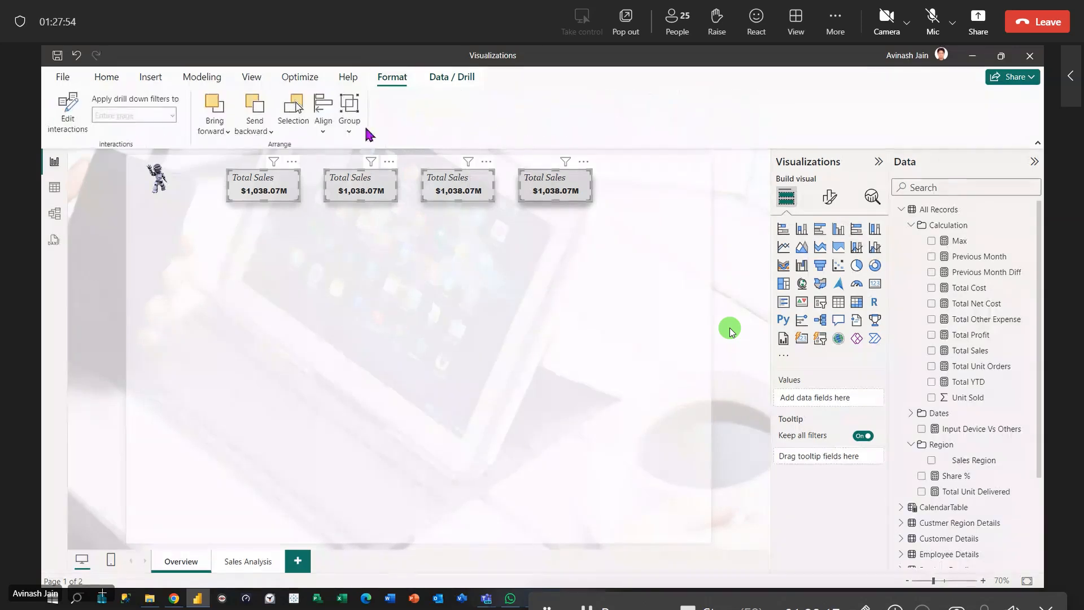
{"action": "left_click", "coordinate": [323, 116]}
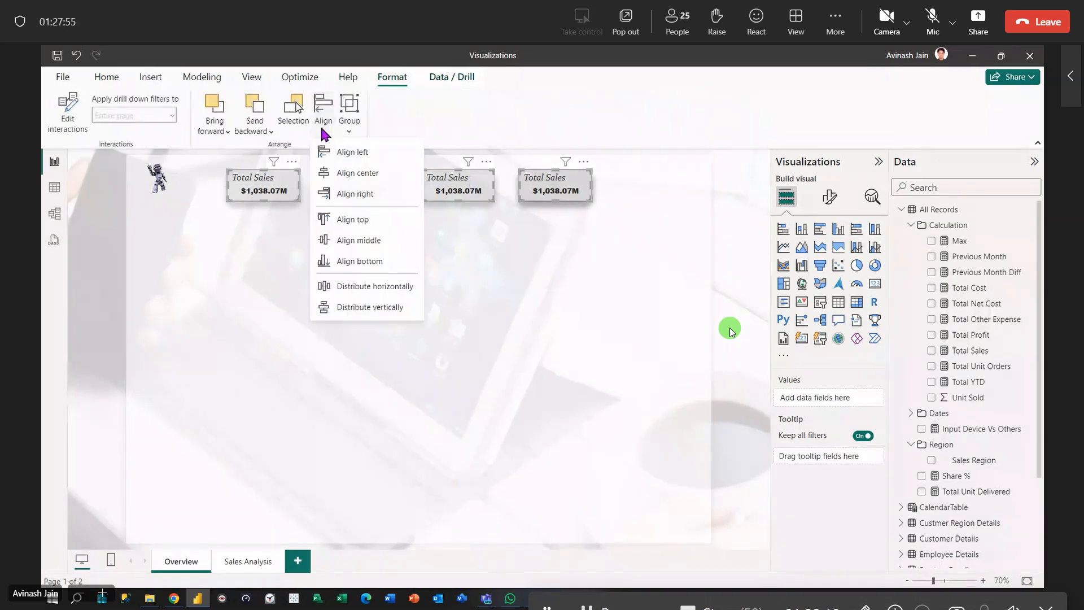
{"action": "left_click", "coordinate": [371, 286]}
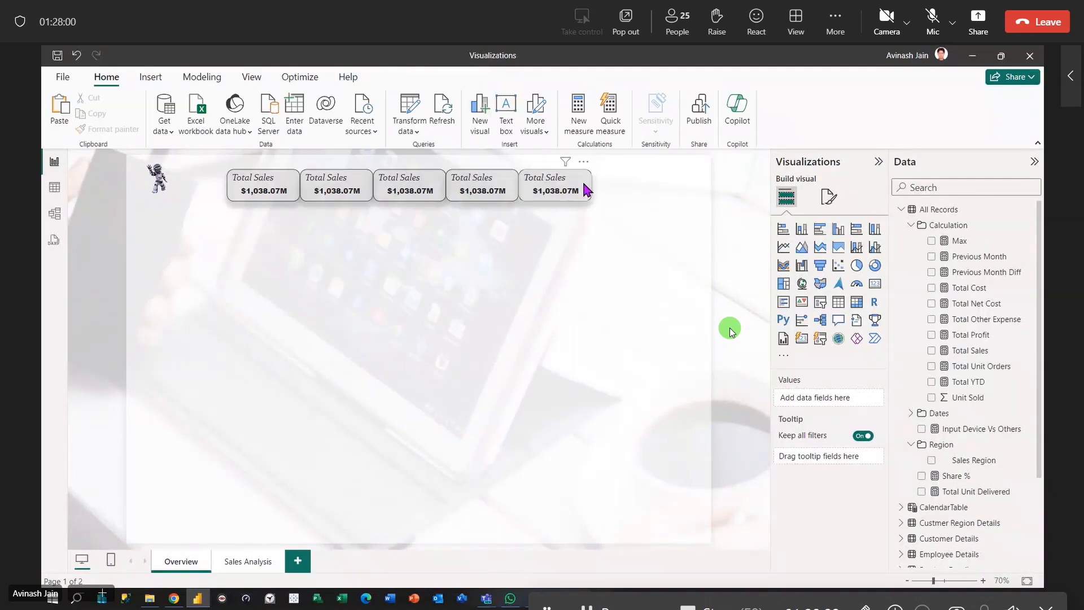
Shift the last card slightly outward and redistribute the five cards horizontally to leave narrow, even gaps.
{"action": "left_click_drag", "start_coordinate": [642, 157], "coordinate": [168, 264]}
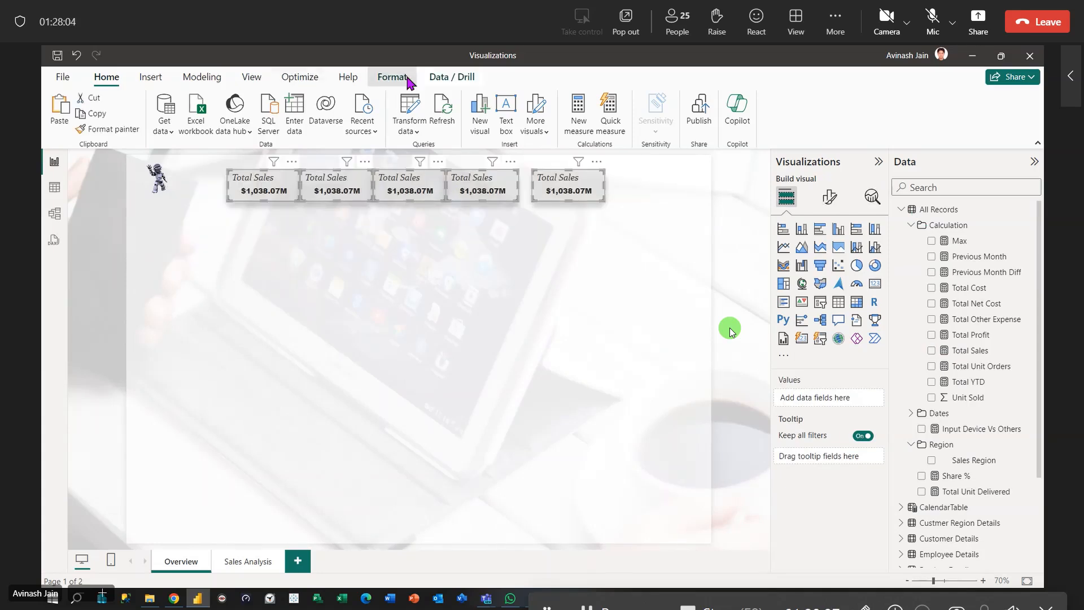
{"action": "left_click", "coordinate": [393, 77]}
{"action": "left_click", "coordinate": [323, 127]}
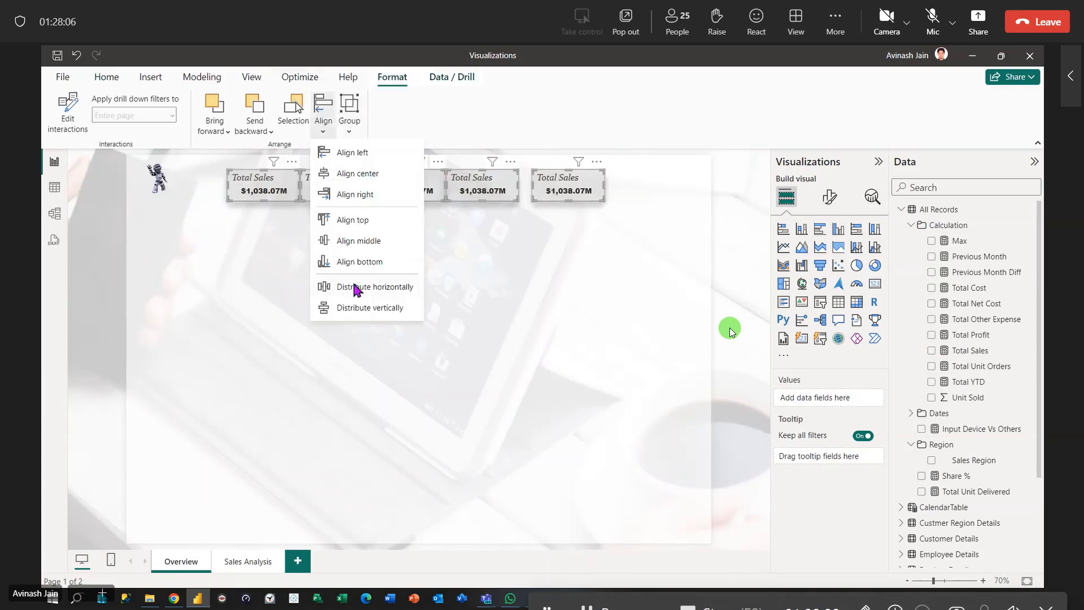
{"action": "left_click", "coordinate": [357, 289]}
{"action": "left_click", "coordinate": [525, 334]}
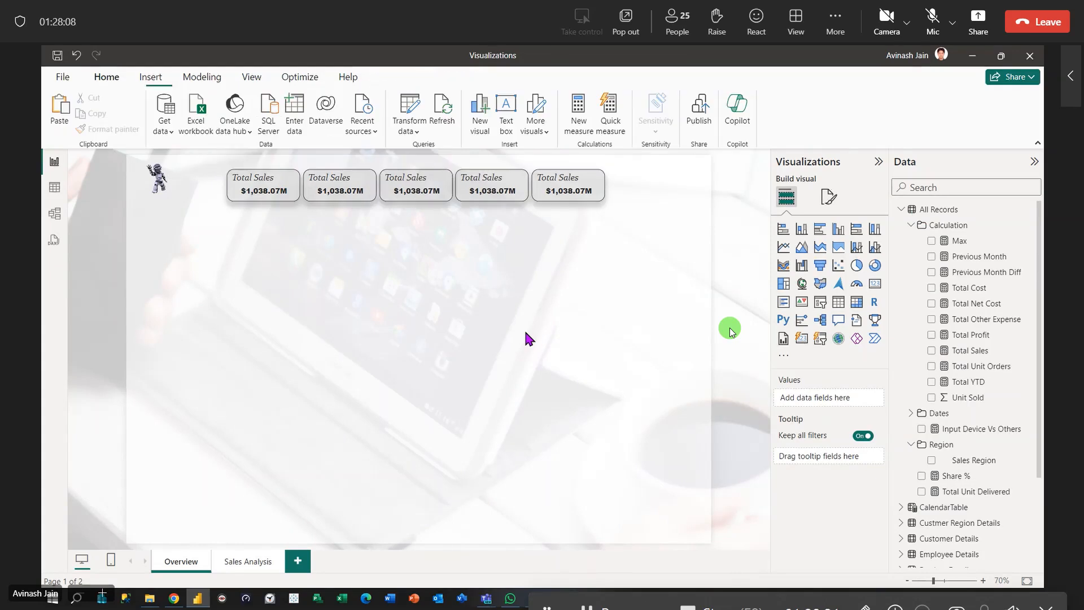
Replace the Total Sales field in the second card with the Total Profit measure.
{"action": "left_click", "coordinate": [351, 188]}
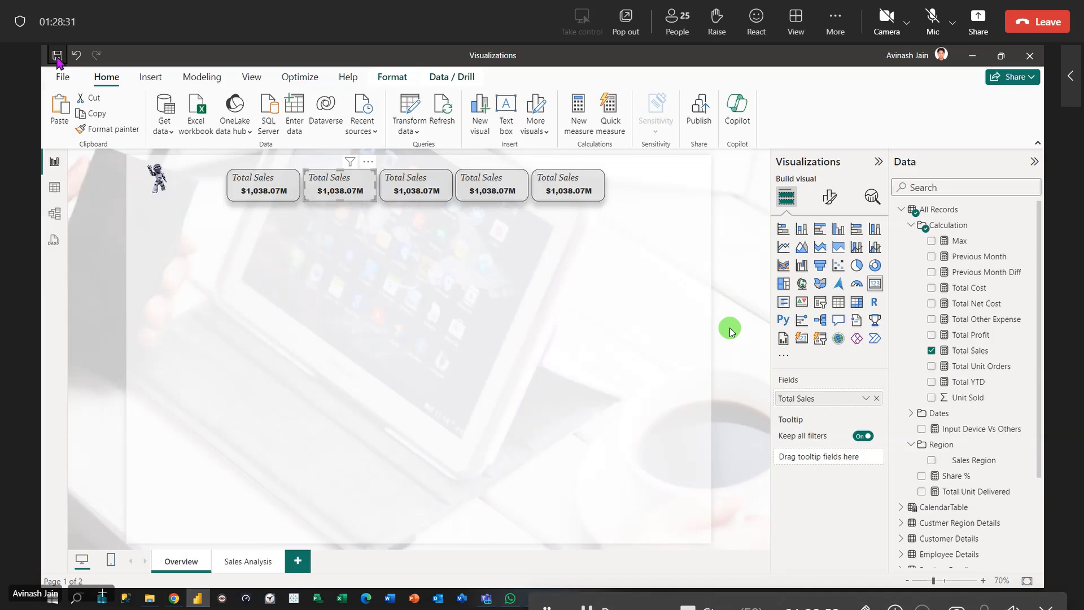
{"action": "left_click", "coordinate": [876, 398]}
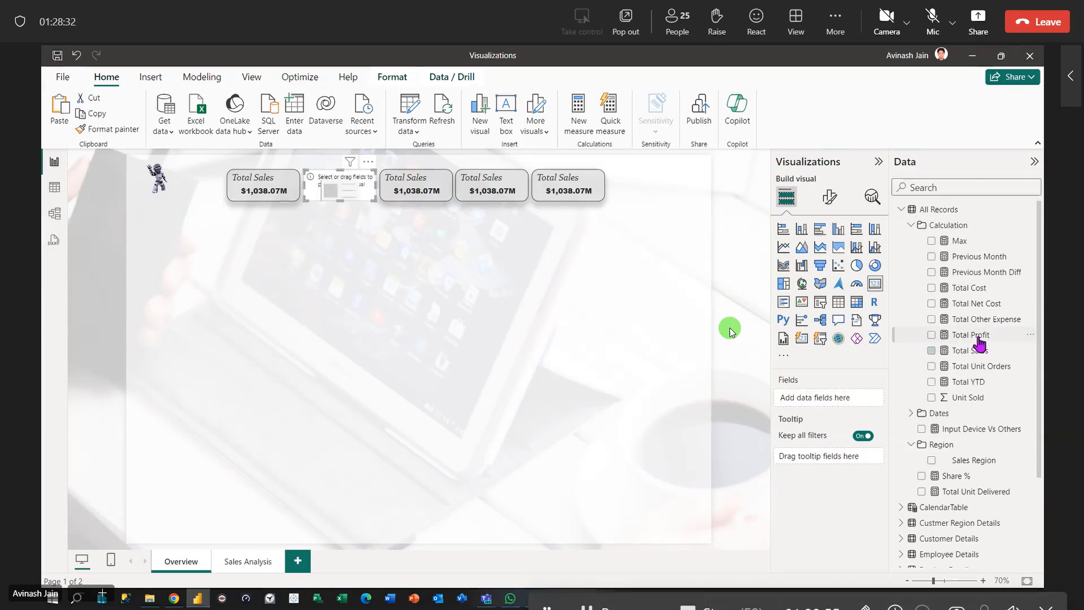
{"action": "left_click_drag", "start_coordinate": [980, 343], "coordinate": [862, 404]}
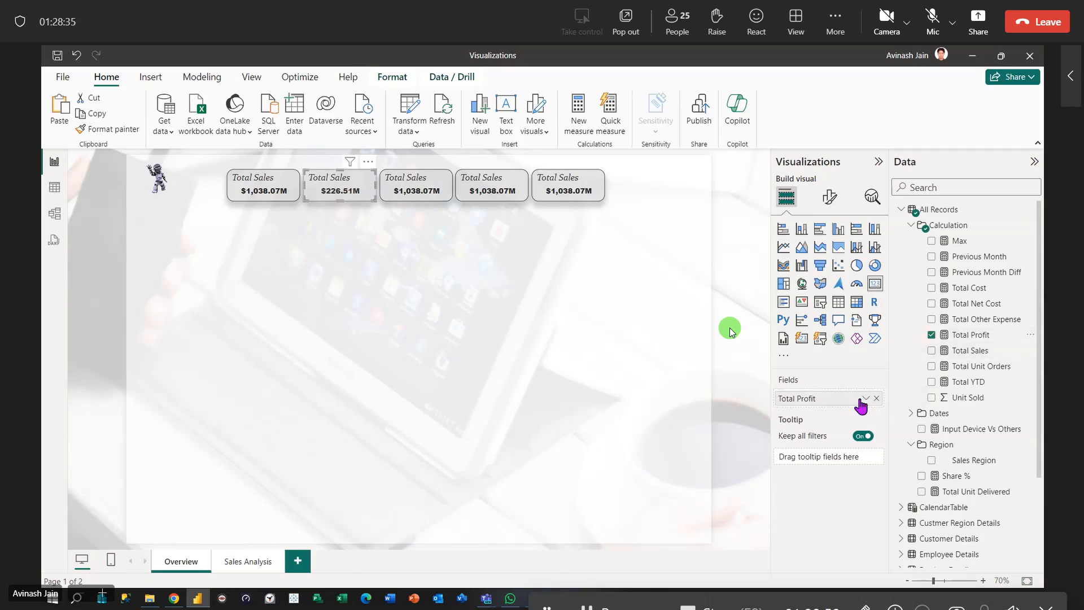
Change the second card's title text to Total Profit and deselect the card.
{"action": "left_click", "coordinate": [830, 198]}
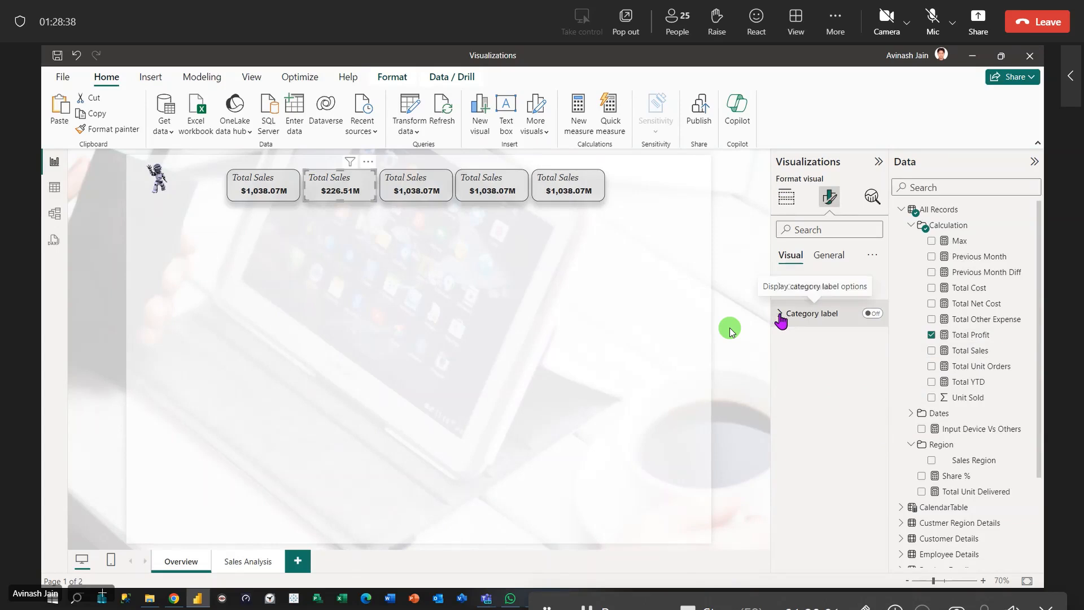
{"action": "left_click", "coordinate": [827, 256]}
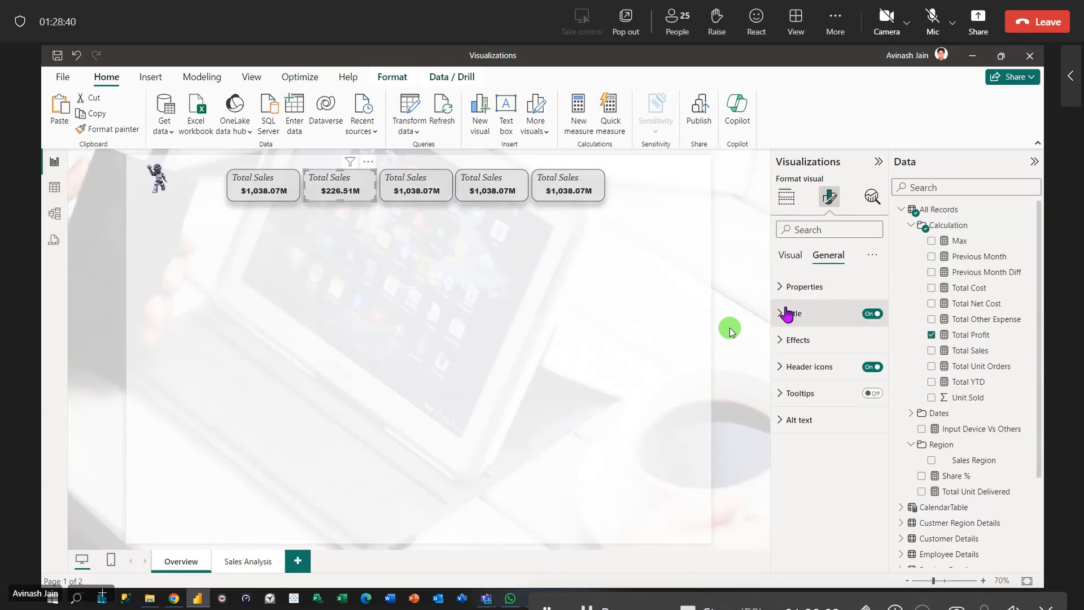
{"action": "left_click", "coordinate": [779, 313]}
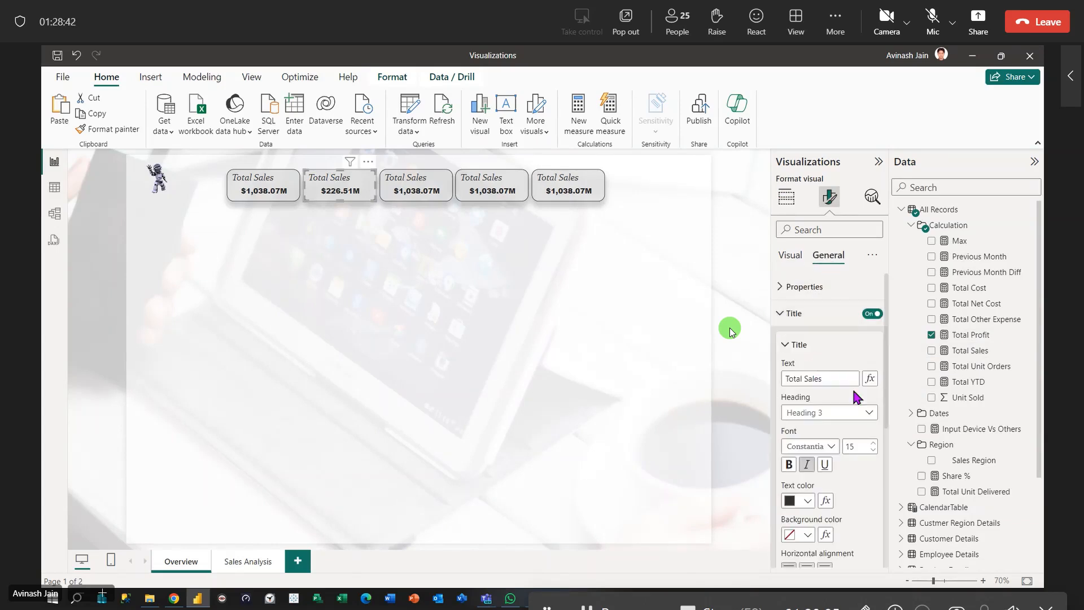
{"action": "left_click_drag", "start_coordinate": [830, 379], "coordinate": [804, 380]}
{"action": "type", "text": "Profit"}
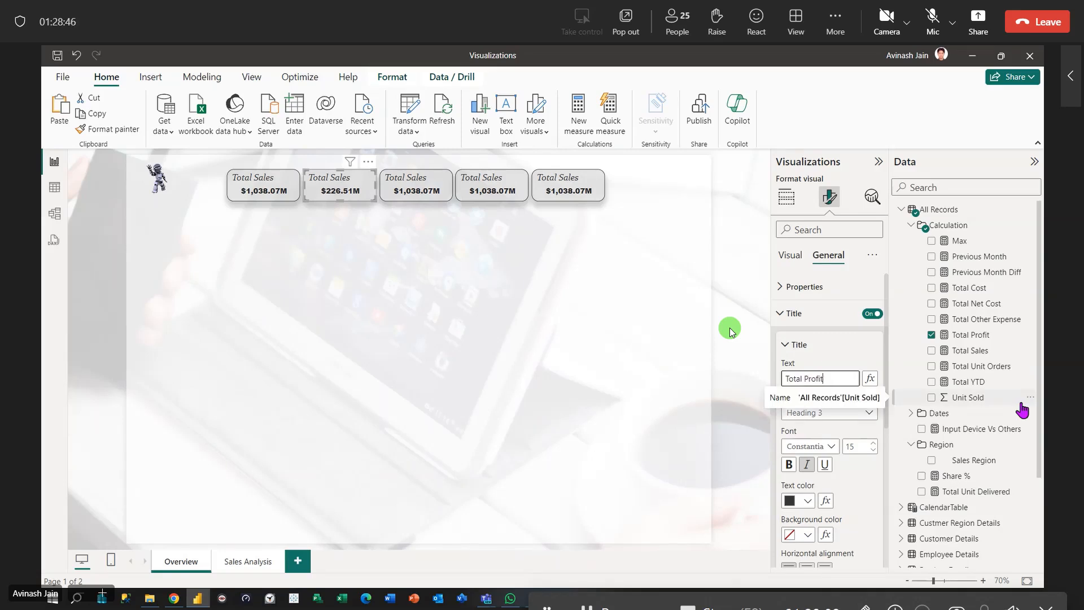
{"action": "left_click", "coordinate": [328, 393]}
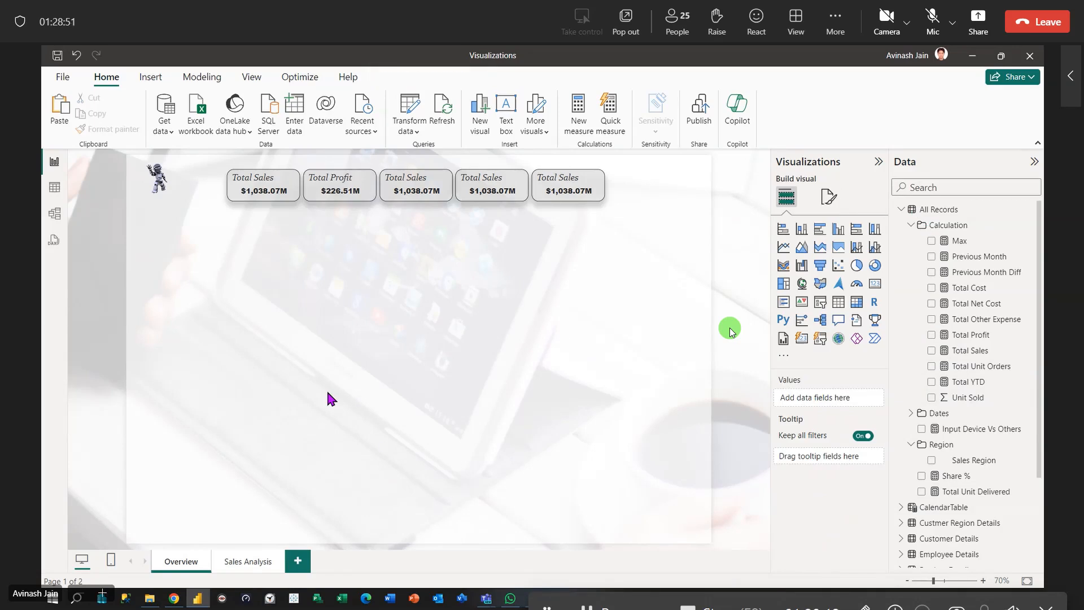
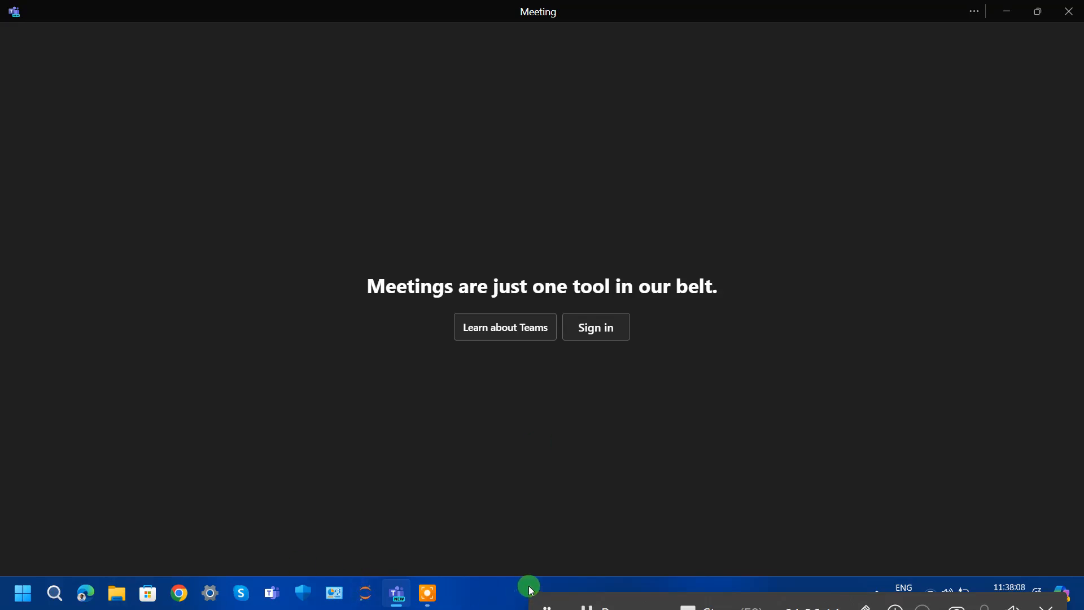
{"action": "left_click_drag", "start_coordinate": [540, 599], "coordinate": [493, 473]}
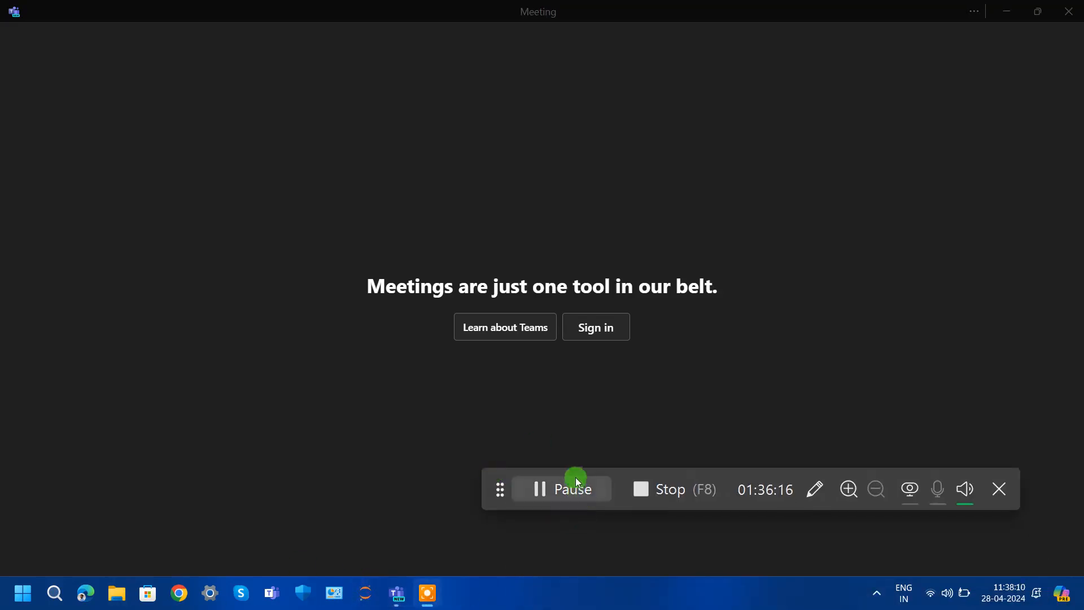